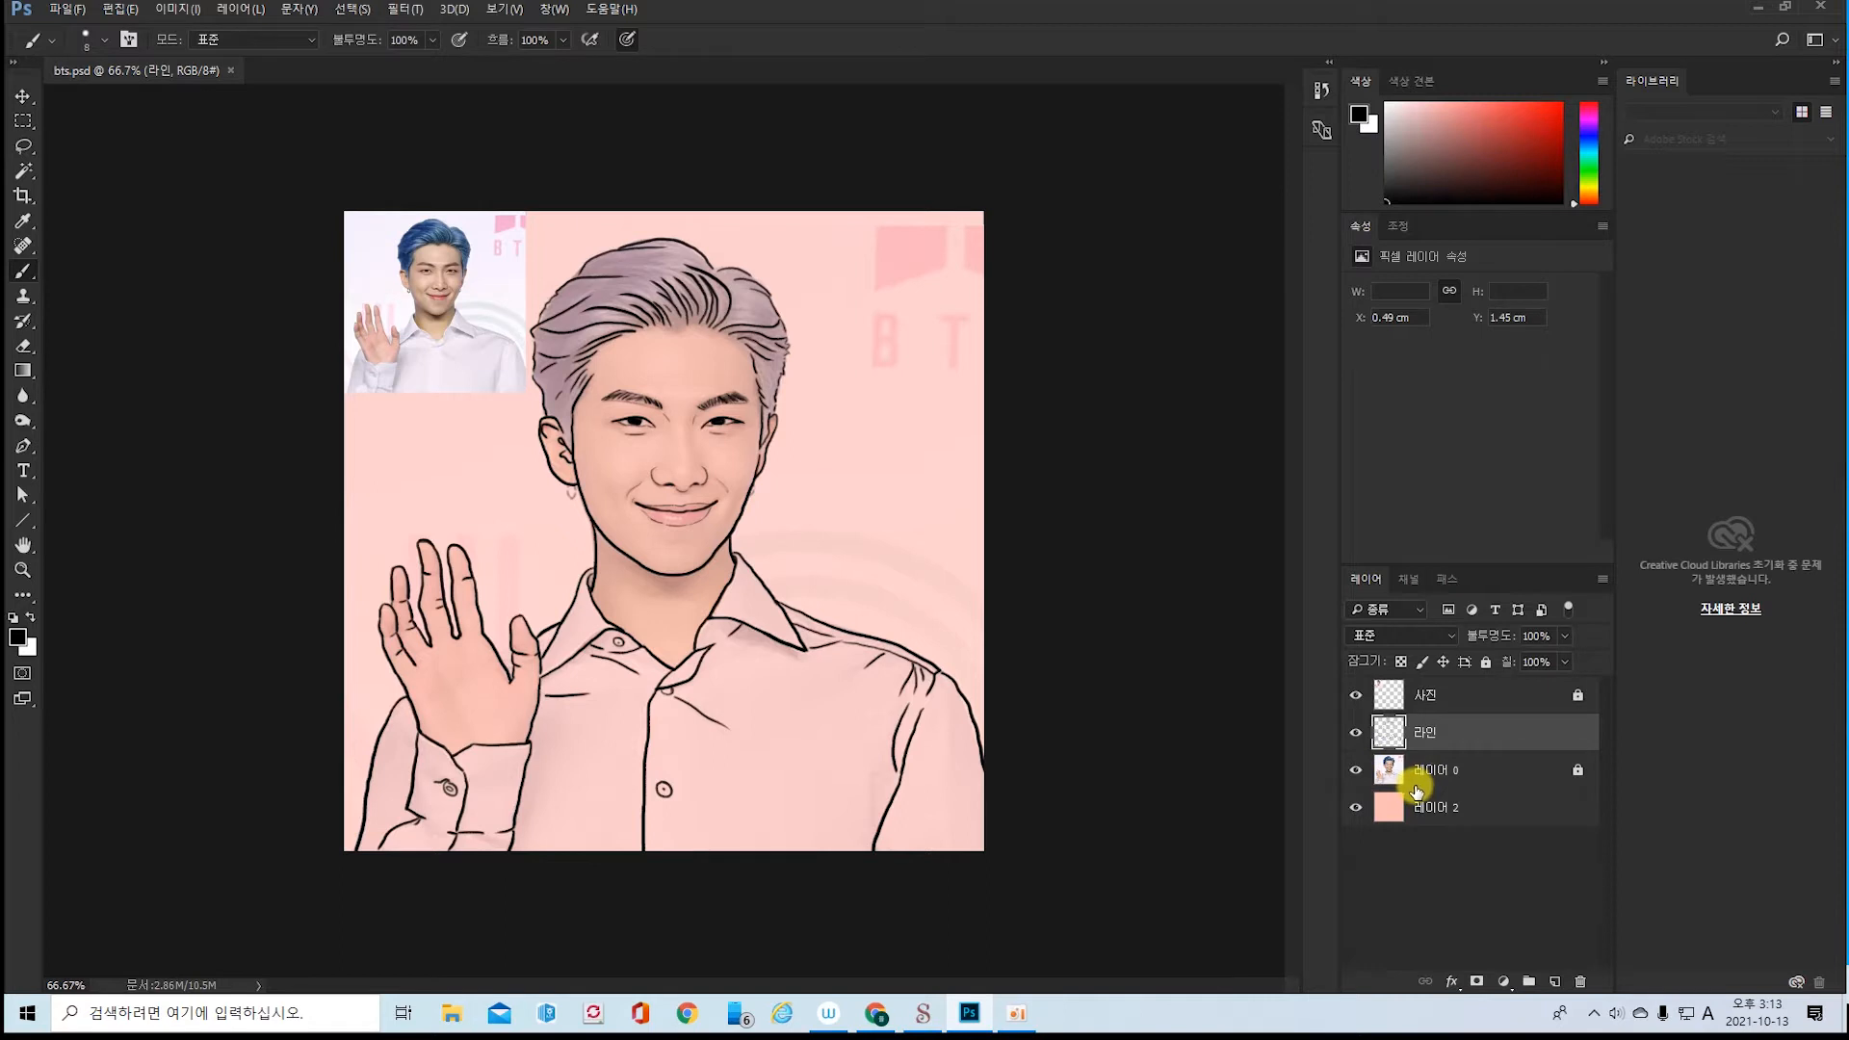
- Hide the 레이어 0 photo layer and add a new layer named 채색 directly beneath the 라인 layer
left_click(1356, 771)
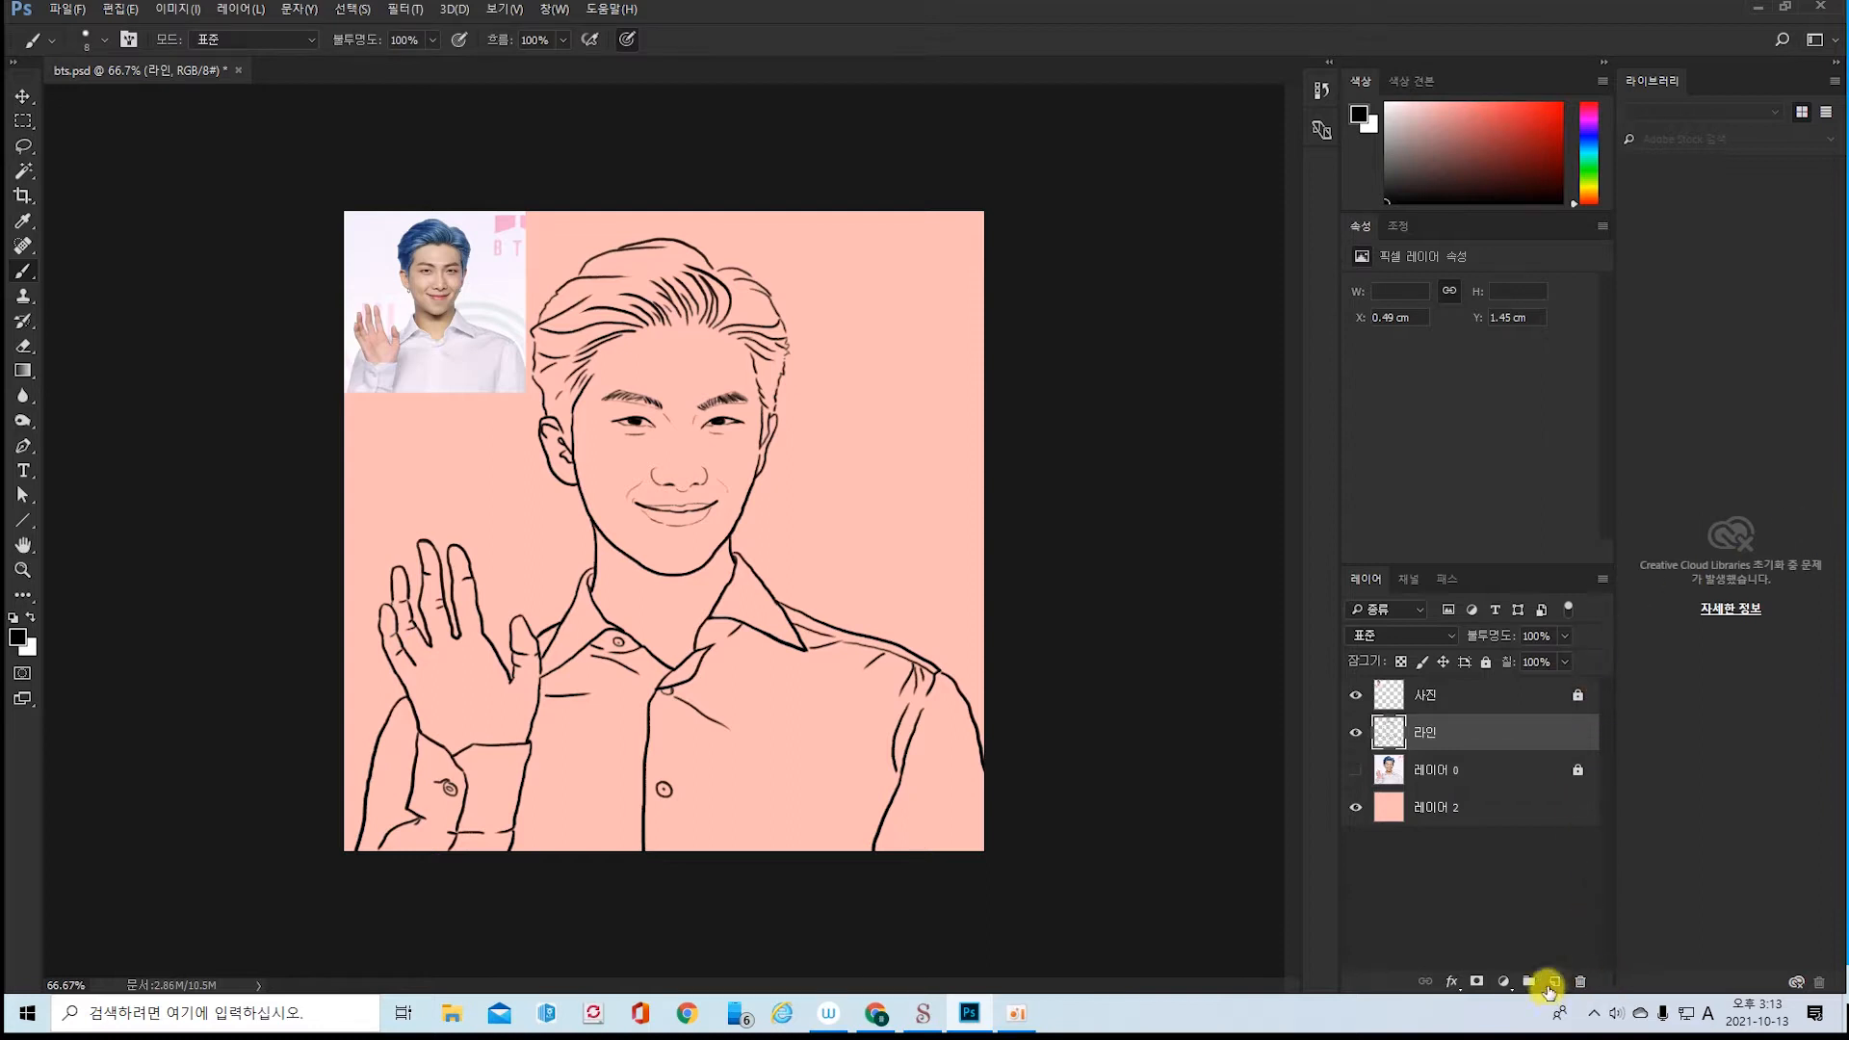
left_click(1554, 983)
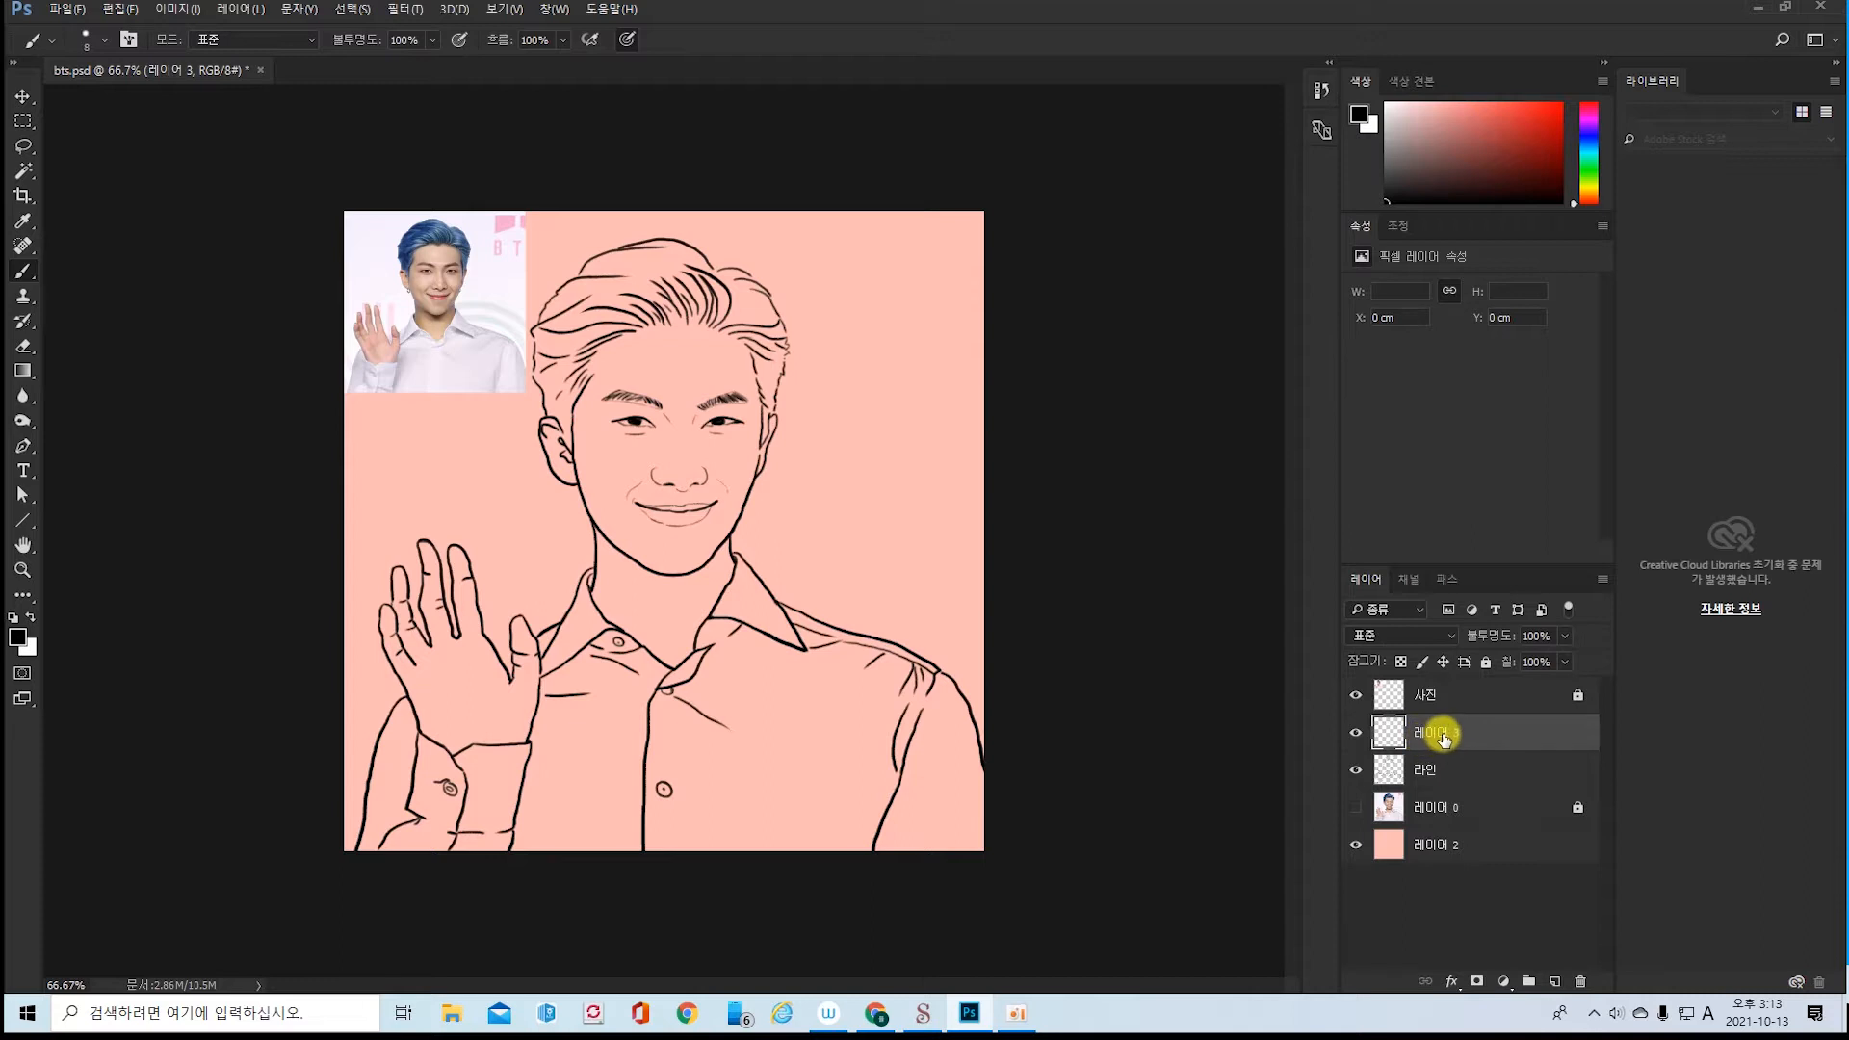
left_click_drag(1445, 732, 1447, 778)
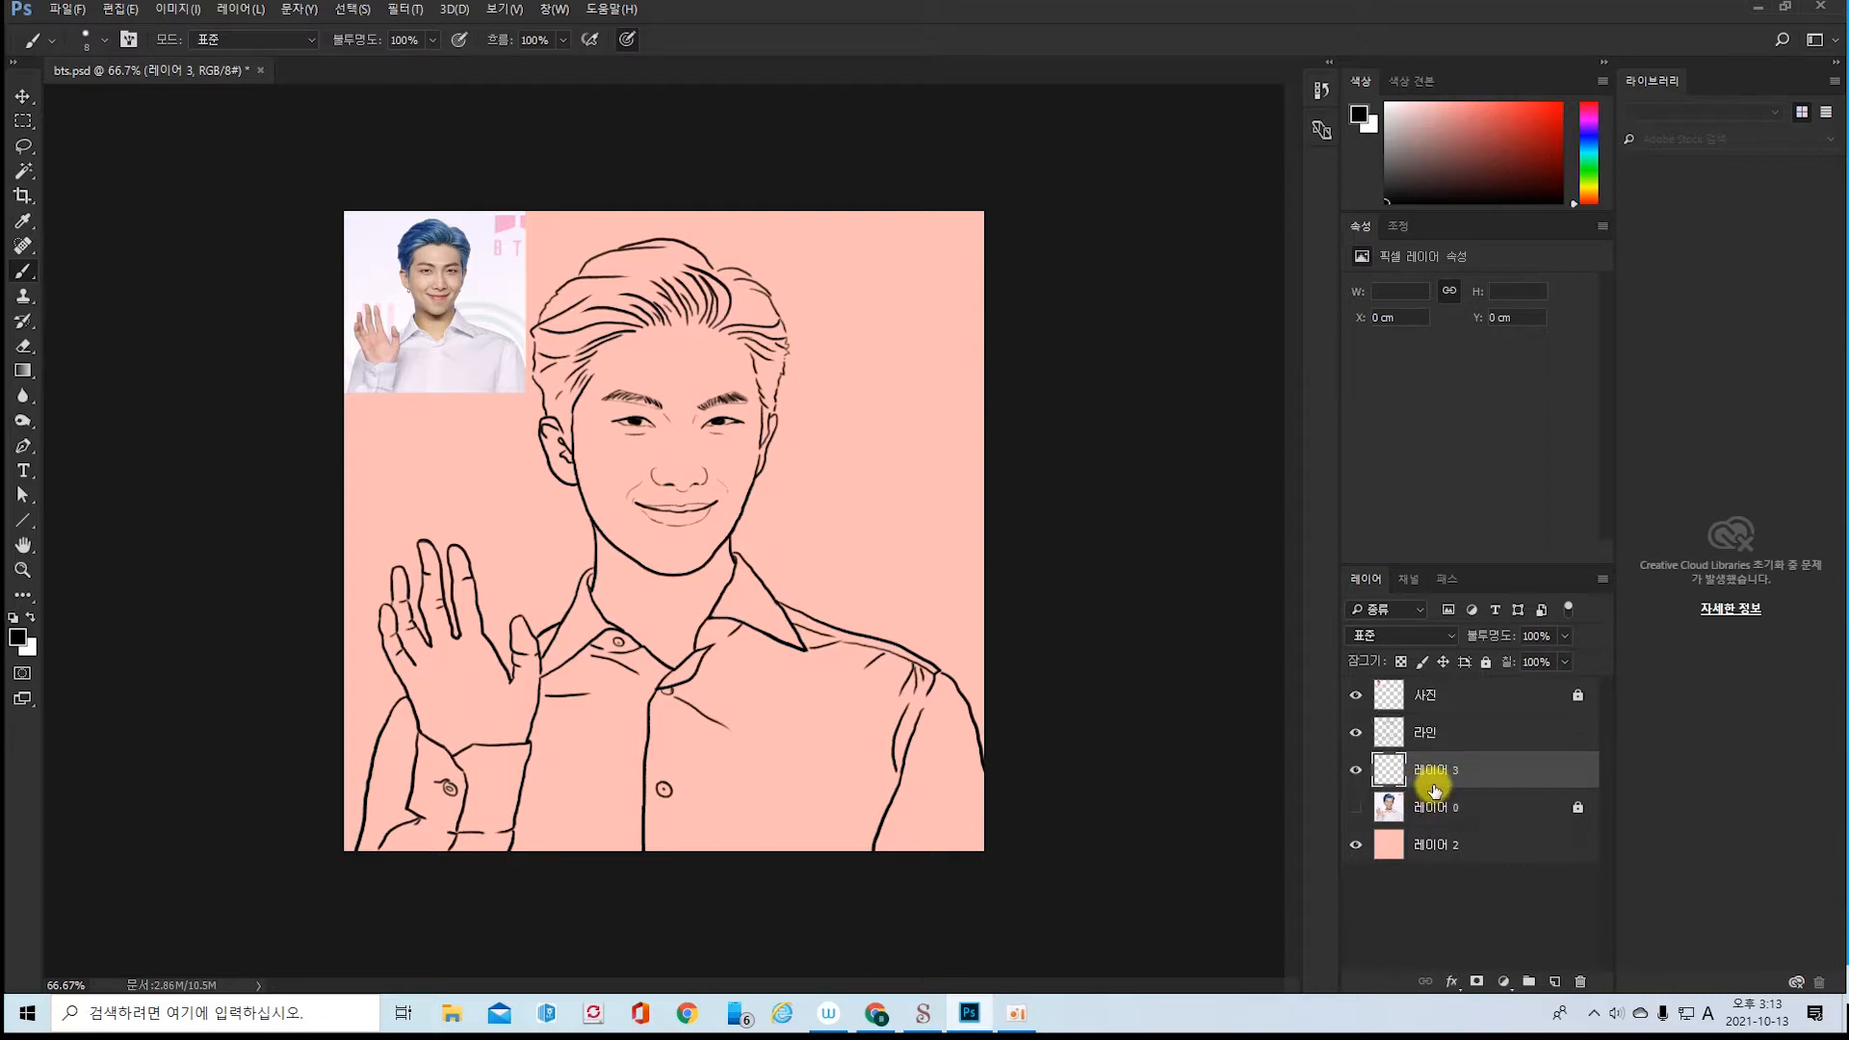
double_click(1442, 772)
type("채색")
key("Return")
- Toggle the 라인 layer's visibility off and back on to check the artwork with and without its outlines
left_click(1355, 734)
left_click(1356, 732)
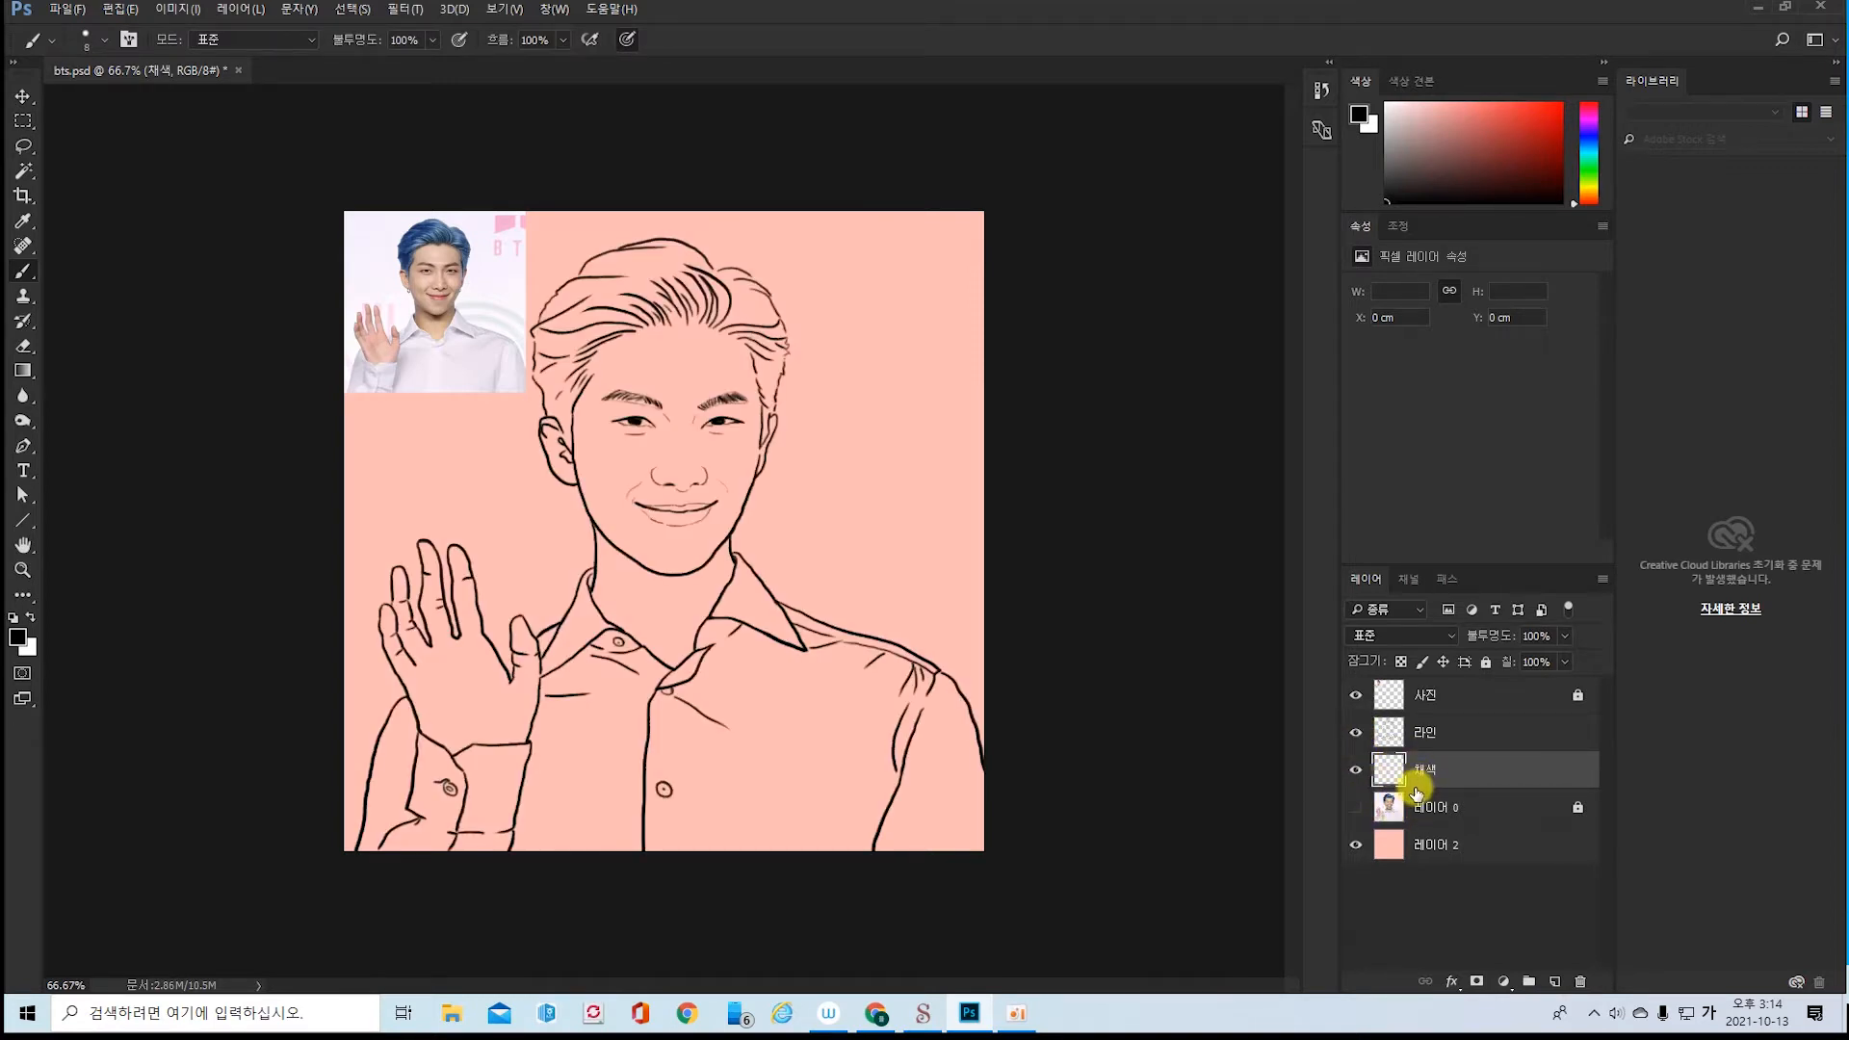
left_click(1355, 732)
left_click(1355, 731)
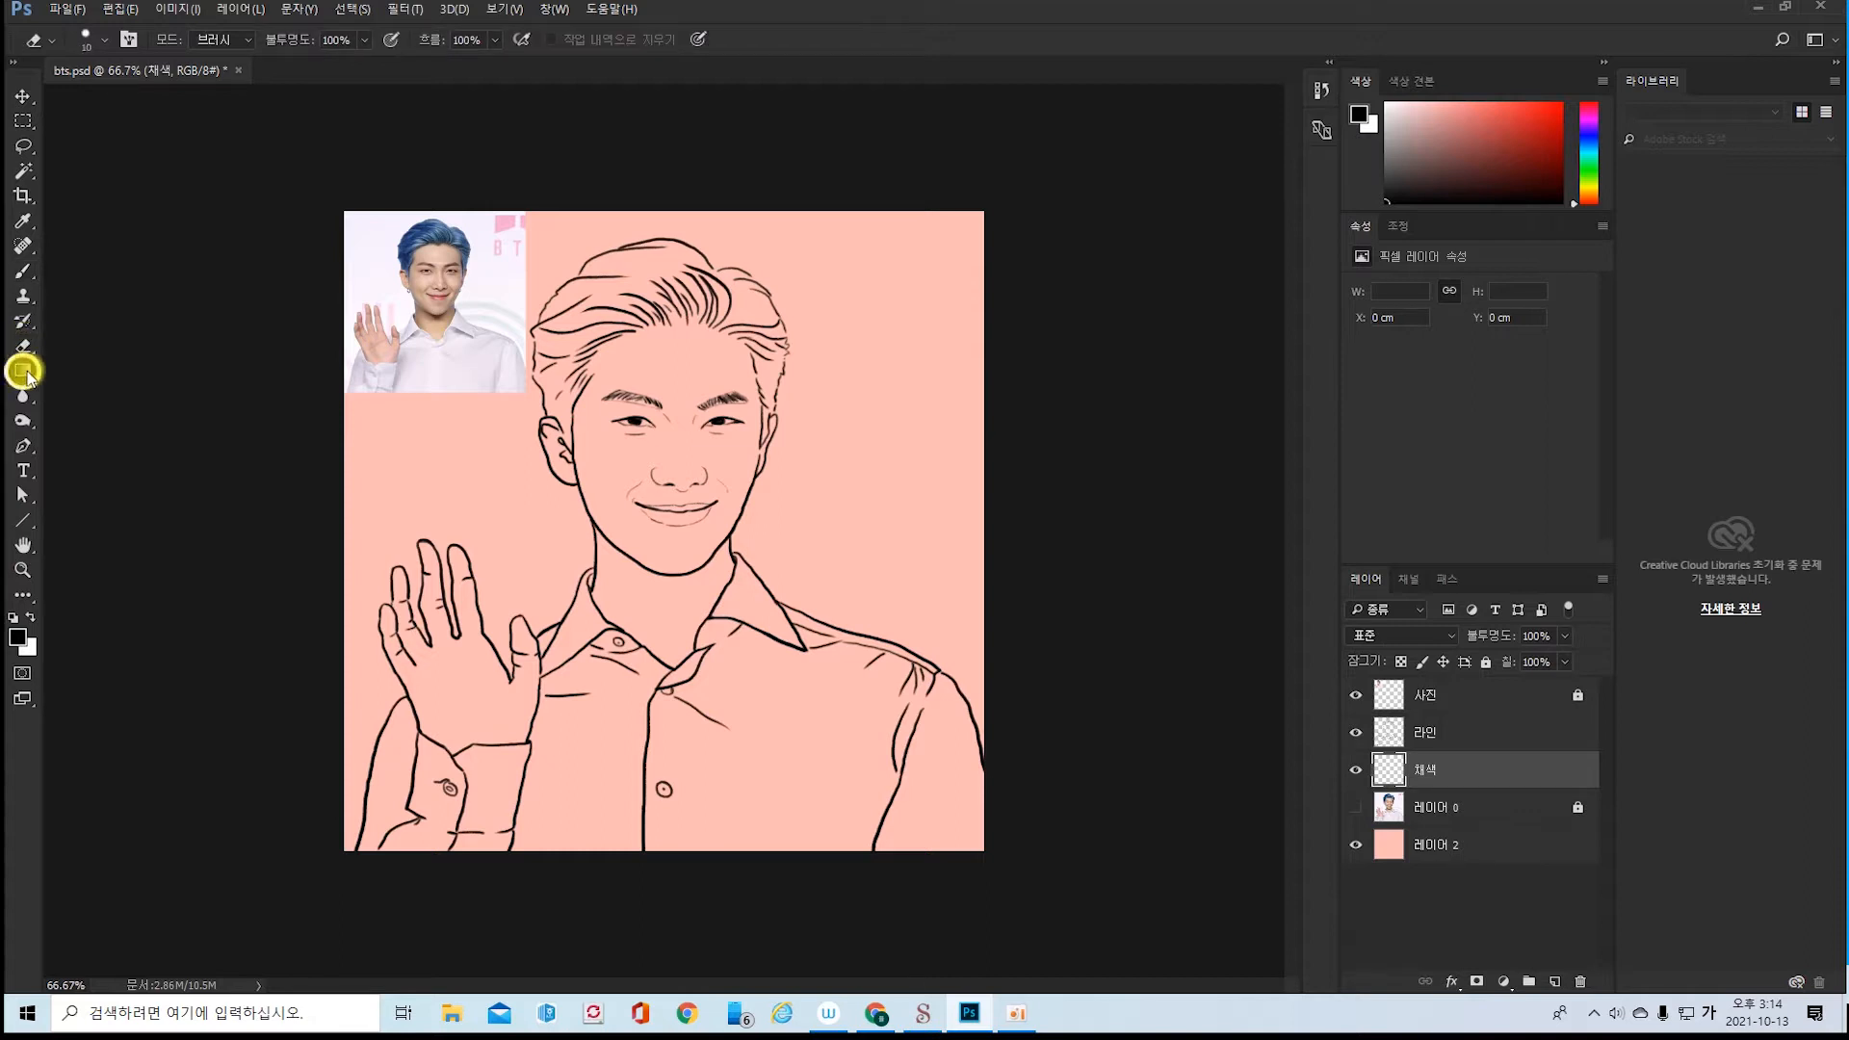
left_click_drag(24, 371, 94, 412)
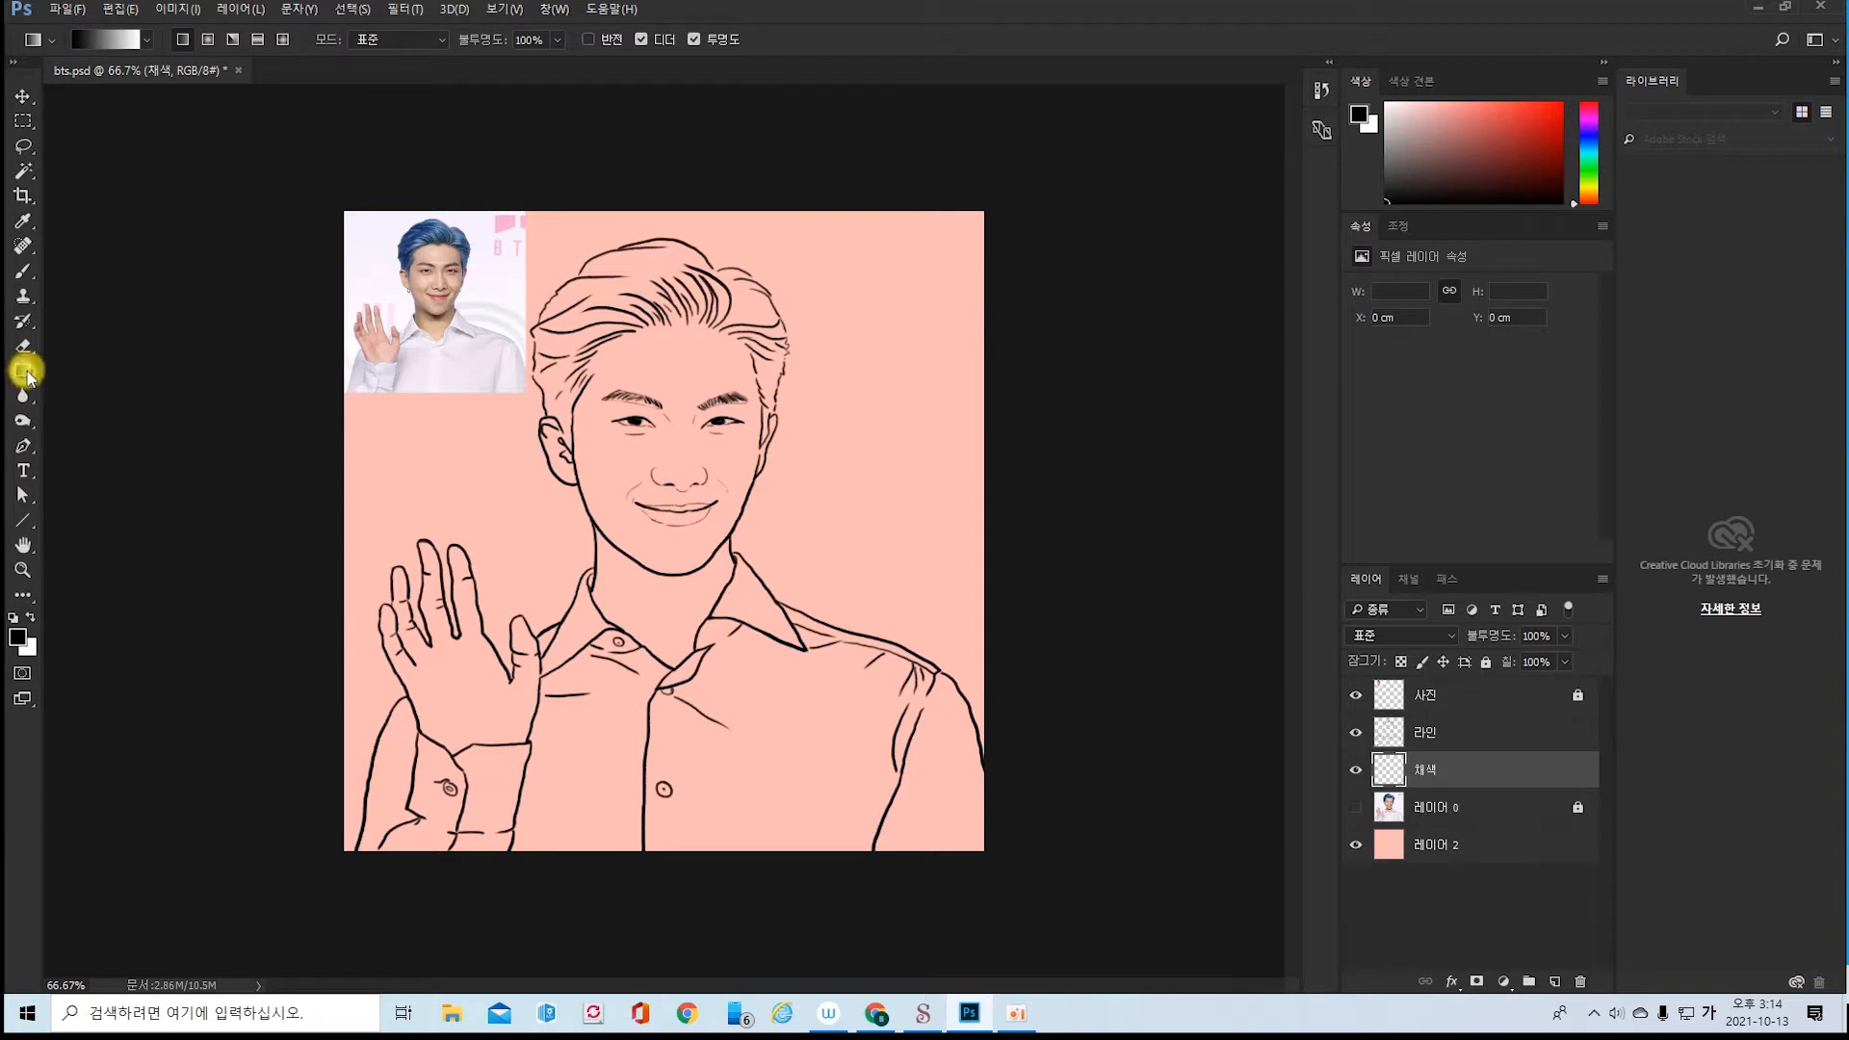
left_click(23, 271)
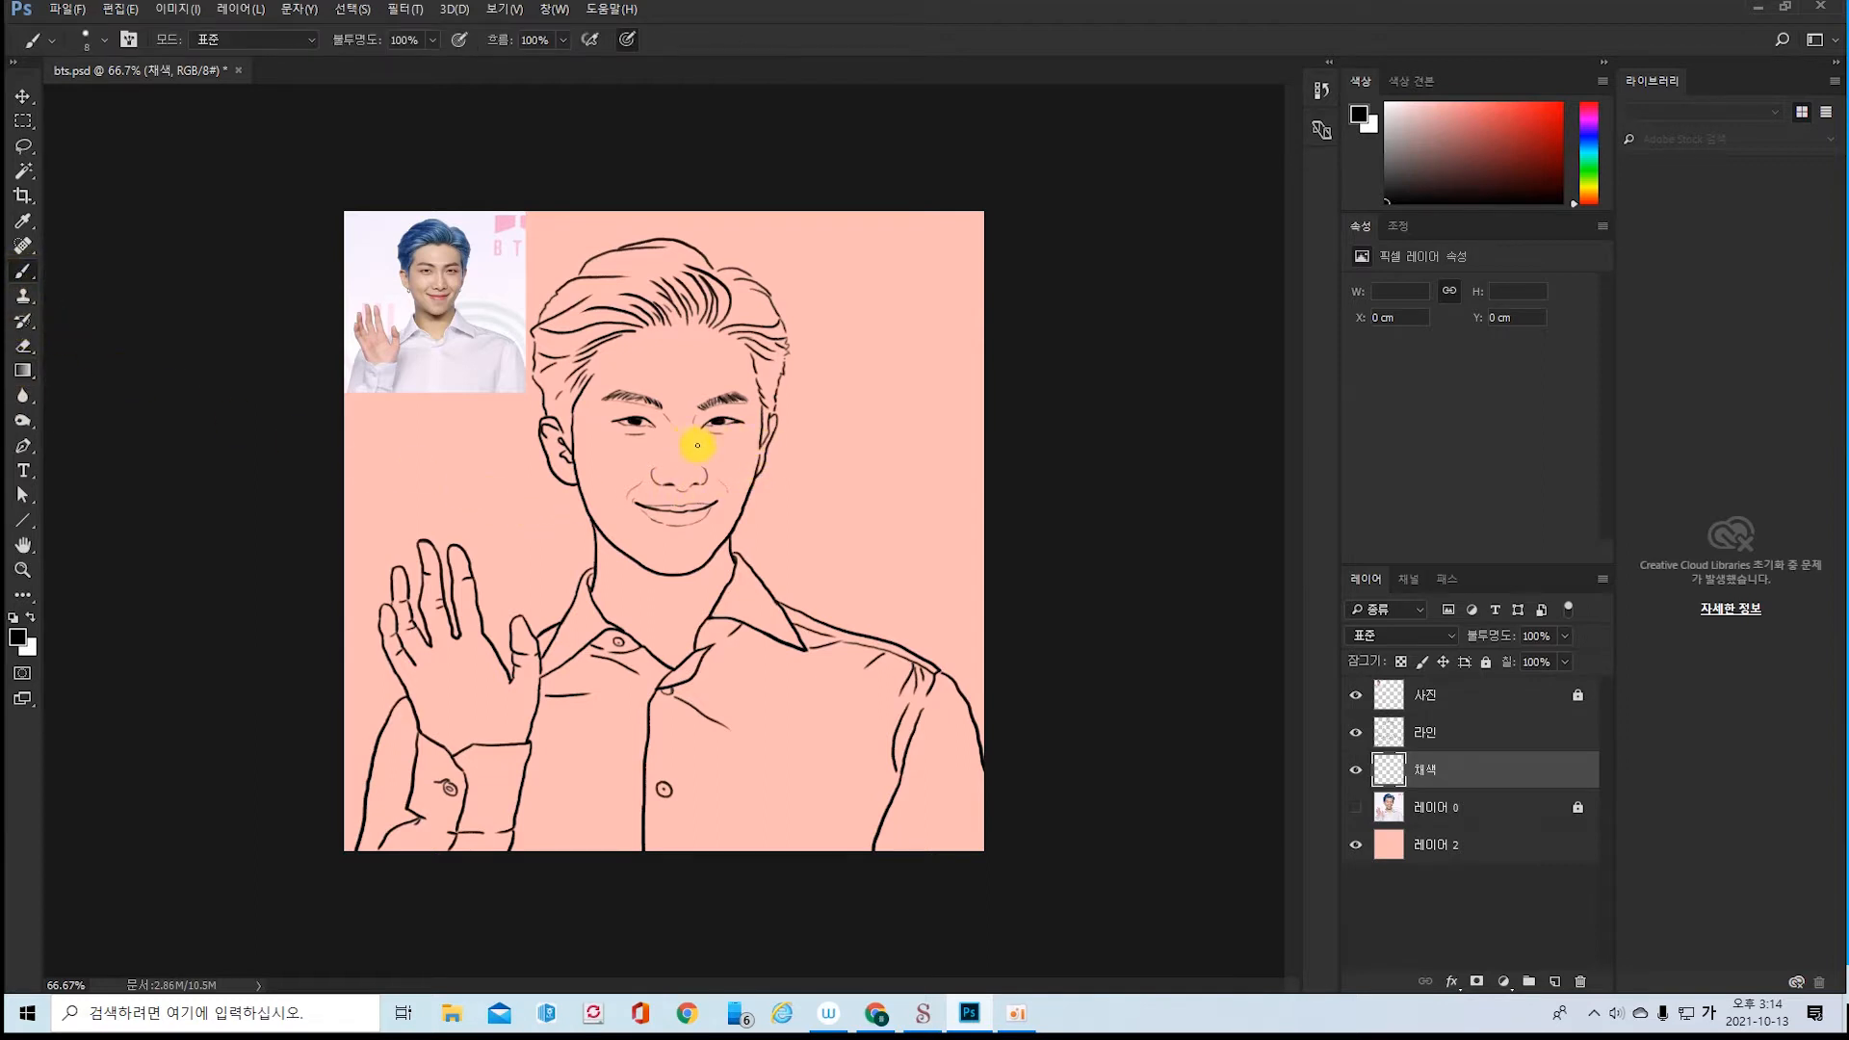
key("bracketright")
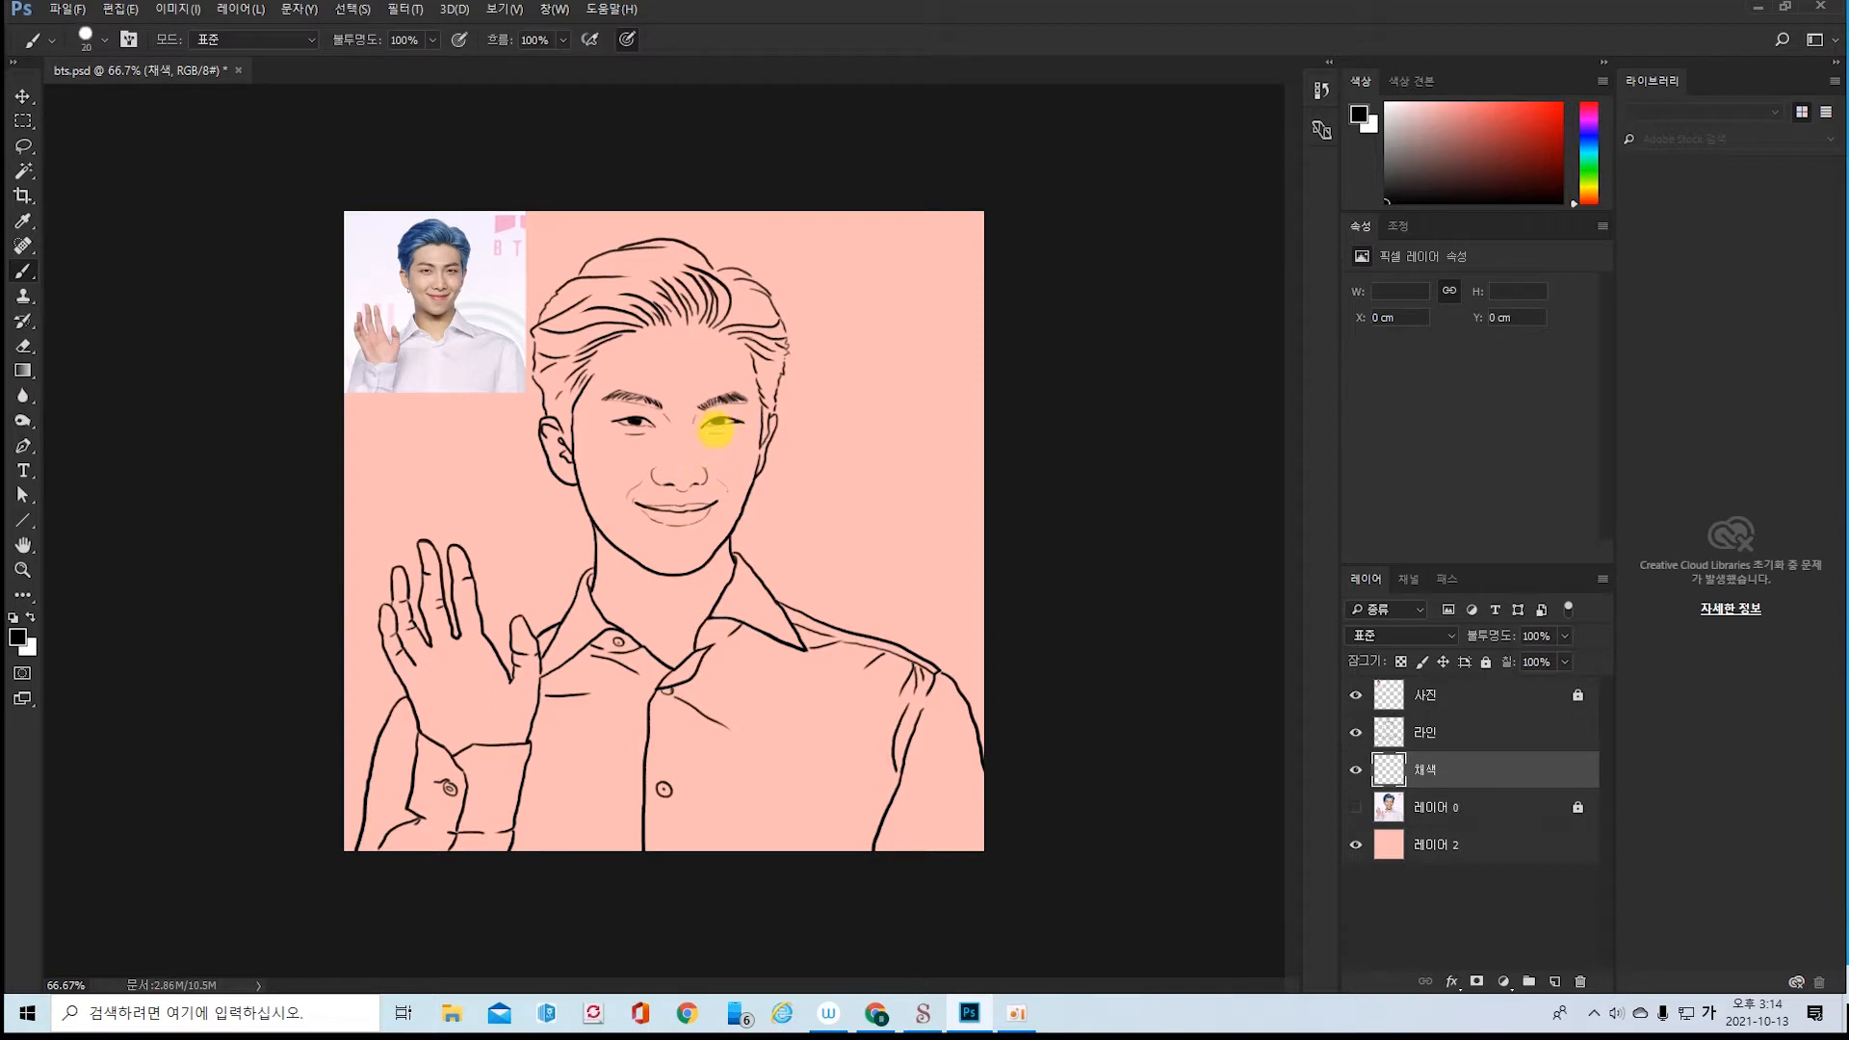
key("bracketright")
key("bracketright")
key("bracketright")
key("bracketright")
key("bracketright")
key("bracketright")
key("bracketright")
key("bracketright")
key("bracketright")
key("bracketright")
key("bracketright")
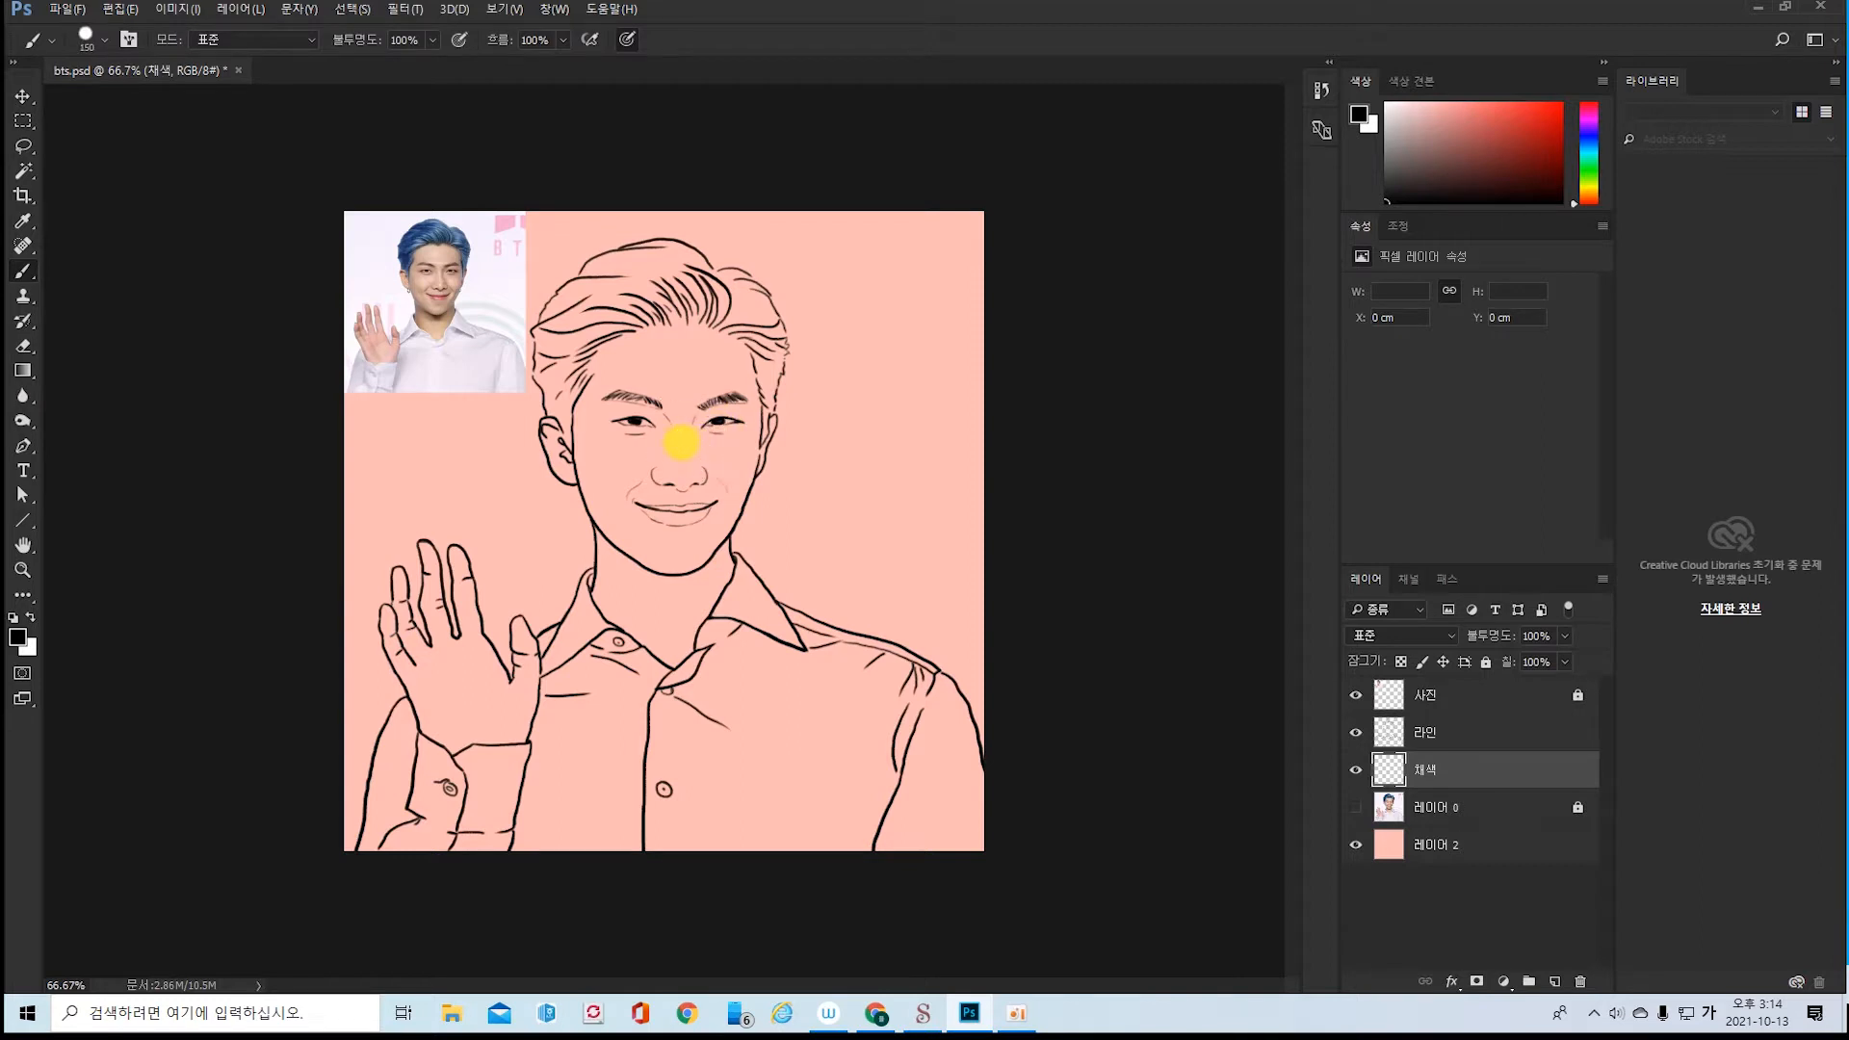
key("bracketleft")
key("bracketleft")
key("bracketleft")
key("bracketleft")
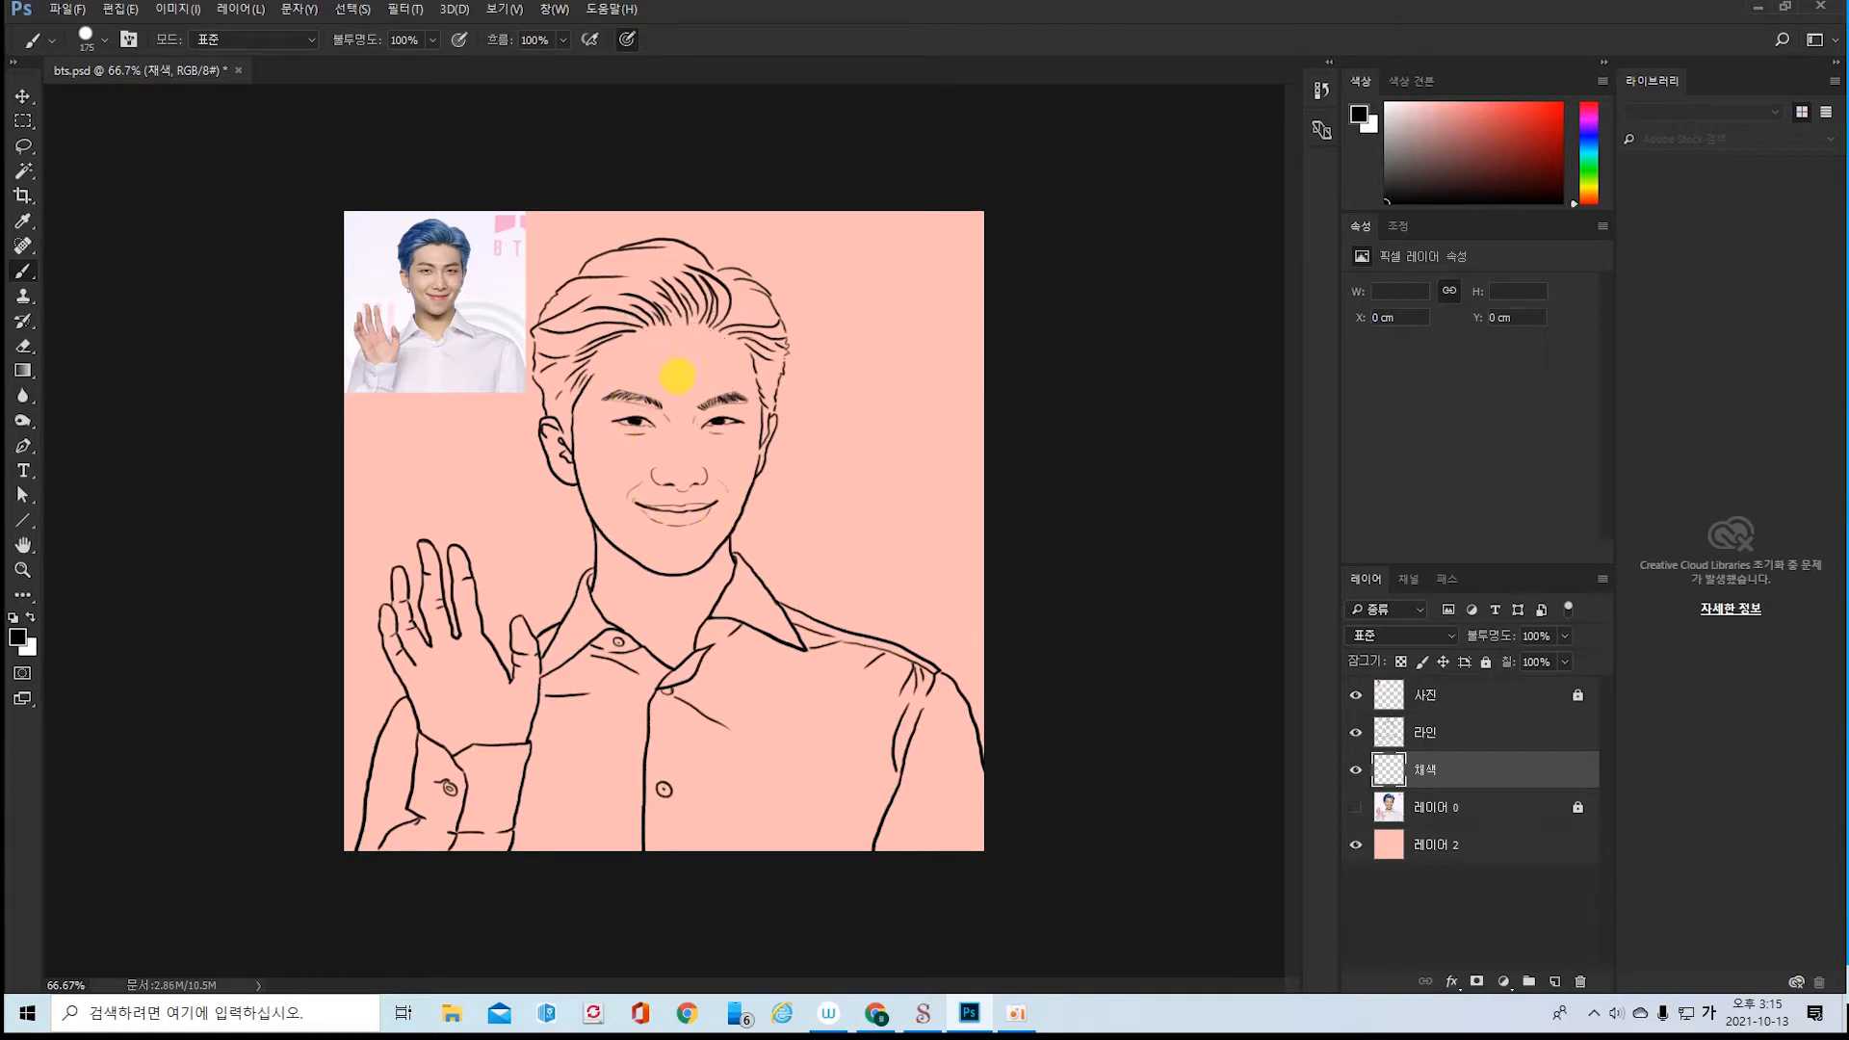
key("bracketleft")
key("bracketleft")
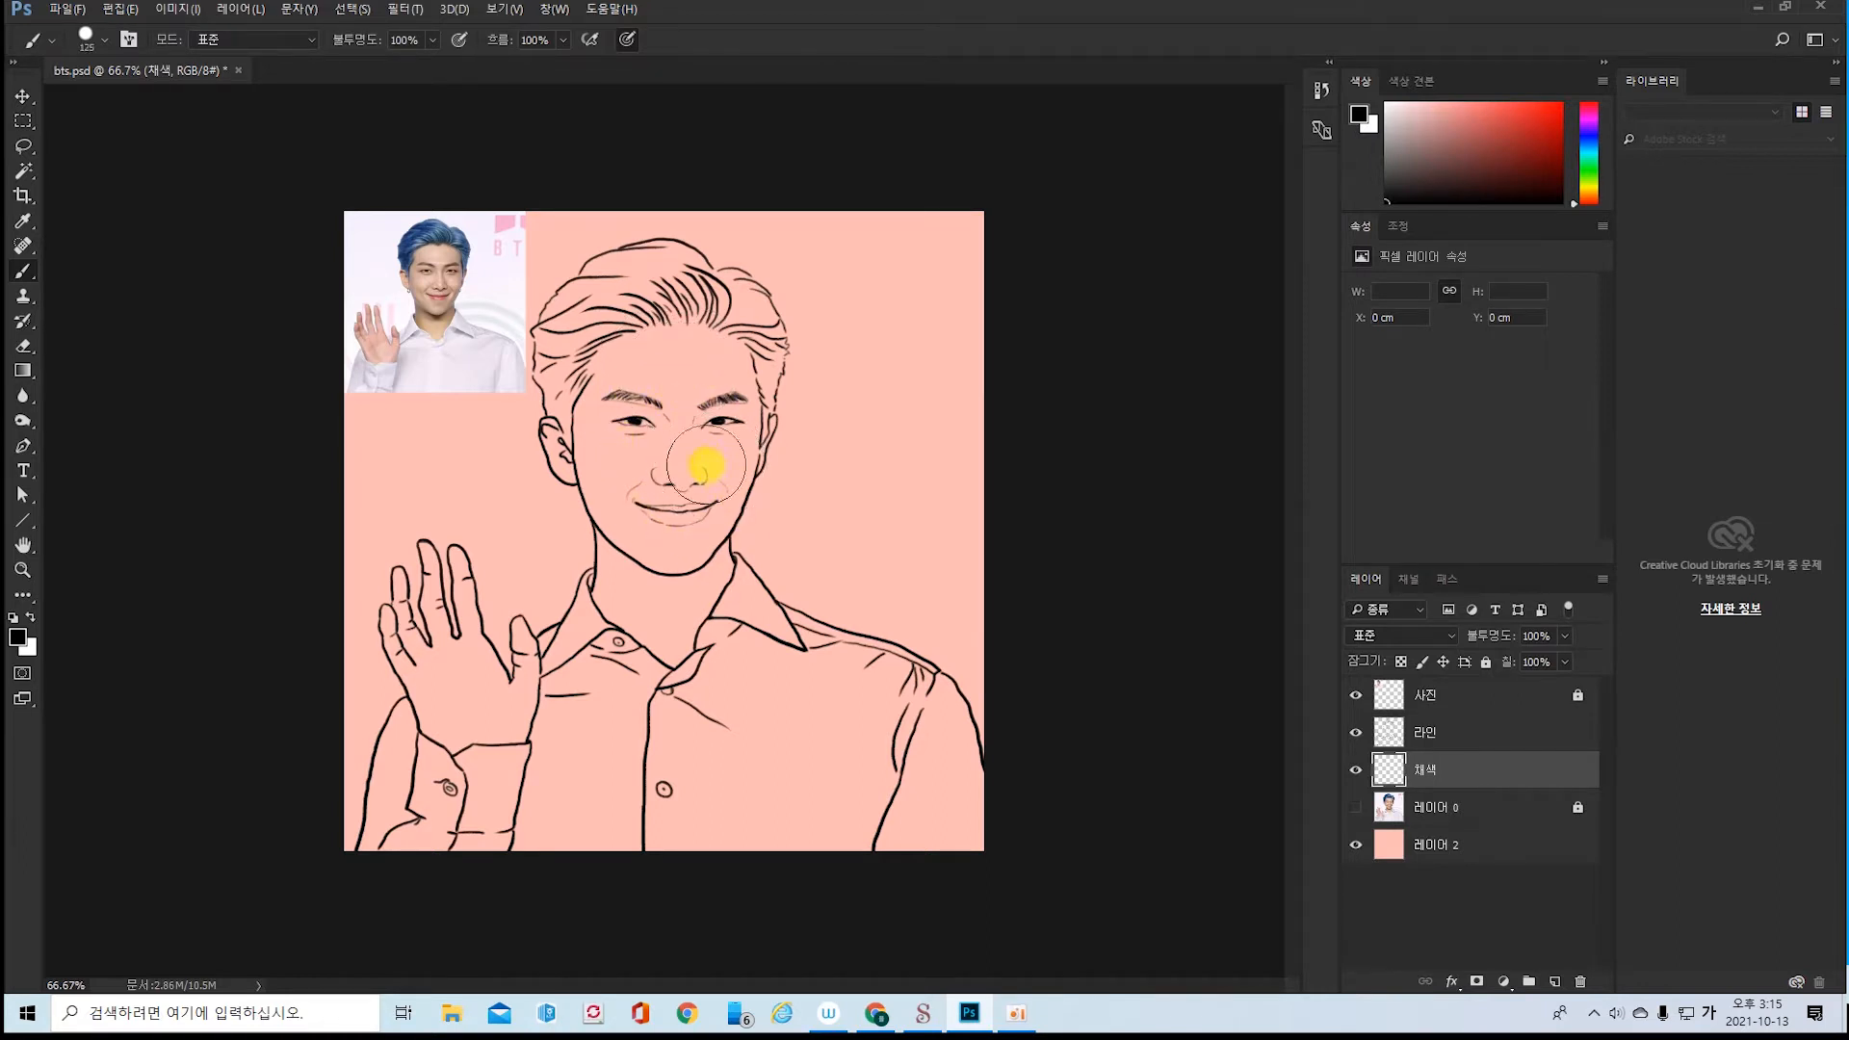
key("bracketleft")
key("bracketleft")
key("bracketleft")
key("bracketleft")
key("bracketleft")
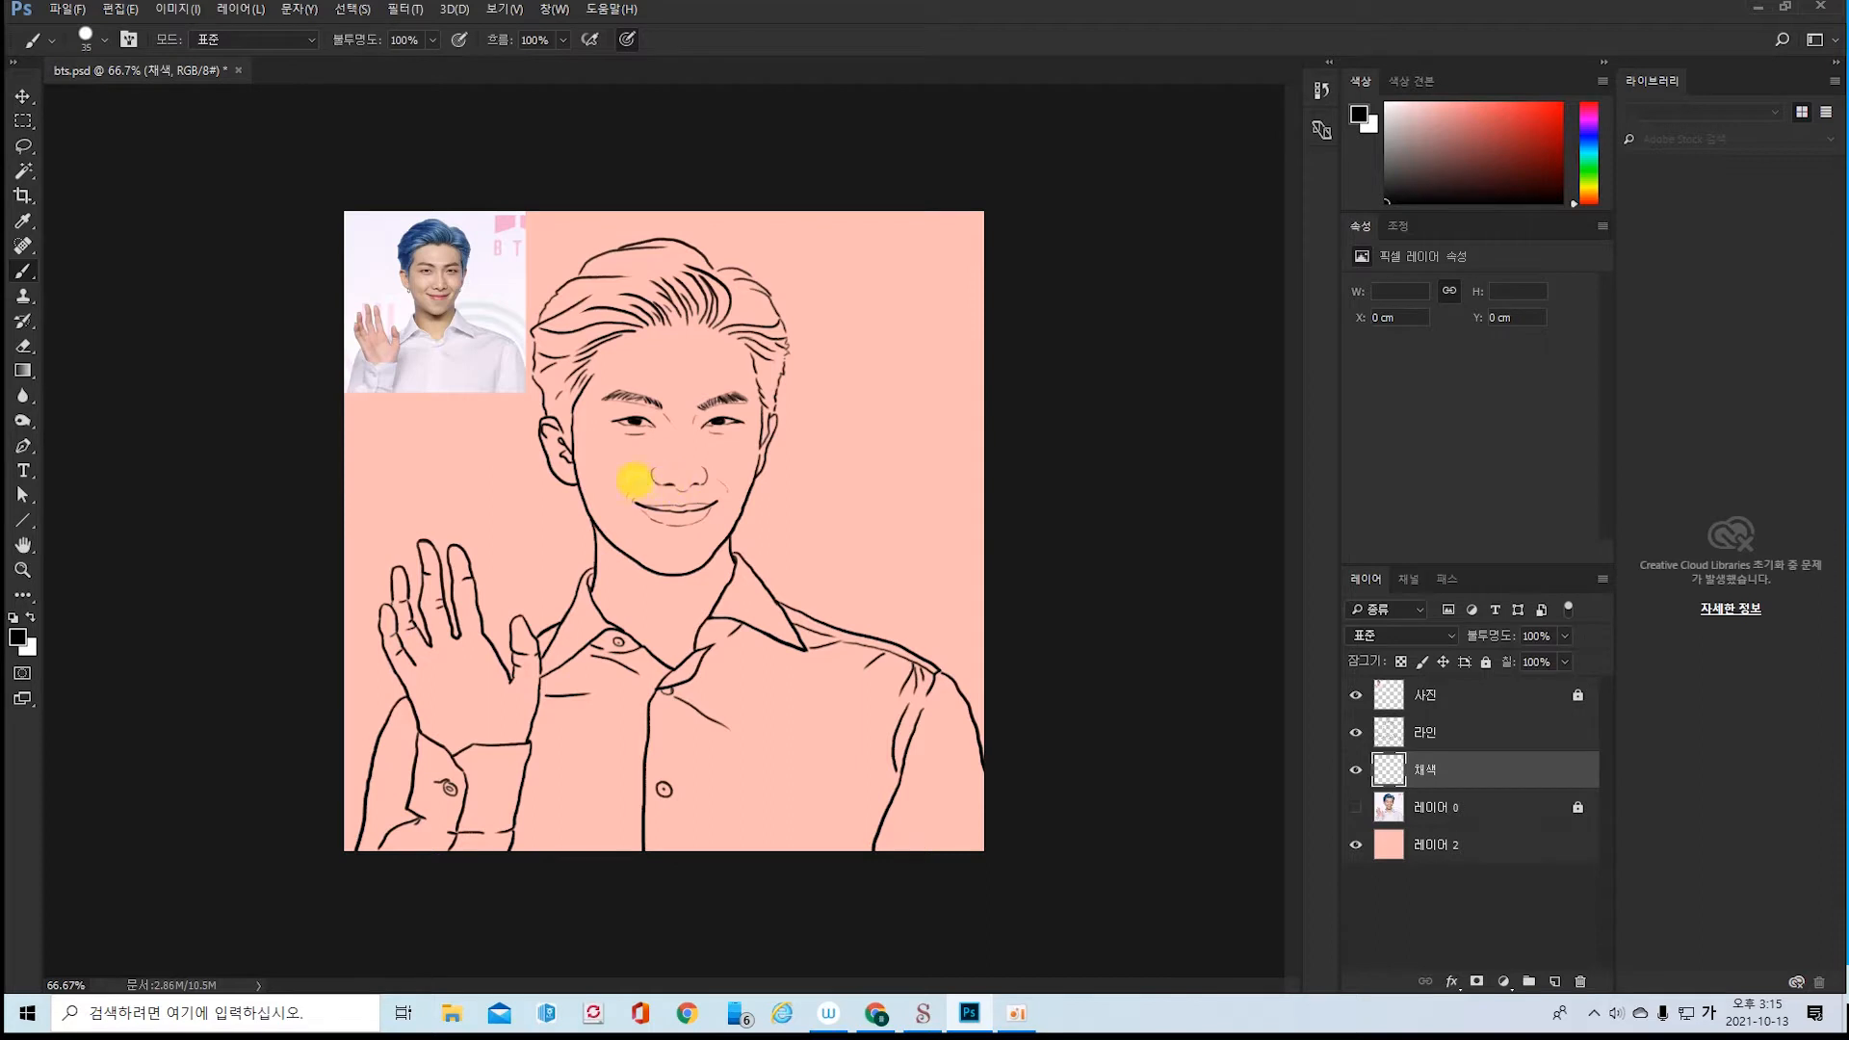
- Select the face and neck with the freehand Lasso tool, following the drawn outlines
left_click(25, 152)
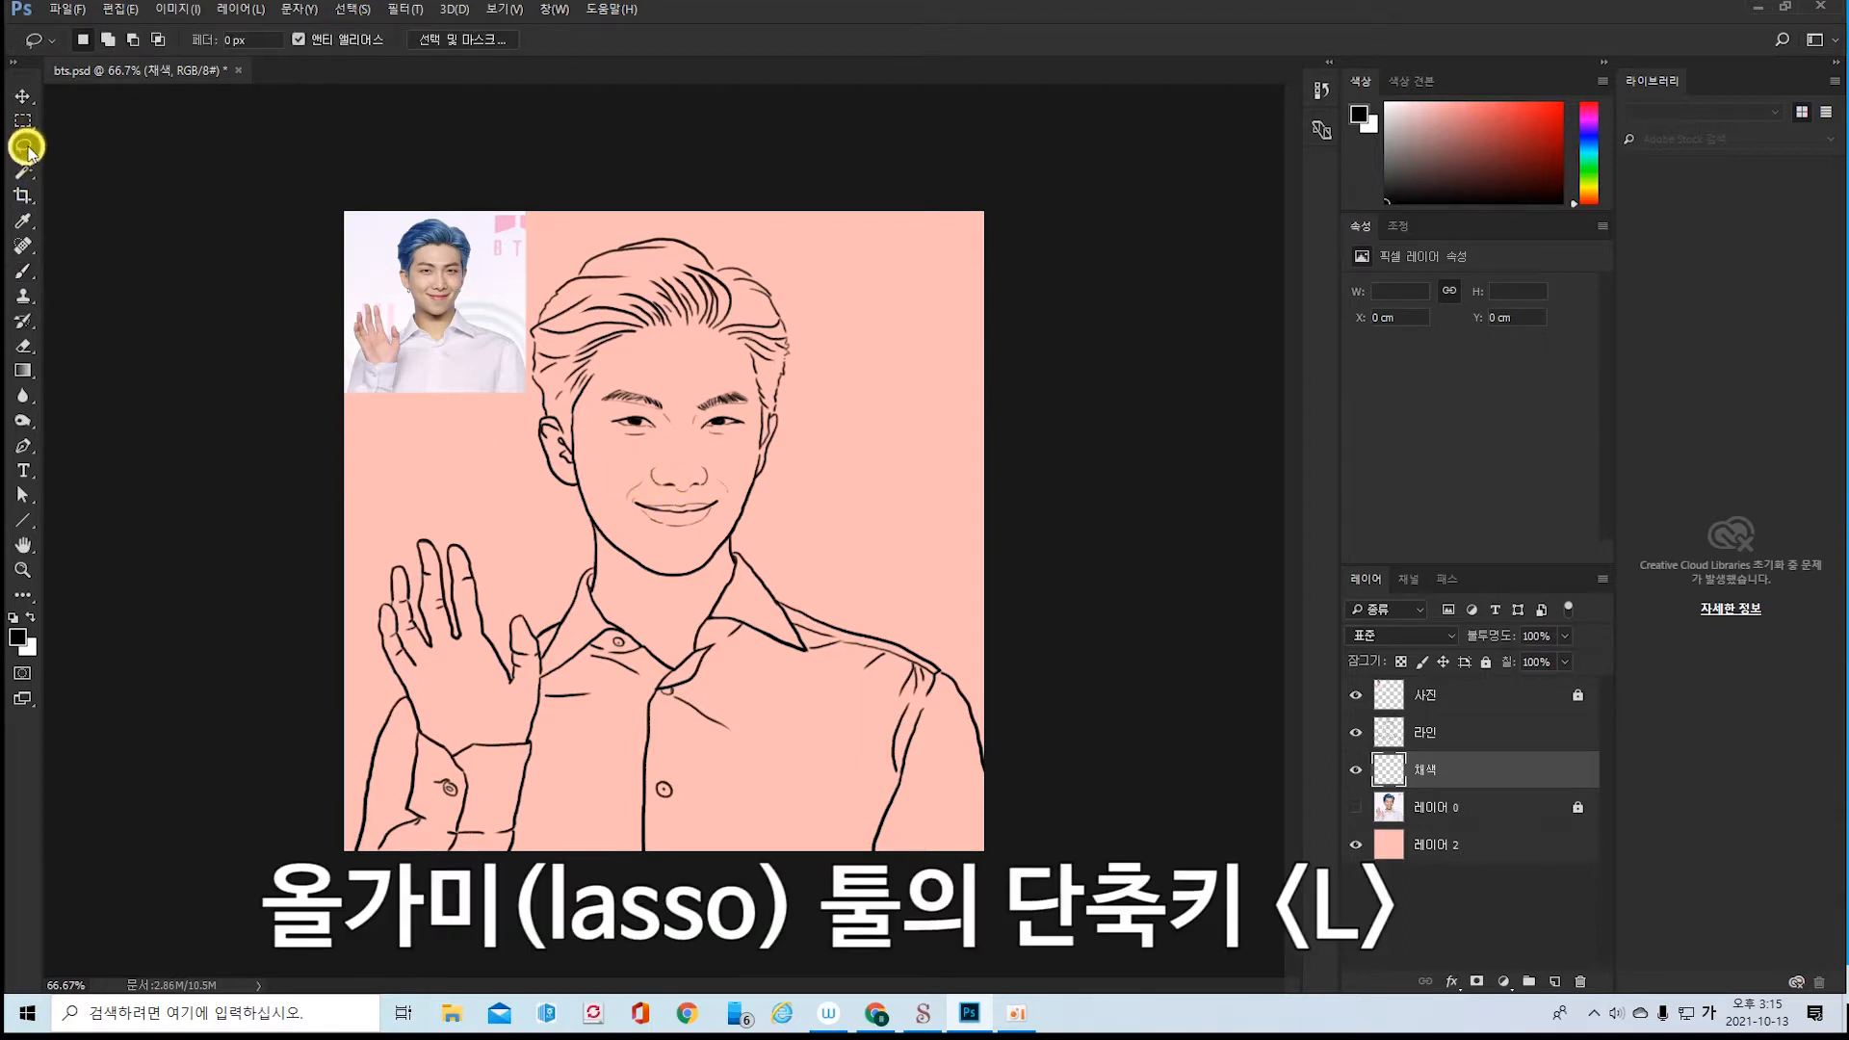
right_click(27, 147)
left_click(115, 147)
left_click_drag(826, 373, 823, 390)
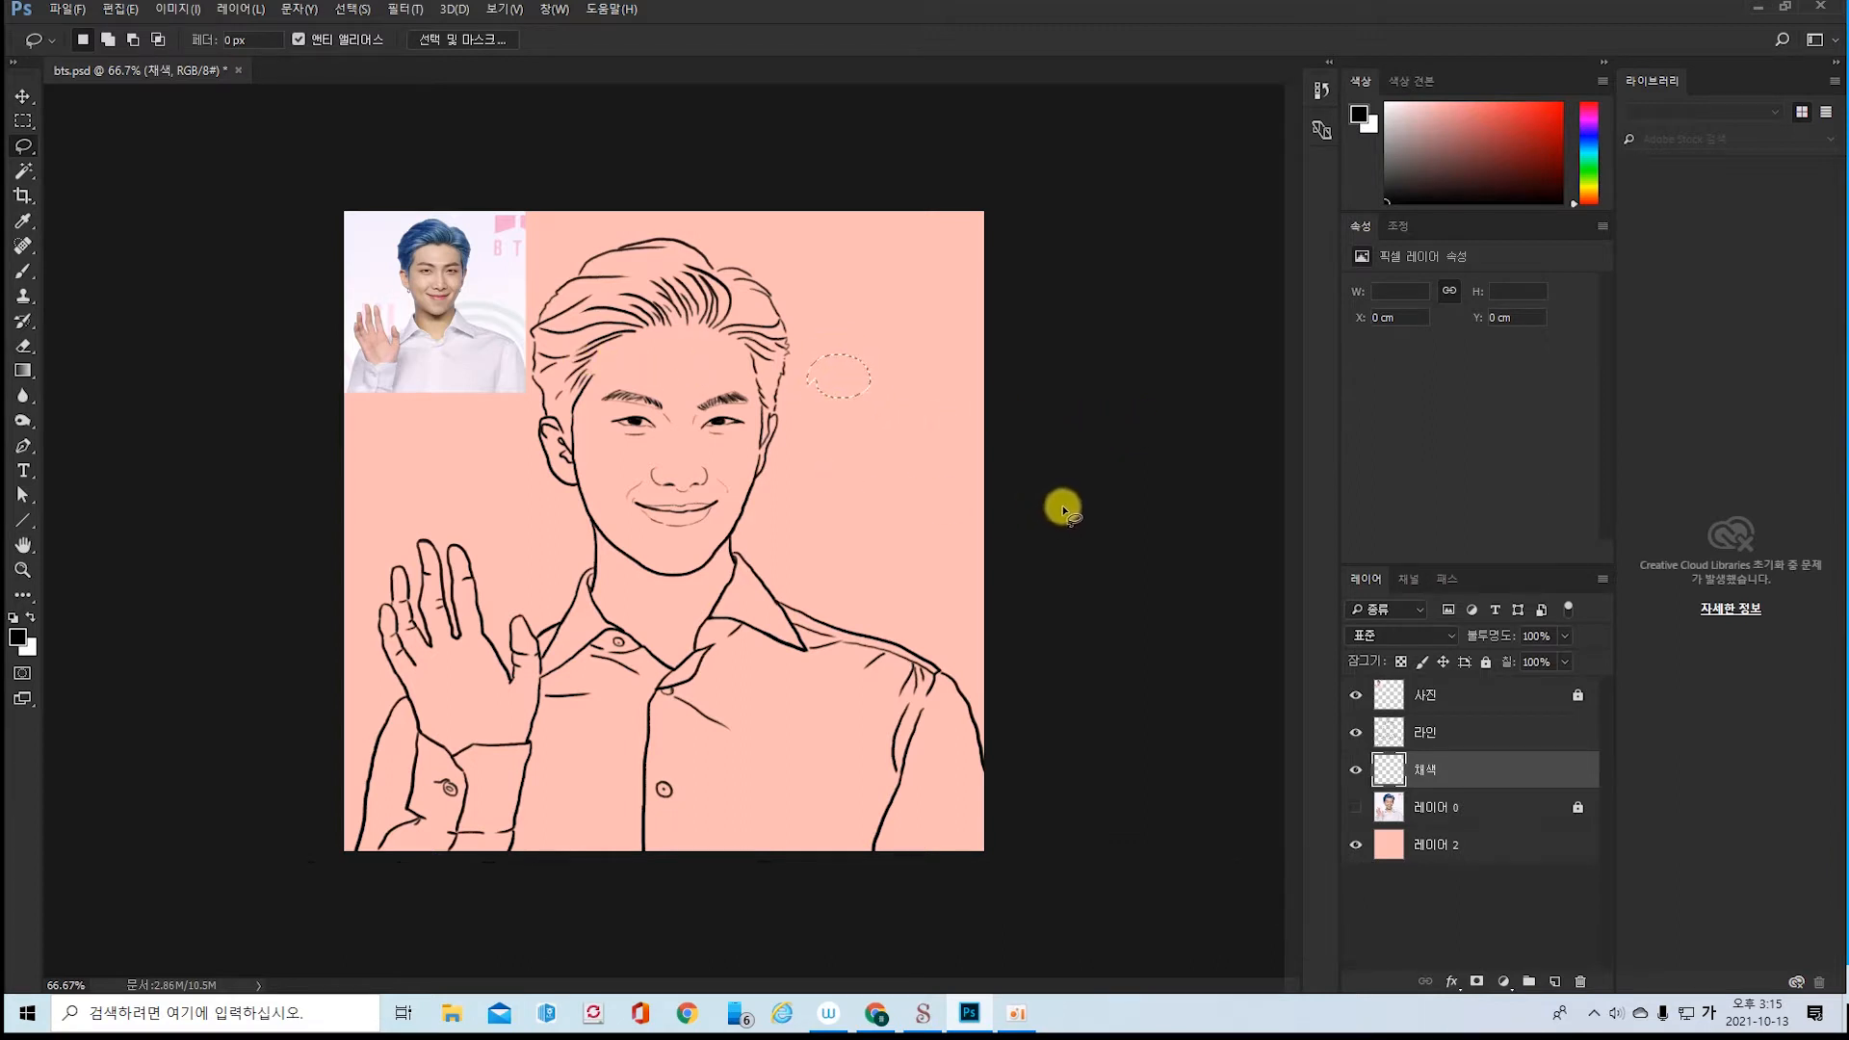
left_click(1063, 507)
mouse_move(590, 505)
left_mouse_down()
mouse_move(596, 596)
mouse_move(617, 633)
mouse_move(676, 667)
mouse_move(710, 611)
left_mouse_up()
mouse_move(740, 517)
left_mouse_down()
mouse_move(775, 427)
mouse_move(760, 439)
mouse_move(746, 352)
mouse_move(690, 321)
mouse_move(585, 370)
left_mouse_up()
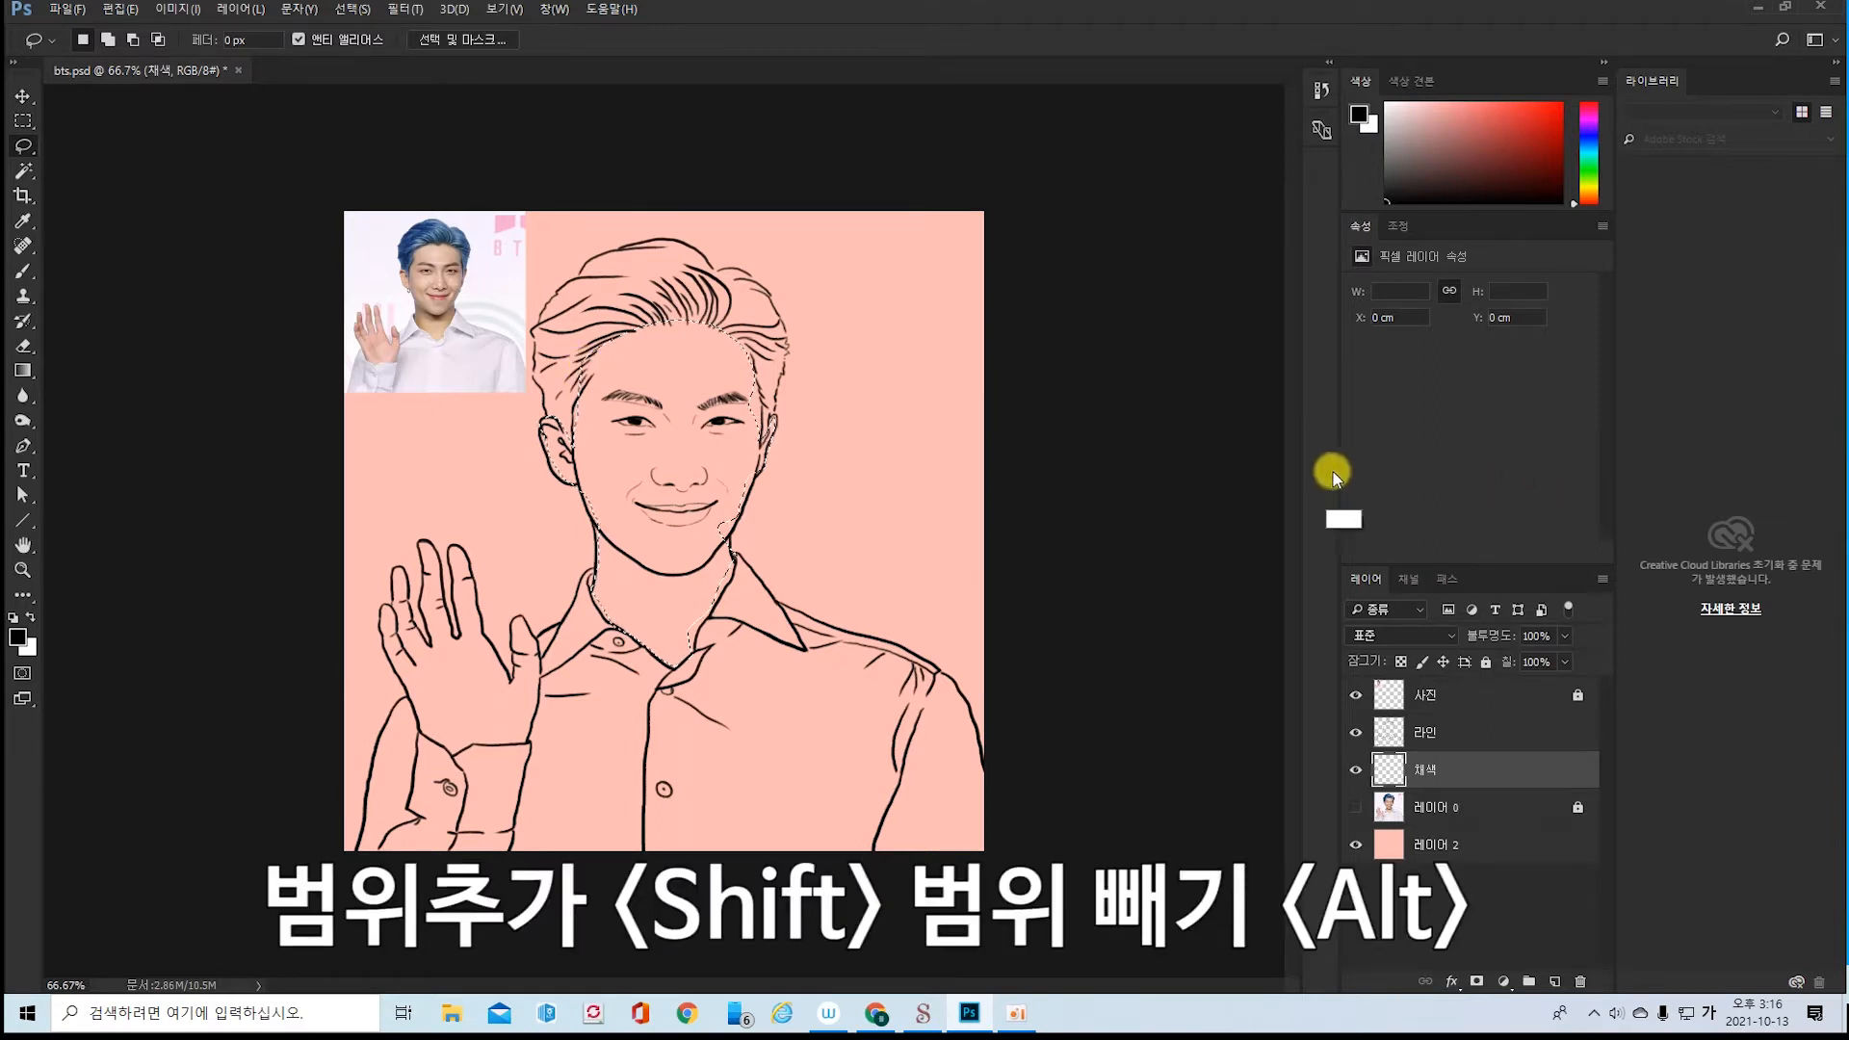
- Add the ear, jaw edge and neck edge on the side away from the raised hand to the lasso selection
key("shift")
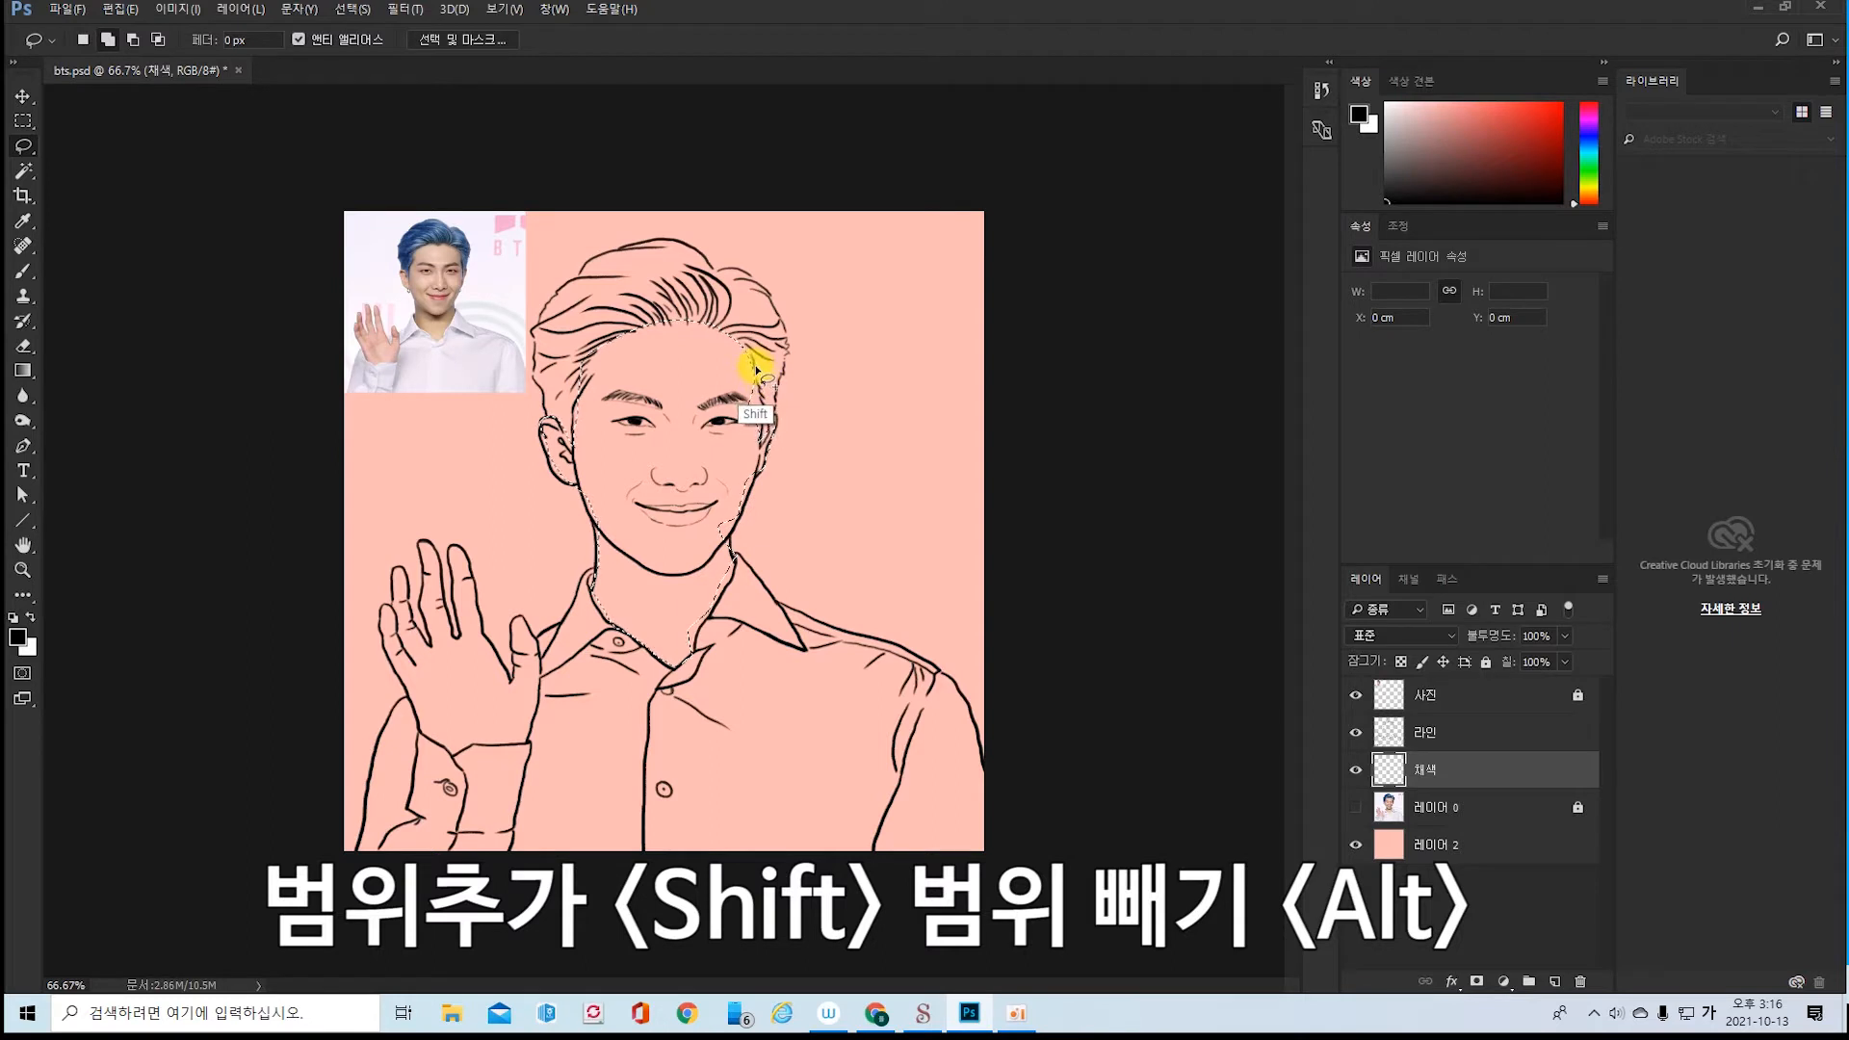
mouse_move(761, 378)
left_mouse_down()
mouse_move(765, 440)
mouse_move(728, 442)
mouse_move(719, 395)
mouse_move(753, 371)
left_mouse_up()
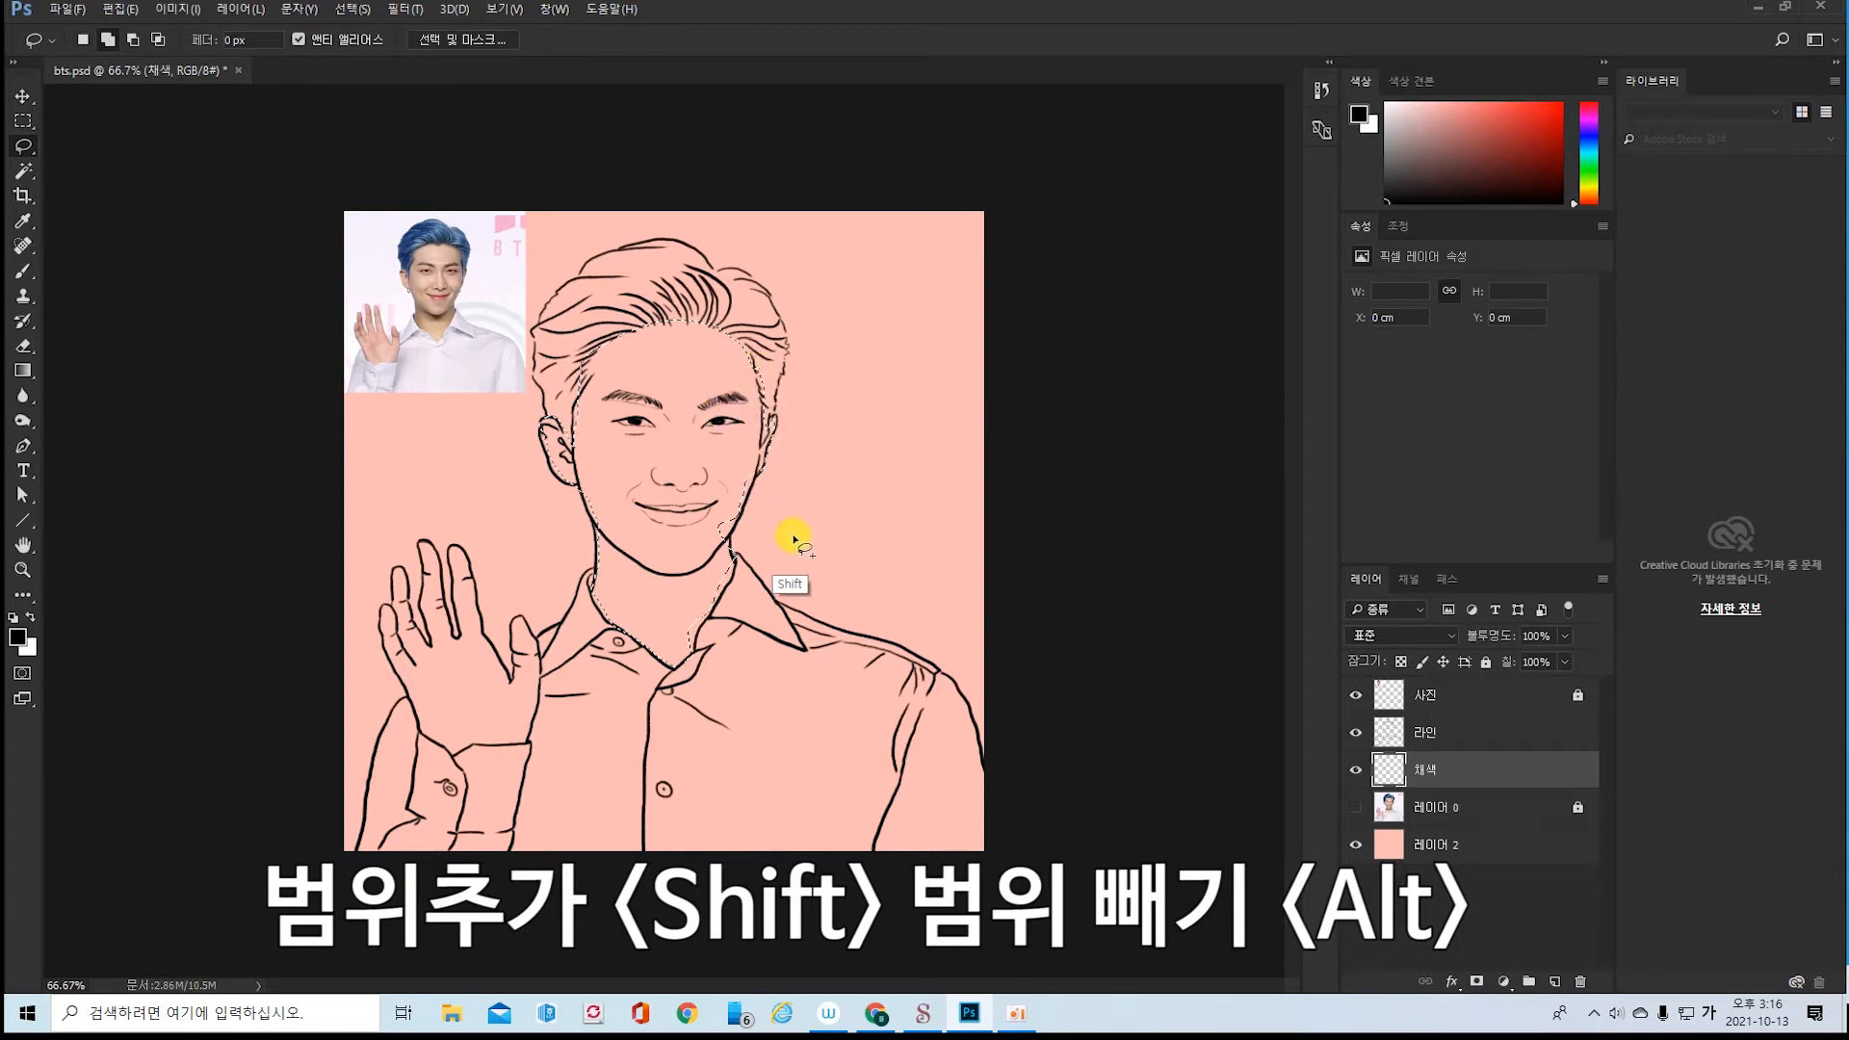
mouse_move(759, 487)
left_mouse_down()
mouse_move(719, 548)
mouse_move(693, 546)
mouse_move(702, 489)
mouse_move(766, 501)
left_mouse_up()
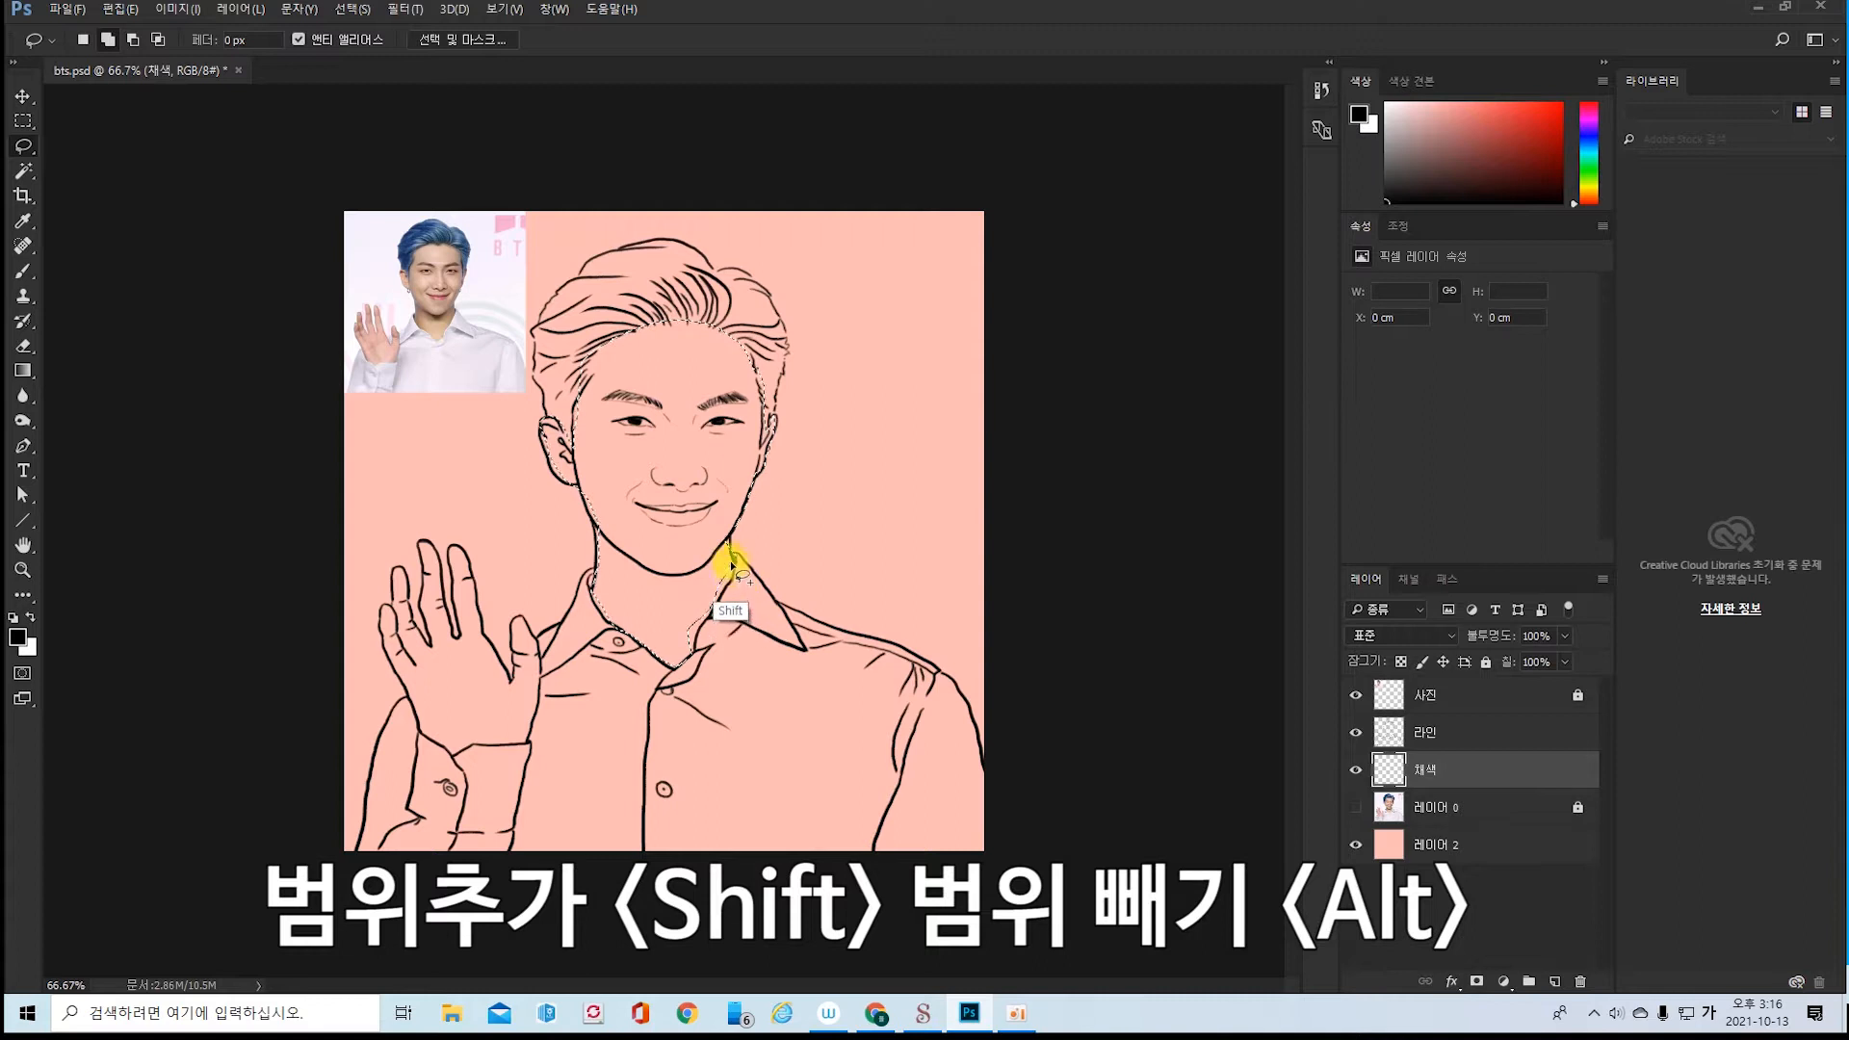
mouse_move(734, 571)
left_mouse_down()
mouse_move(693, 656)
mouse_move(670, 619)
mouse_move(734, 547)
left_mouse_up()
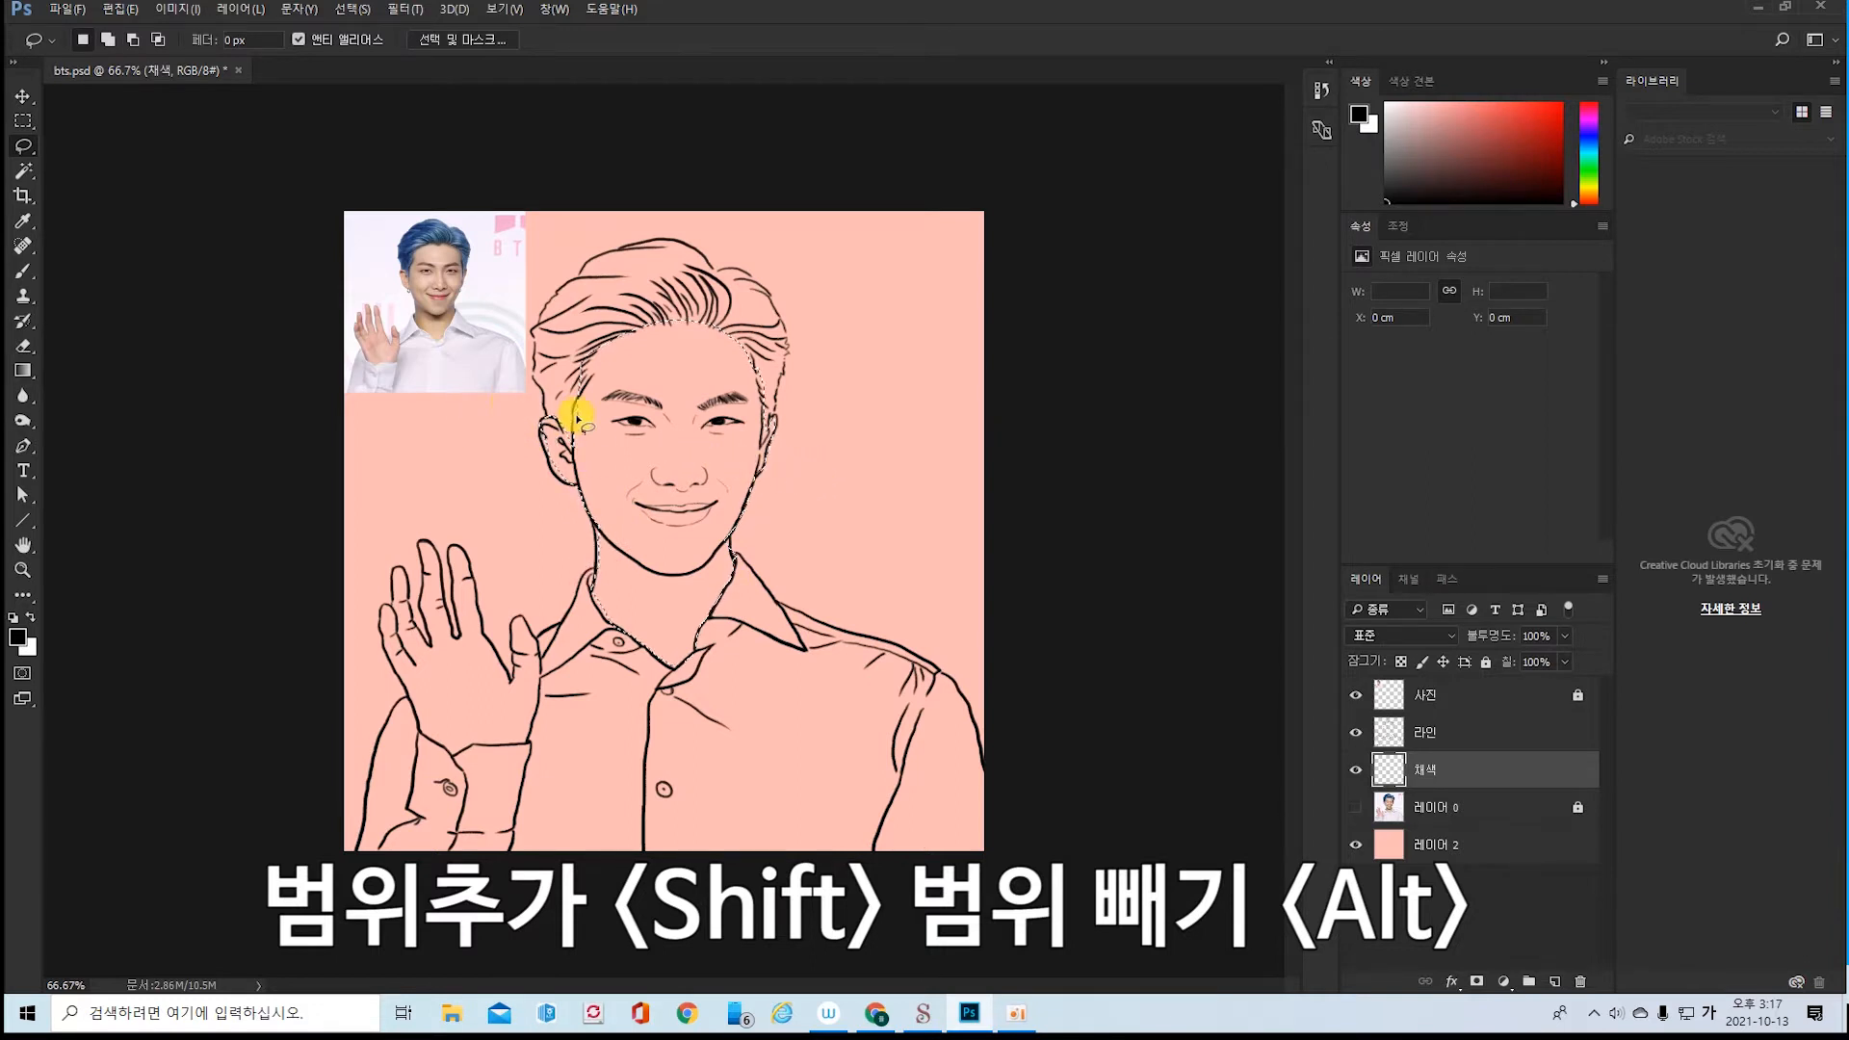
- Subtract the overshoot outside the face on the raised-hand side and add the ear there to the selection
key("alt")
mouse_move(590, 513)
left_mouse_down()
mouse_move(572, 433)
mouse_move(569, 499)
mouse_move(514, 478)
mouse_move(521, 405)
mouse_move(566, 424)
left_mouse_up()
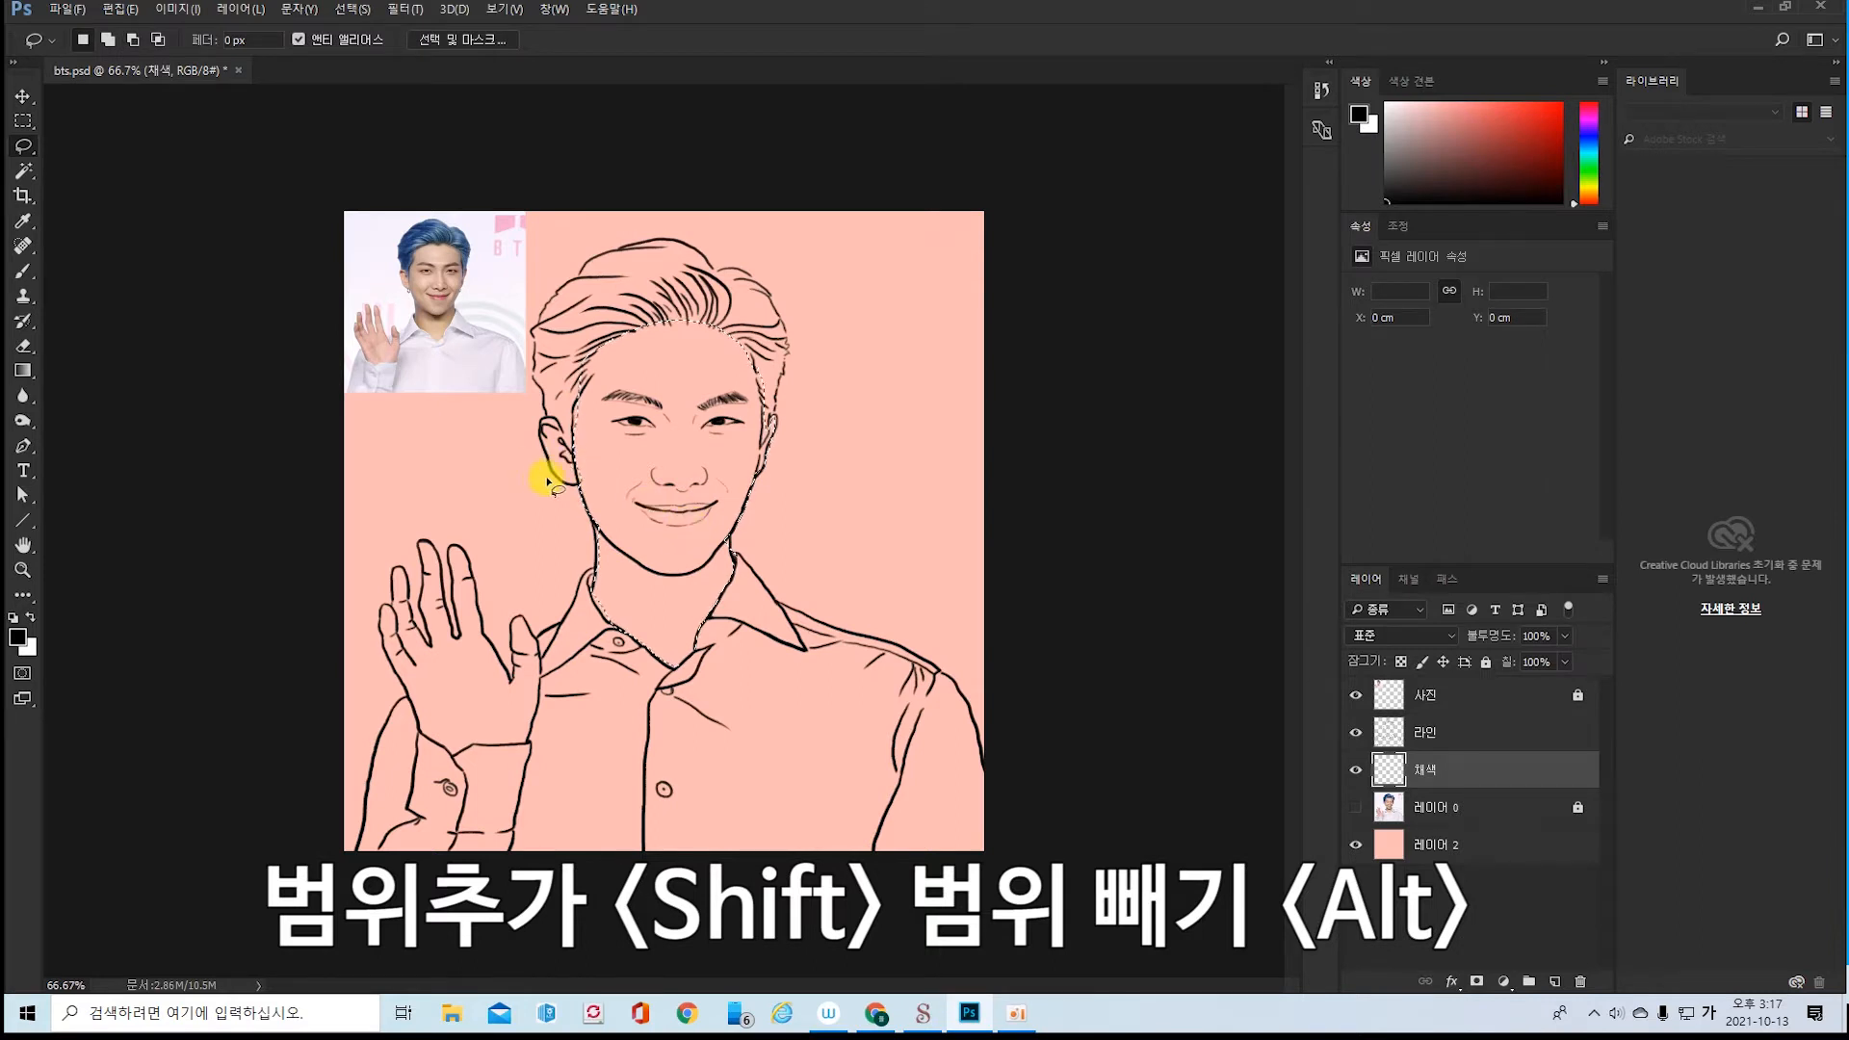
key("shift")
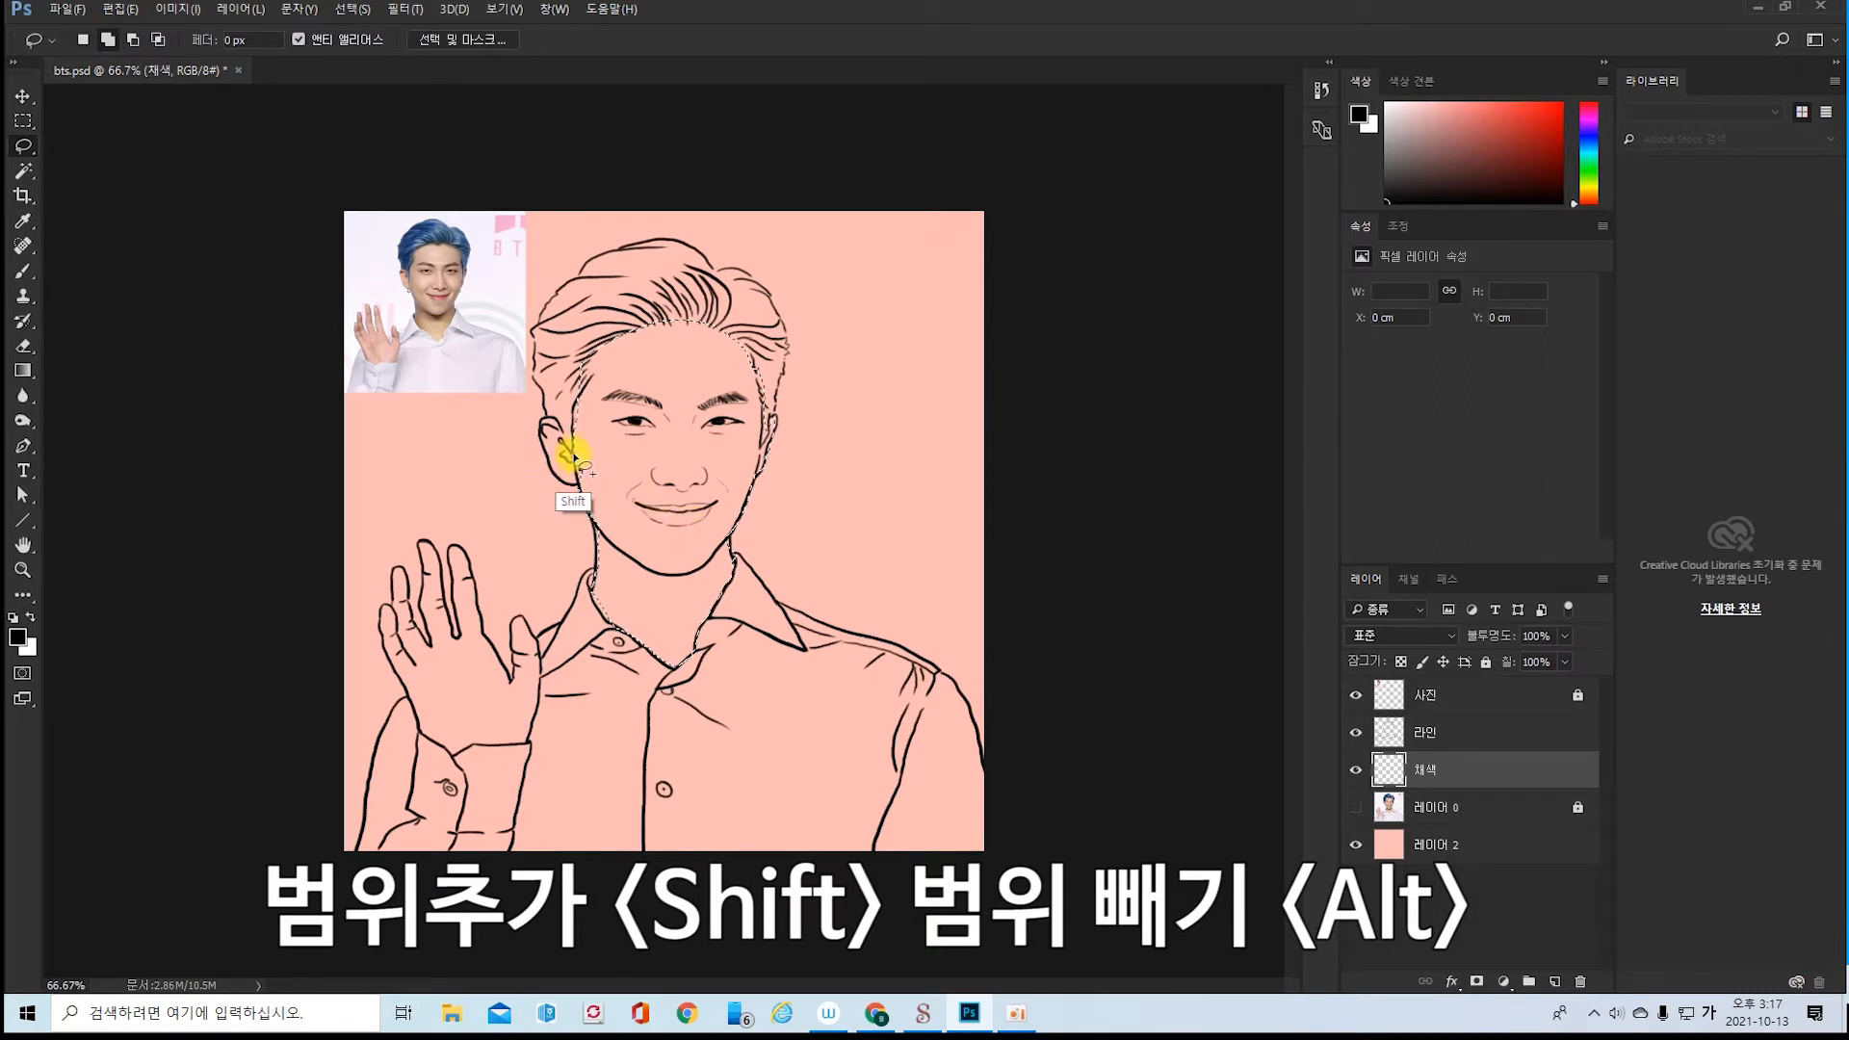
mouse_move(566, 447)
left_mouse_down()
mouse_move(539, 426)
mouse_move(578, 487)
mouse_move(570, 450)
left_mouse_up()
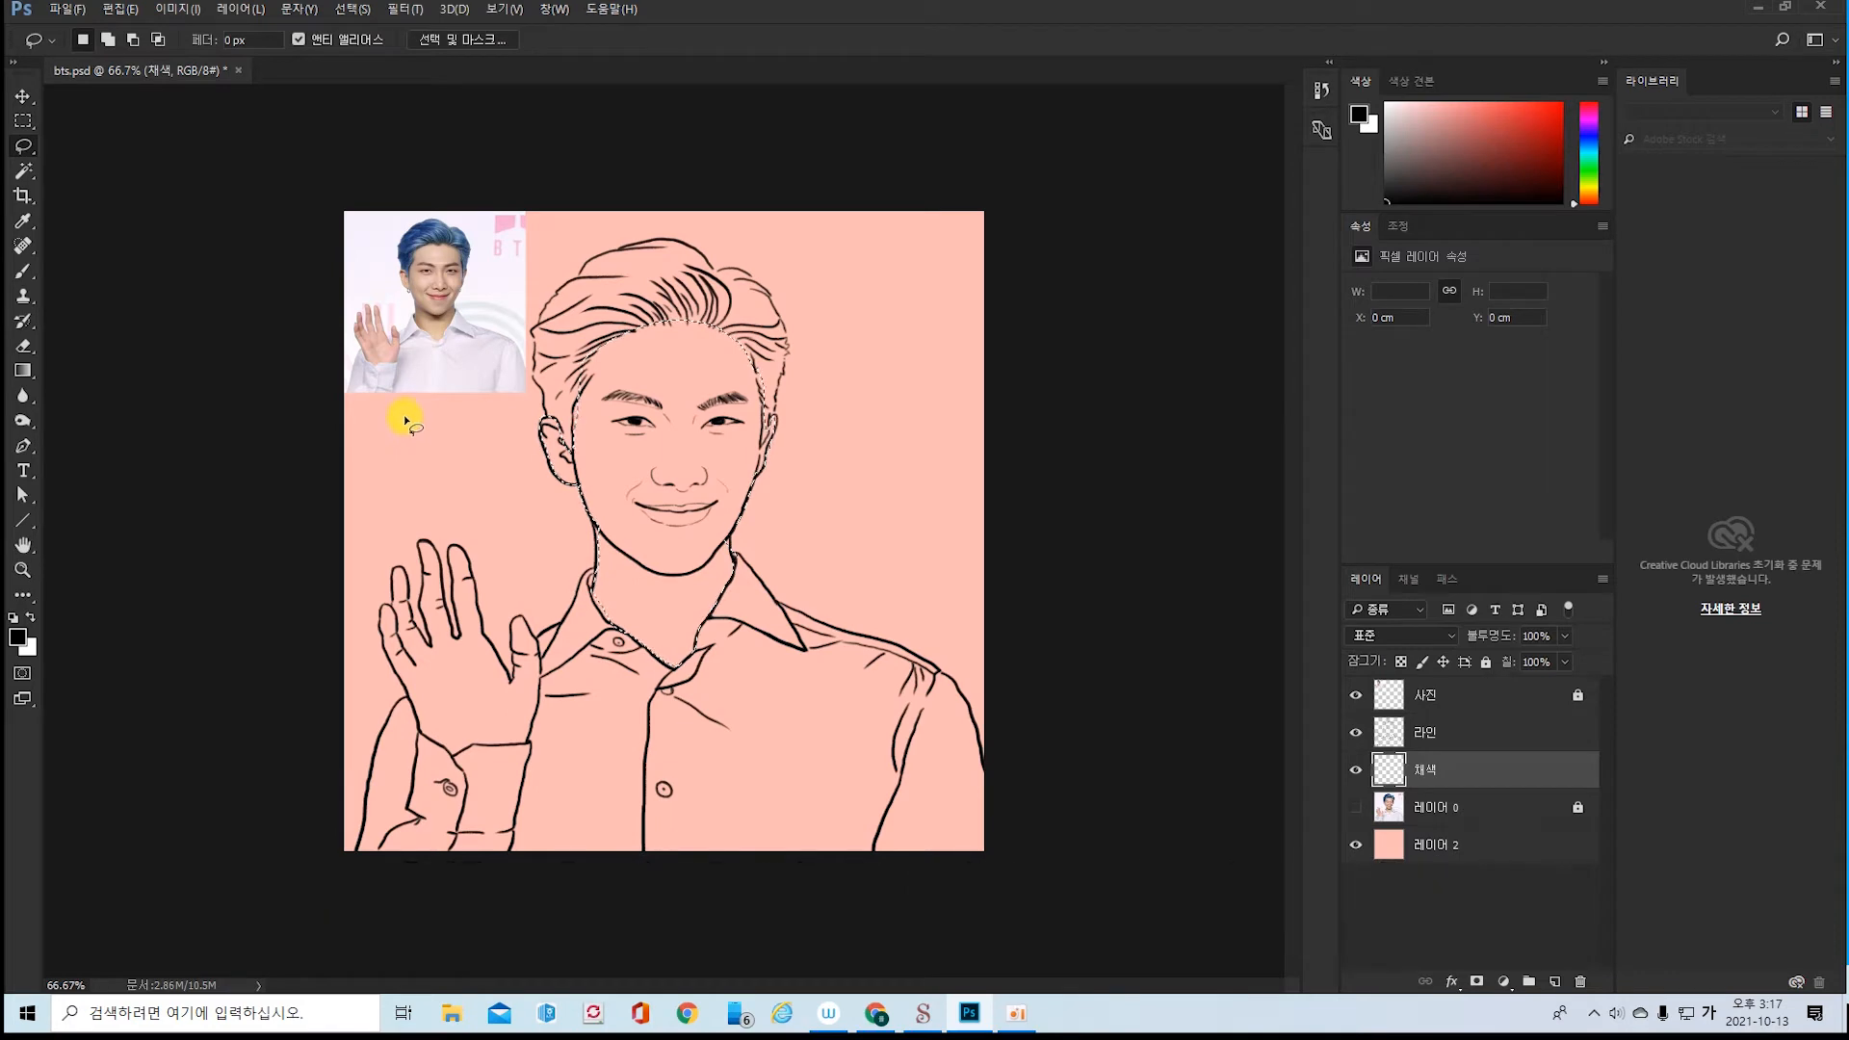
- Sample the light skin tone from the cheek in the reference photo and fill the face selection with it
left_click(24, 221)
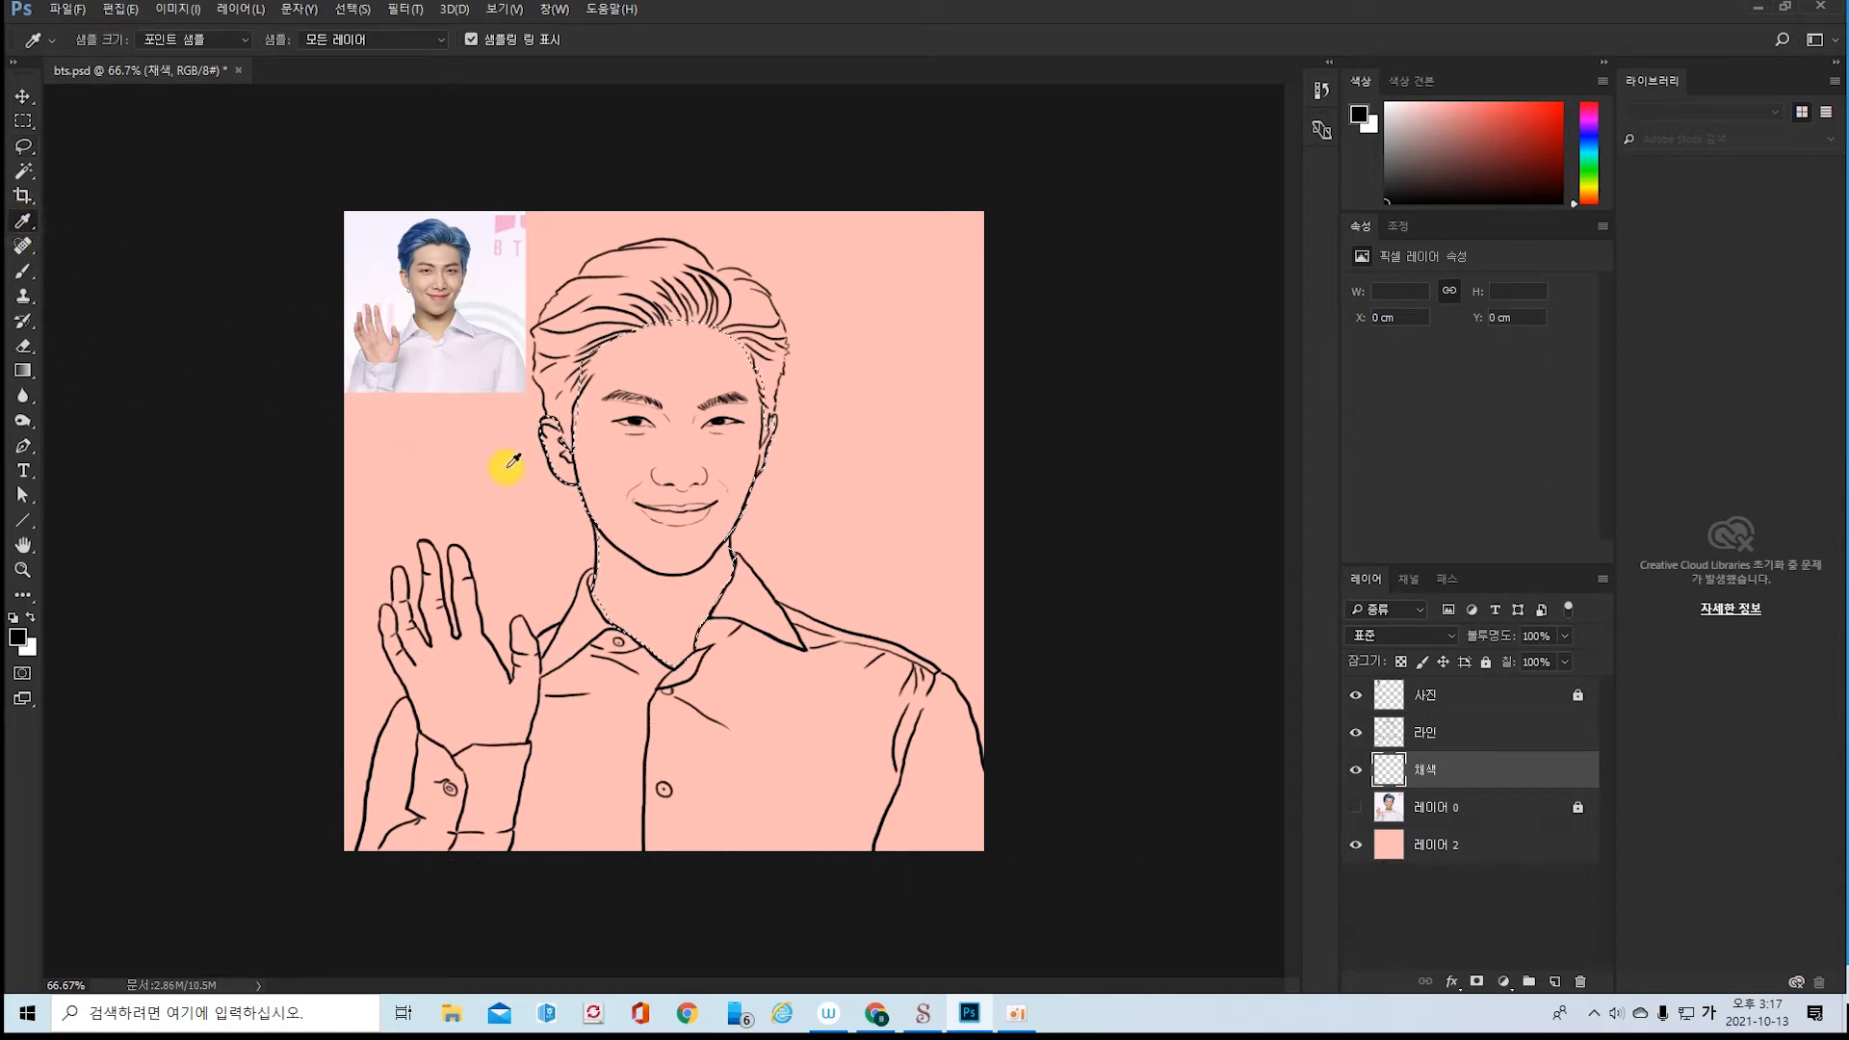
left_click(421, 278)
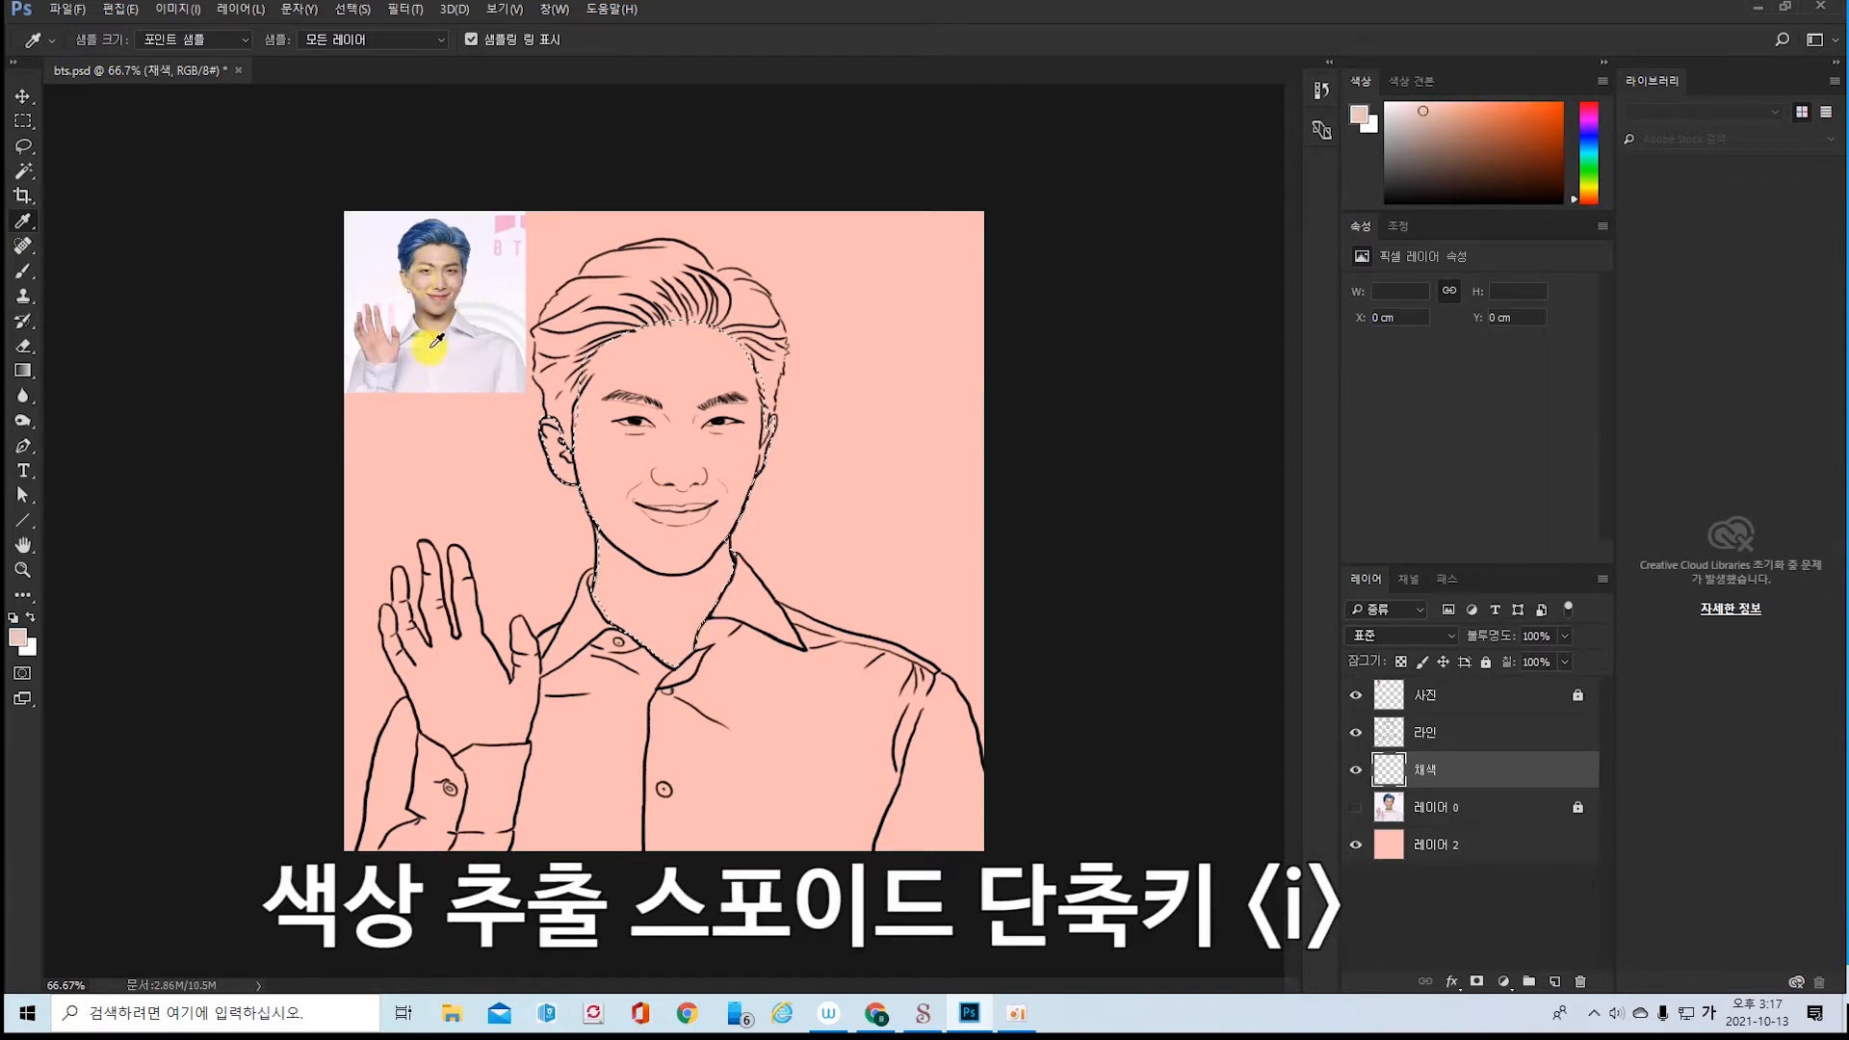
left_click(467, 300)
left_click(382, 348)
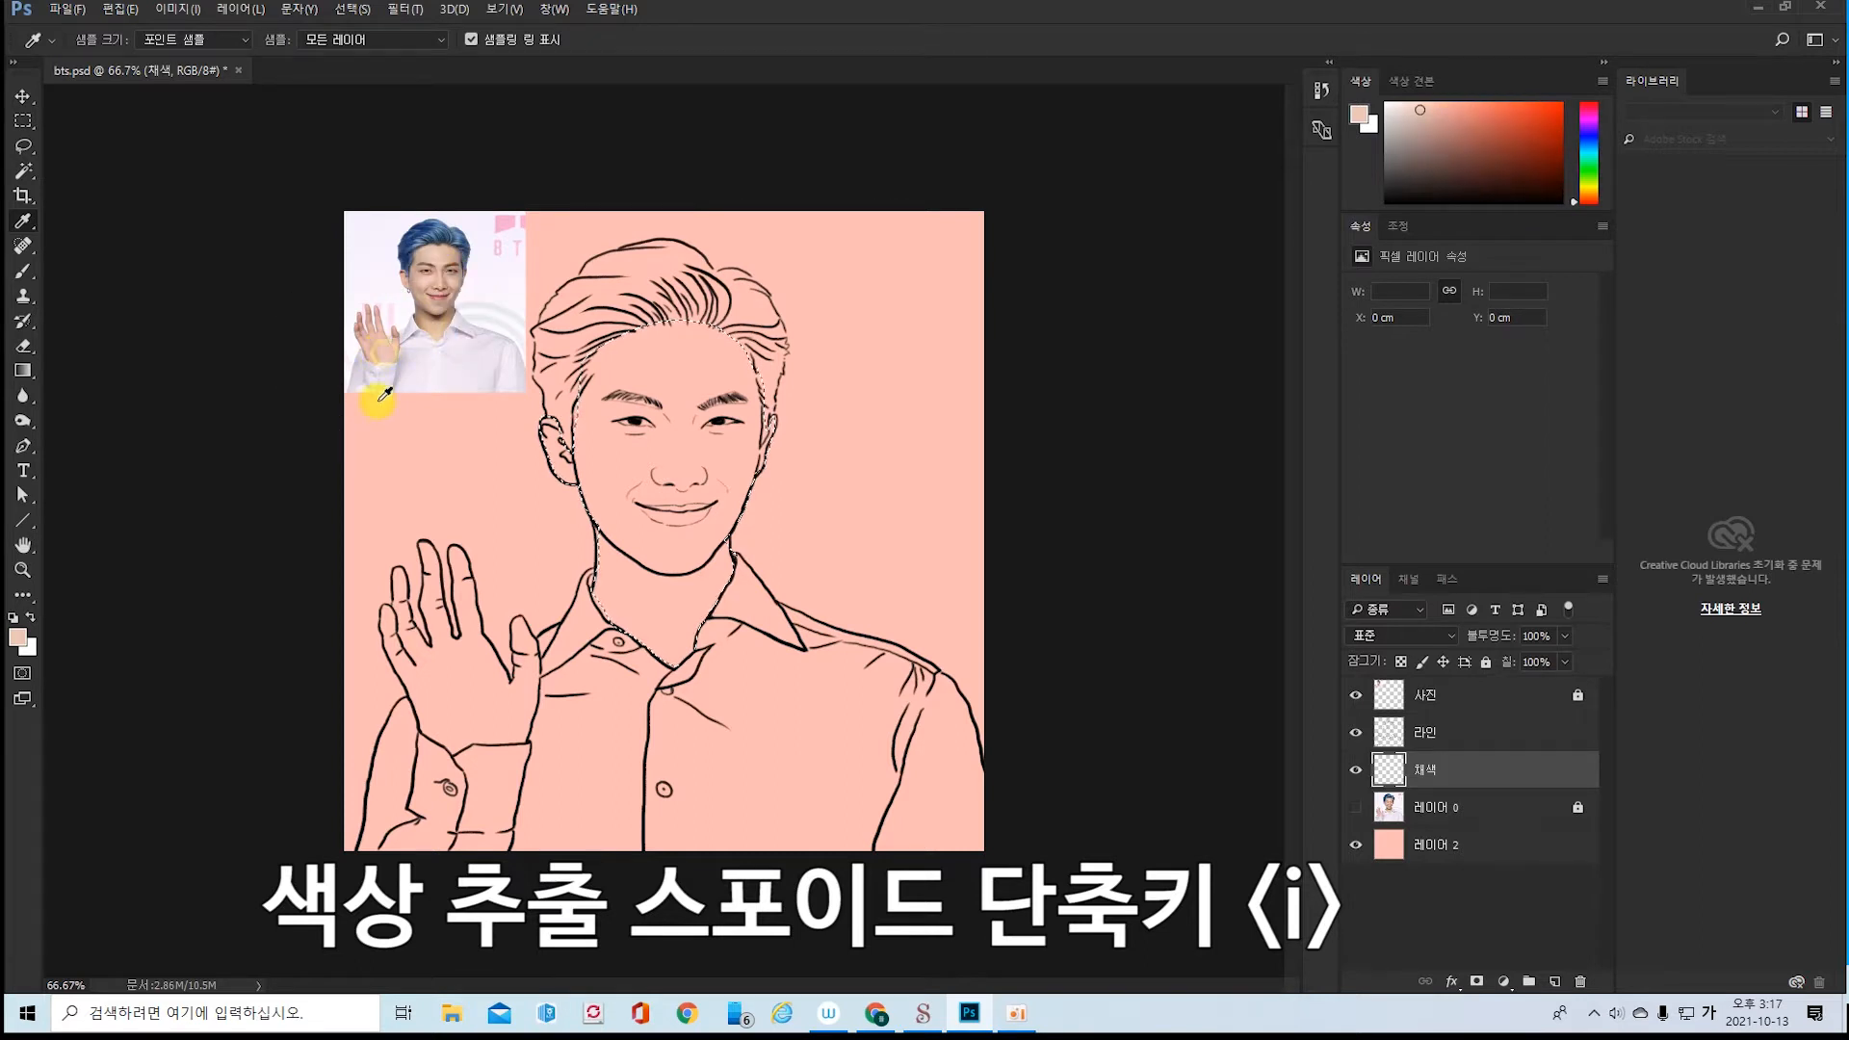
left_click(434, 256)
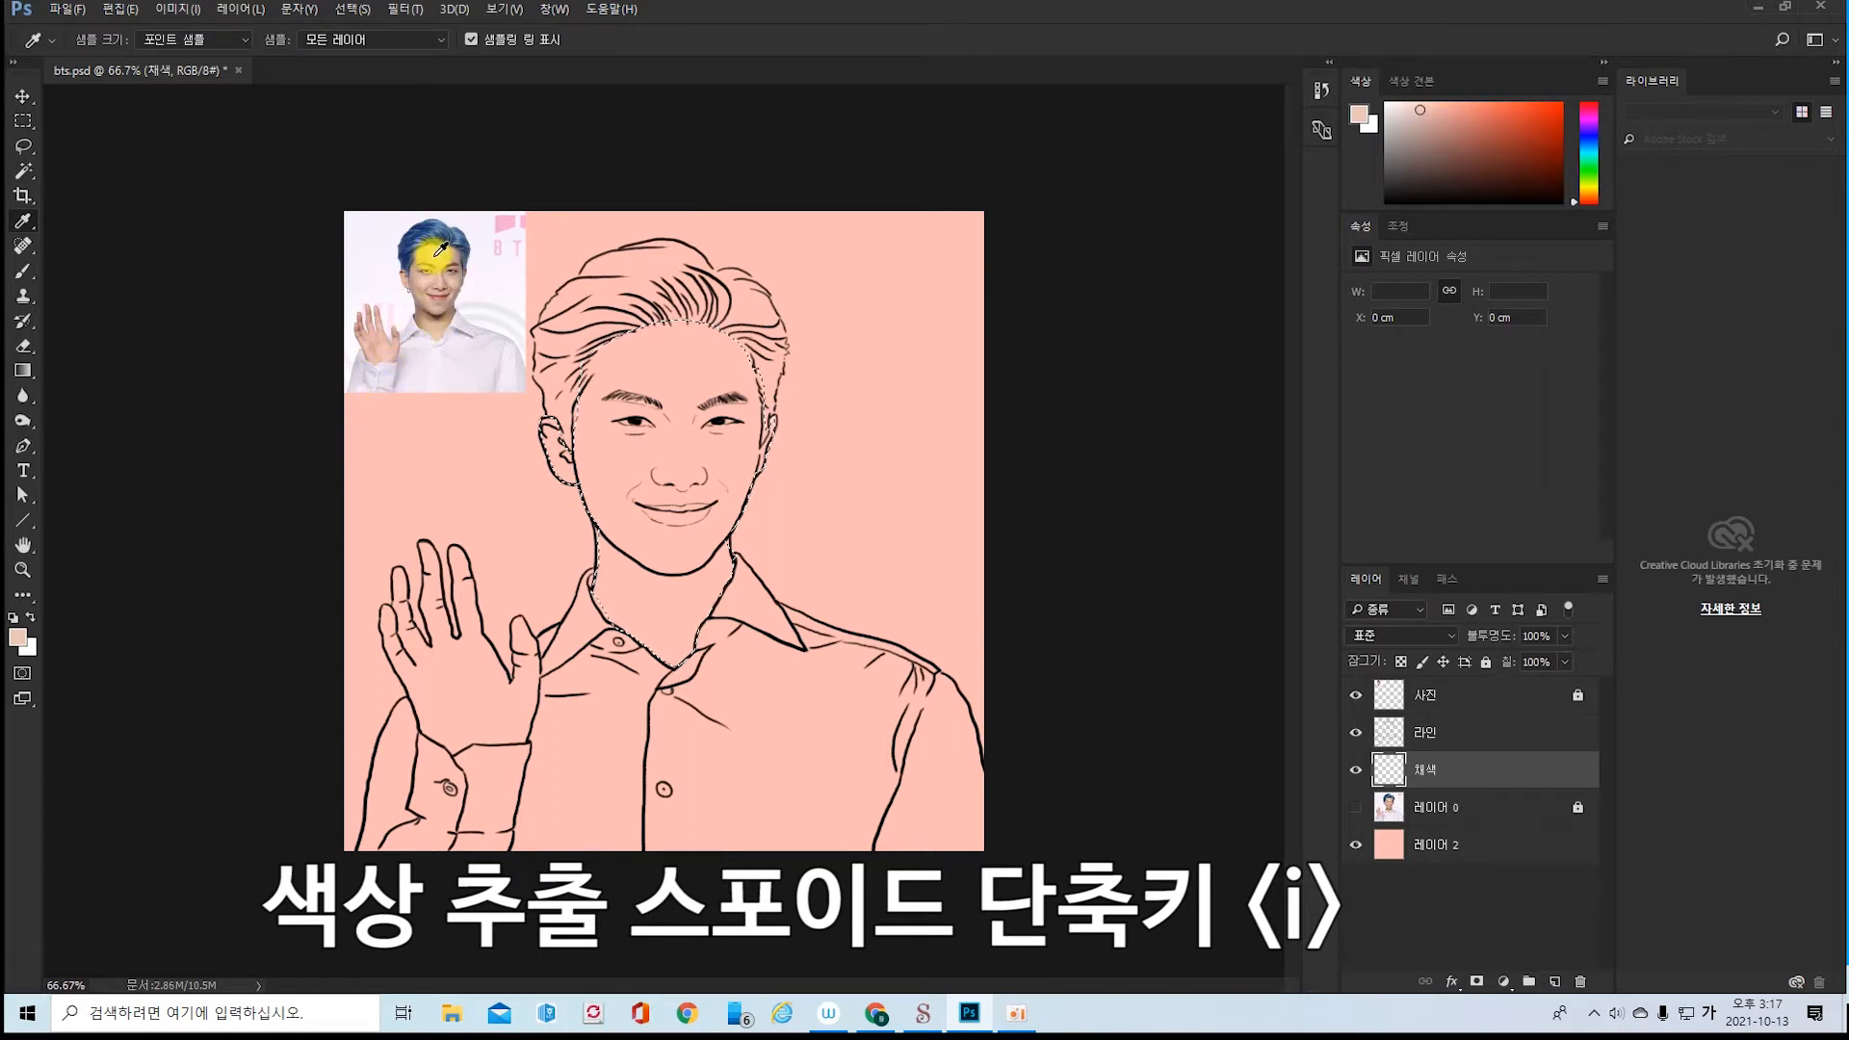
left_click(425, 281)
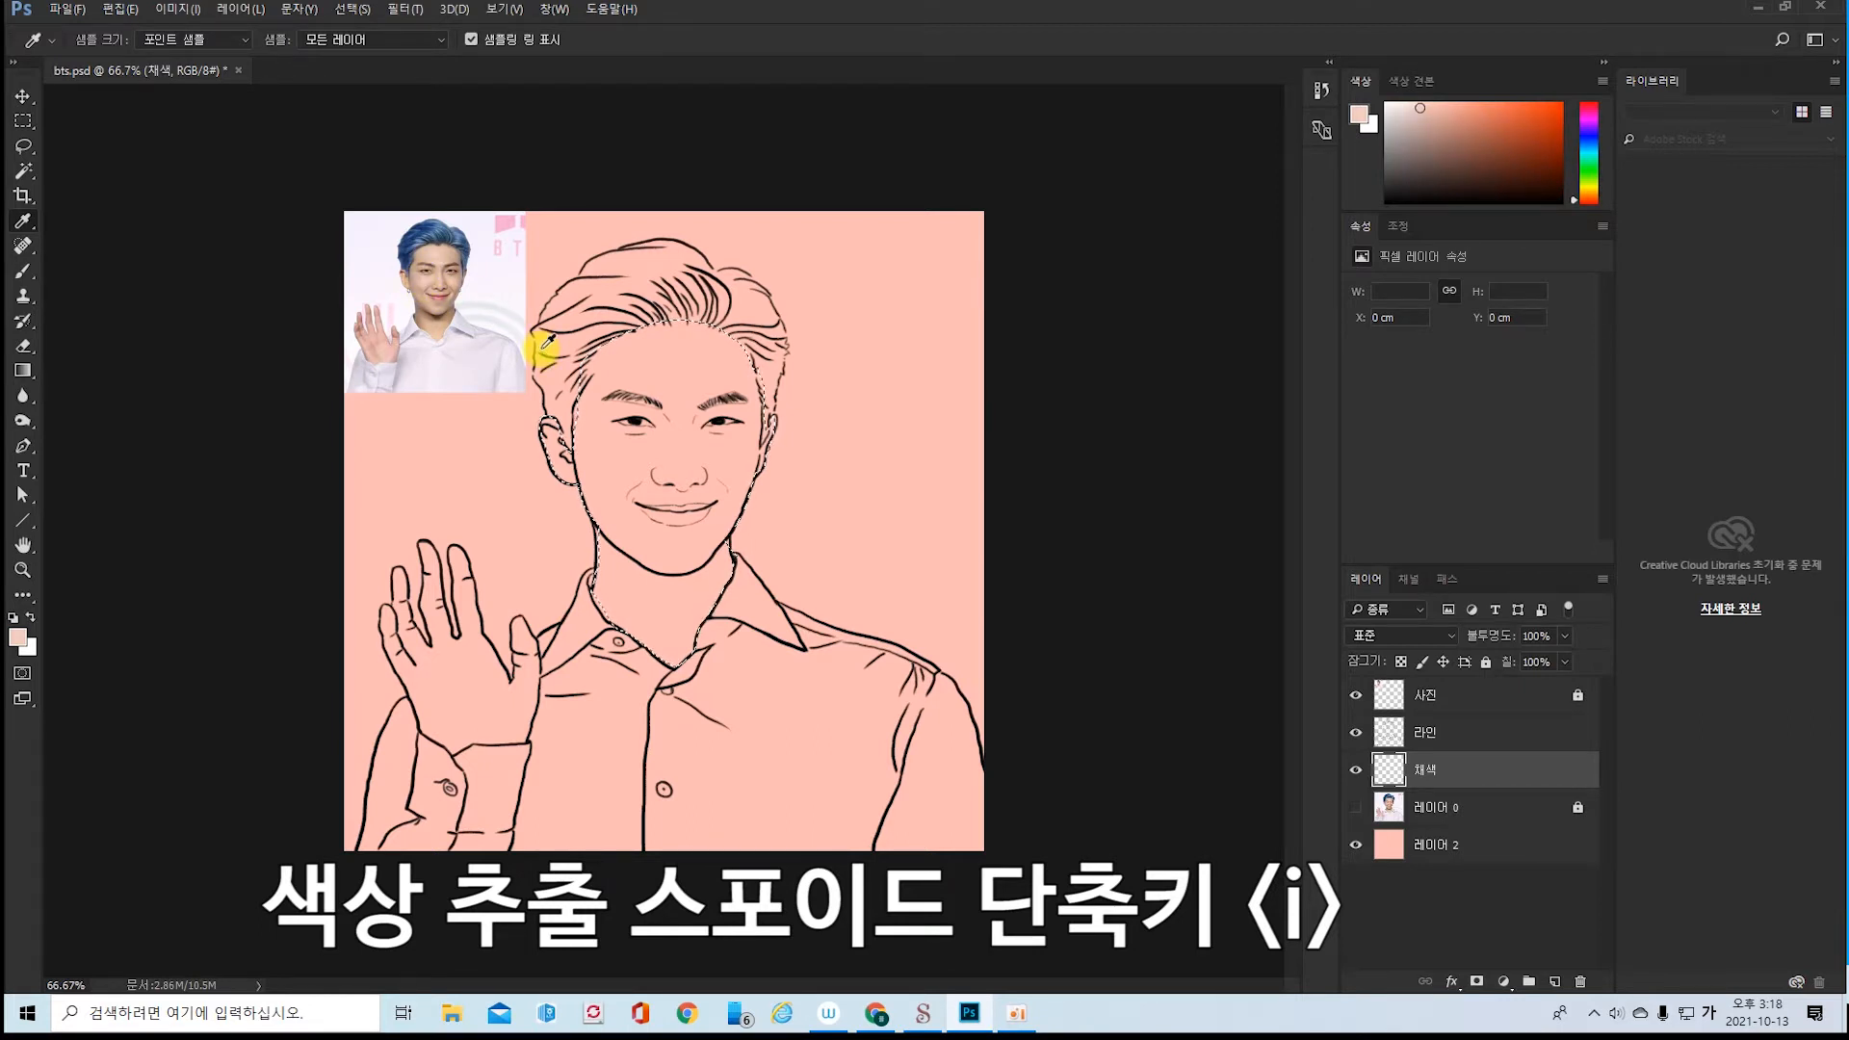
key("alt+Delete")
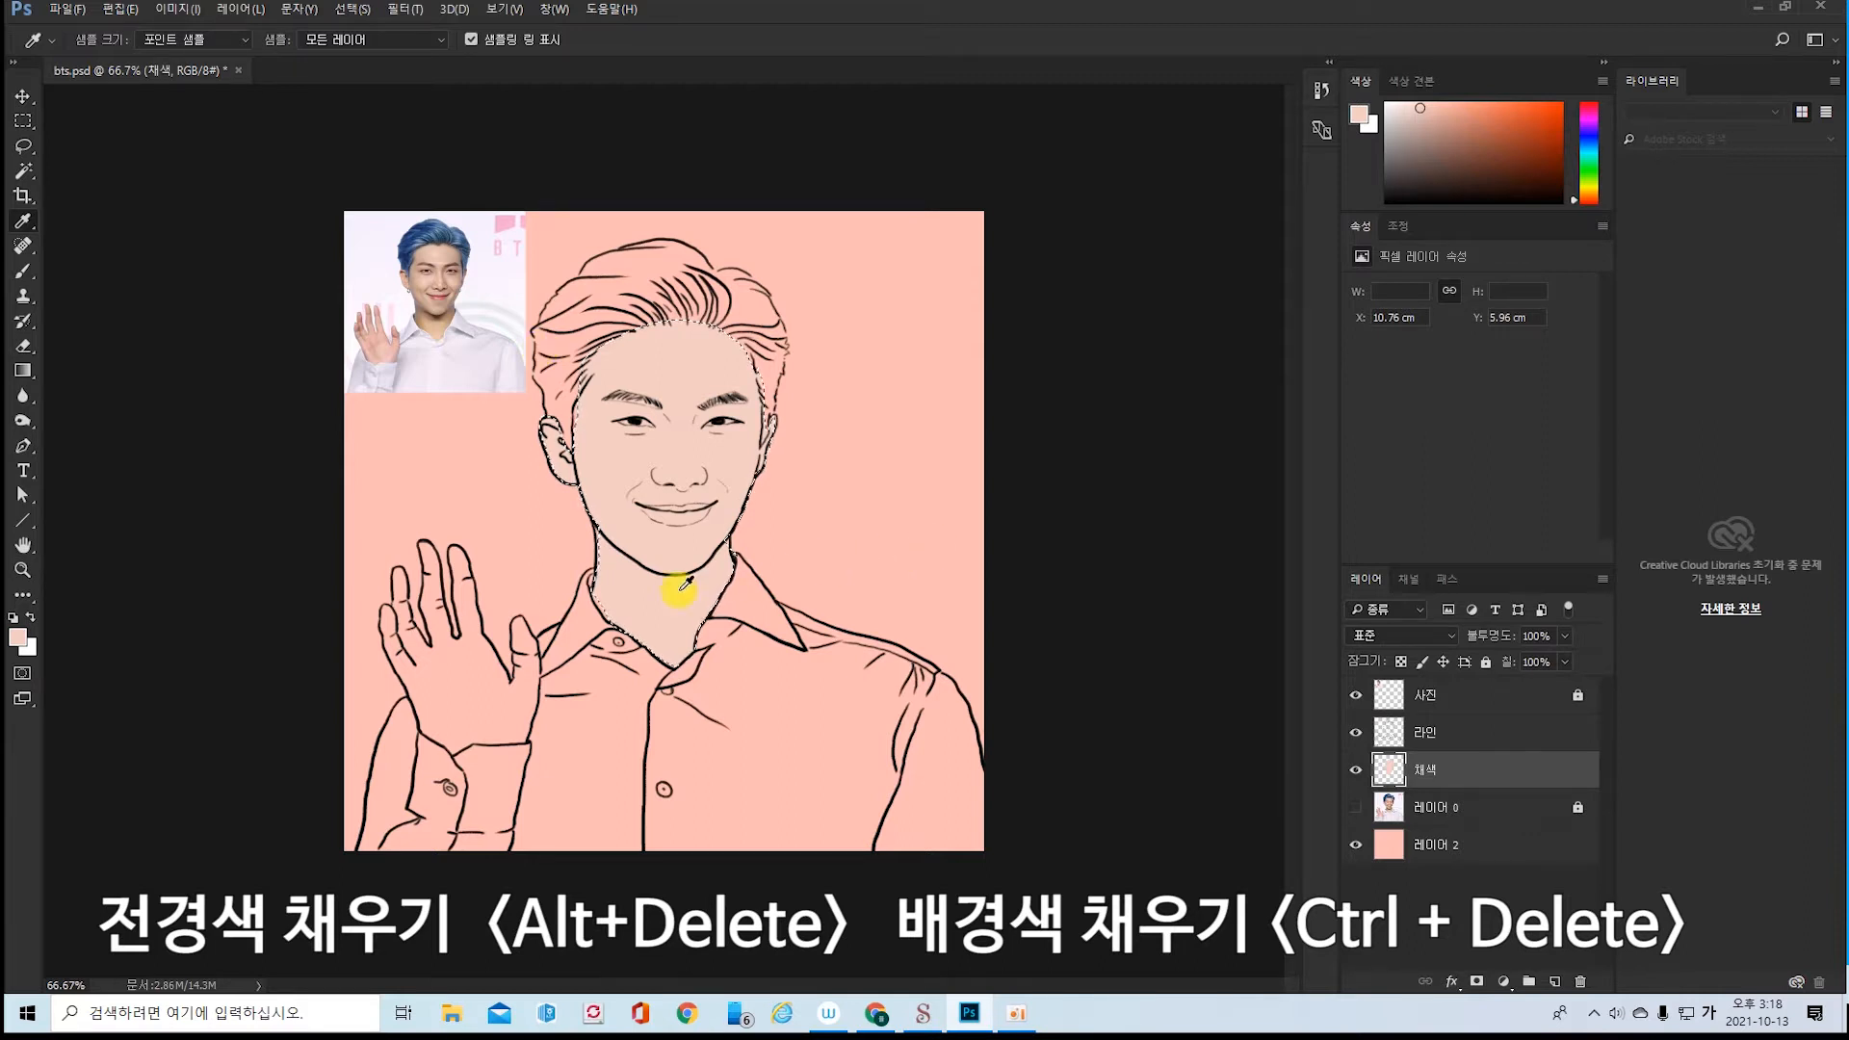
- Choose a slightly lighter foreground skin colour, refill the selected face, ears and neck with it, and deselect
left_click(18, 637)
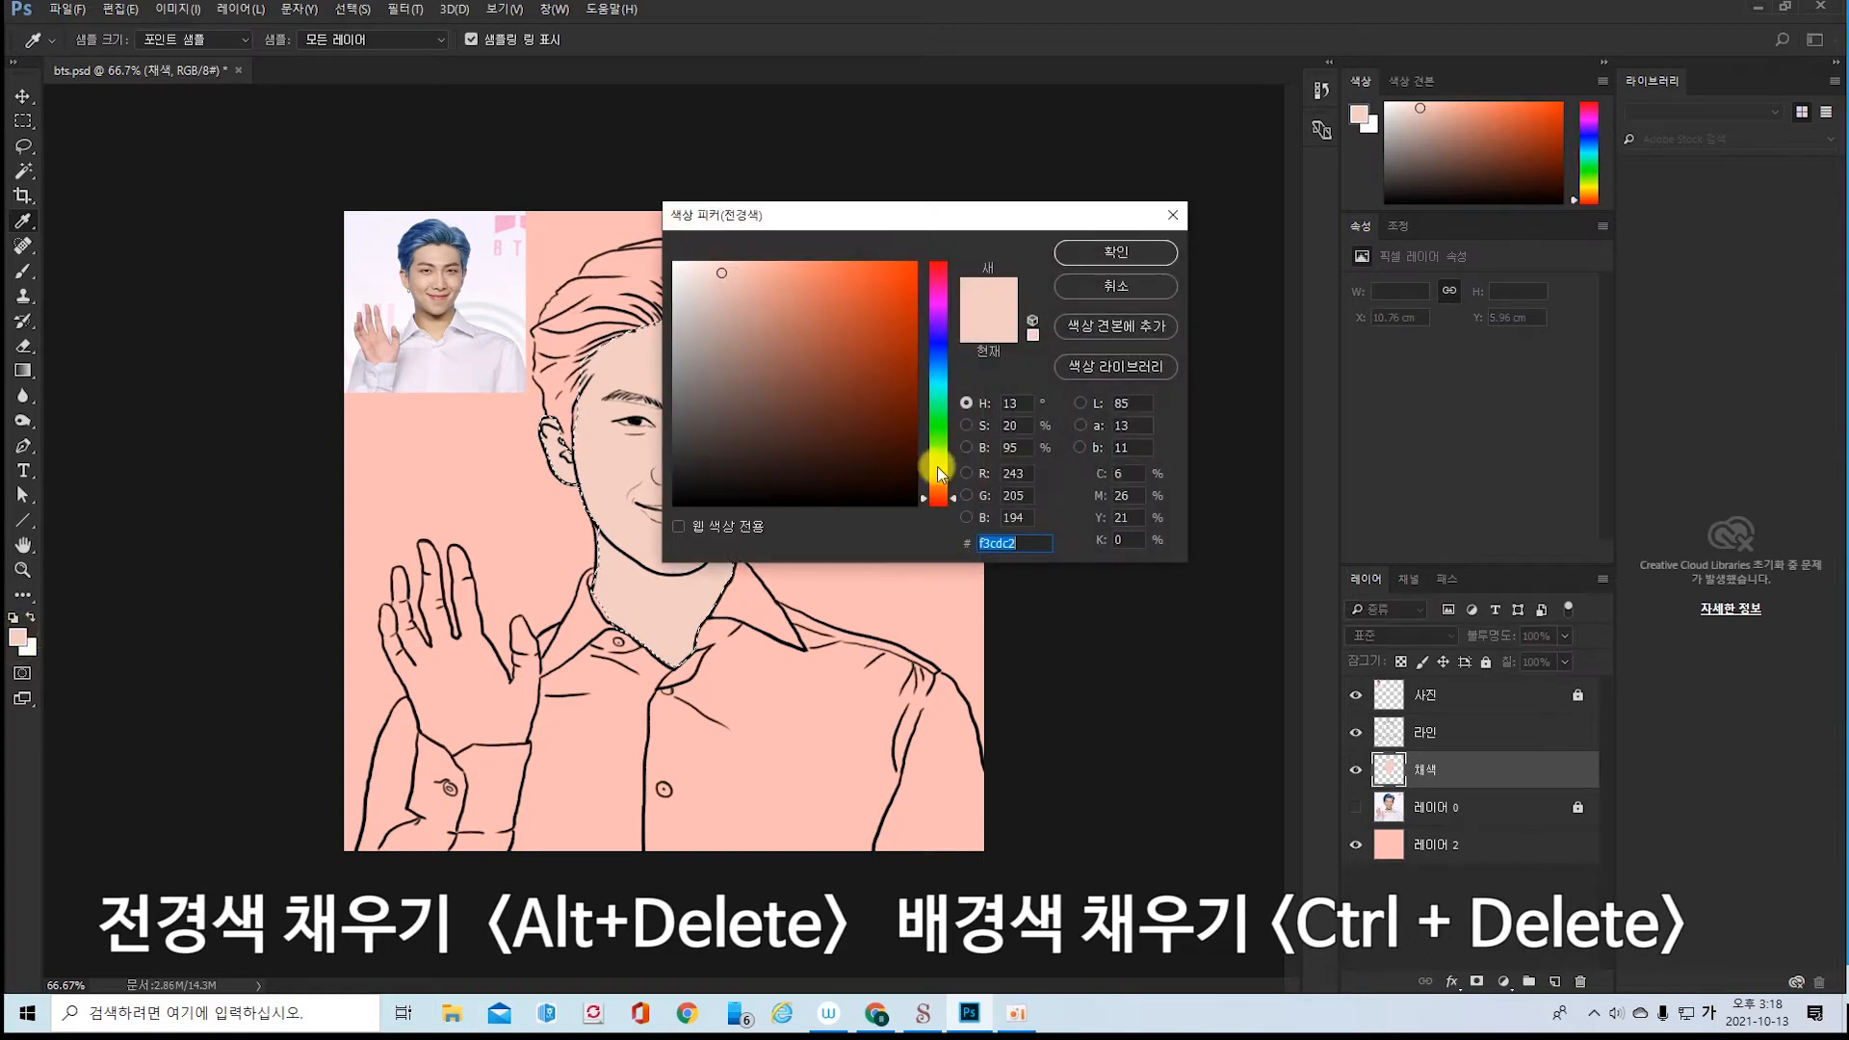
left_click_drag(721, 268, 718, 262)
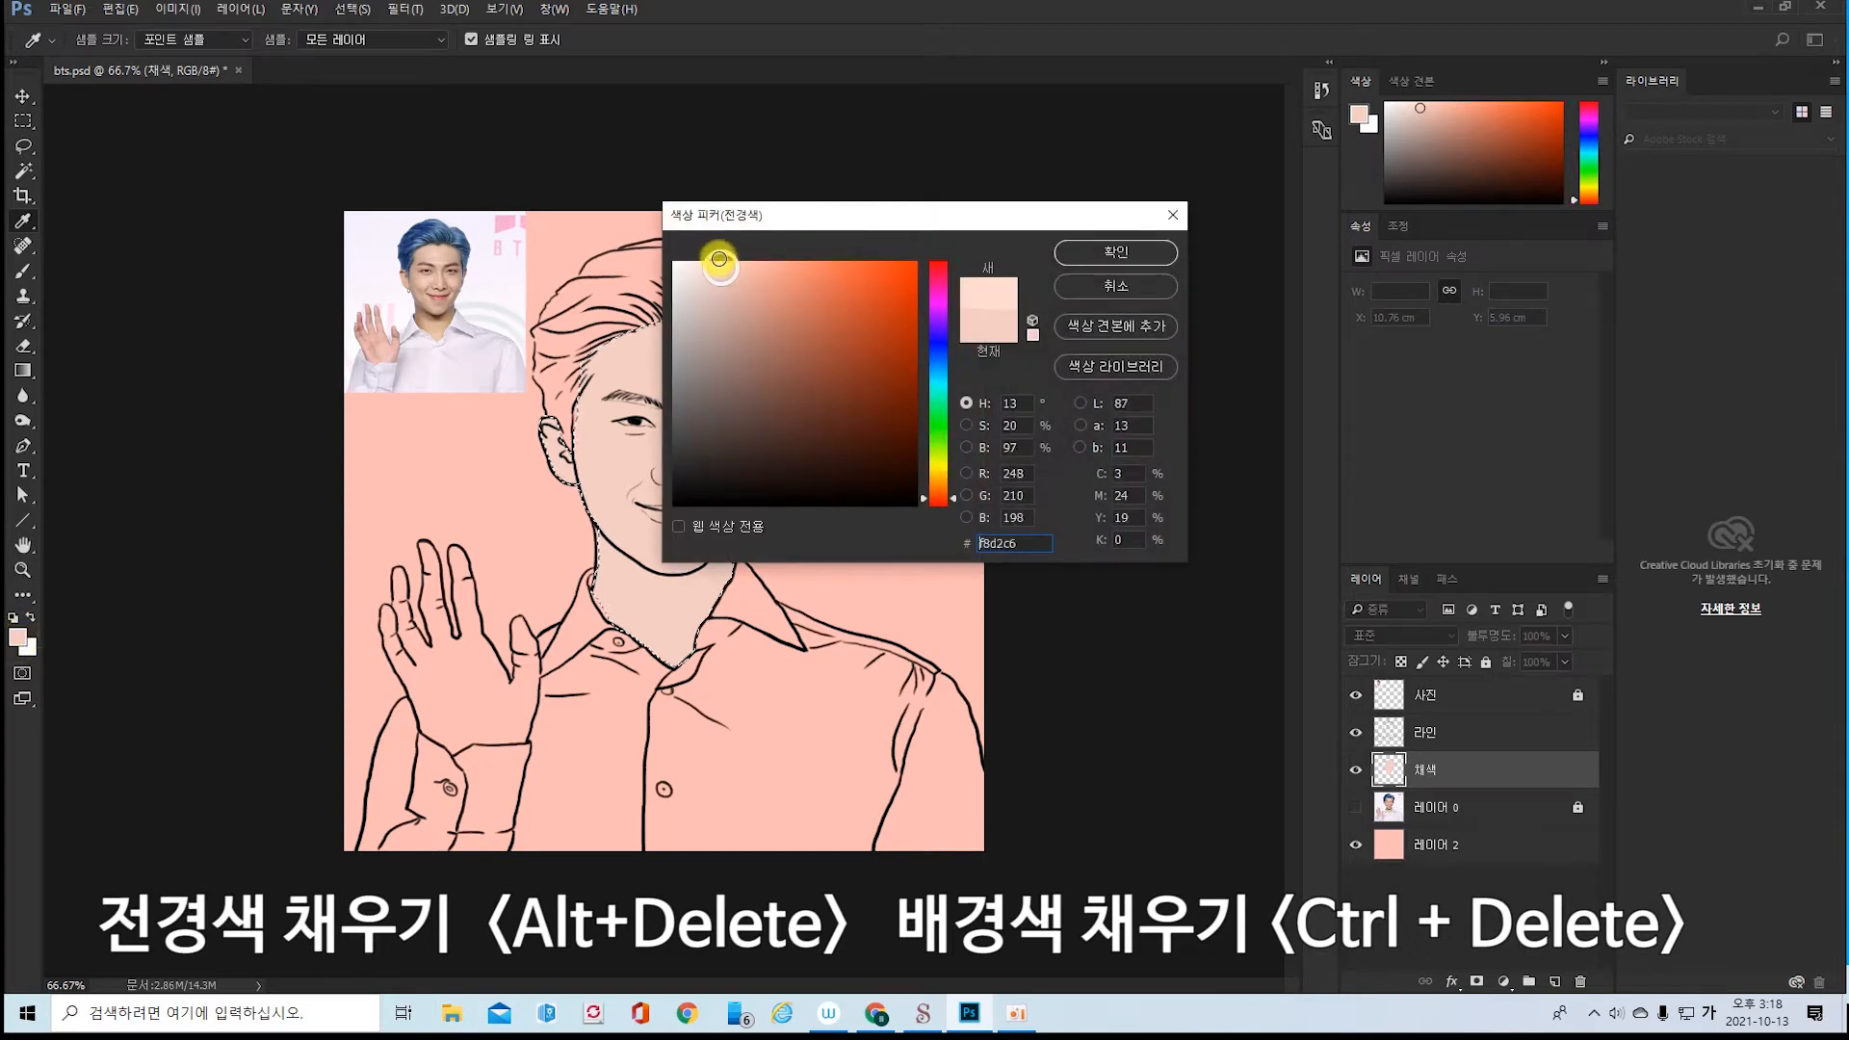
left_click(1129, 254)
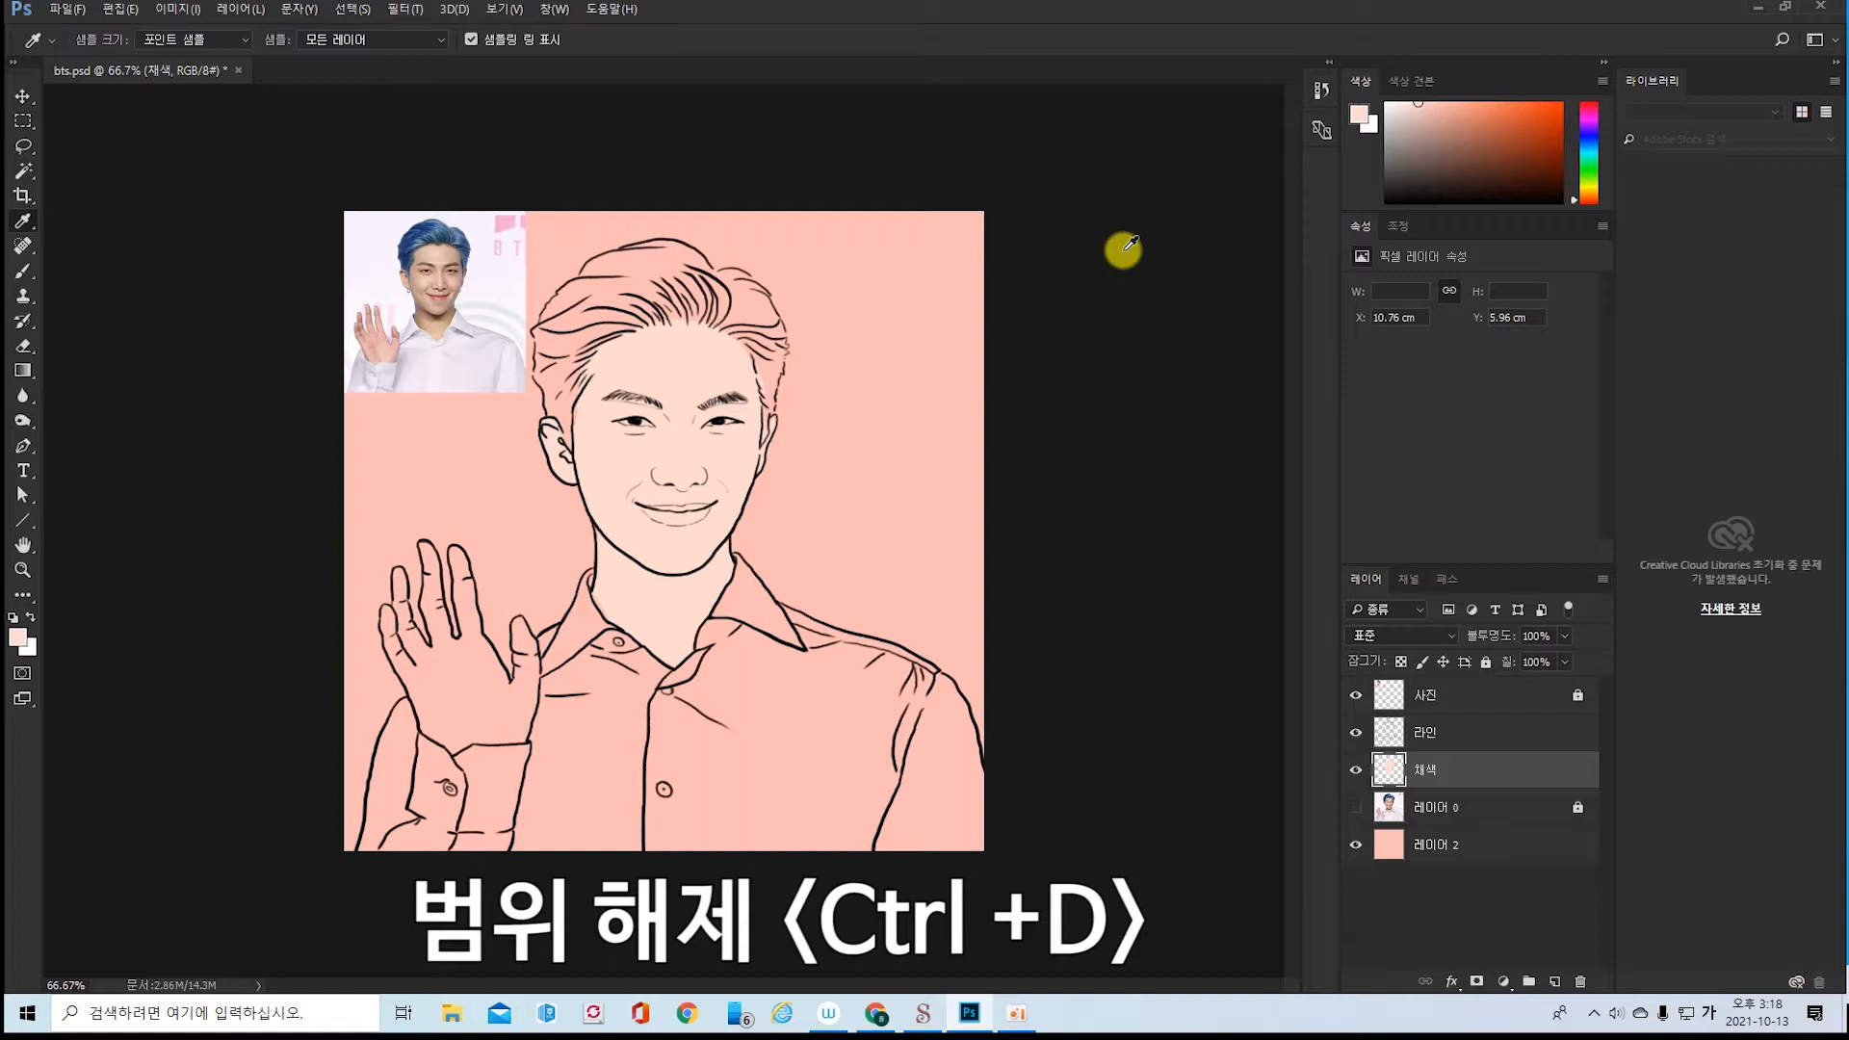
key("d")
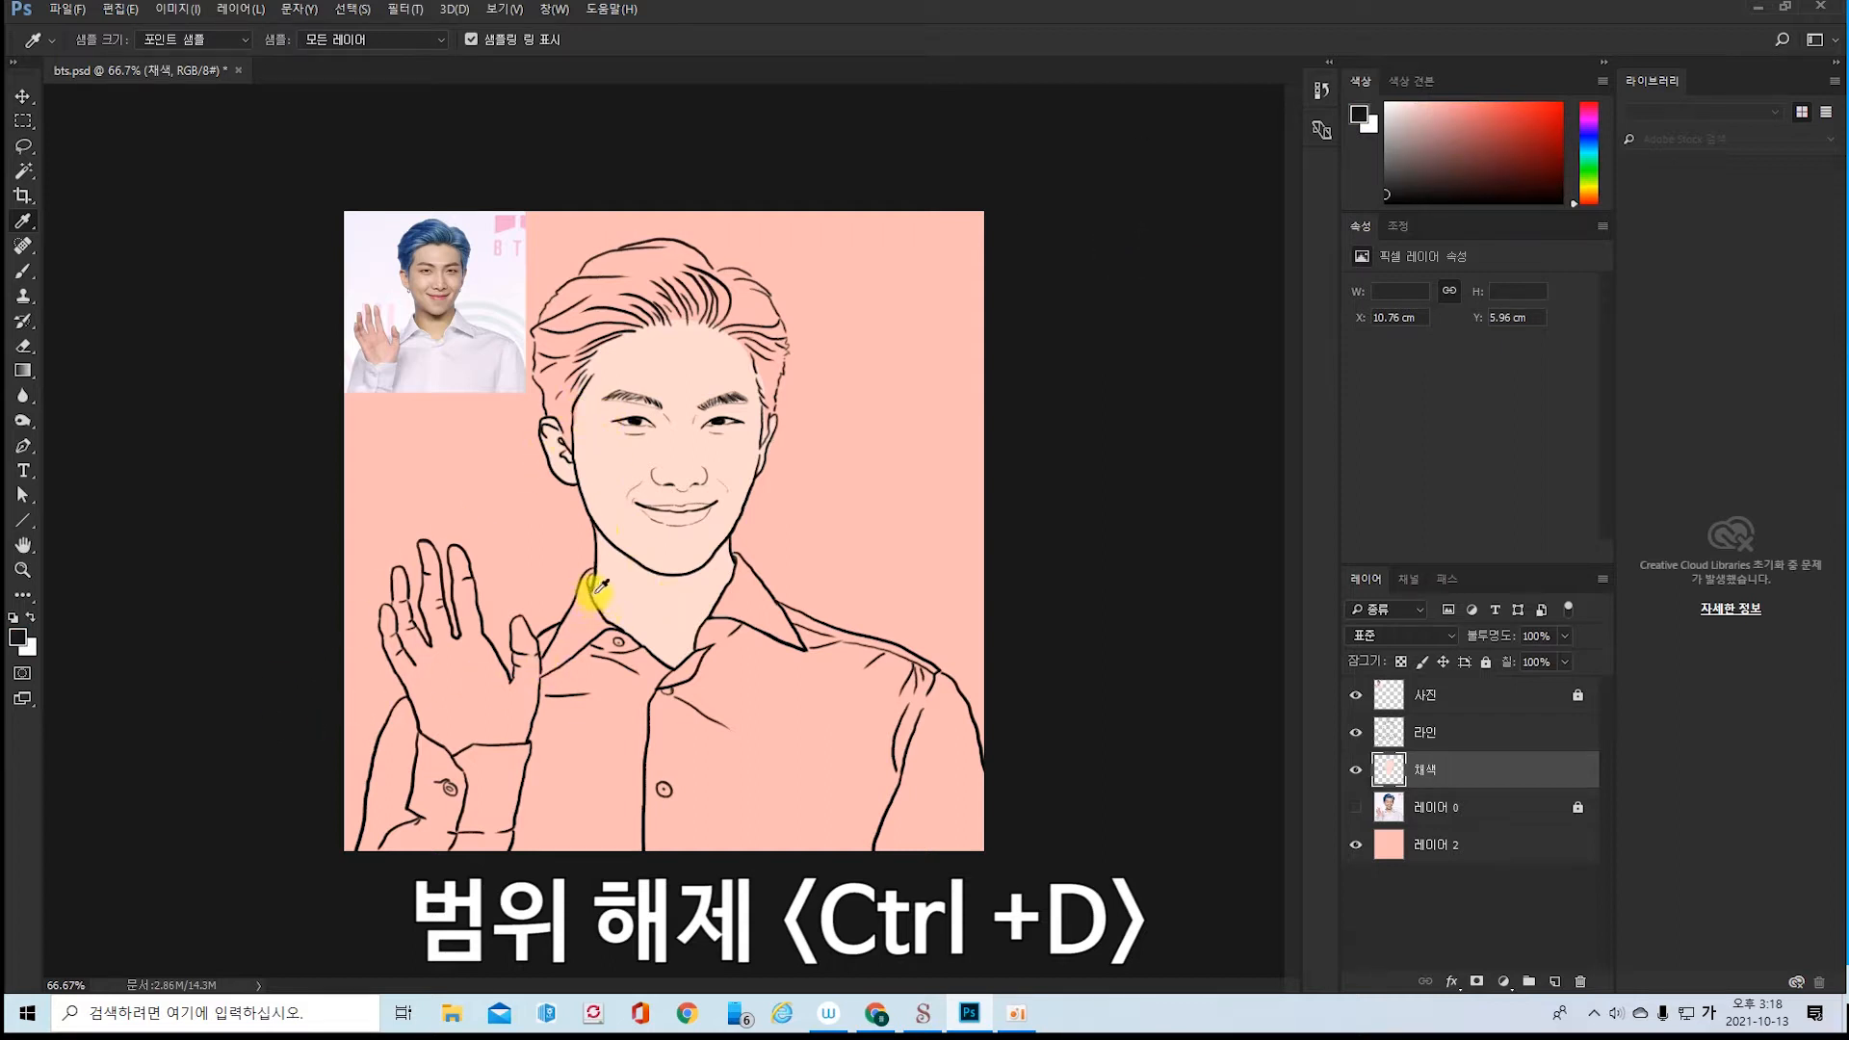
- Sample the filled skin colour from the neck with the Eyedropper and make the Brush tool active
left_click(36, 281)
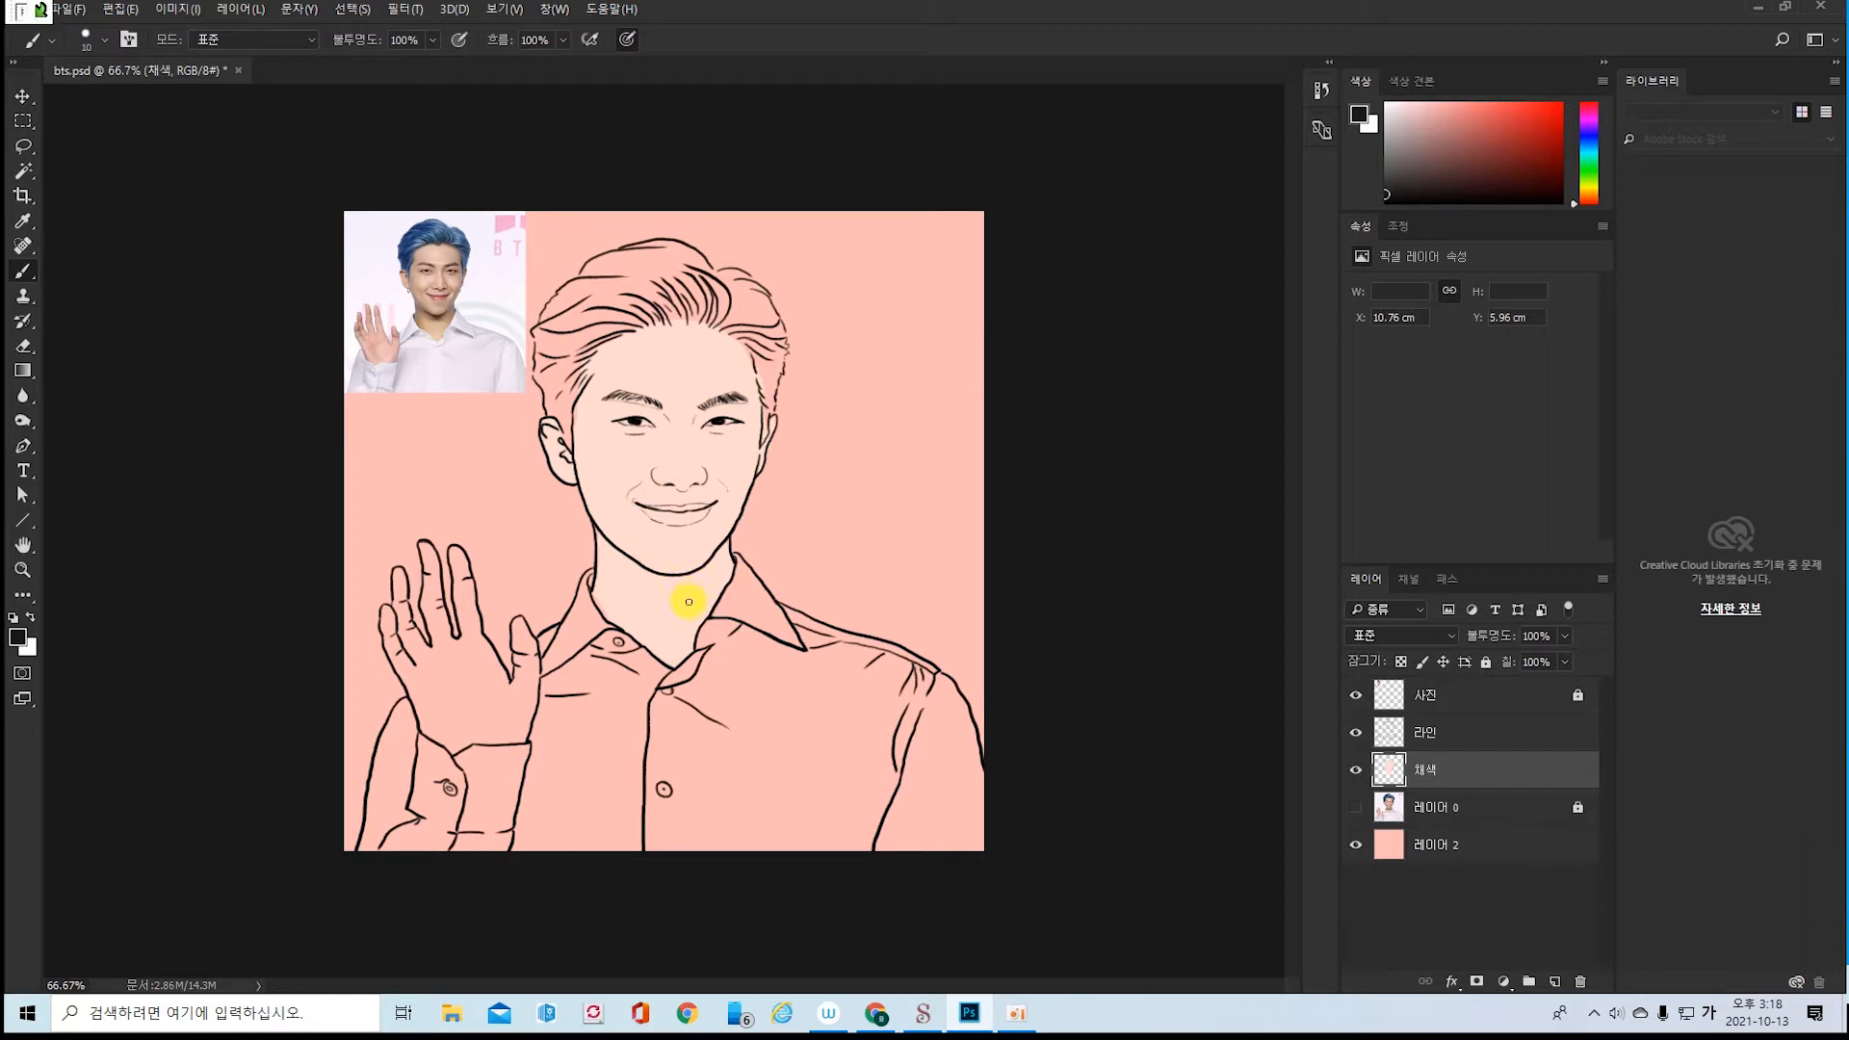
key("i")
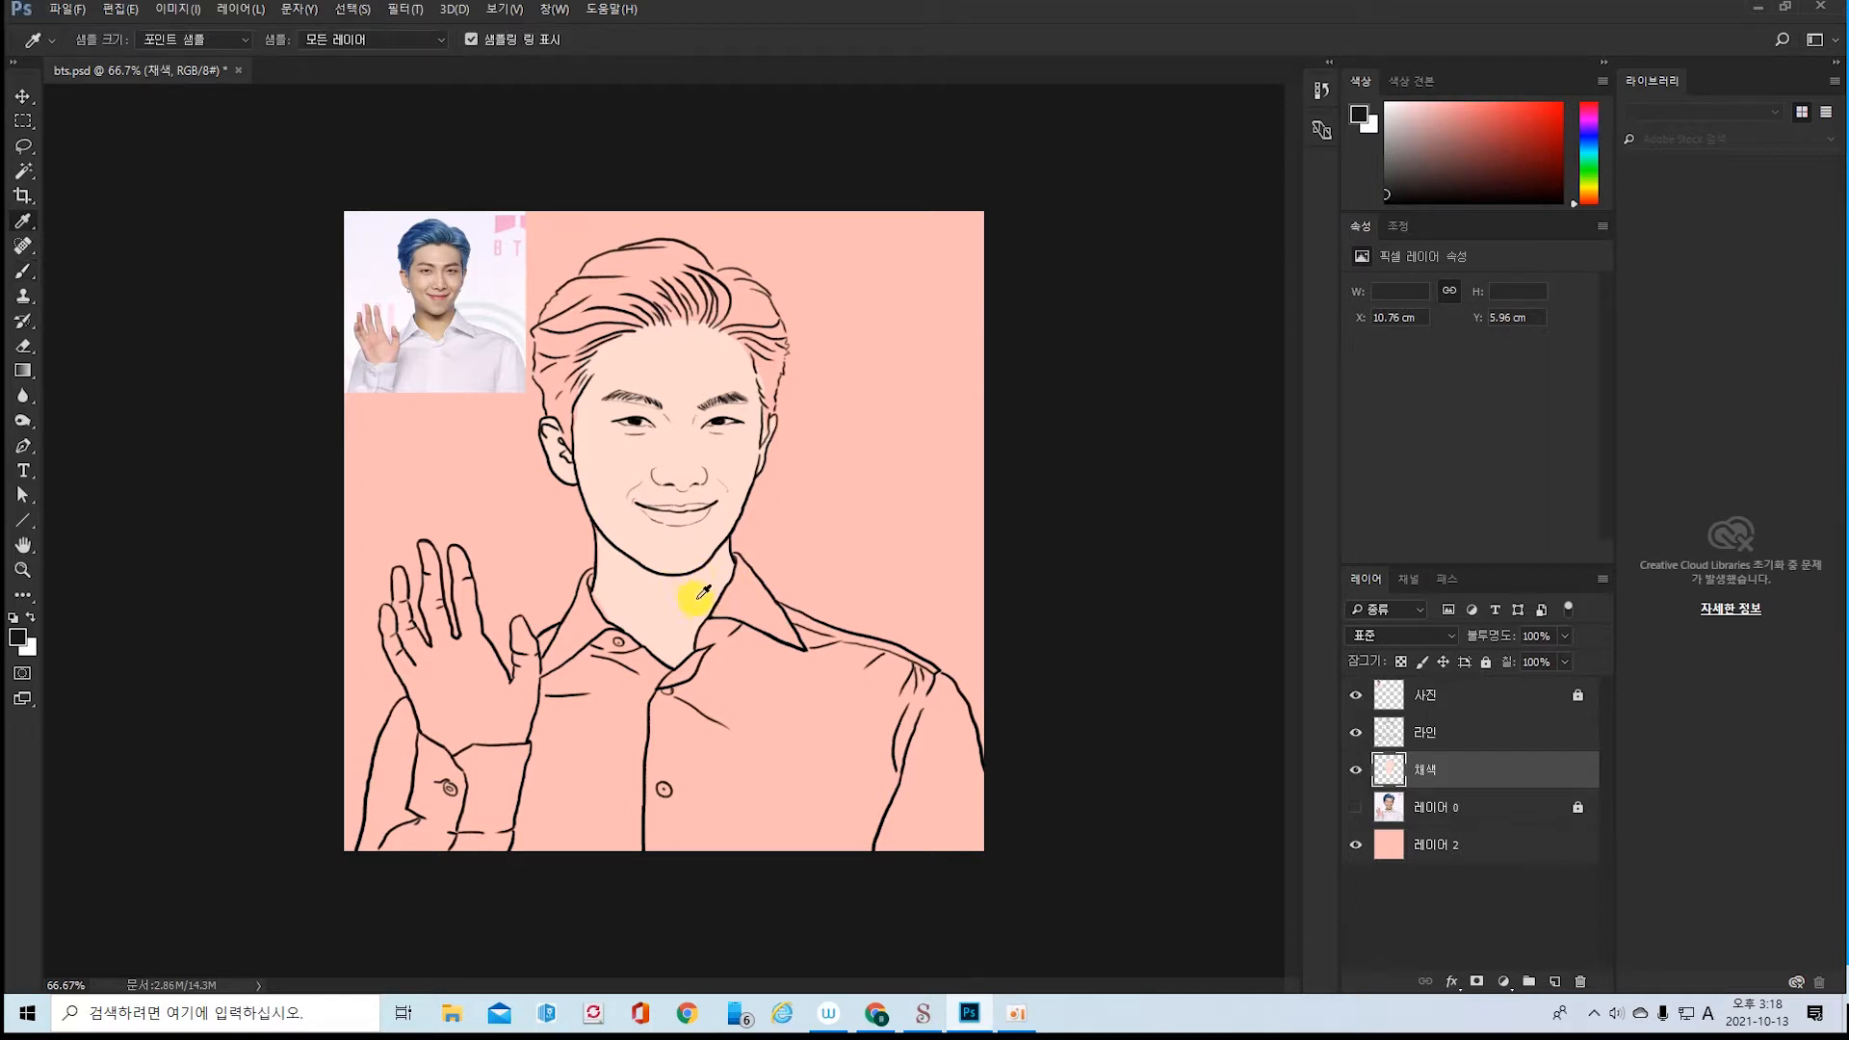
left_click(702, 581)
key("b")
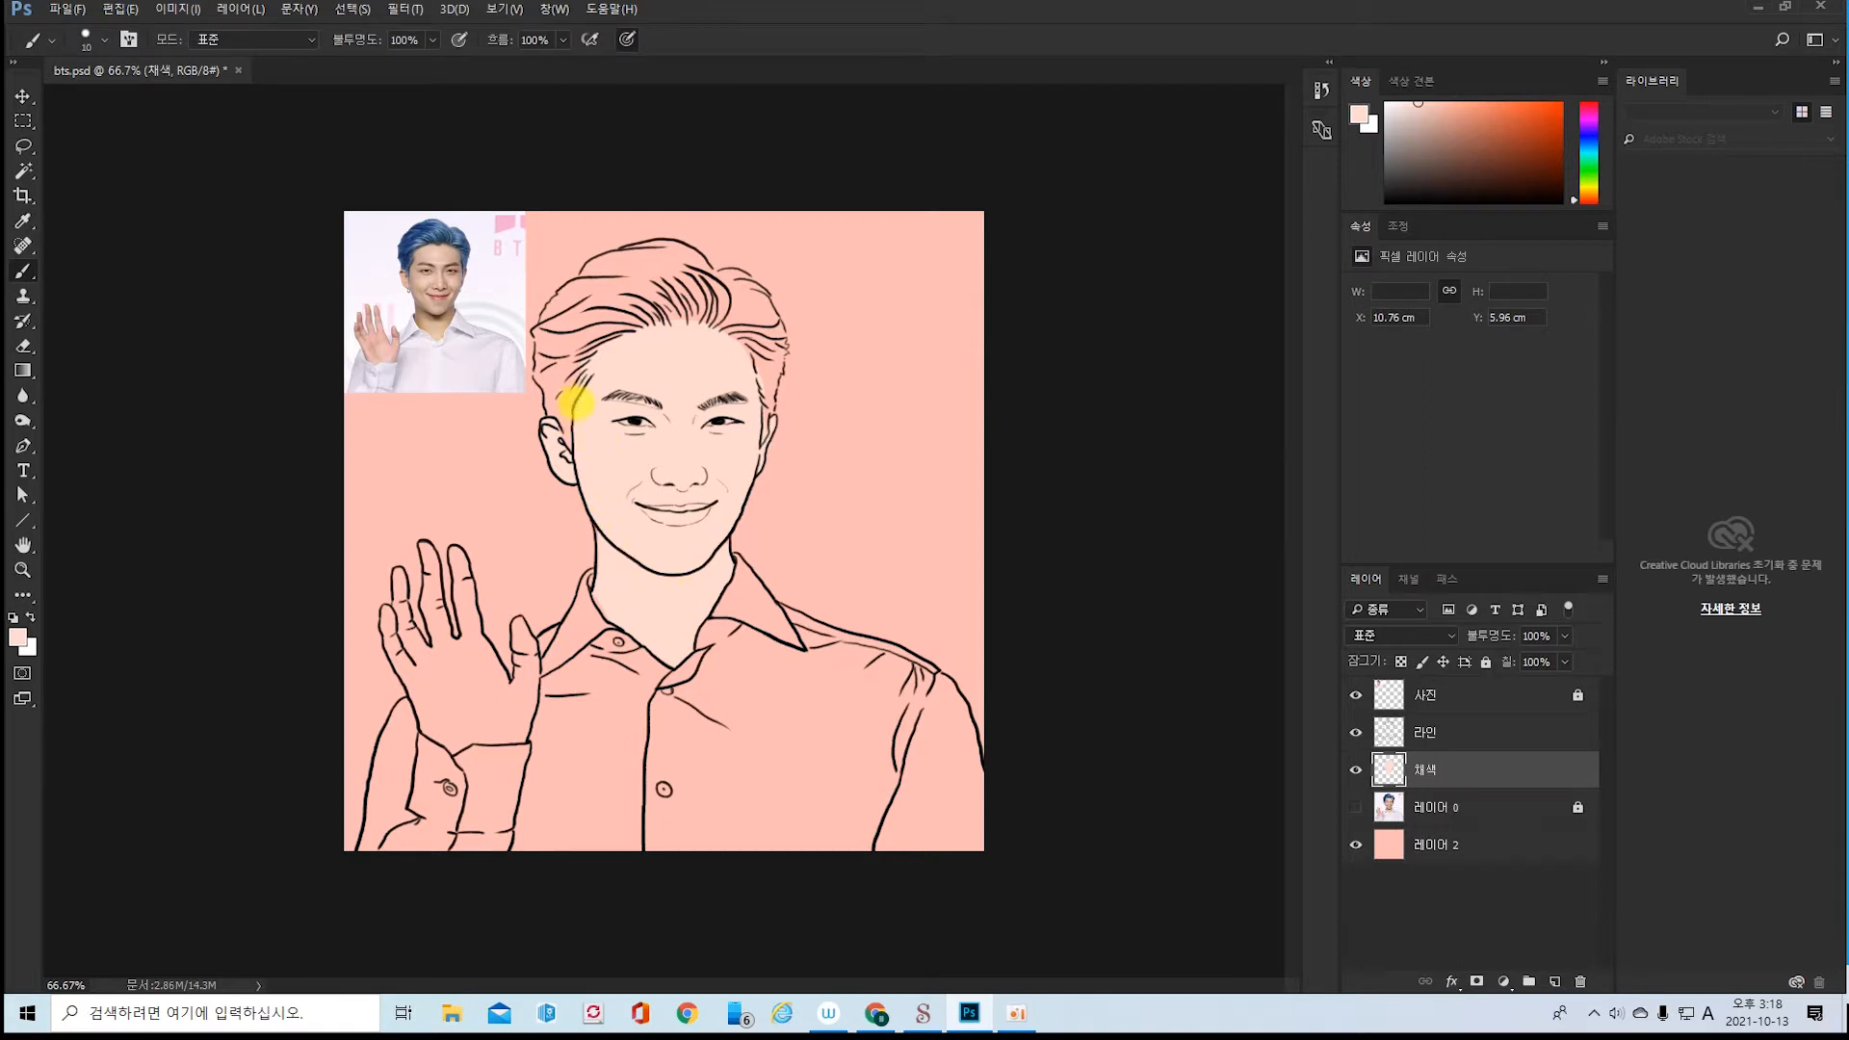
- Touch up the neck edge, lasso the raised hand down to the cuff, fill it with the skin colour and deselect
mouse_move(596, 596)
left_mouse_down()
mouse_move(616, 629)
mouse_move(701, 656)
mouse_move(683, 652)
mouse_move(728, 541)
mouse_move(593, 527)
left_mouse_up()
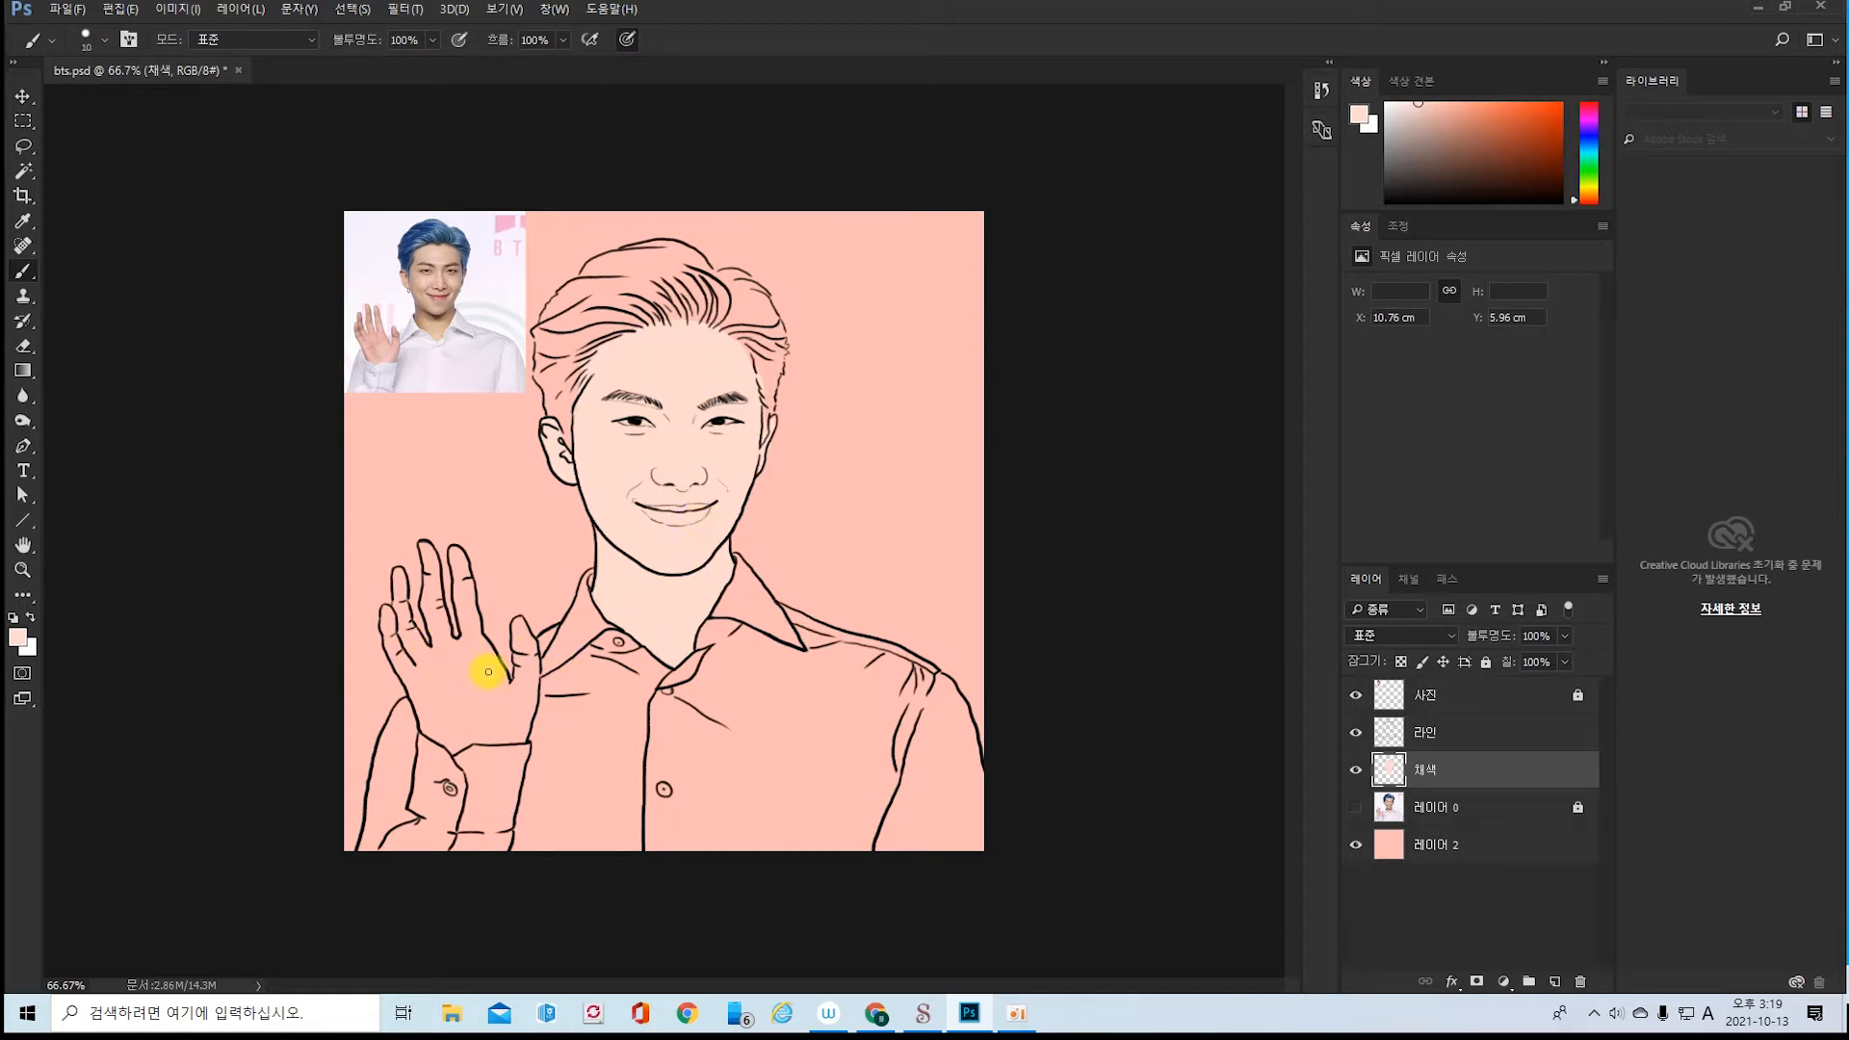
left_click(23, 146)
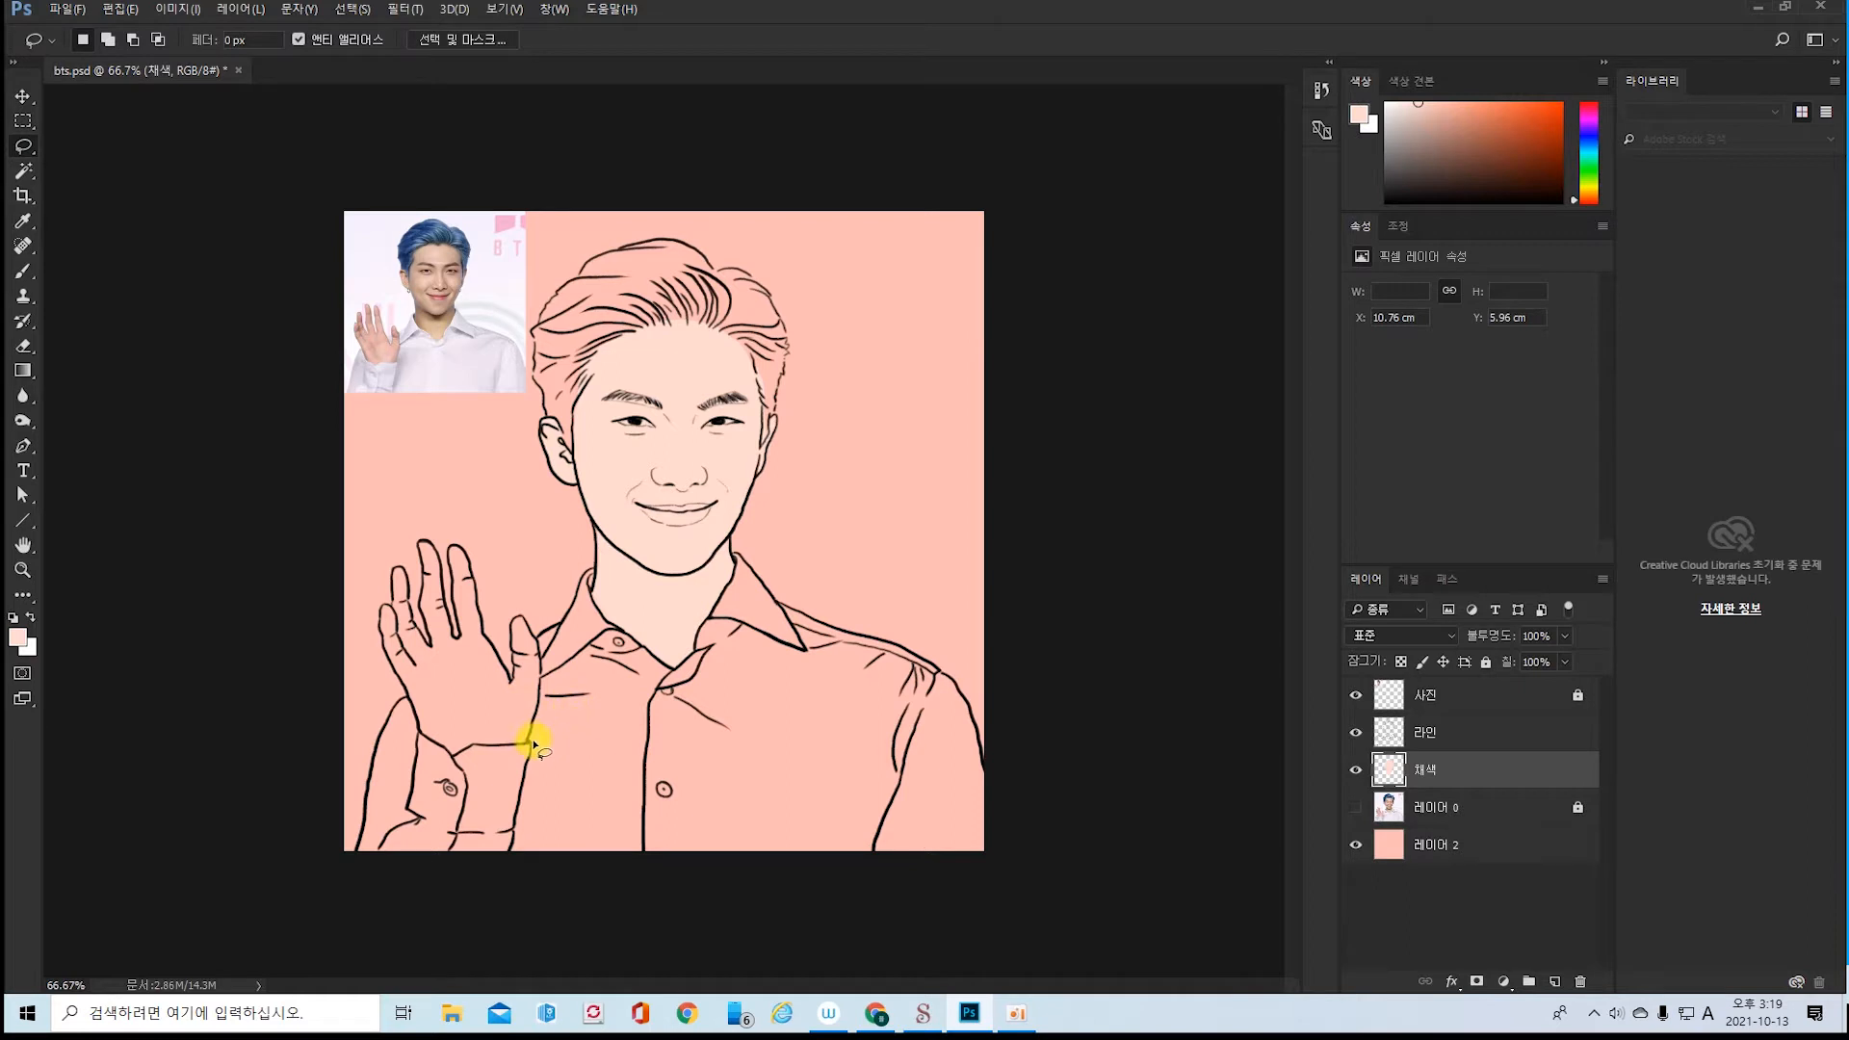
mouse_move(528, 745)
left_mouse_down()
mouse_move(535, 643)
mouse_move(521, 624)
mouse_move(504, 661)
mouse_move(476, 598)
mouse_move(451, 621)
mouse_move(427, 545)
mouse_move(431, 645)
mouse_move(404, 575)
mouse_move(395, 669)
mouse_move(451, 761)
mouse_move(528, 748)
mouse_move(507, 736)
left_mouse_up()
key("alt+BackSpace")
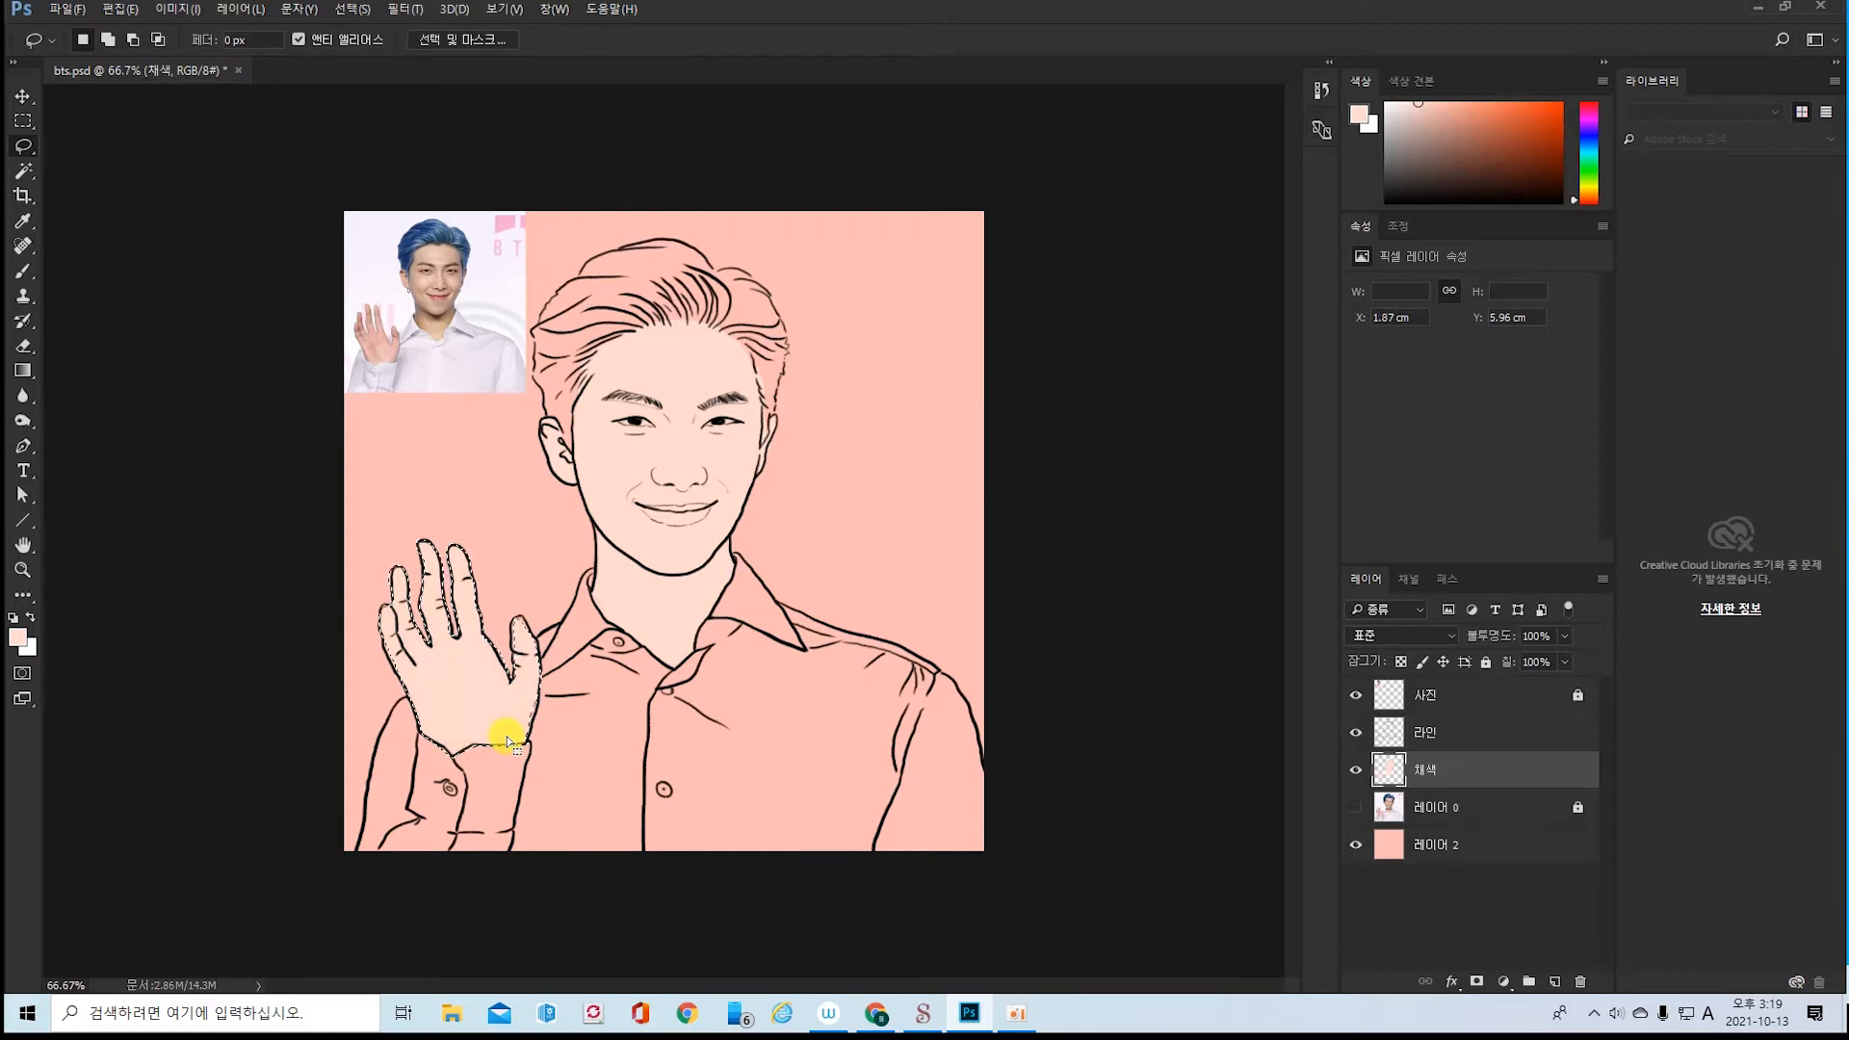
key("ctrl+d")
- Examine the edges of the skin fill around the face, neck and raised hand at 200% zoom
key("b")
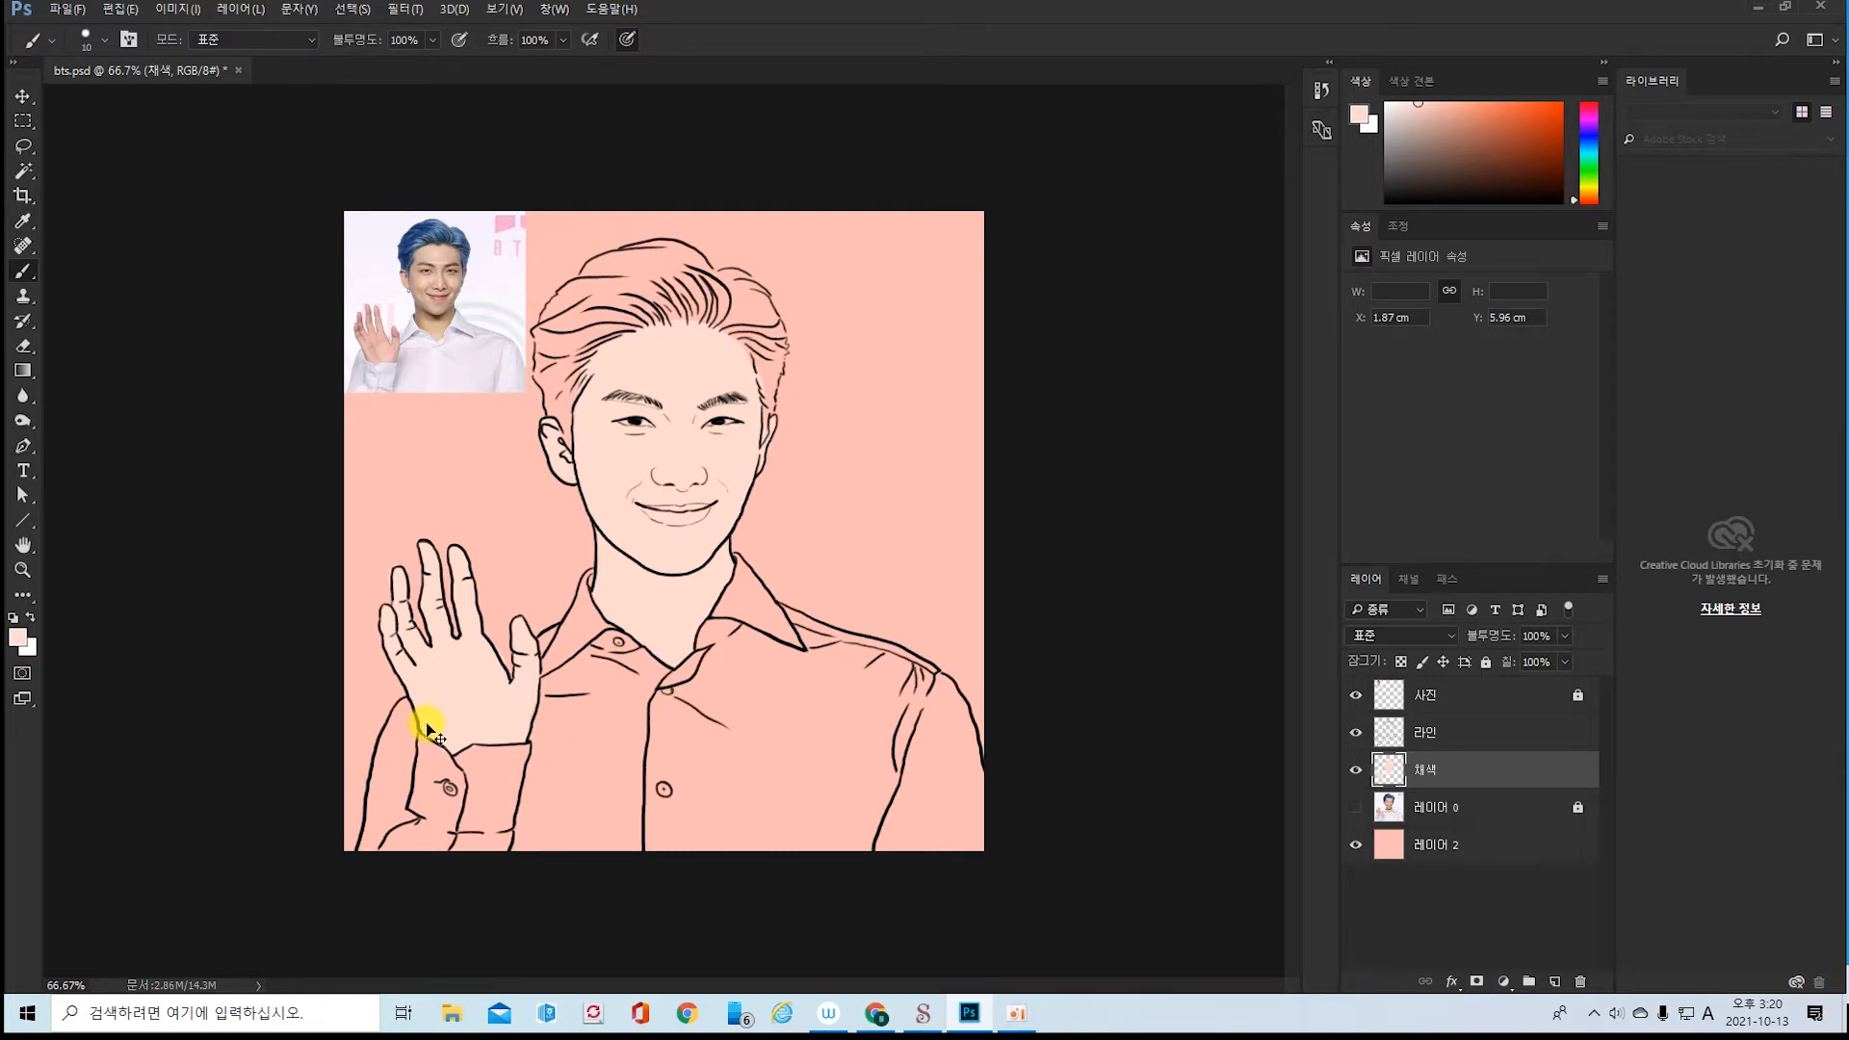
key("ctrl+plus")
key("ctrl+plus")
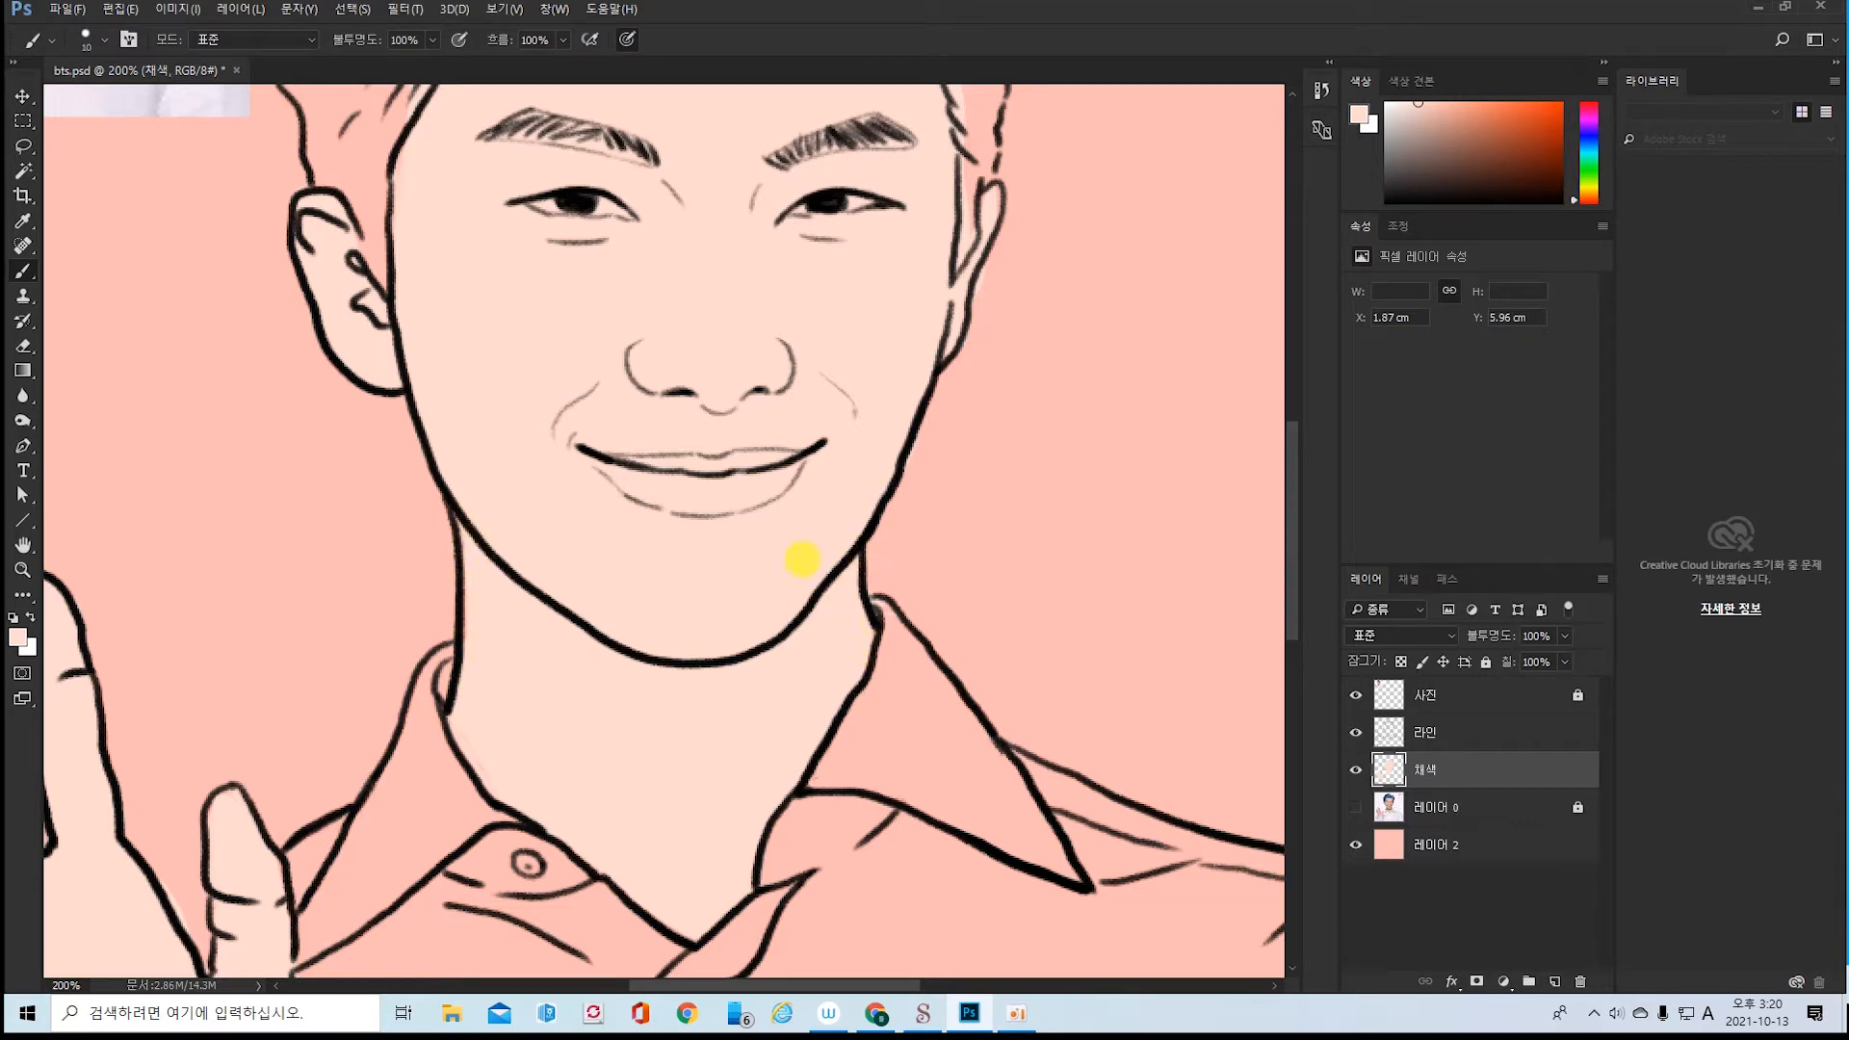
left_click_drag(674, 584, 836, 848)
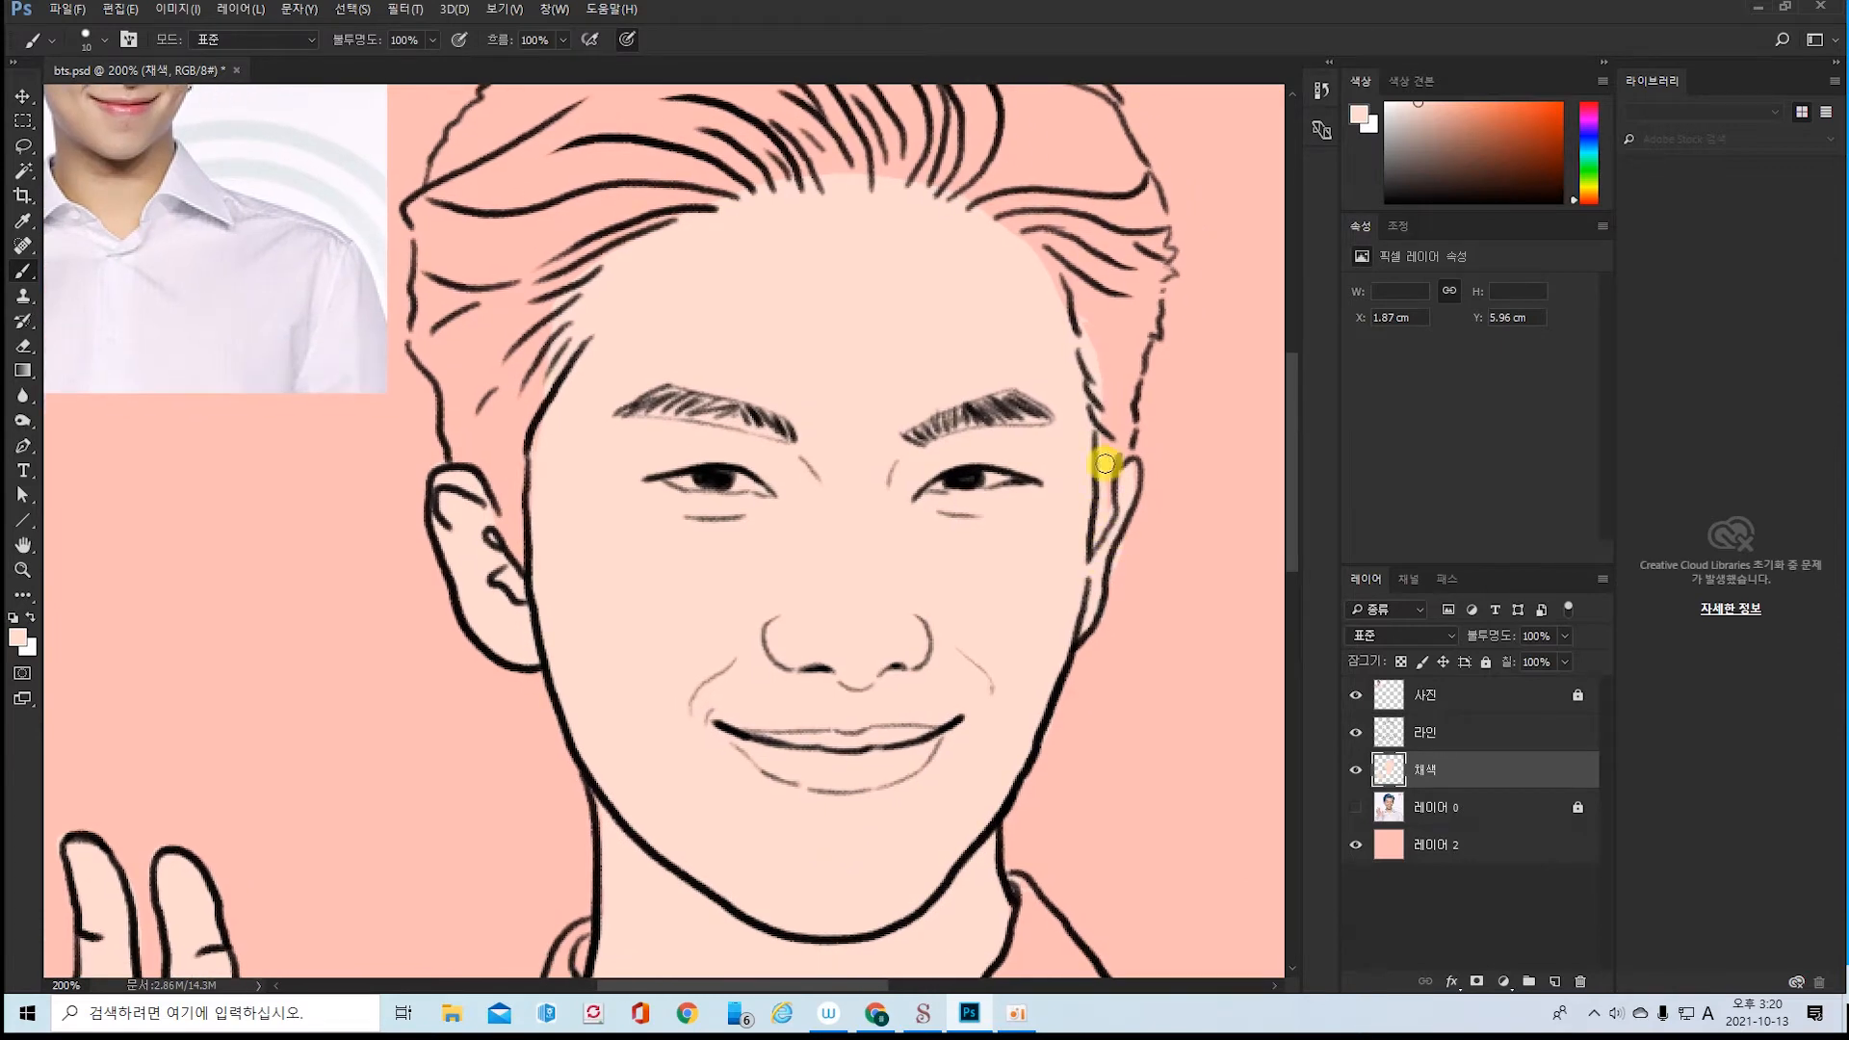
left_click_drag(863, 795, 976, 353)
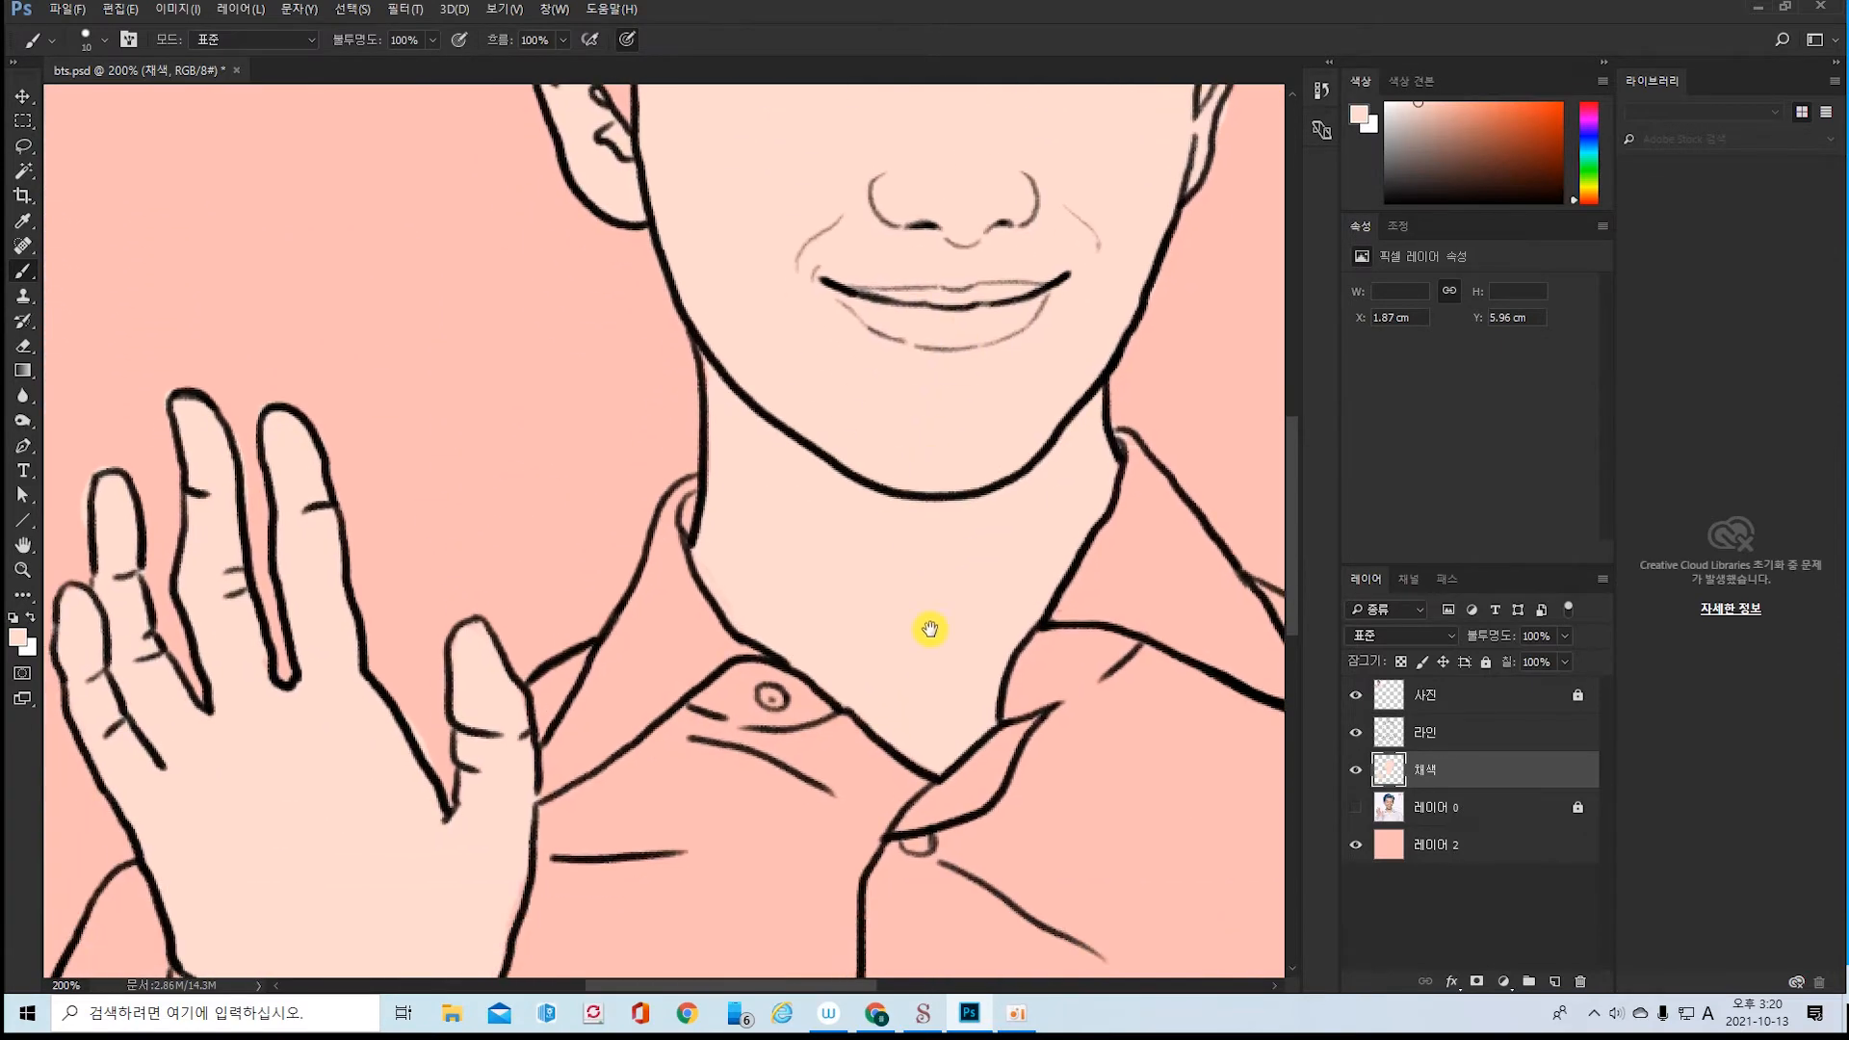
left_click_drag(928, 632, 988, 386)
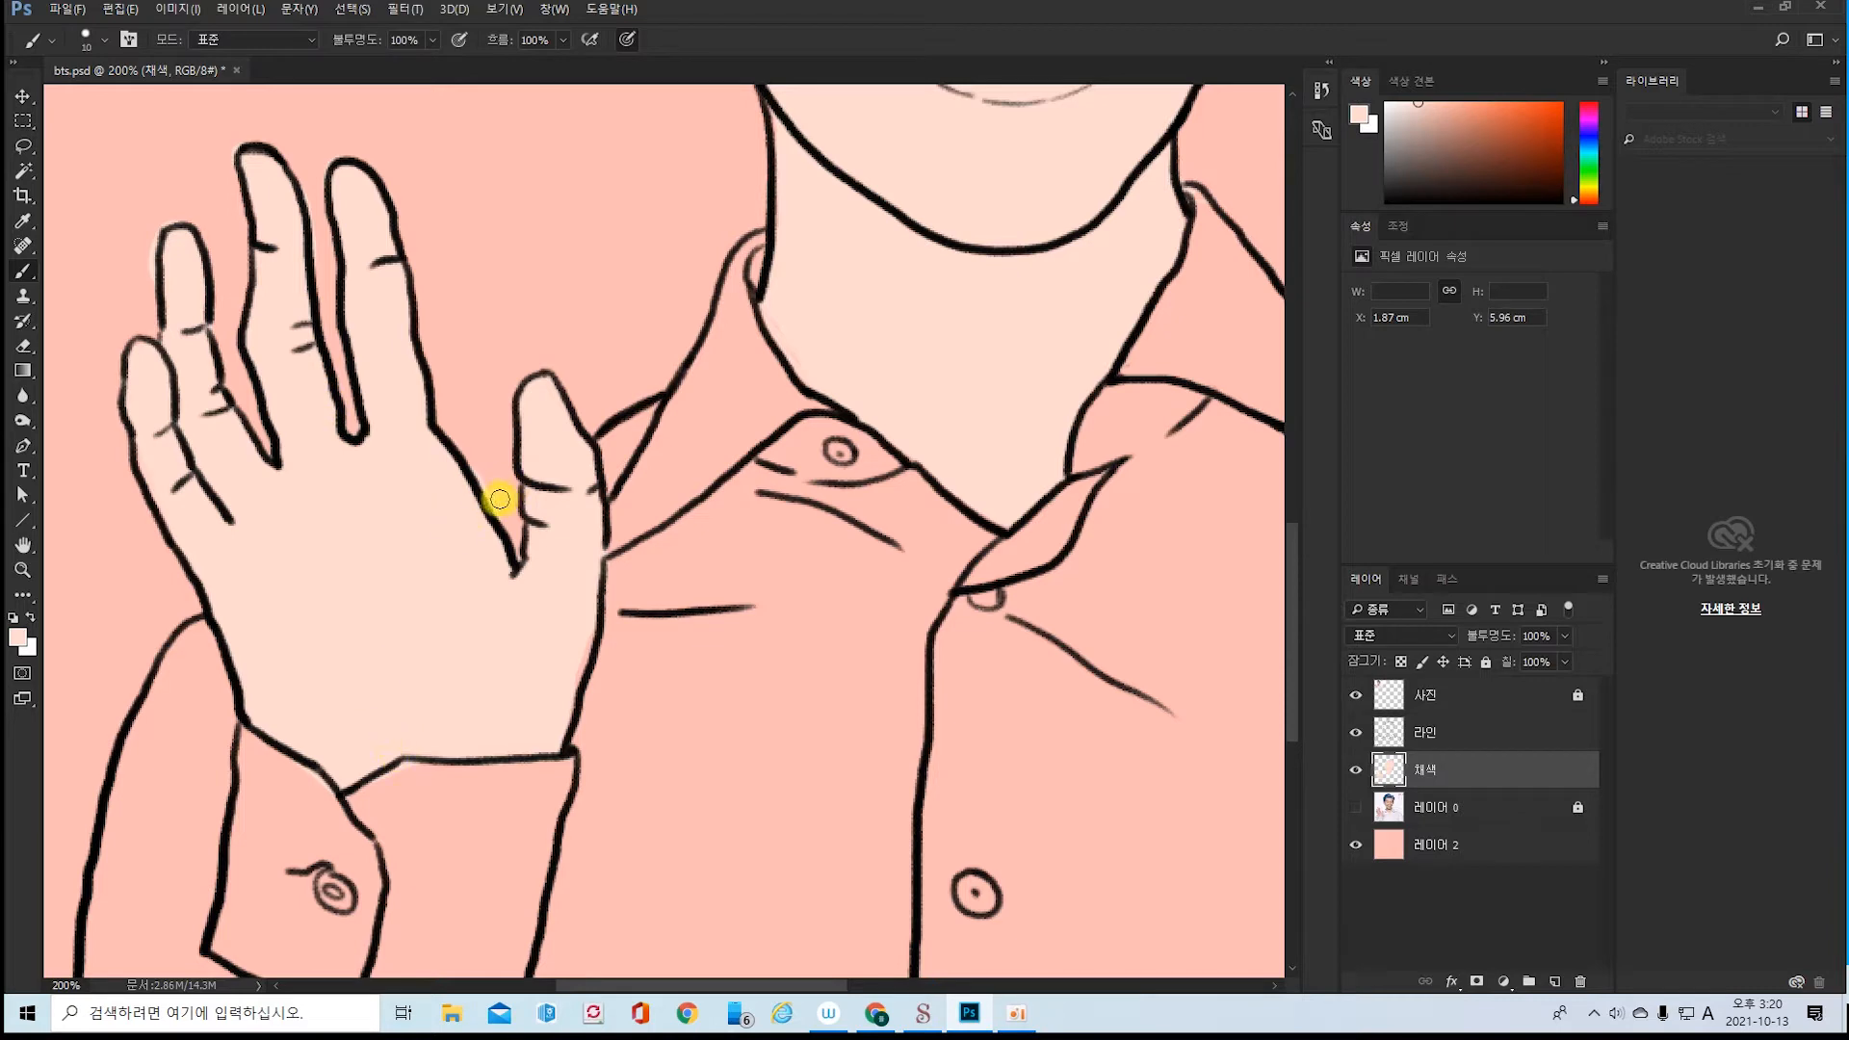
left_click(25, 344)
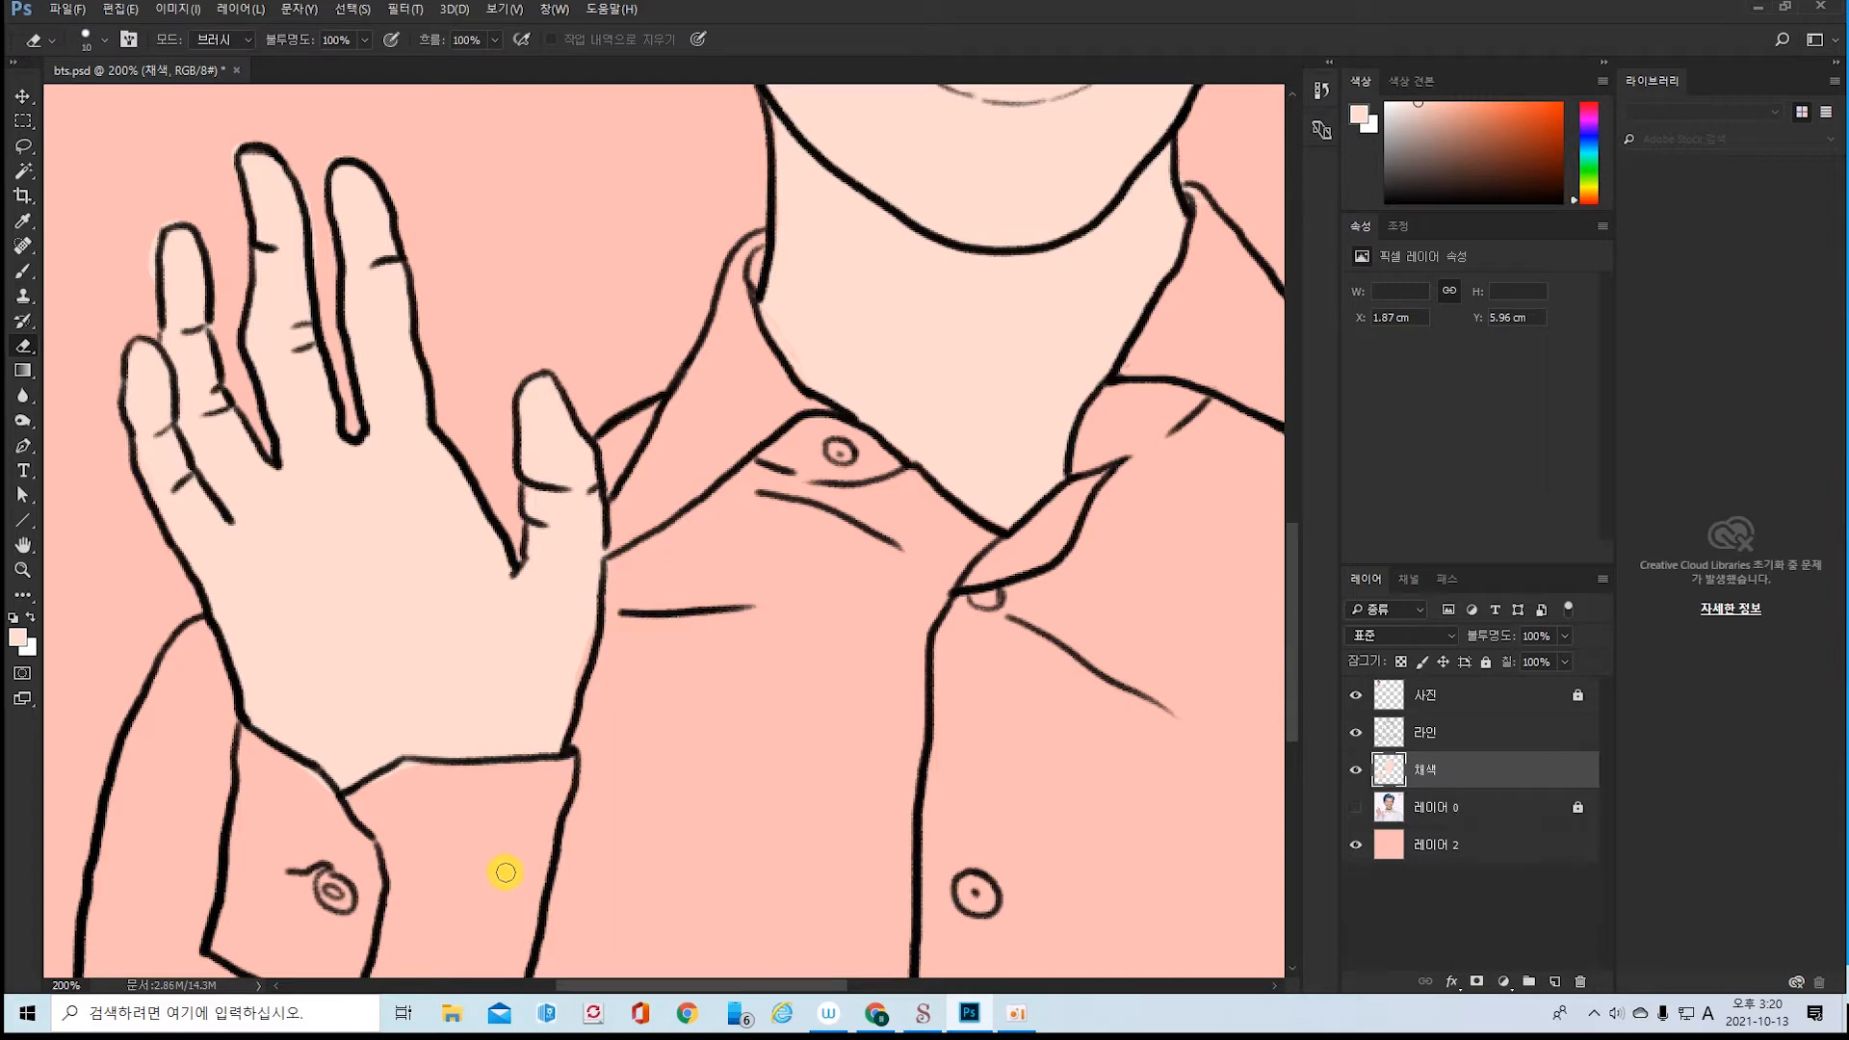
key("ctrl+minus")
key("ctrl+minus")
key("ctrl+minus")
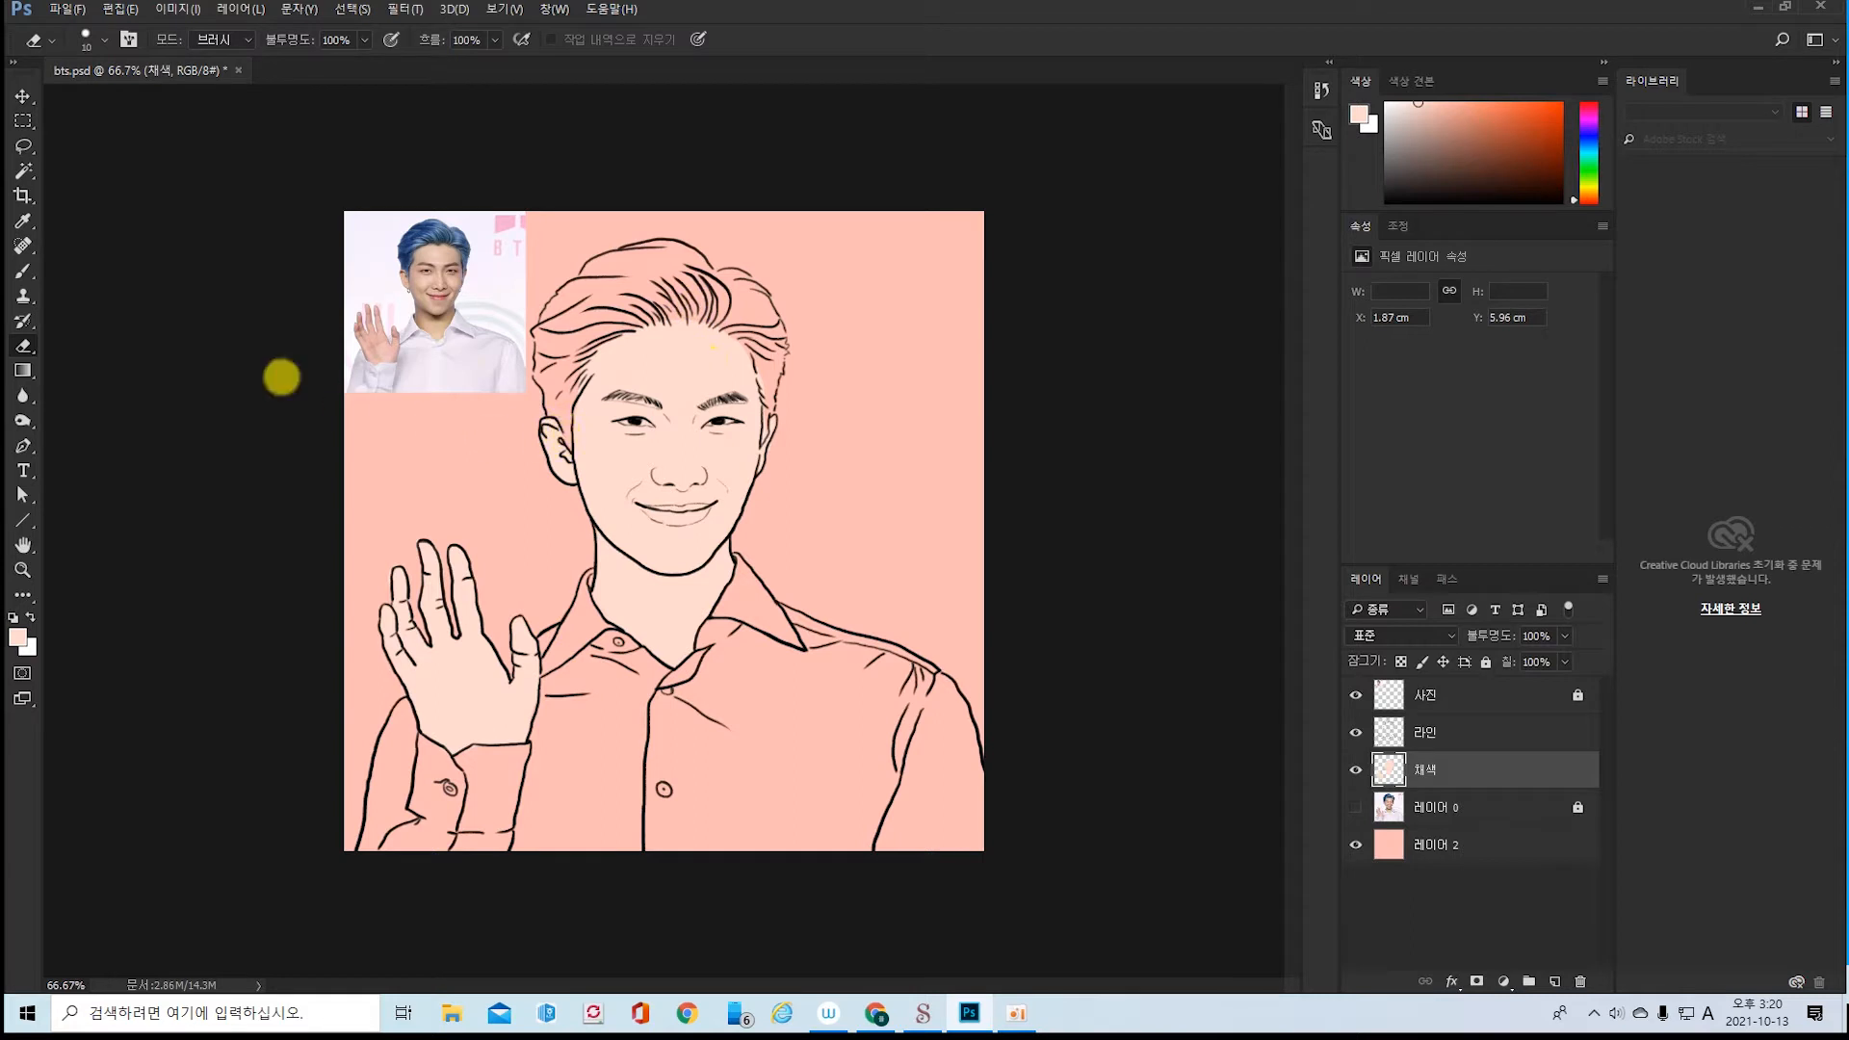
- Select the whole hair area with the Lasso tool, following its outer outline and the hairline around the face
left_click(24, 147)
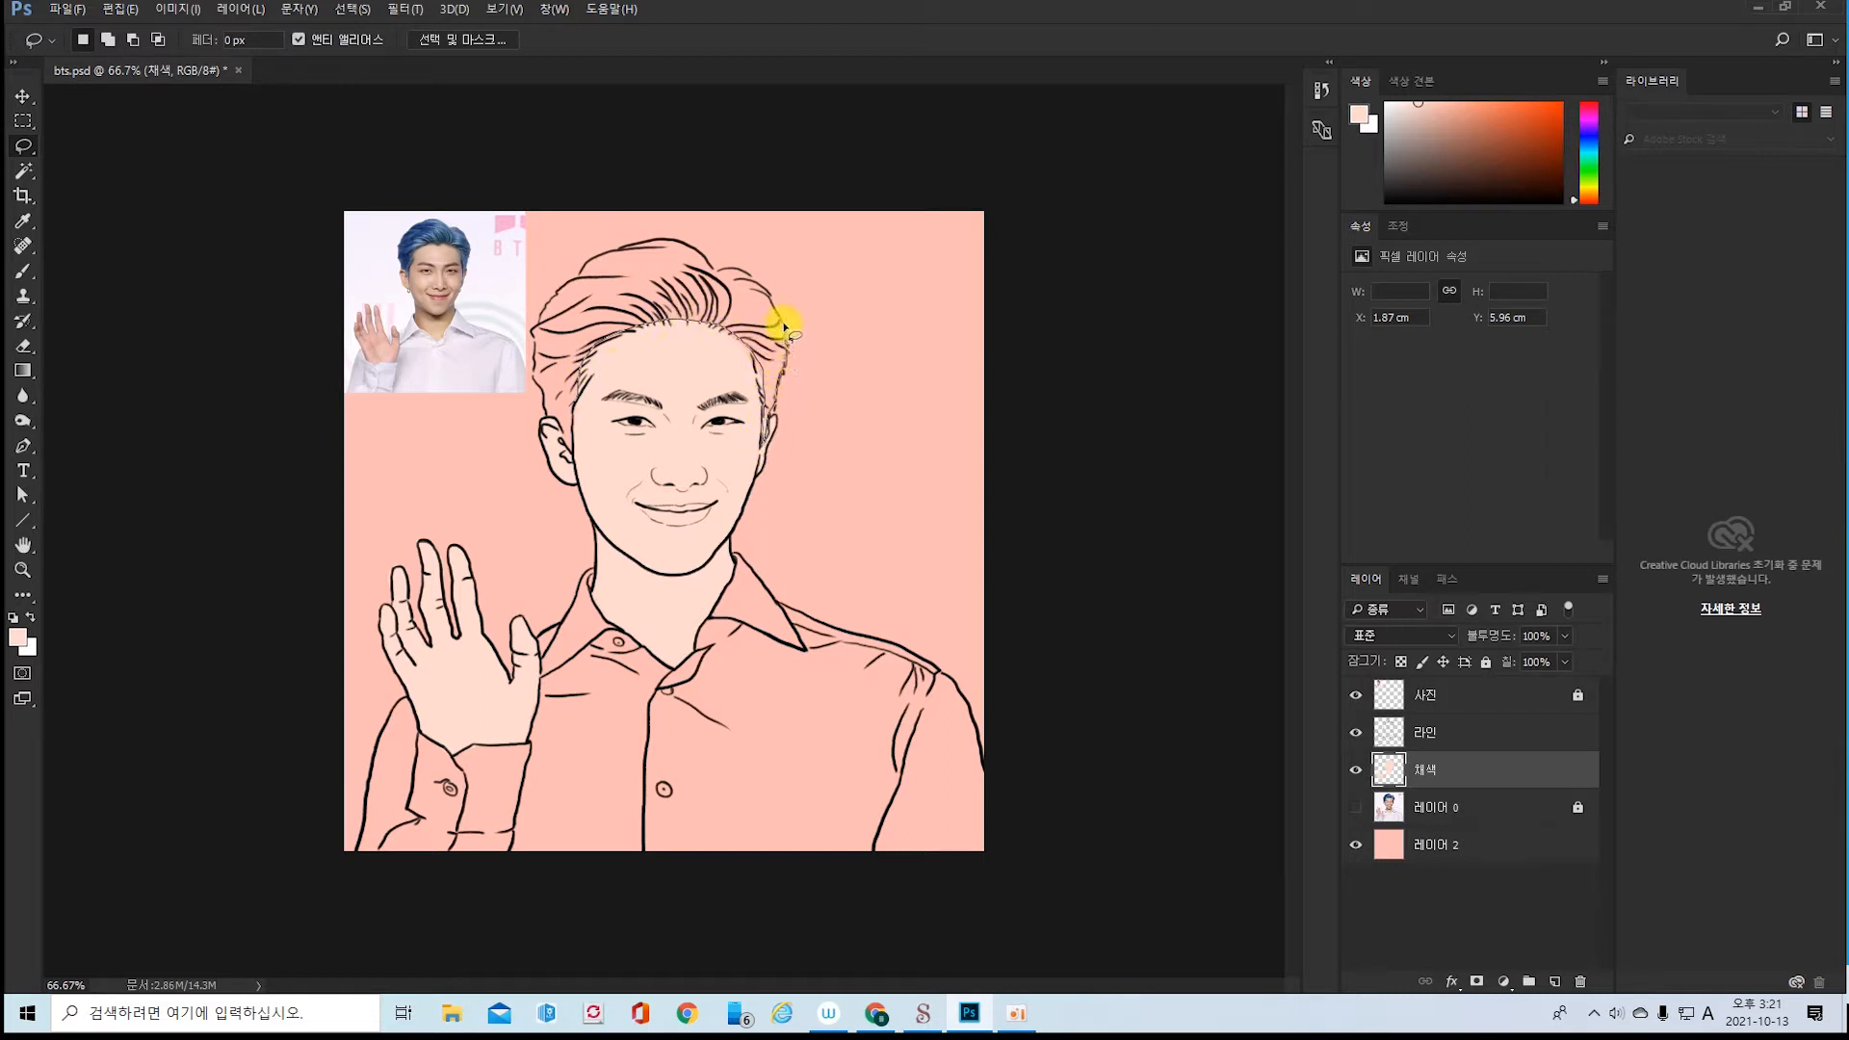
mouse_move(763, 291)
left_mouse_down()
mouse_move(676, 242)
mouse_move(587, 264)
left_mouse_up()
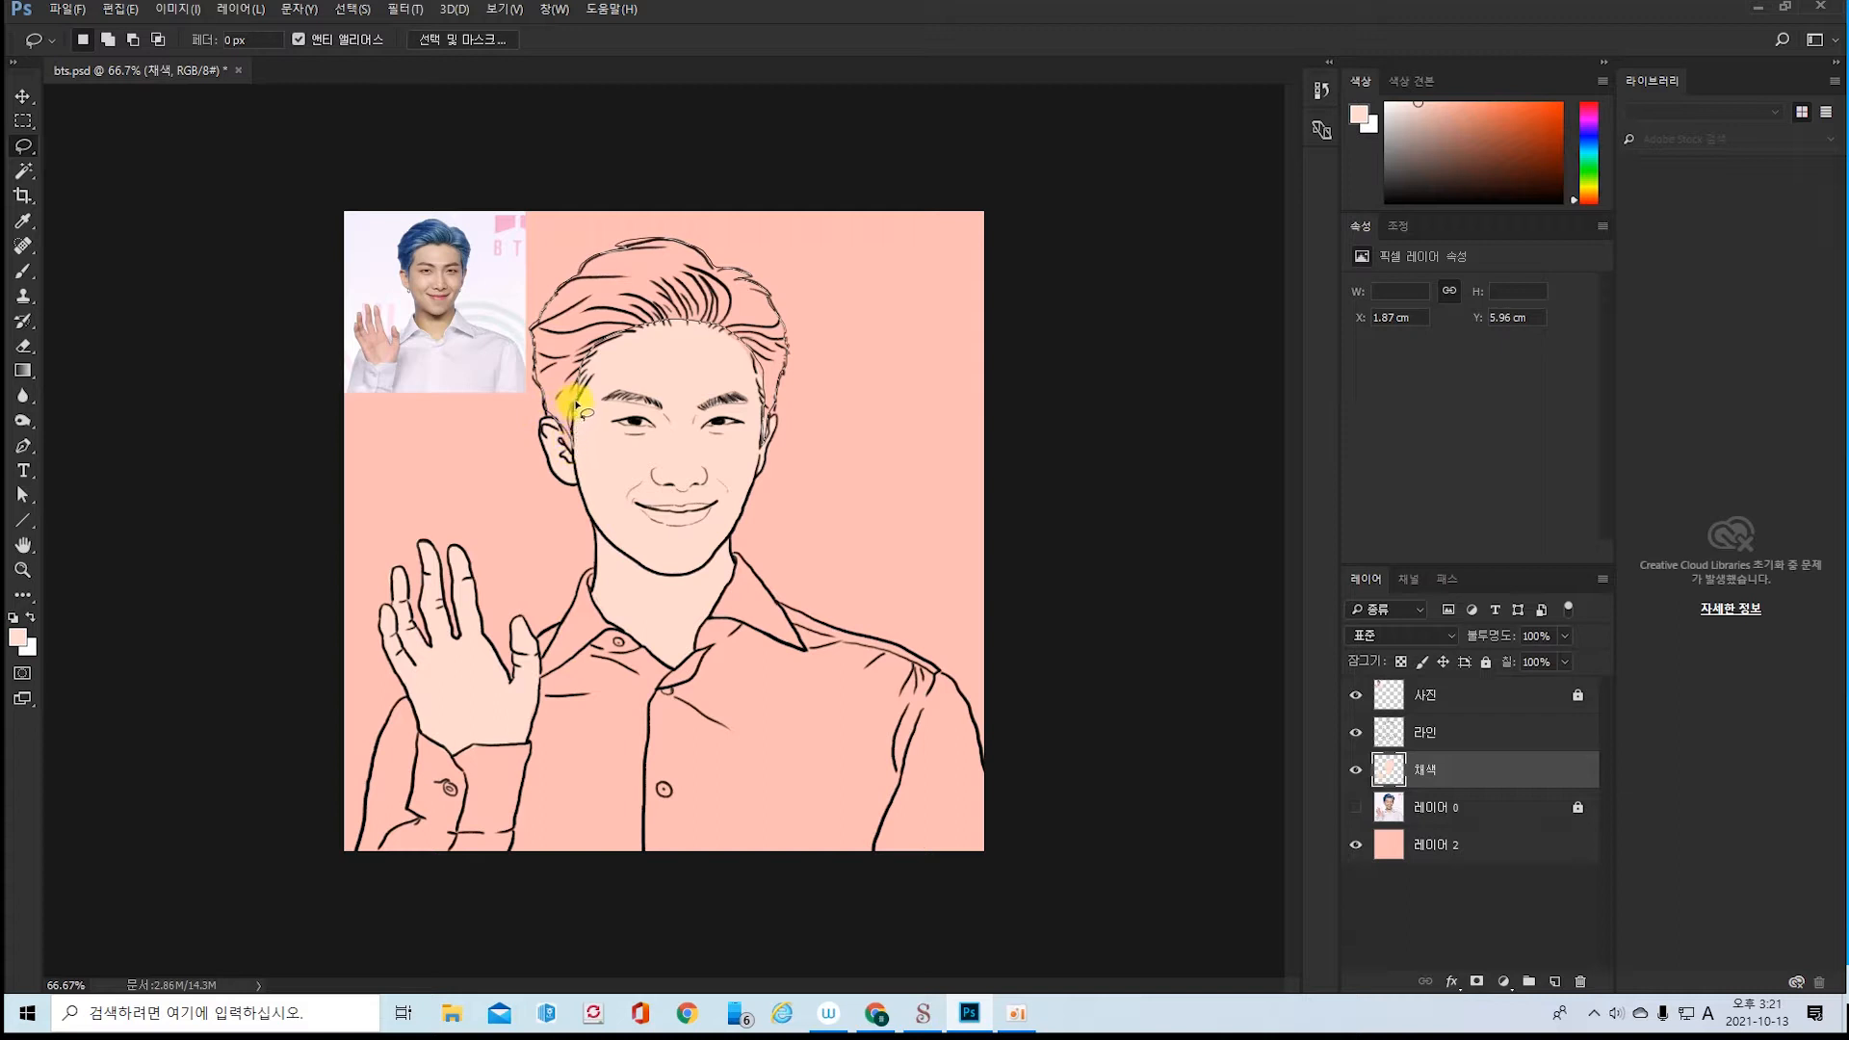
left_click_drag(576, 405, 570, 383)
- Extend the hair selection over the missed sideburn beside the ear on the raised-hand side and refine it along the forehead hairline
key("ctrl+plus")
key("ctrl+plus")
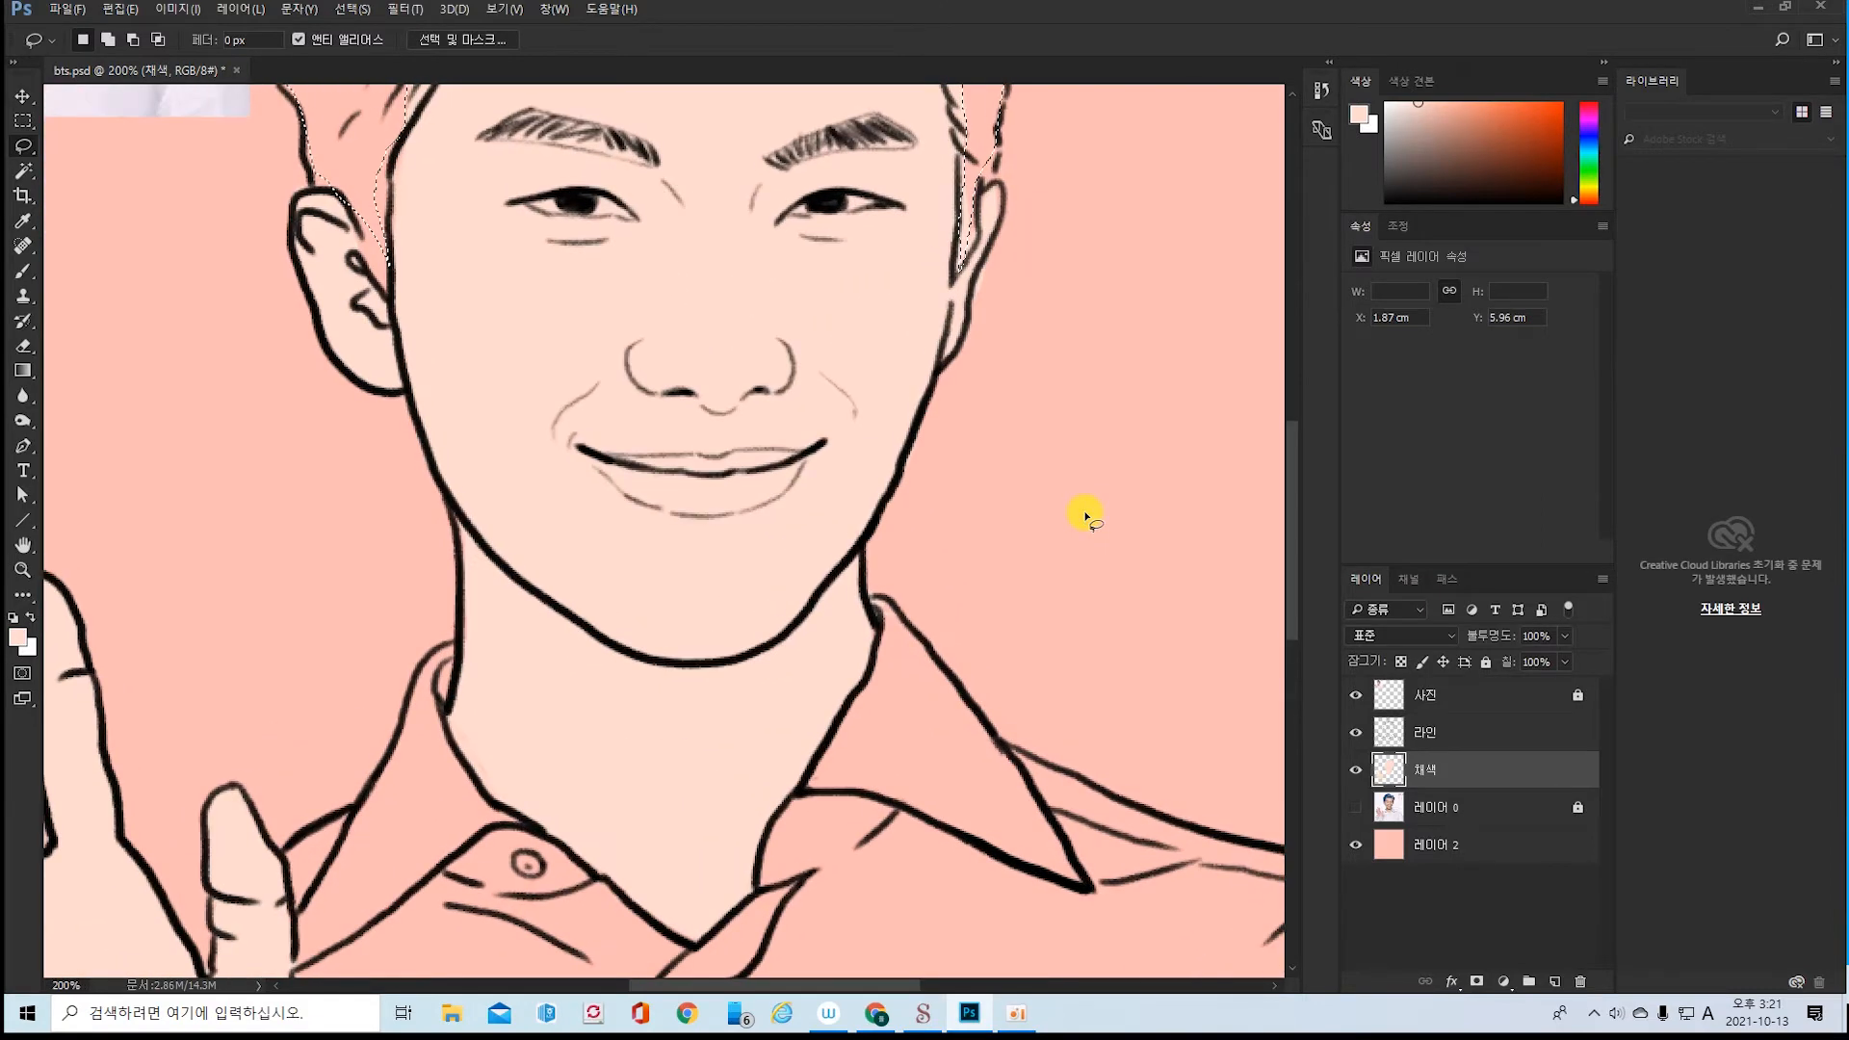
left_click_drag(740, 446, 1044, 934)
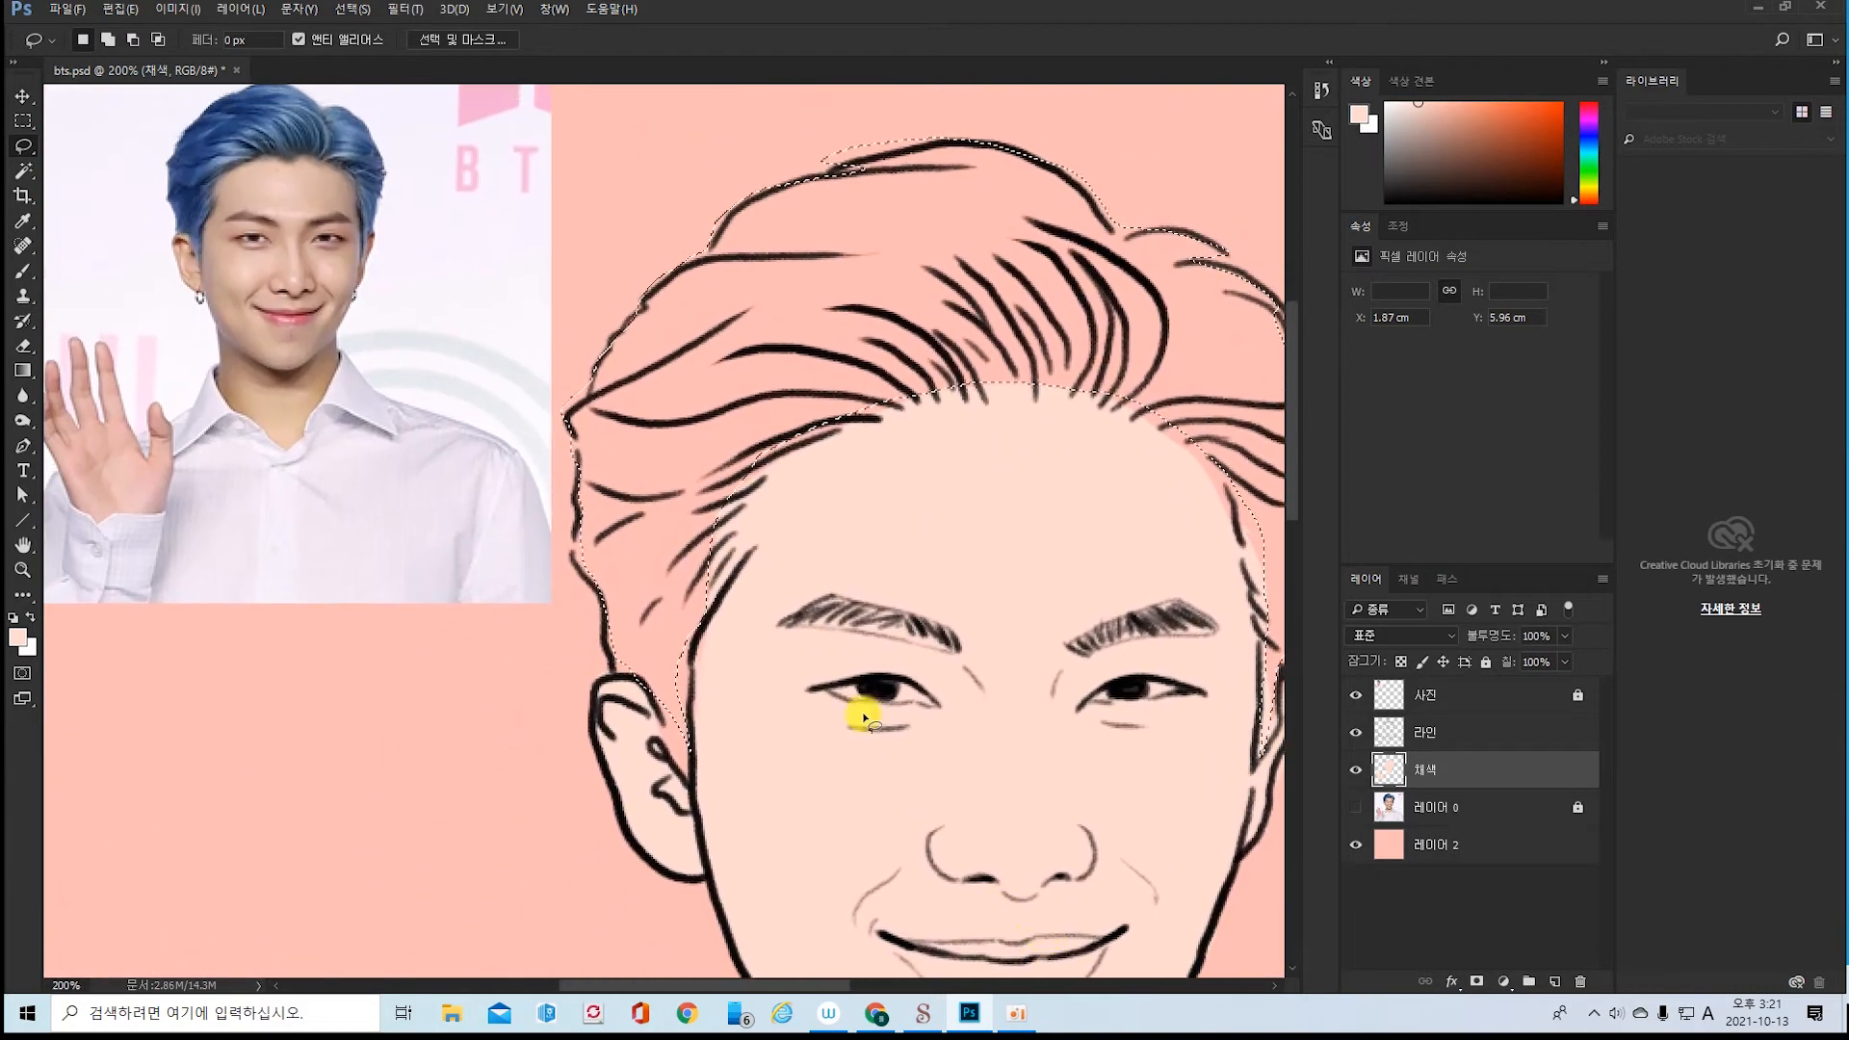
mouse_move(695, 637)
left_mouse_down()
mouse_move(699, 680)
mouse_move(711, 662)
mouse_move(701, 628)
mouse_move(694, 737)
mouse_move(670, 649)
mouse_move(702, 617)
left_mouse_up()
mouse_move(685, 741)
left_mouse_down()
mouse_move(695, 722)
mouse_move(648, 724)
mouse_move(676, 780)
mouse_move(693, 741)
mouse_move(620, 661)
left_mouse_up()
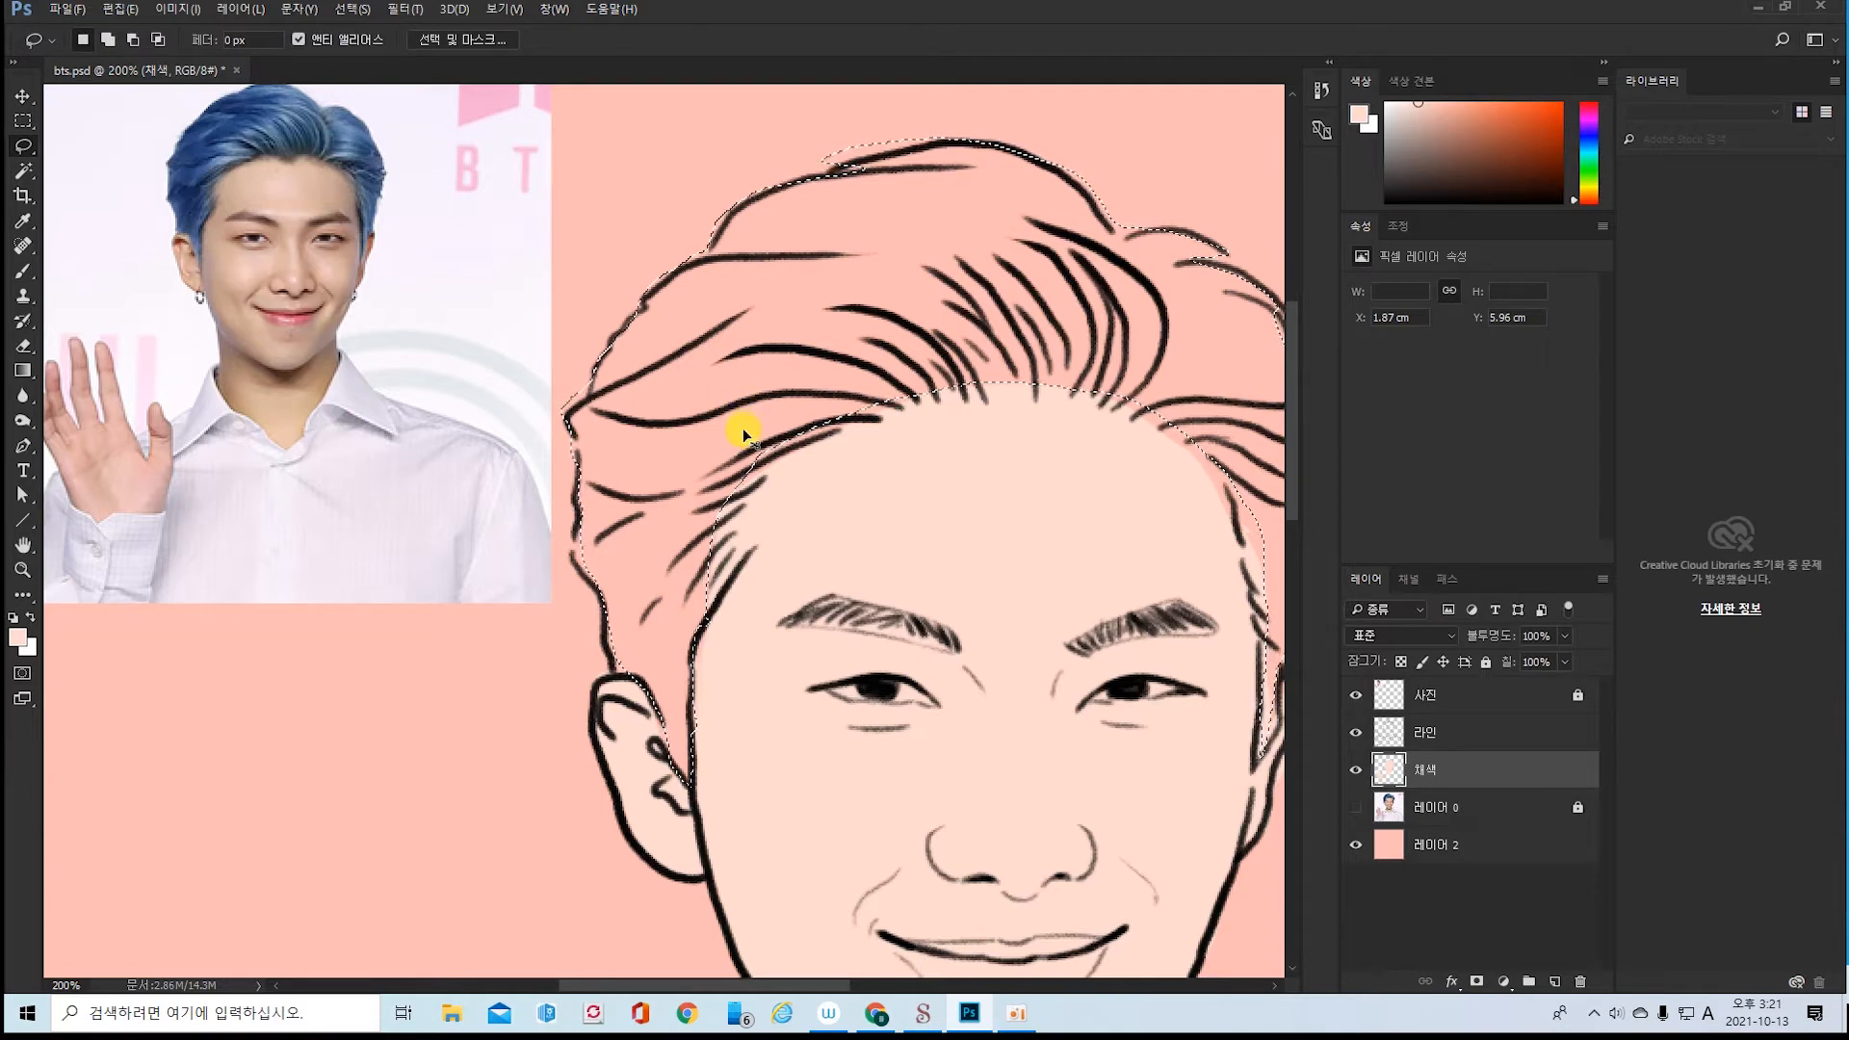
key("ctrl+minus")
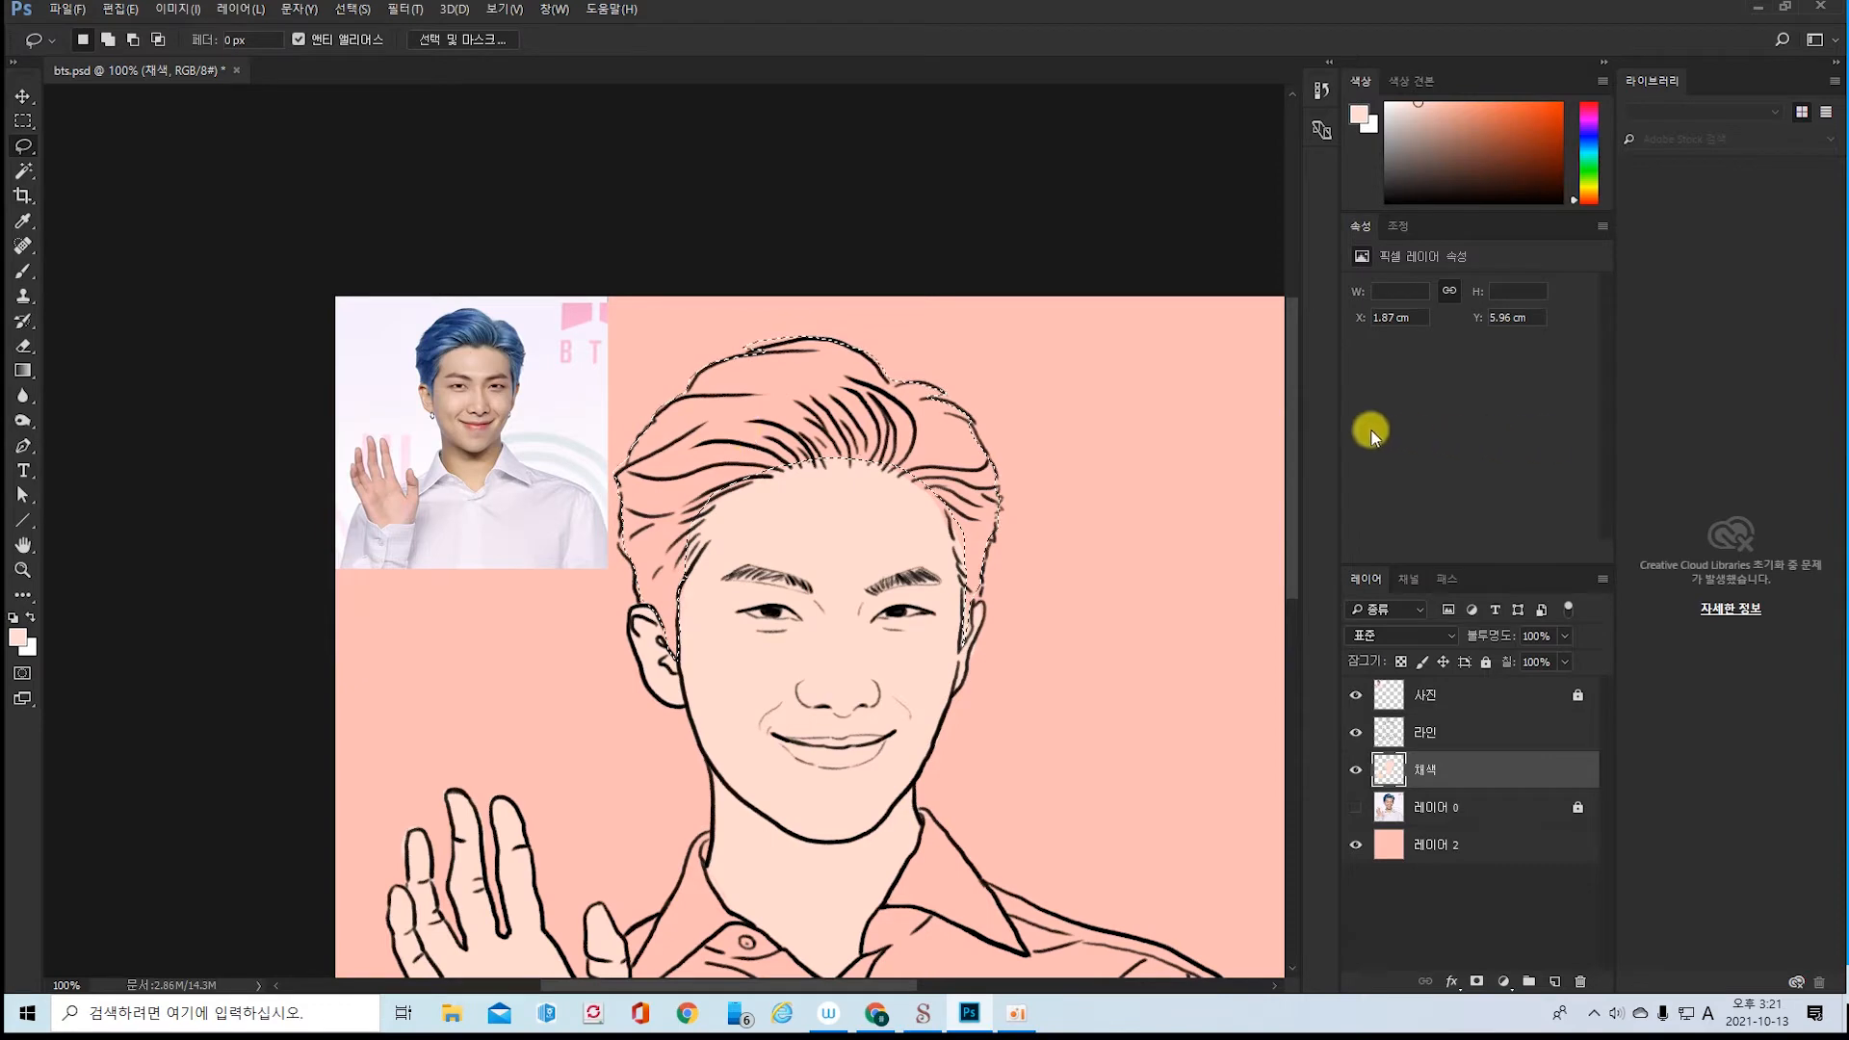
key("shift")
mouse_move(886, 470)
left_mouse_down()
mouse_move(939, 505)
mouse_move(956, 576)
mouse_move(962, 536)
mouse_move(924, 466)
mouse_move(879, 434)
mouse_move(875, 463)
left_mouse_up()
- Sample a blue from the hair in the reference photo, fill the hair selection with it and deselect
left_click(28, 223)
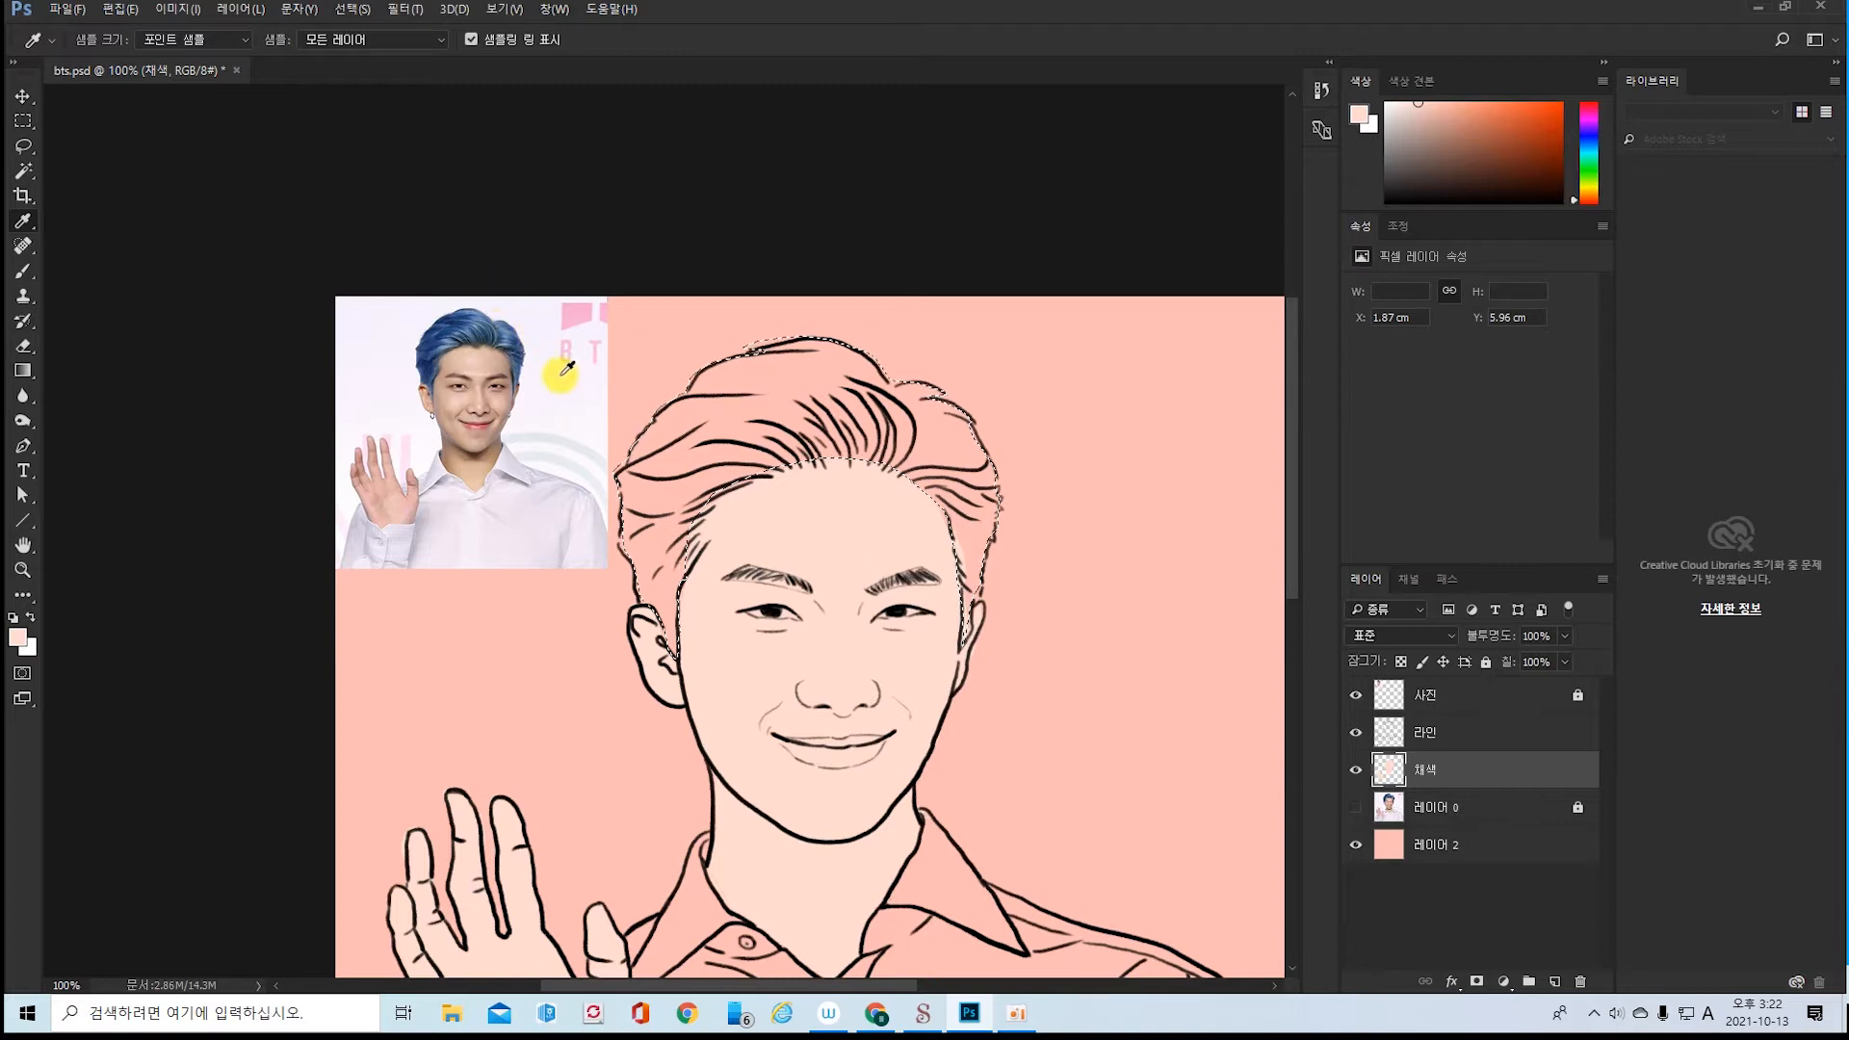
left_click(440, 337)
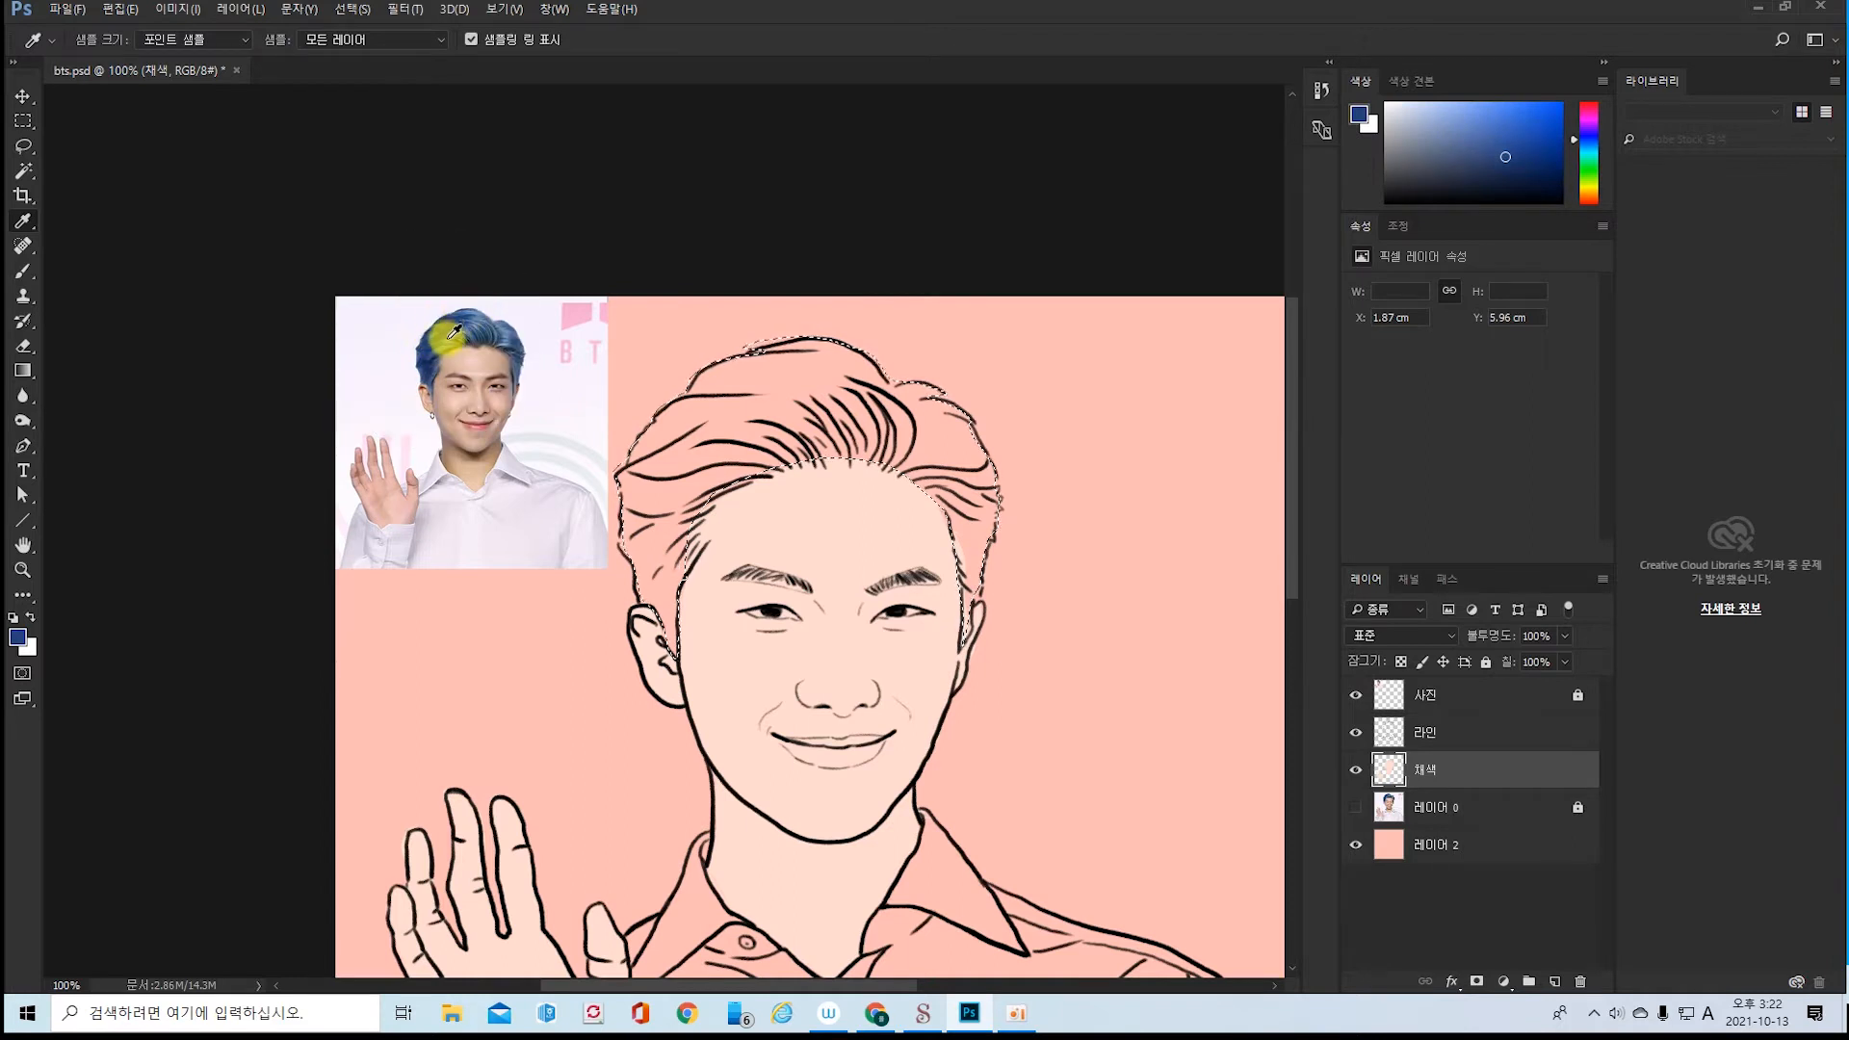
left_click(438, 339)
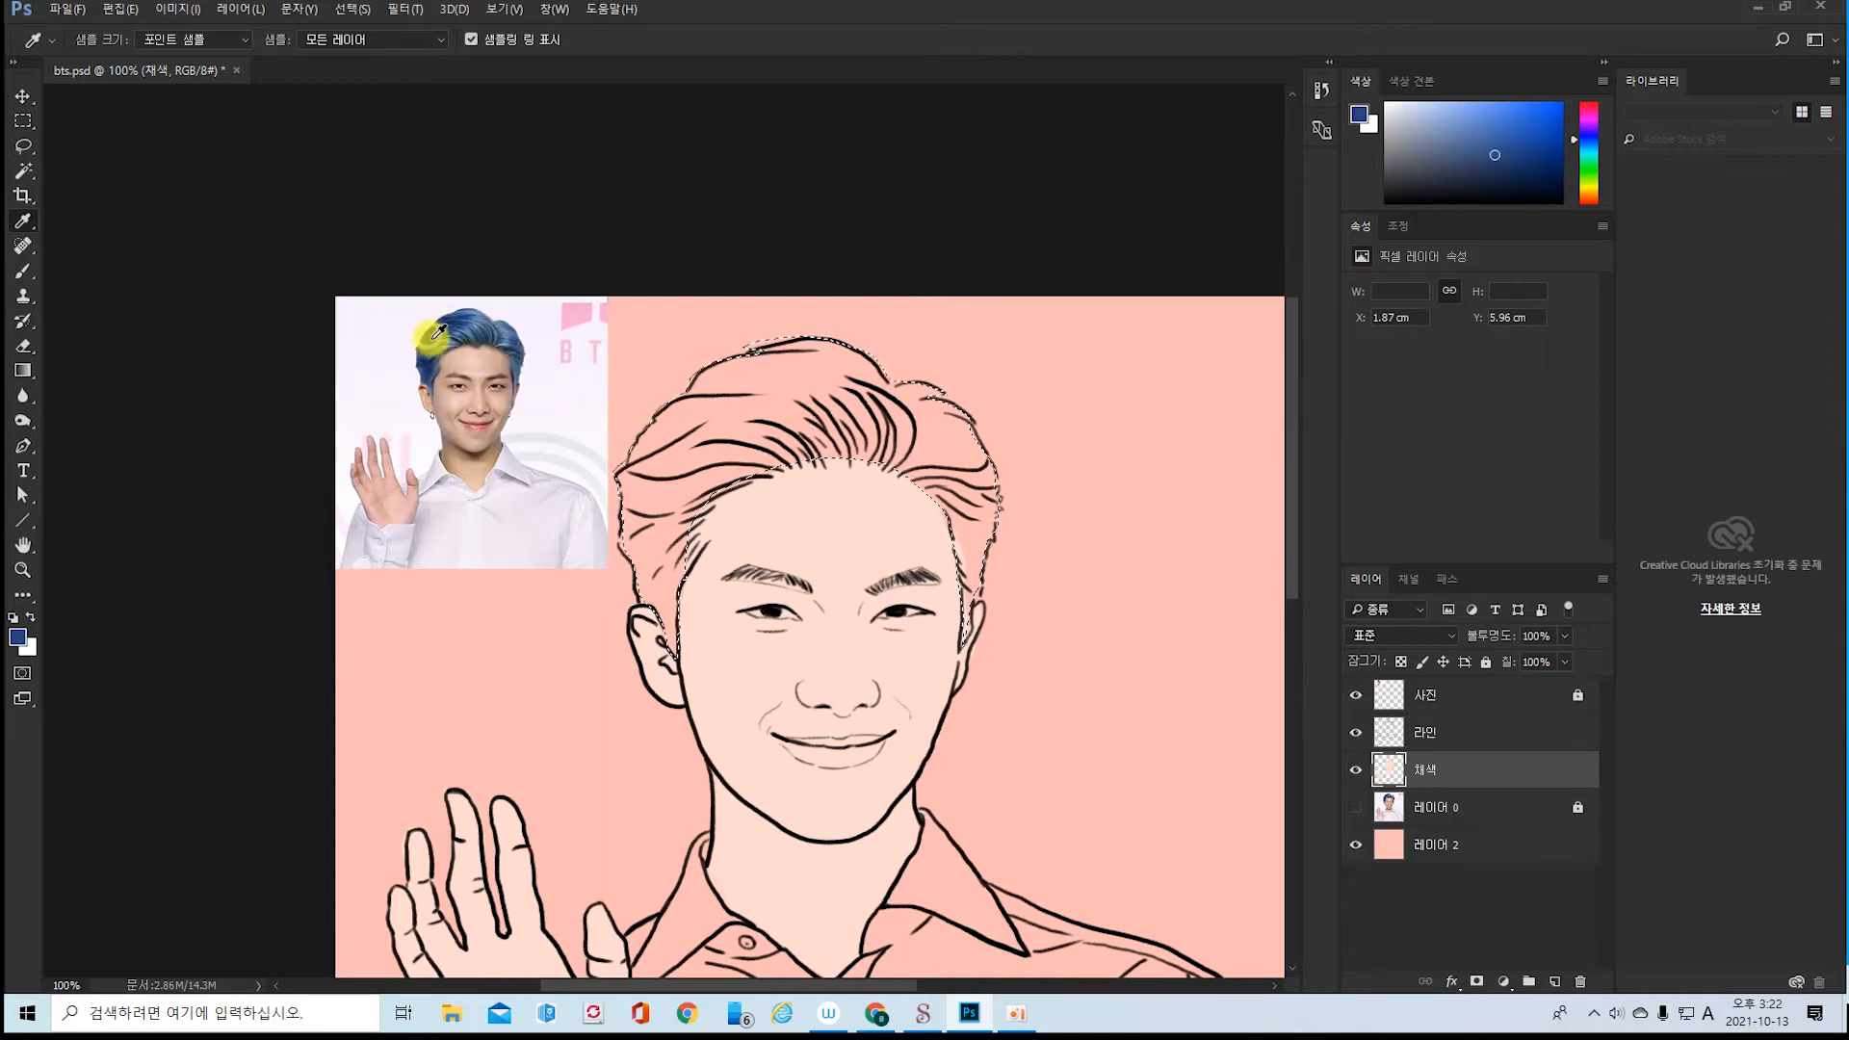
left_click(441, 342)
left_click(439, 343)
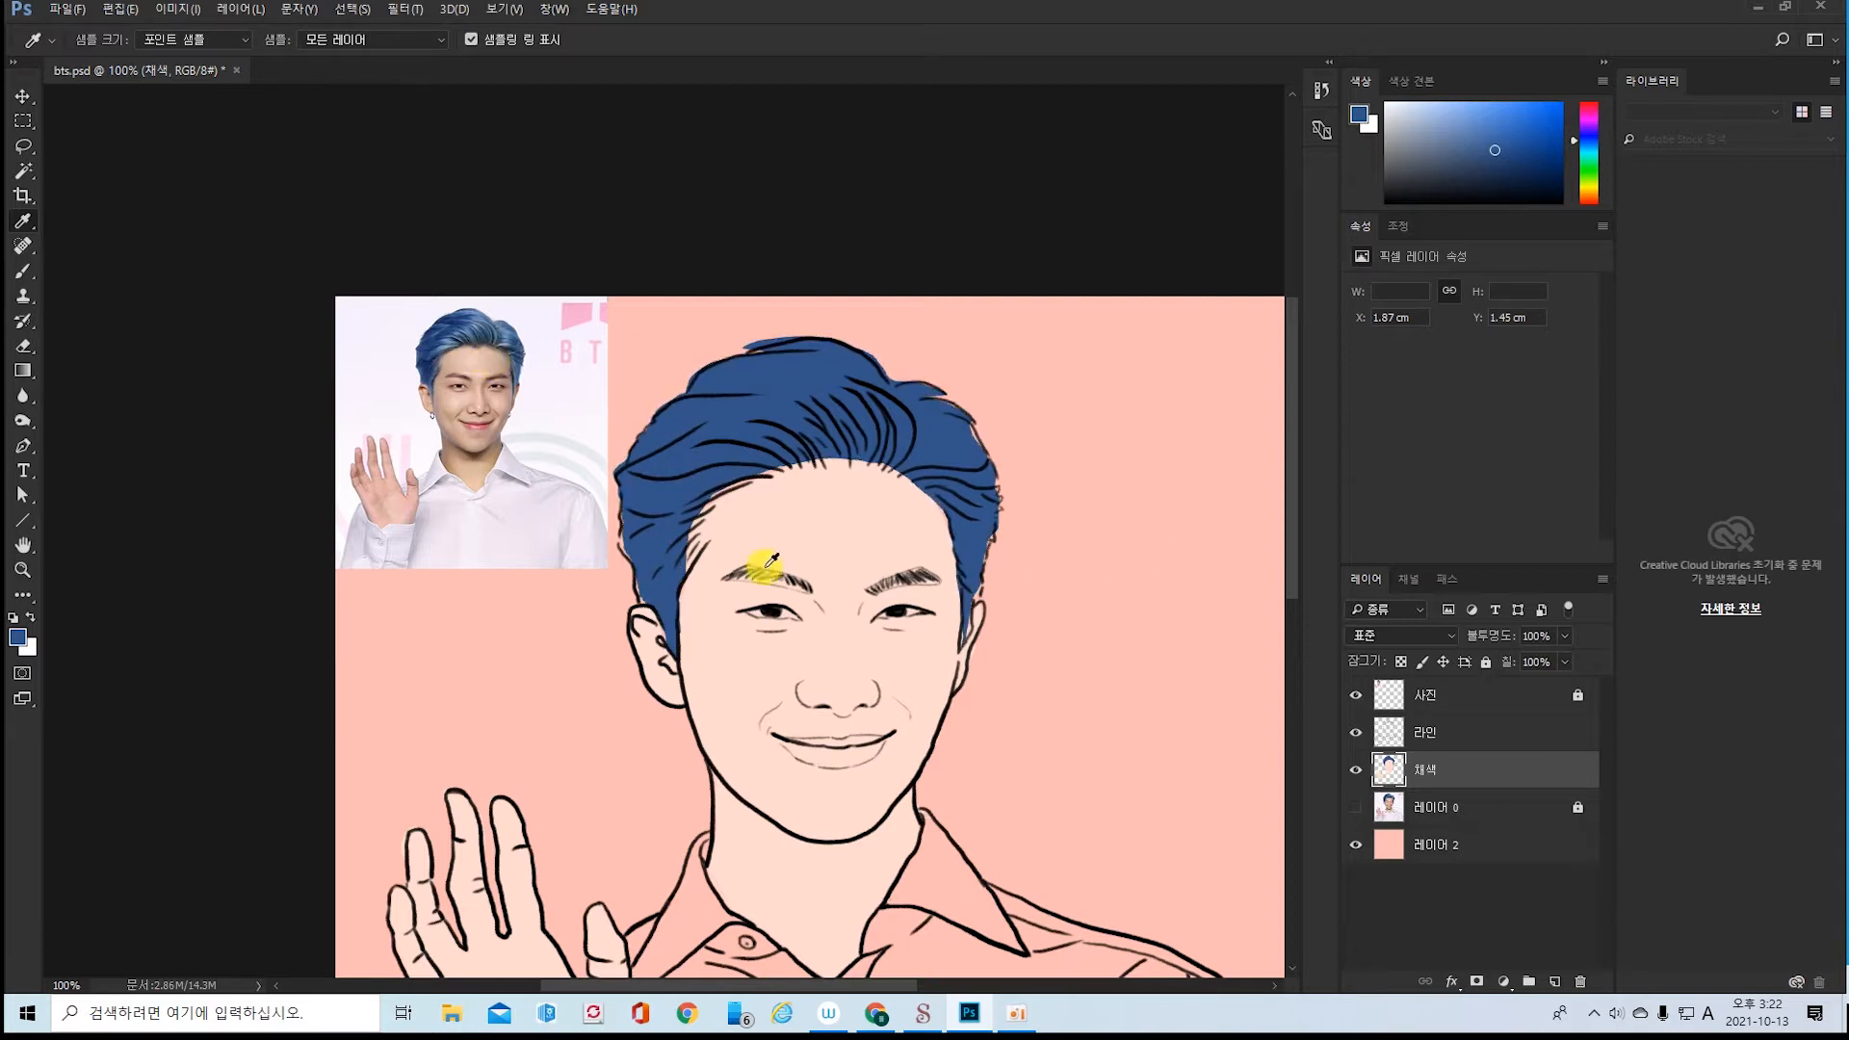
- Brush the blue into the gaps along the hair's outer edges, both sideburns and the forehead hairline
left_click(23, 274)
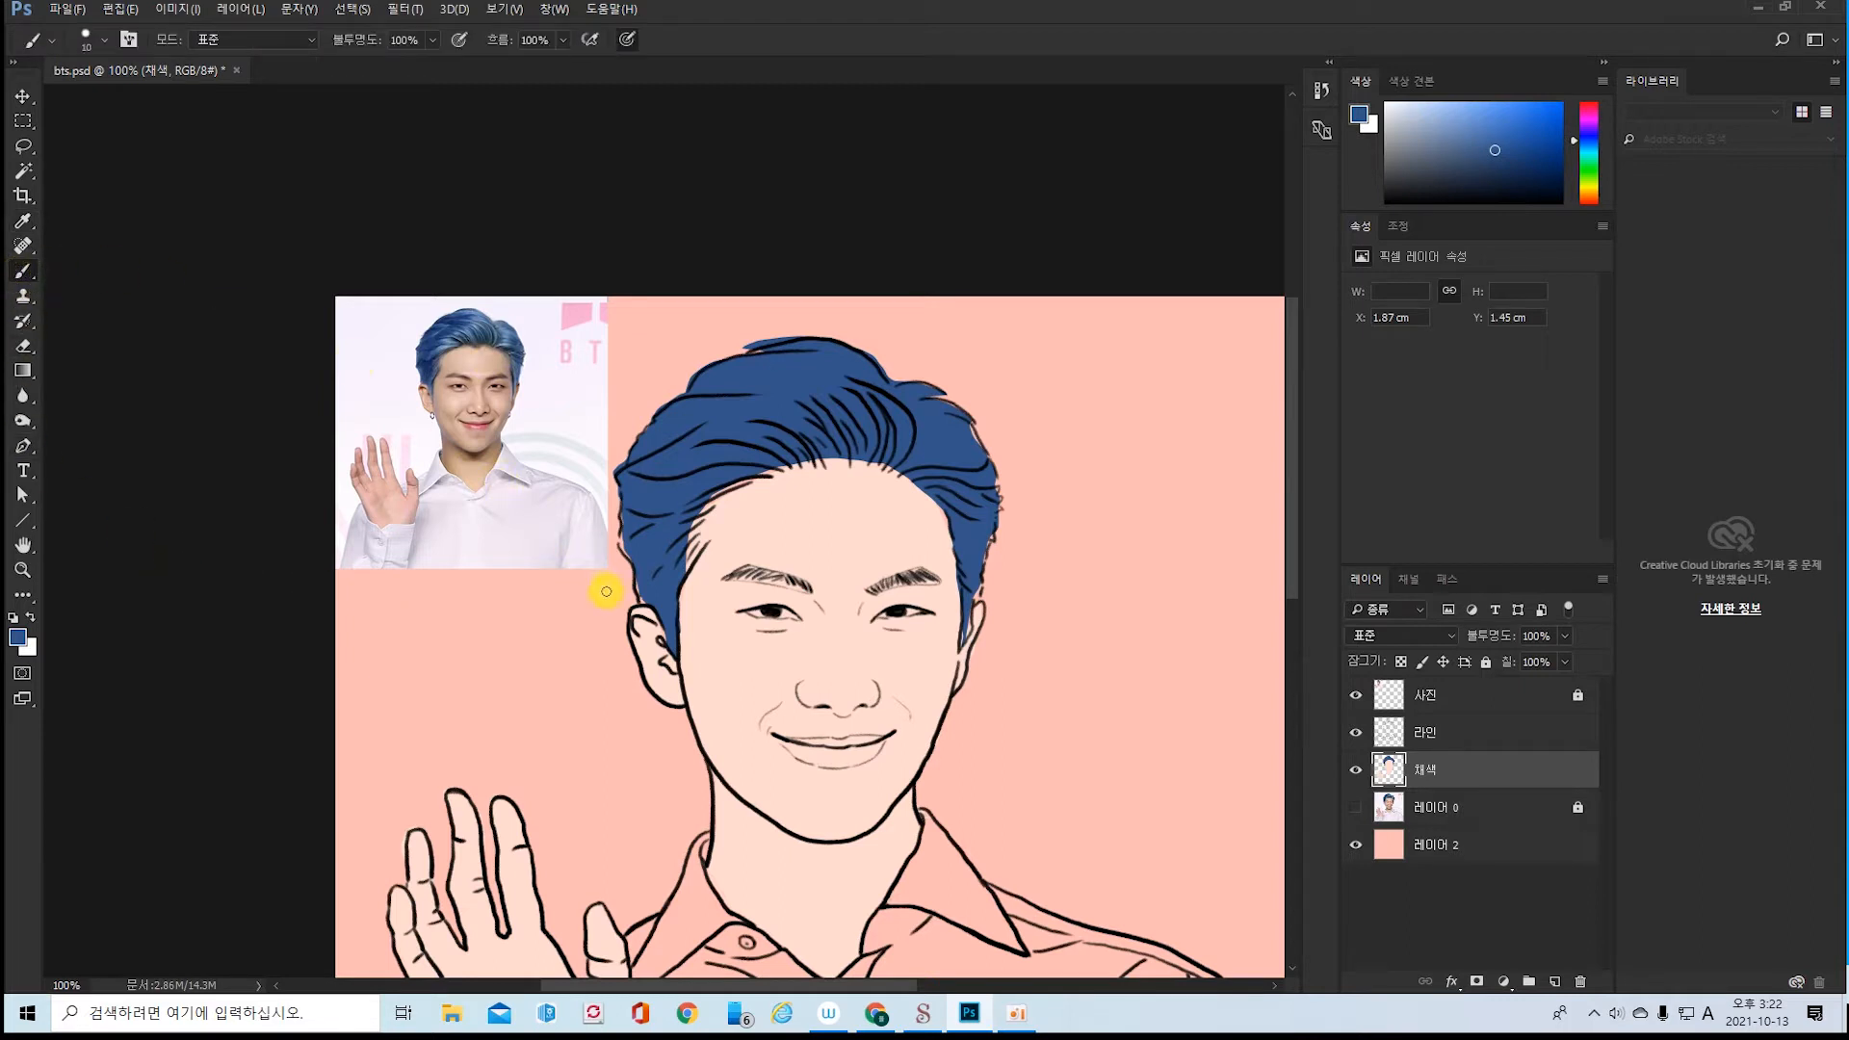
left_click_drag(625, 516, 643, 598)
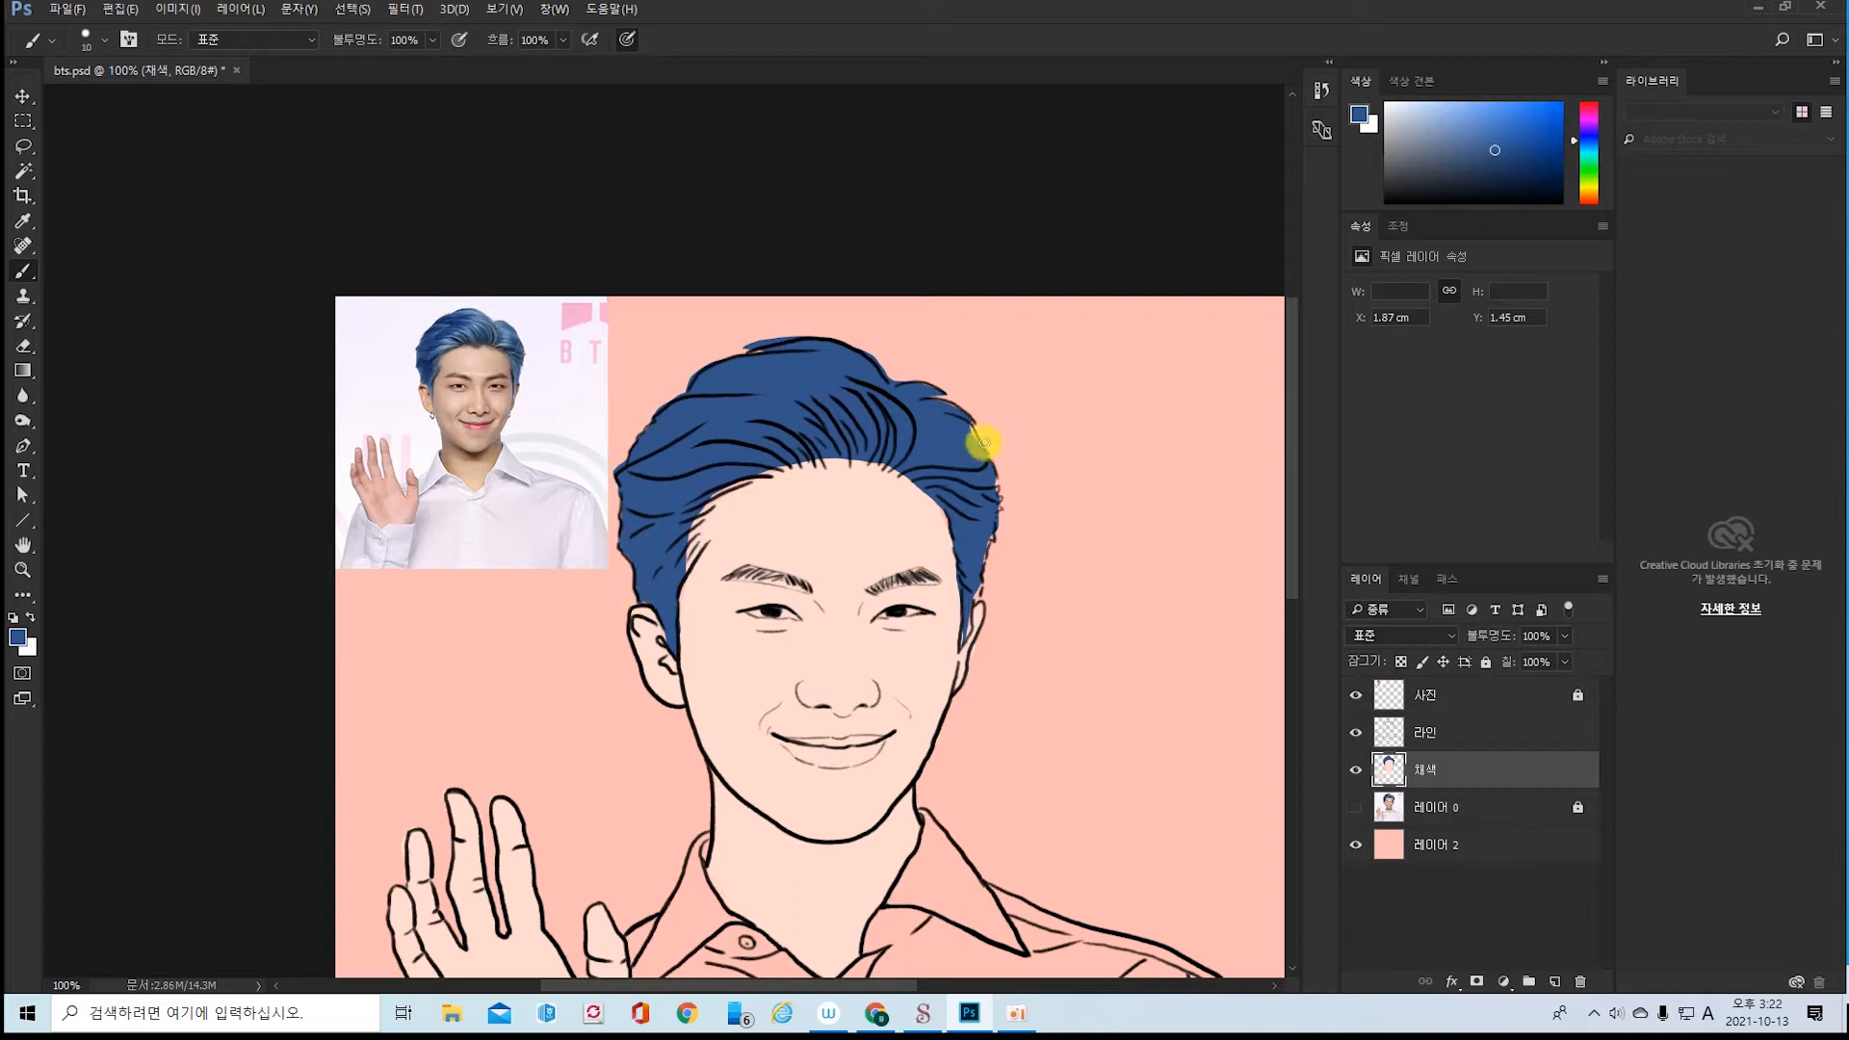
mouse_move(971, 424)
left_mouse_down()
mouse_move(1004, 491)
mouse_move(981, 503)
mouse_move(1003, 498)
mouse_move(962, 639)
left_mouse_up()
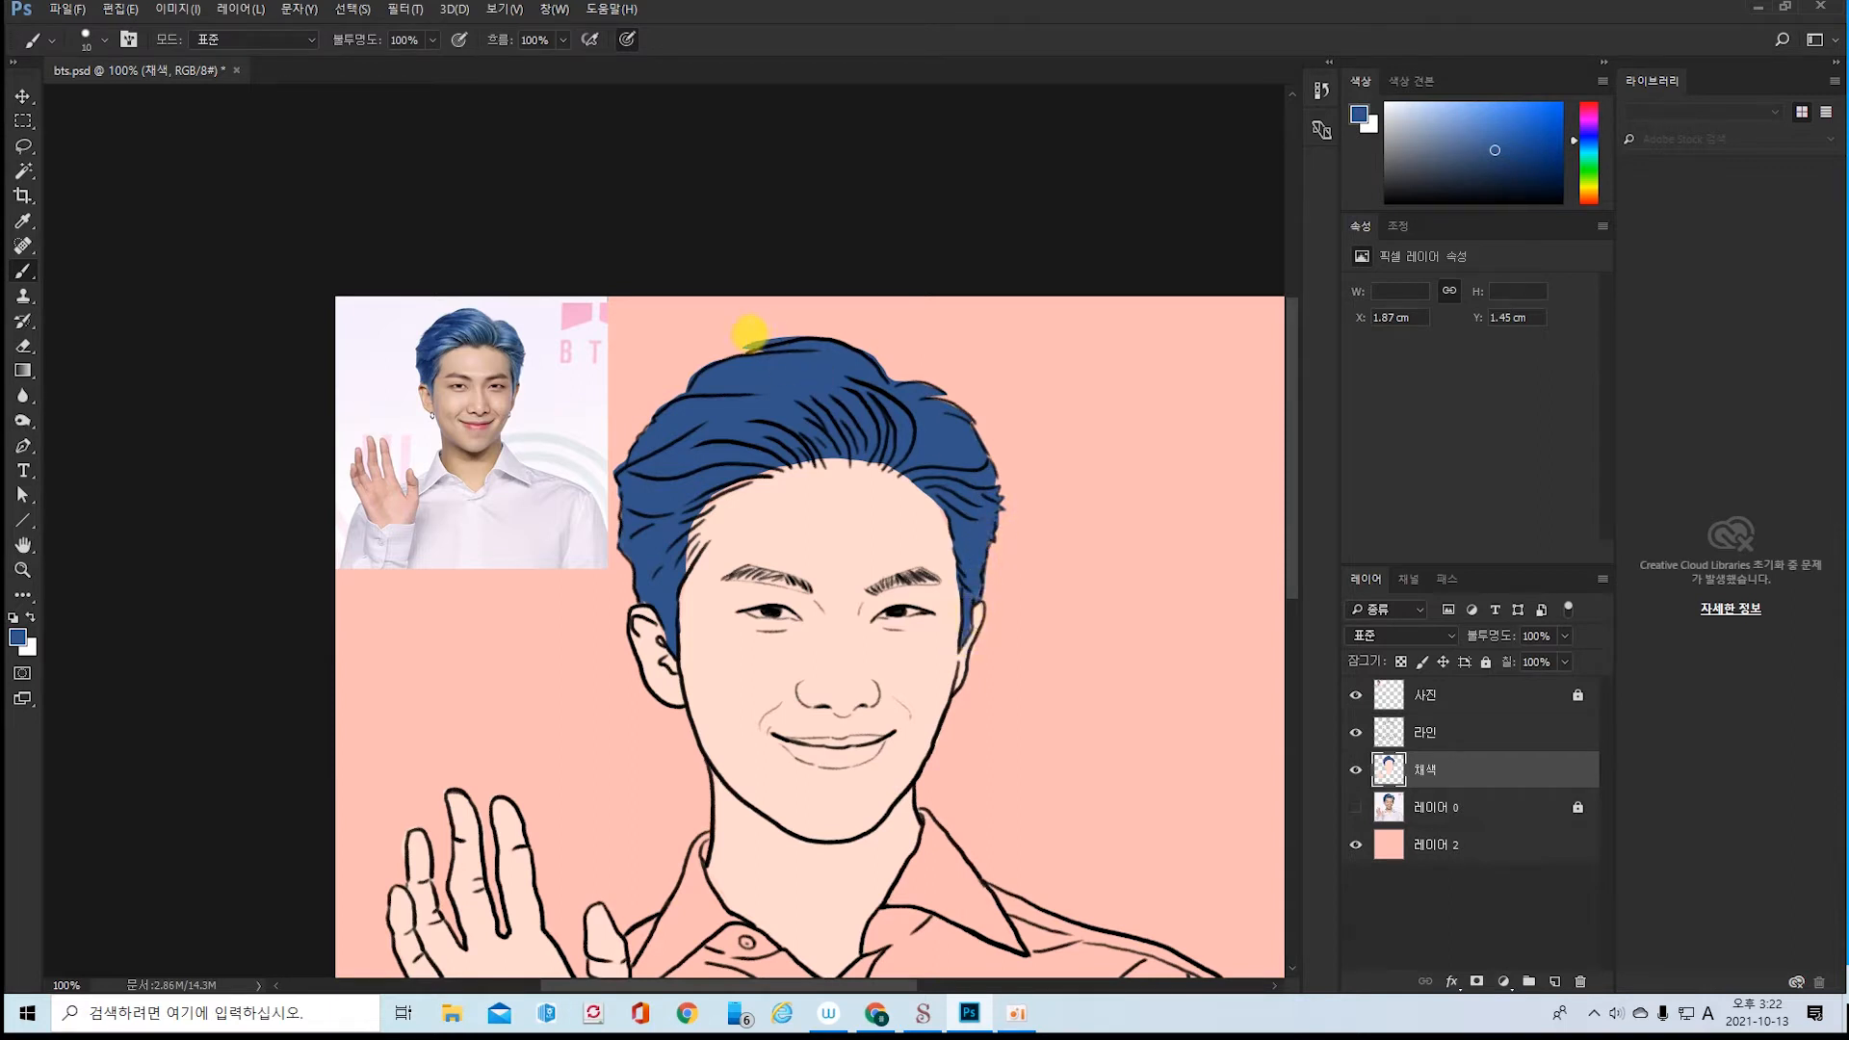
left_click_drag(754, 353, 779, 352)
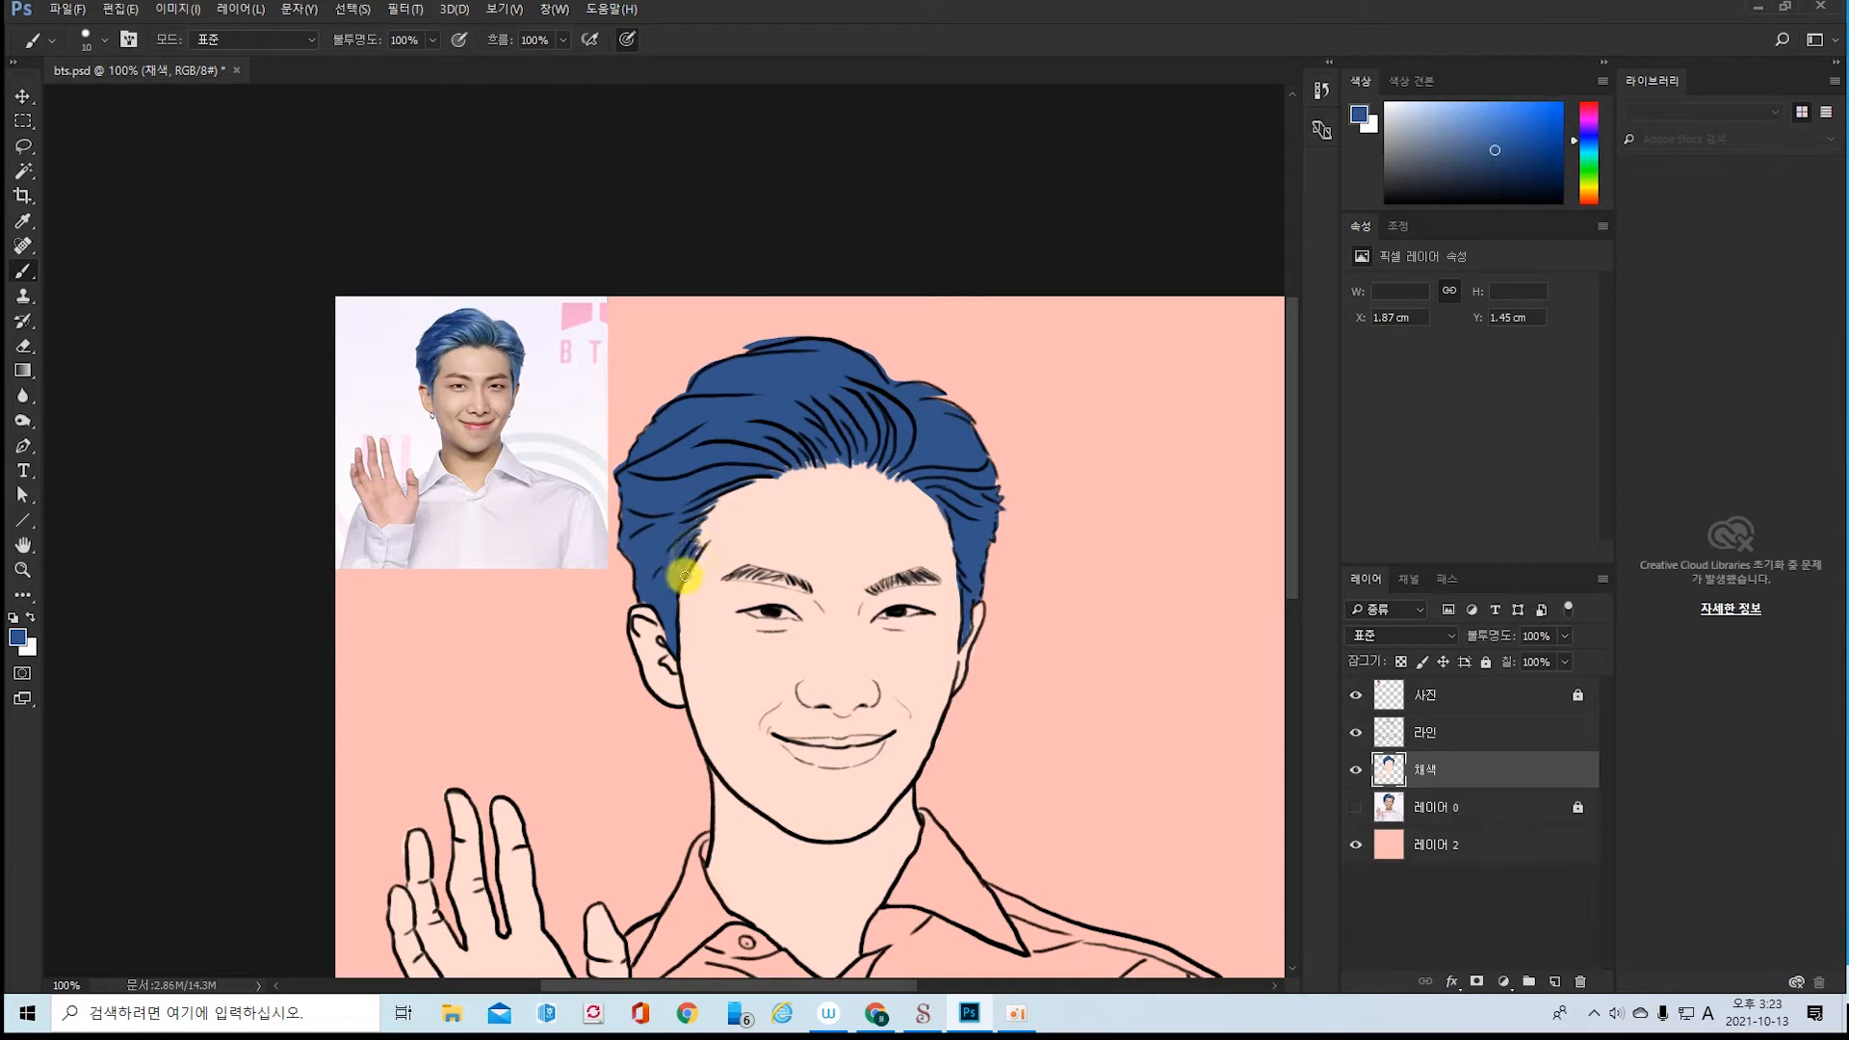
mouse_move(688, 554)
left_mouse_down()
mouse_move(674, 582)
mouse_move(691, 534)
left_mouse_up()
left_click(710, 447)
left_click(819, 461)
left_click(853, 462)
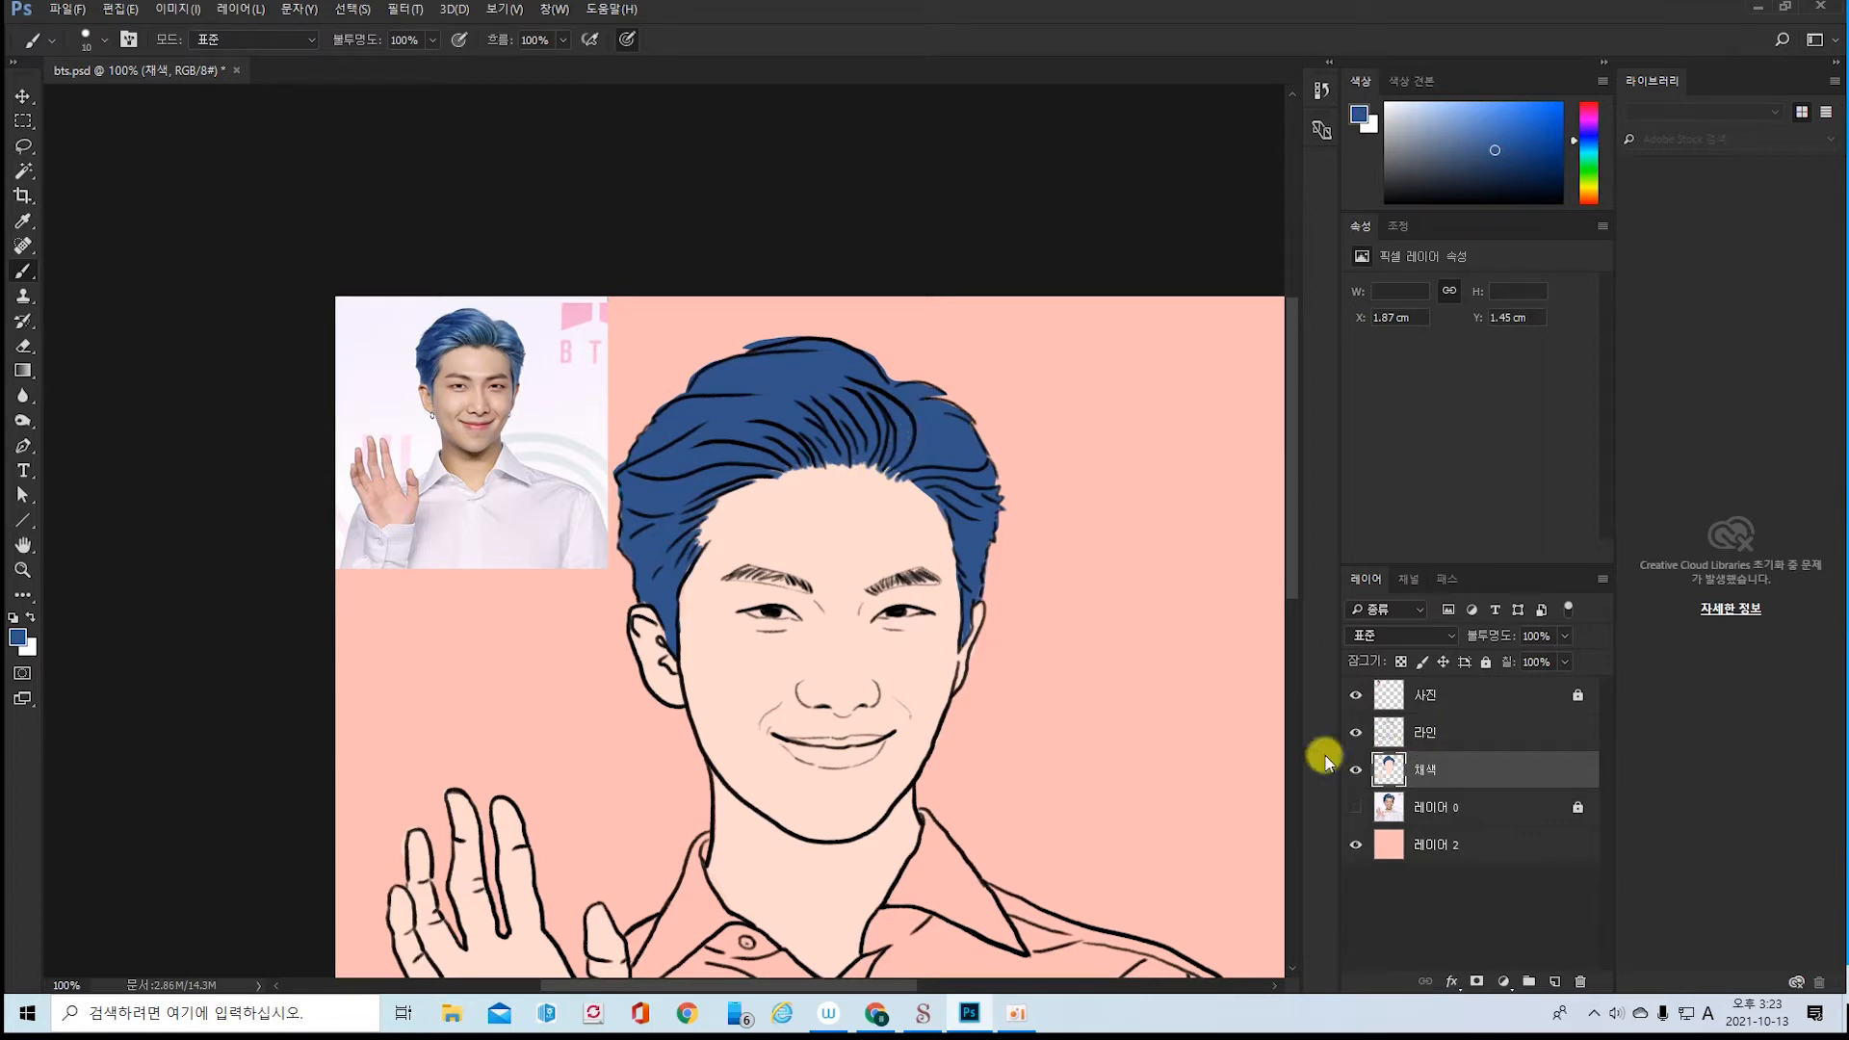
left_click_drag(1069, 776, 1073, 360)
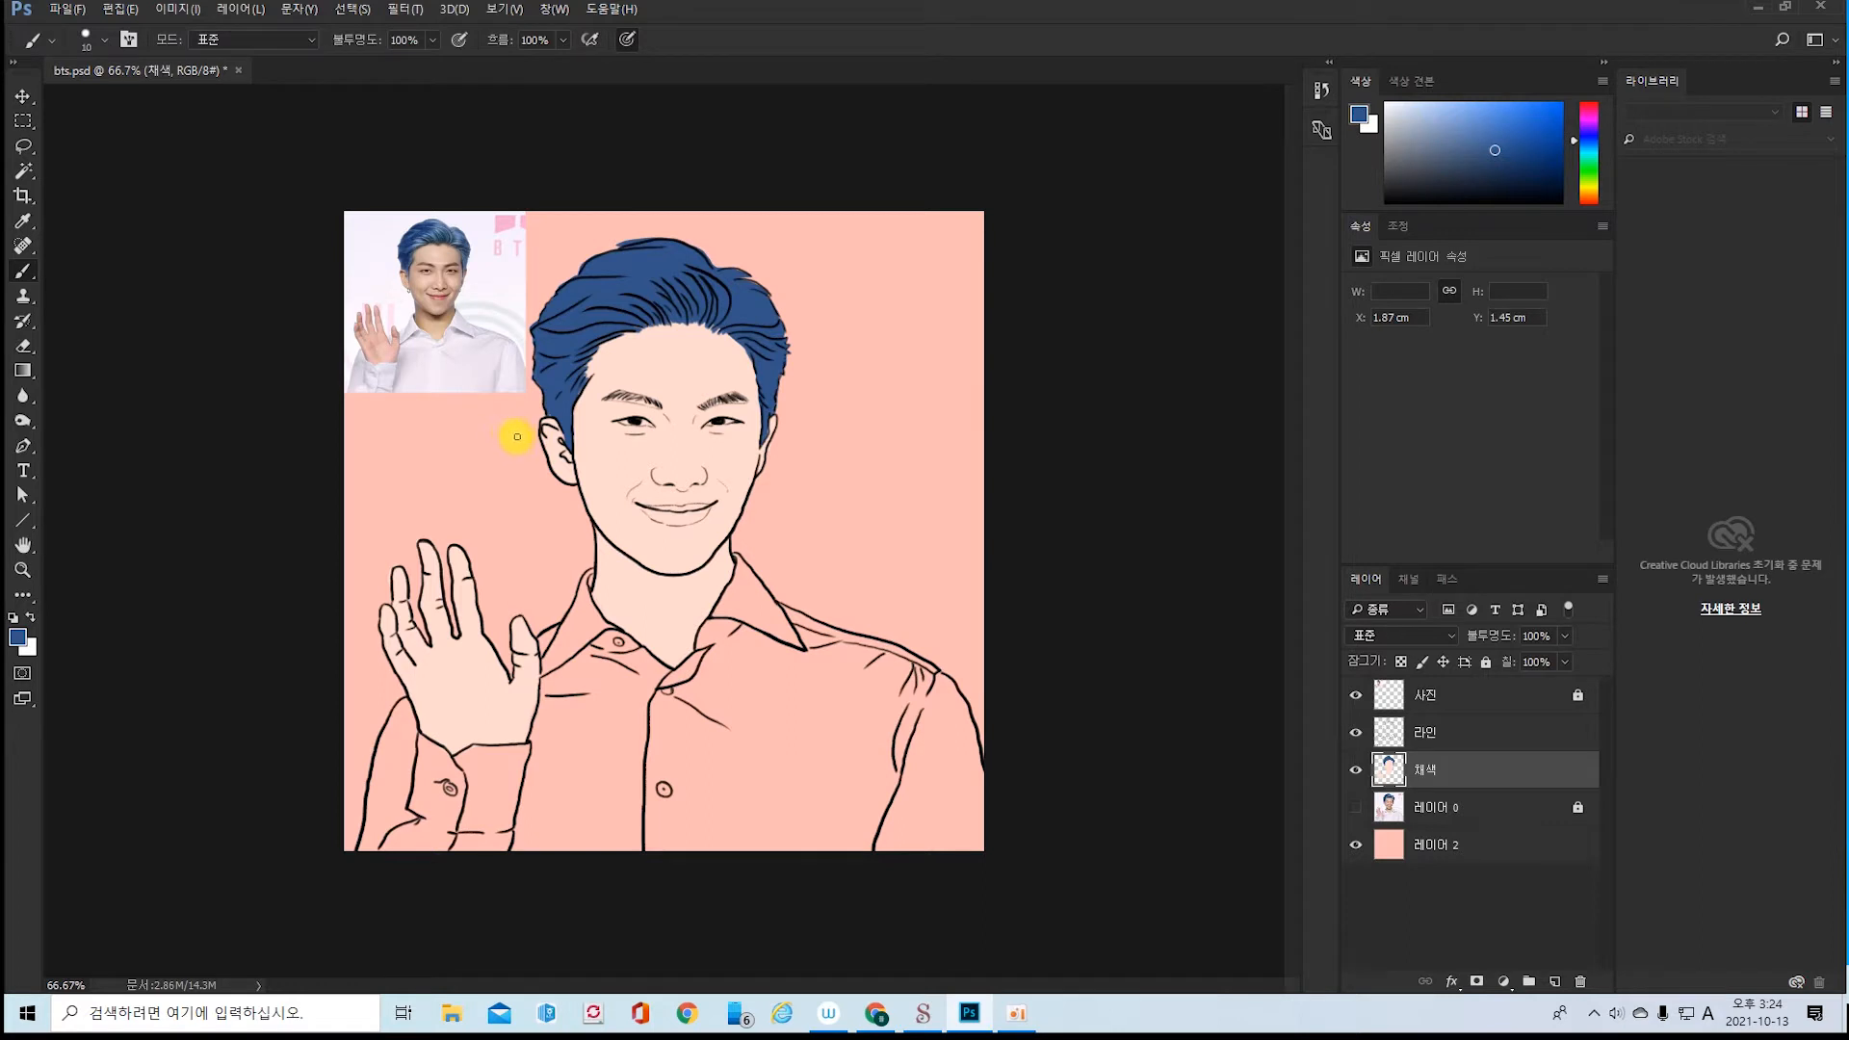
- Sample the pale shirt colour from the reference photo and paint the shirt body and sleeves with a 175 px brush
key("i")
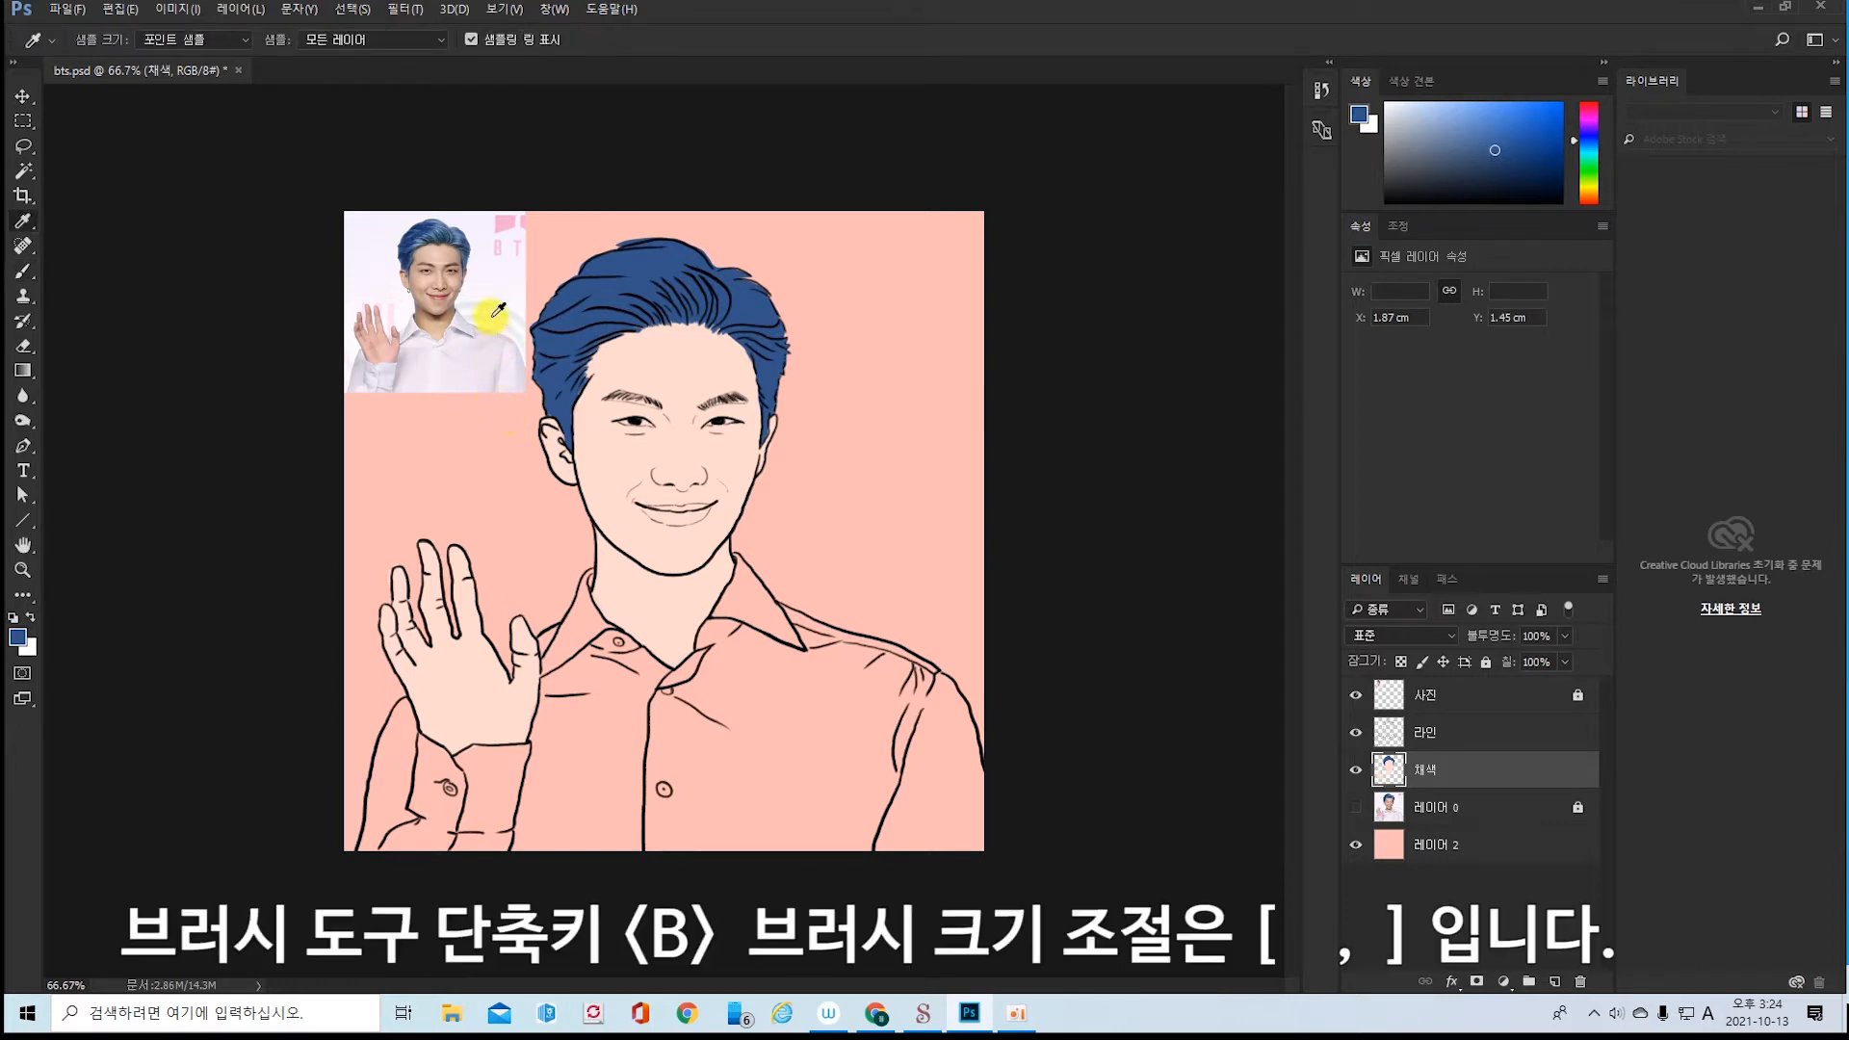
left_click(467, 337)
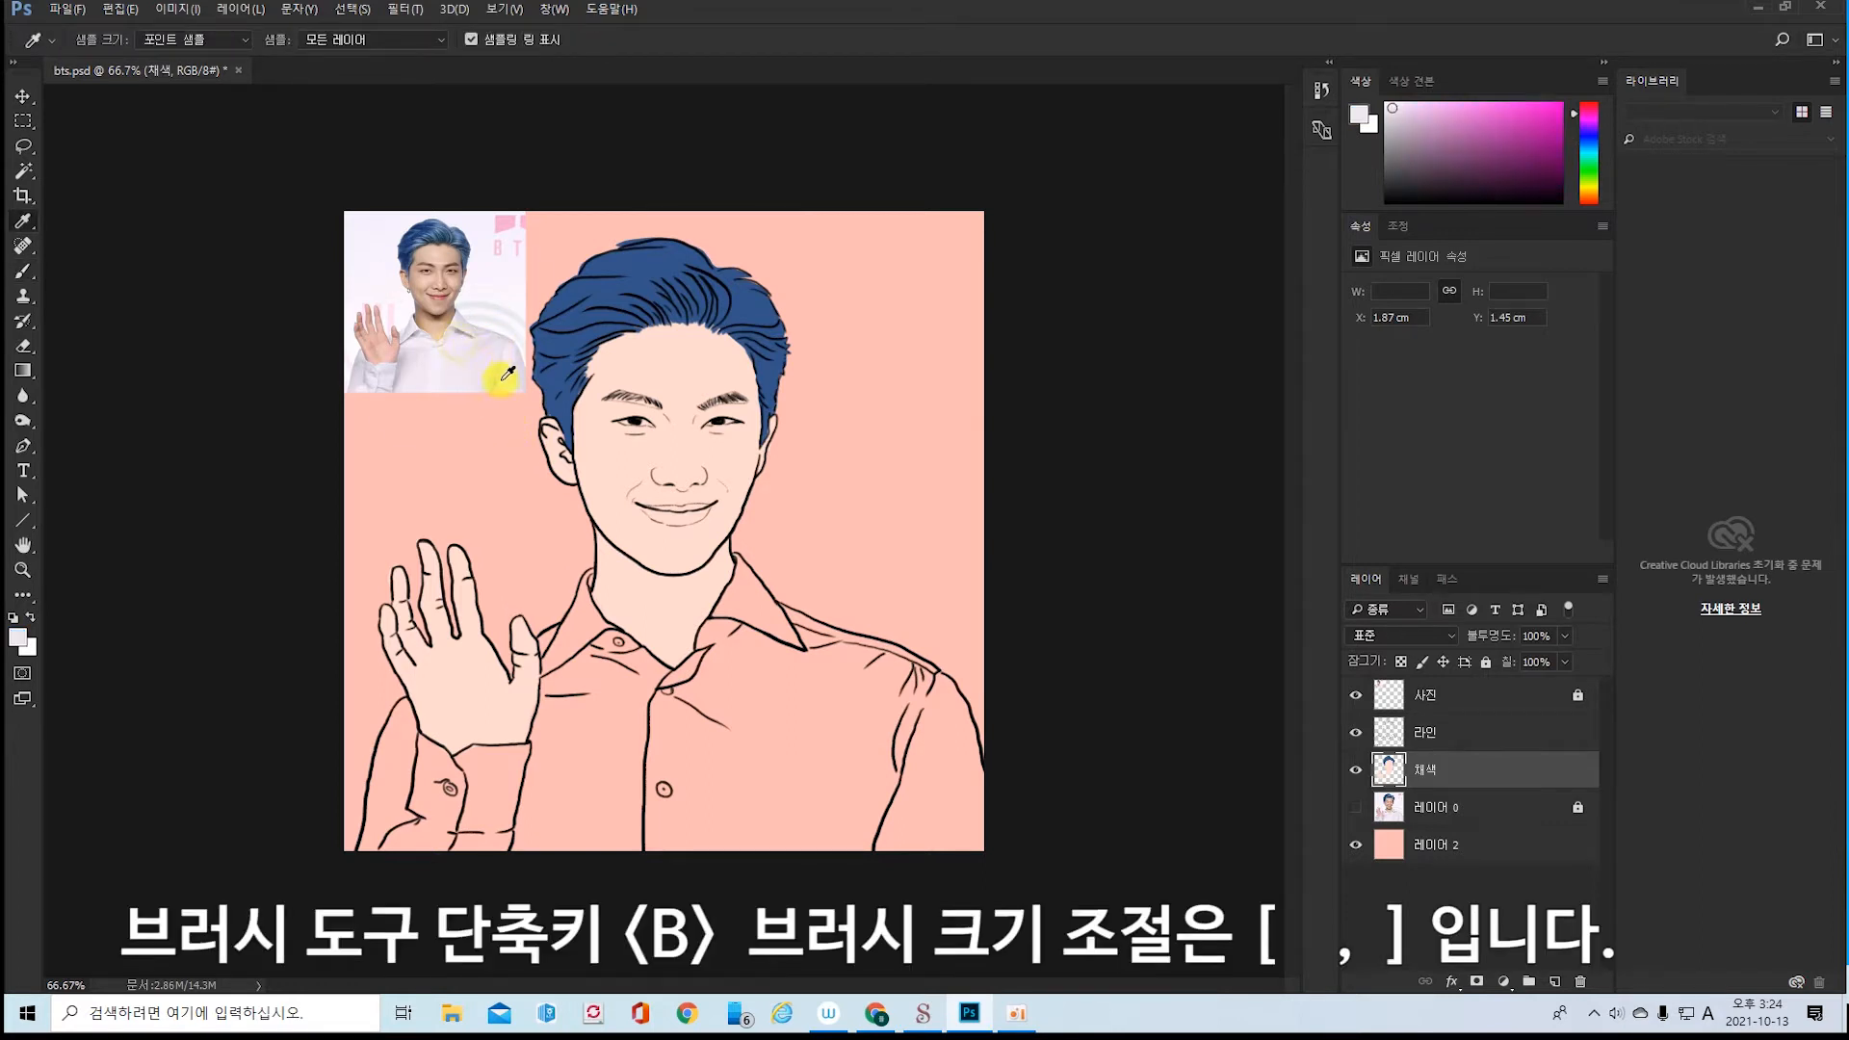
left_click(23, 271)
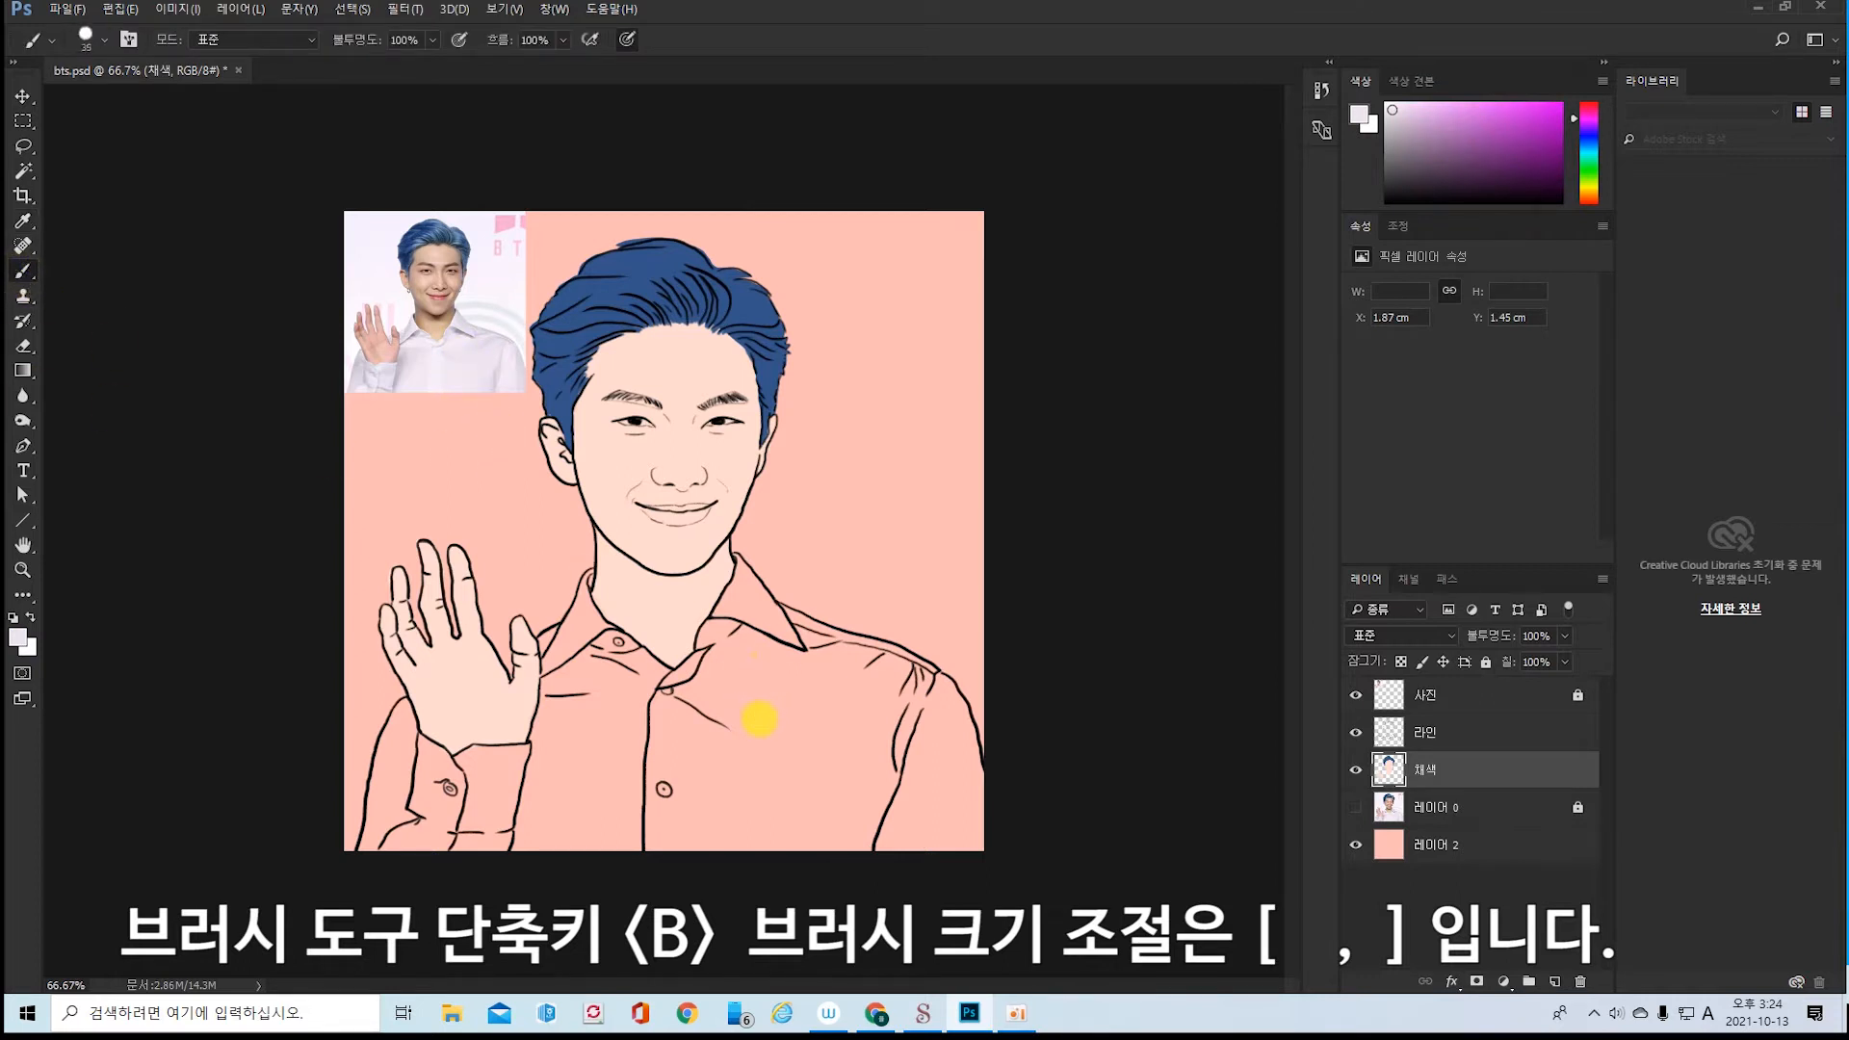
key("bracketright")
key("bracketright")
key("bracketright")
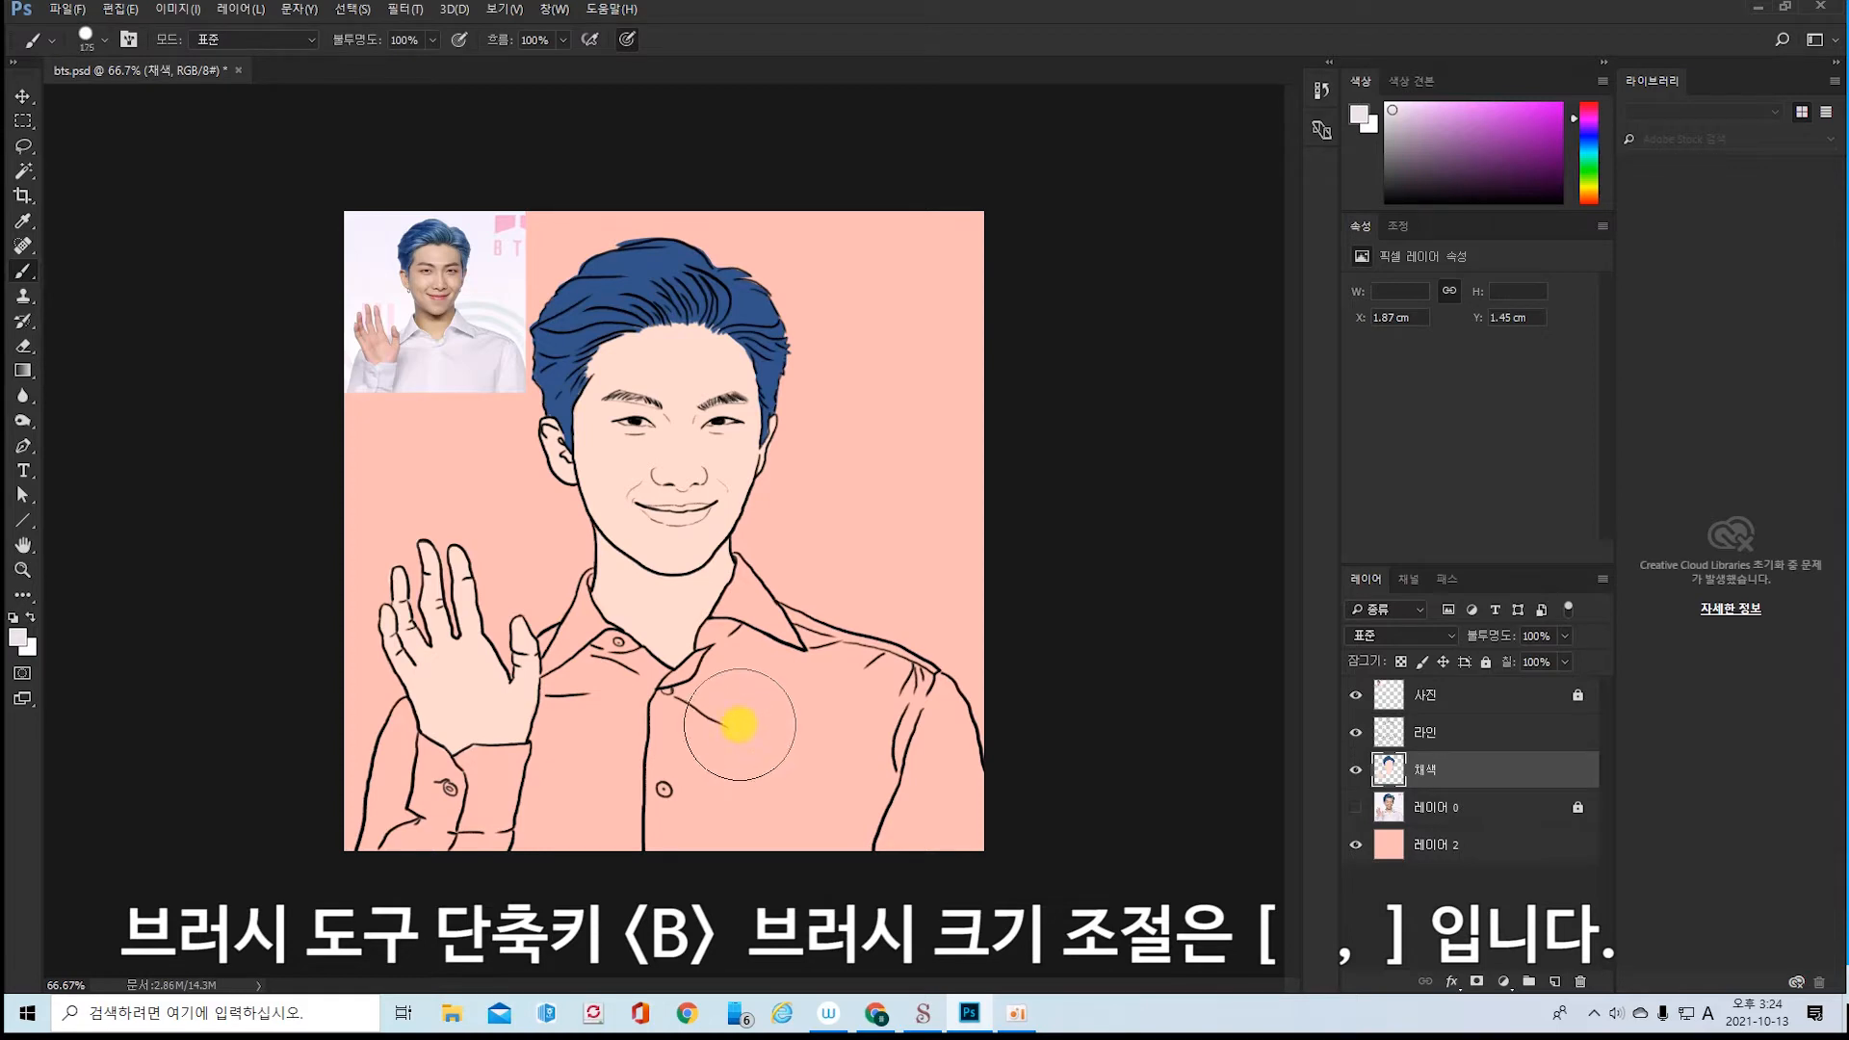
mouse_move(741, 690)
left_mouse_down()
mouse_move(699, 861)
mouse_move(779, 700)
mouse_move(762, 875)
mouse_move(776, 704)
mouse_move(807, 786)
mouse_move(869, 822)
mouse_move(837, 712)
mouse_move(874, 816)
mouse_move(896, 739)
mouse_move(951, 787)
mouse_move(738, 742)
mouse_move(655, 789)
mouse_move(672, 720)
mouse_move(620, 832)
mouse_move(571, 762)
mouse_move(598, 729)
mouse_move(527, 830)
mouse_move(316, 804)
mouse_move(545, 823)
mouse_move(566, 803)
mouse_move(452, 777)
mouse_move(394, 794)
mouse_move(395, 776)
mouse_move(614, 762)
mouse_move(620, 703)
mouse_move(597, 676)
mouse_move(617, 672)
mouse_move(709, 687)
mouse_move(782, 660)
mouse_move(767, 700)
mouse_move(856, 695)
mouse_move(887, 735)
left_mouse_up()
- Reduce the brush size to 40 px and paint the collar and shoulder areas with the pale shirt colour
key("bracketleft")
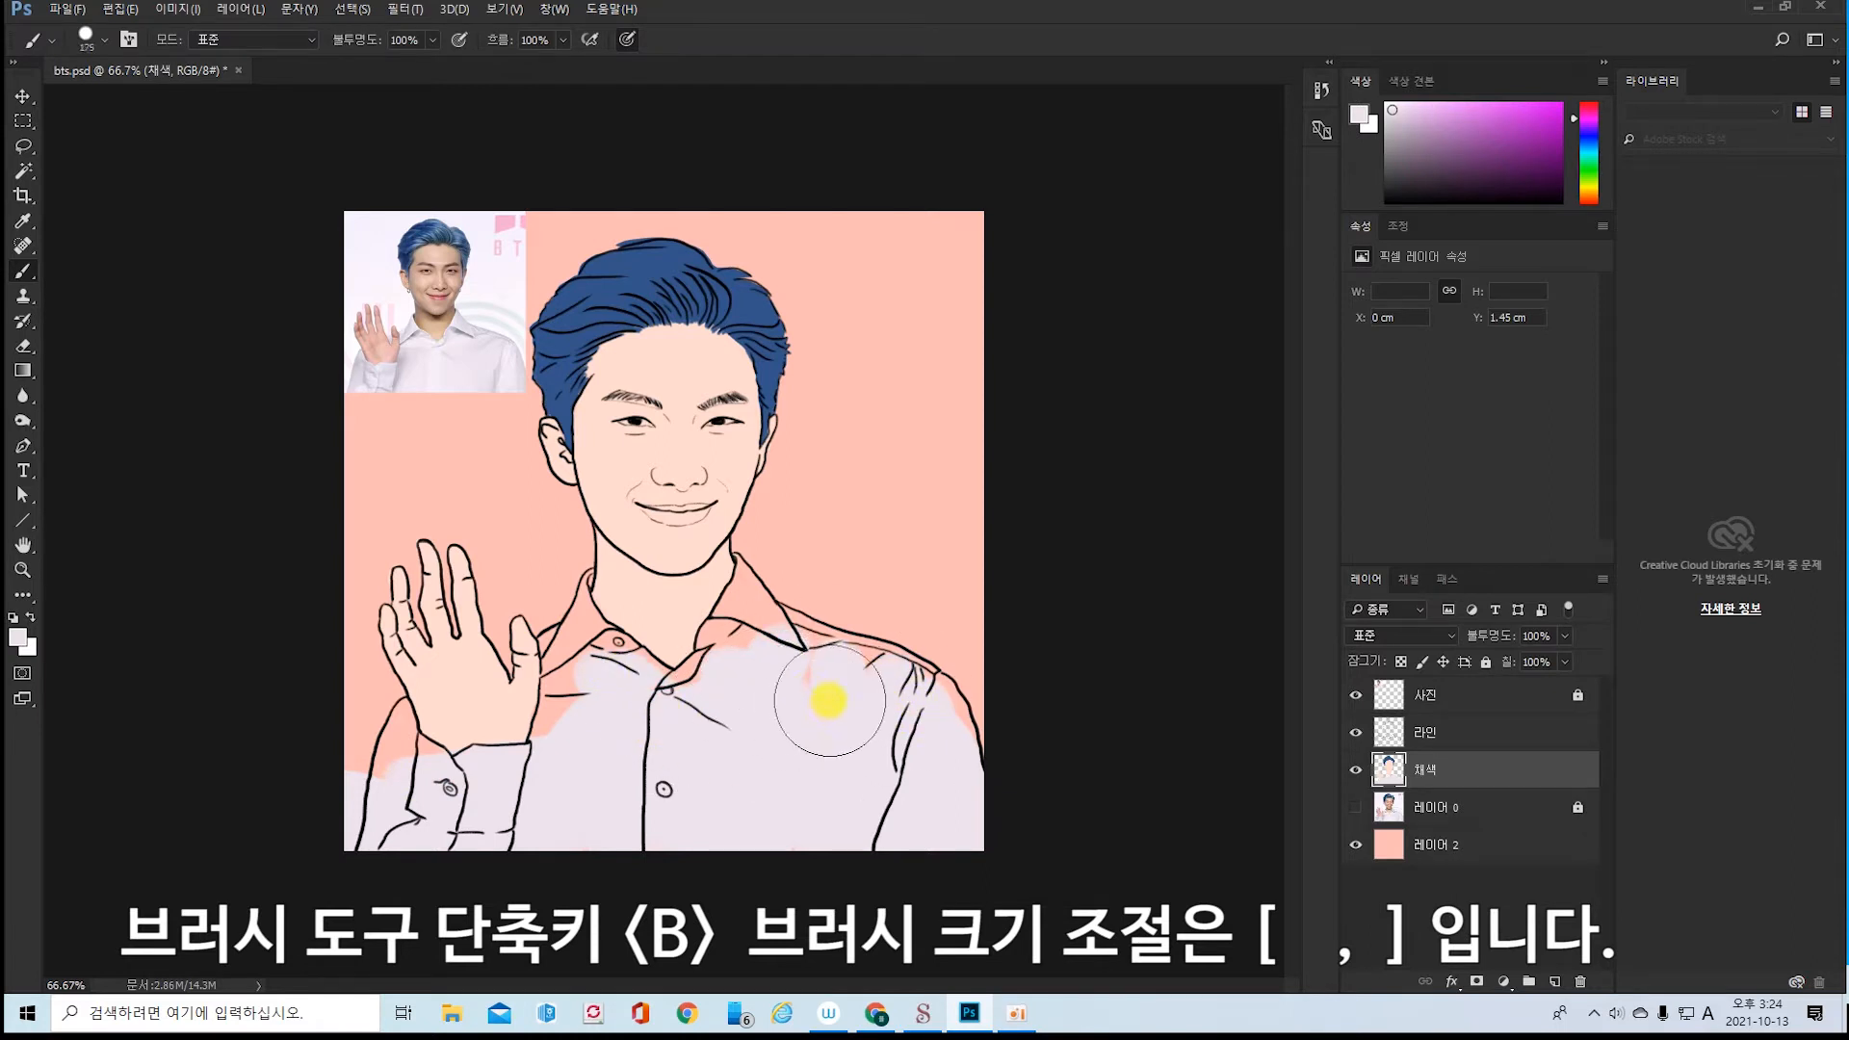
key("bracketleft")
key("bracketleft")
key("bracketleft")
key("bracketleft")
key("bracketleft")
key("bracketleft")
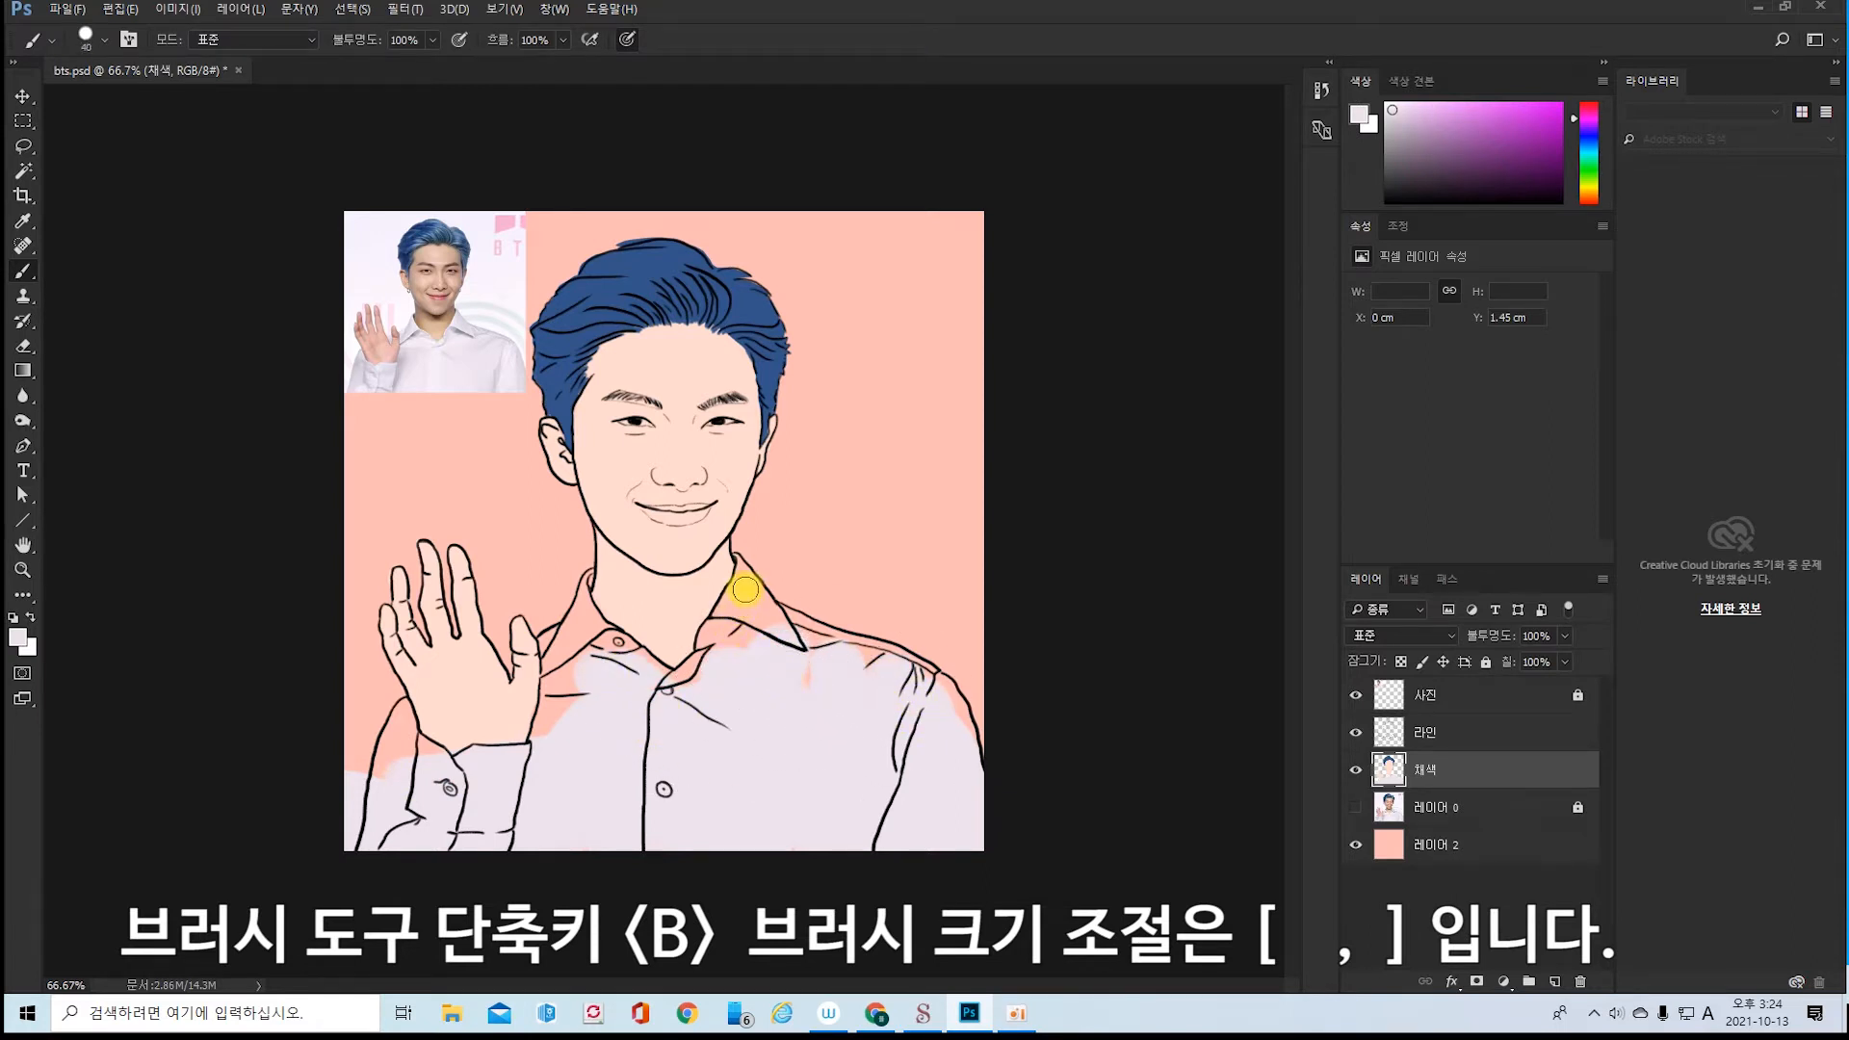
mouse_move(746, 589)
left_mouse_down()
mouse_move(699, 668)
mouse_move(665, 686)
mouse_move(702, 677)
mouse_move(744, 574)
mouse_move(713, 649)
mouse_move(740, 625)
mouse_move(816, 677)
mouse_move(728, 641)
mouse_move(749, 603)
mouse_move(787, 638)
mouse_move(755, 603)
mouse_move(908, 660)
mouse_move(963, 711)
mouse_move(984, 802)
mouse_move(914, 681)
mouse_move(743, 624)
mouse_move(811, 635)
mouse_move(855, 684)
left_mouse_up()
mouse_move(571, 623)
left_mouse_down()
mouse_move(686, 696)
mouse_move(590, 634)
mouse_move(620, 694)
mouse_move(600, 676)
mouse_move(566, 686)
mouse_move(582, 637)
left_mouse_up()
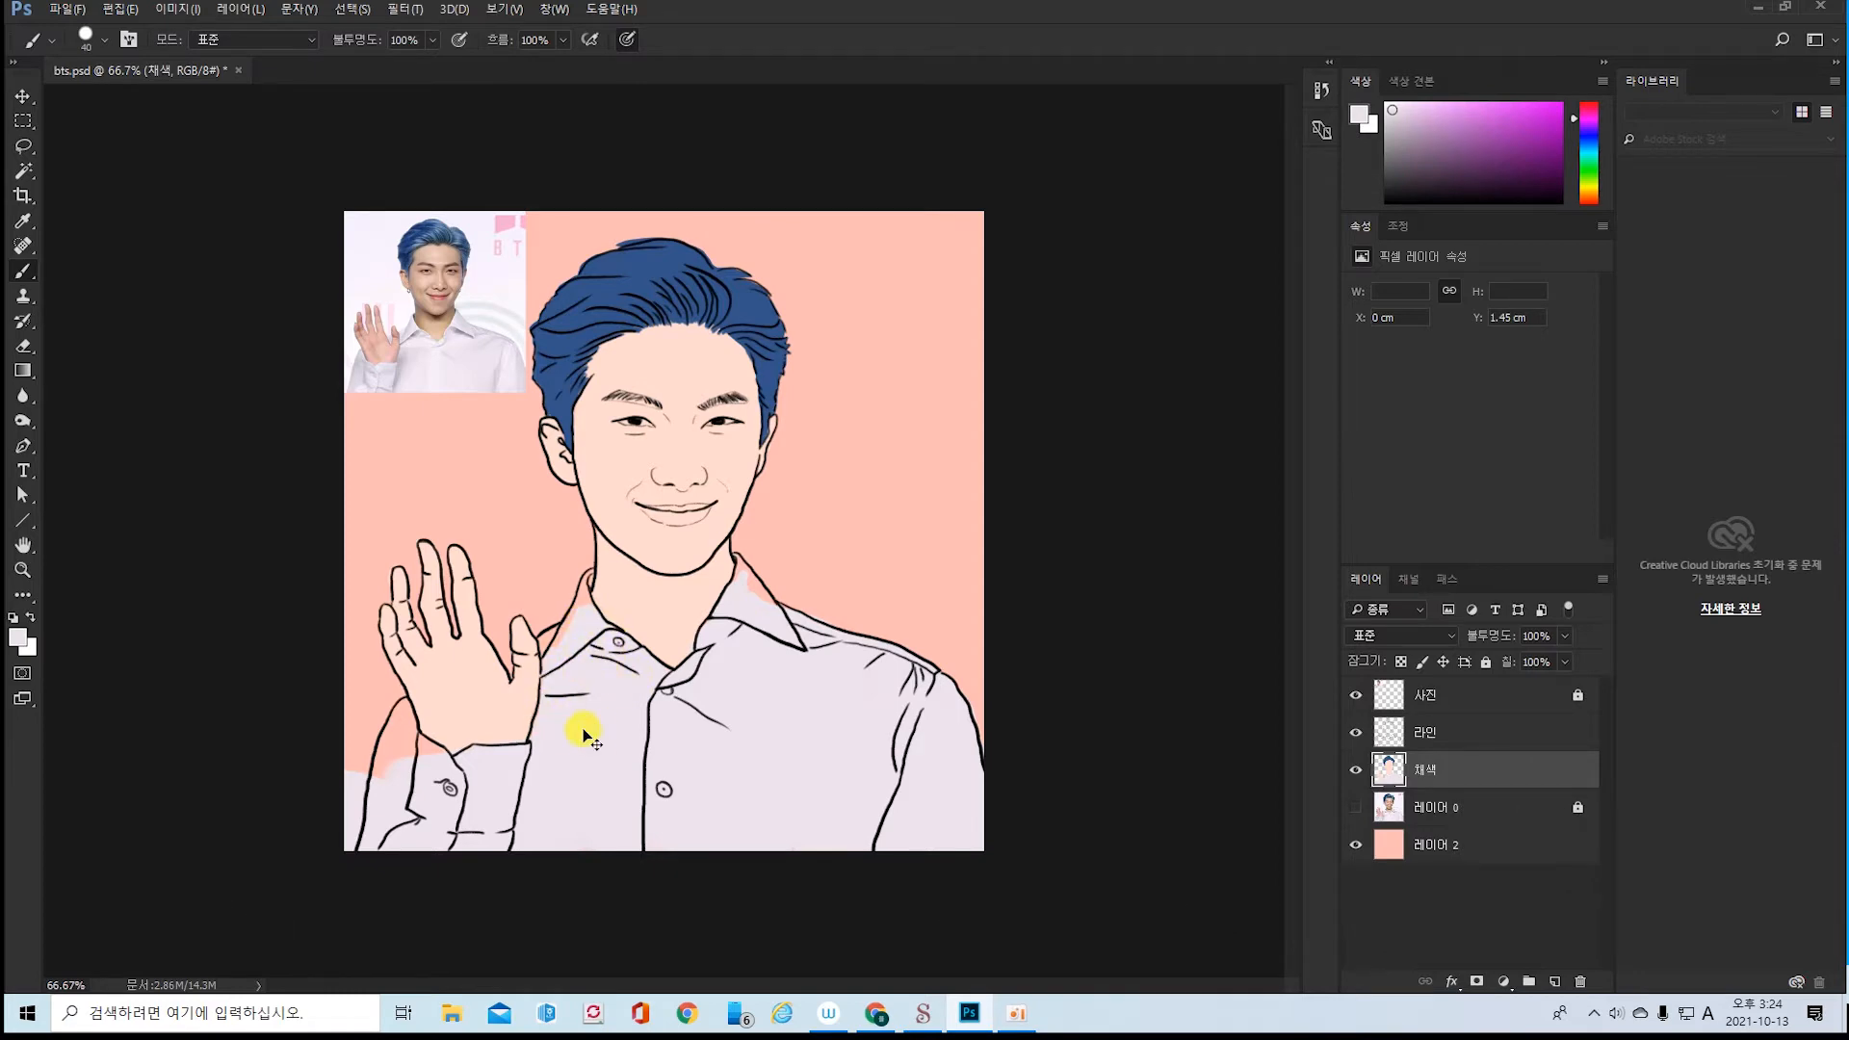
- Reduce the brush to 15 px and paint the collar edge, the shoulder strip and the gap between thumb and palm in the shirt colour
key("ctrl+plus")
key("ctrl+plus")
left_click_drag(454, 912, 875, 615)
key("bracketleft")
key("bracketleft")
key("bracketleft")
key("bracketleft")
key("bracketleft")
mouse_move(845, 418)
left_mouse_down()
mouse_move(735, 604)
mouse_move(847, 363)
mouse_move(855, 417)
mouse_move(789, 549)
mouse_move(730, 601)
mouse_move(760, 570)
left_mouse_up()
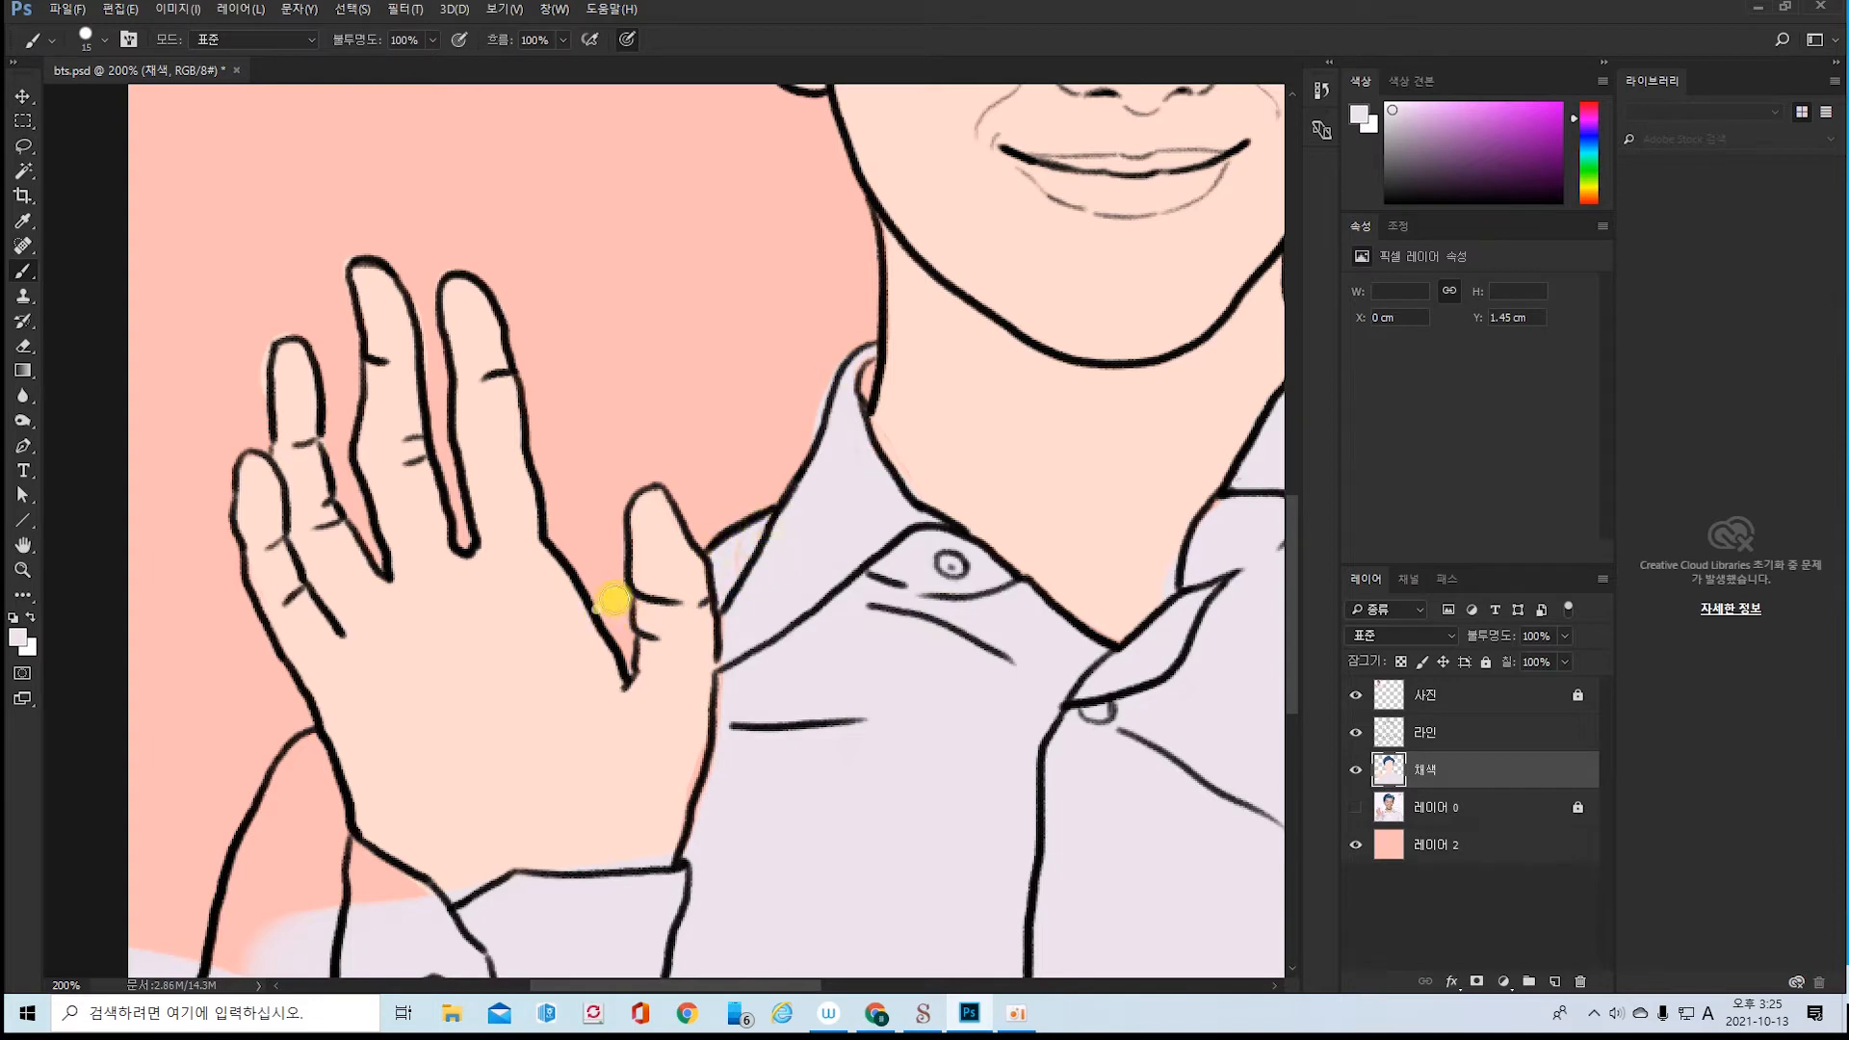
mouse_move(623, 630)
left_mouse_down()
mouse_move(611, 591)
mouse_move(633, 638)
left_mouse_up()
left_click_drag(741, 562, 767, 534)
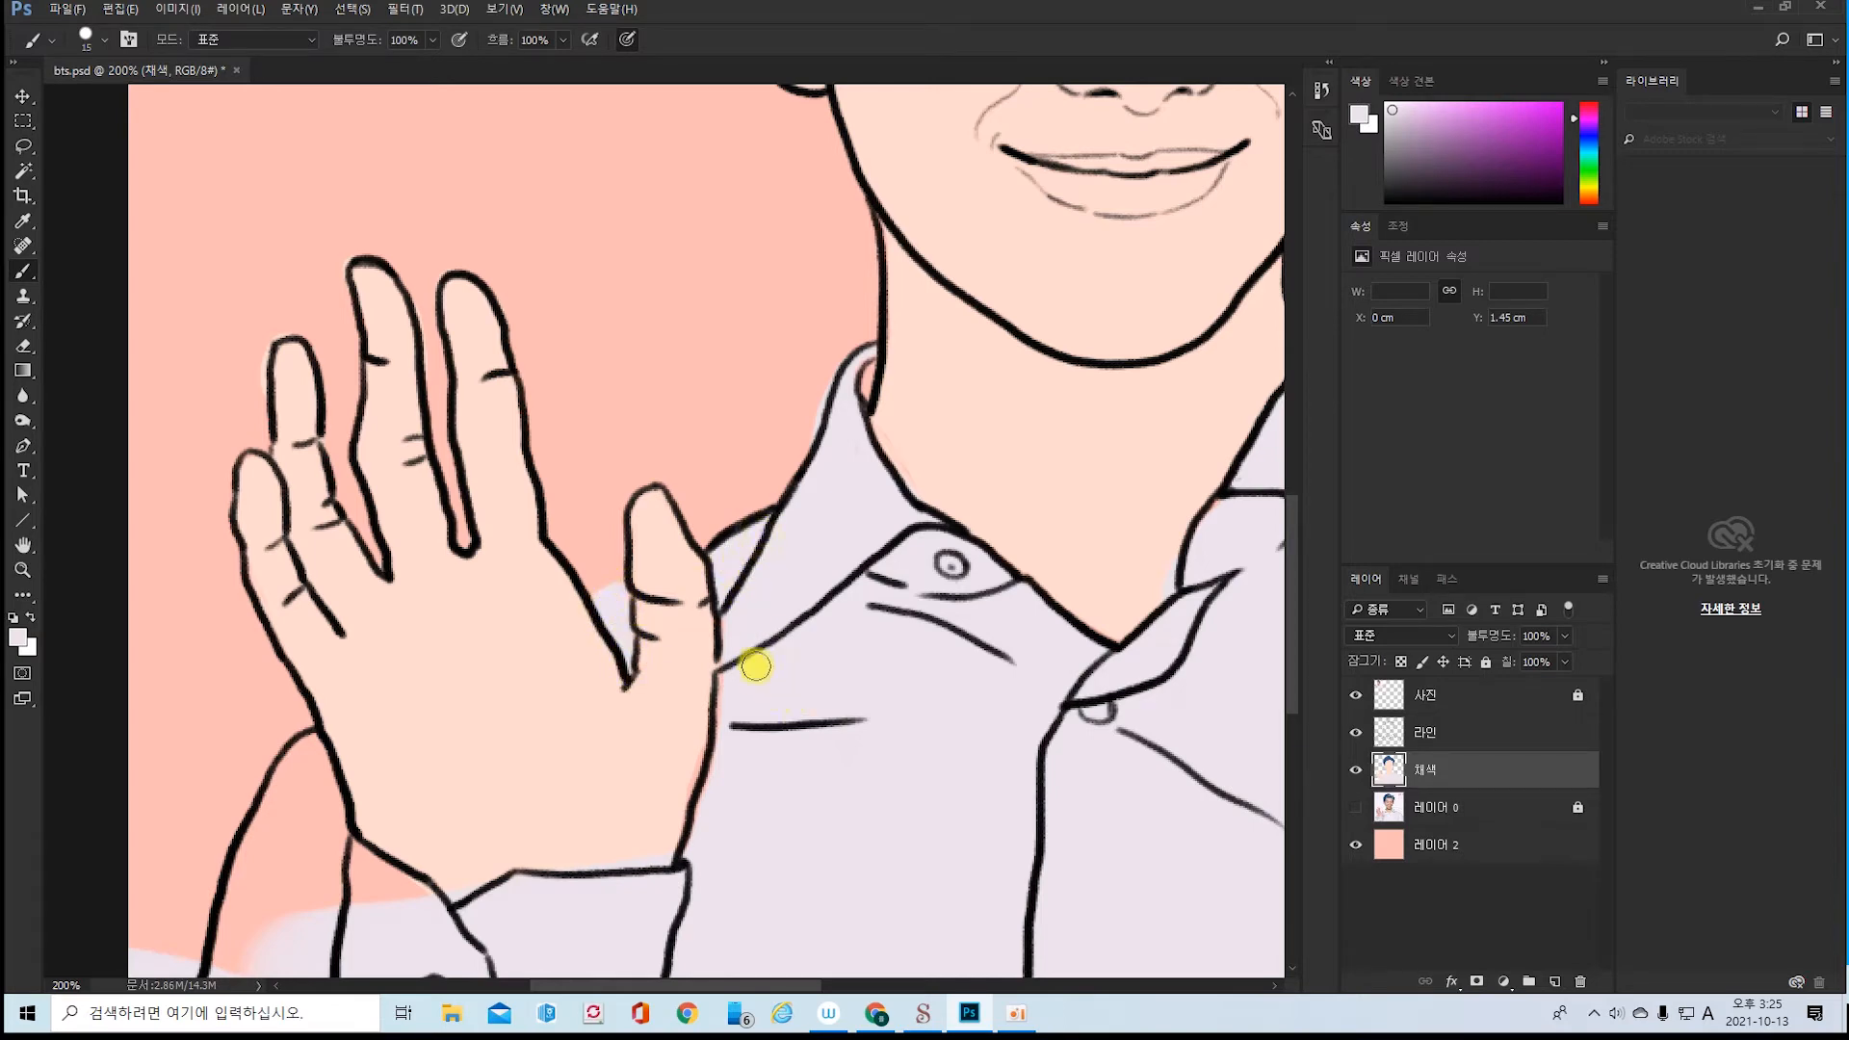
- Brush the shirt colour along the edges of the unfilled sleeve and cuff below the hand, Paint Bucket the interior and brush over the leftover seams
left_click_drag(729, 658, 692, 831)
left_click_drag(293, 915, 389, 719)
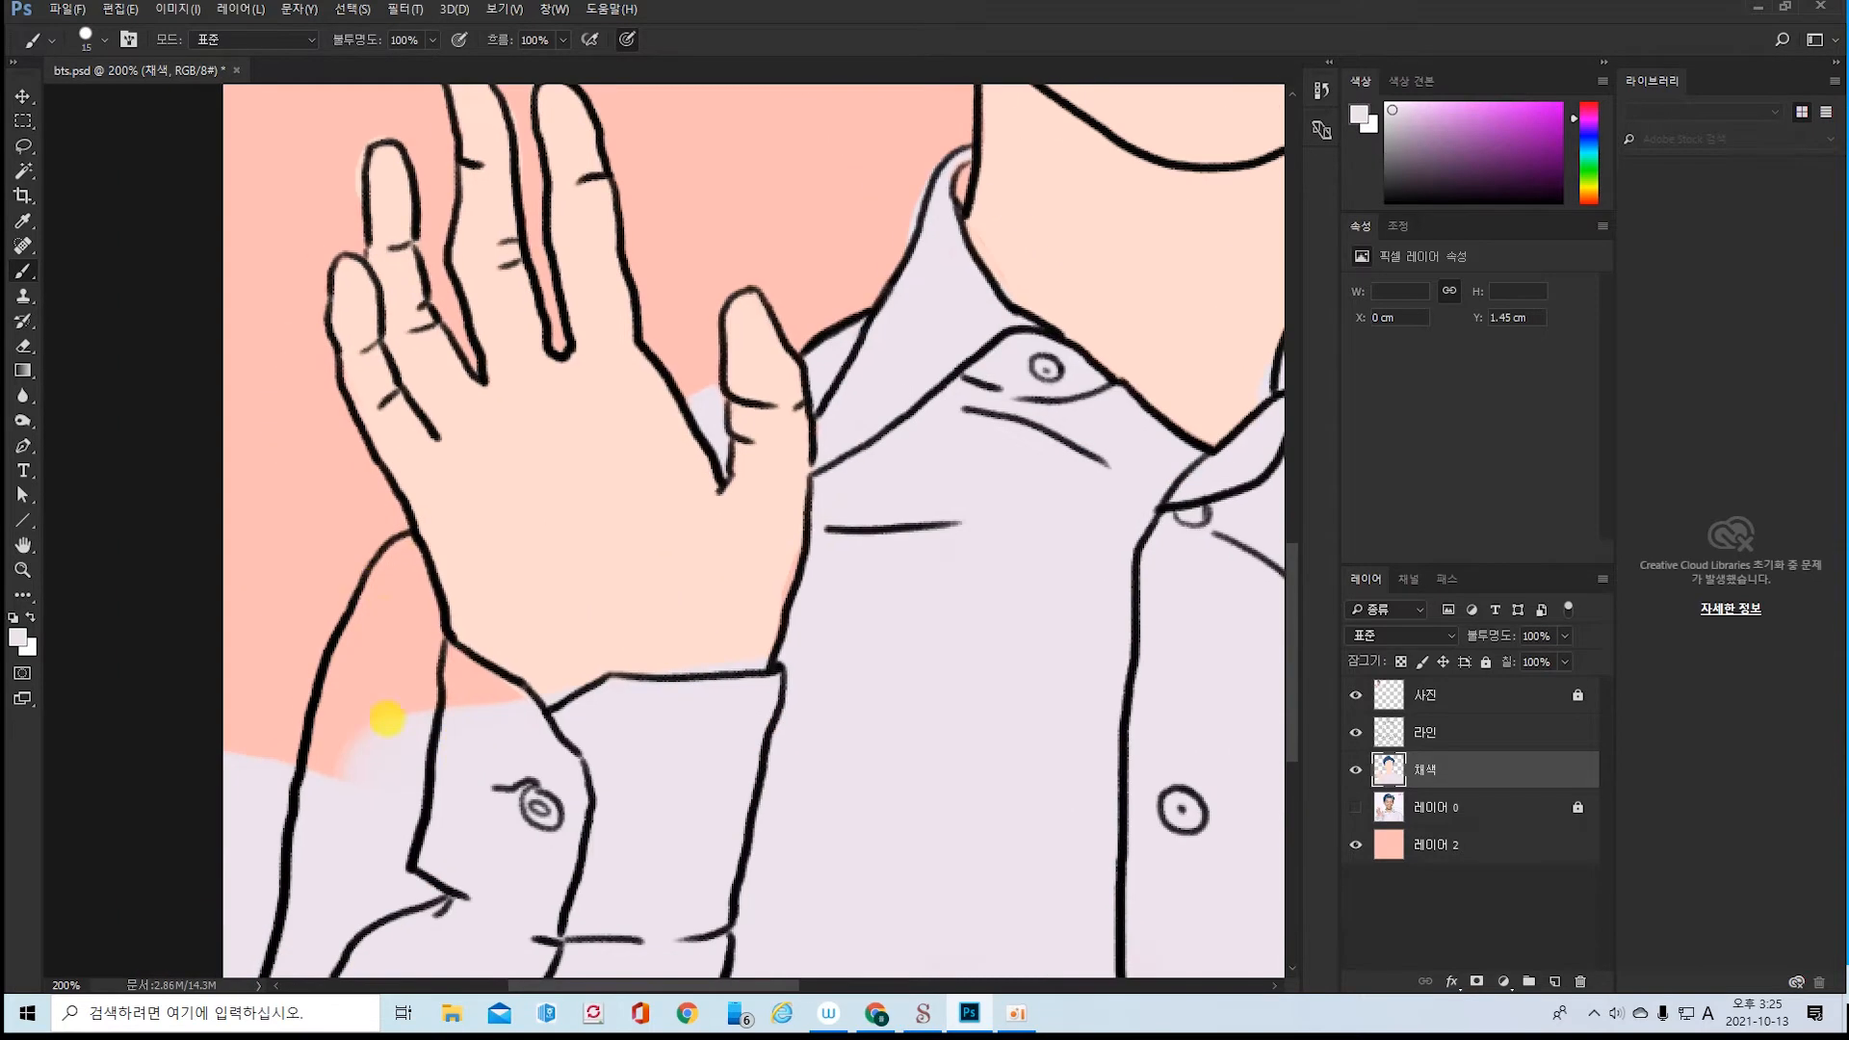
left_click_drag(404, 551, 329, 717)
mouse_move(366, 599)
left_mouse_down()
mouse_move(385, 649)
mouse_move(575, 757)
mouse_move(517, 709)
left_mouse_up()
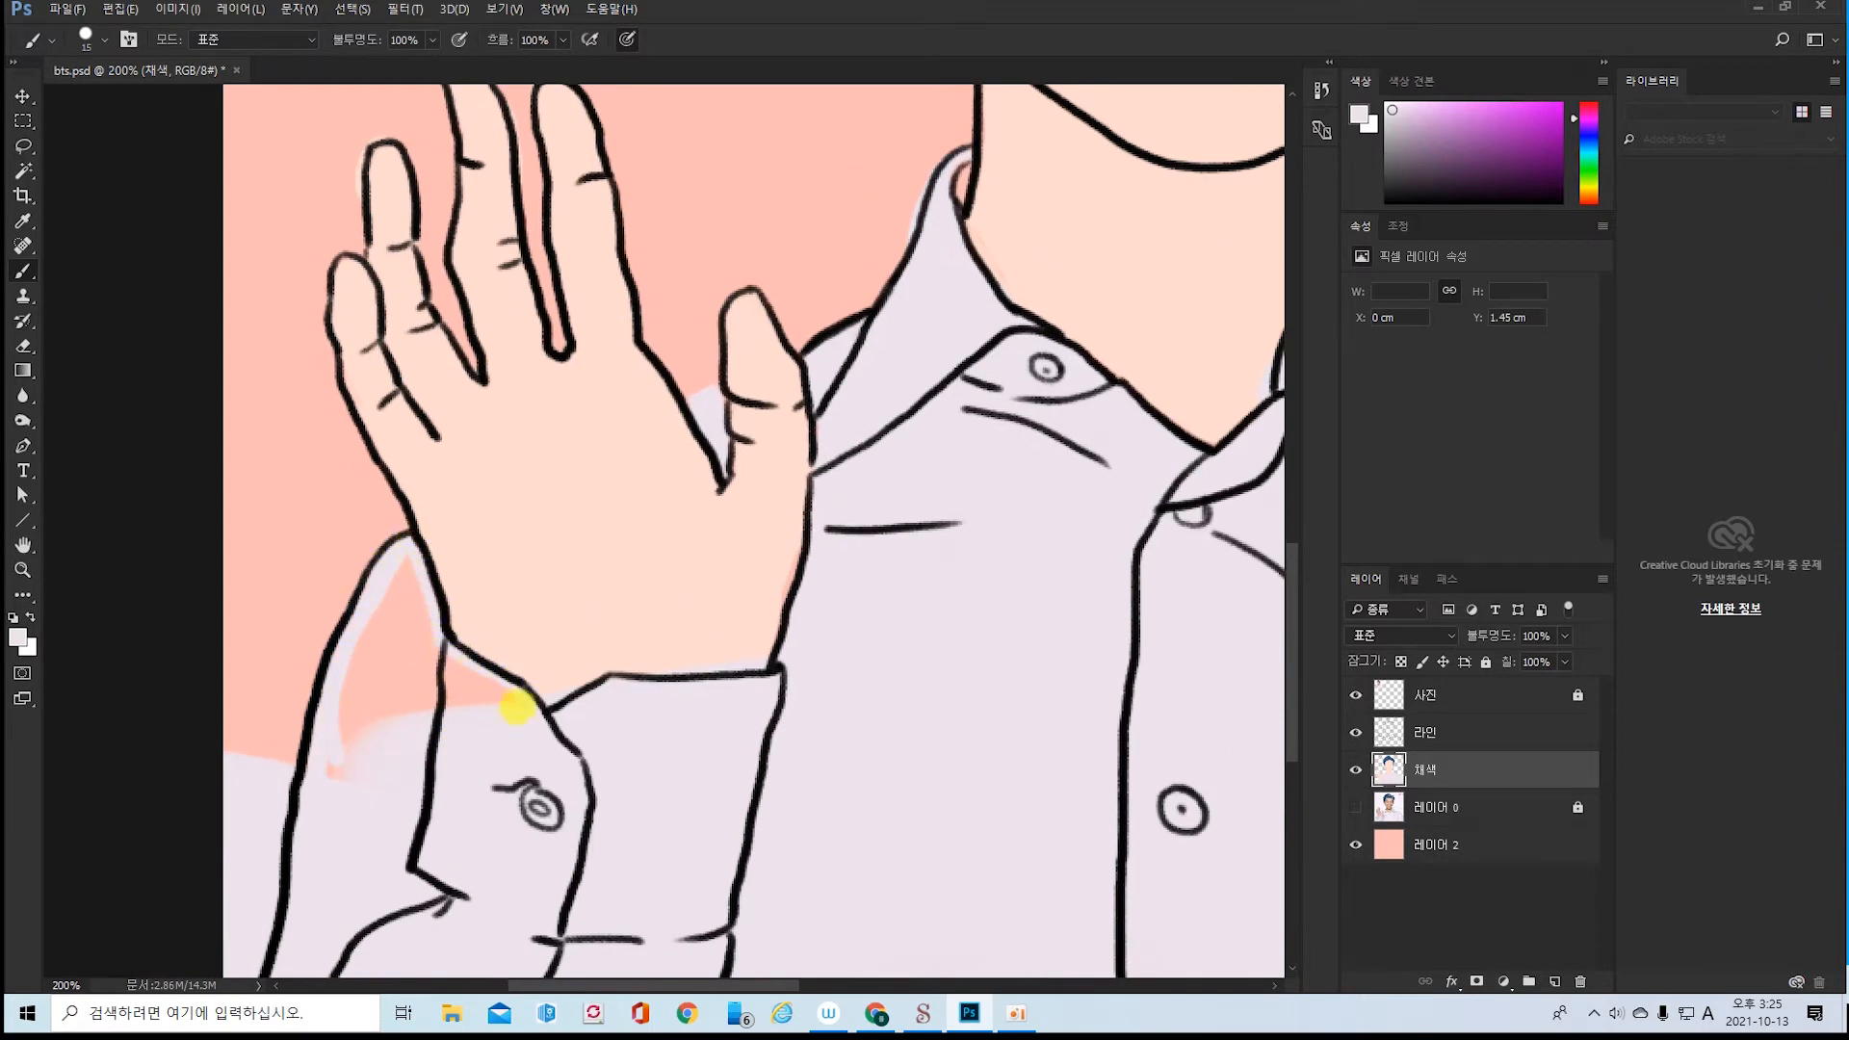
left_click(24, 376)
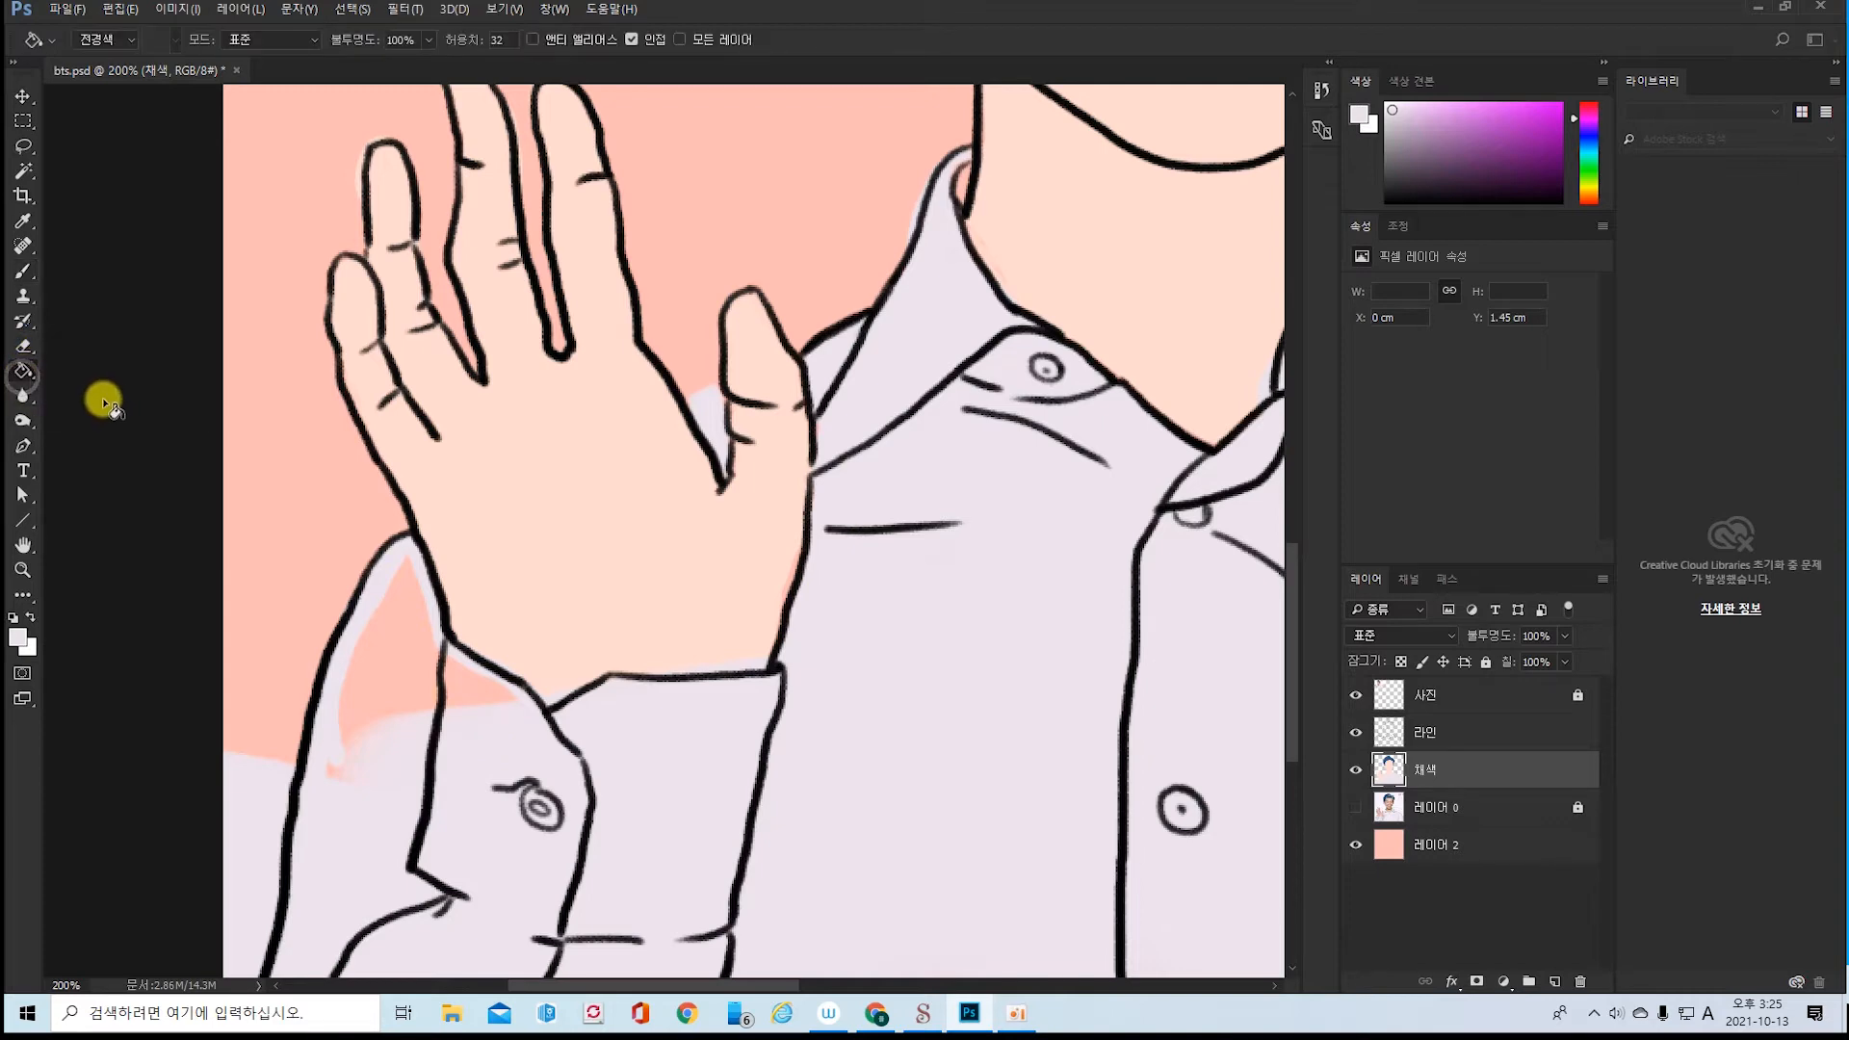
left_click(408, 674)
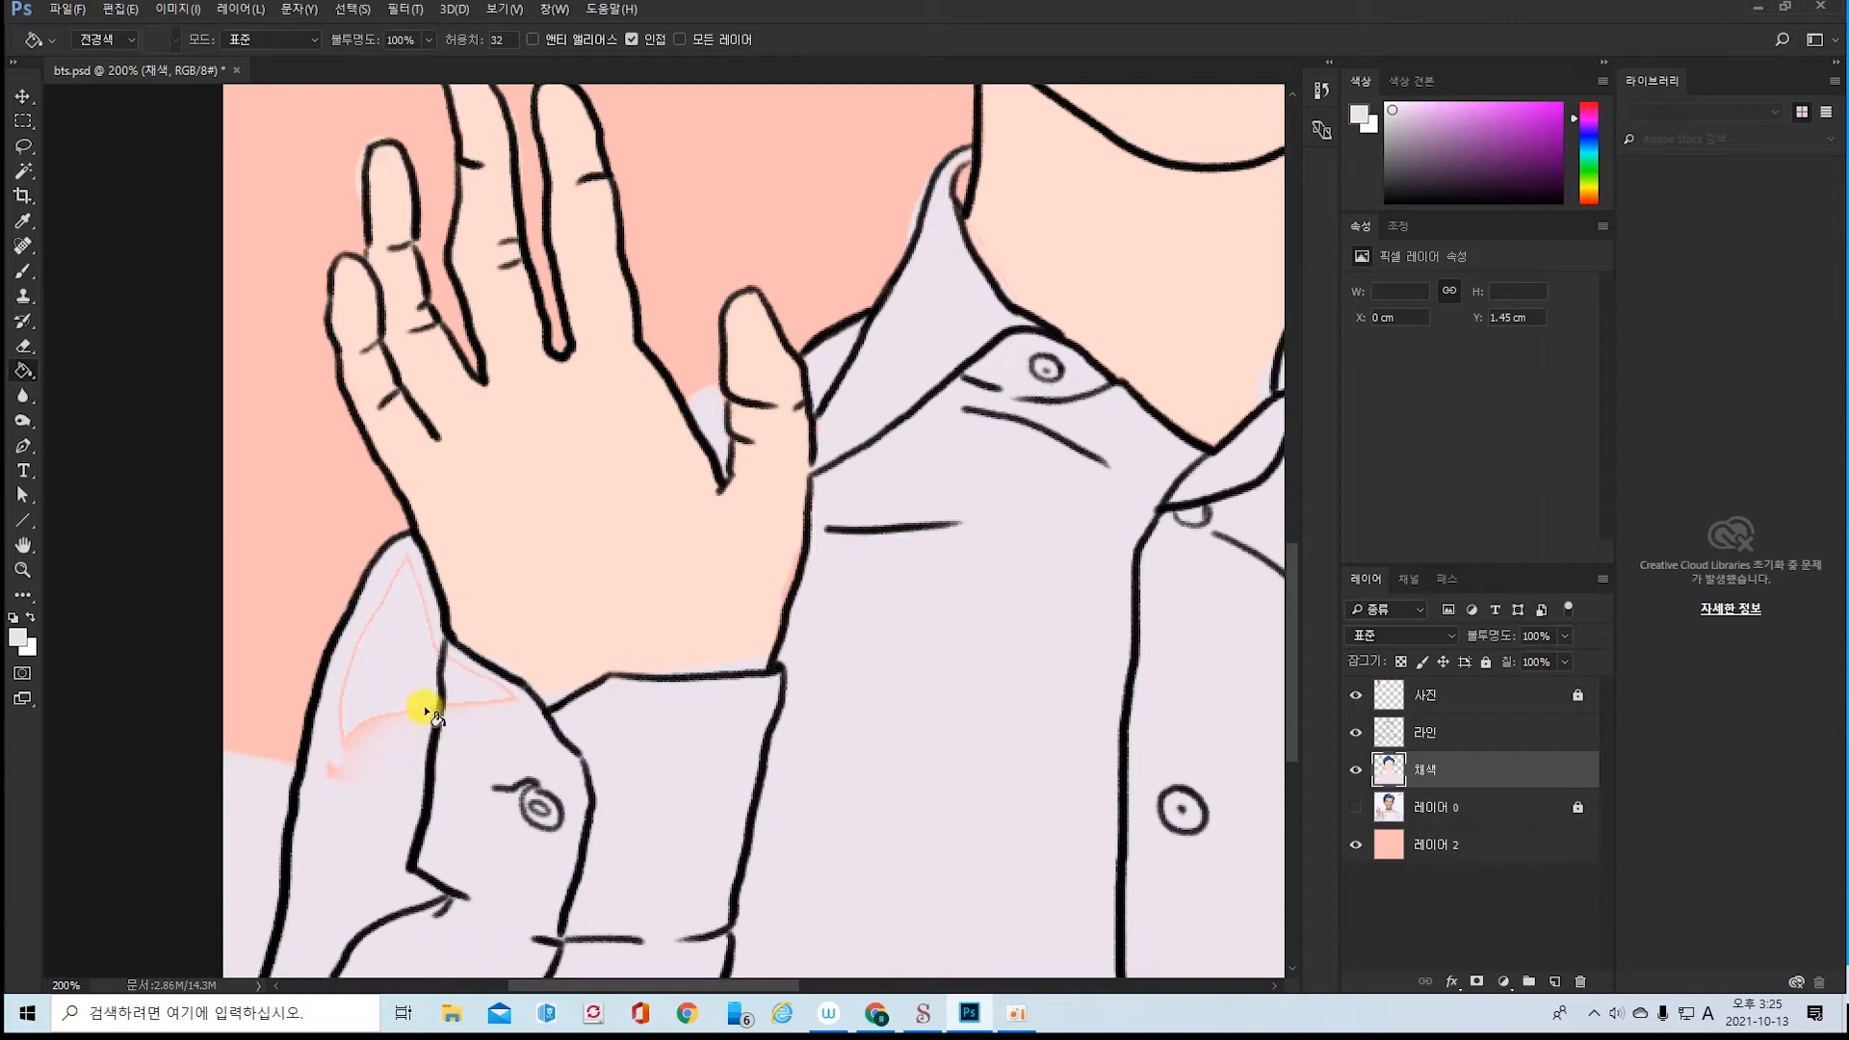
key("b")
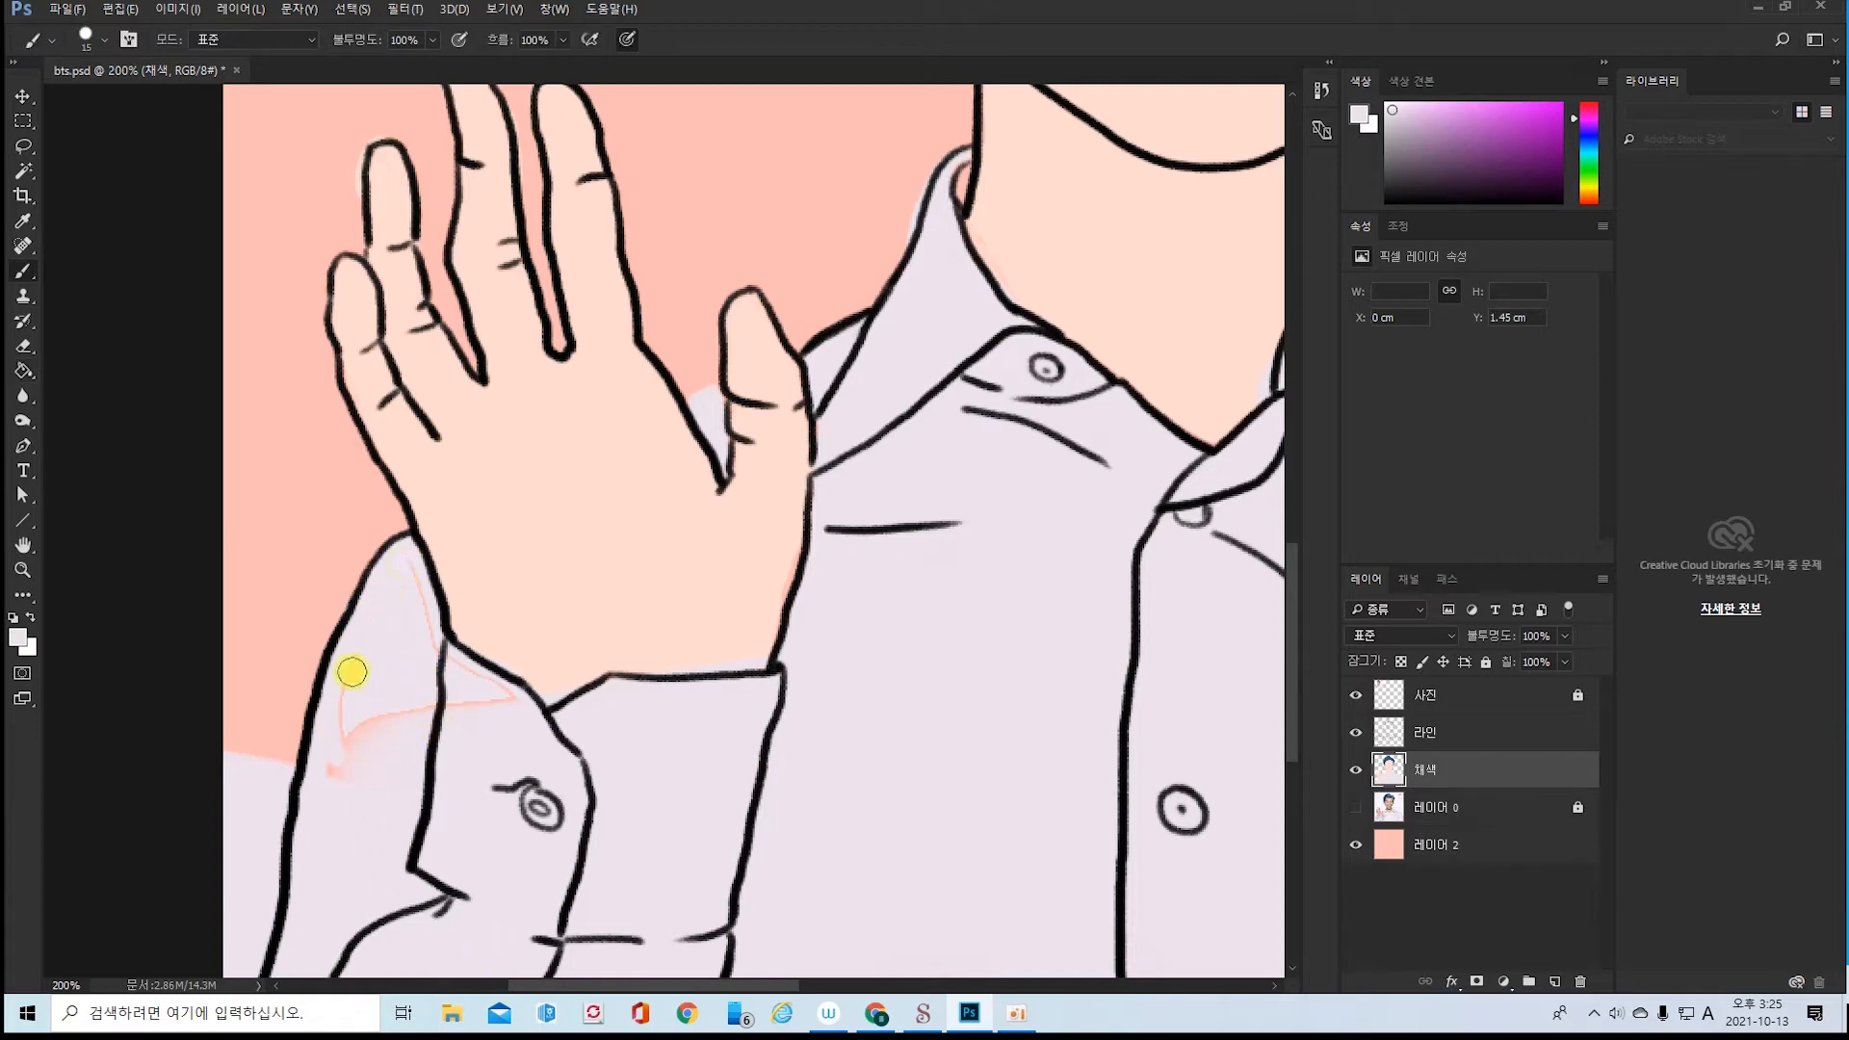
mouse_move(384, 714)
left_mouse_down()
mouse_move(518, 695)
mouse_move(481, 689)
mouse_move(424, 629)
left_mouse_up()
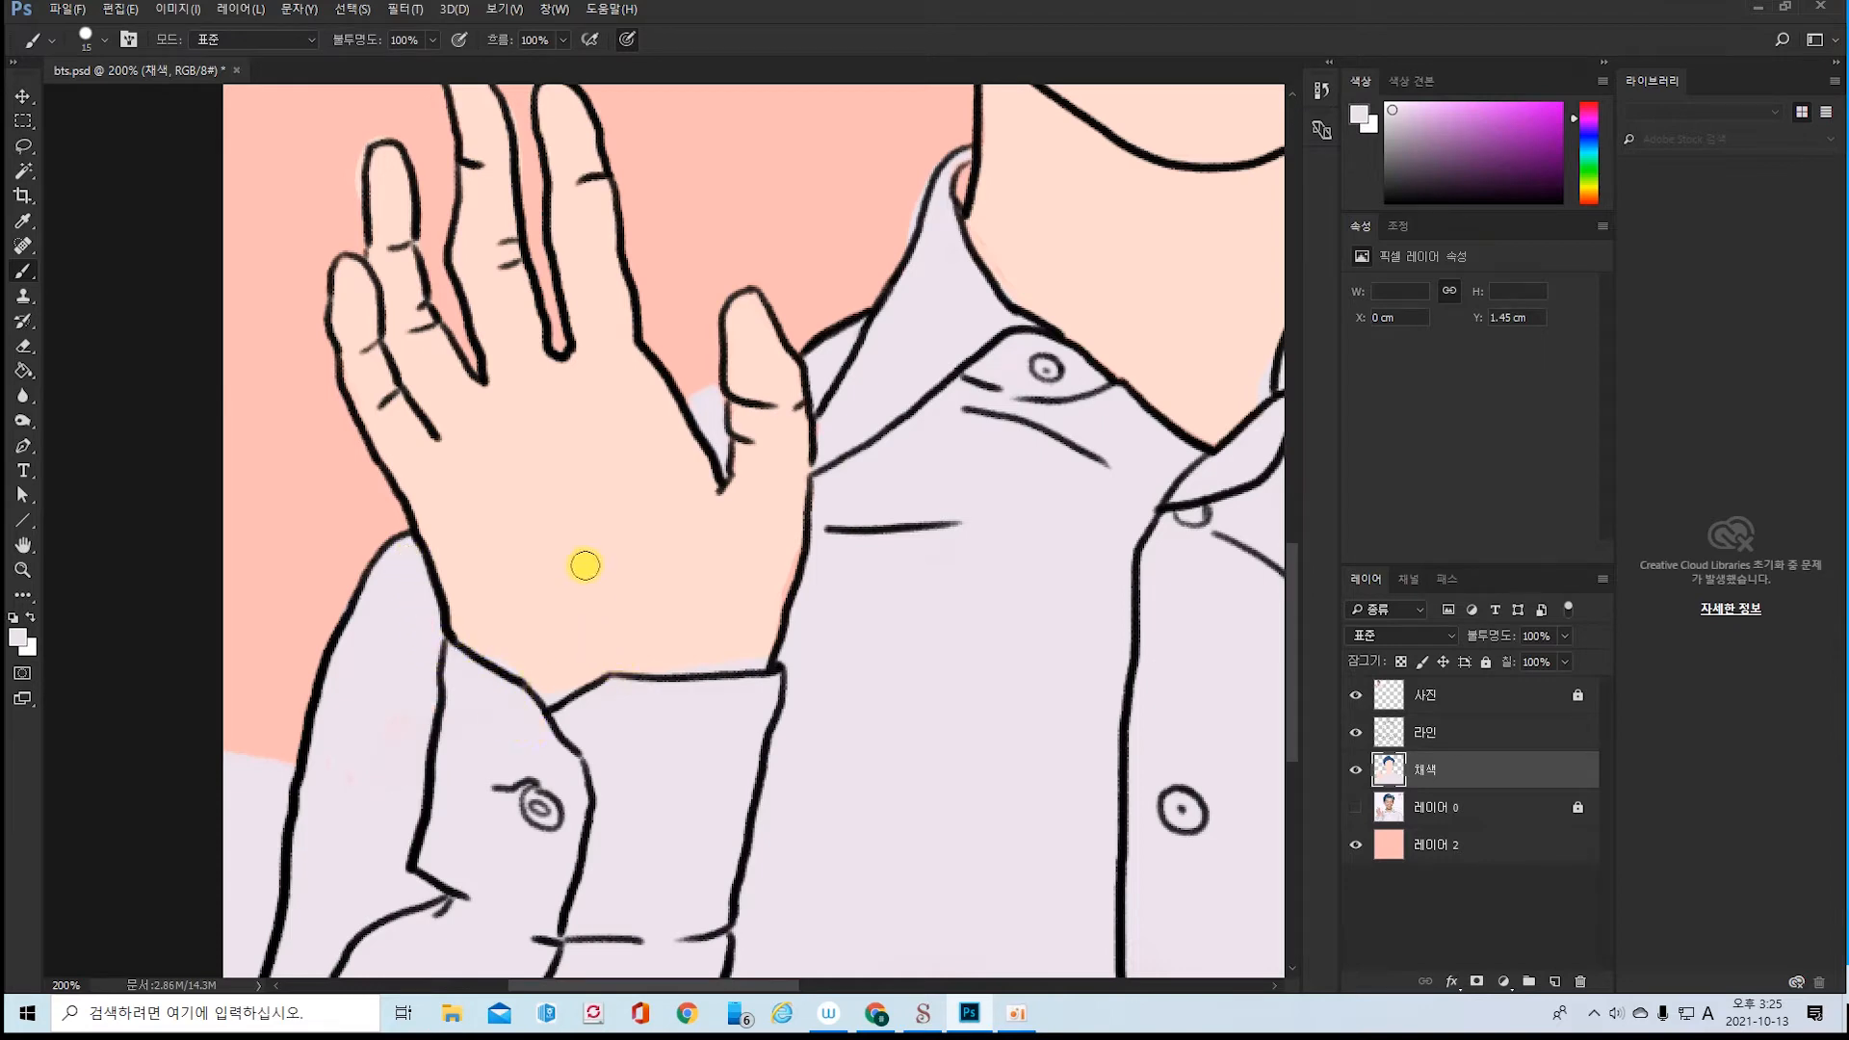
- Sample the skin colour to touch up the wrist edge, and resample the pale shirt colour to smooth the sleeve with the 15 px brush
key("i")
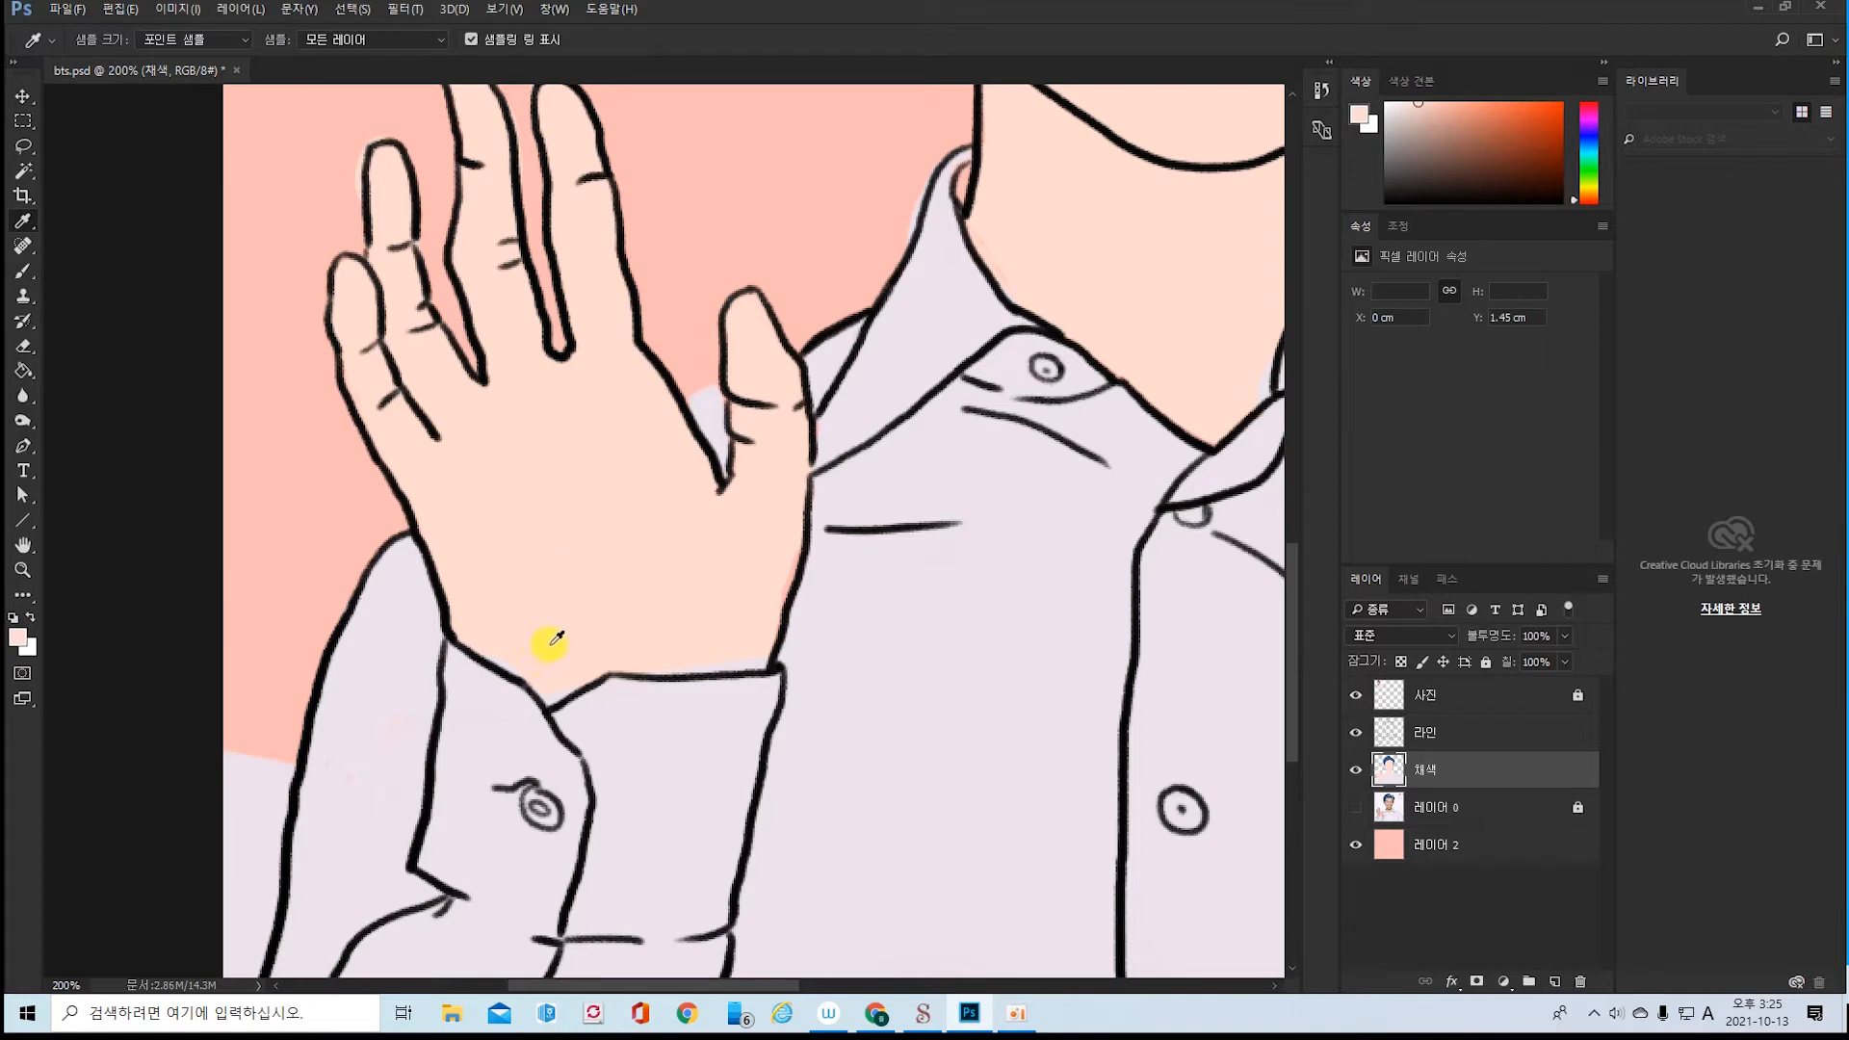
key("b")
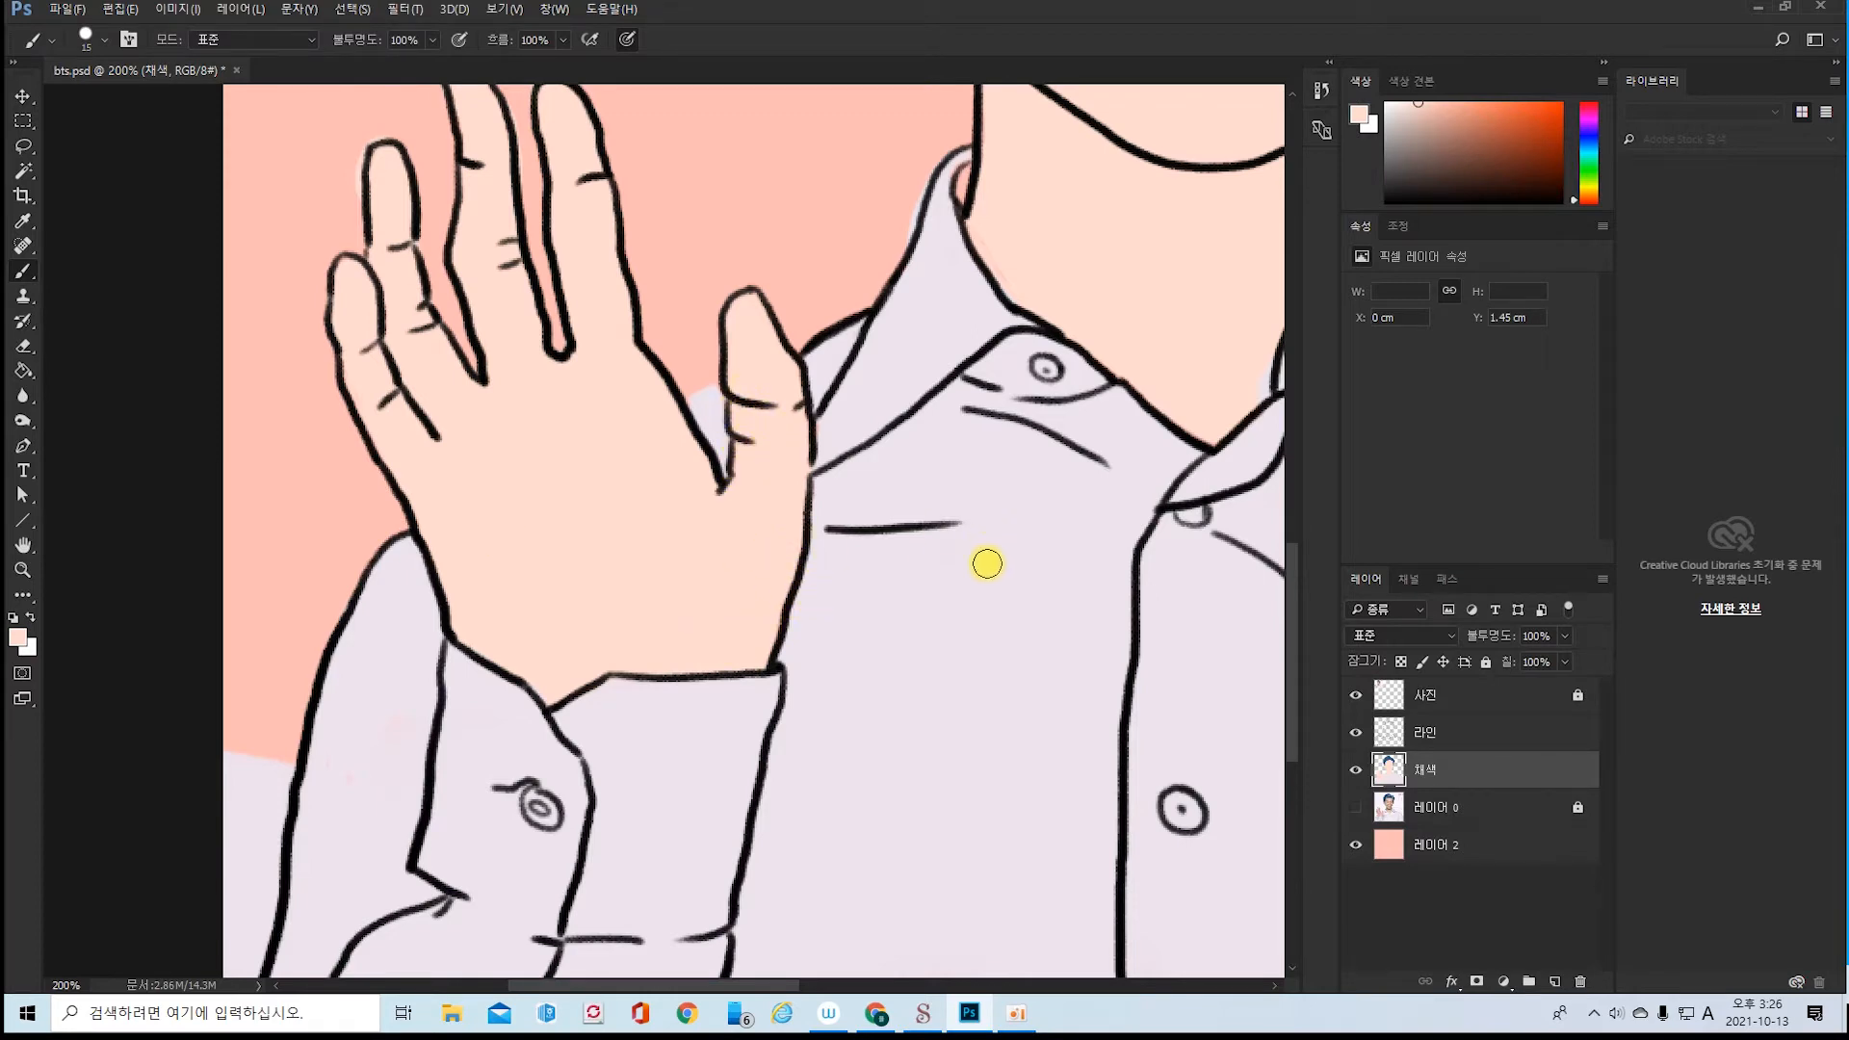
key("i")
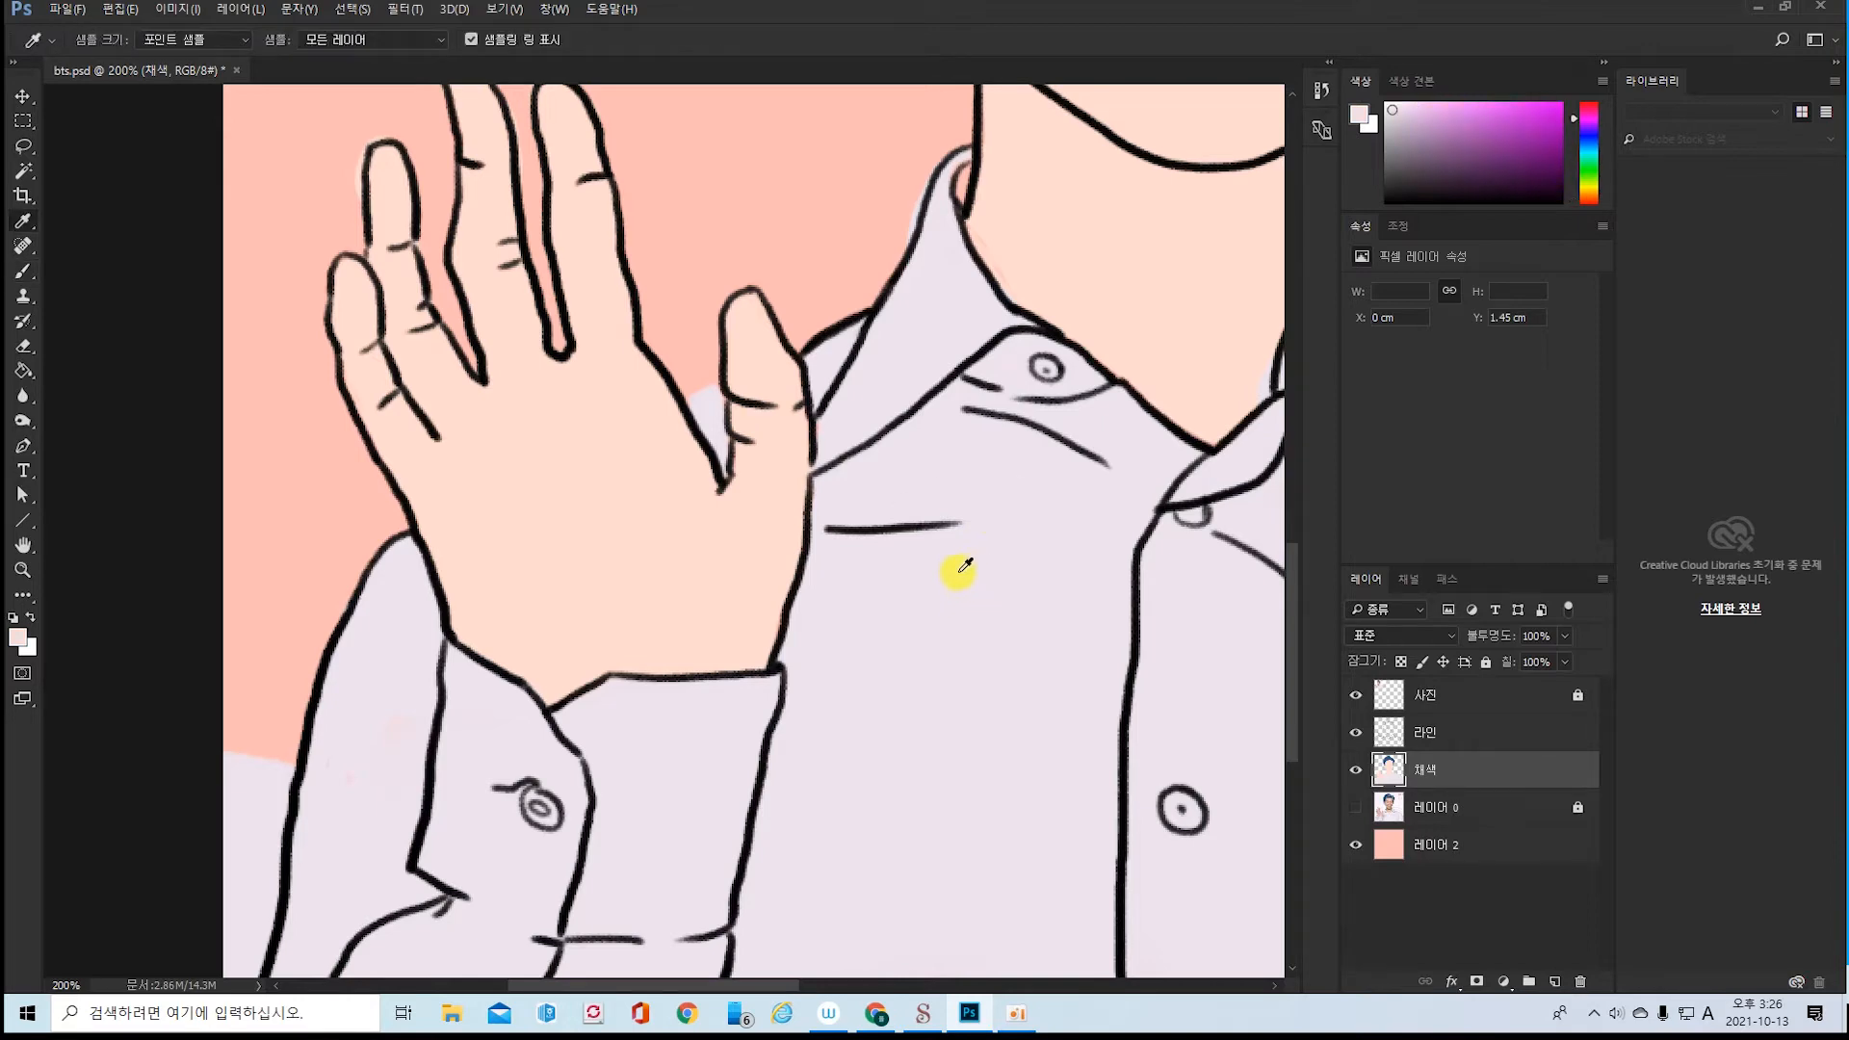
key("b")
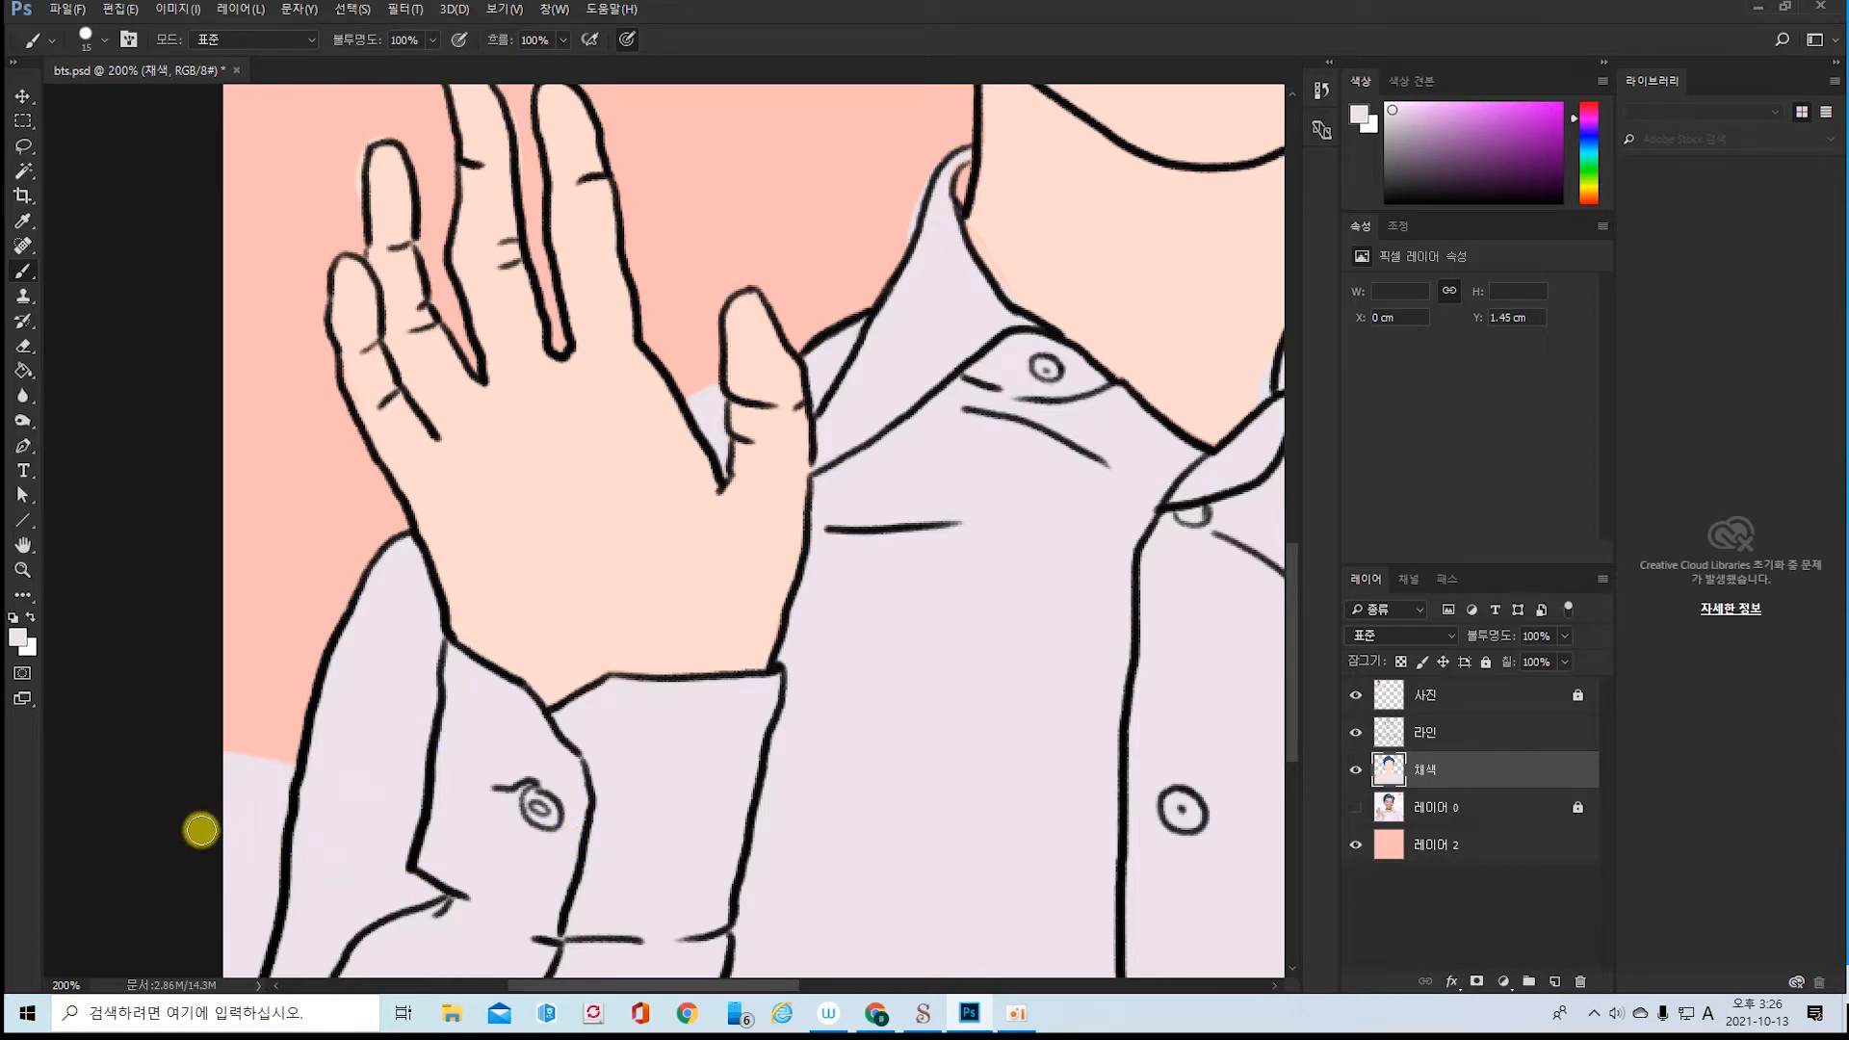
- Erase the shirt colour spilling outside the raised arm's sleeve at the canvas edge, enlarging the eraser to 35 px
key("e")
mouse_move(232, 748)
left_mouse_down()
mouse_move(257, 890)
mouse_move(239, 738)
mouse_move(251, 825)
left_mouse_up()
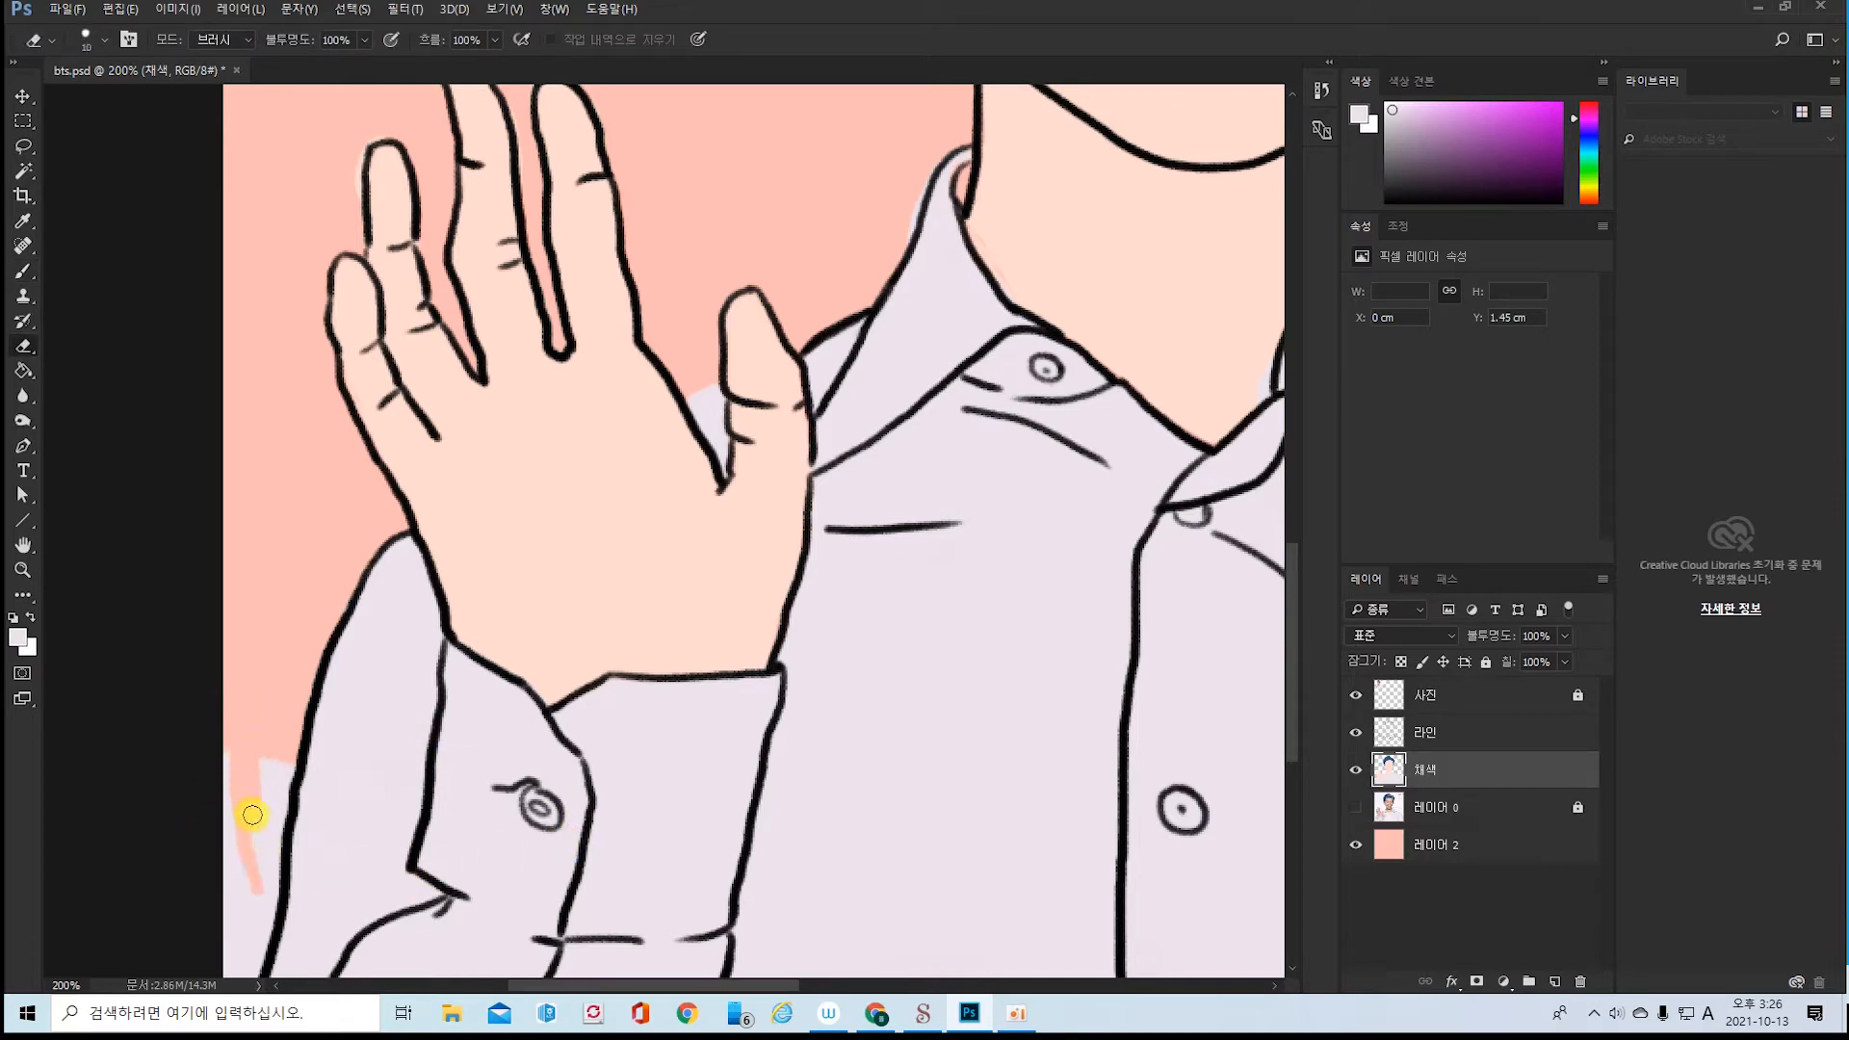
left_click_drag(282, 757, 279, 900)
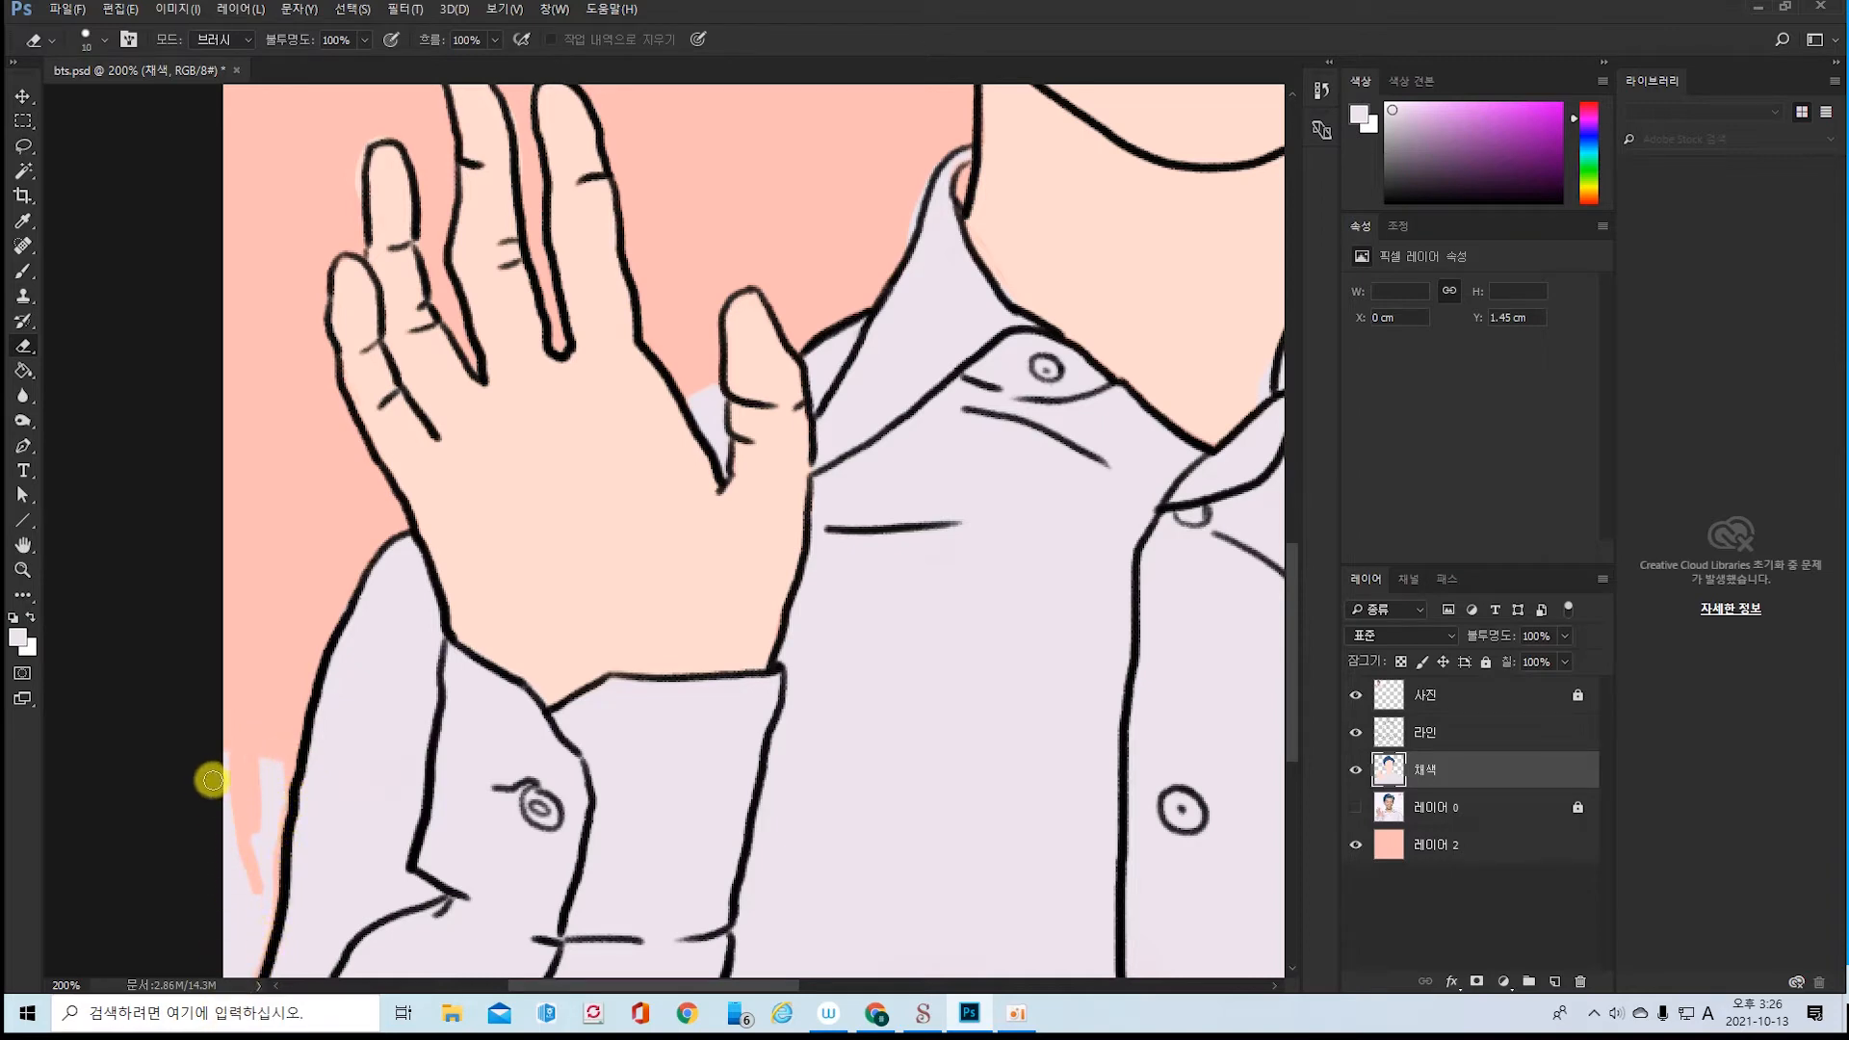
key("]")
key("]")
key("]")
key("]")
key("]")
left_click_drag(229, 754, 212, 933)
mouse_move(256, 734)
left_mouse_down()
mouse_move(245, 900)
mouse_move(267, 745)
mouse_move(278, 789)
mouse_move(245, 968)
left_mouse_up()
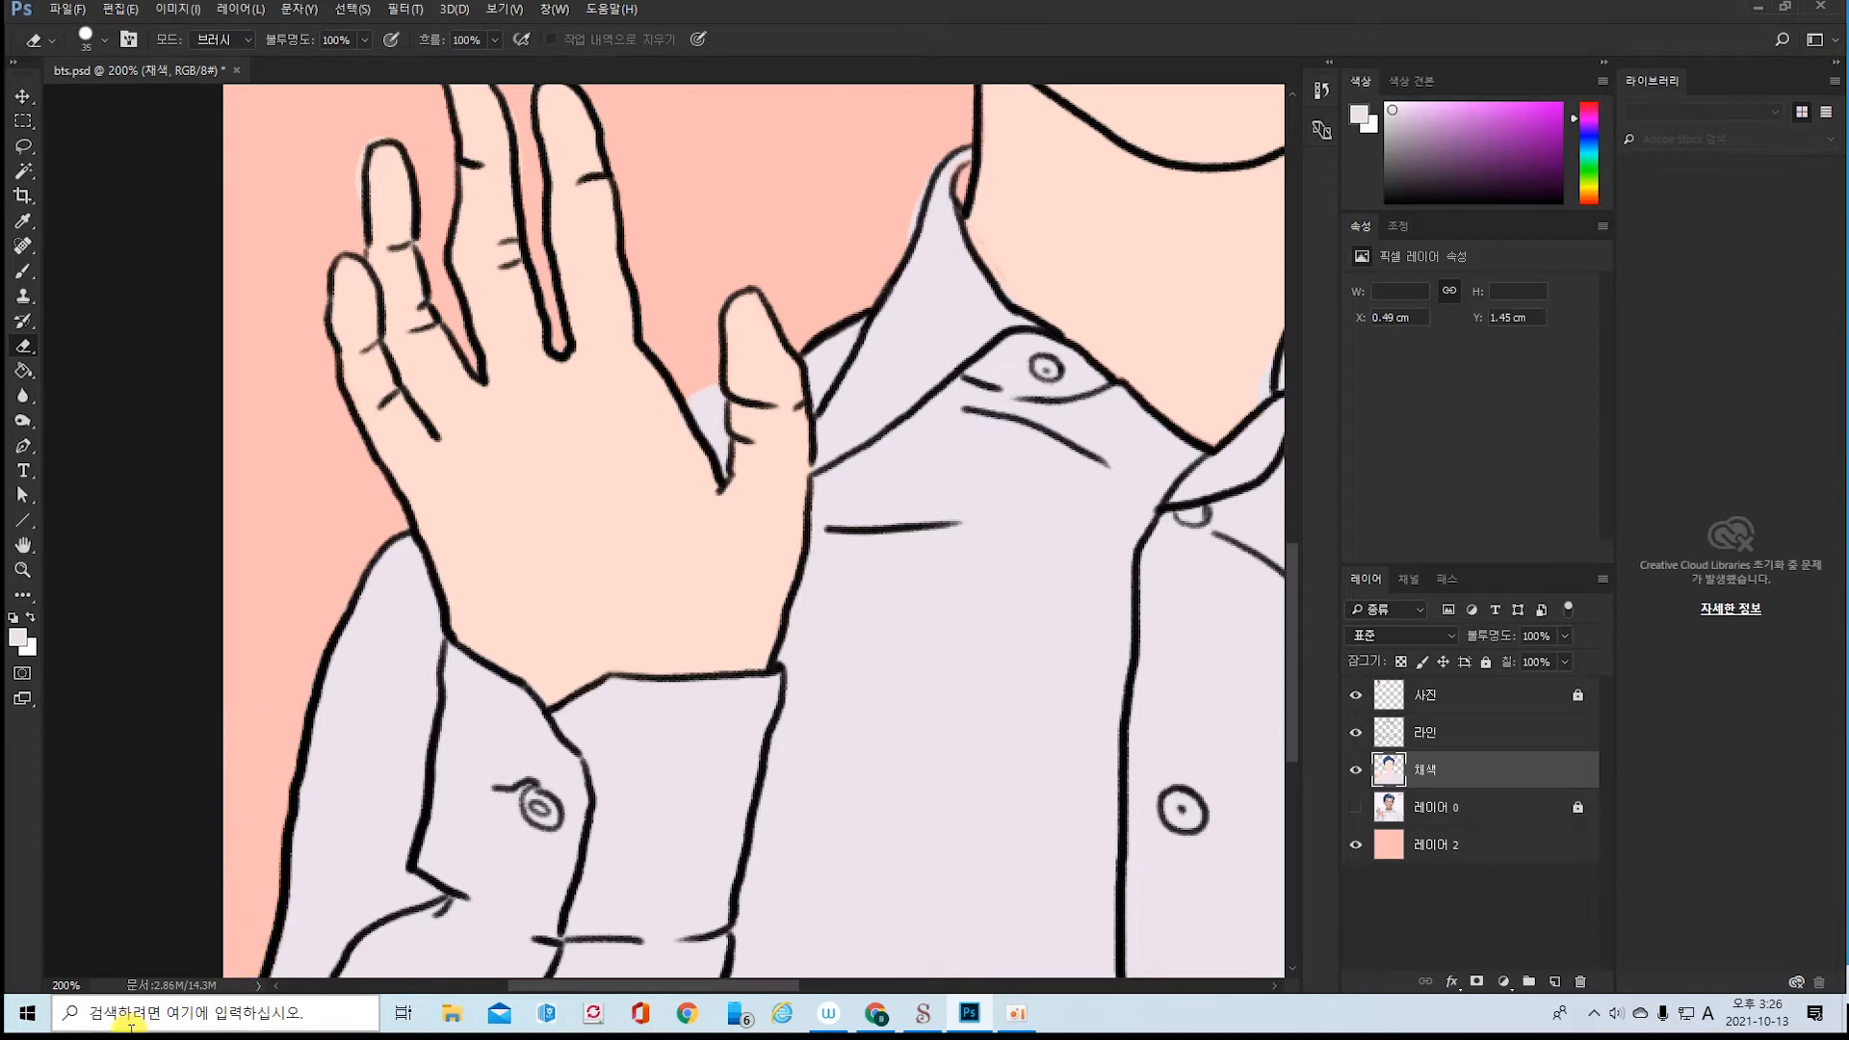
- Check the whole portrait for unpainted areas and zoom in to 300% on the unfilled shirt collar below the ear on the viewer's right
key("ctrl+minus")
key("ctrl+minus")
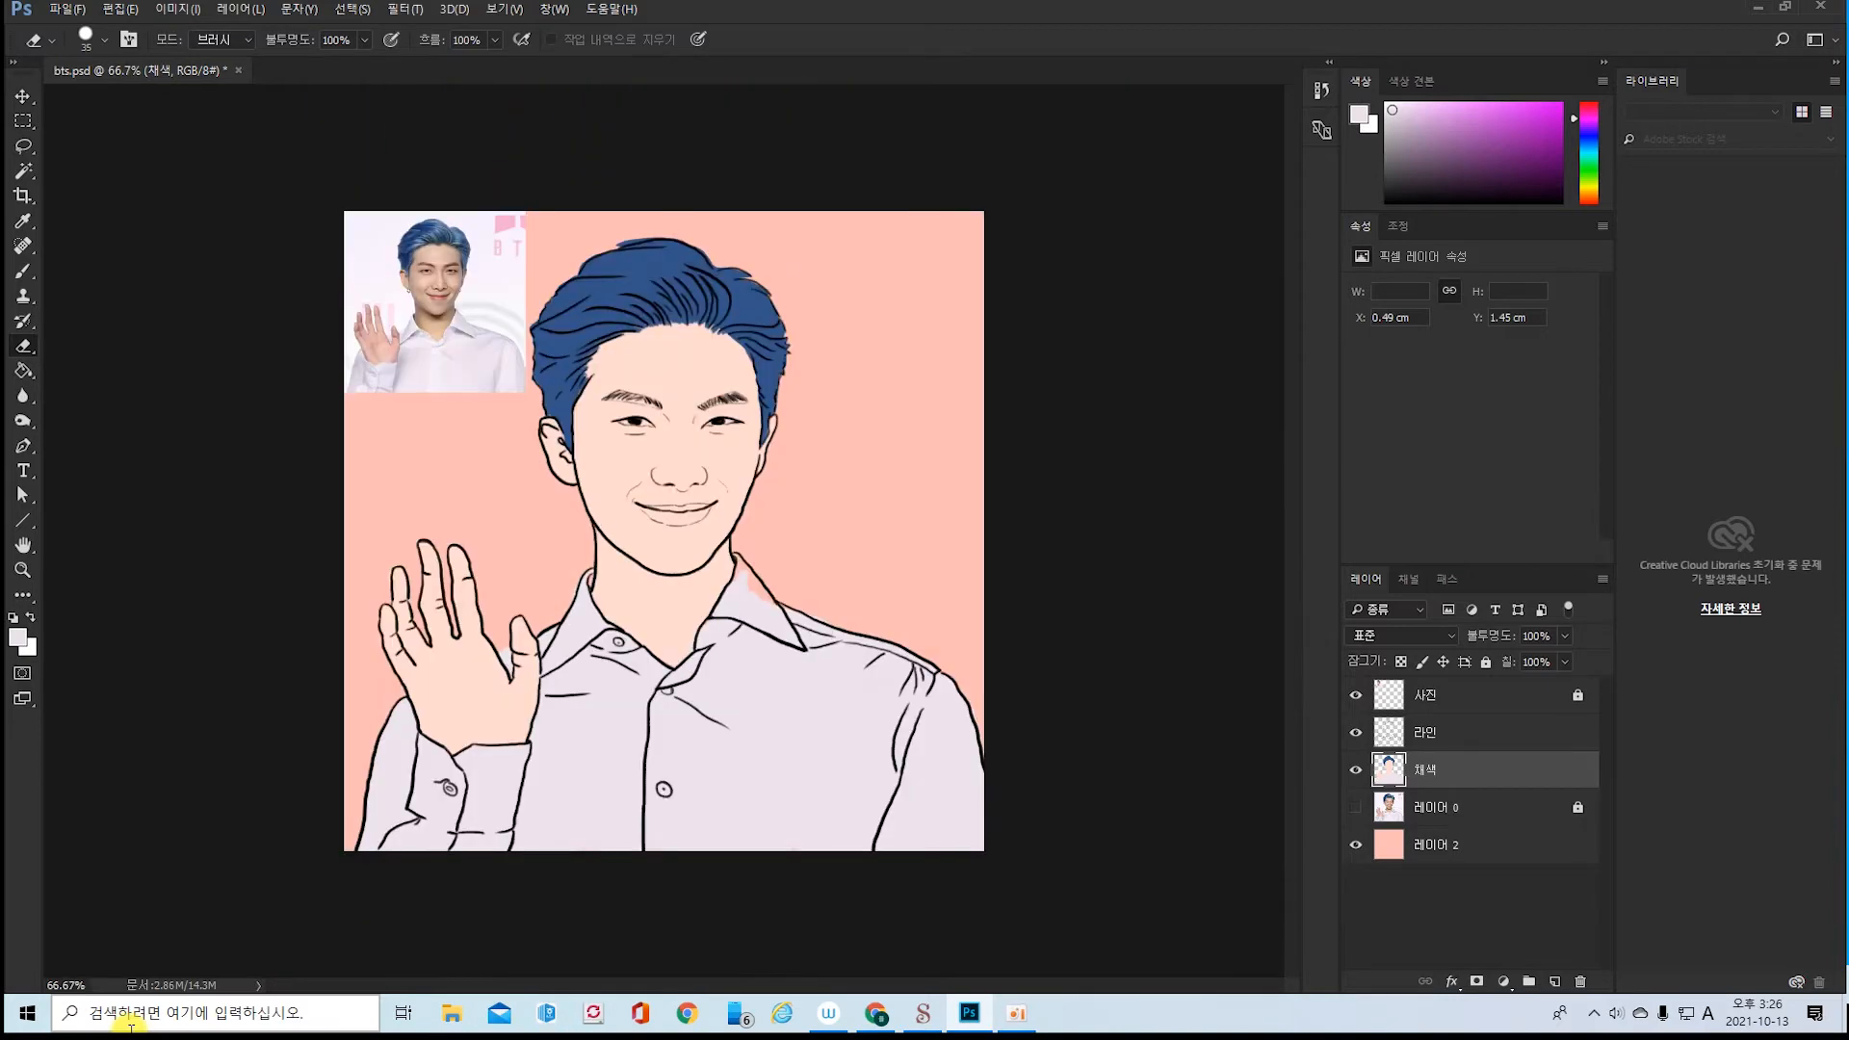
key("ctrl+plus")
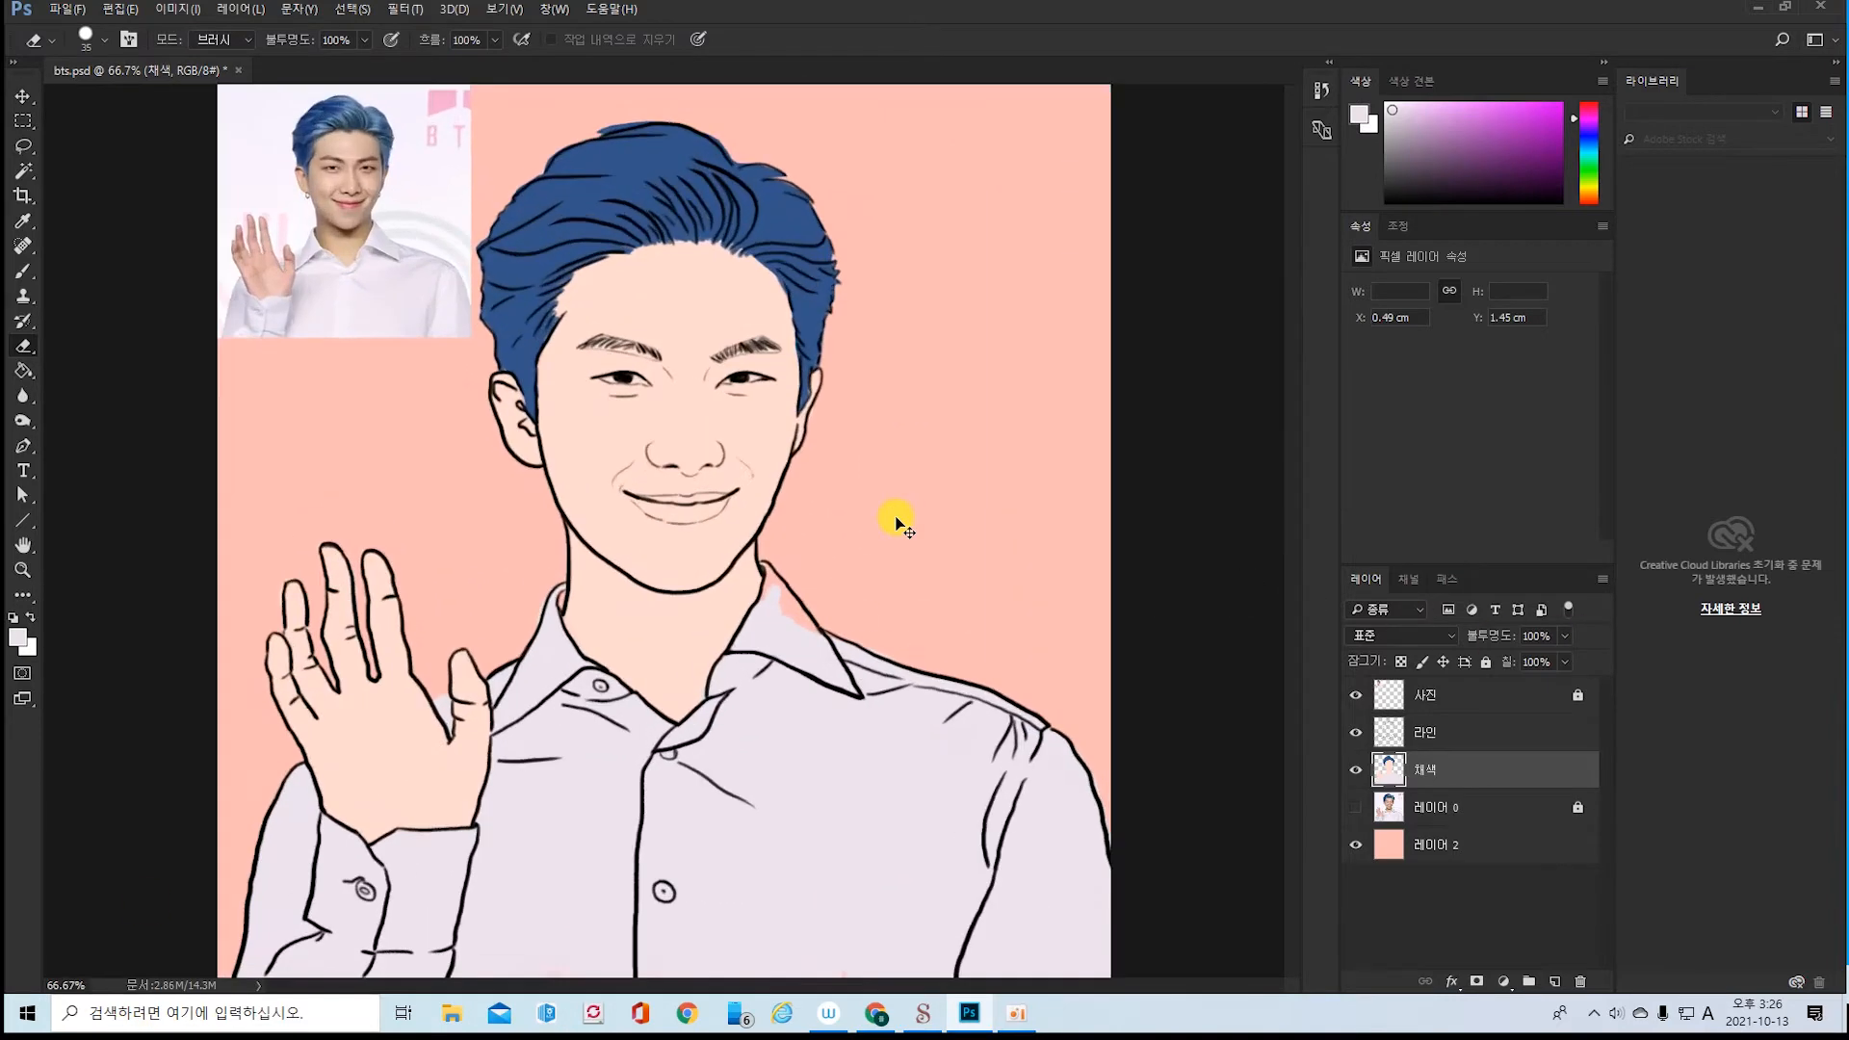
key("ctrl+plus")
key("ctrl+plus")
key("ctrl+plus")
left_click_drag(1036, 870, 840, 869)
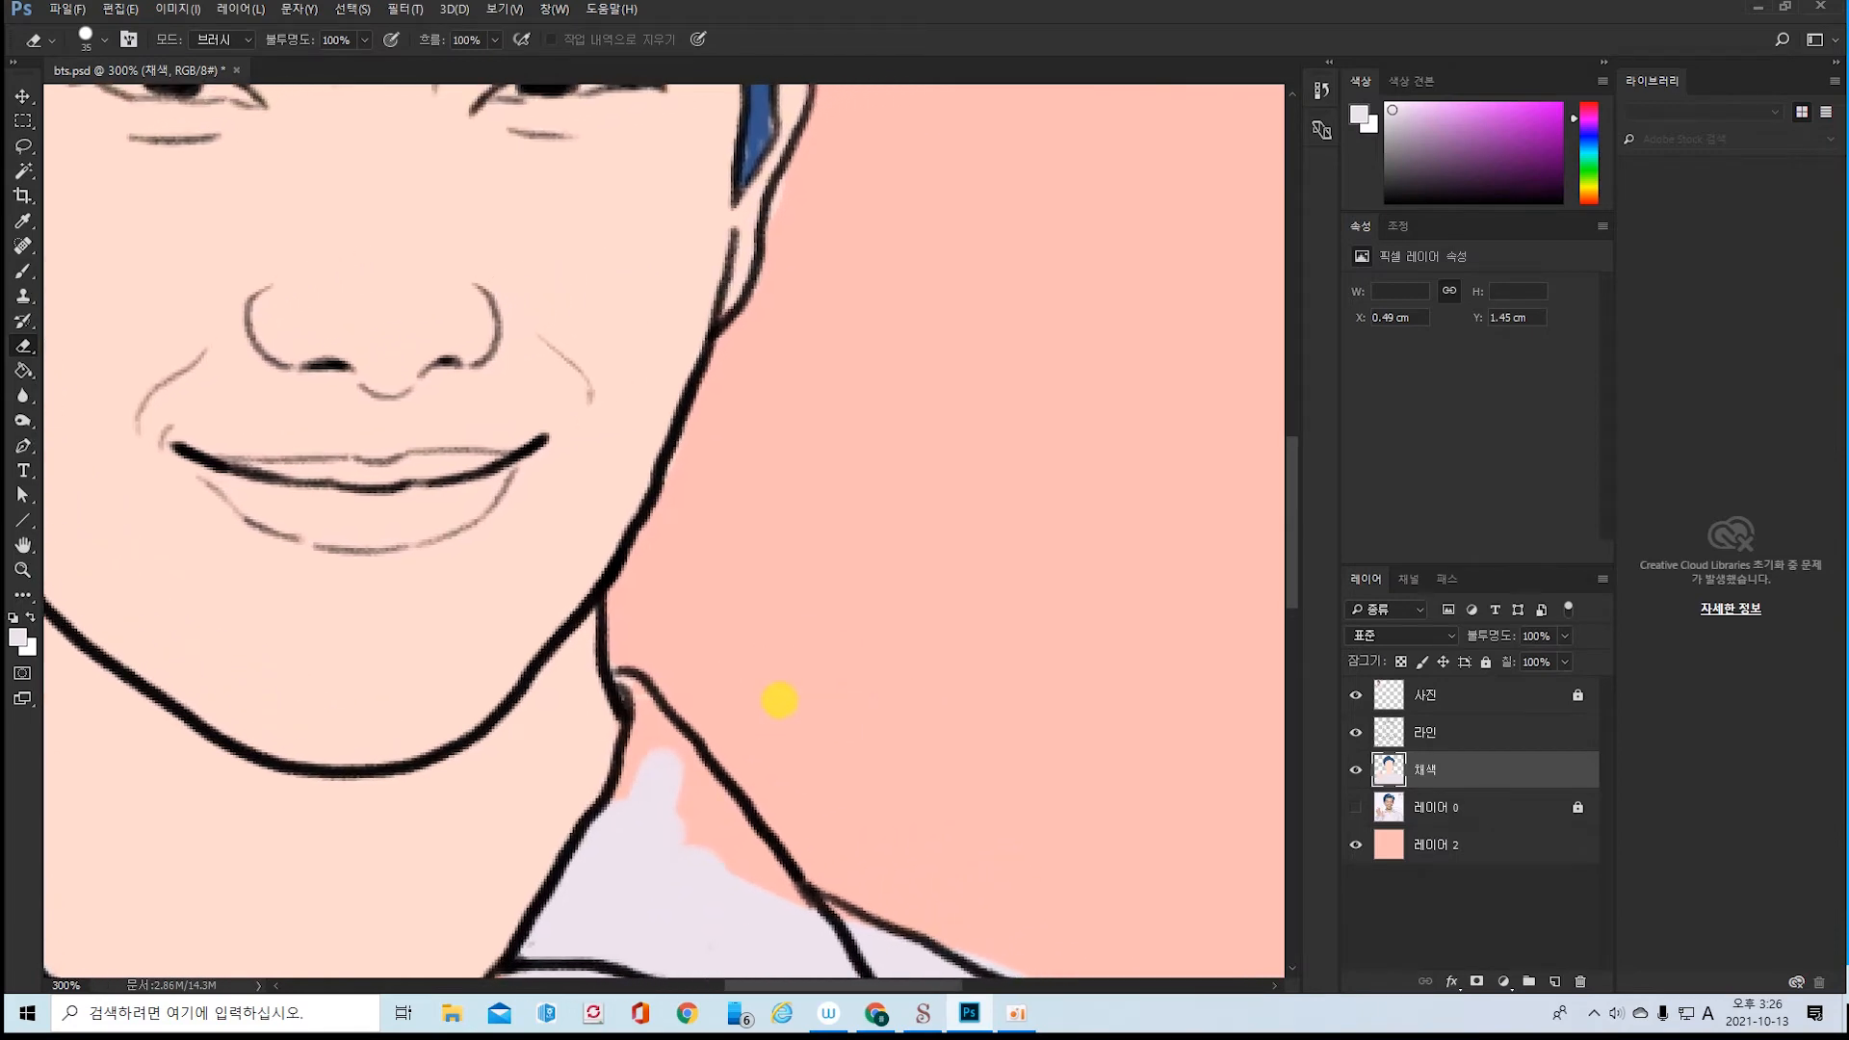
key("bracketleft")
key("bracketleft")
key("bracketleft")
mouse_move(626, 695)
left_mouse_down()
mouse_move(678, 735)
mouse_move(592, 725)
mouse_move(615, 764)
mouse_move(626, 684)
left_mouse_up()
right_click(626, 684)
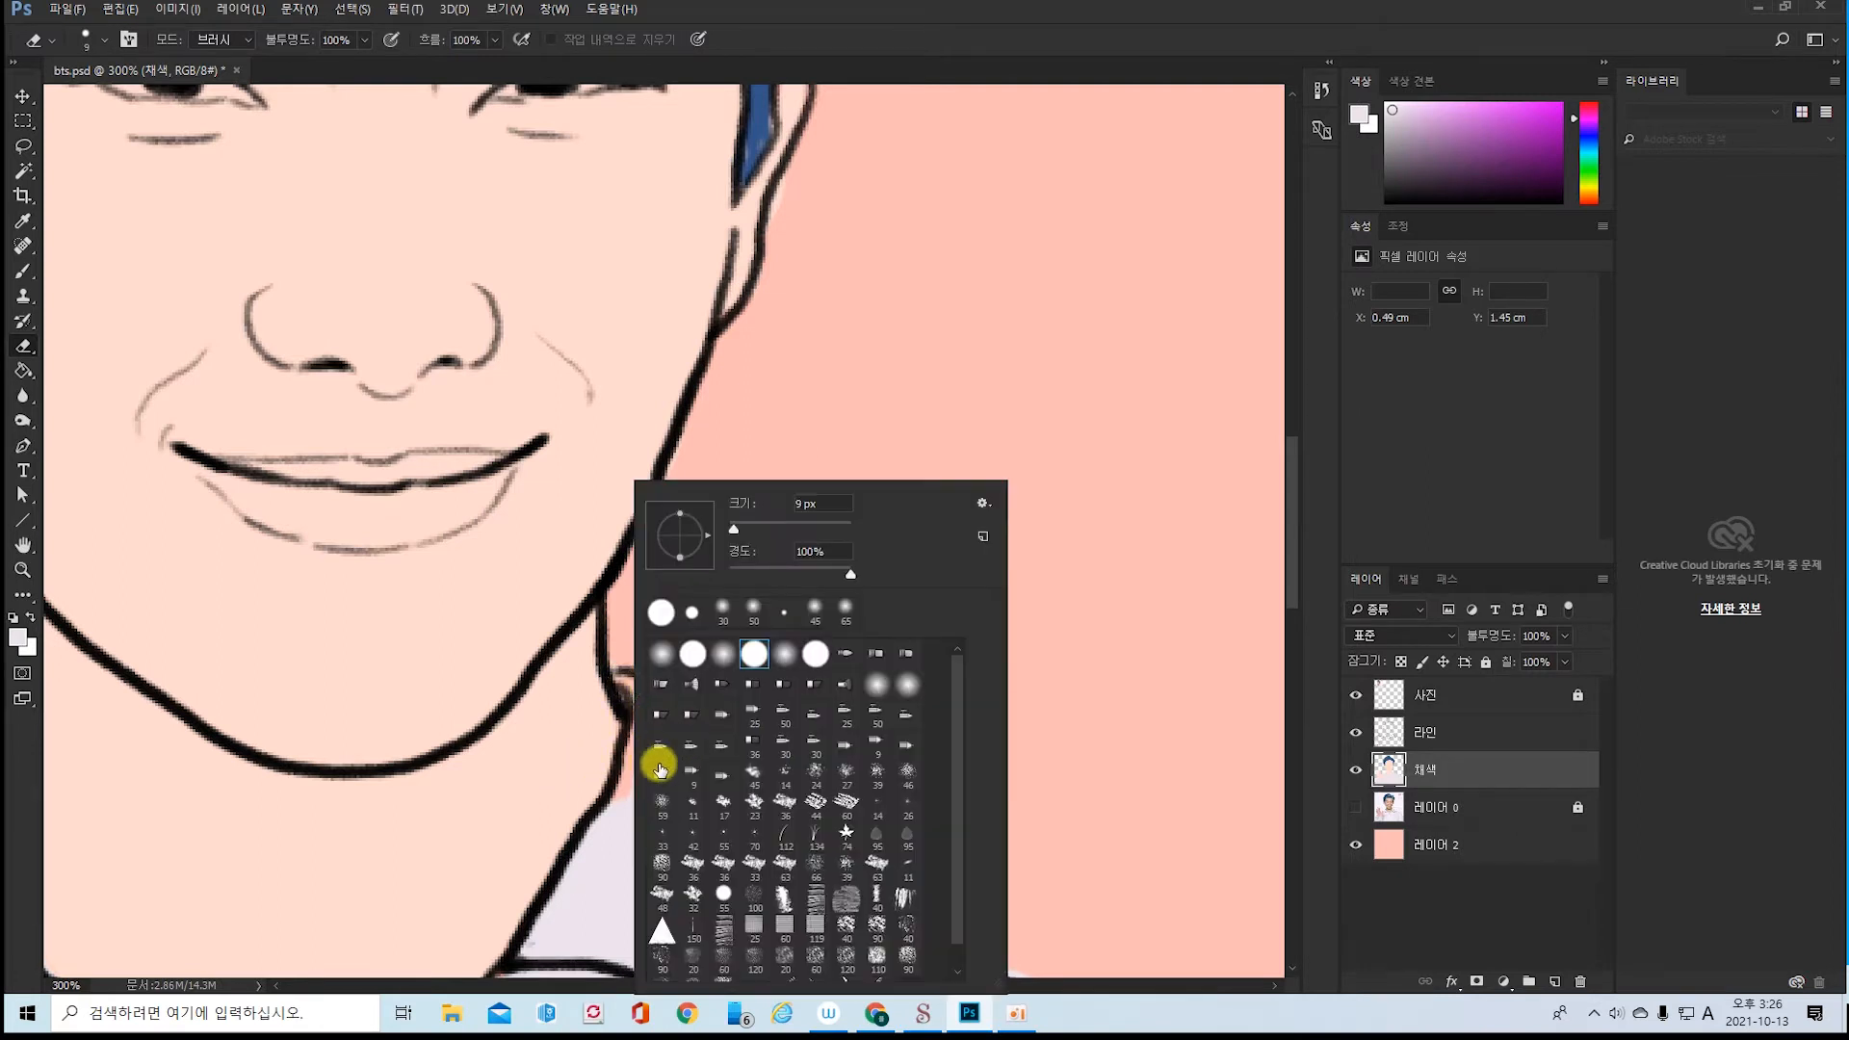
left_click(615, 875)
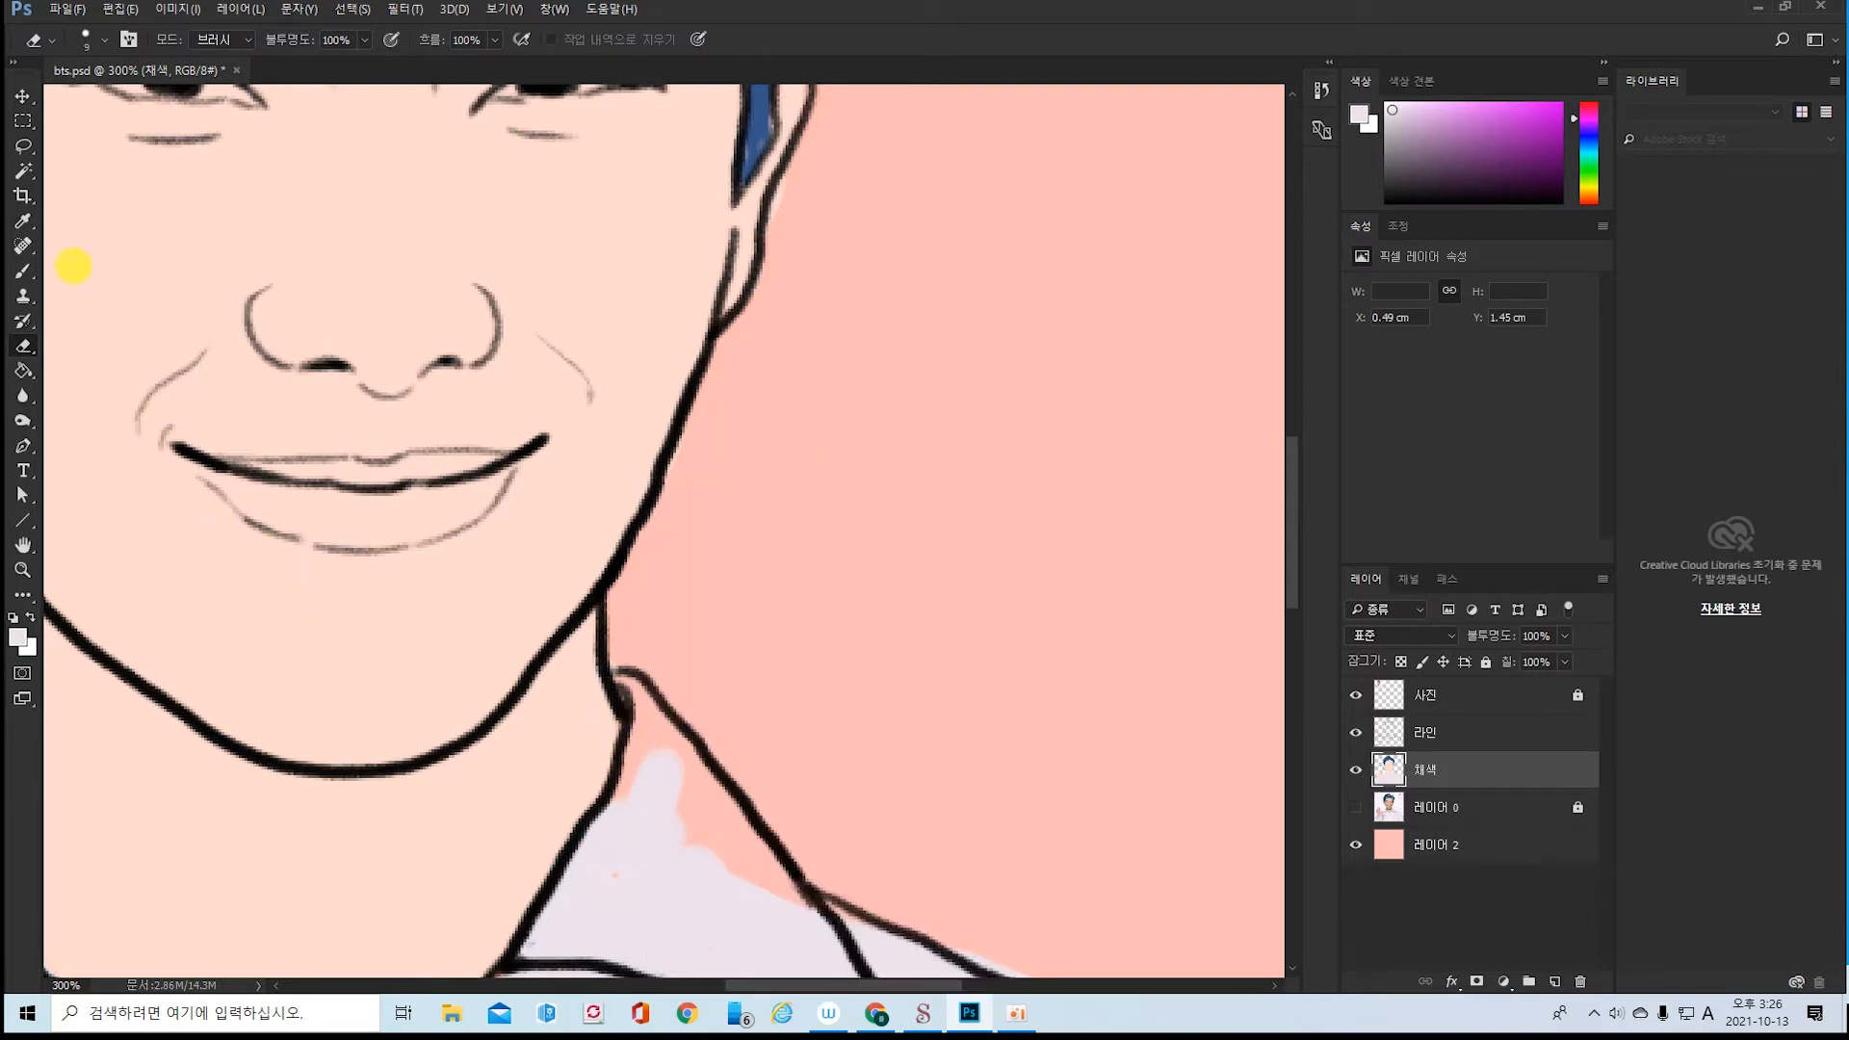
- Paint the unfilled collar on the viewer's right in the shirt colour with the 15 px brush, and sample the skin colour at the neckline
left_click(24, 270)
mouse_move(627, 681)
left_mouse_down()
mouse_move(624, 798)
mouse_move(652, 755)
mouse_move(643, 712)
mouse_move(796, 900)
mouse_move(615, 869)
mouse_move(731, 908)
left_mouse_up()
key("ctrl+minus")
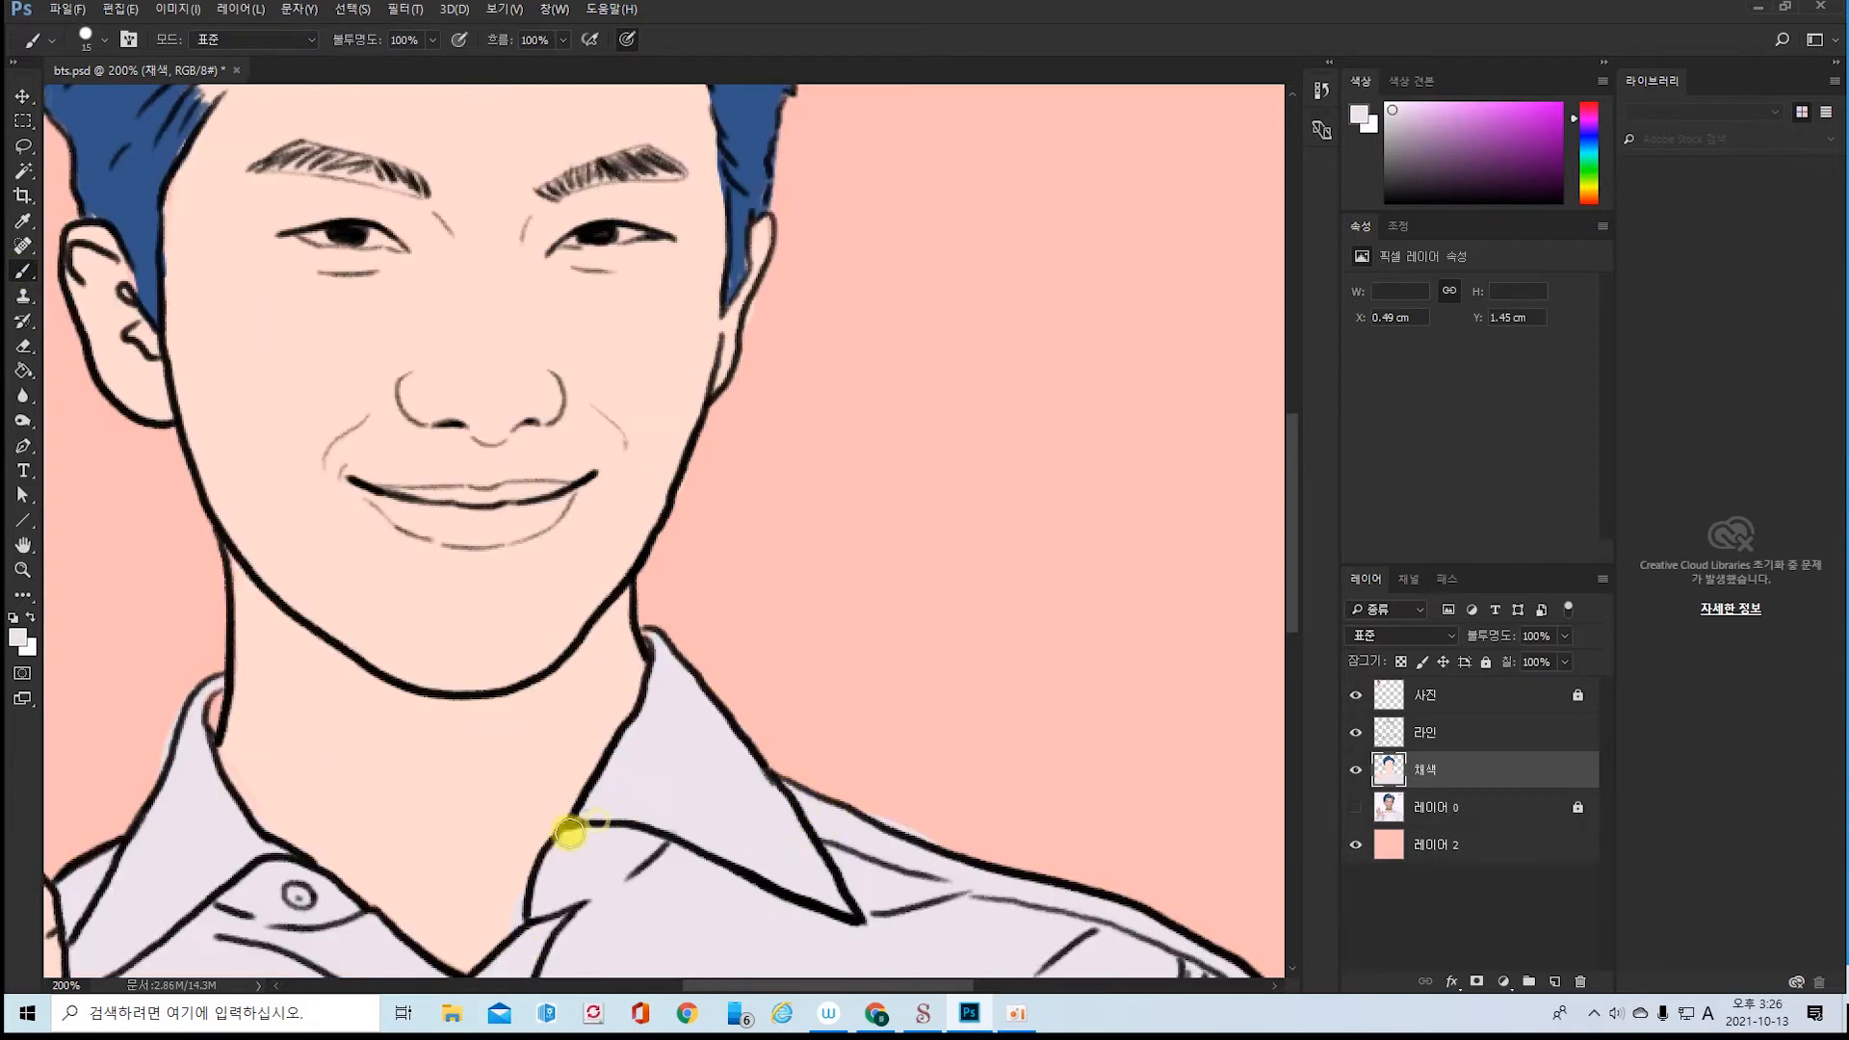
left_click(537, 868, "alt")
key("ctrl+minus")
key("ctrl+minus")
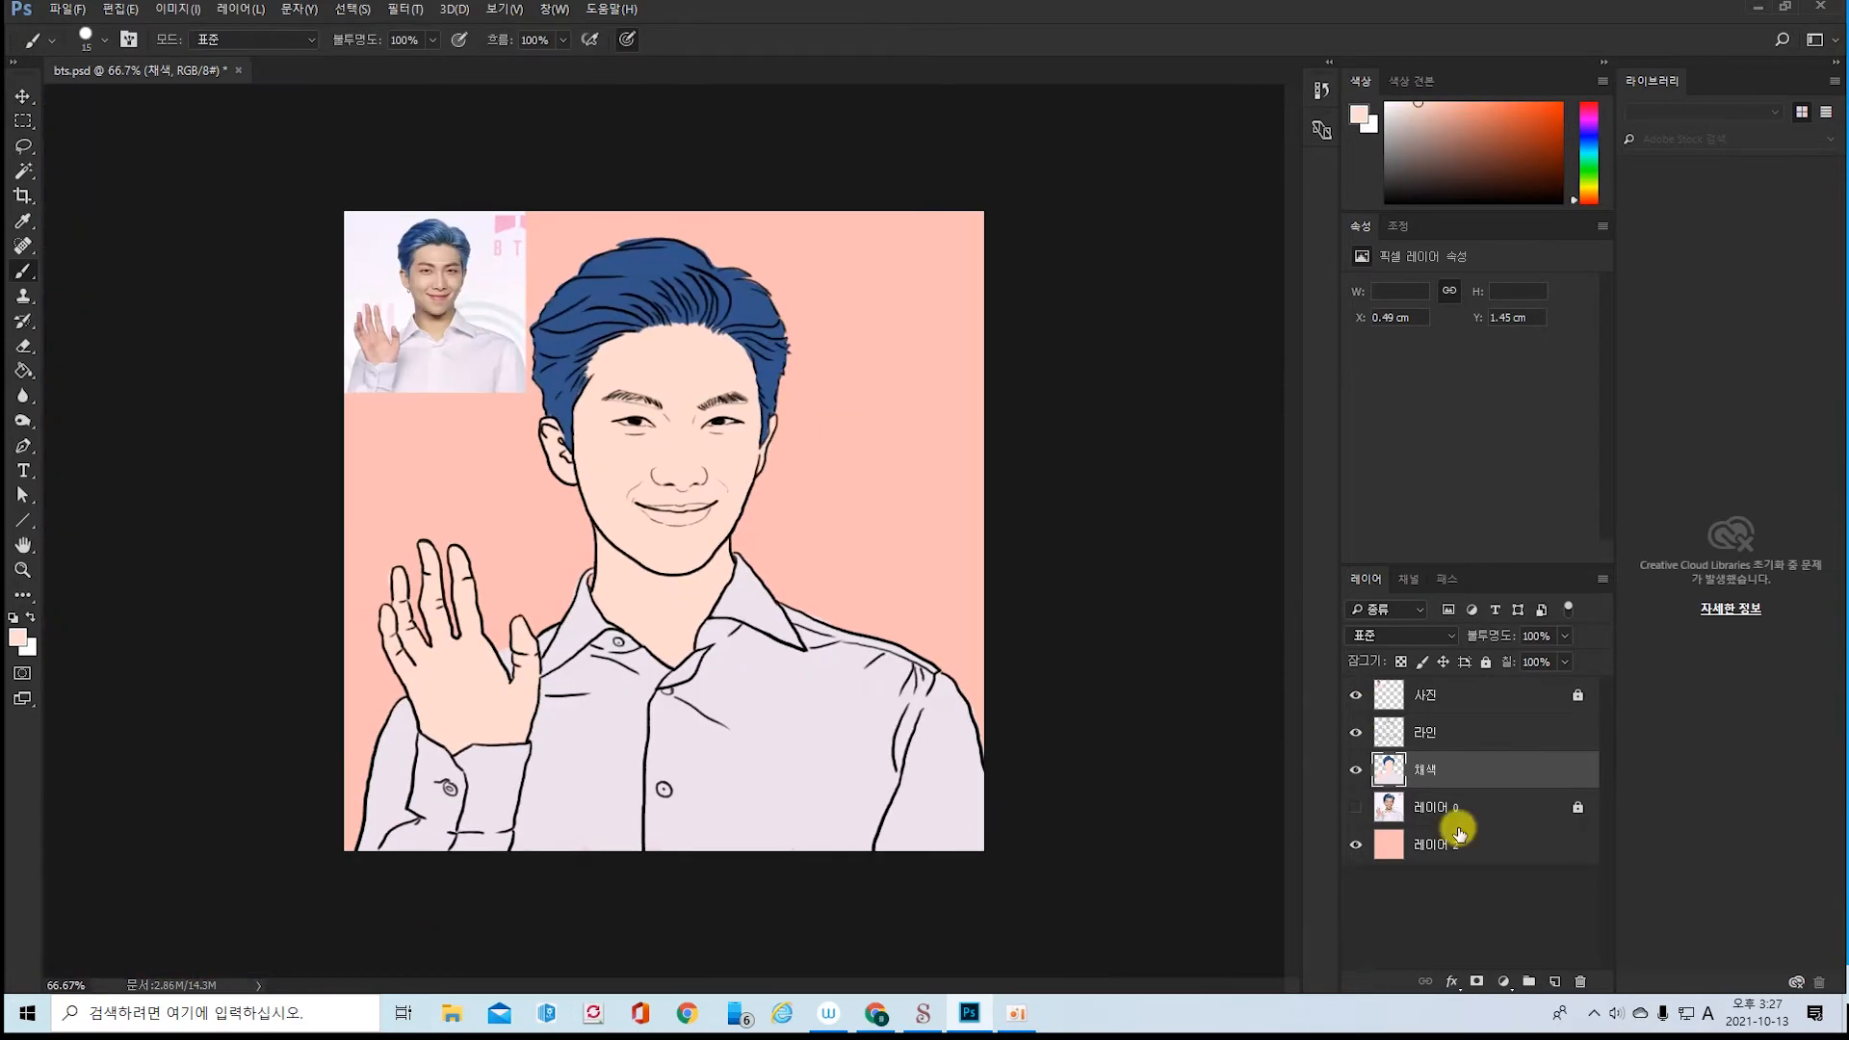
- Add a new layer above the 채색 layer and name it 얼굴
key("ctrl+plus")
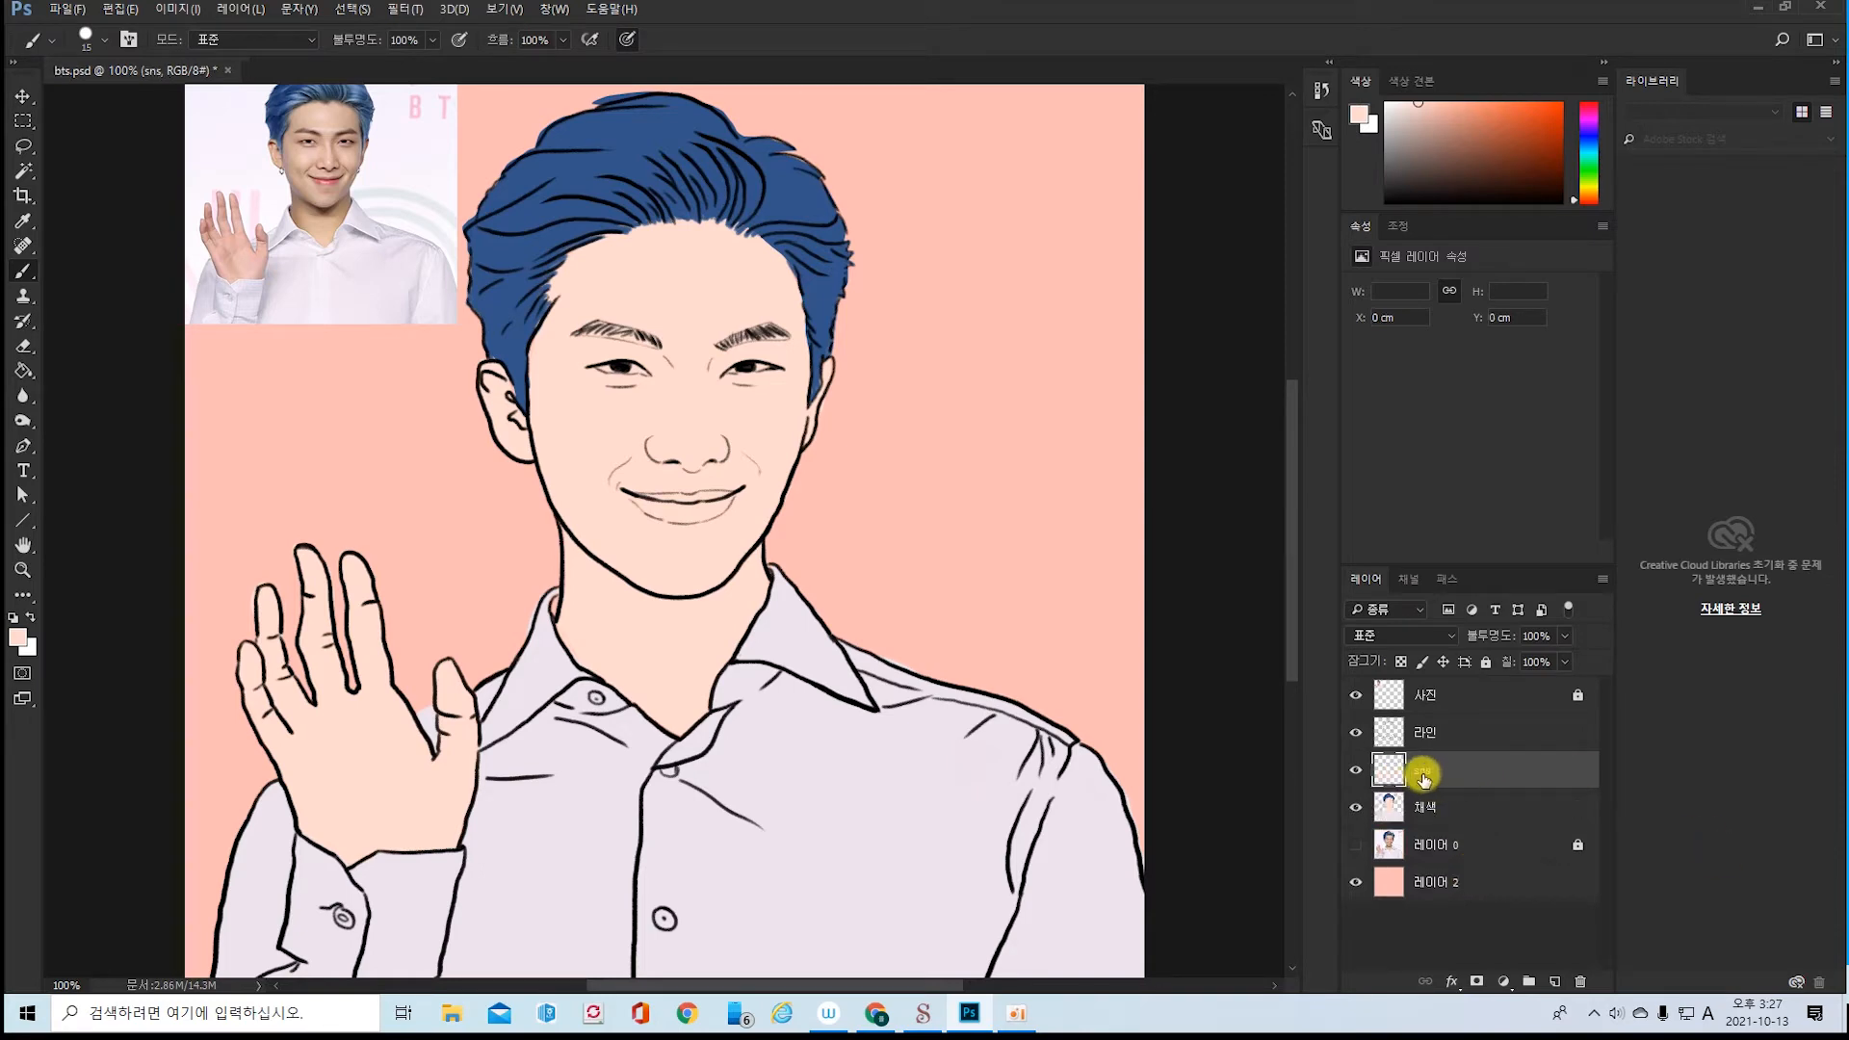
double_click(1425, 772)
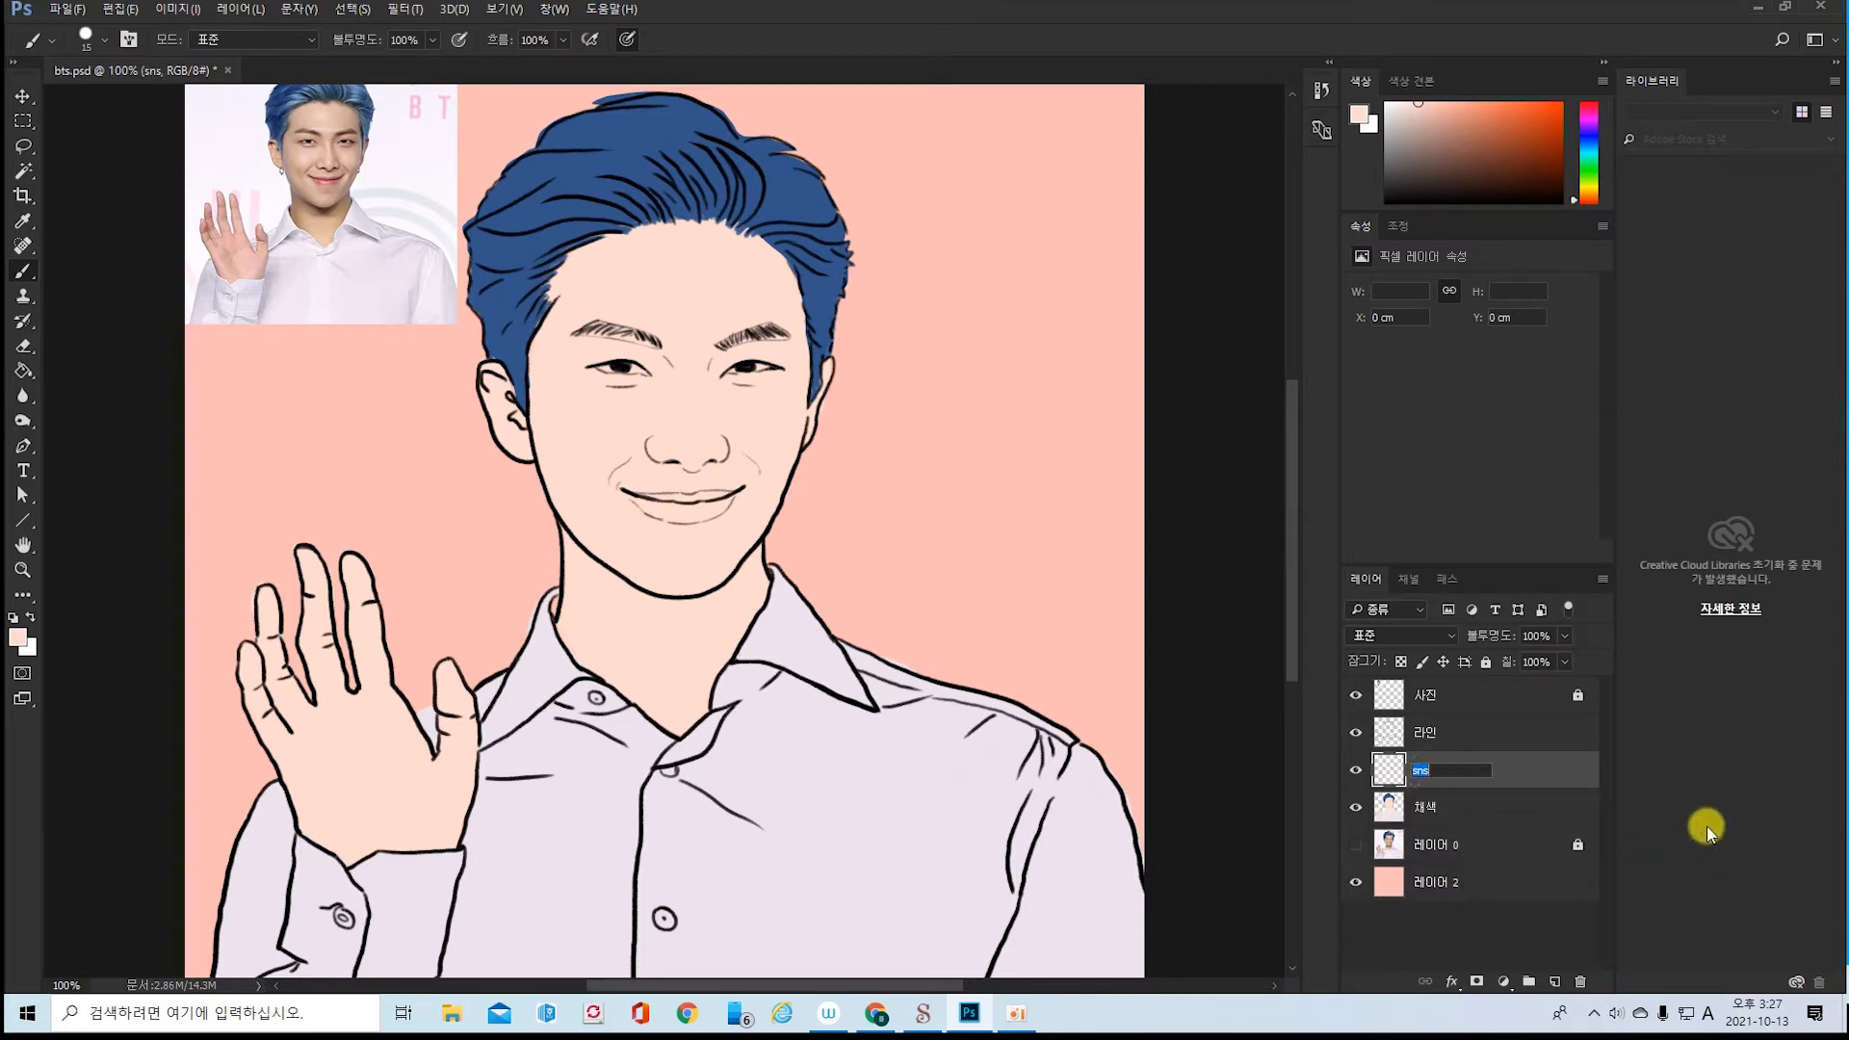
type("sns굴")
key("Return")
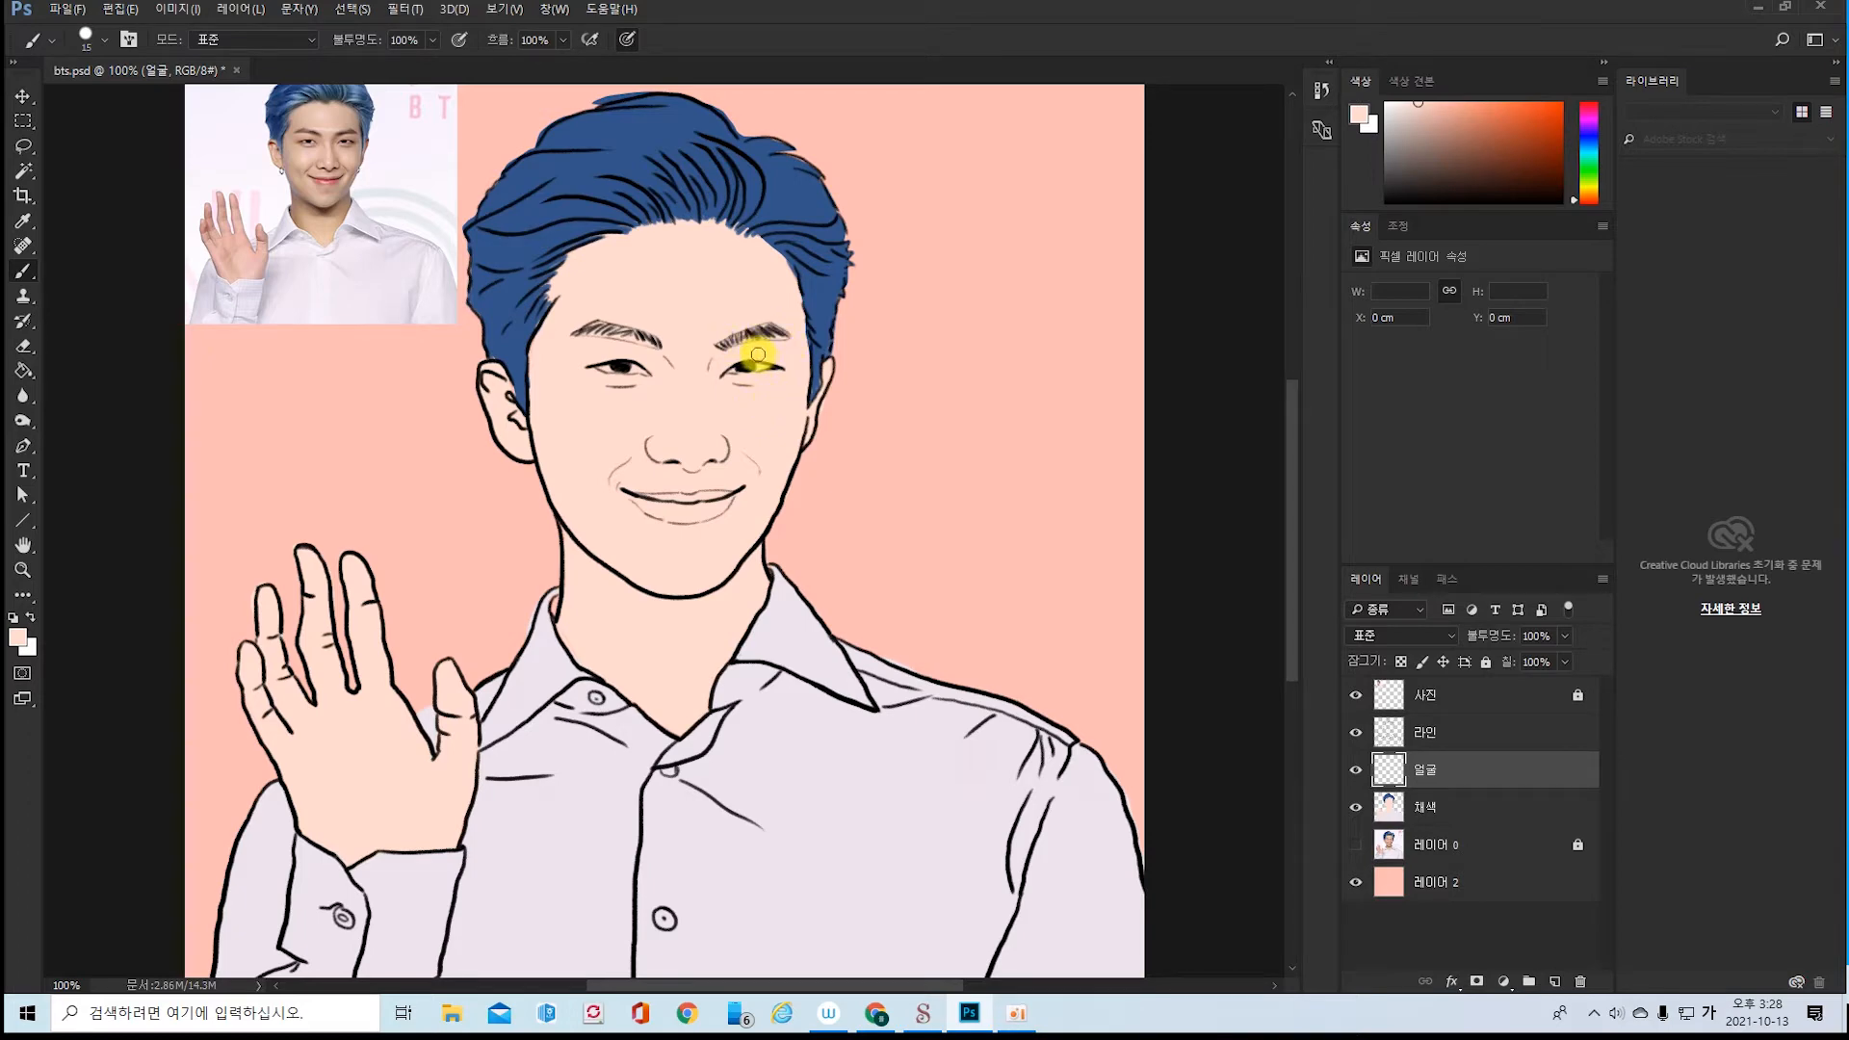
- Sample the brown eyebrow colour from the reference photo and get the 15 px brush ready
key("i")
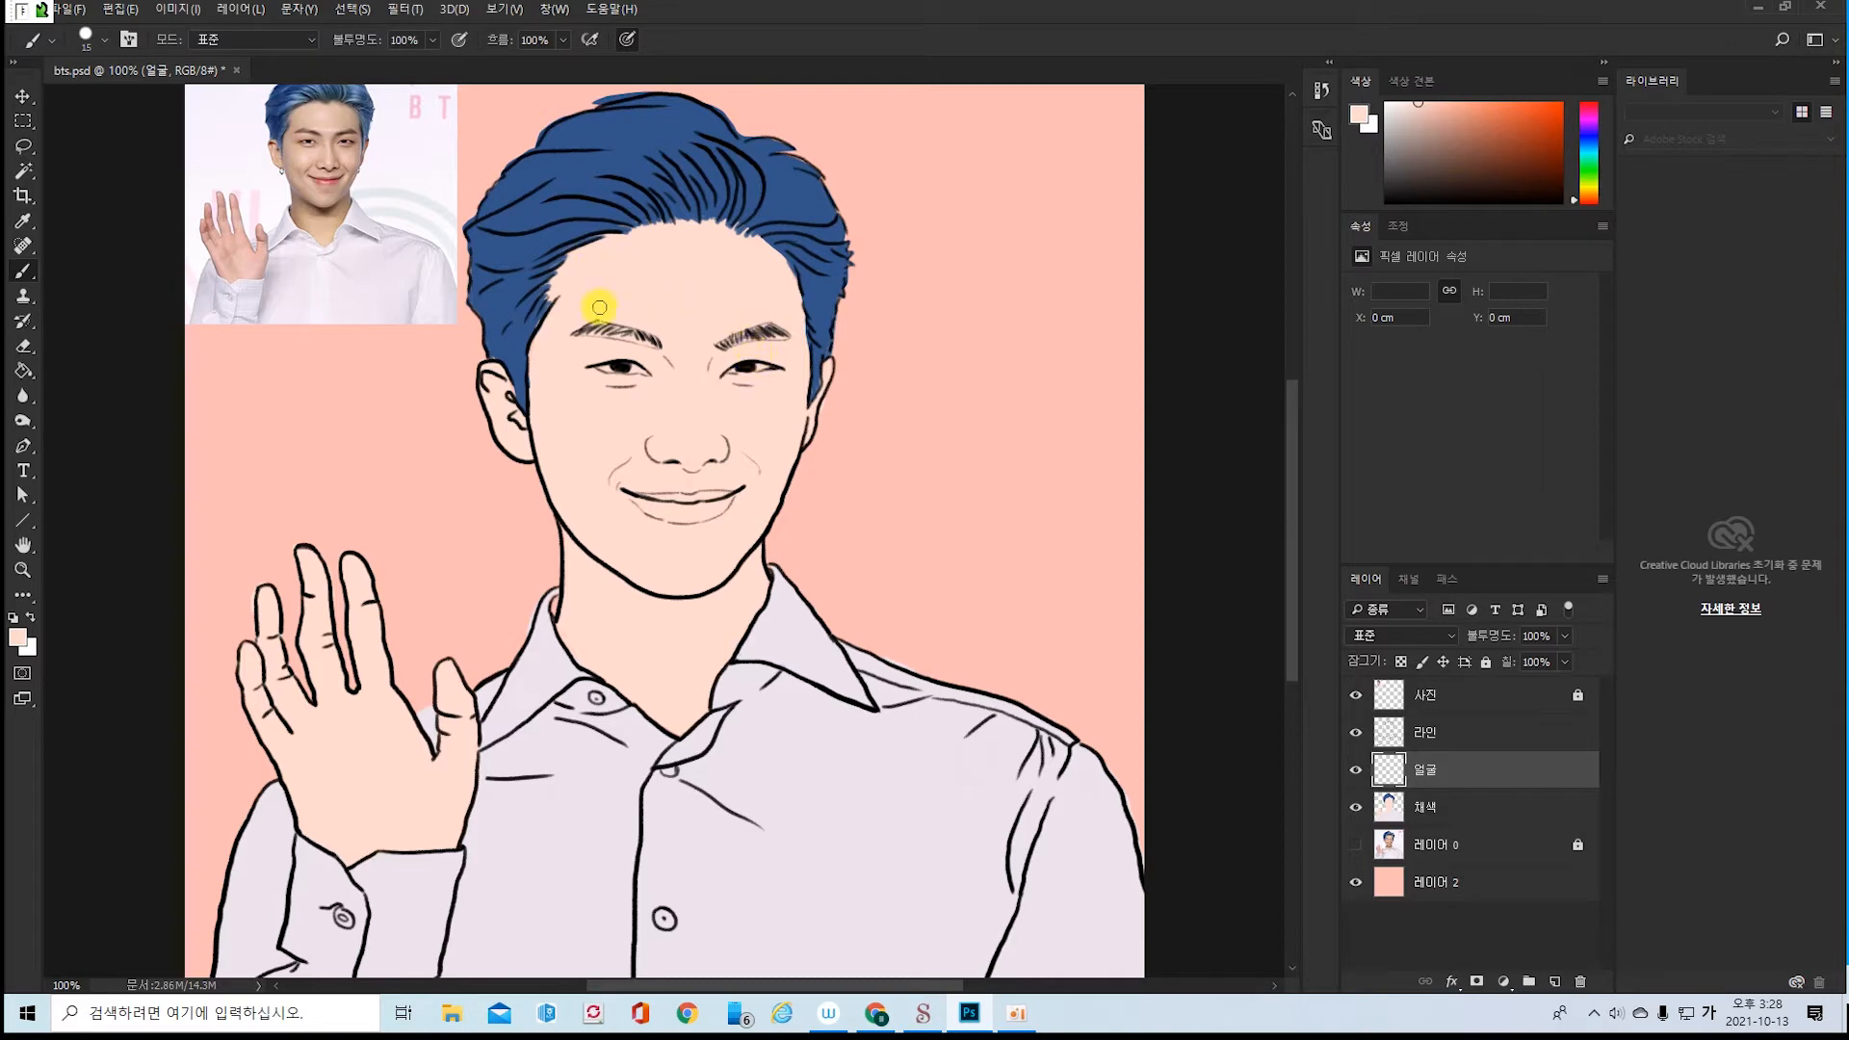
key("Hangul")
key("i")
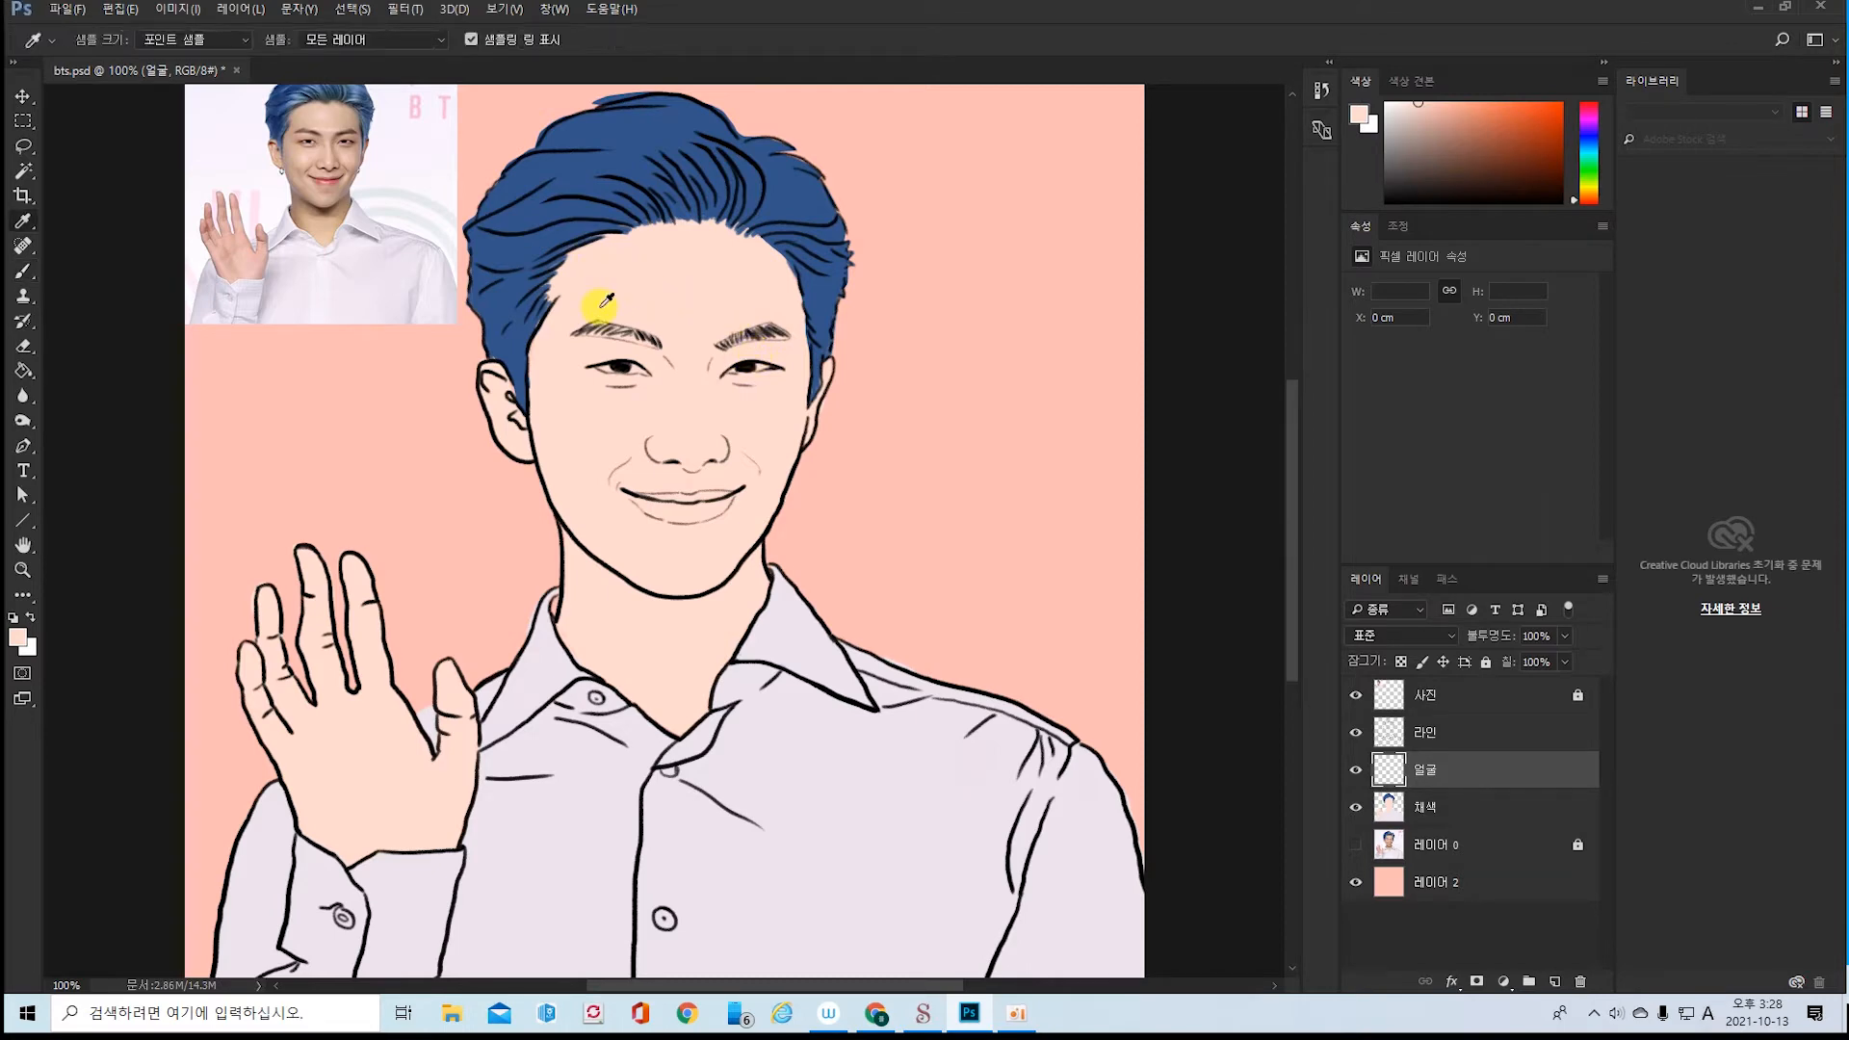
left_click(307, 125)
left_click(309, 124)
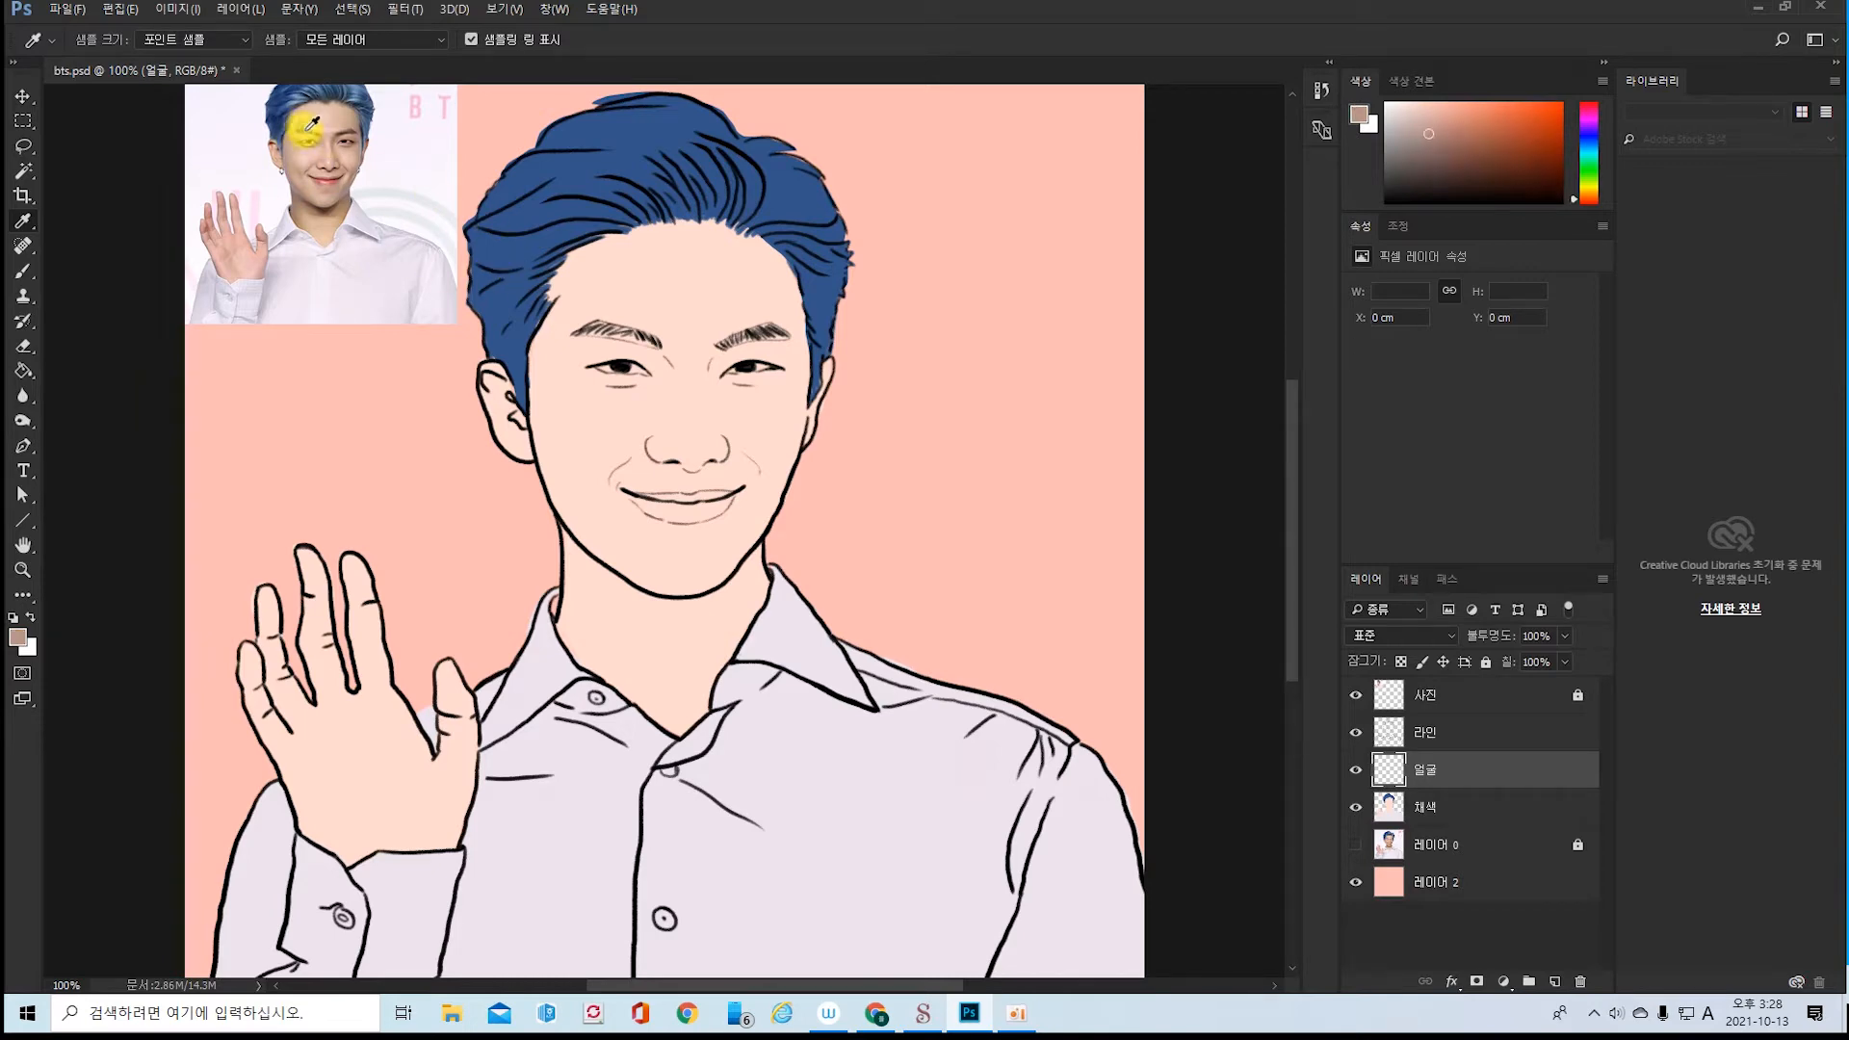
left_click(308, 124)
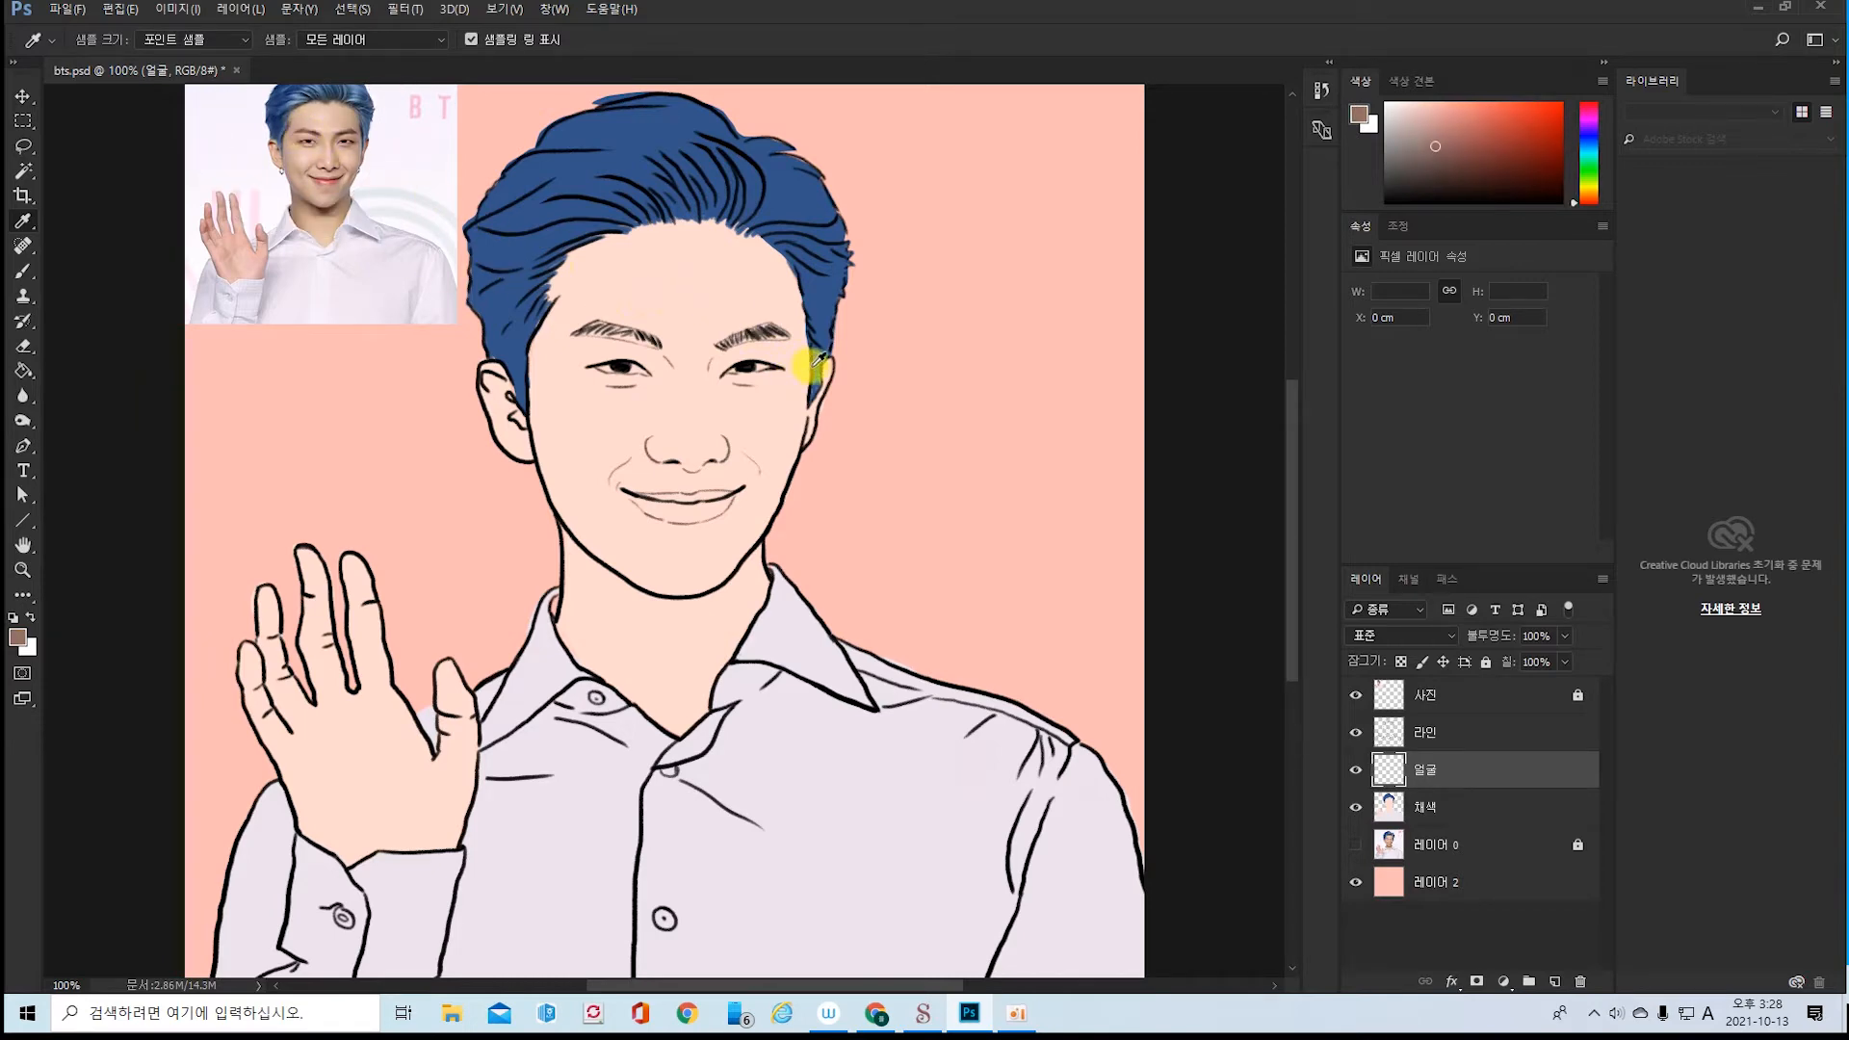
key("b")
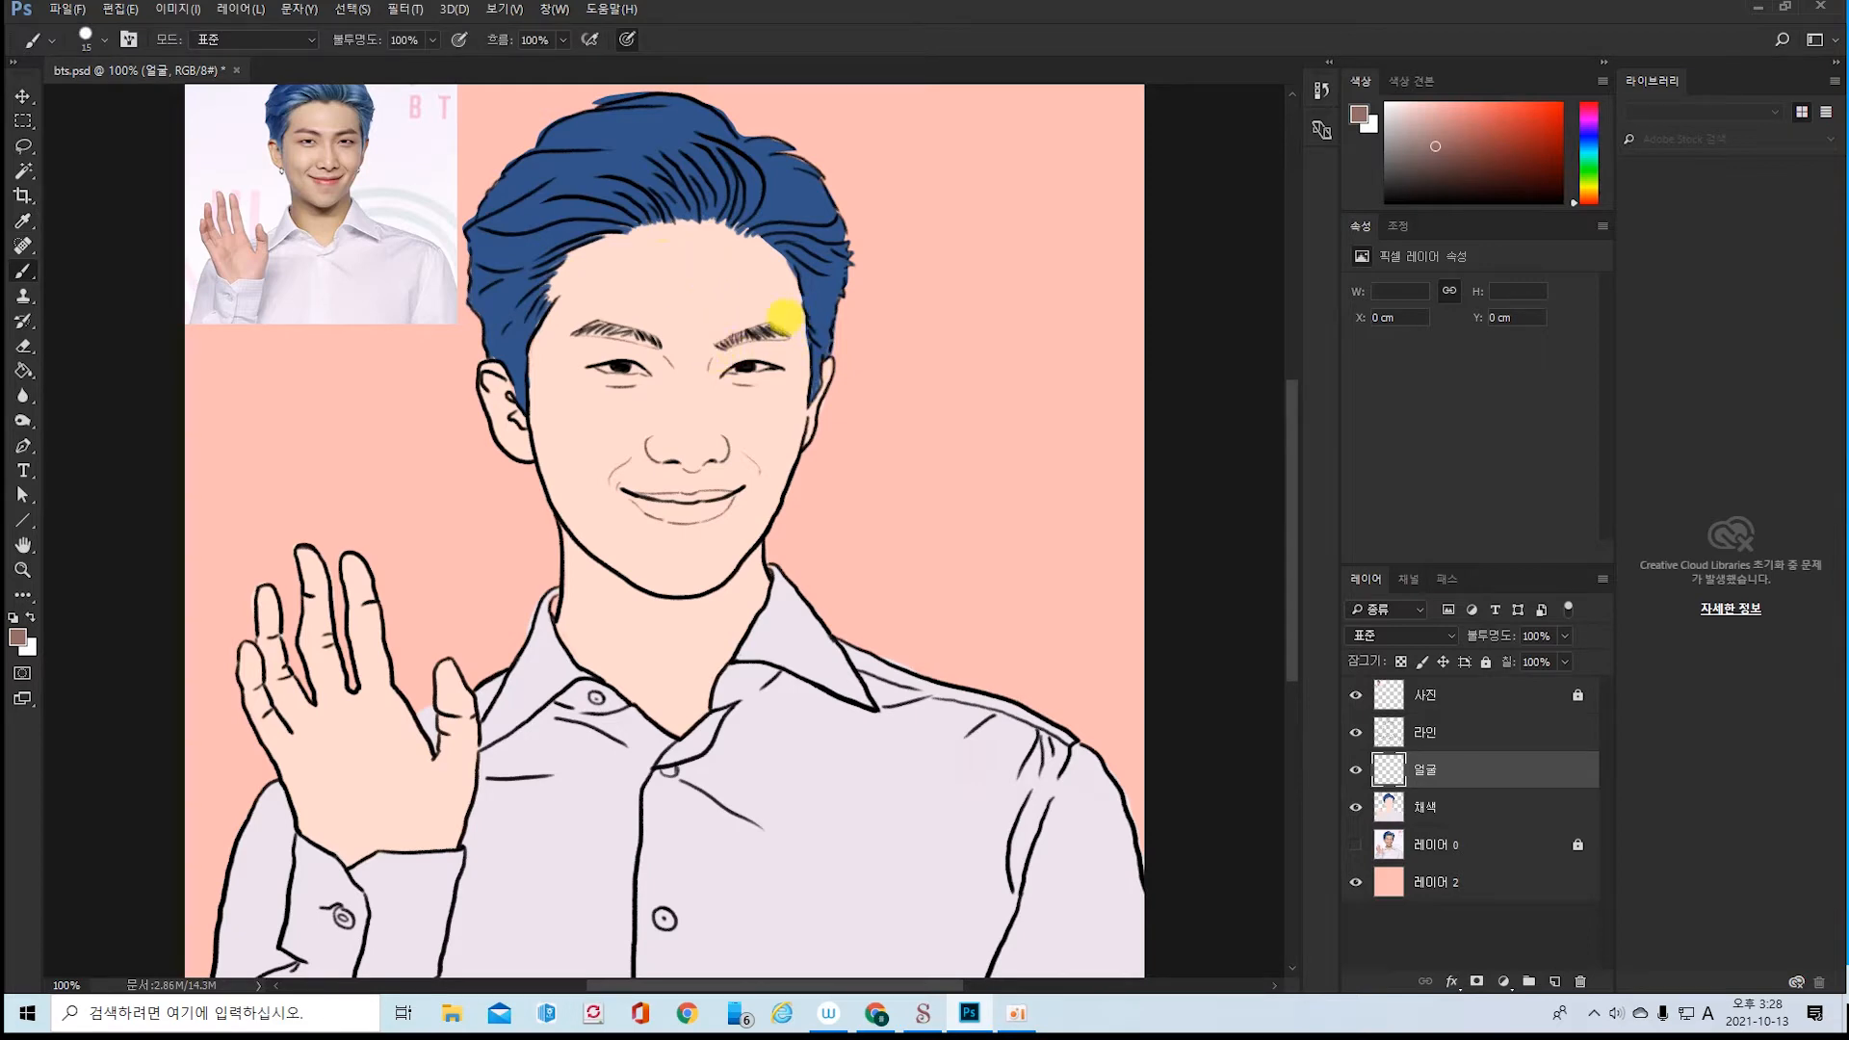
left_click(103, 43)
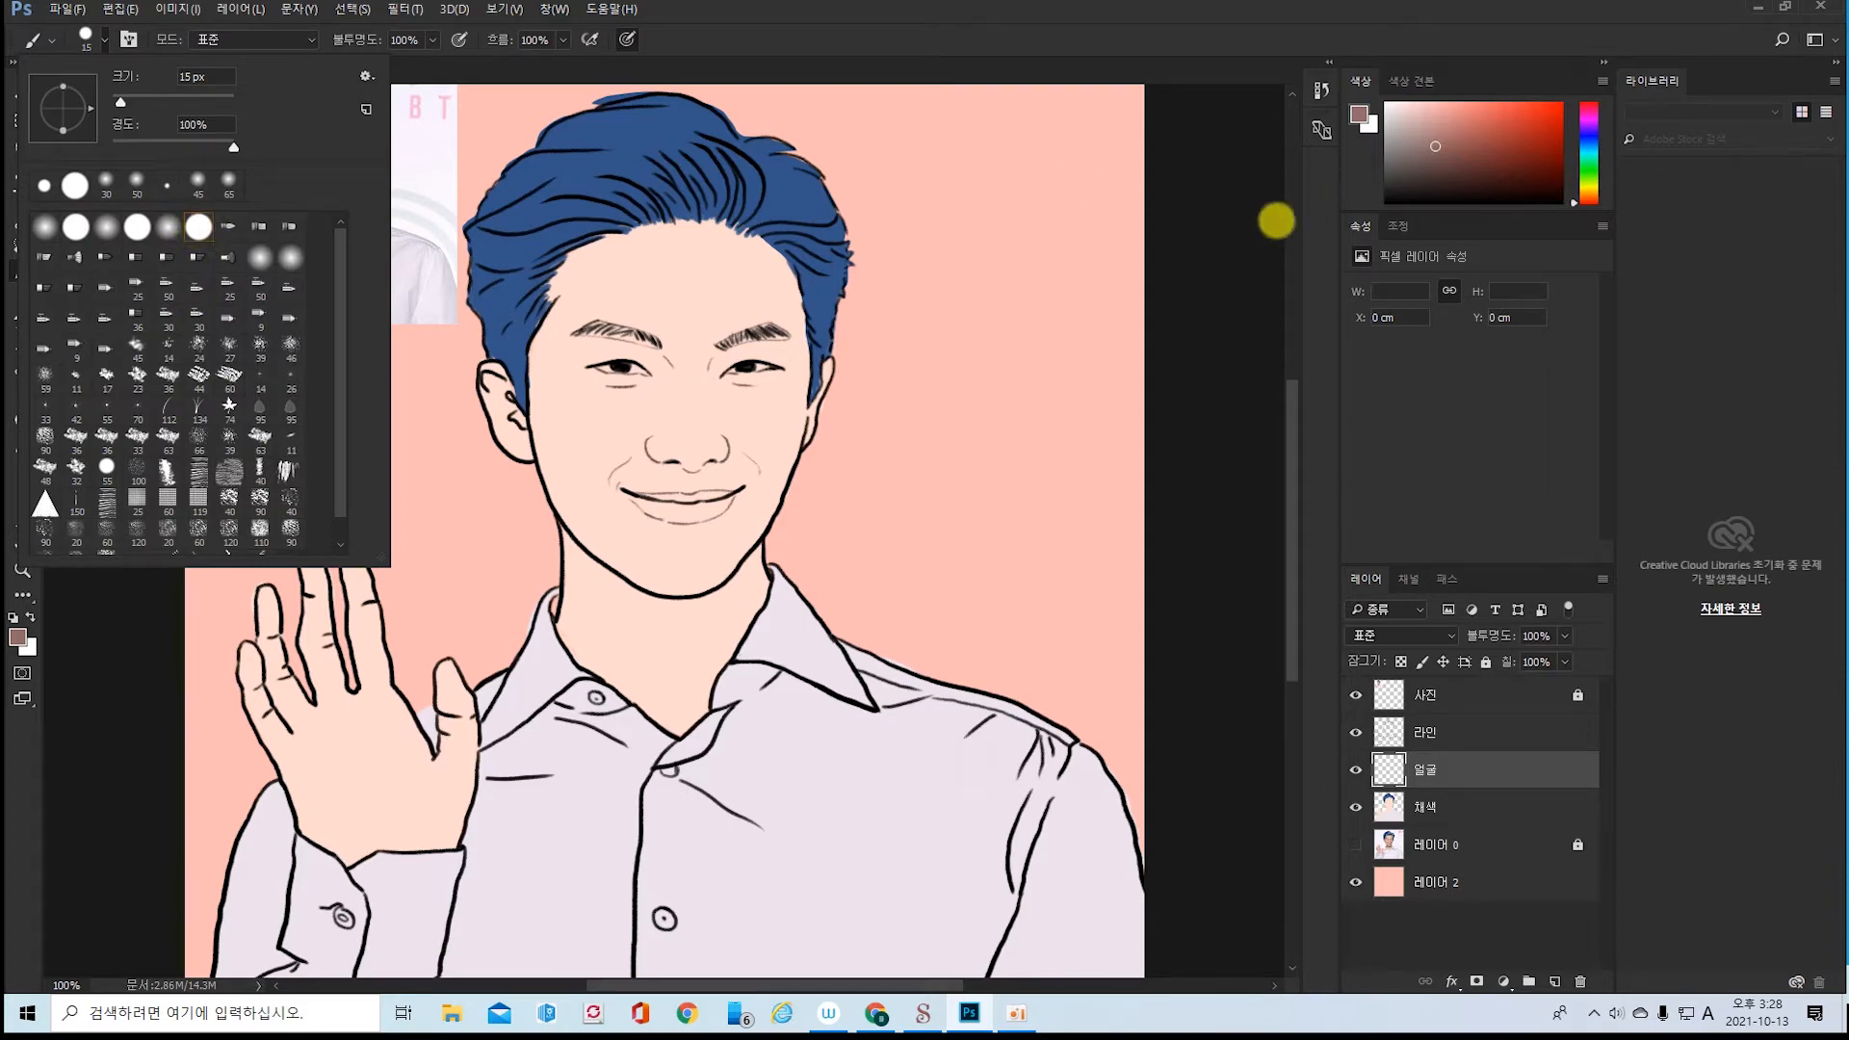
left_click(1274, 229)
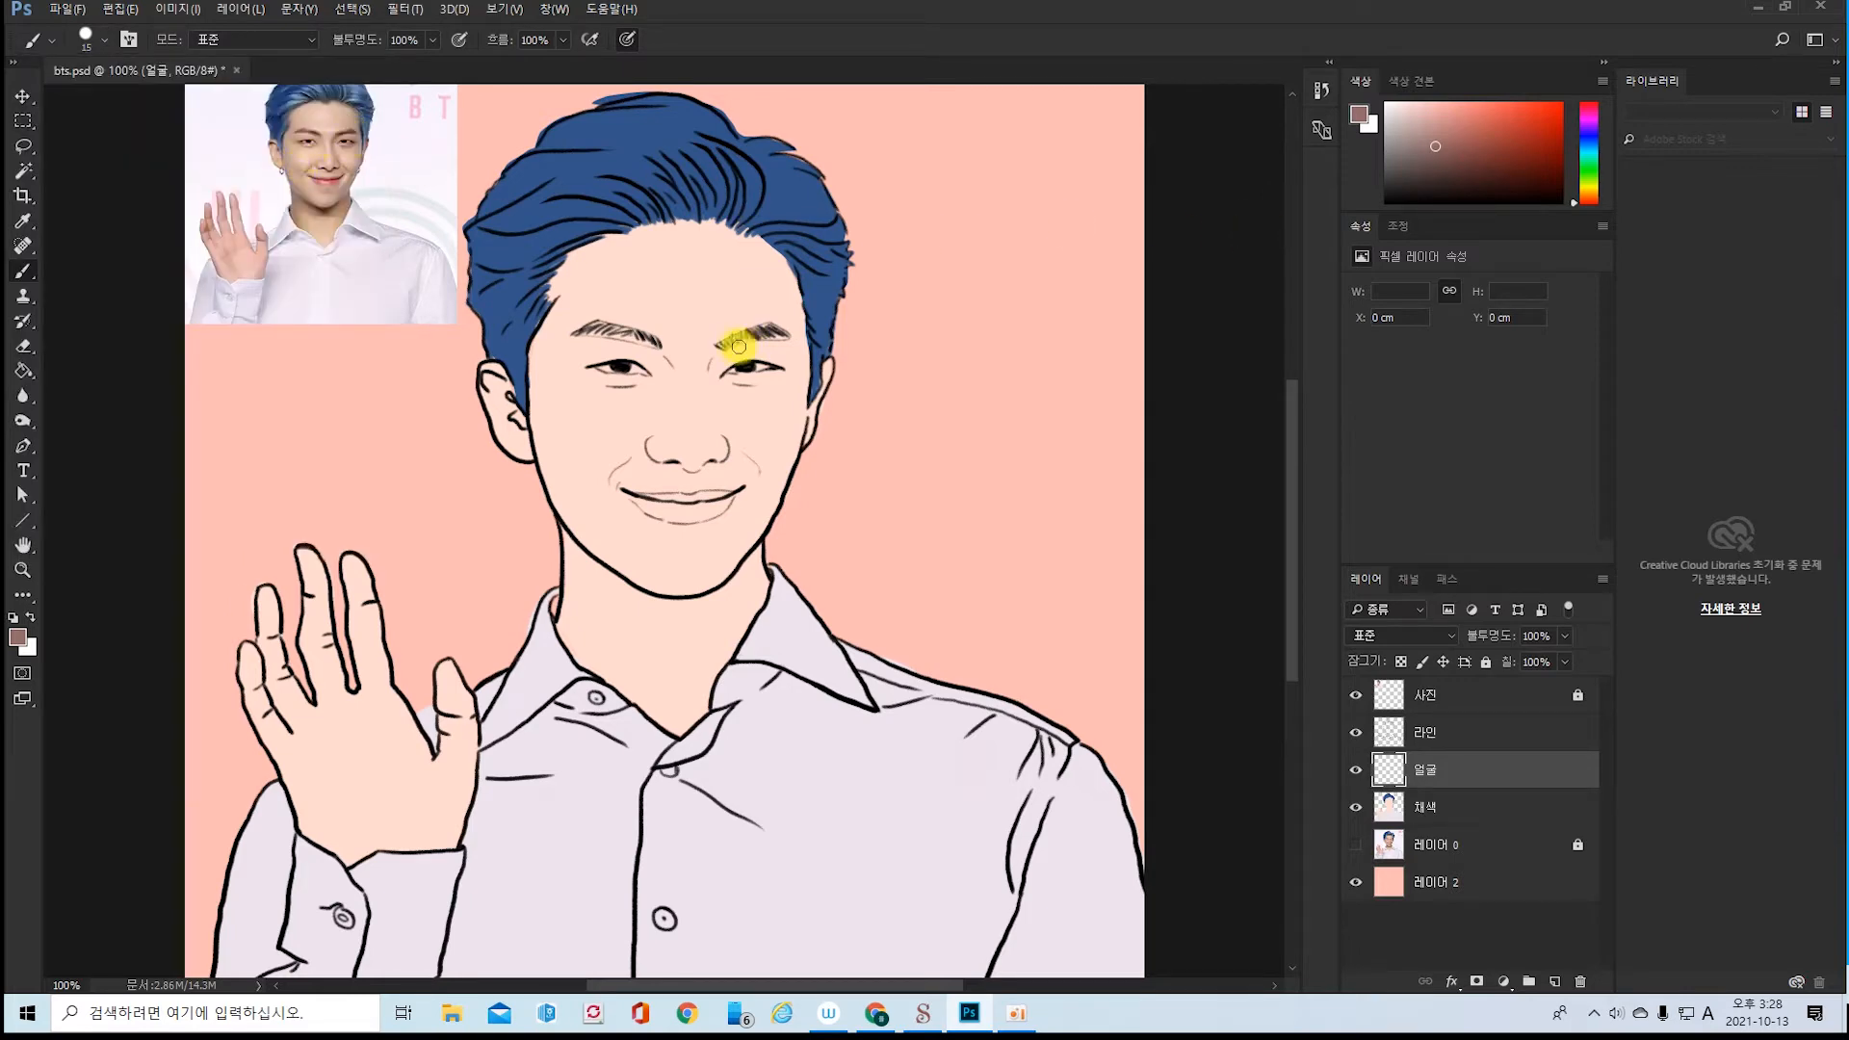
- Paint the eyebrow on the viewer's right brown on the 얼굴 layer with the 15 px brush
left_click_drag(722, 344, 770, 332)
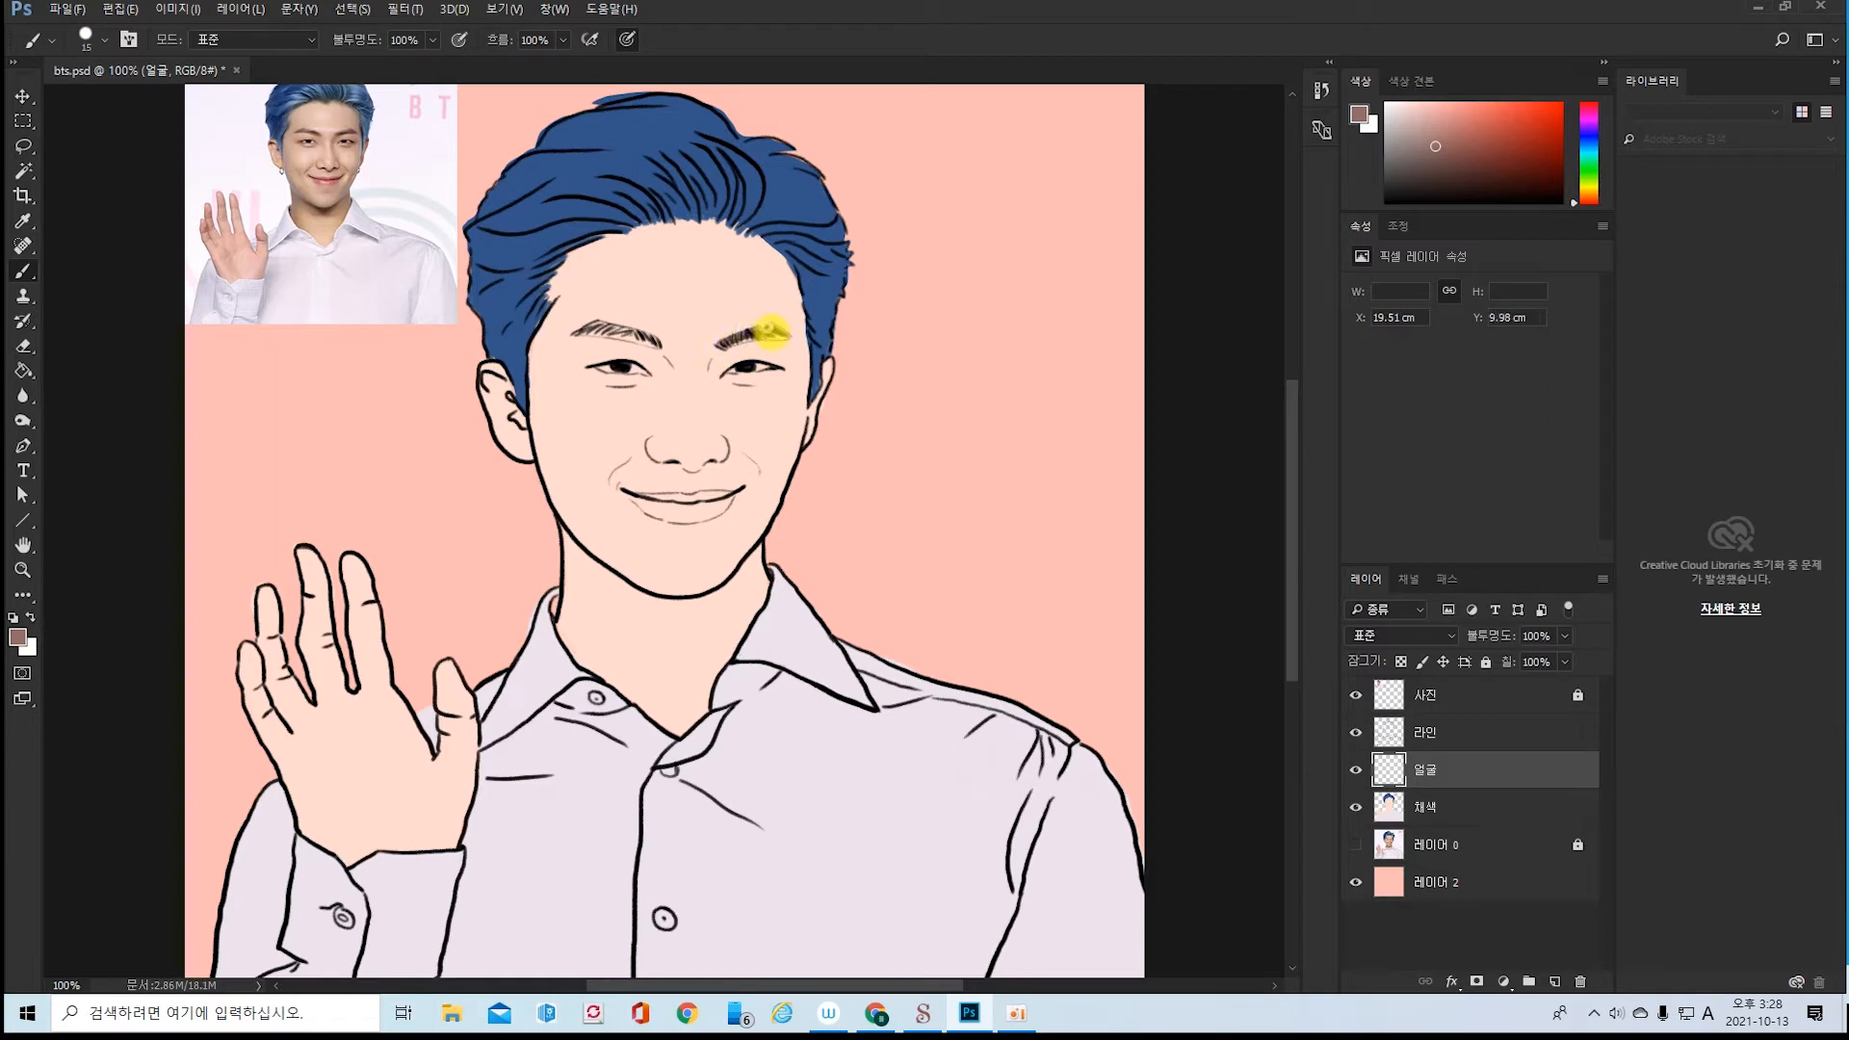
key("ctrl+plus")
key("ctrl+plus")
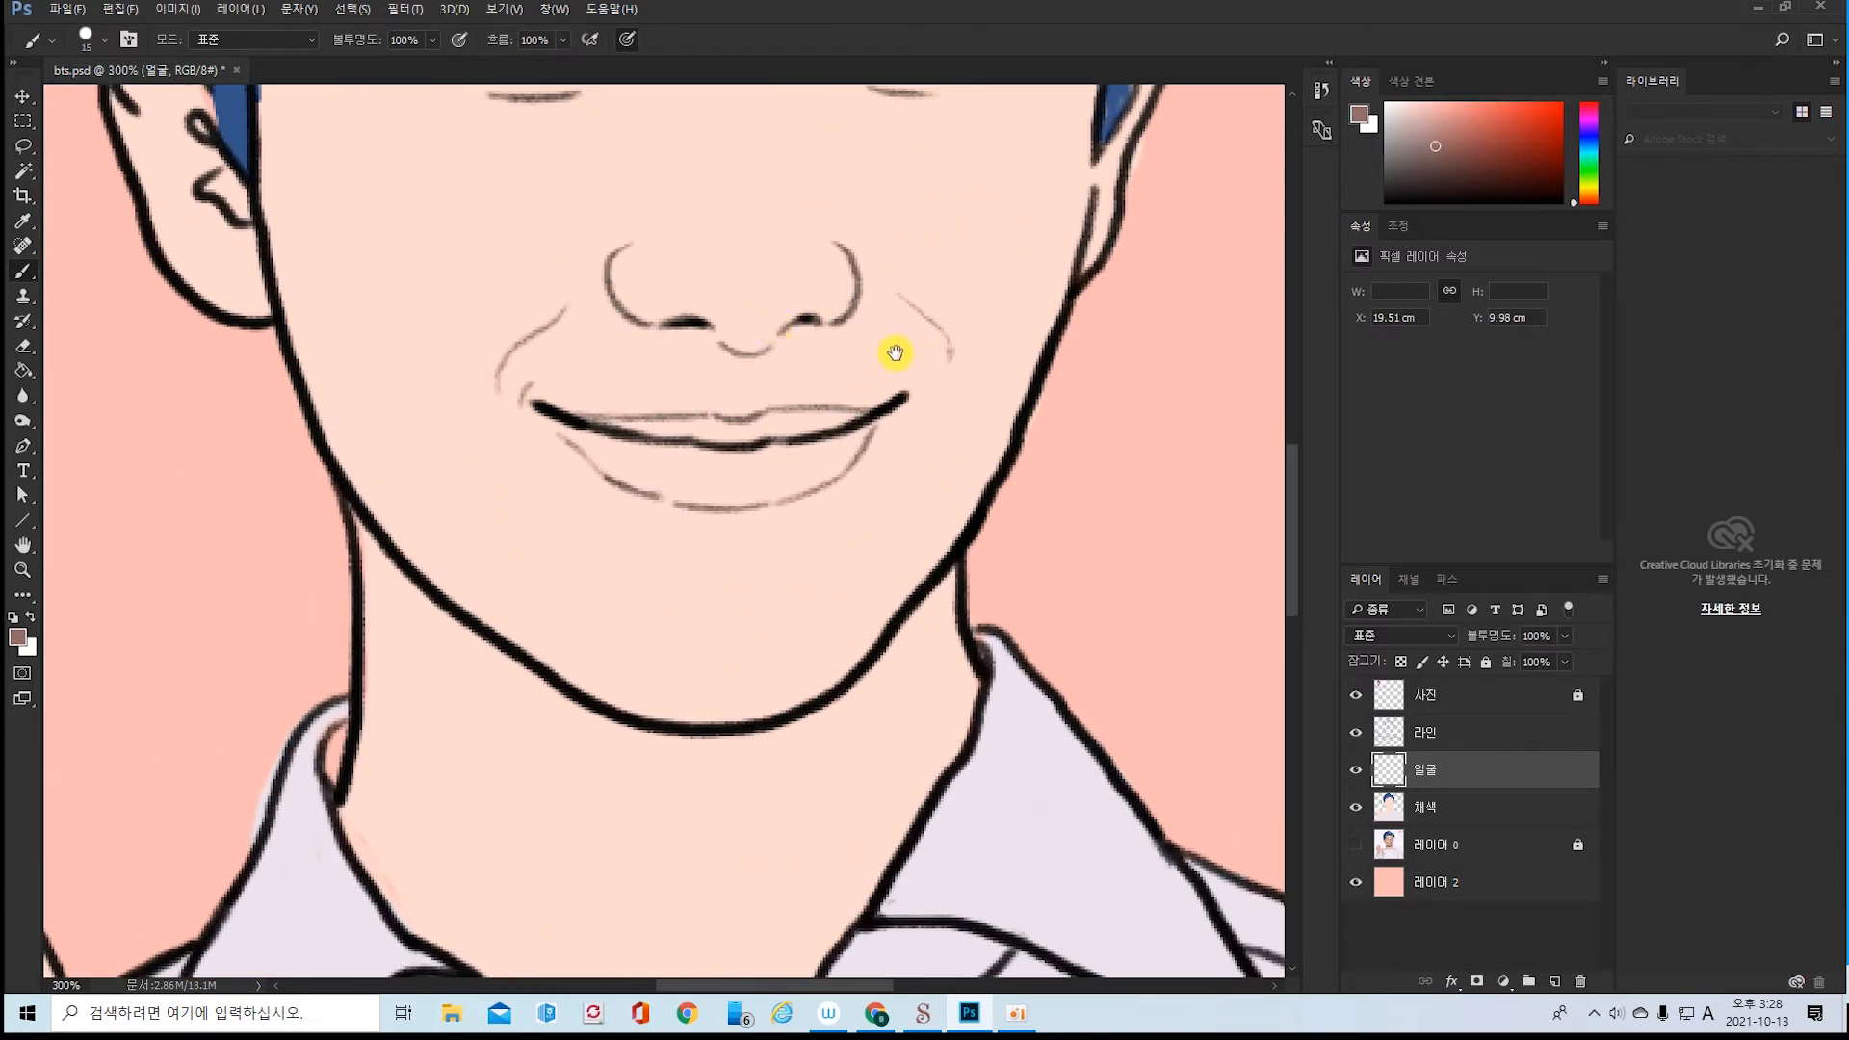
left_click_drag(853, 429, 1007, 891)
left_click_drag(954, 595, 1035, 735)
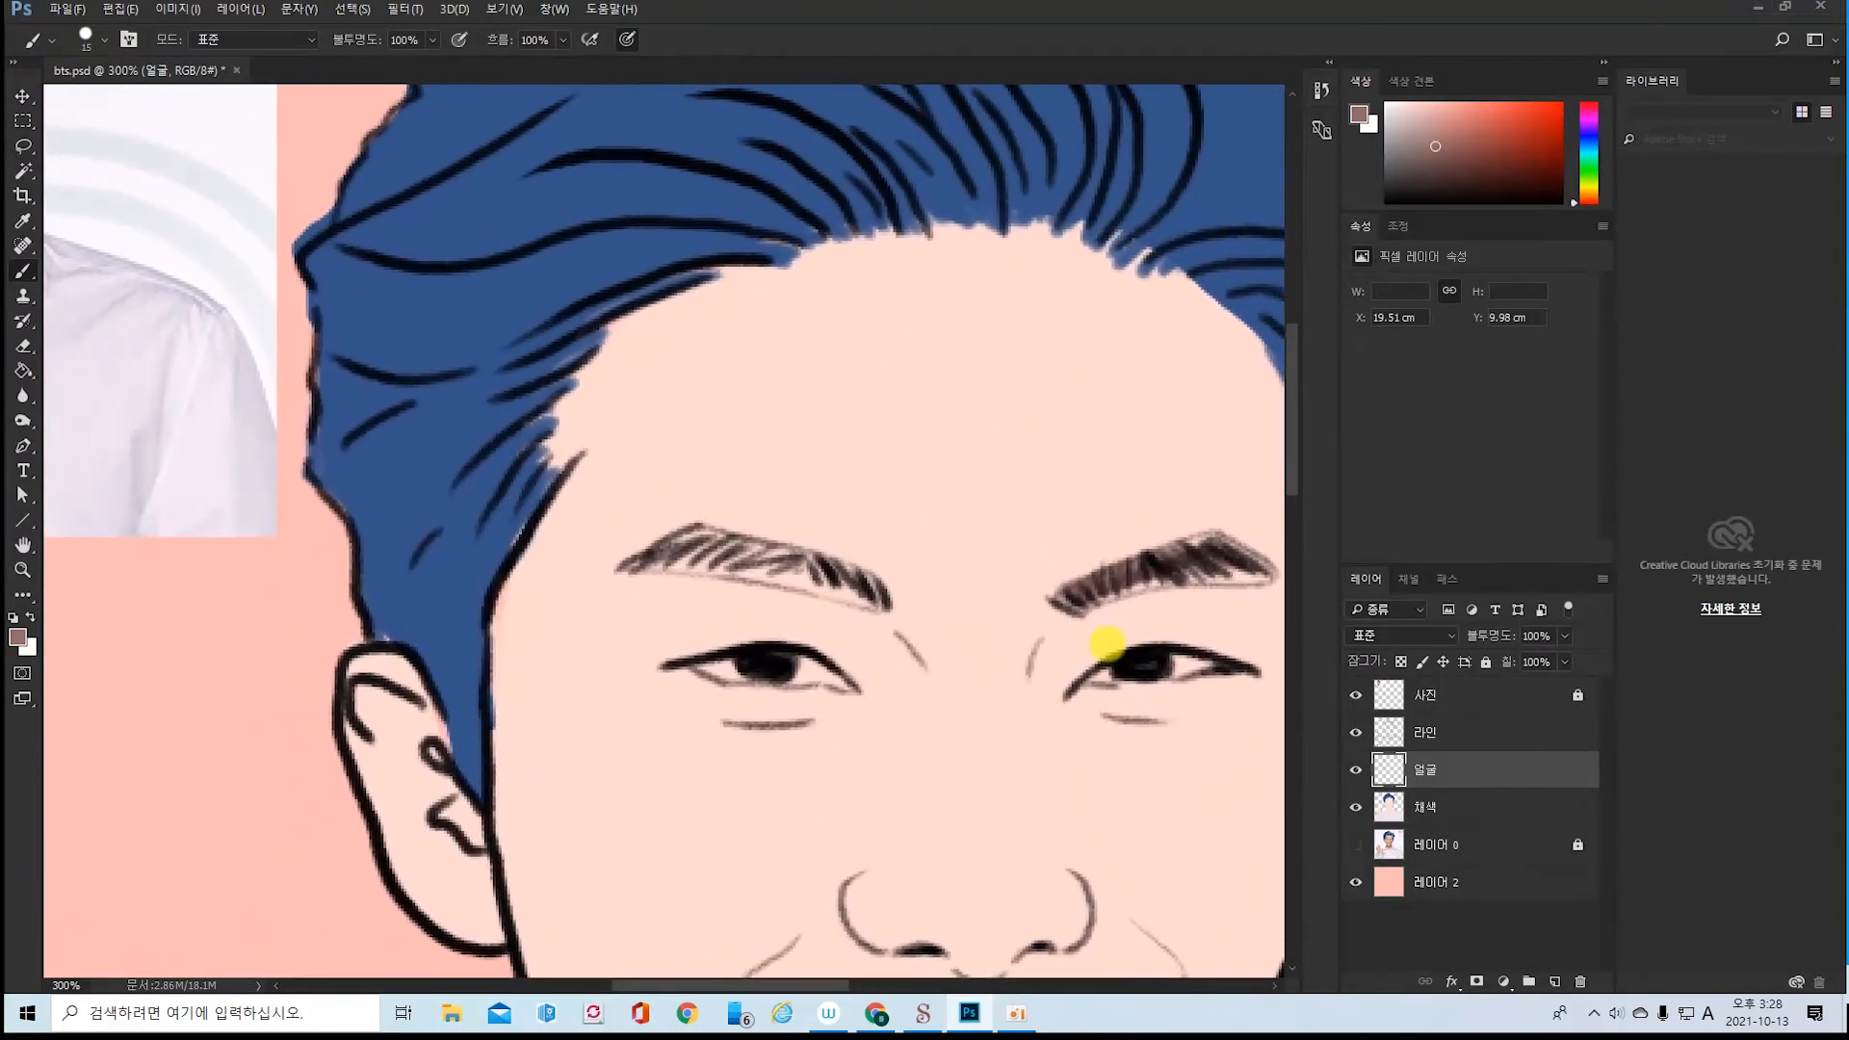
mouse_move(1082, 598)
left_mouse_down()
mouse_move(1268, 575)
mouse_move(1227, 547)
mouse_move(1149, 567)
mouse_move(1216, 544)
mouse_move(1054, 593)
left_mouse_up()
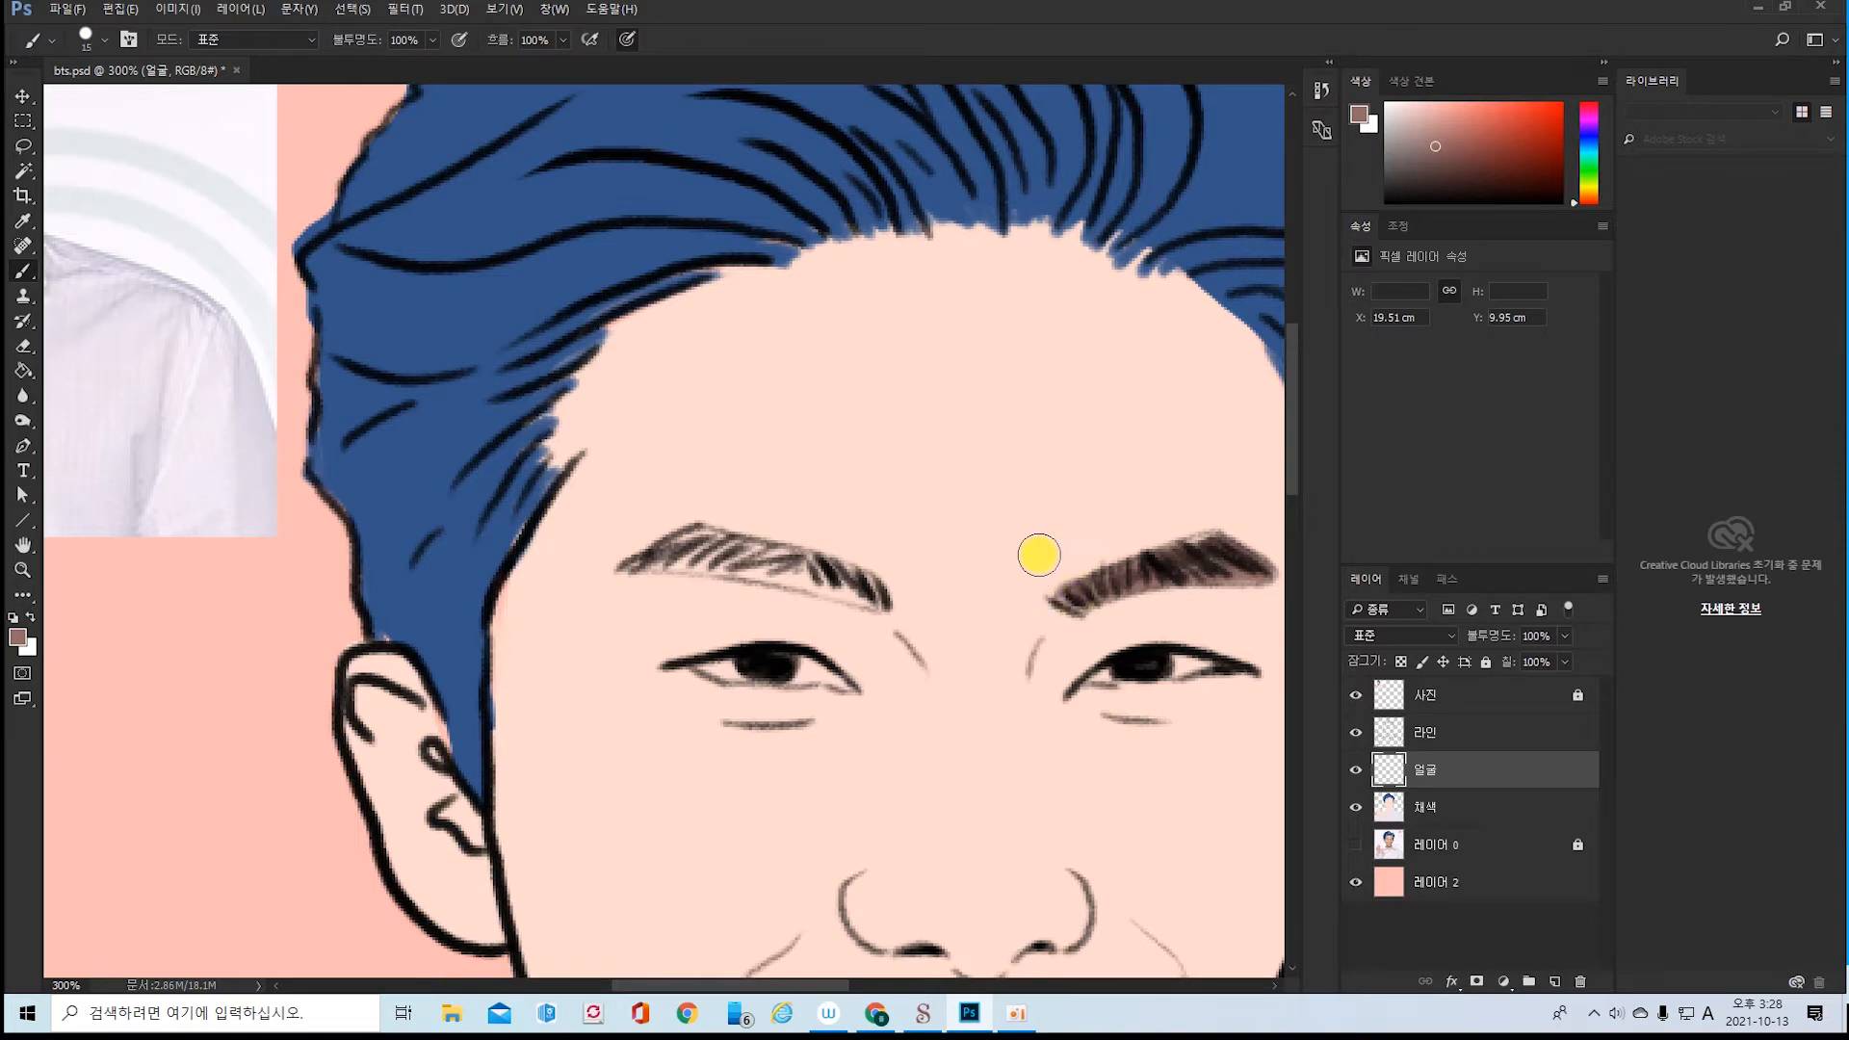
- Reduce the brush to 9 px and paint the eyebrow on the viewer's left brown on the 얼굴 layer
key("bracketleft")
key("bracketleft")
mouse_move(638, 558)
left_mouse_down()
mouse_move(748, 553)
mouse_move(640, 561)
mouse_move(879, 604)
mouse_move(847, 569)
mouse_move(742, 541)
mouse_move(673, 536)
mouse_move(837, 583)
mouse_move(731, 557)
mouse_move(627, 570)
mouse_move(801, 560)
left_mouse_up()
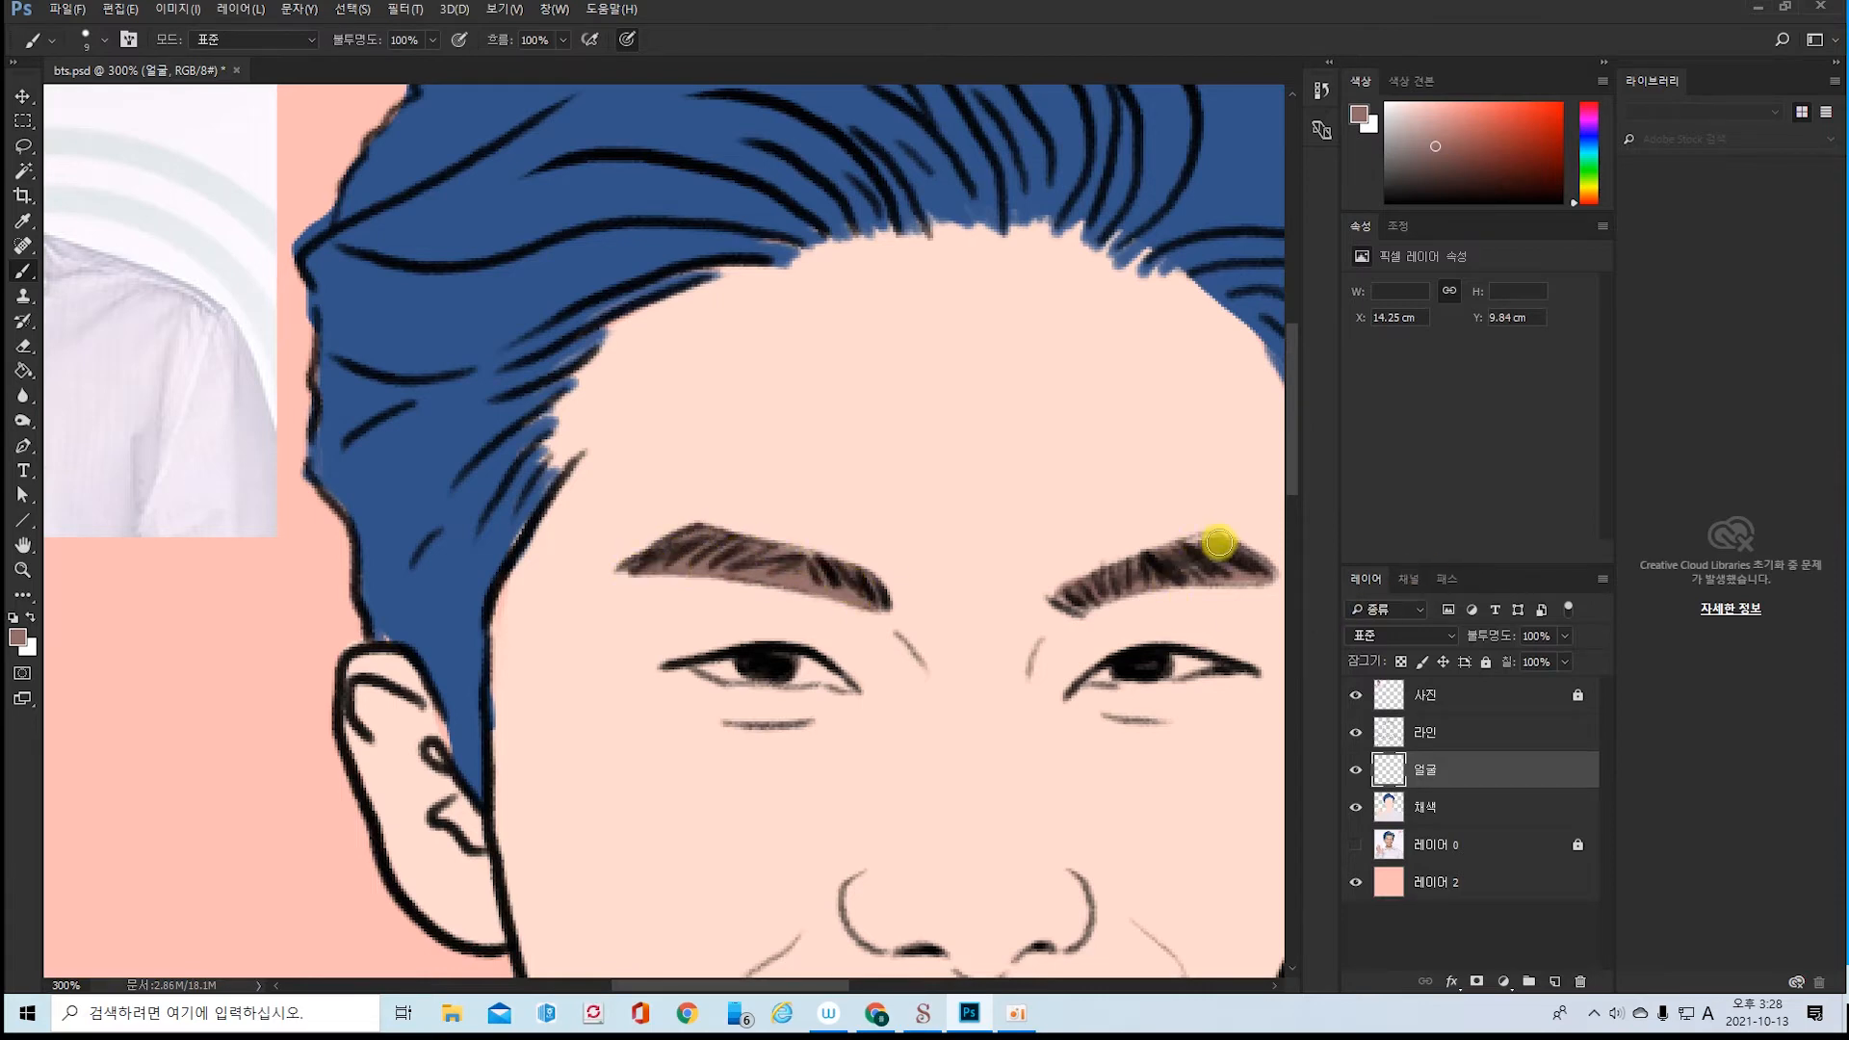
- Finish the brown fill of the eyebrow on the viewer's right on the 얼굴 layer
mouse_move(1220, 542)
left_mouse_down()
mouse_move(1166, 550)
mouse_move(1218, 540)
left_mouse_up()
key("ctrl+1")
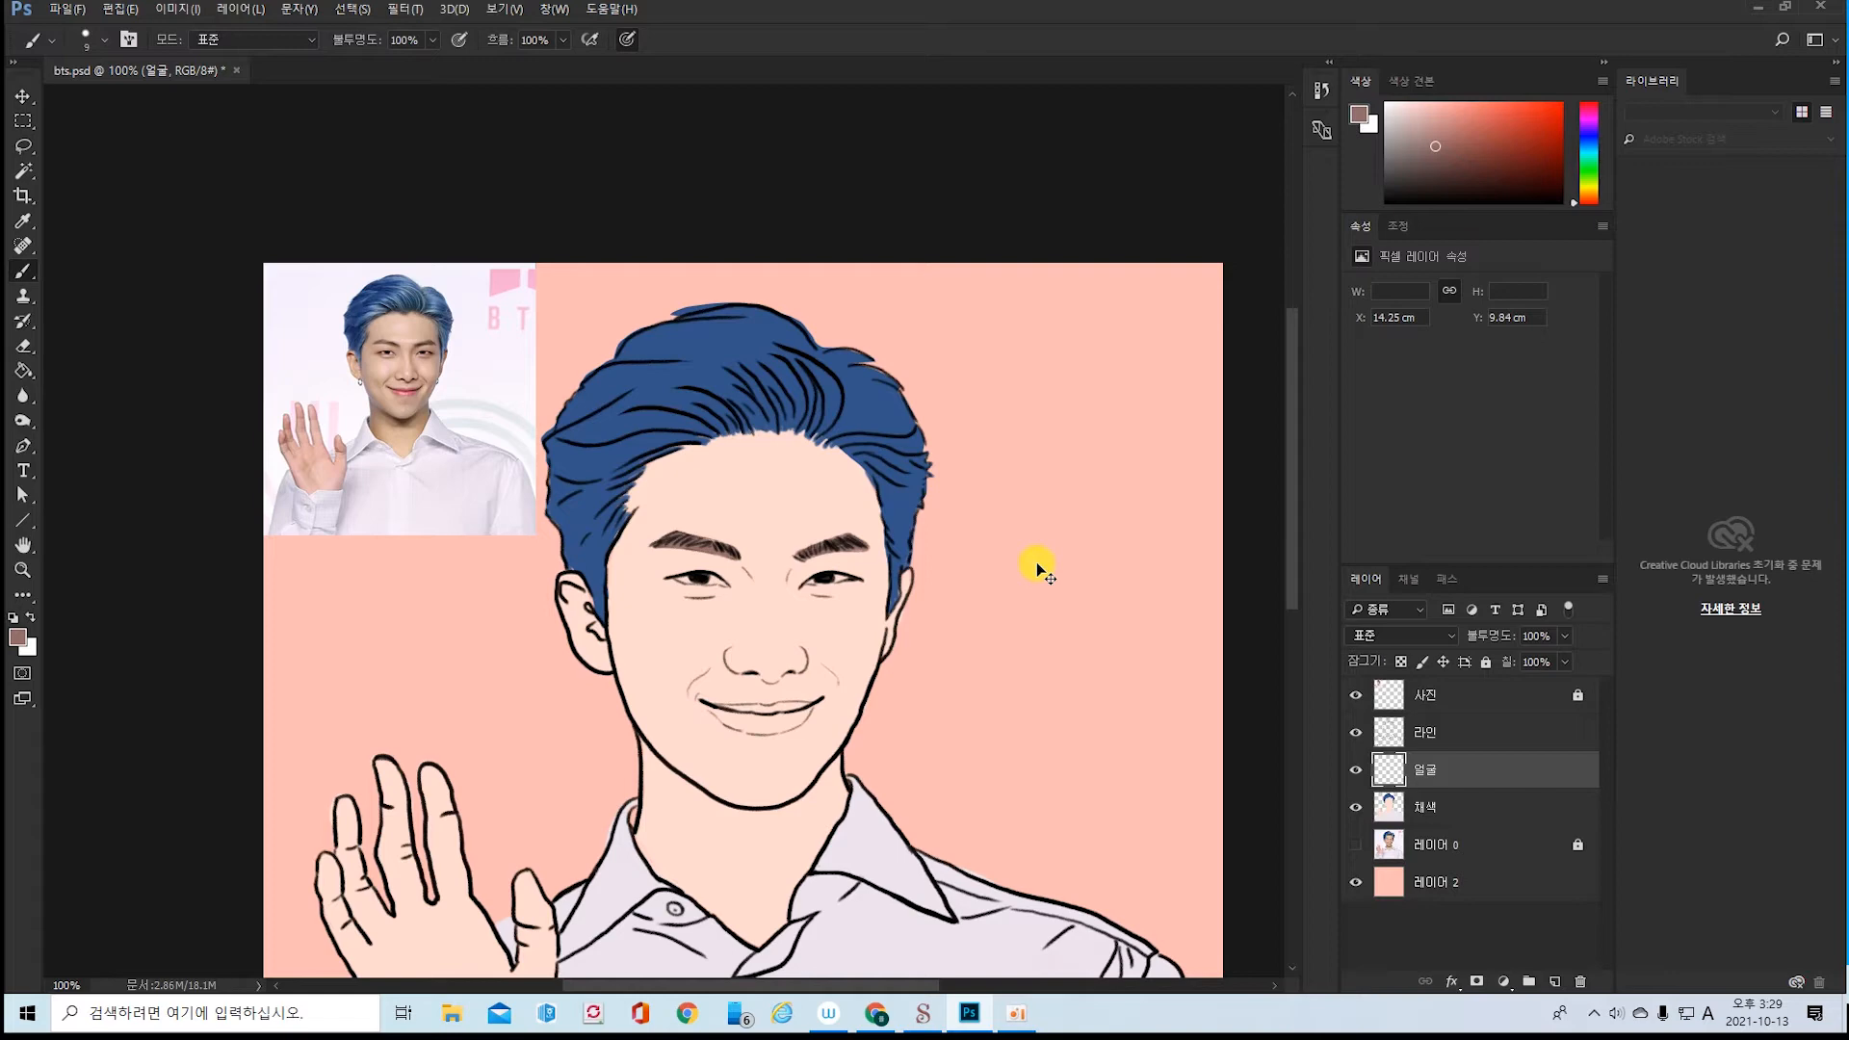
- Try moving the 얼굴 layer above the 사진 layer at the top of the layer stack
key("ctrl+bracketright")
key("ctrl+bracketright")
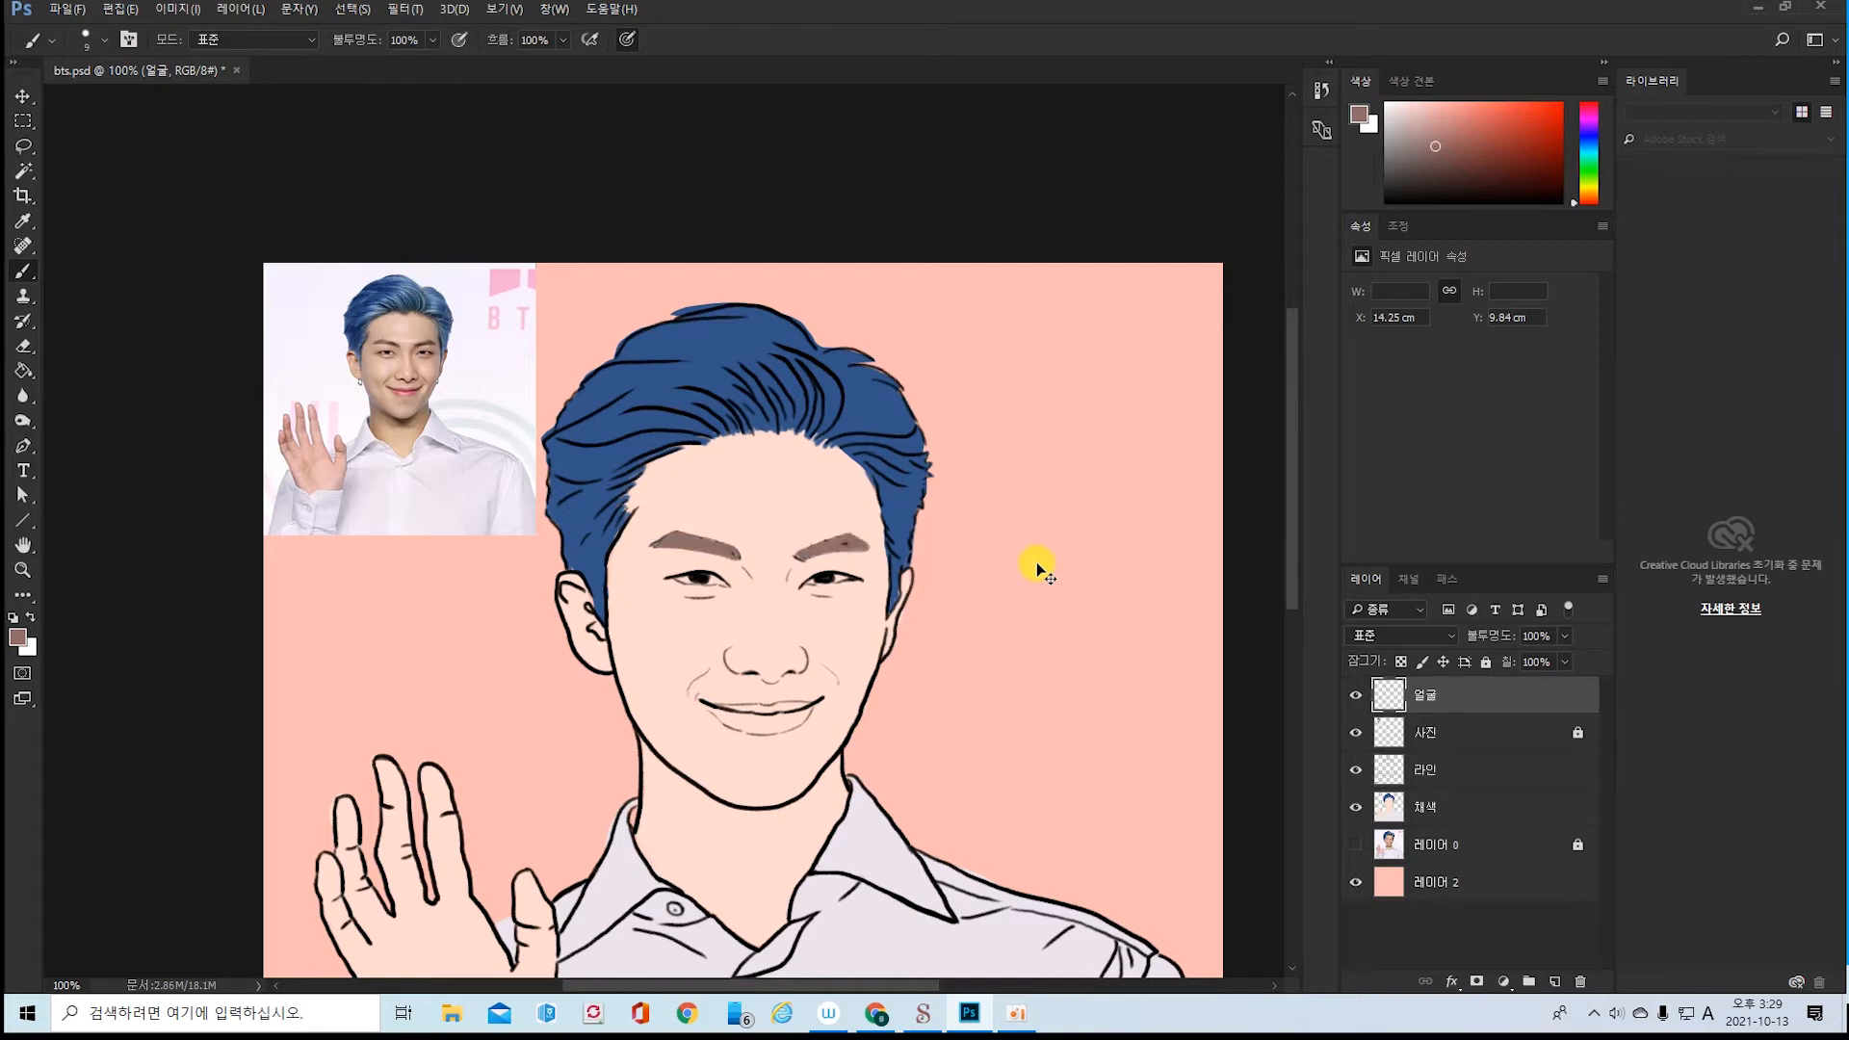
key("ctrl+plus")
key("ctrl+plus")
scroll(1037, 563, "right", 3)
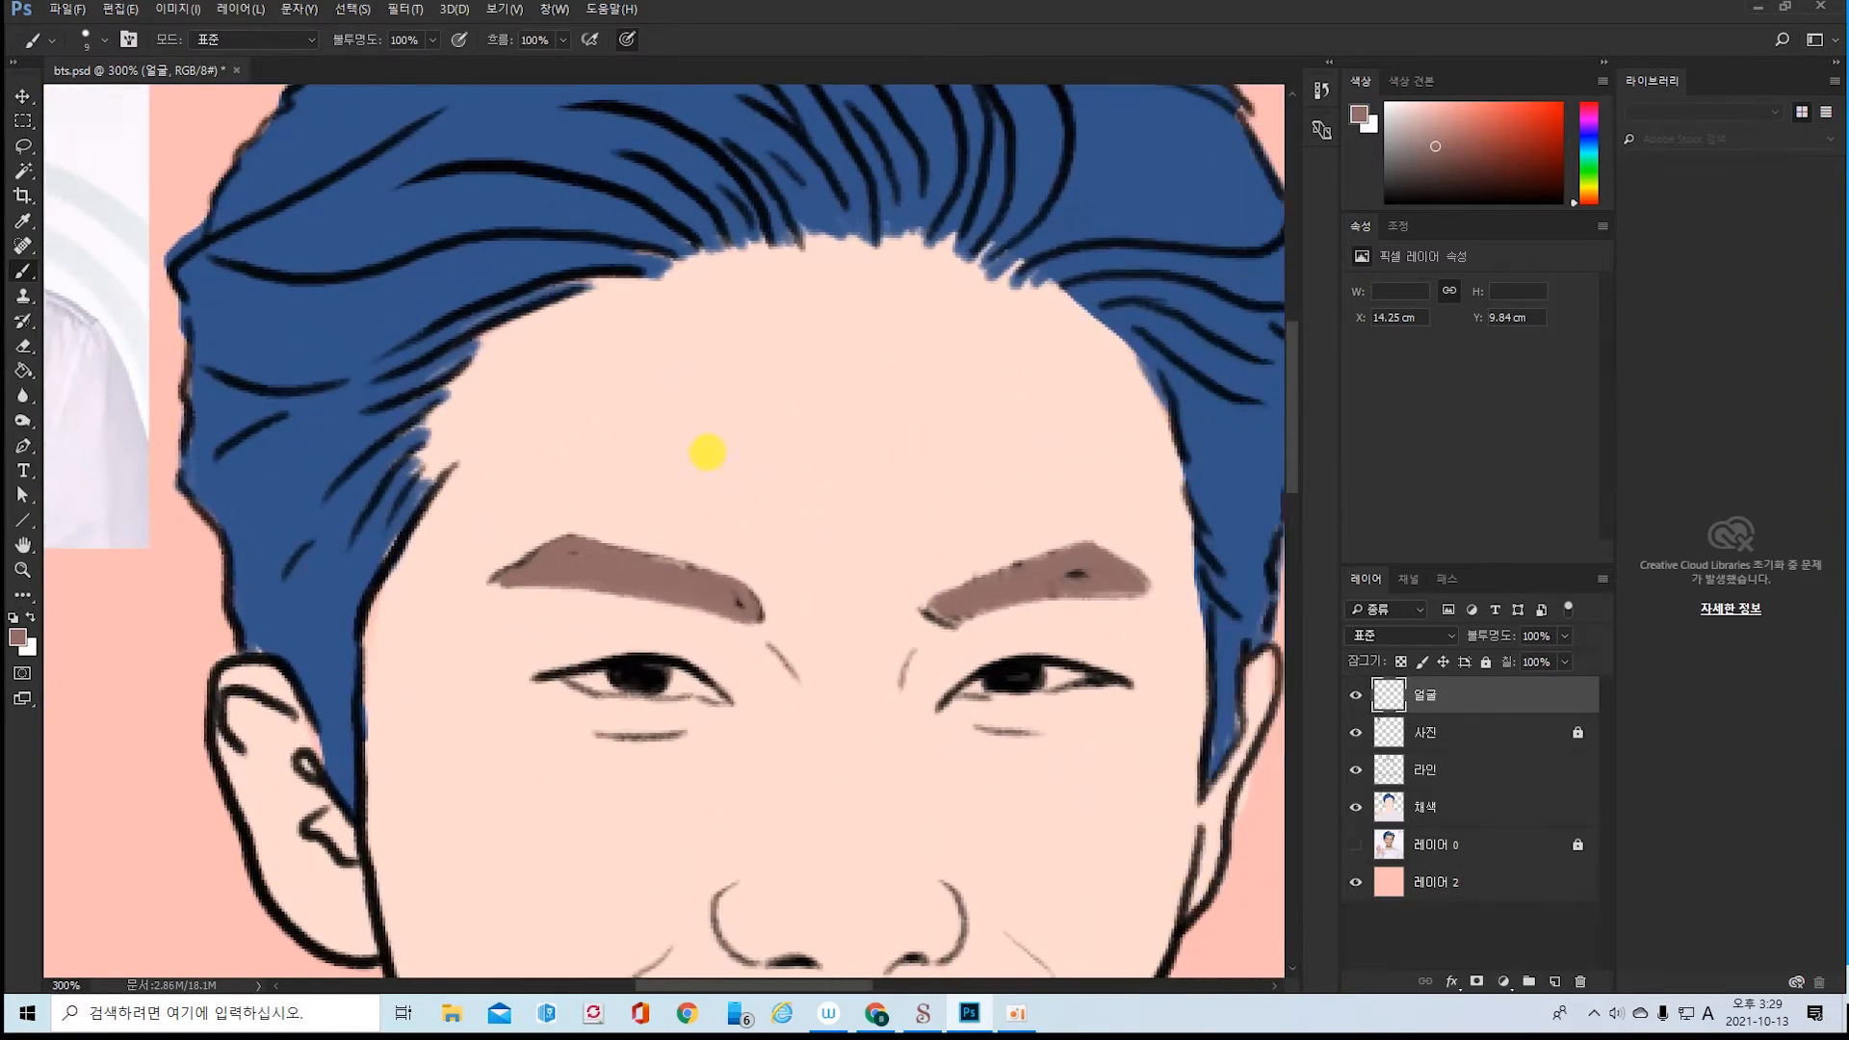
scroll(1043, 504, "left", 1)
scroll(911, 533, "right", 1)
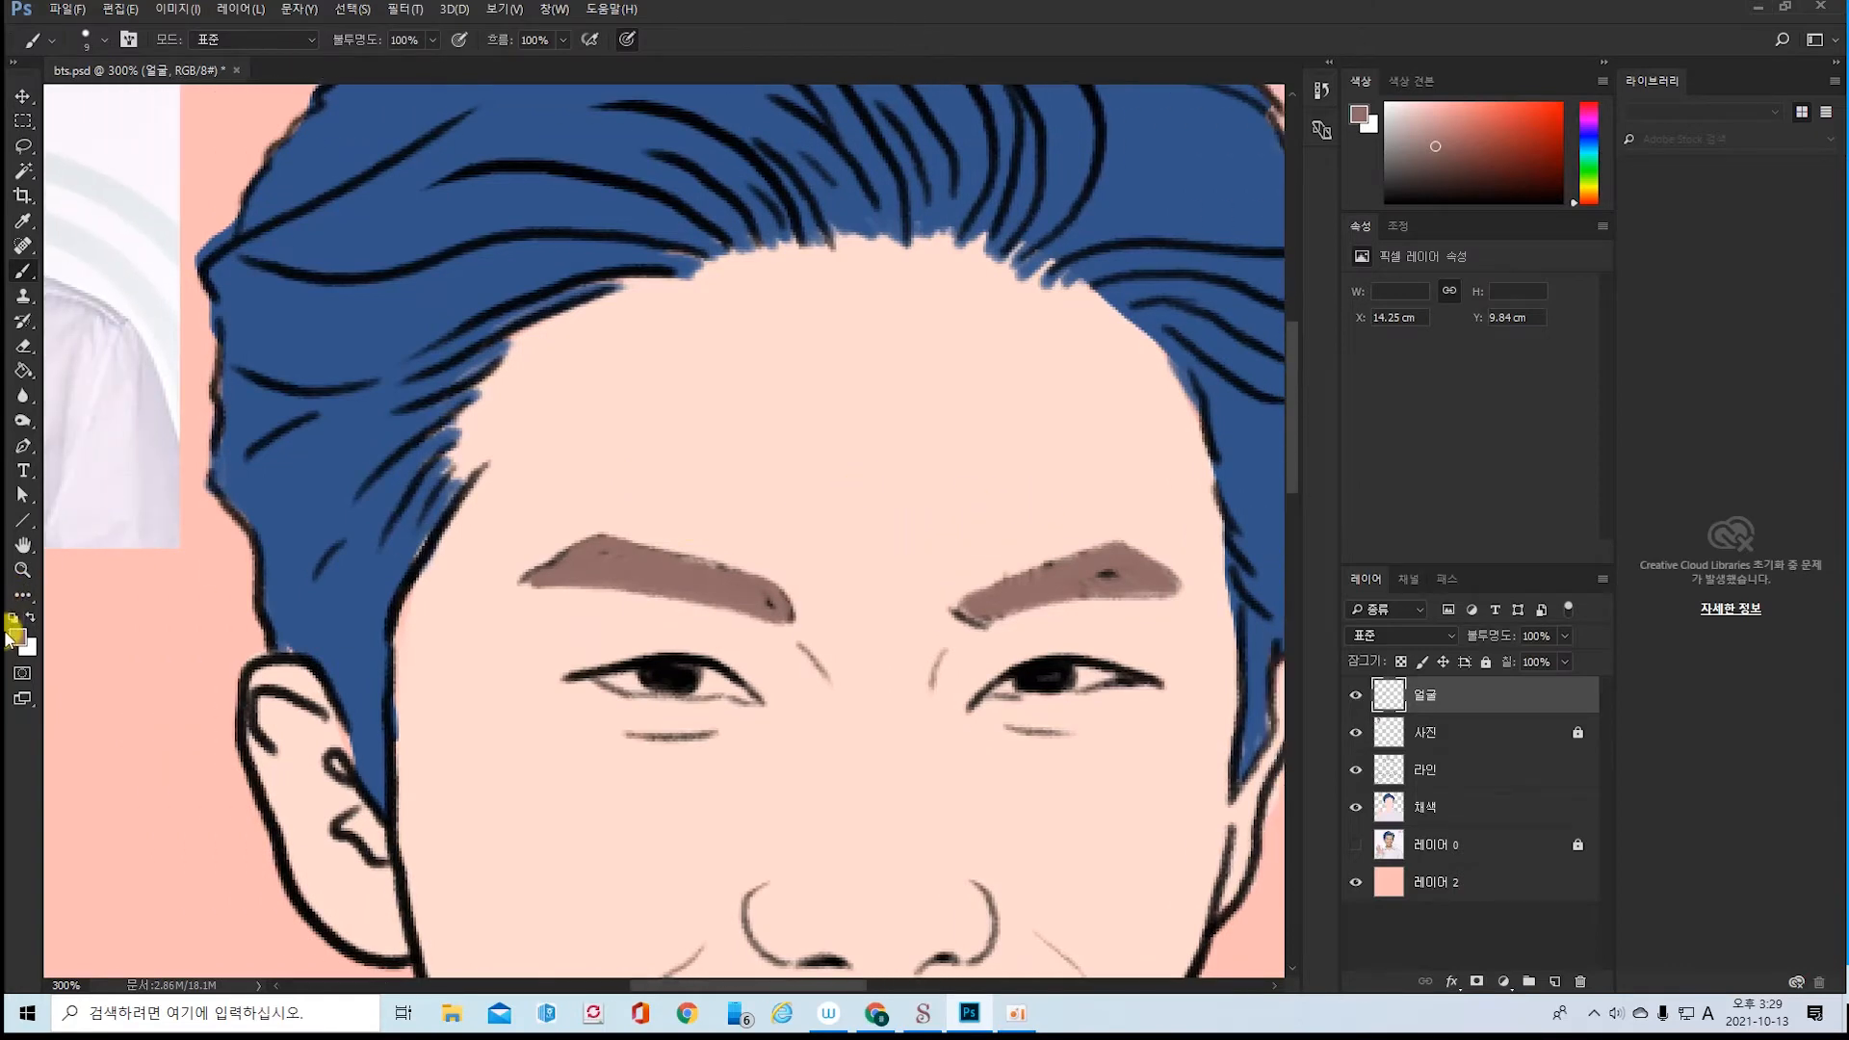
- Move the 얼굴 layer back below the 라인 layer and paint the whites of both eyes pure white on it
left_click(12, 619)
left_click(30, 617)
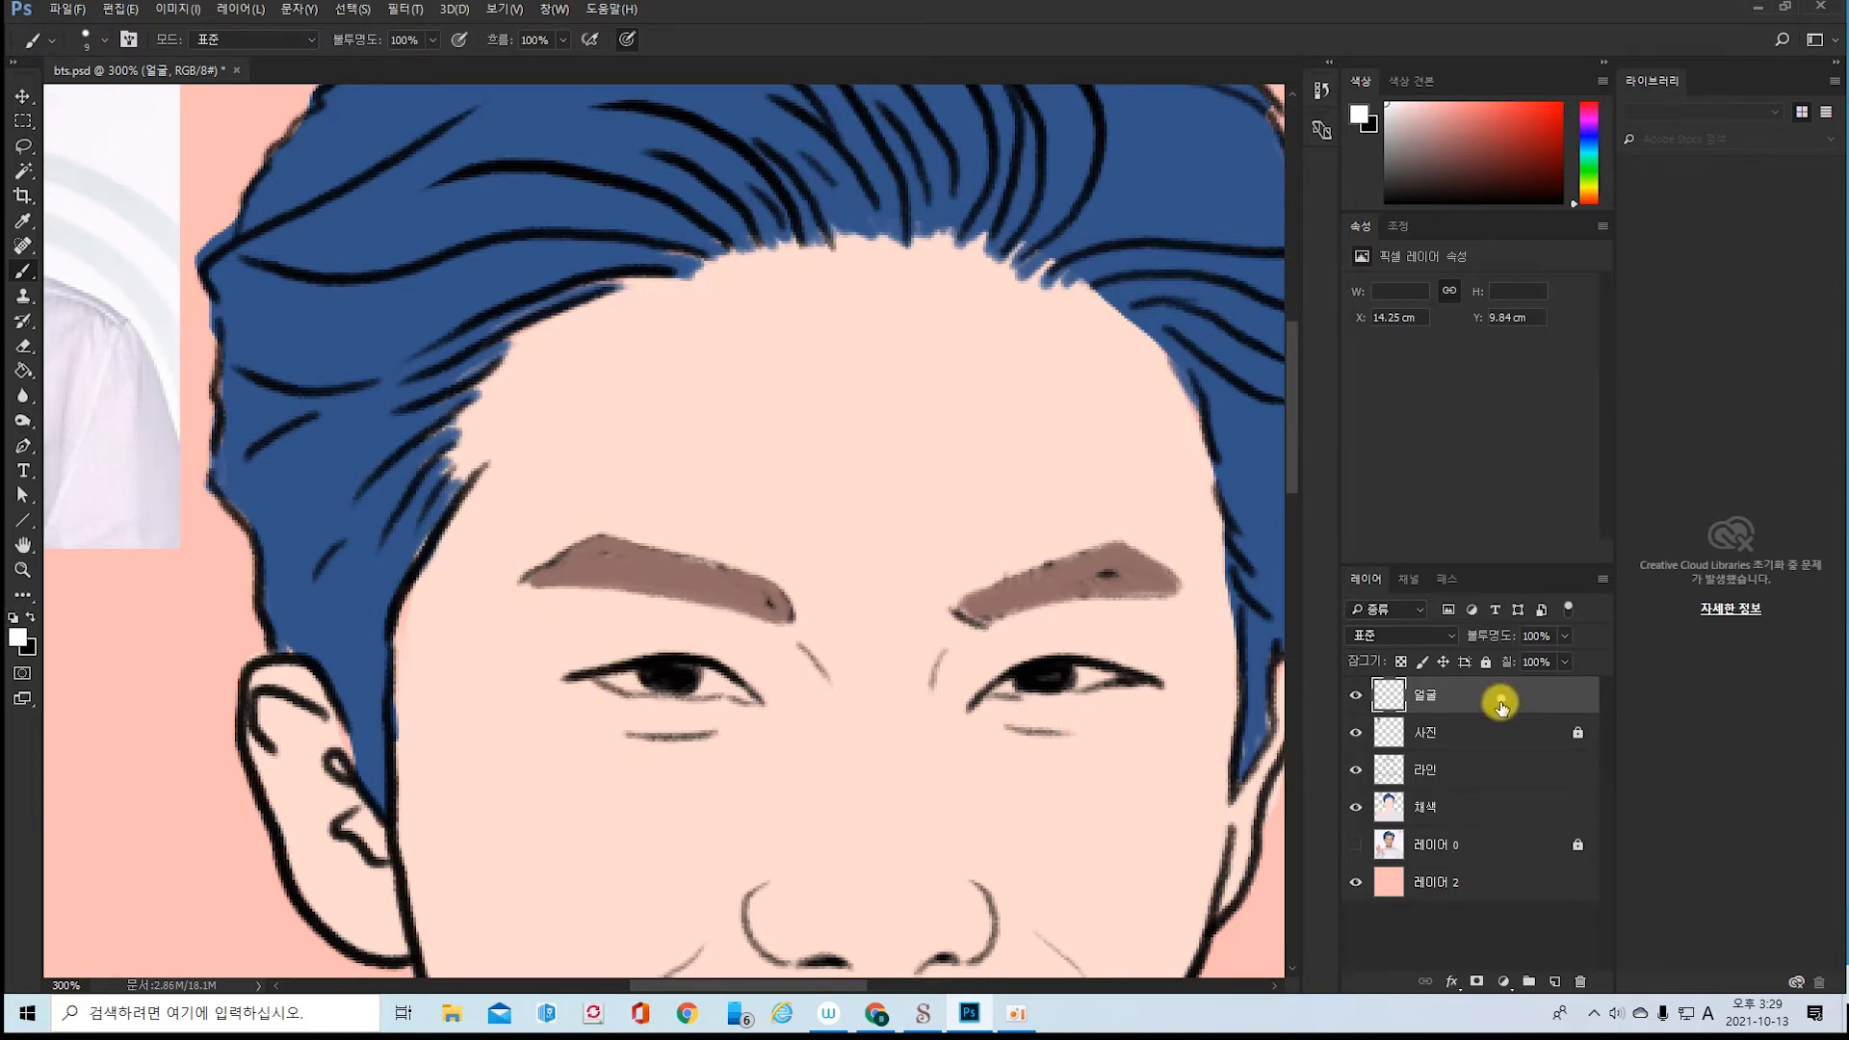
left_click_drag(1503, 703, 1499, 782)
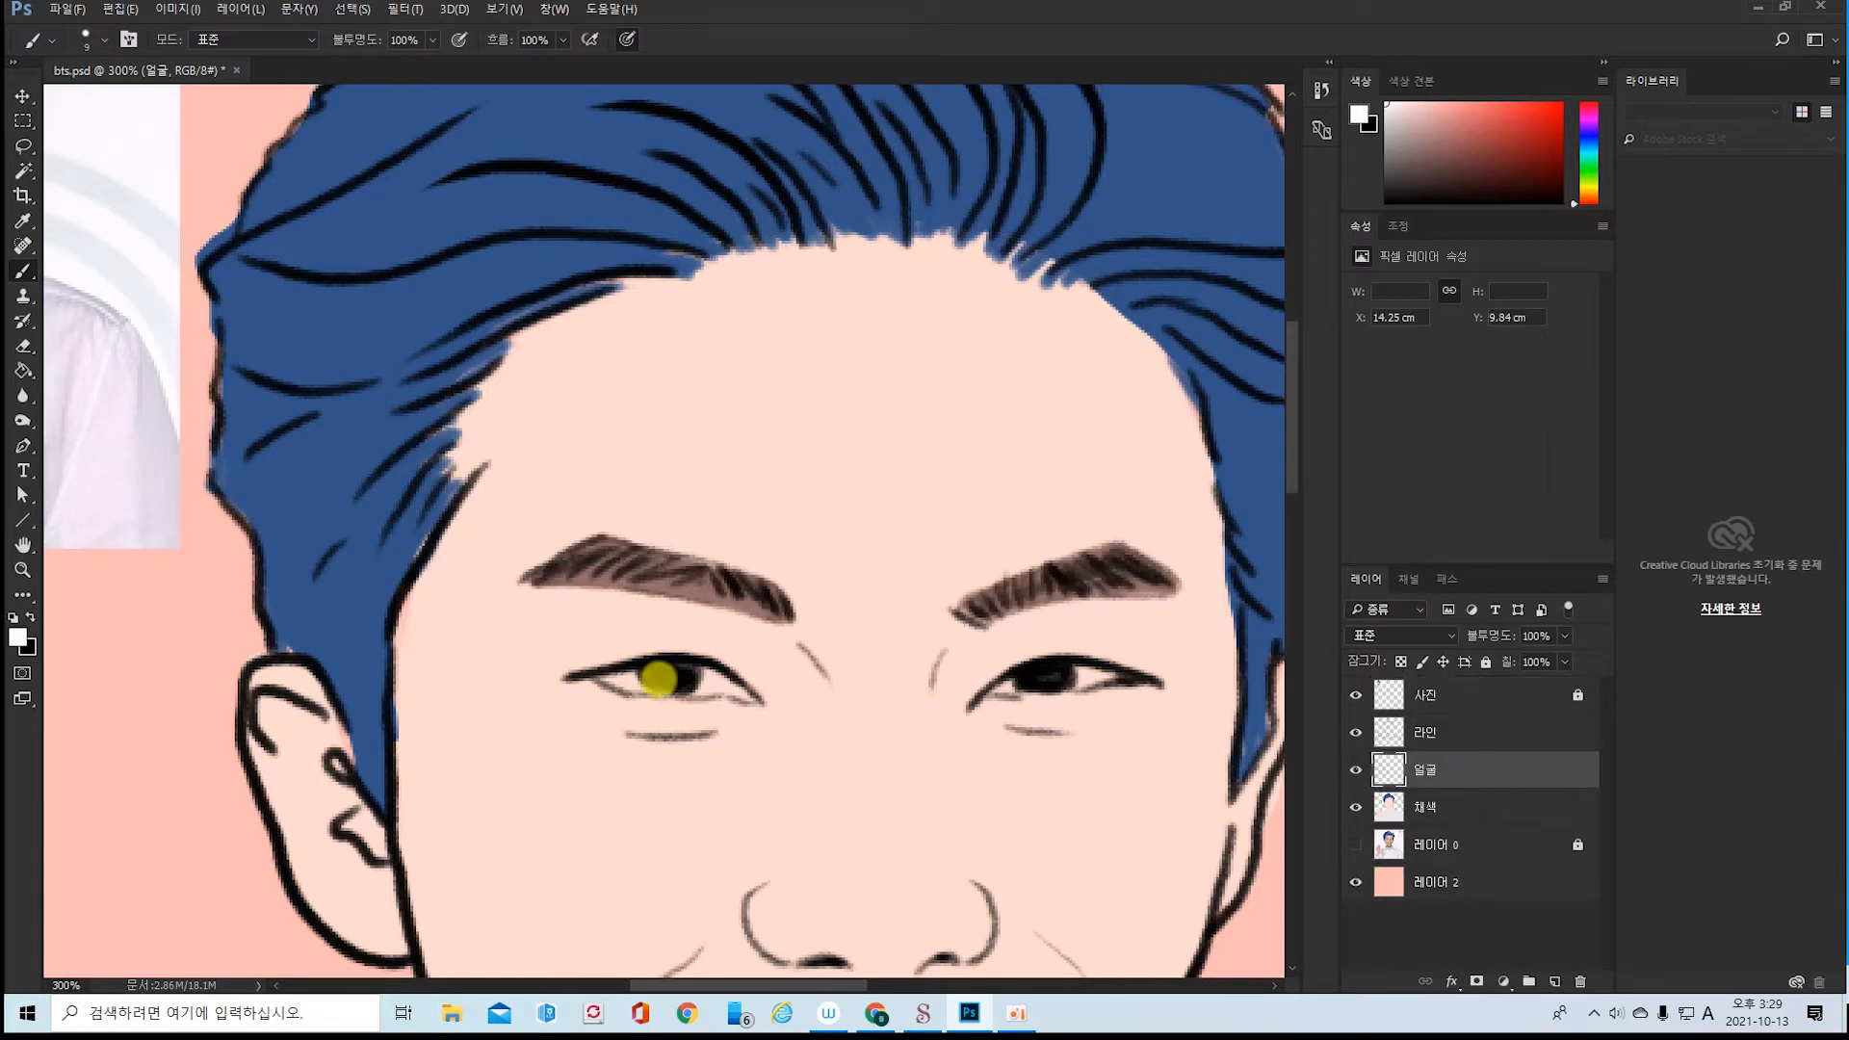
left_click_drag(603, 680, 735, 687)
left_click_drag(1002, 686, 1123, 665)
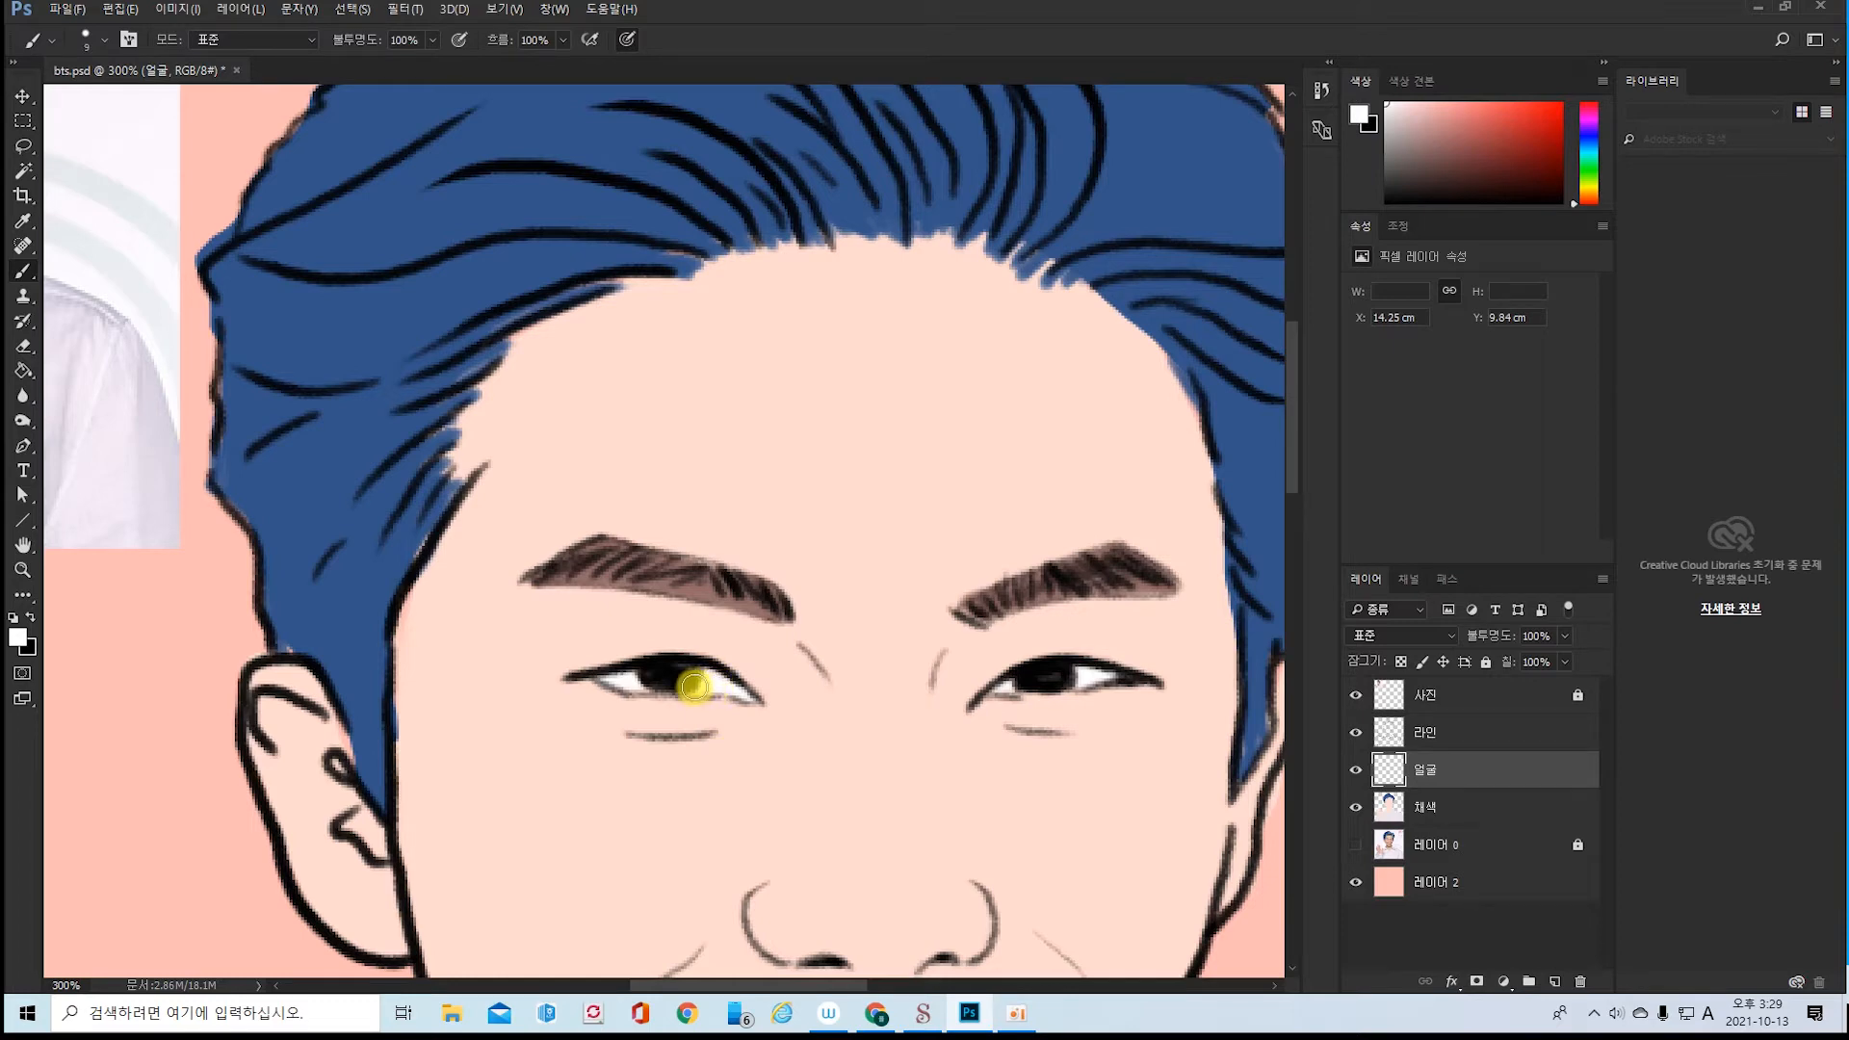
- Sample the blue of the hair and paint both irises with it on a new layer above the 라인 layer
key("i")
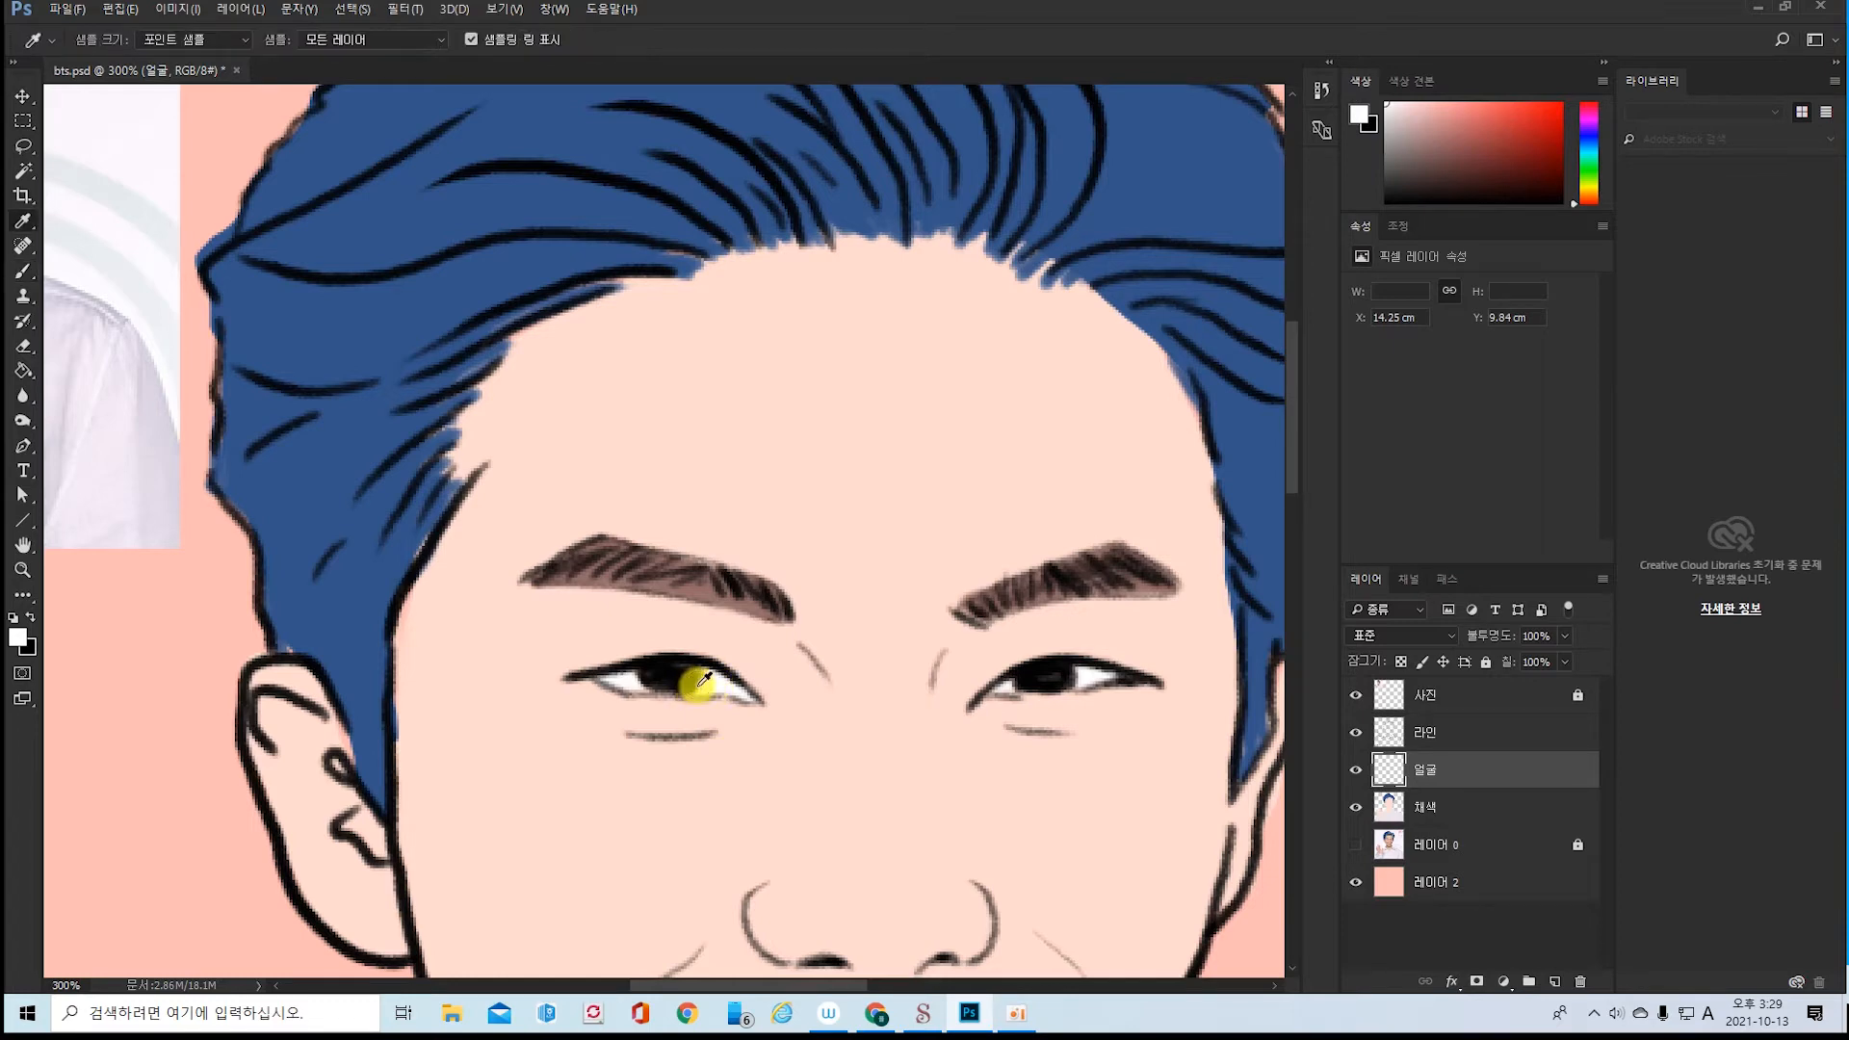
left_click(456, 284)
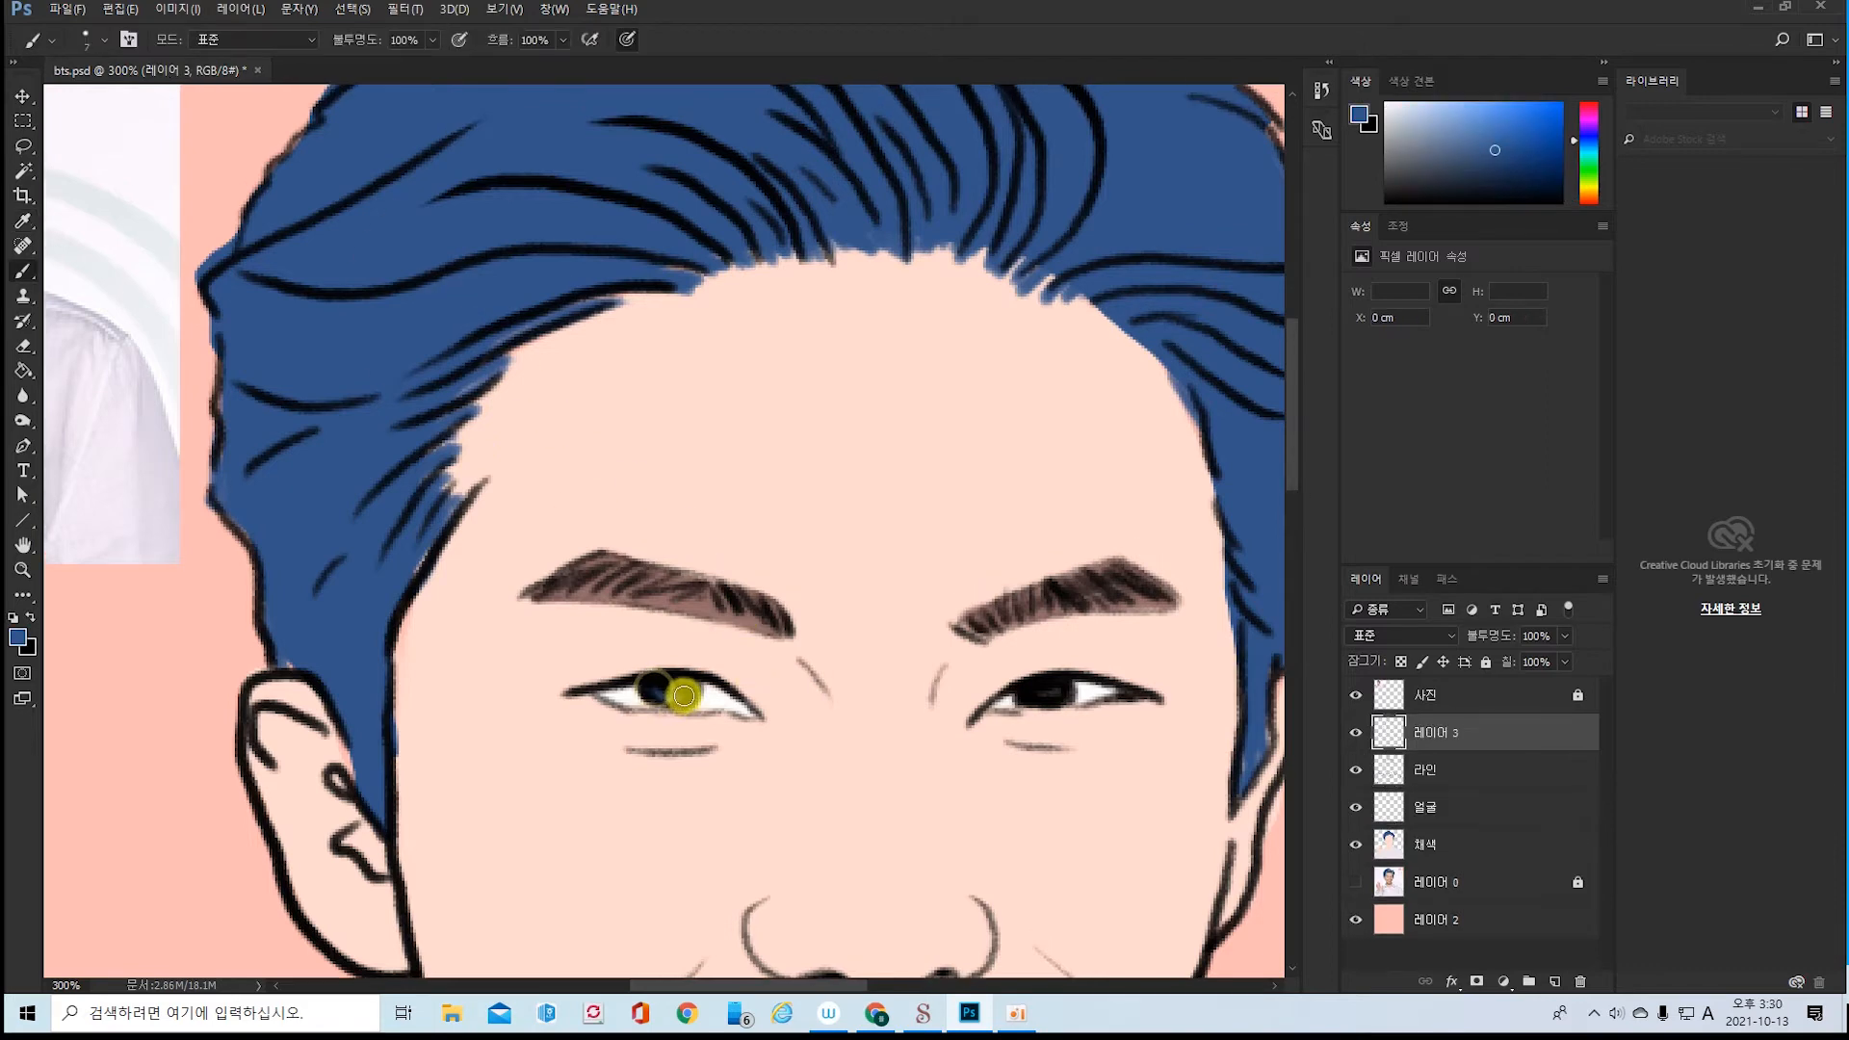
mouse_move(681, 694)
left_mouse_down()
mouse_move(652, 689)
mouse_move(689, 694)
mouse_move(654, 684)
mouse_move(669, 690)
left_mouse_up()
mouse_move(1054, 693)
left_mouse_down()
mouse_move(1015, 706)
mouse_move(1060, 690)
left_mouse_up()
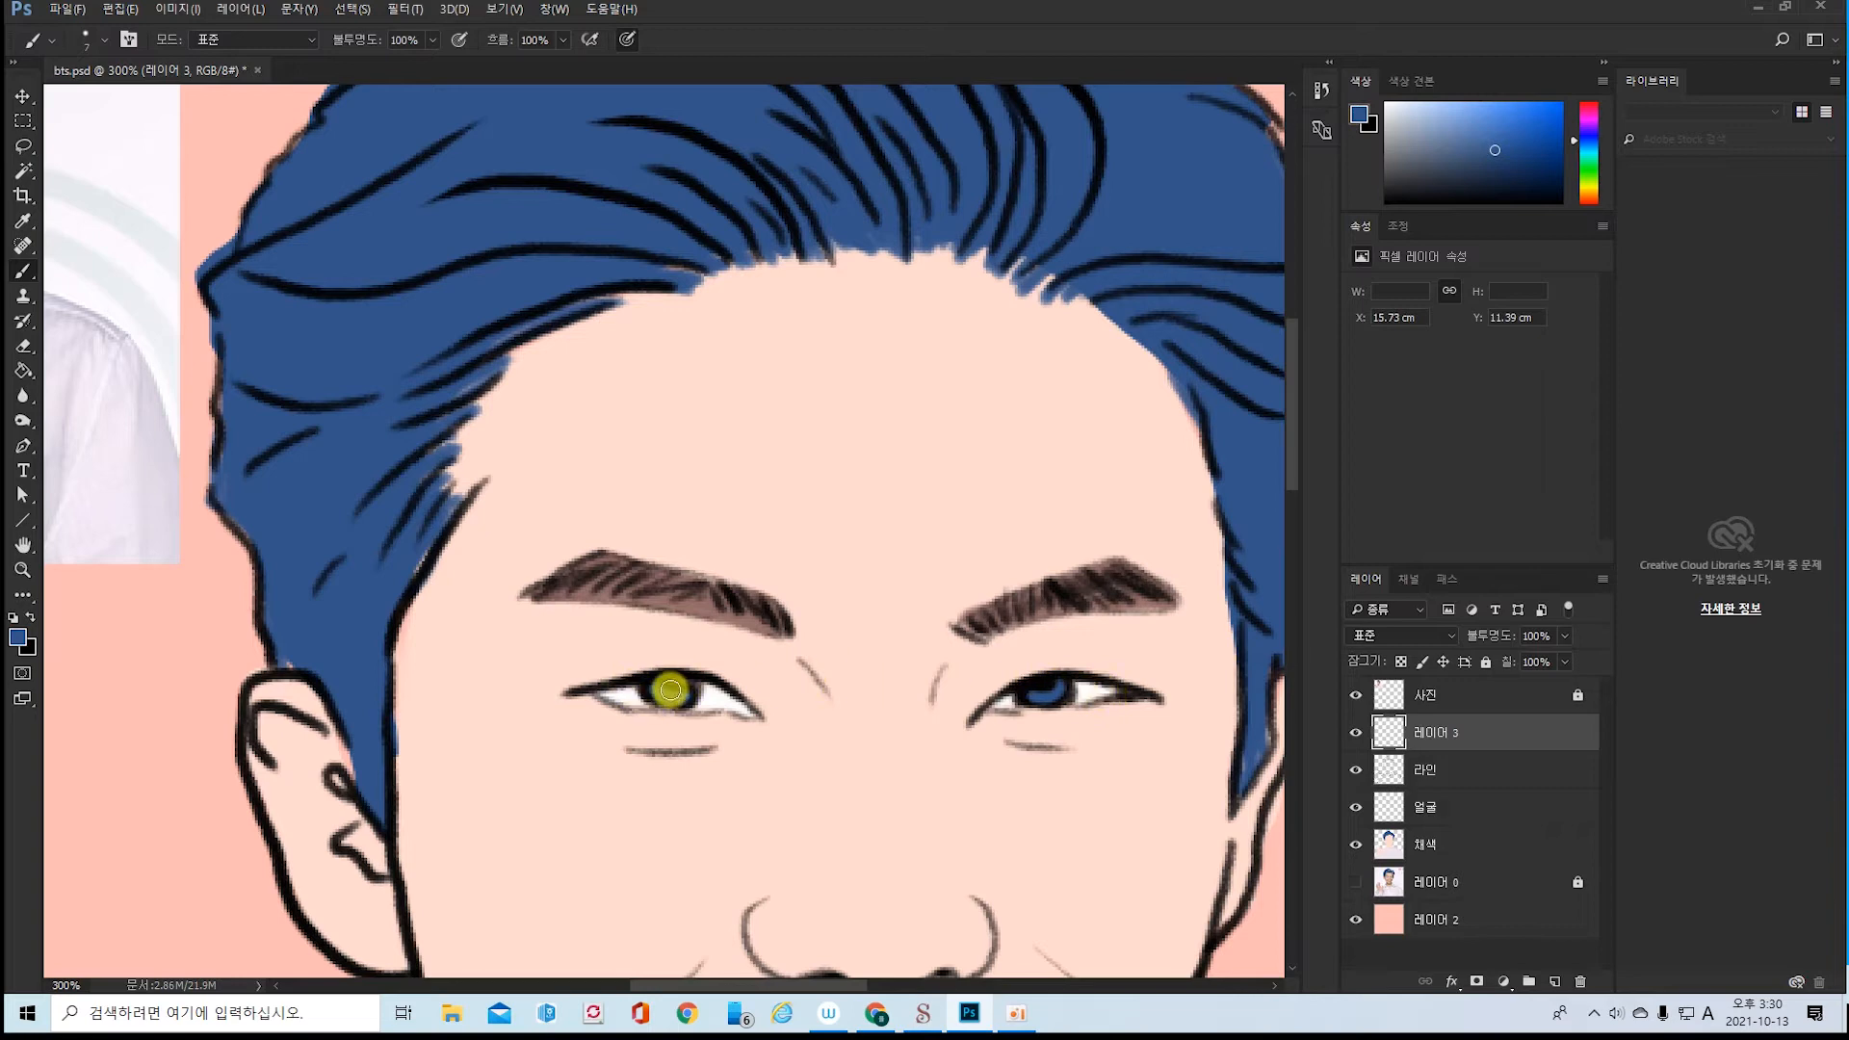
- Erase the centre of both blue irises on 레이어 3 so the black pupils show through
left_click(25, 345)
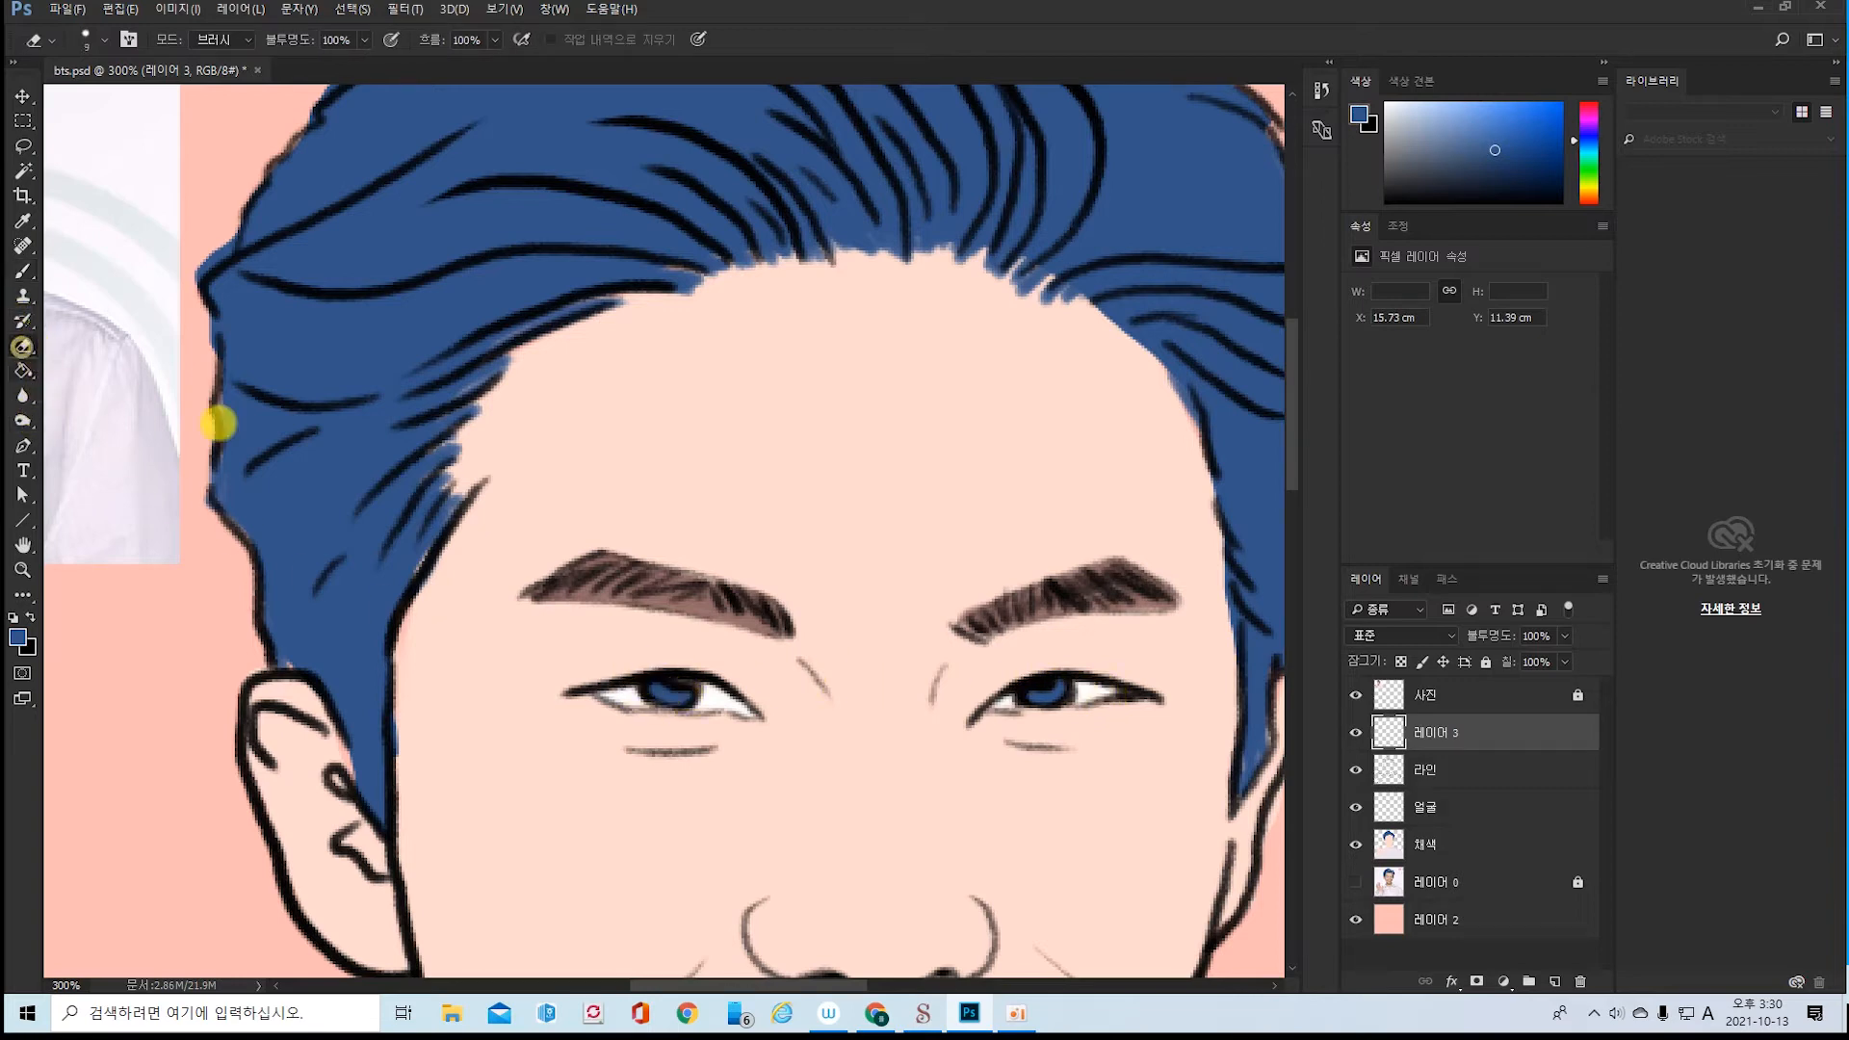
mouse_move(666, 683)
left_mouse_down()
mouse_move(800, 712)
mouse_move(681, 687)
left_mouse_up()
mouse_move(1057, 687)
left_mouse_down()
mouse_move(1031, 689)
mouse_move(1046, 682)
left_mouse_up()
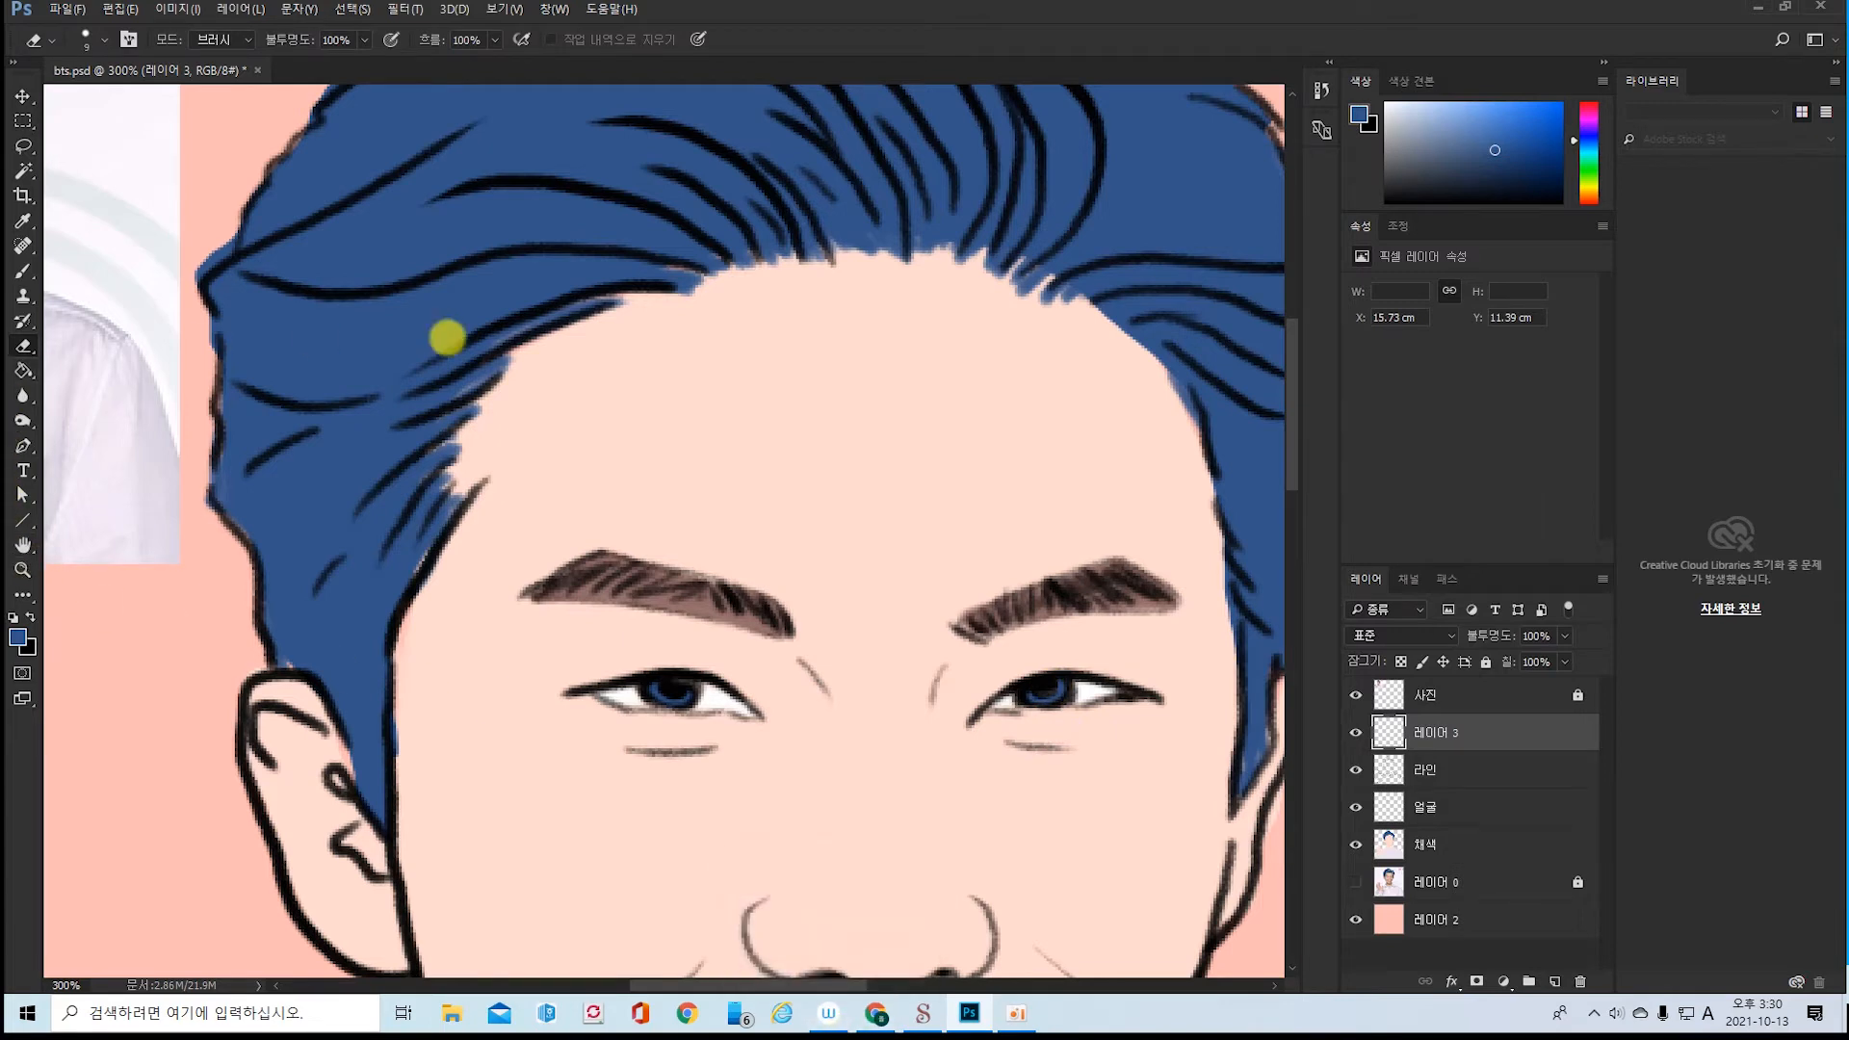
- Paint small white highlights on the pupils of both eyes on 레이어 3 with the Brush tool
left_click_drag(479, 718, 1024, 899)
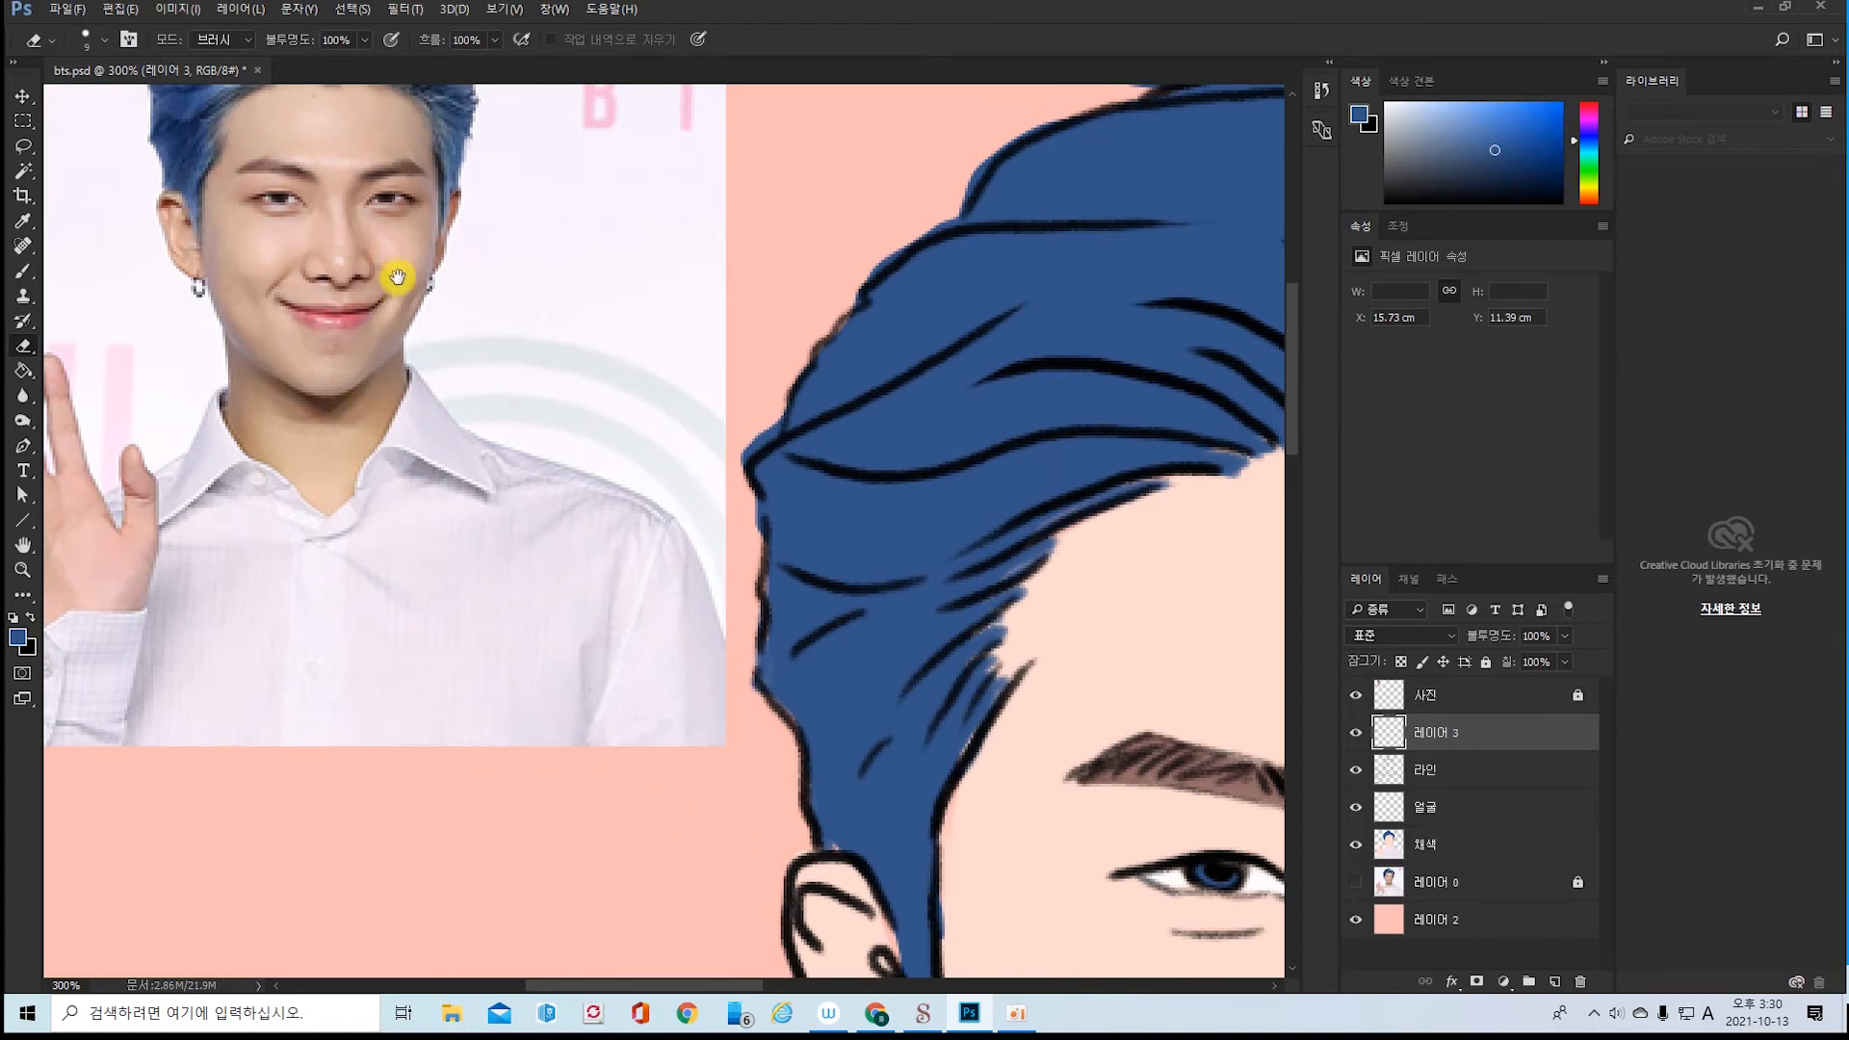
left_click_drag(1052, 872, 350, 578)
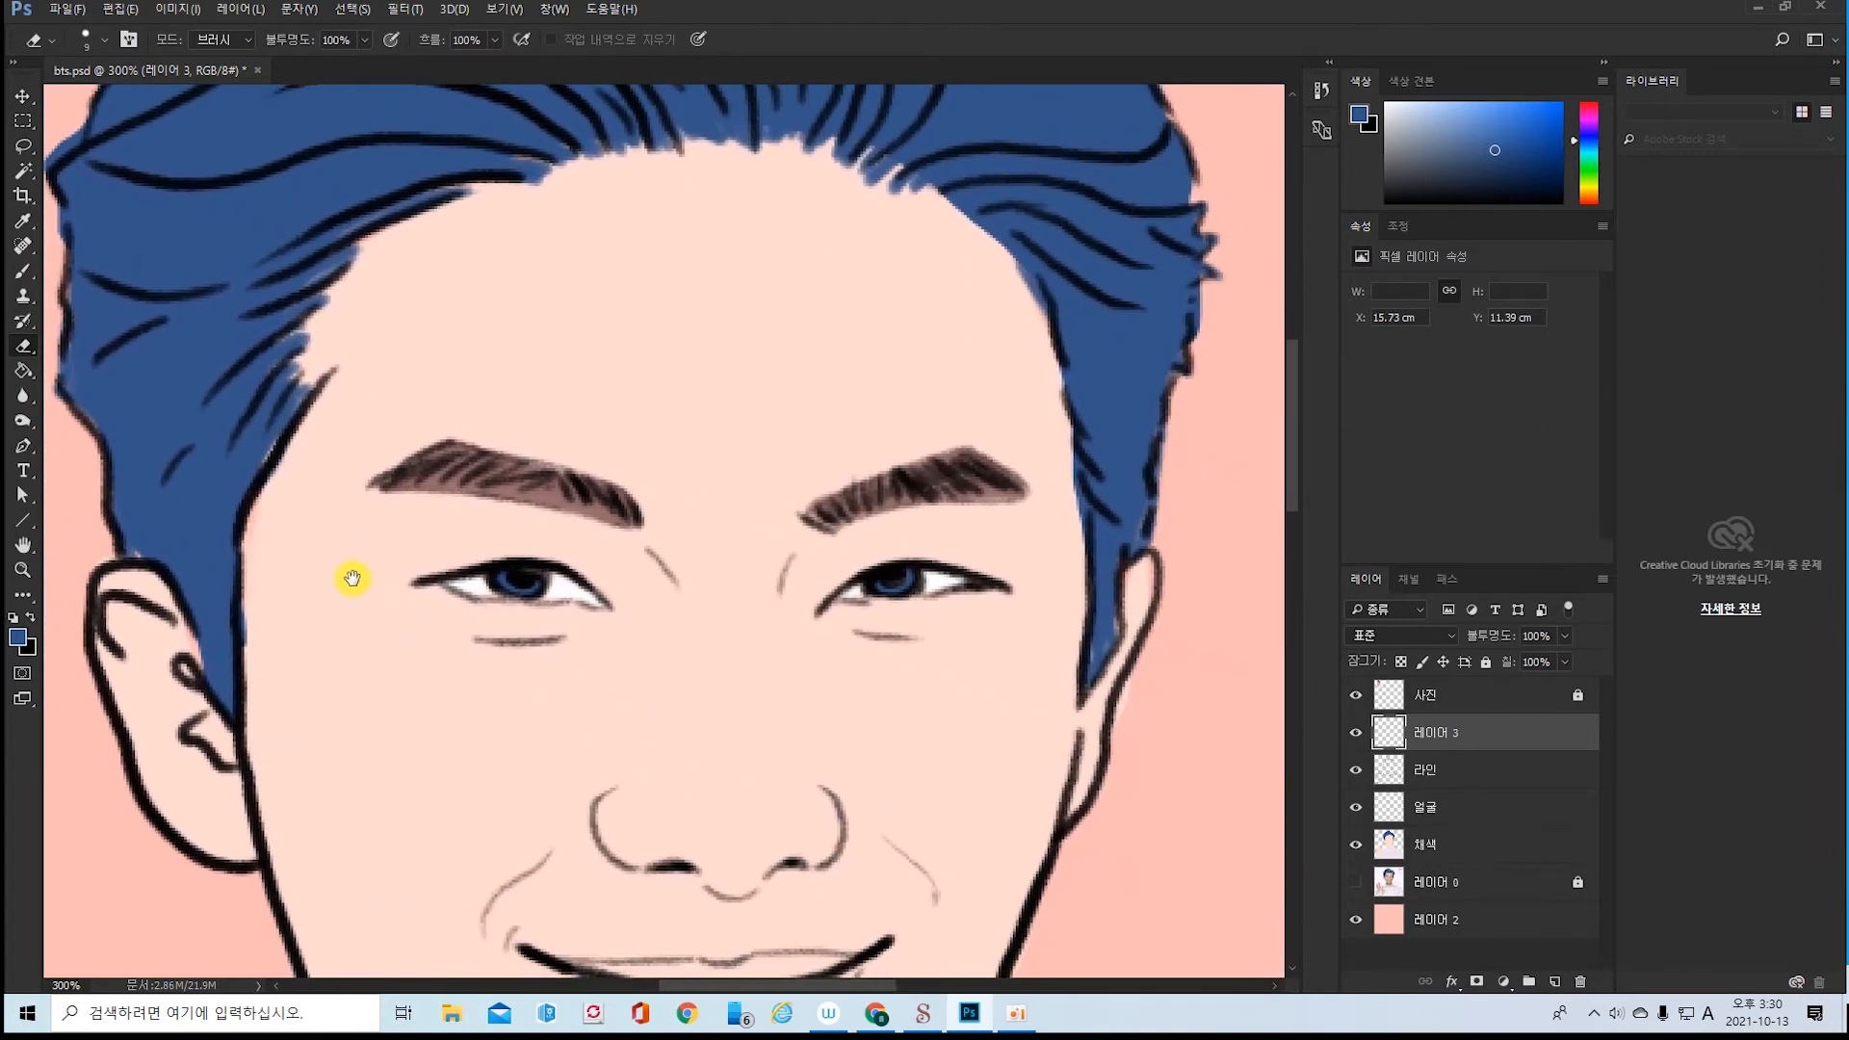
left_click(12, 617)
left_click(30, 617)
key("bracketleft")
key("bracketleft")
key("bracketleft")
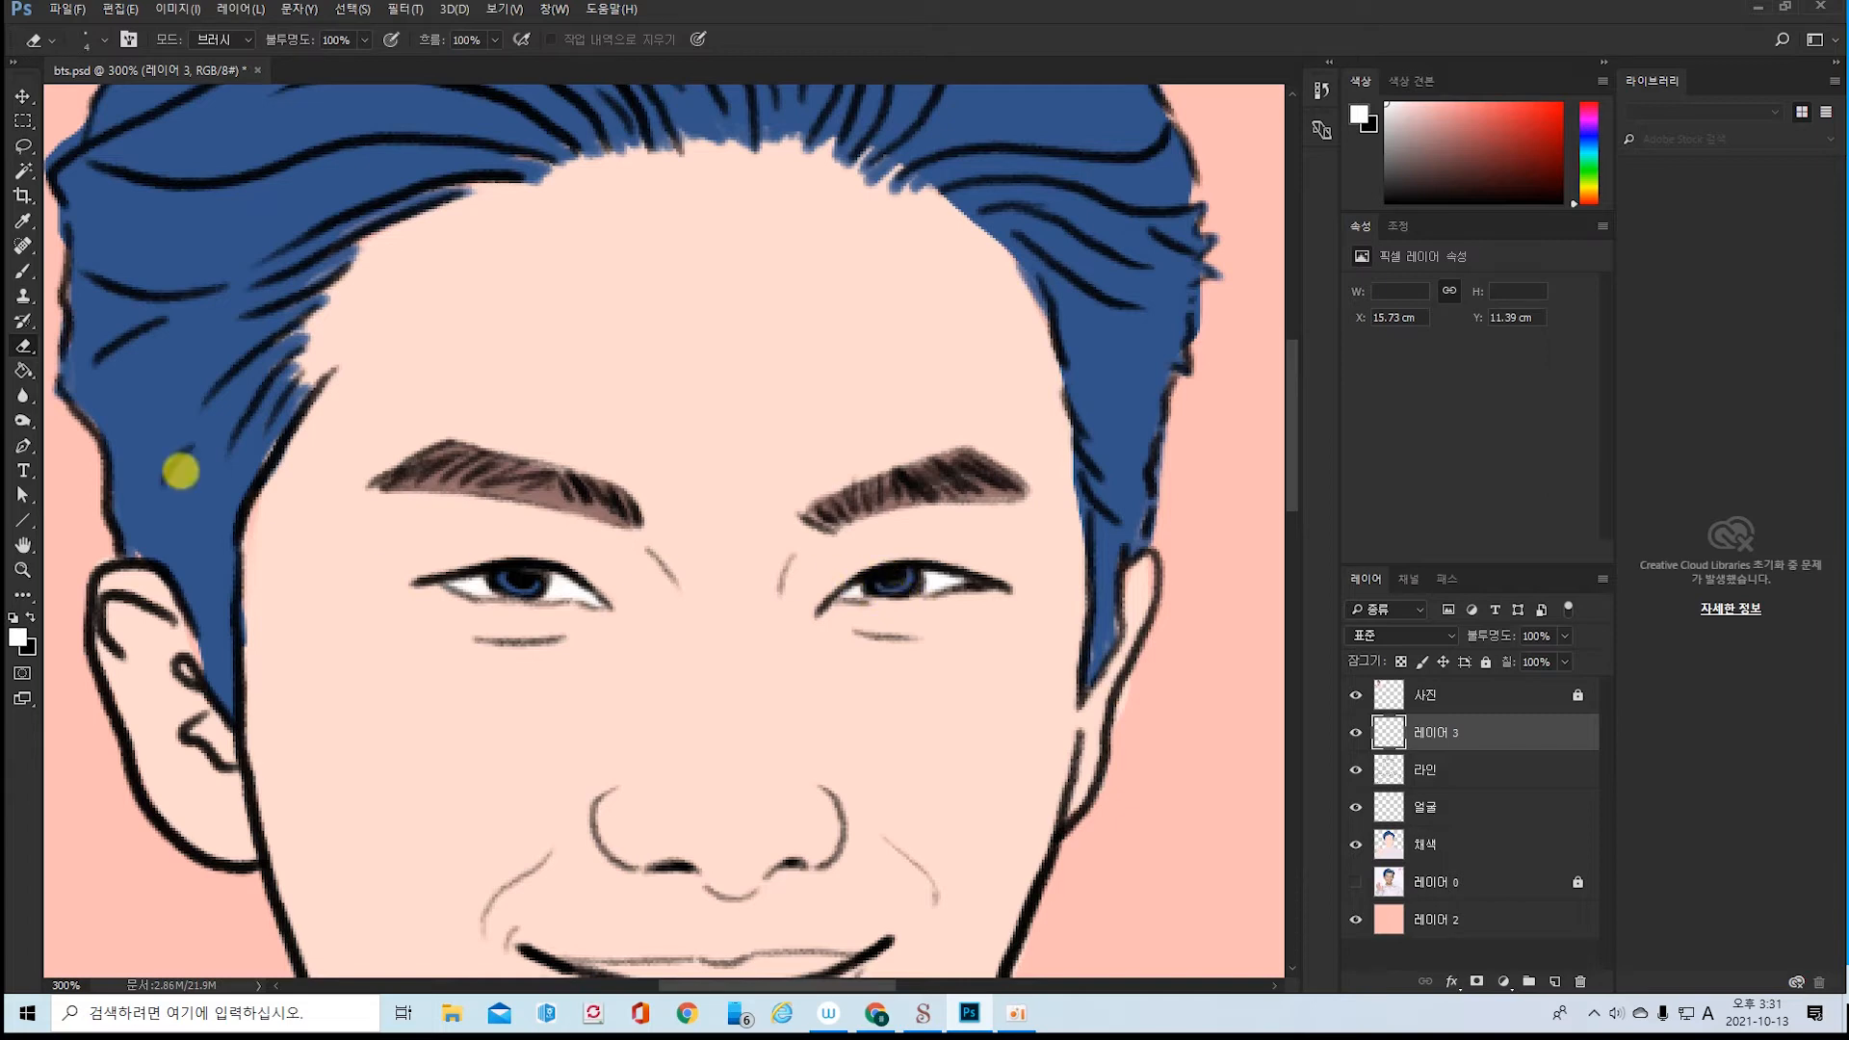
left_click(23, 271)
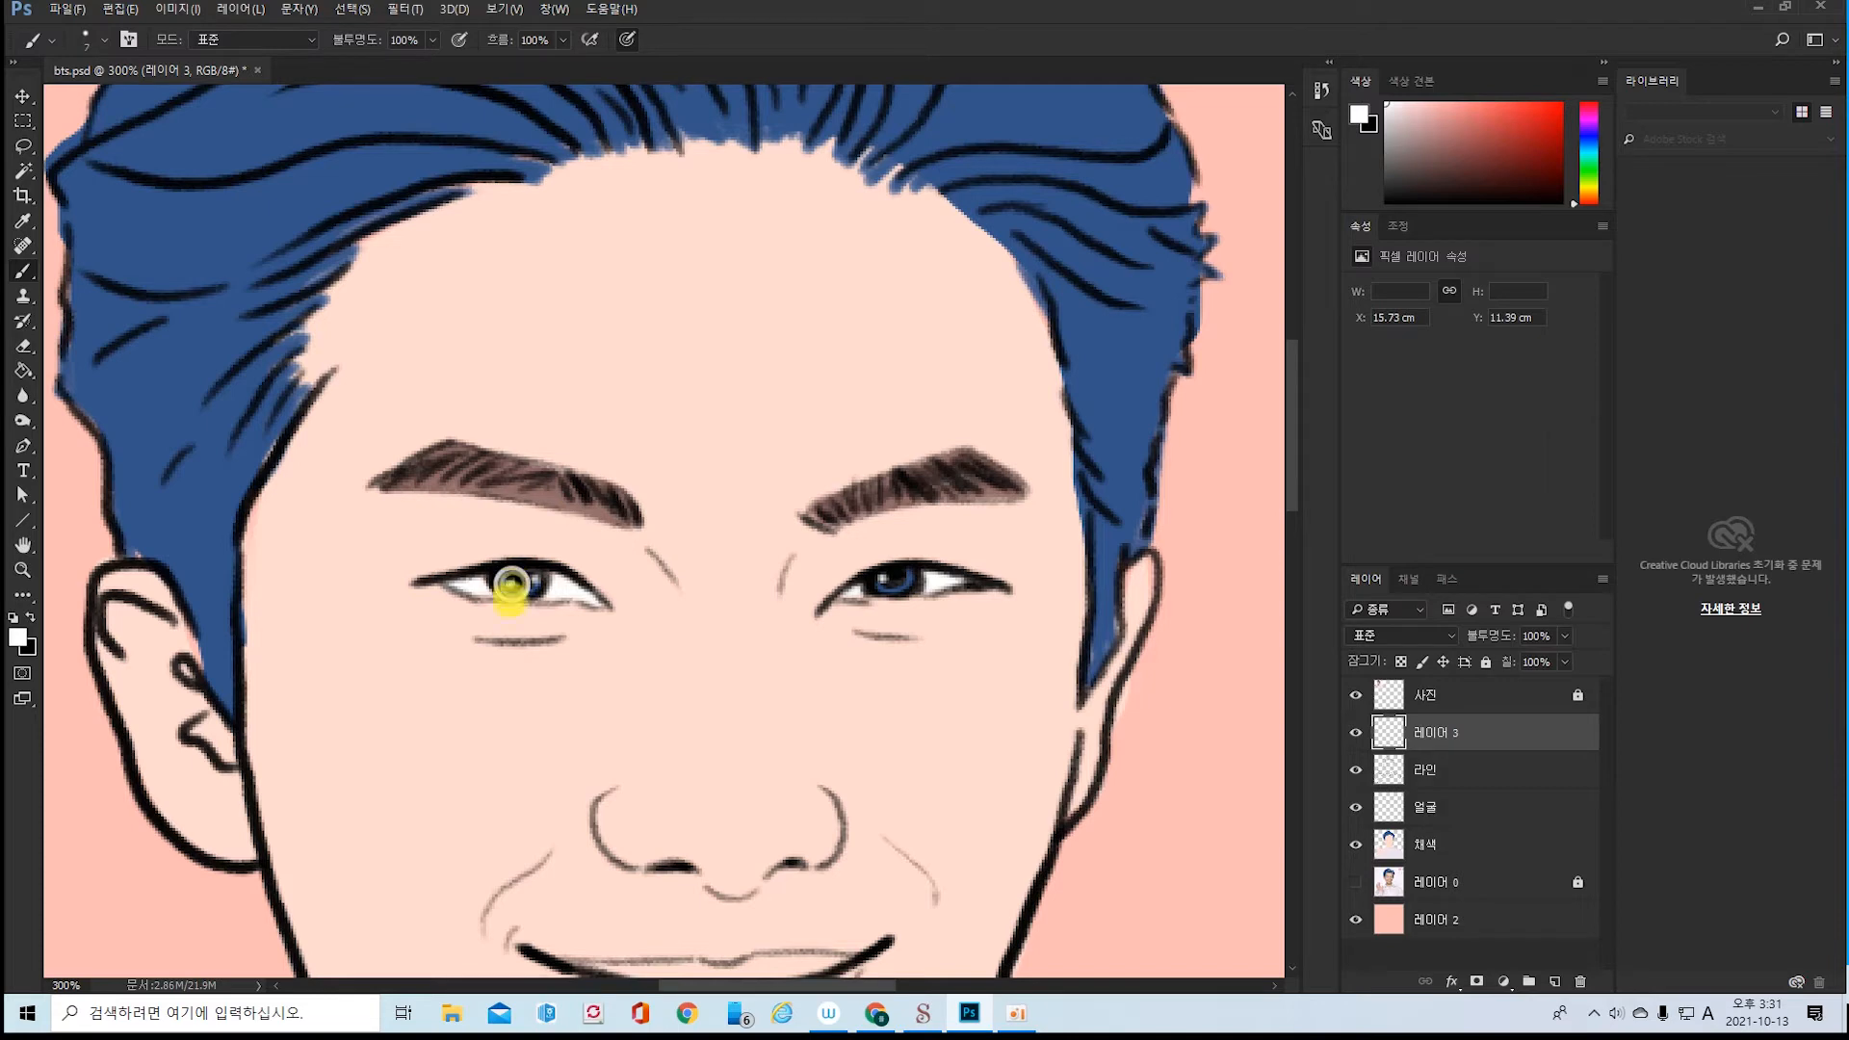
key("ctrl+minus")
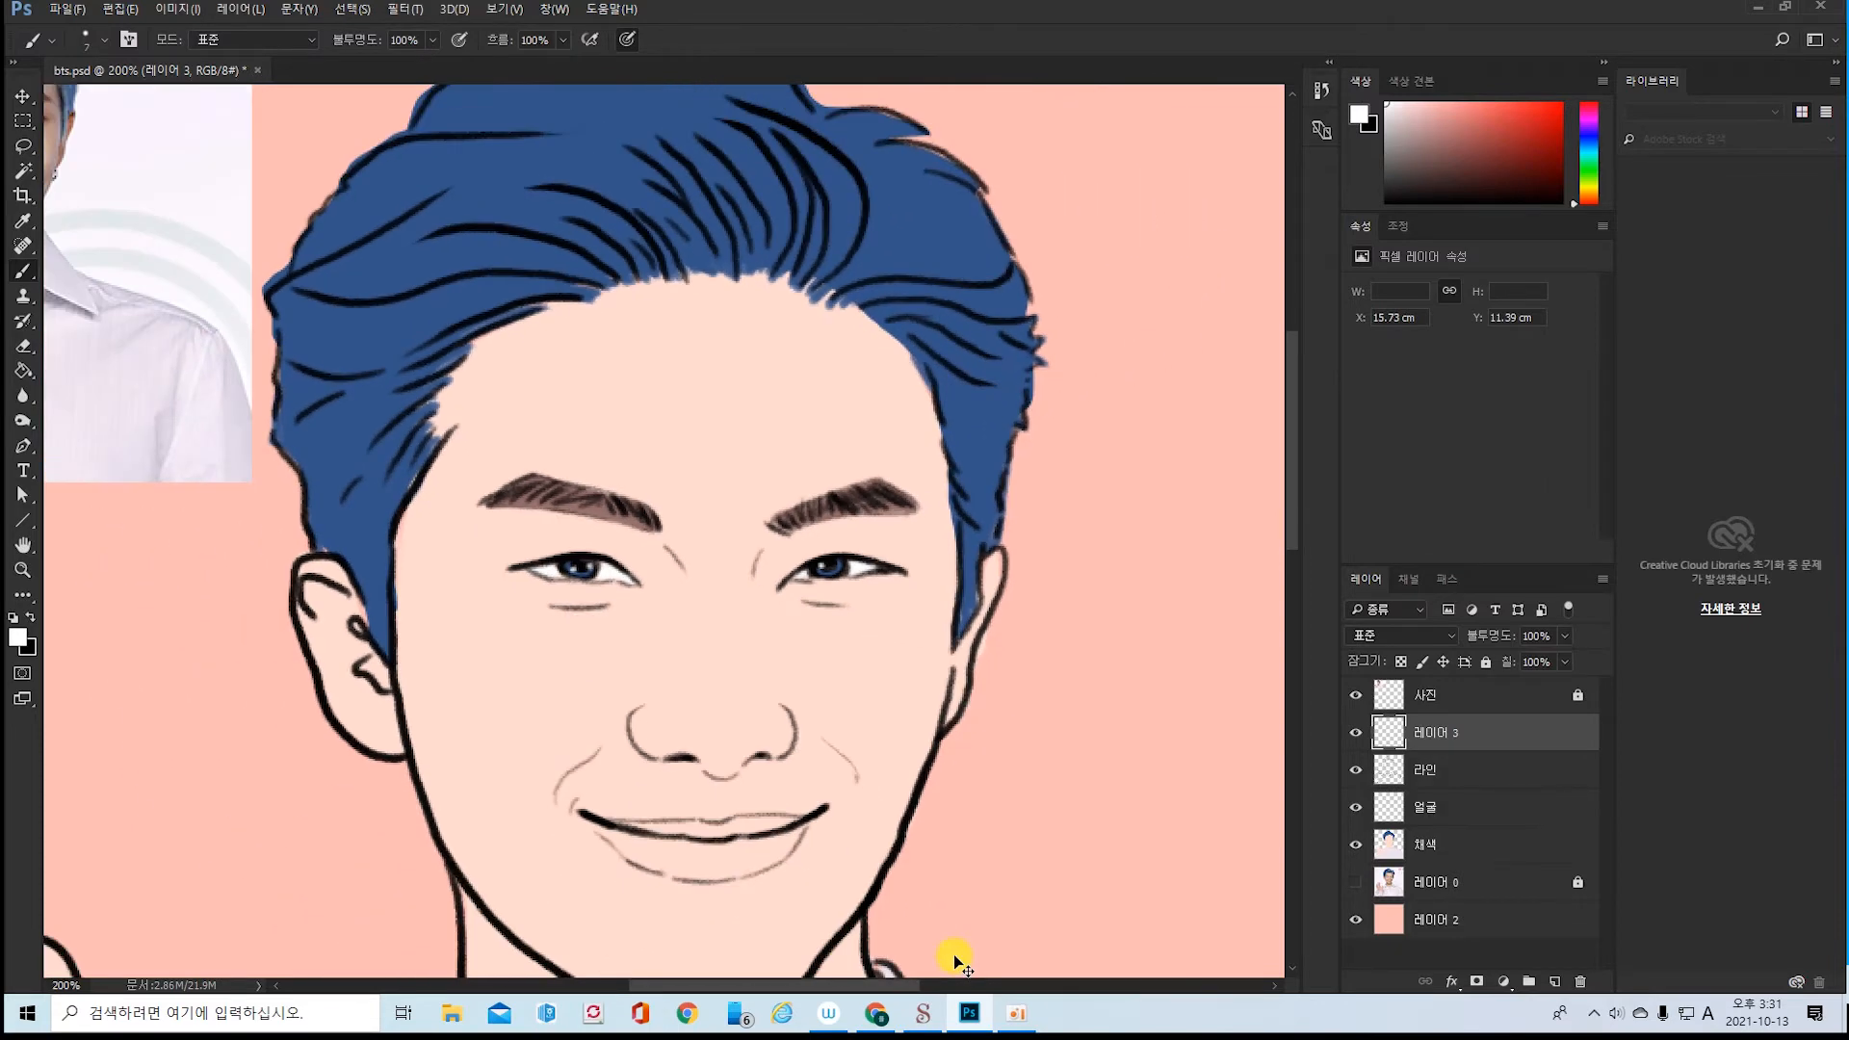
key("ctrl+minus")
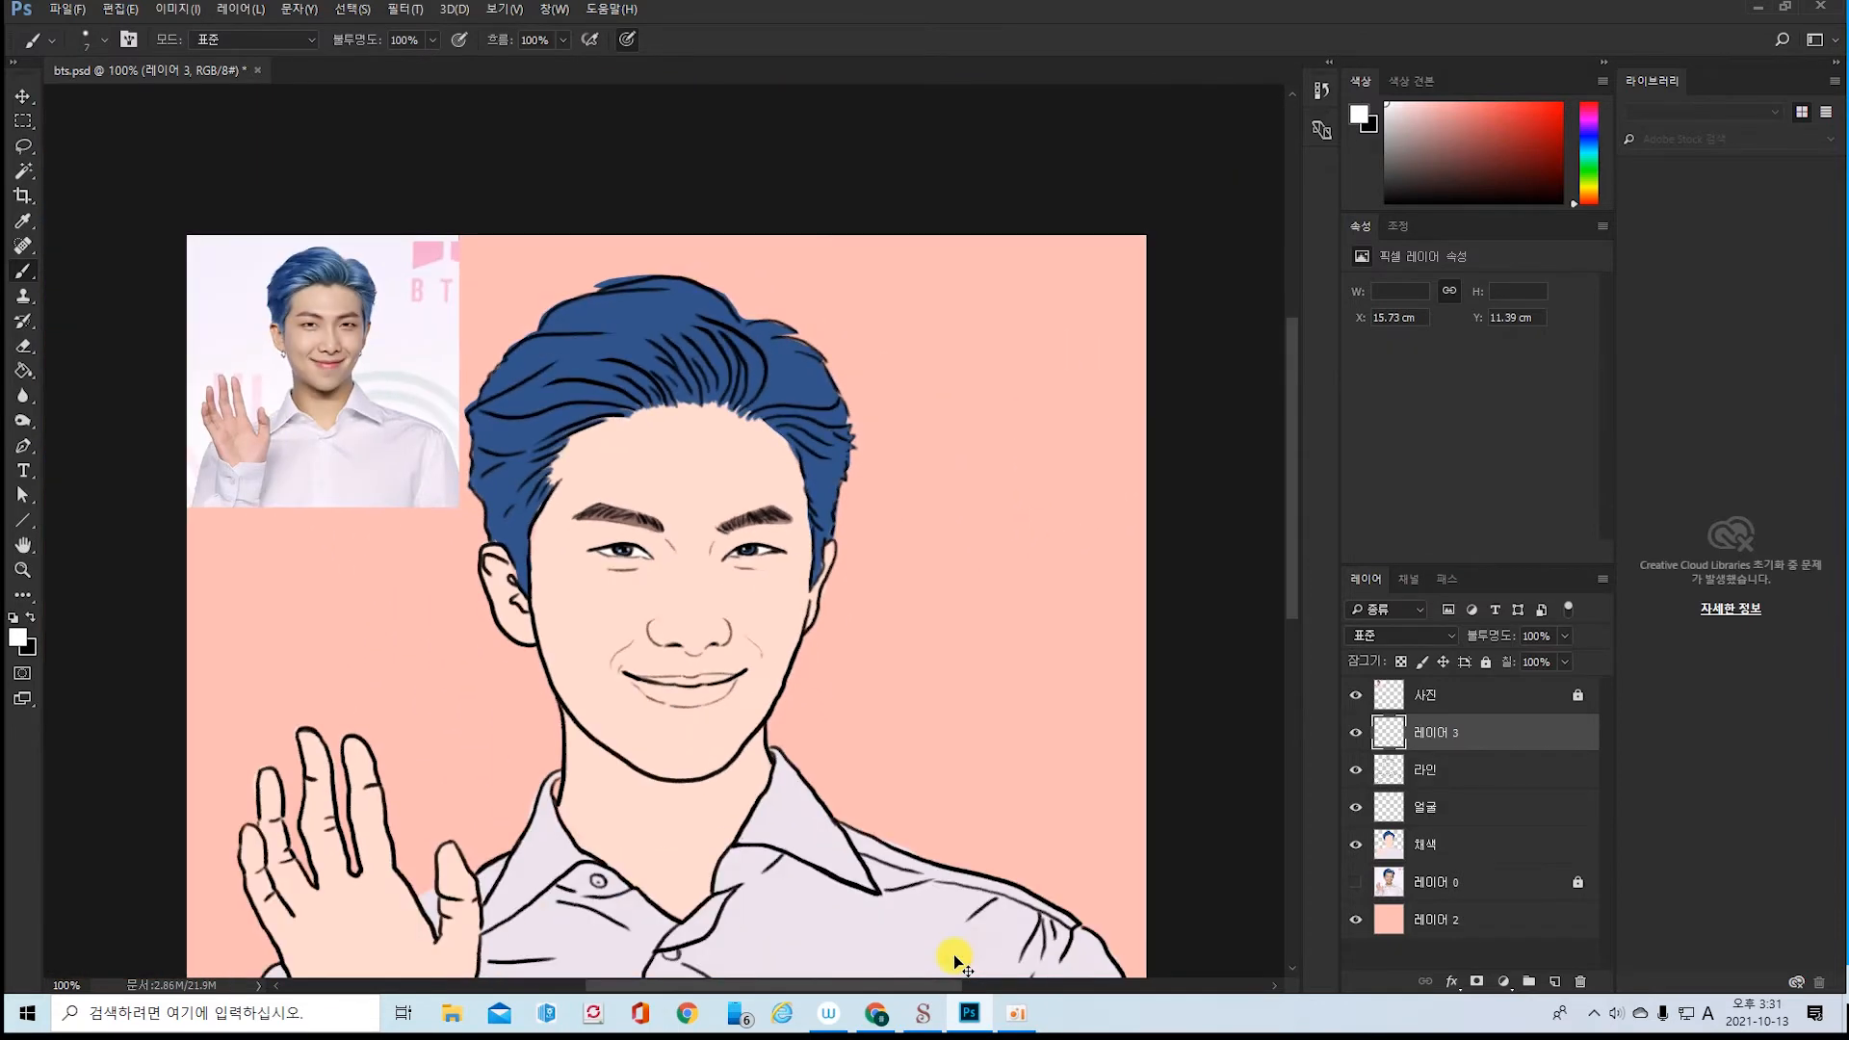
- Make the 얼굴 layer active and select the upper and lower lips along their outline with the Lasso tool
left_click(1454, 809)
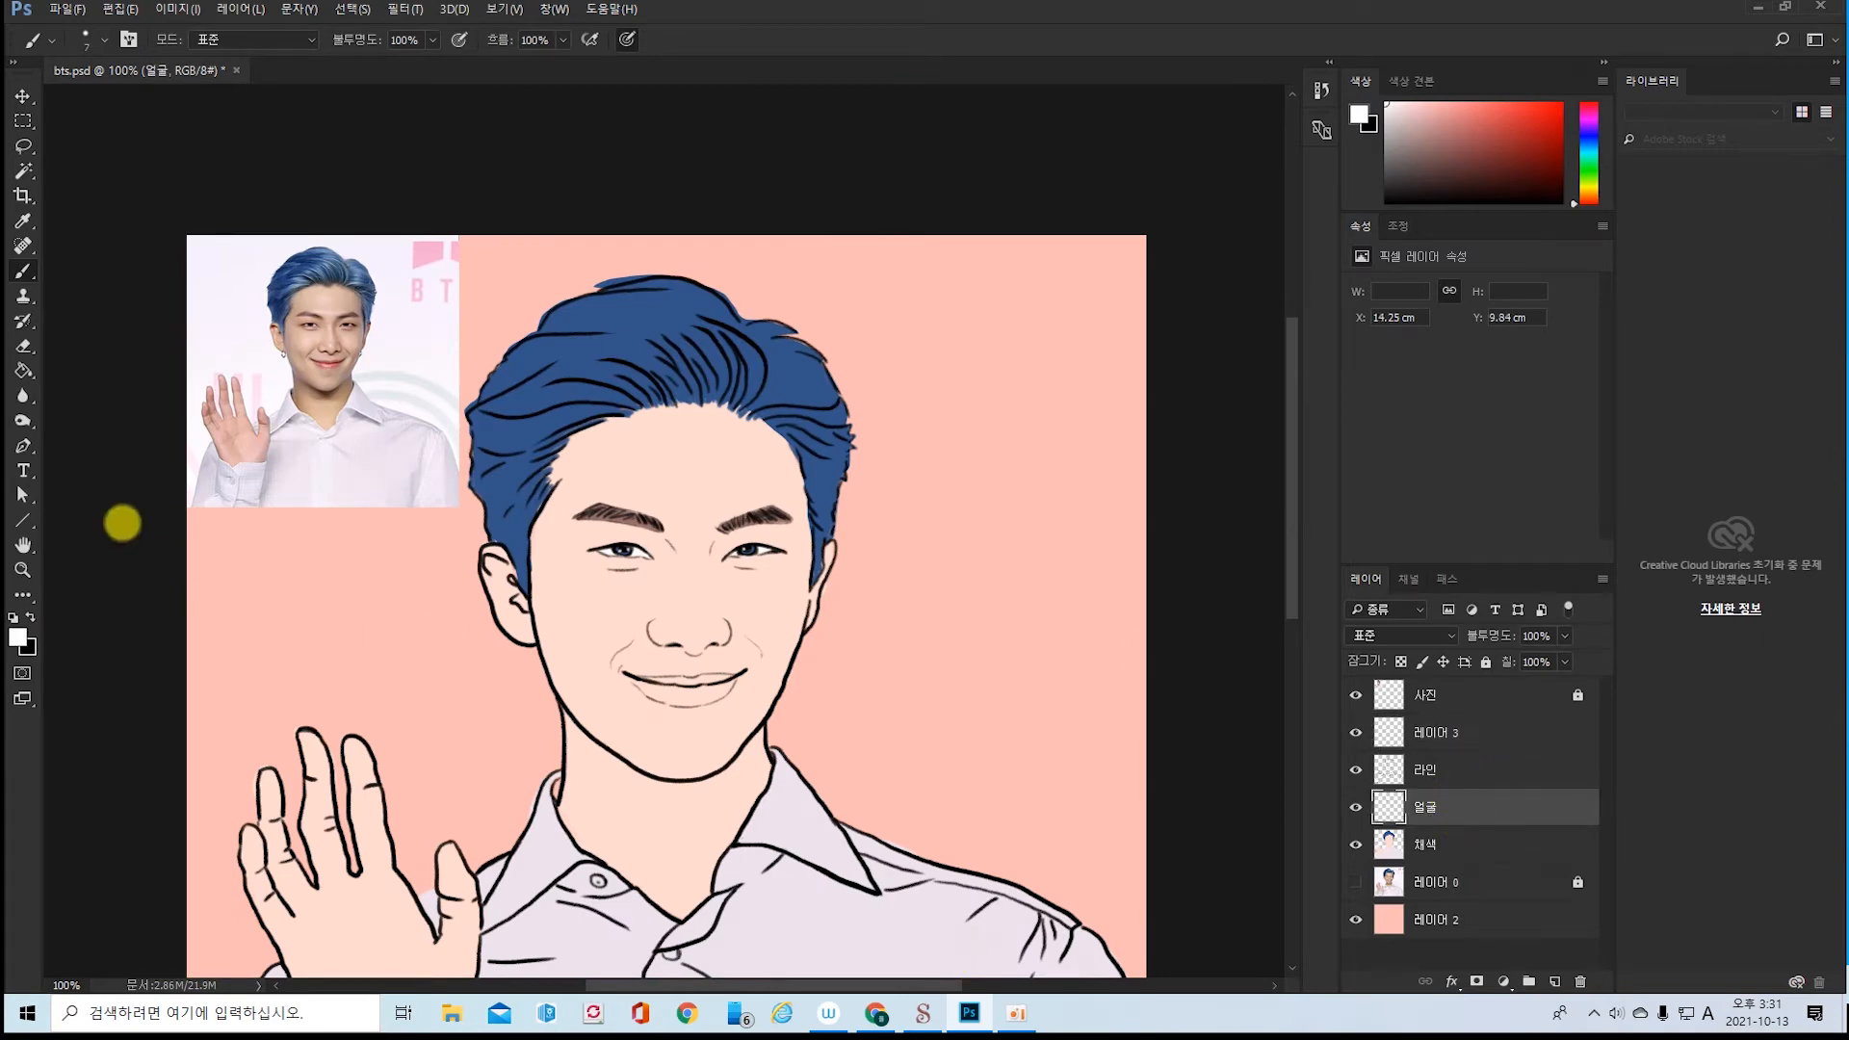
left_click(23, 147)
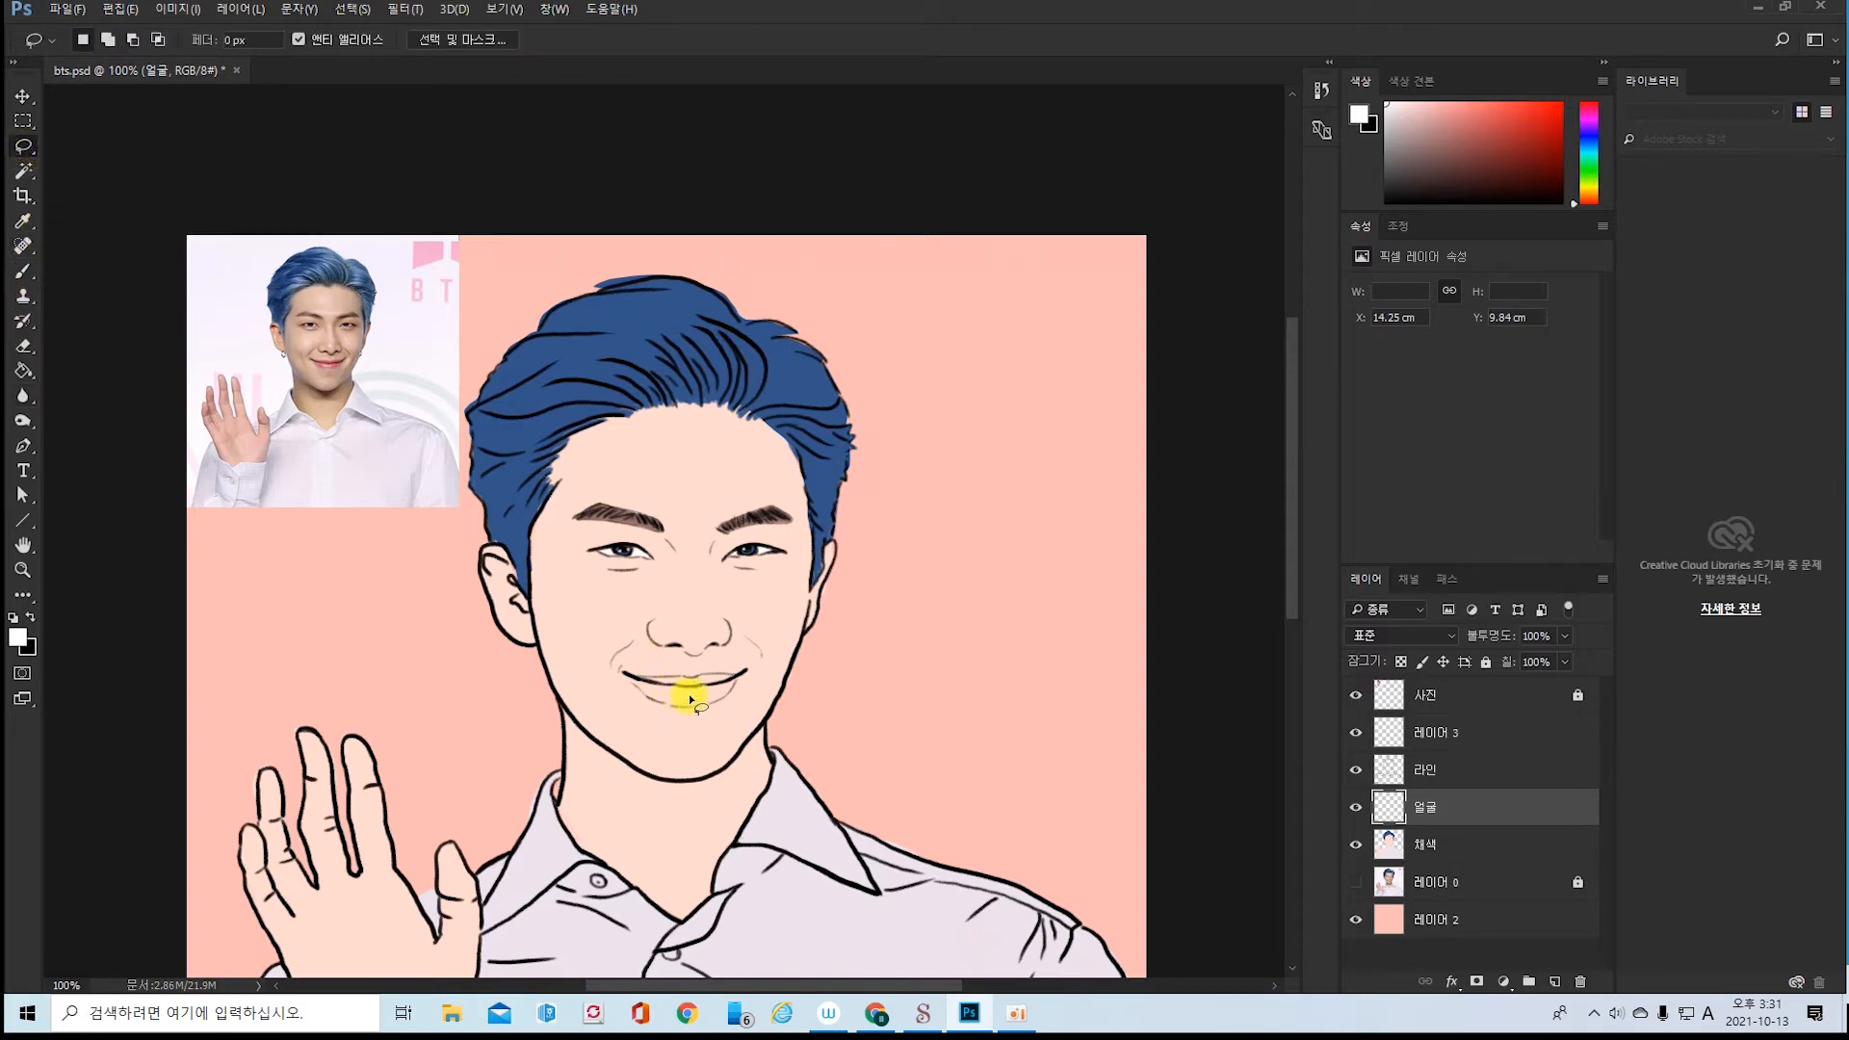
key("ctrl+z")
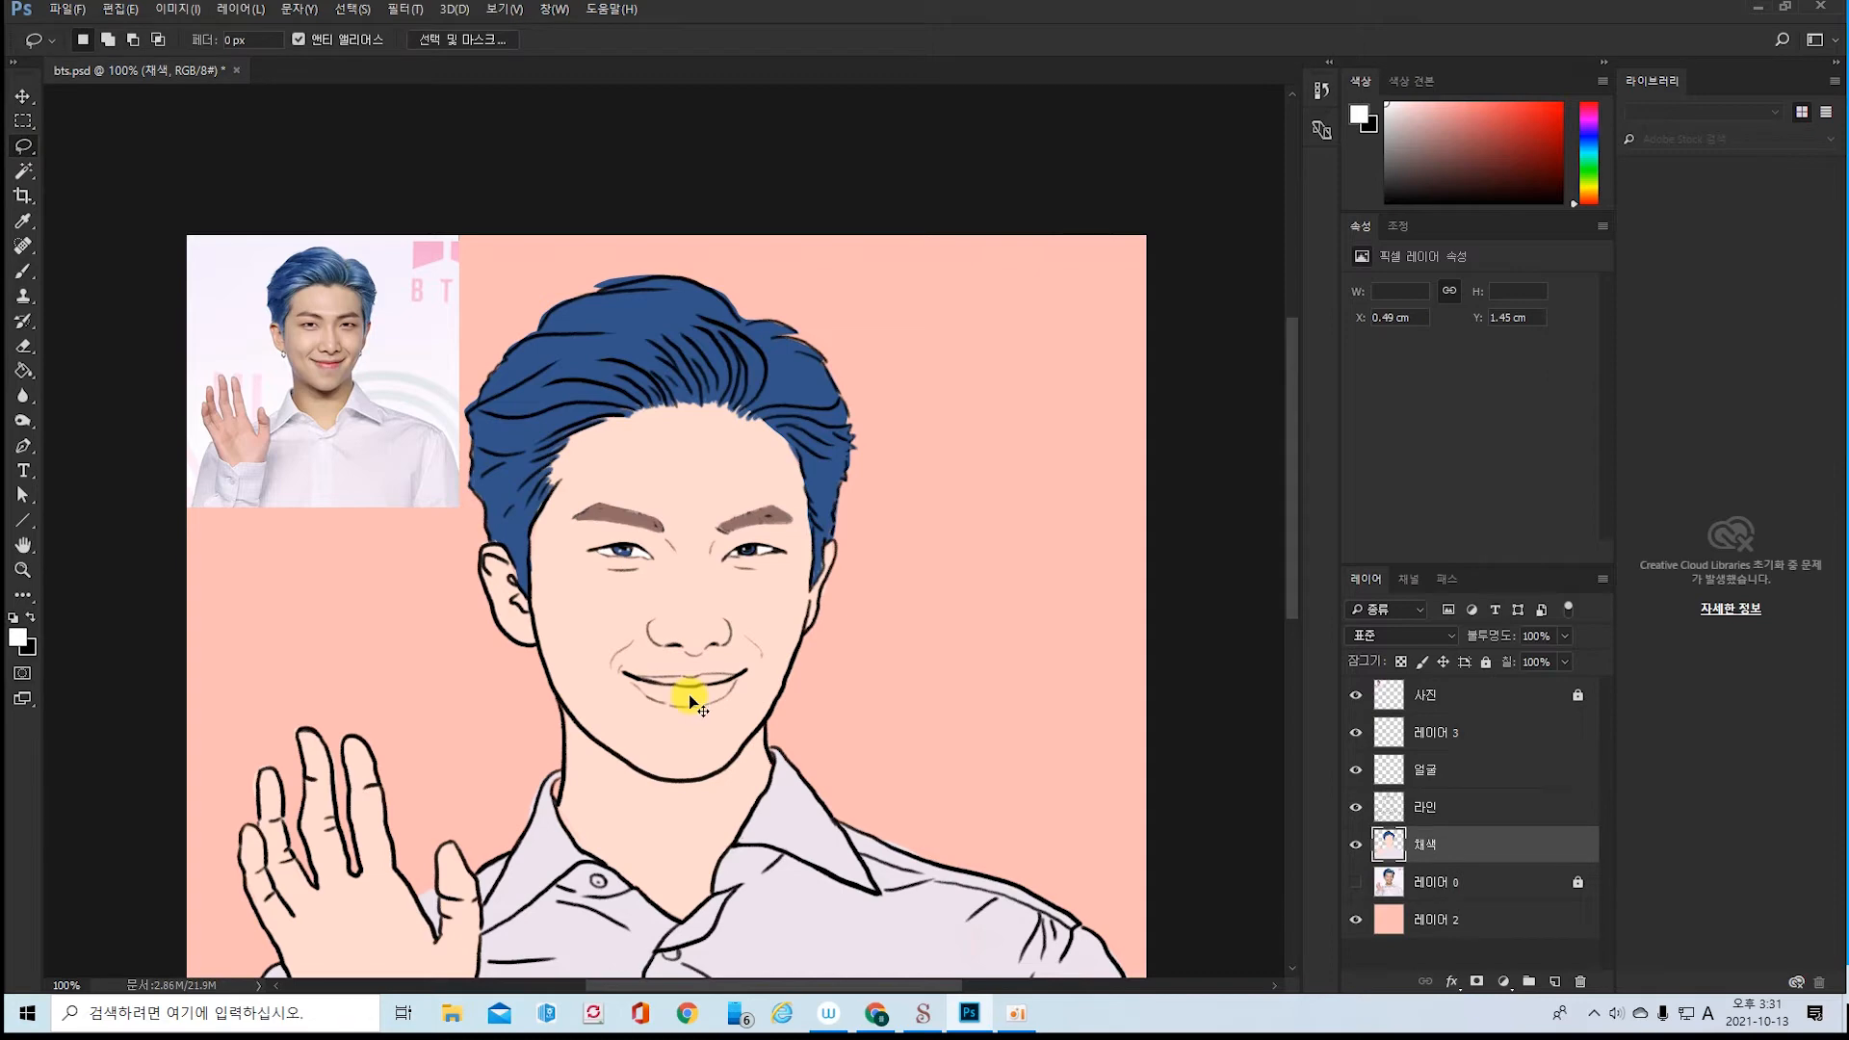
key("ctrl+z")
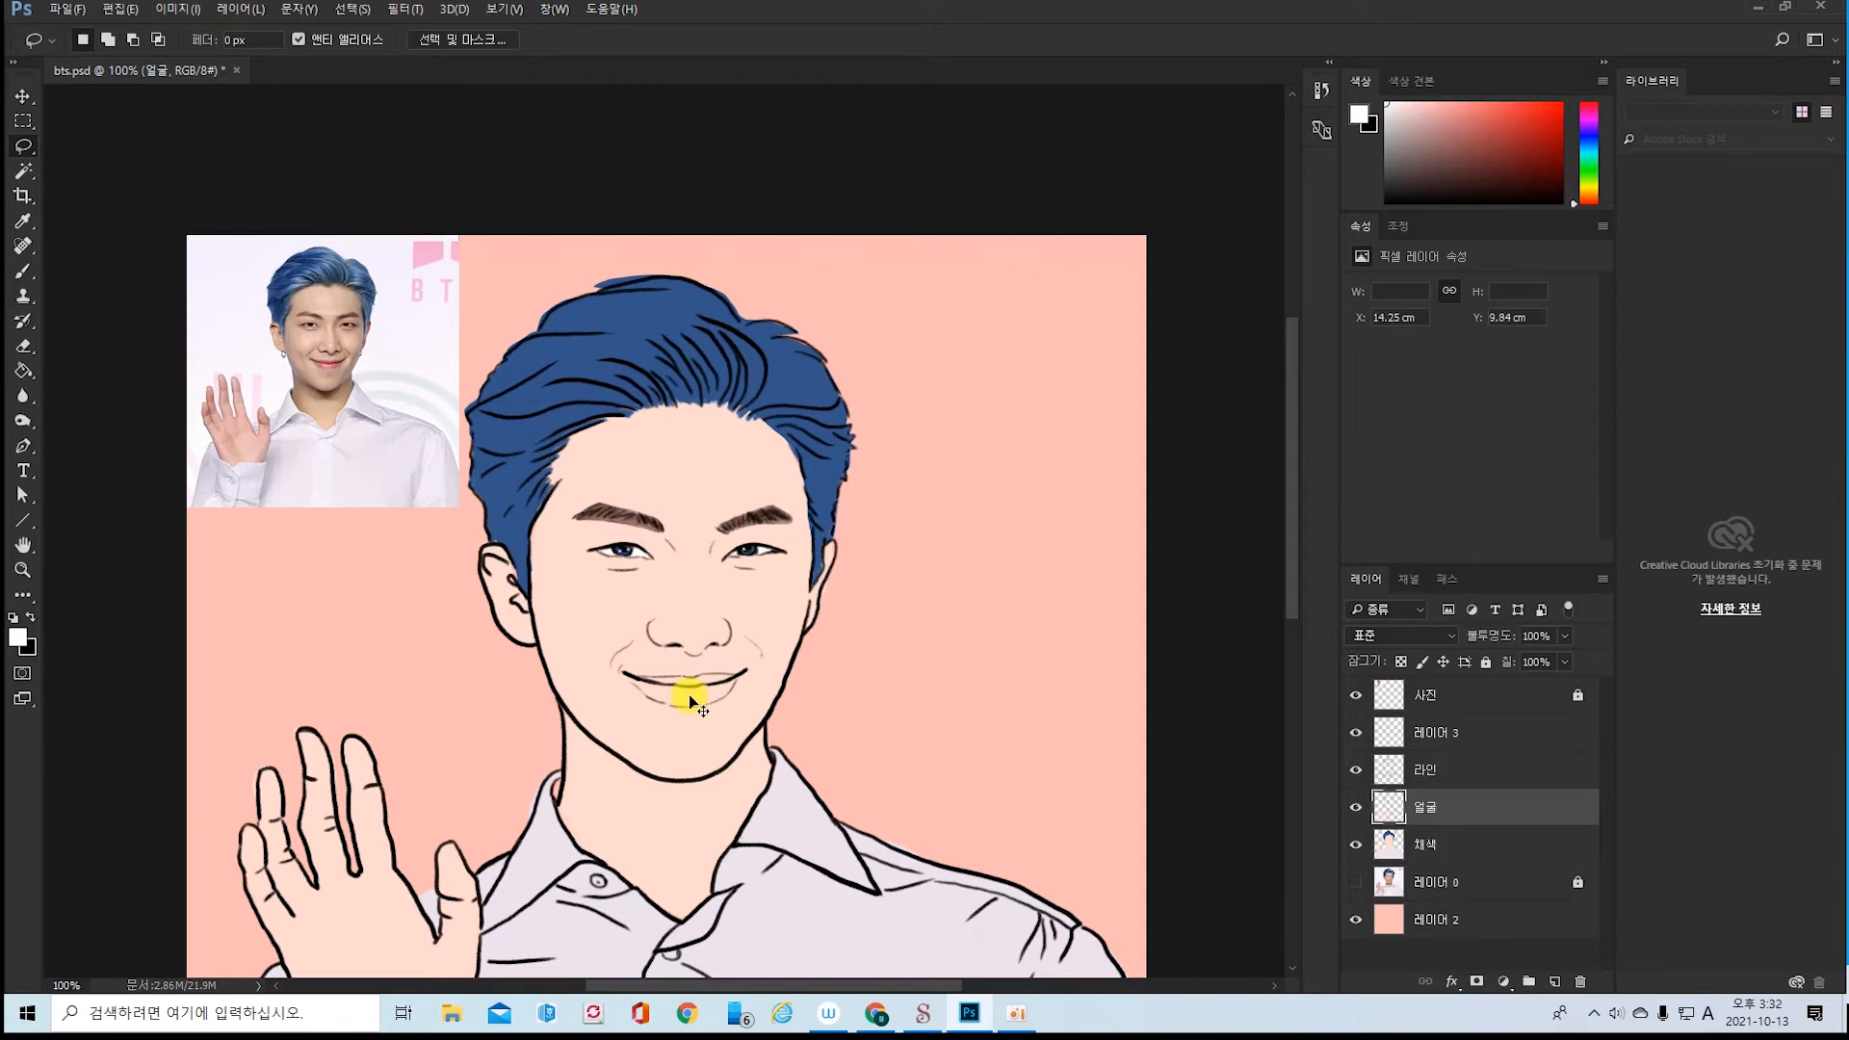
scroll(690, 695, "up", 2)
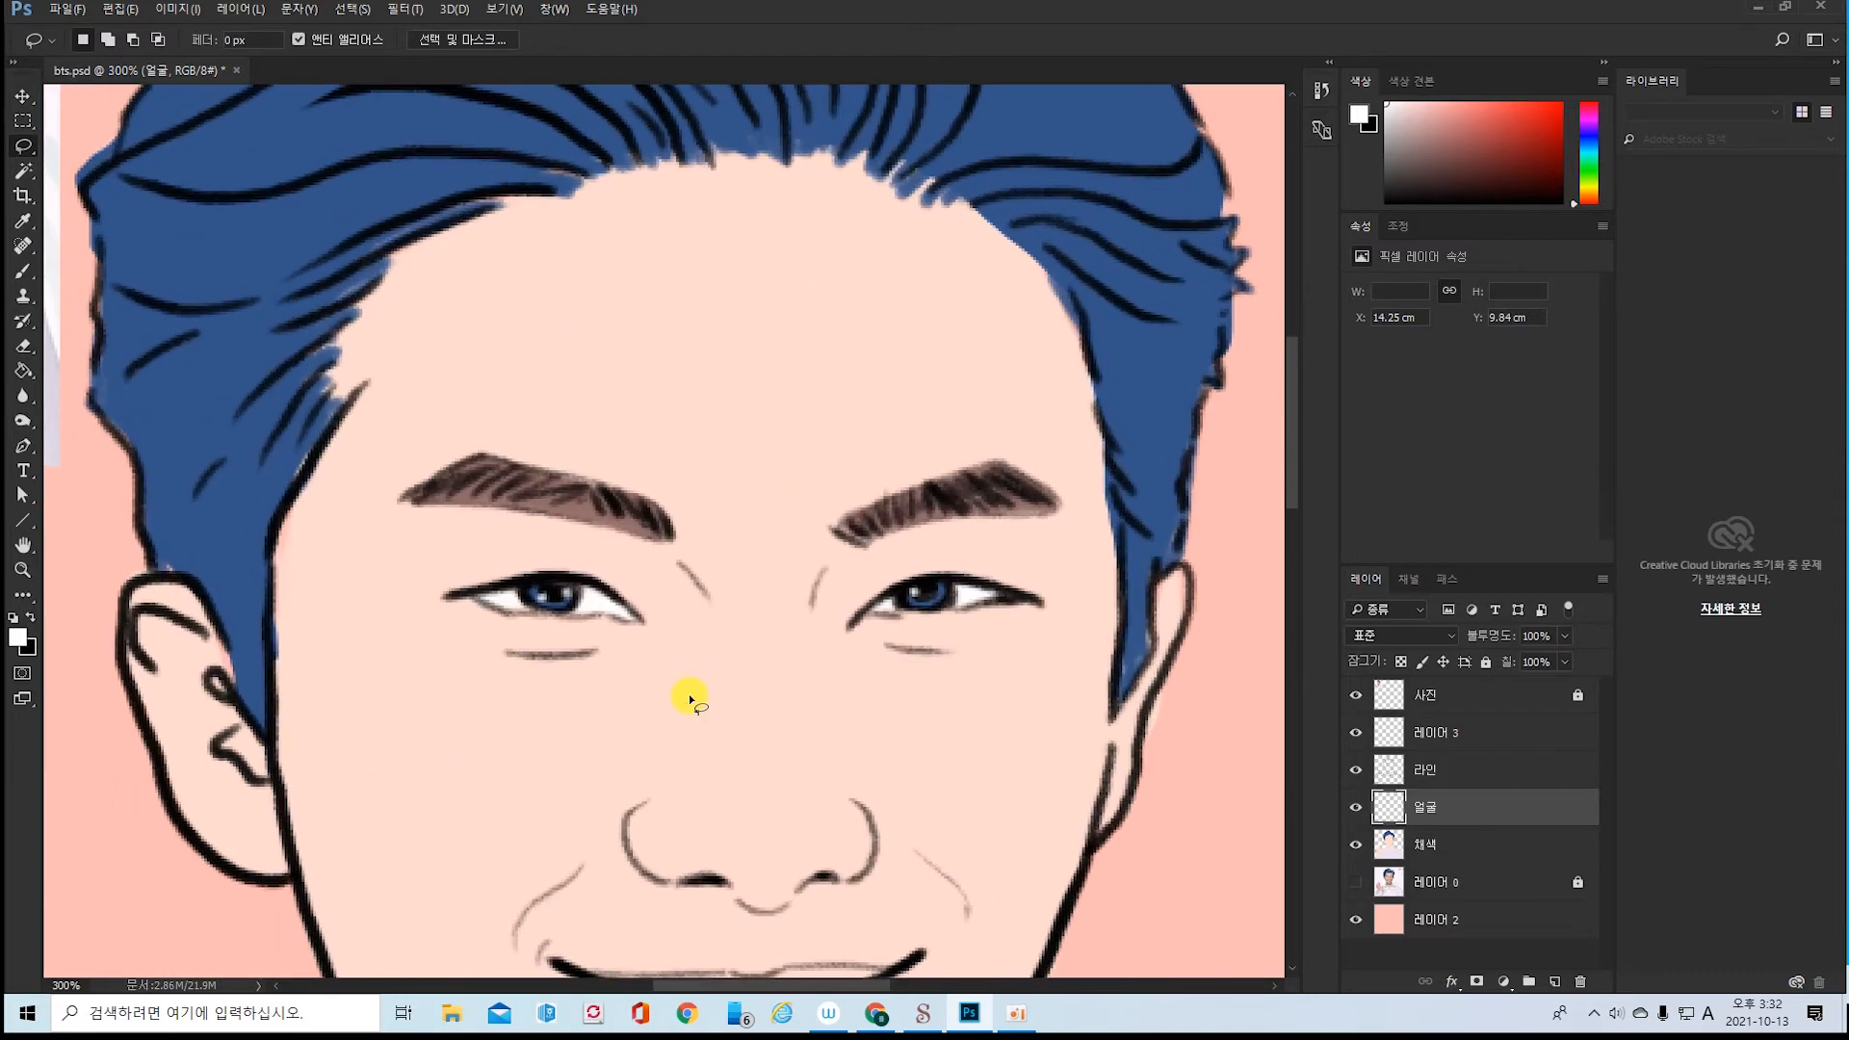
left_click_drag(881, 857, 948, 590)
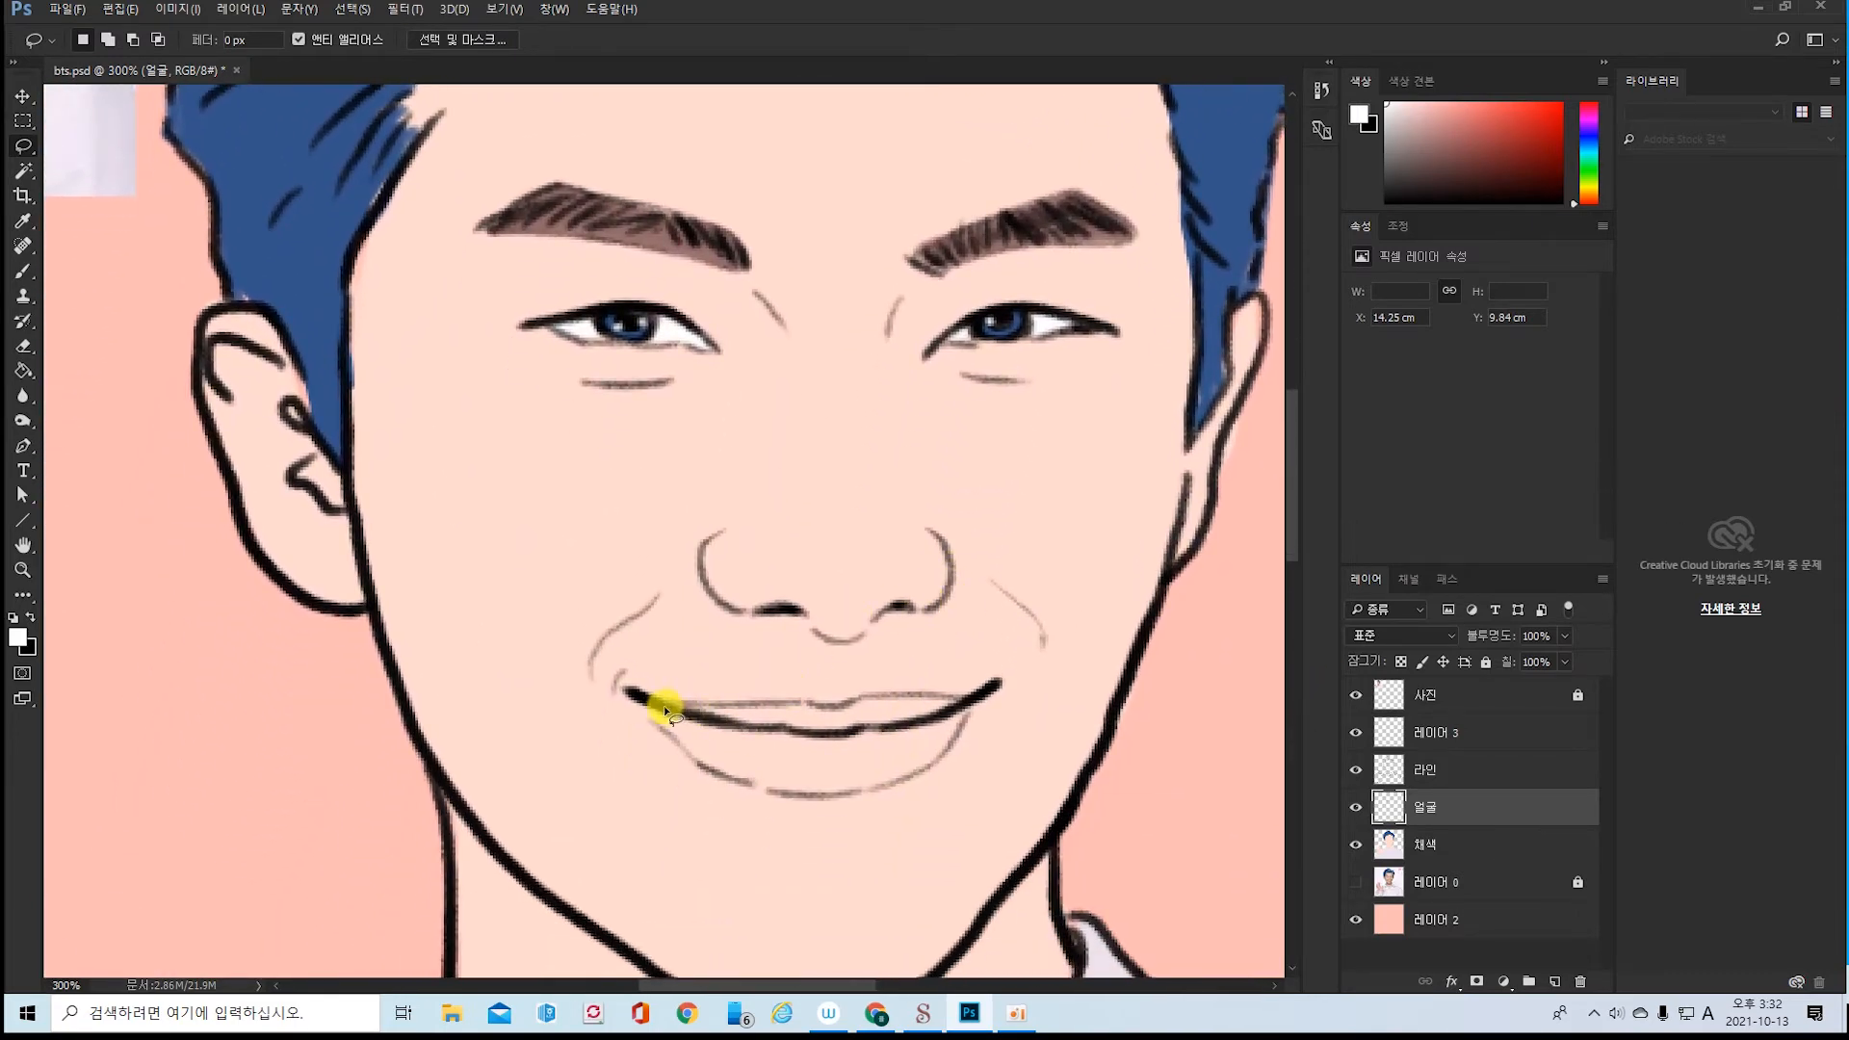
left_click_drag(665, 710, 751, 708)
left_click_drag(855, 797, 793, 800)
left_click_drag(651, 720, 653, 713)
key("ctrl+minus")
key("ctrl+minus")
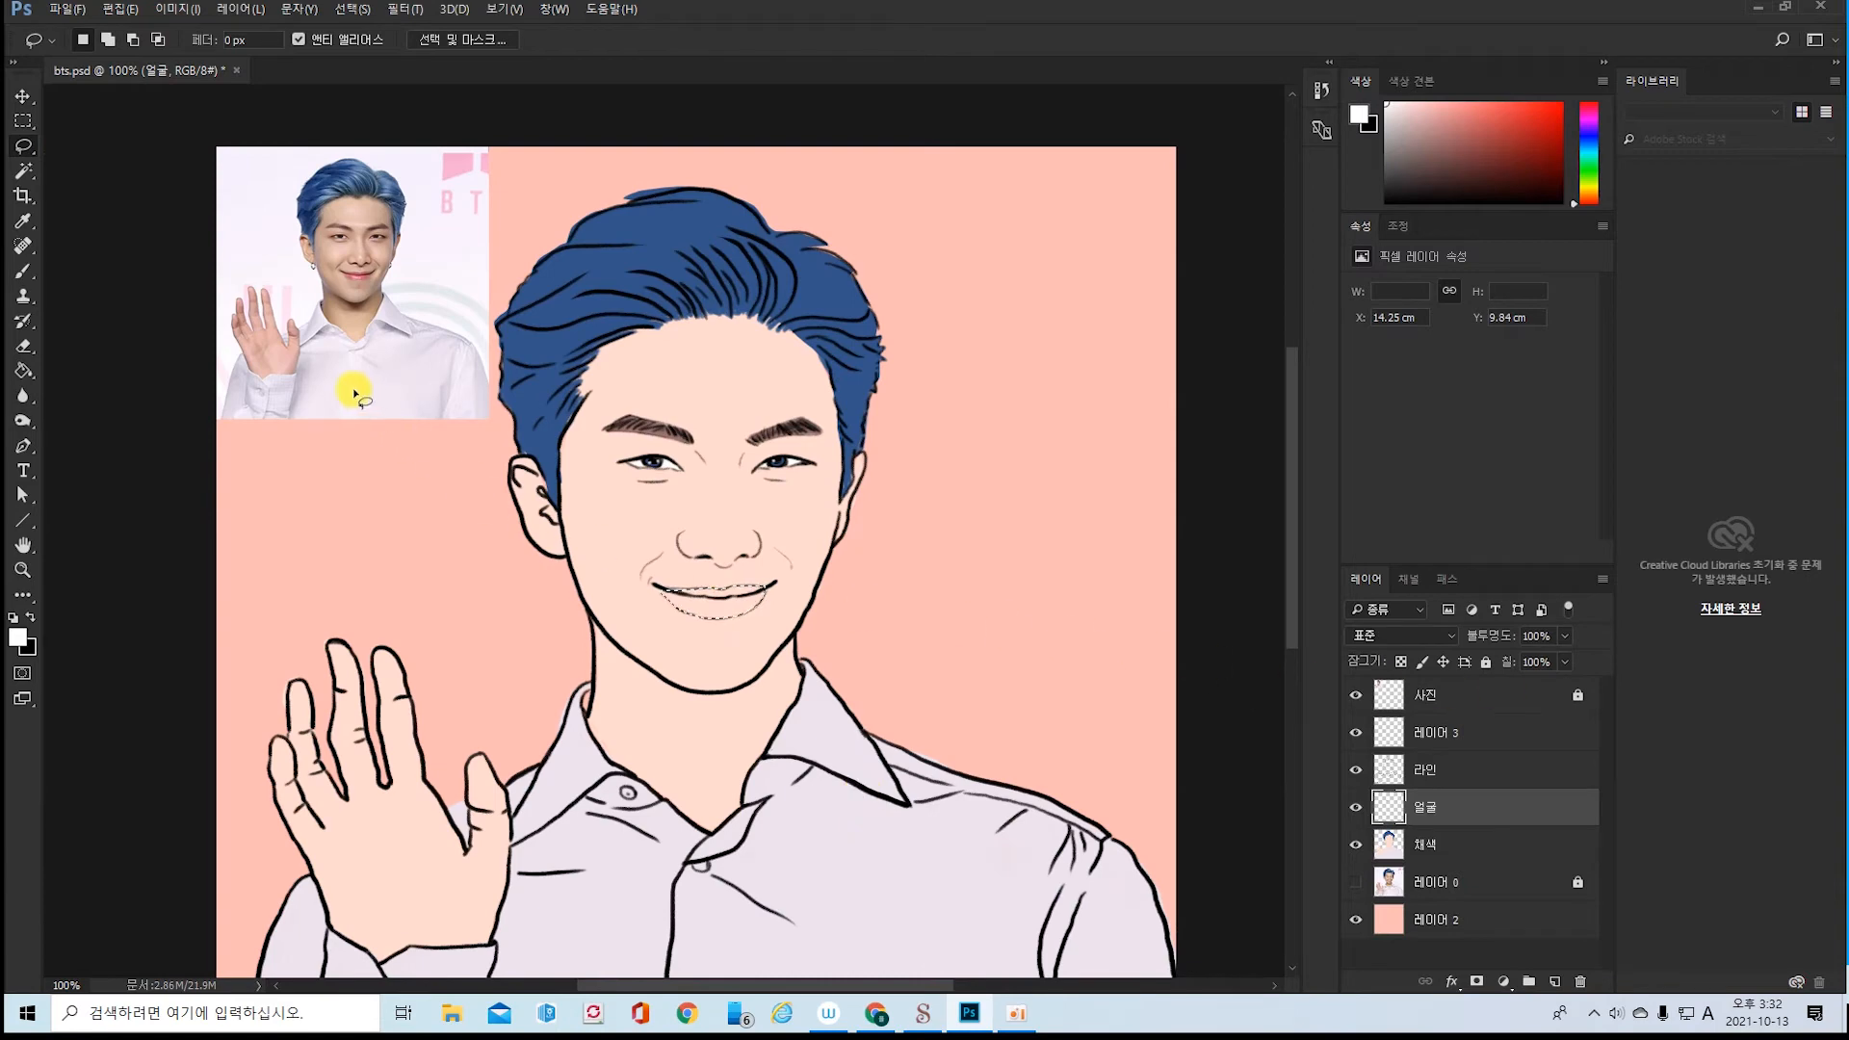
- Sample the pink lip colour from the reference photo, fill the lip selection with it and deselect
key("i")
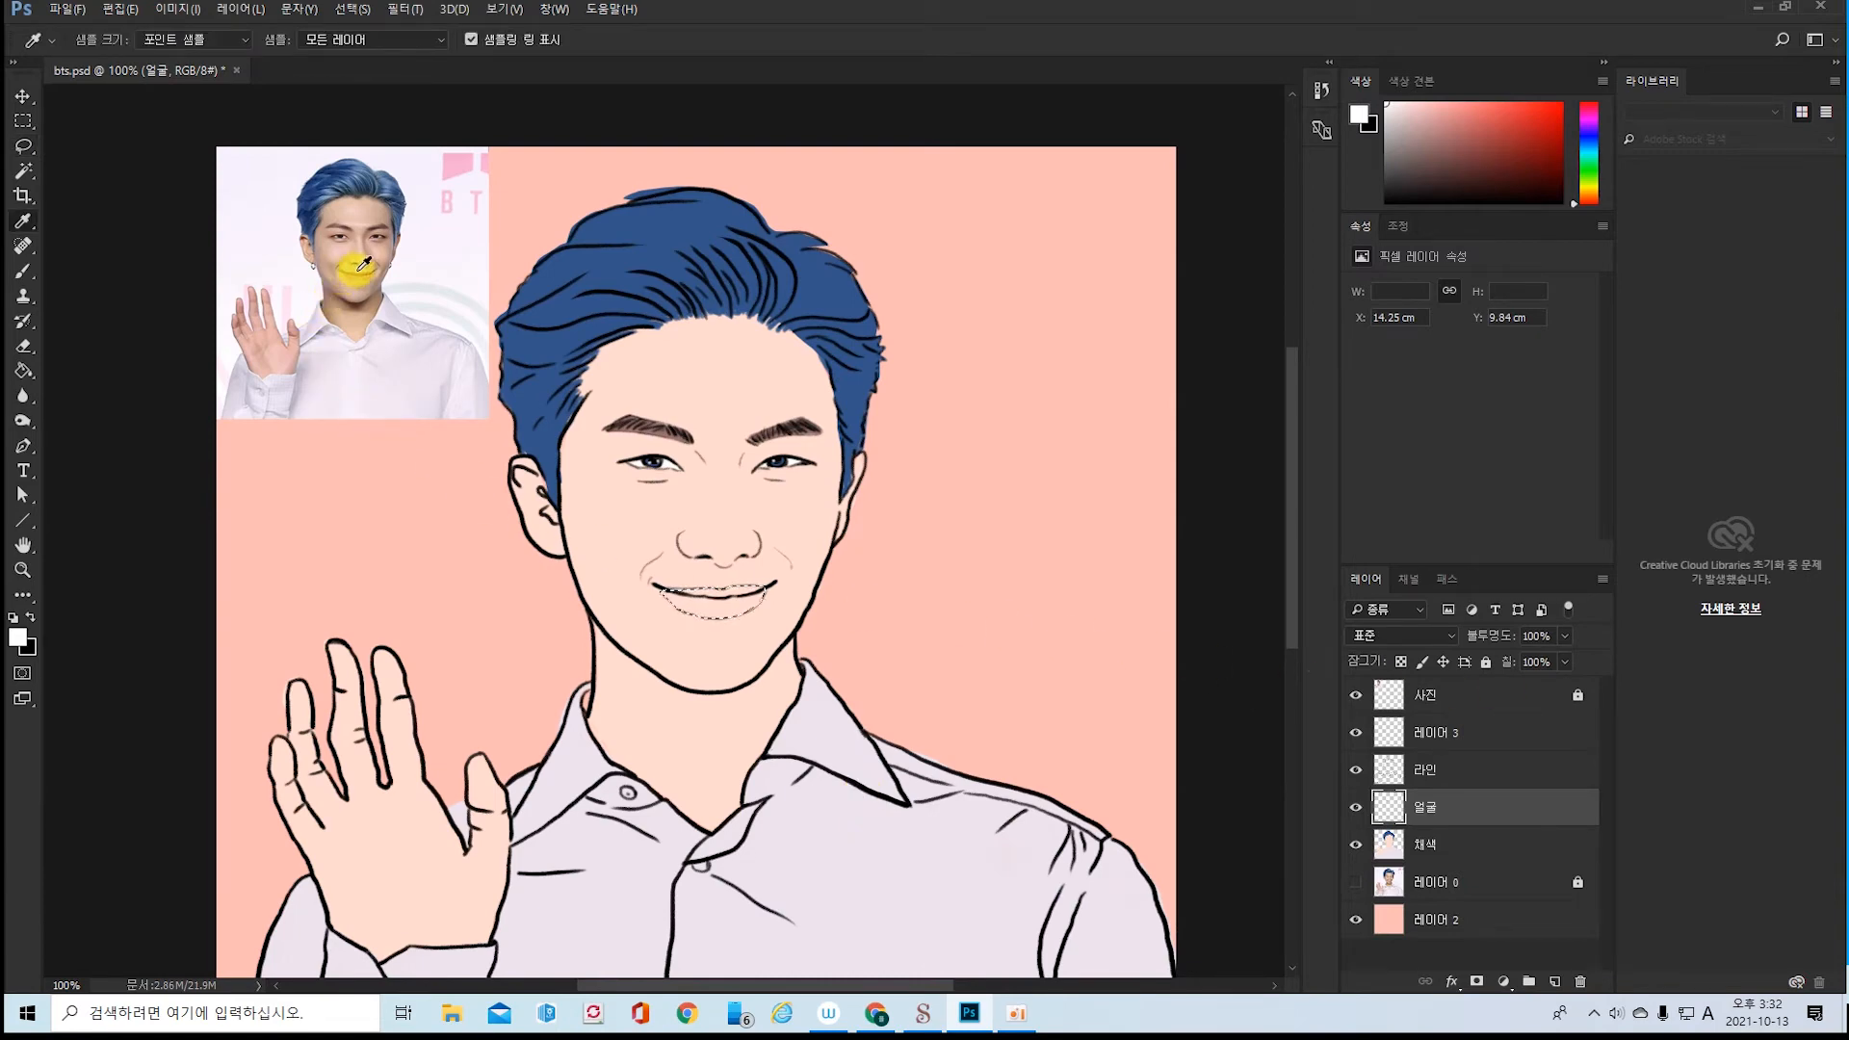
left_click(354, 274)
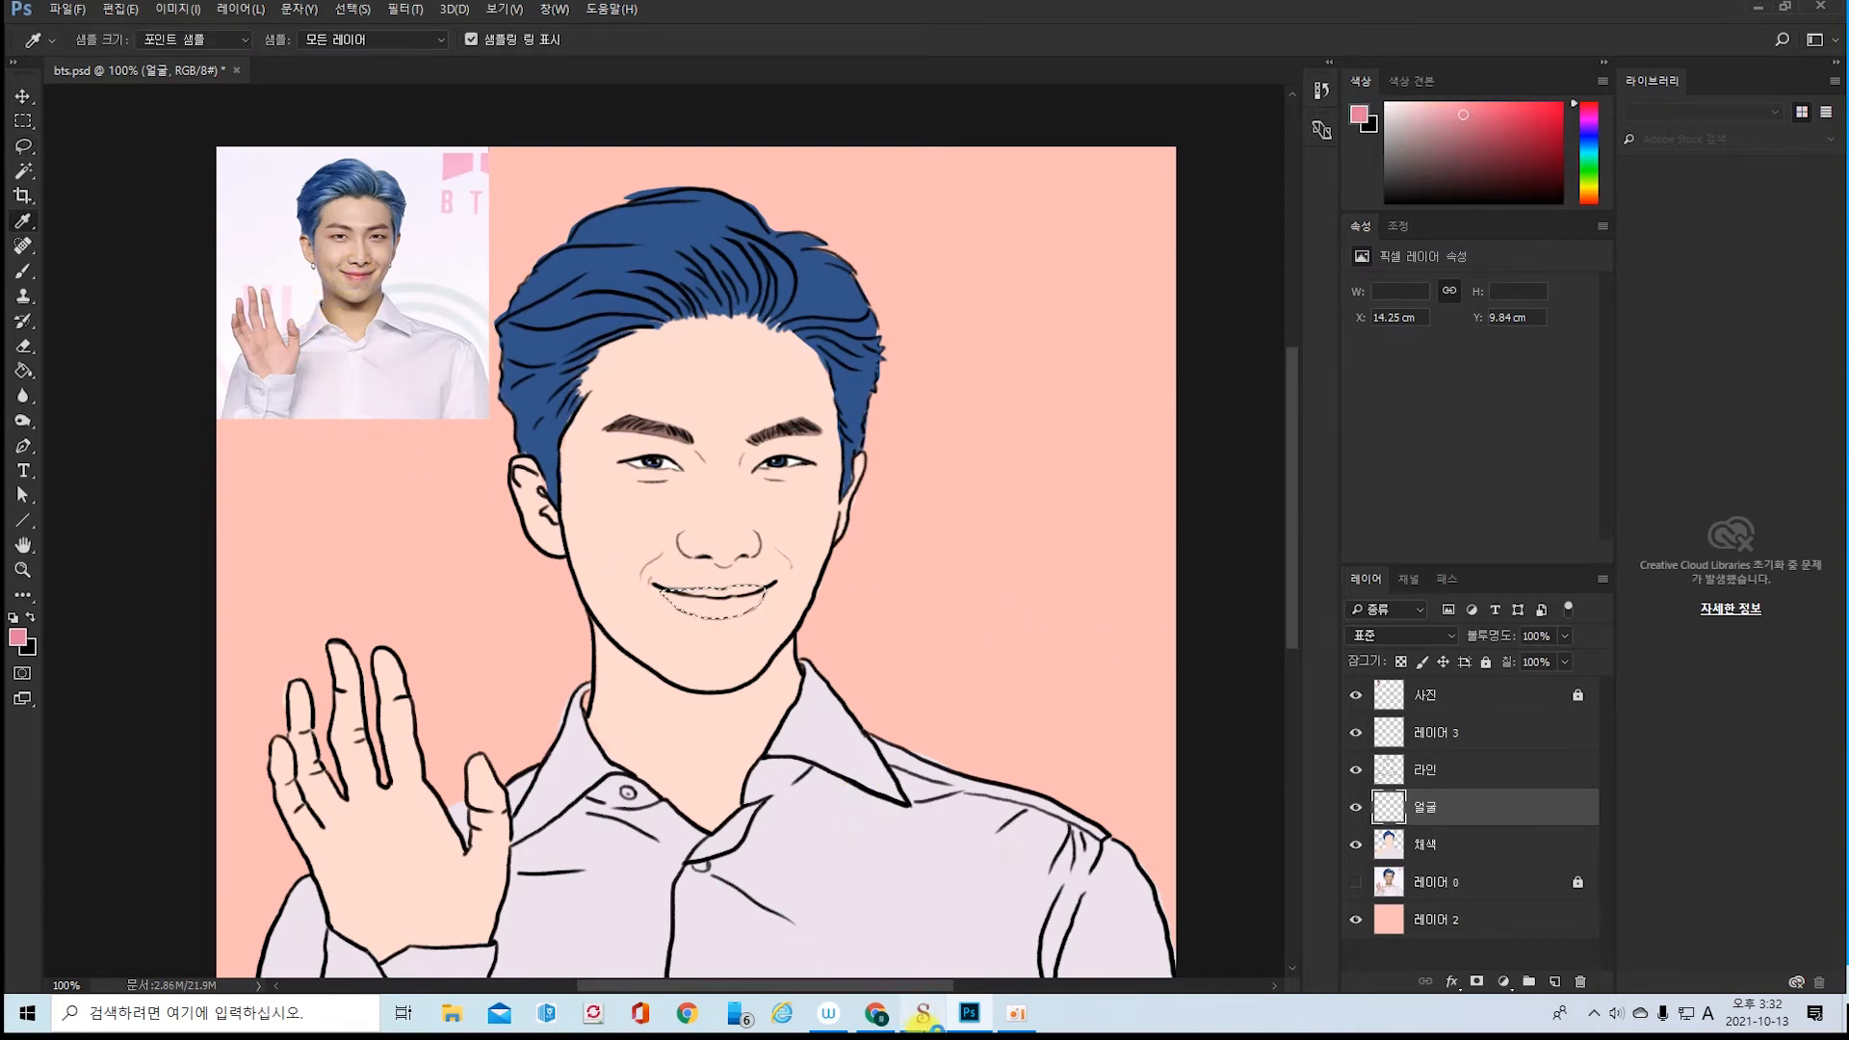
mouse_move(924, 1025)
key("alt+BackSpace")
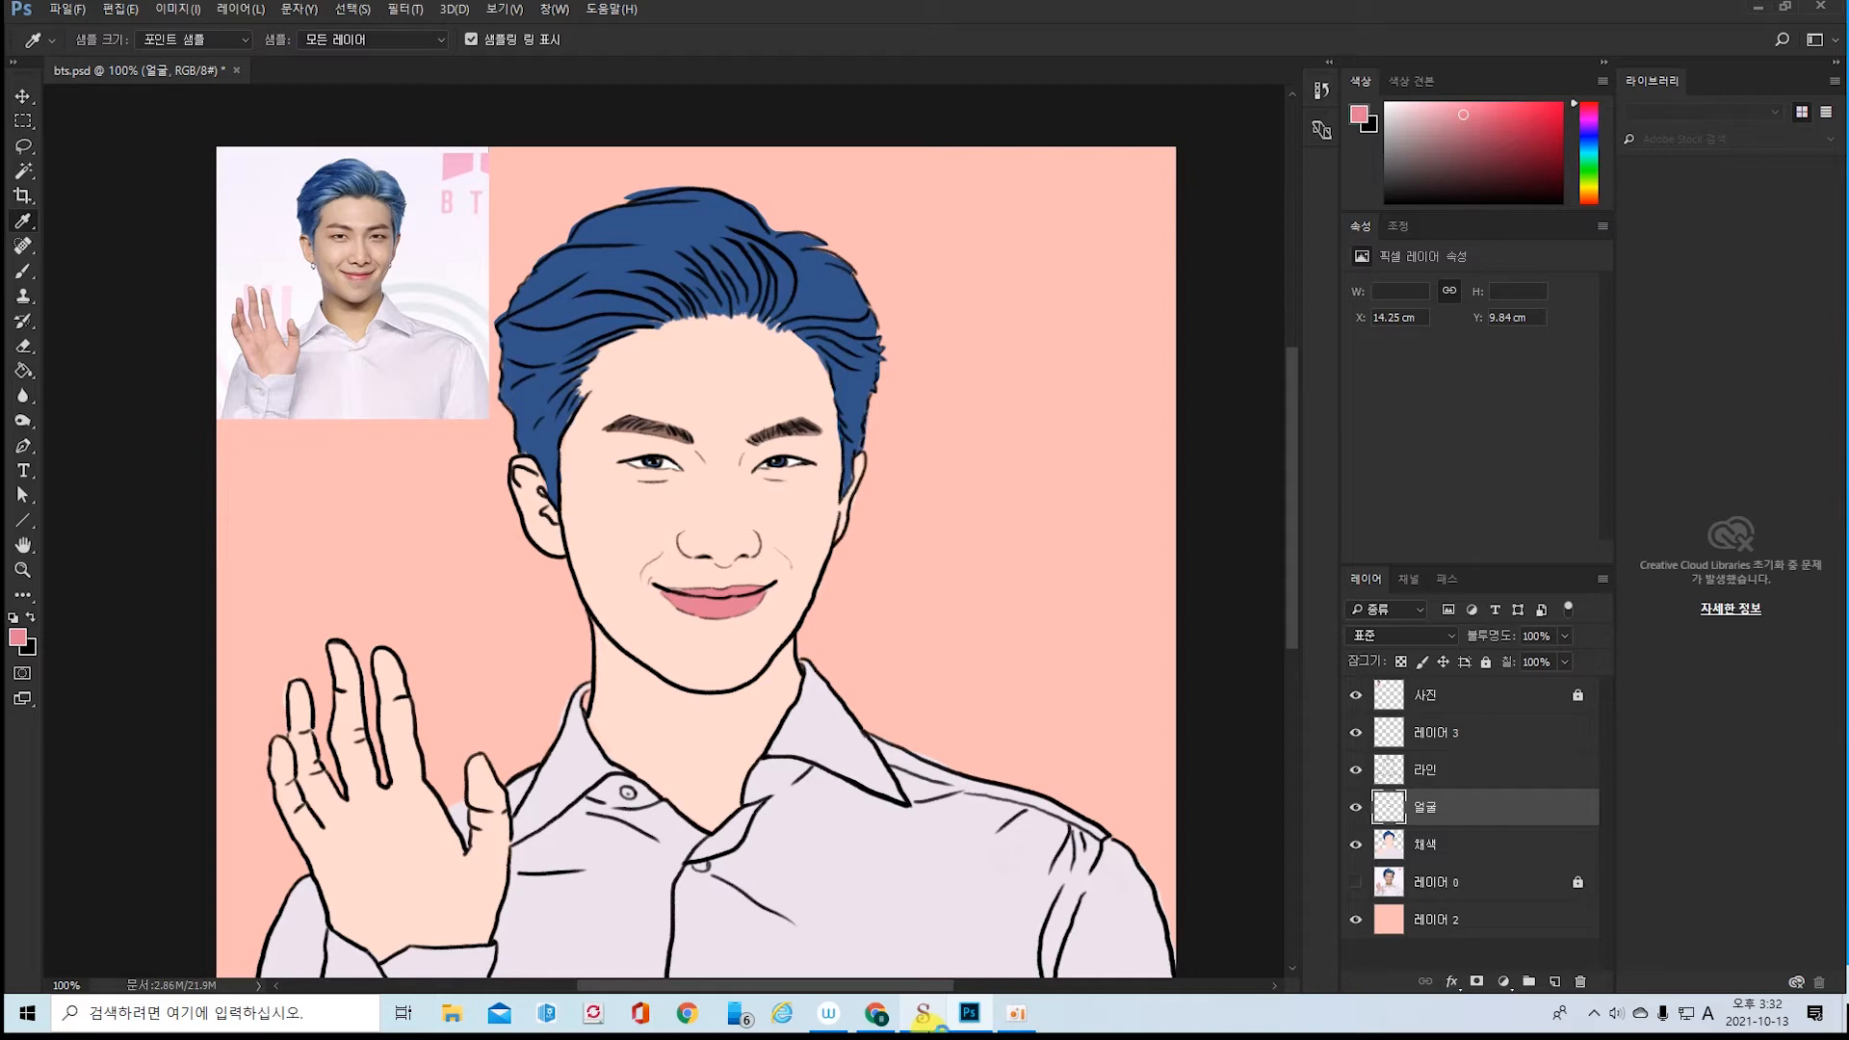
- Select a rectangular area around the mouth on the 얼굴 layer with some margin around the lips
left_click(23, 119)
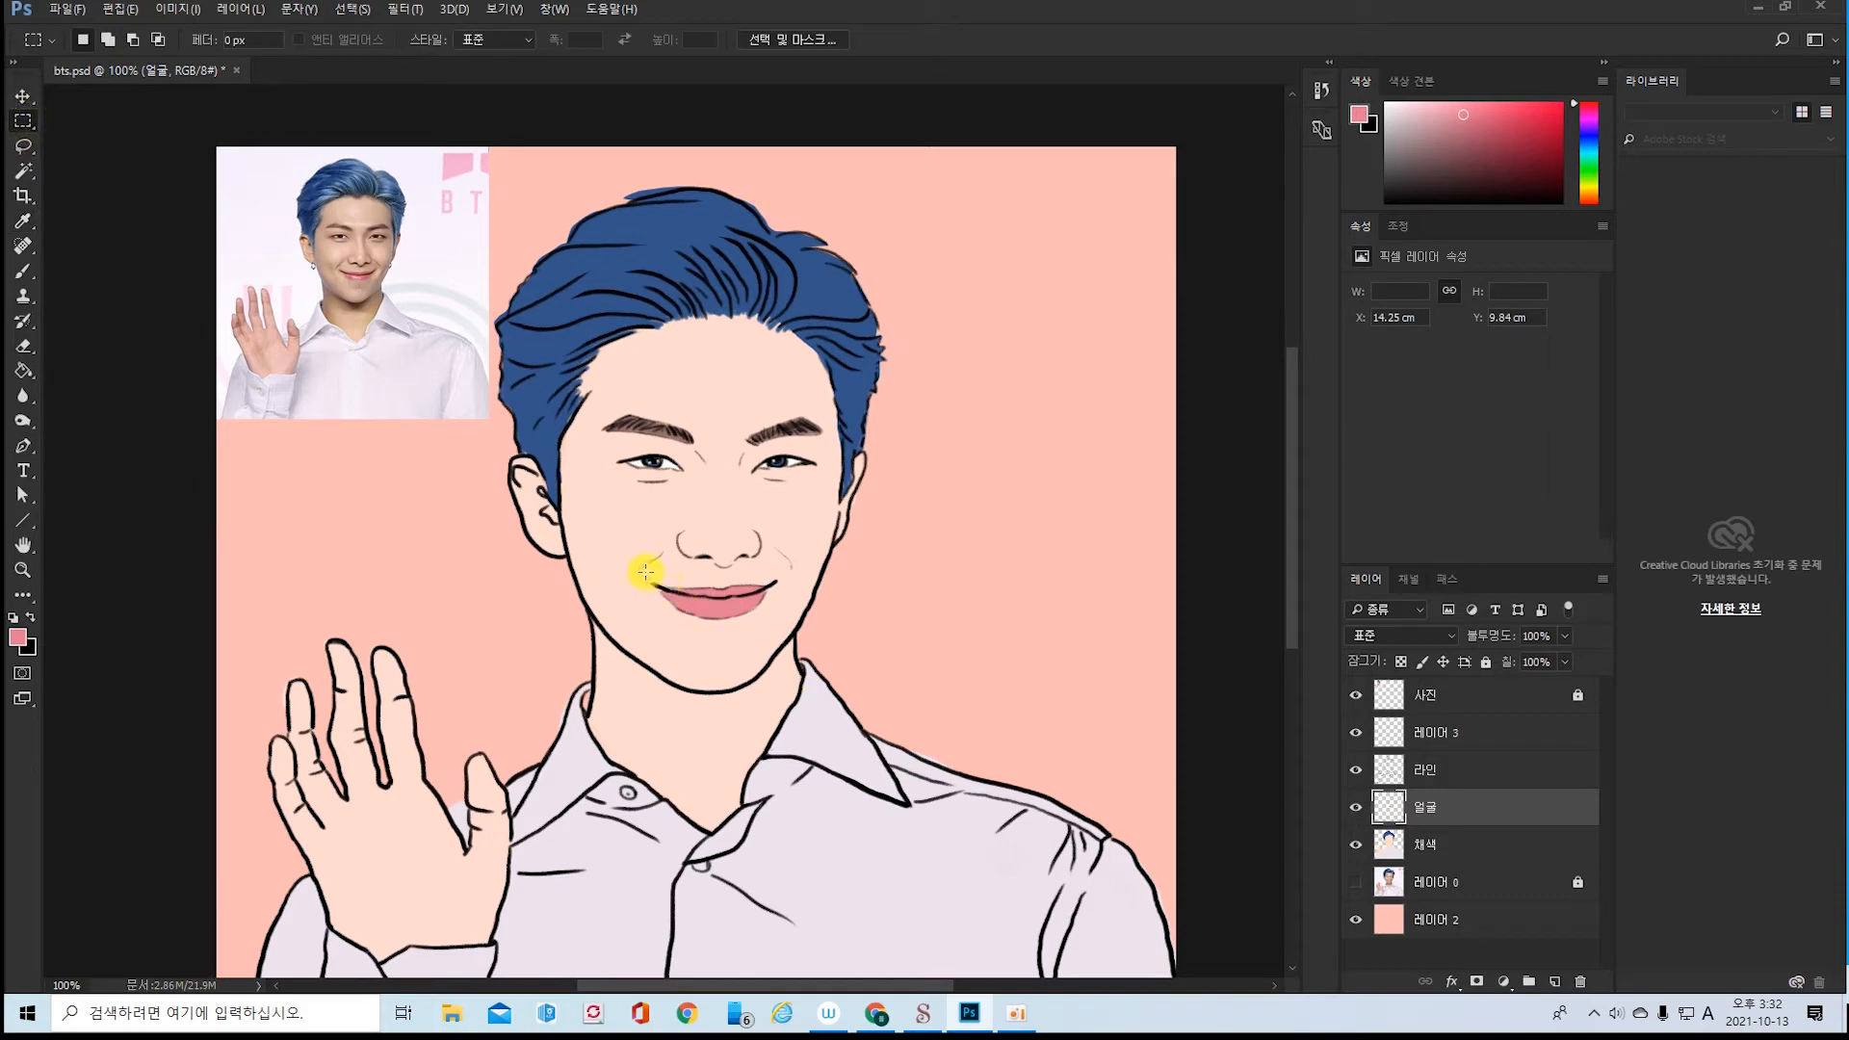
left_click_drag(645, 571, 790, 629)
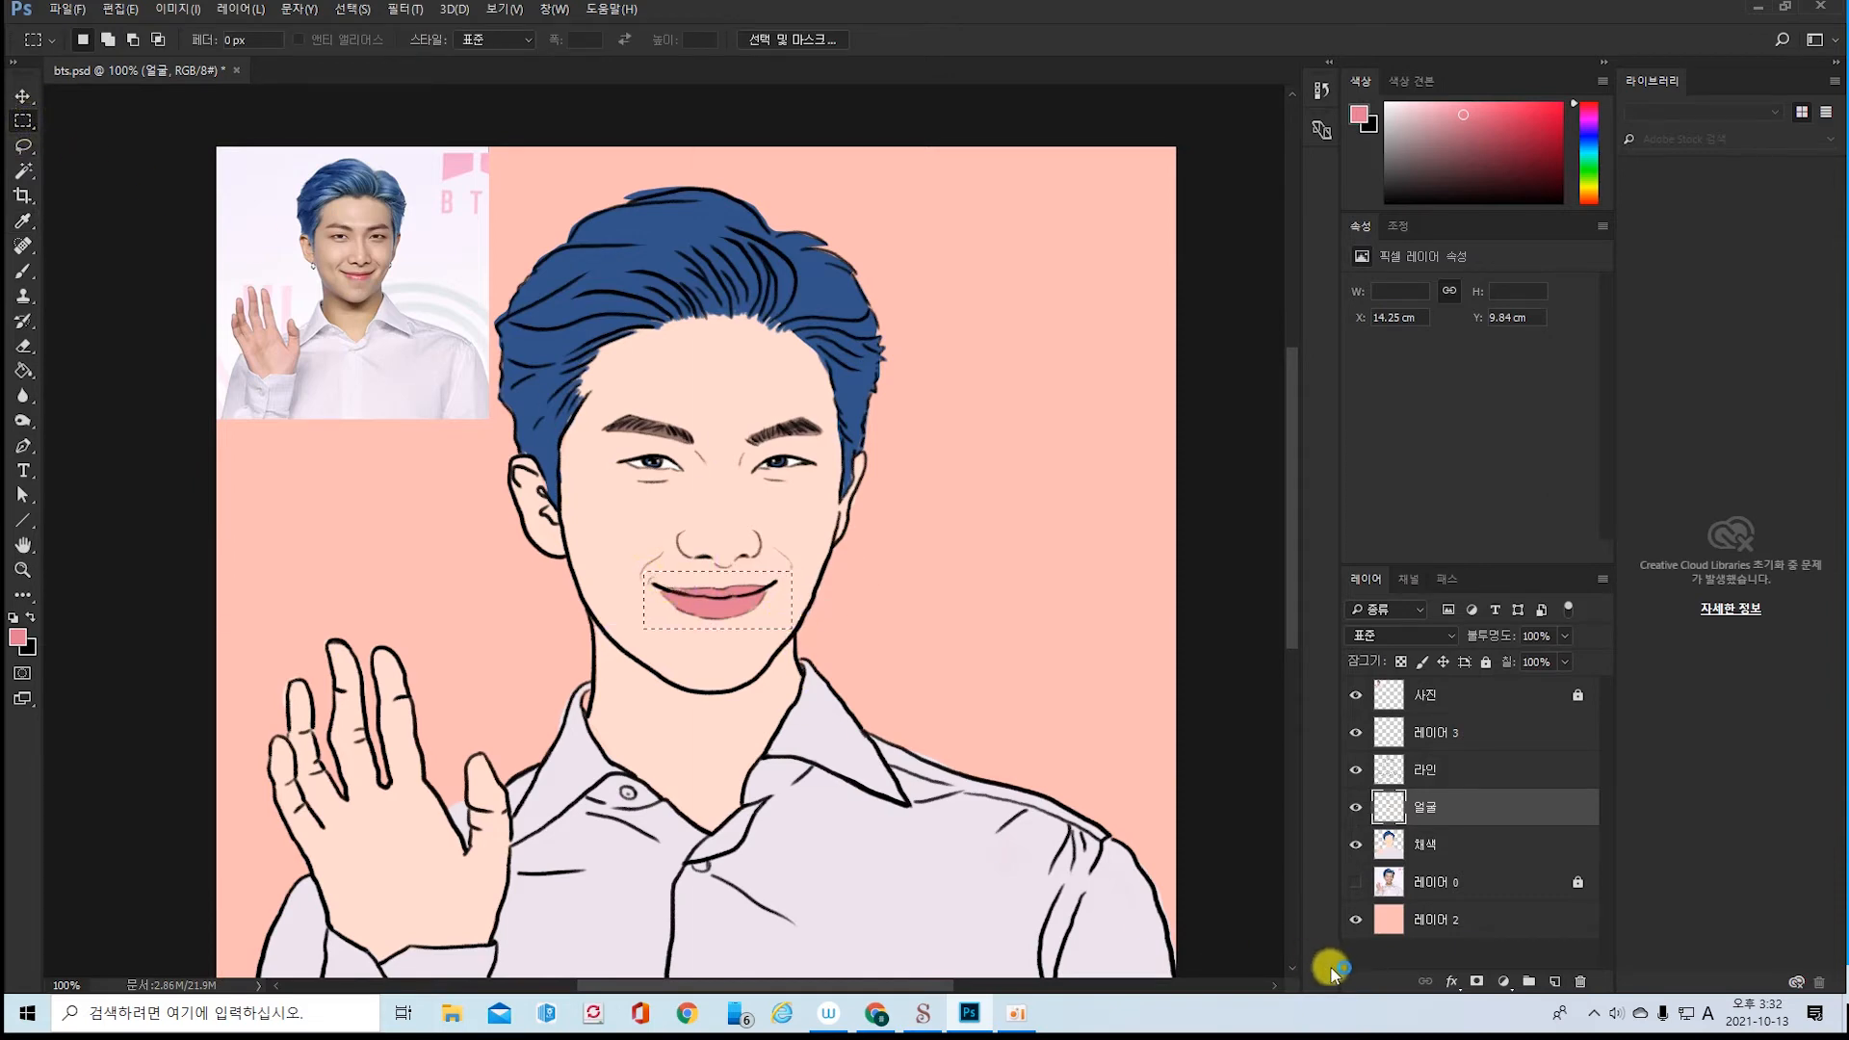
key("ctrl")
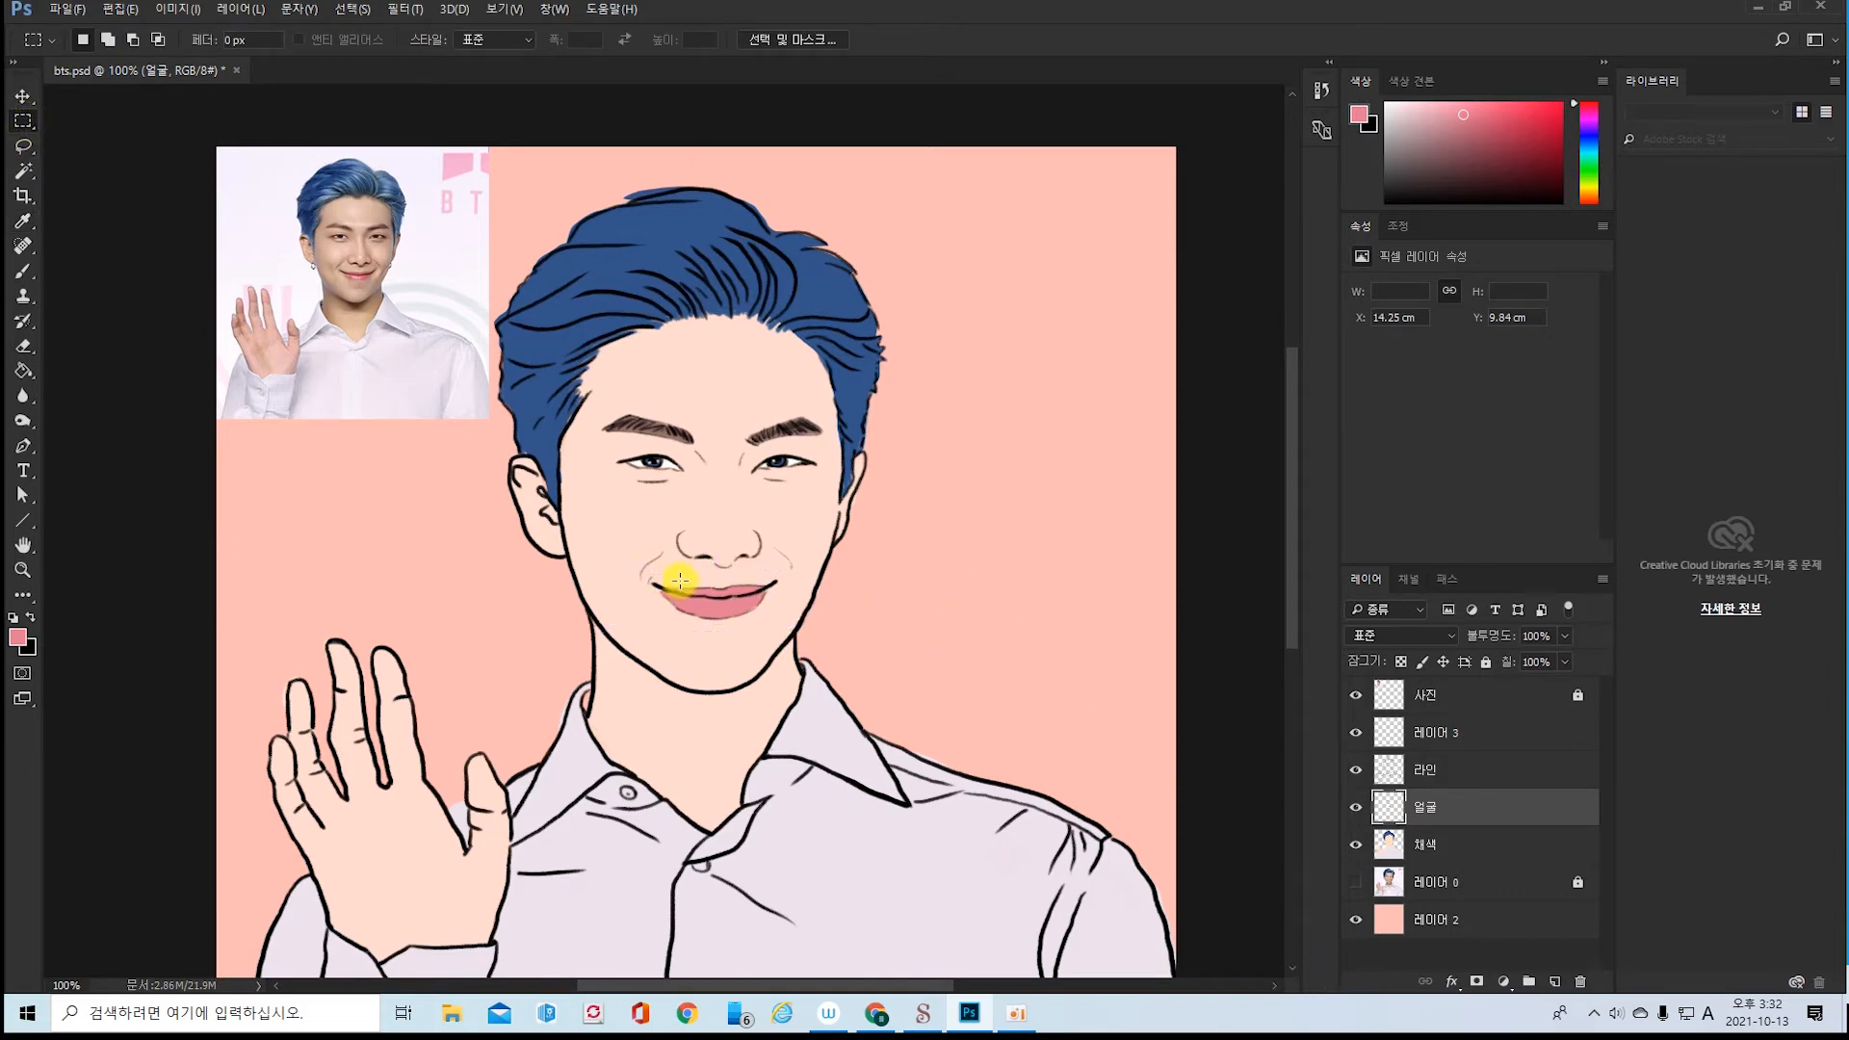
left_click_drag(627, 551, 823, 650)
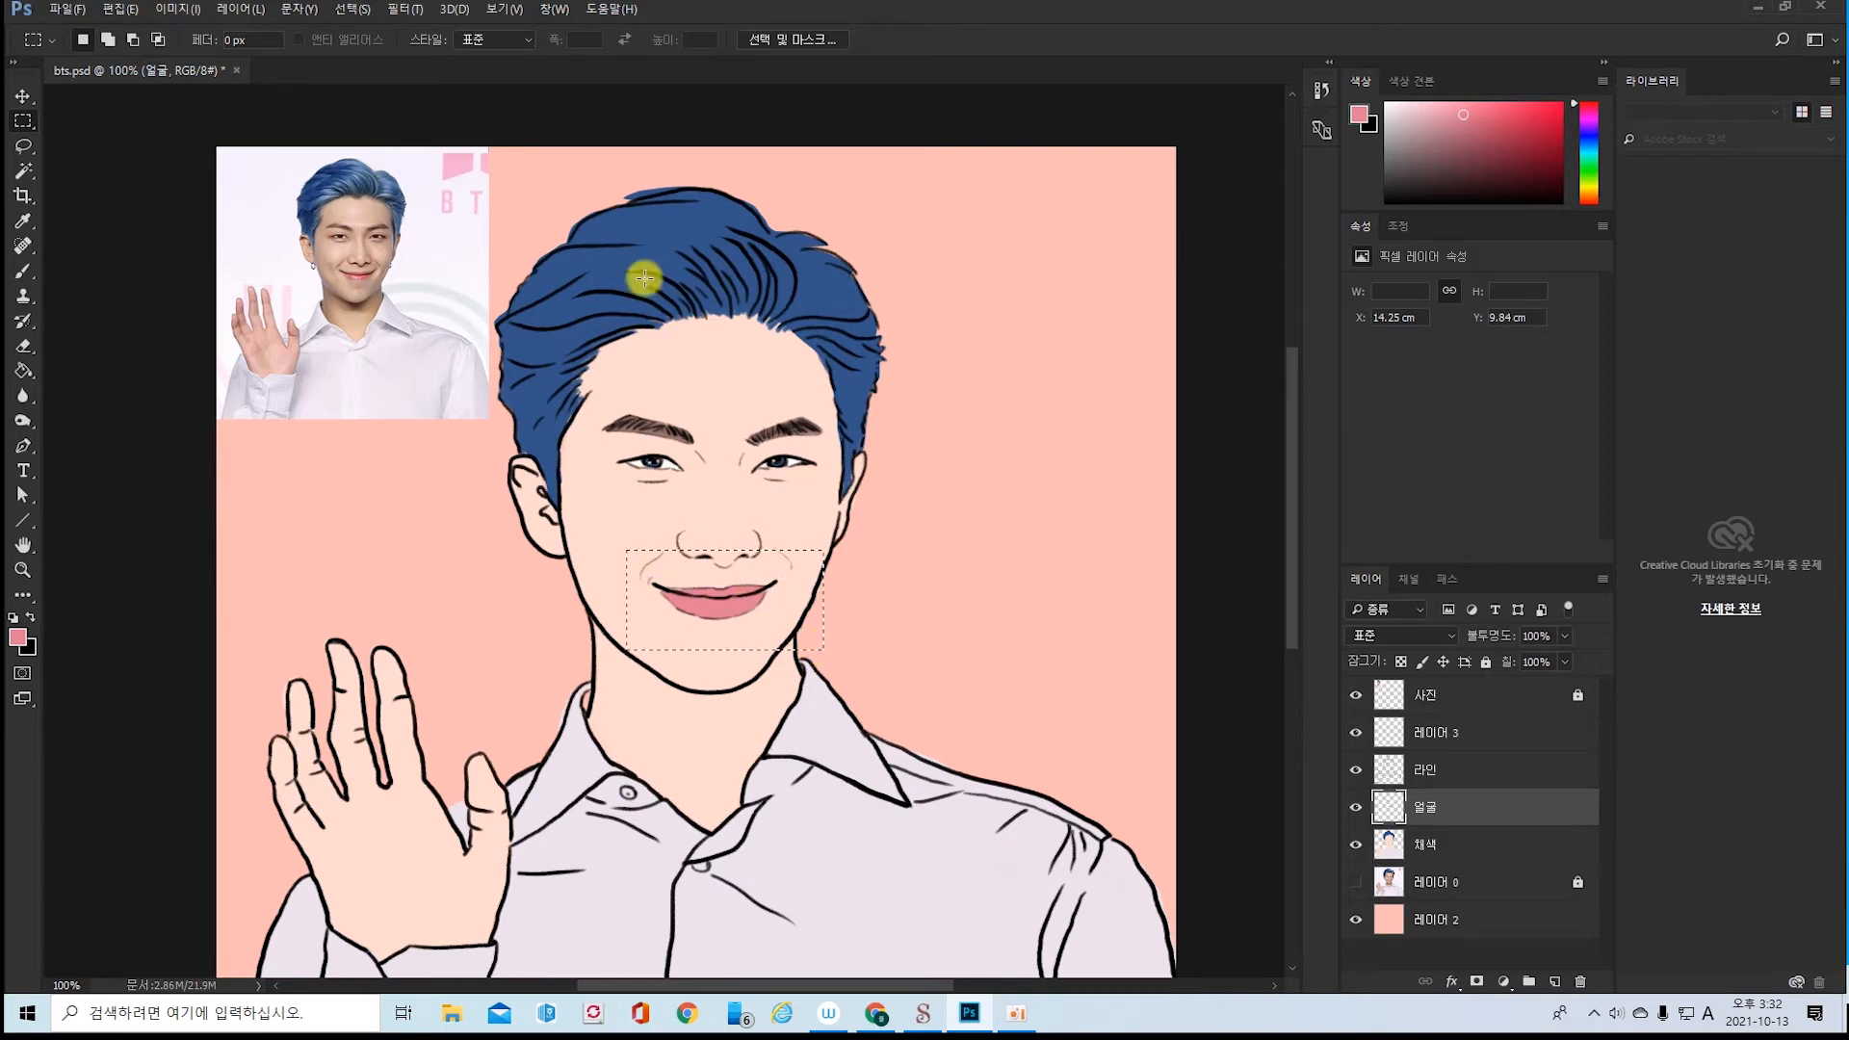
- Soften the lips with a Gaussian Blur of 2 pixels radius, then deselect
left_click(405, 10)
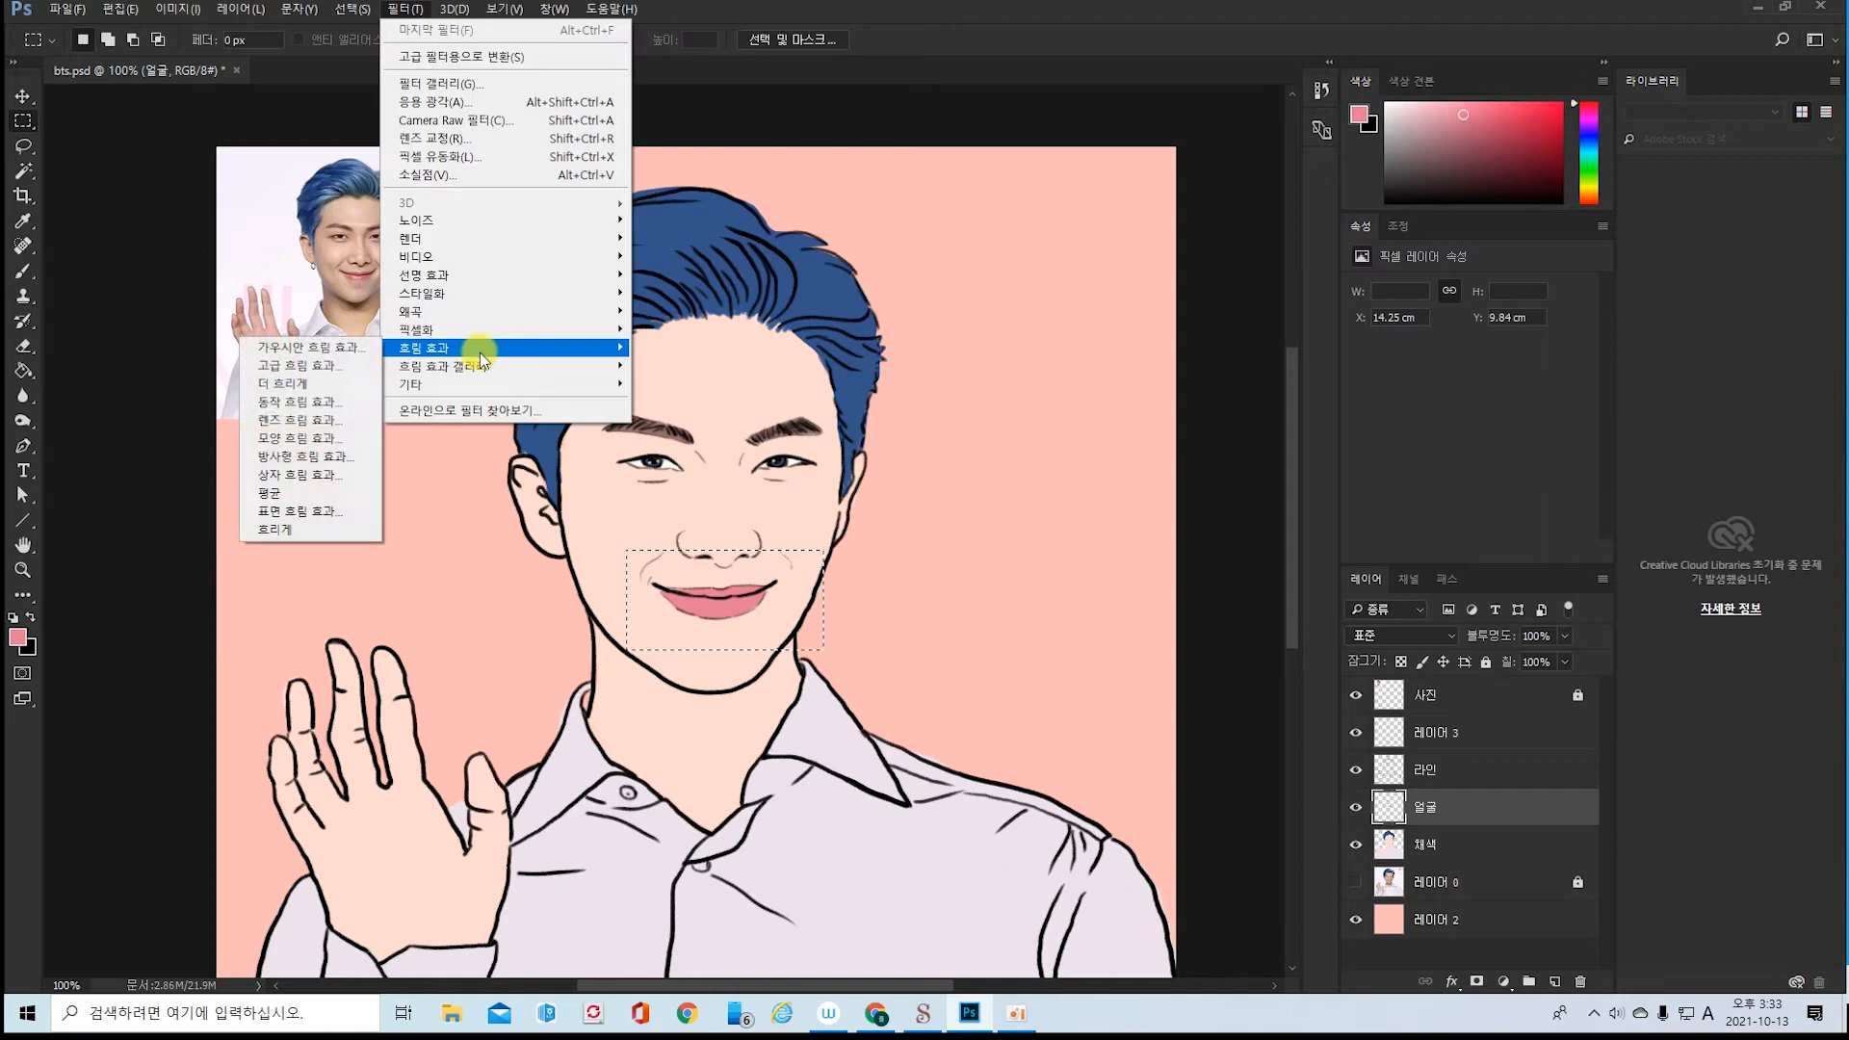
left_click(300, 347)
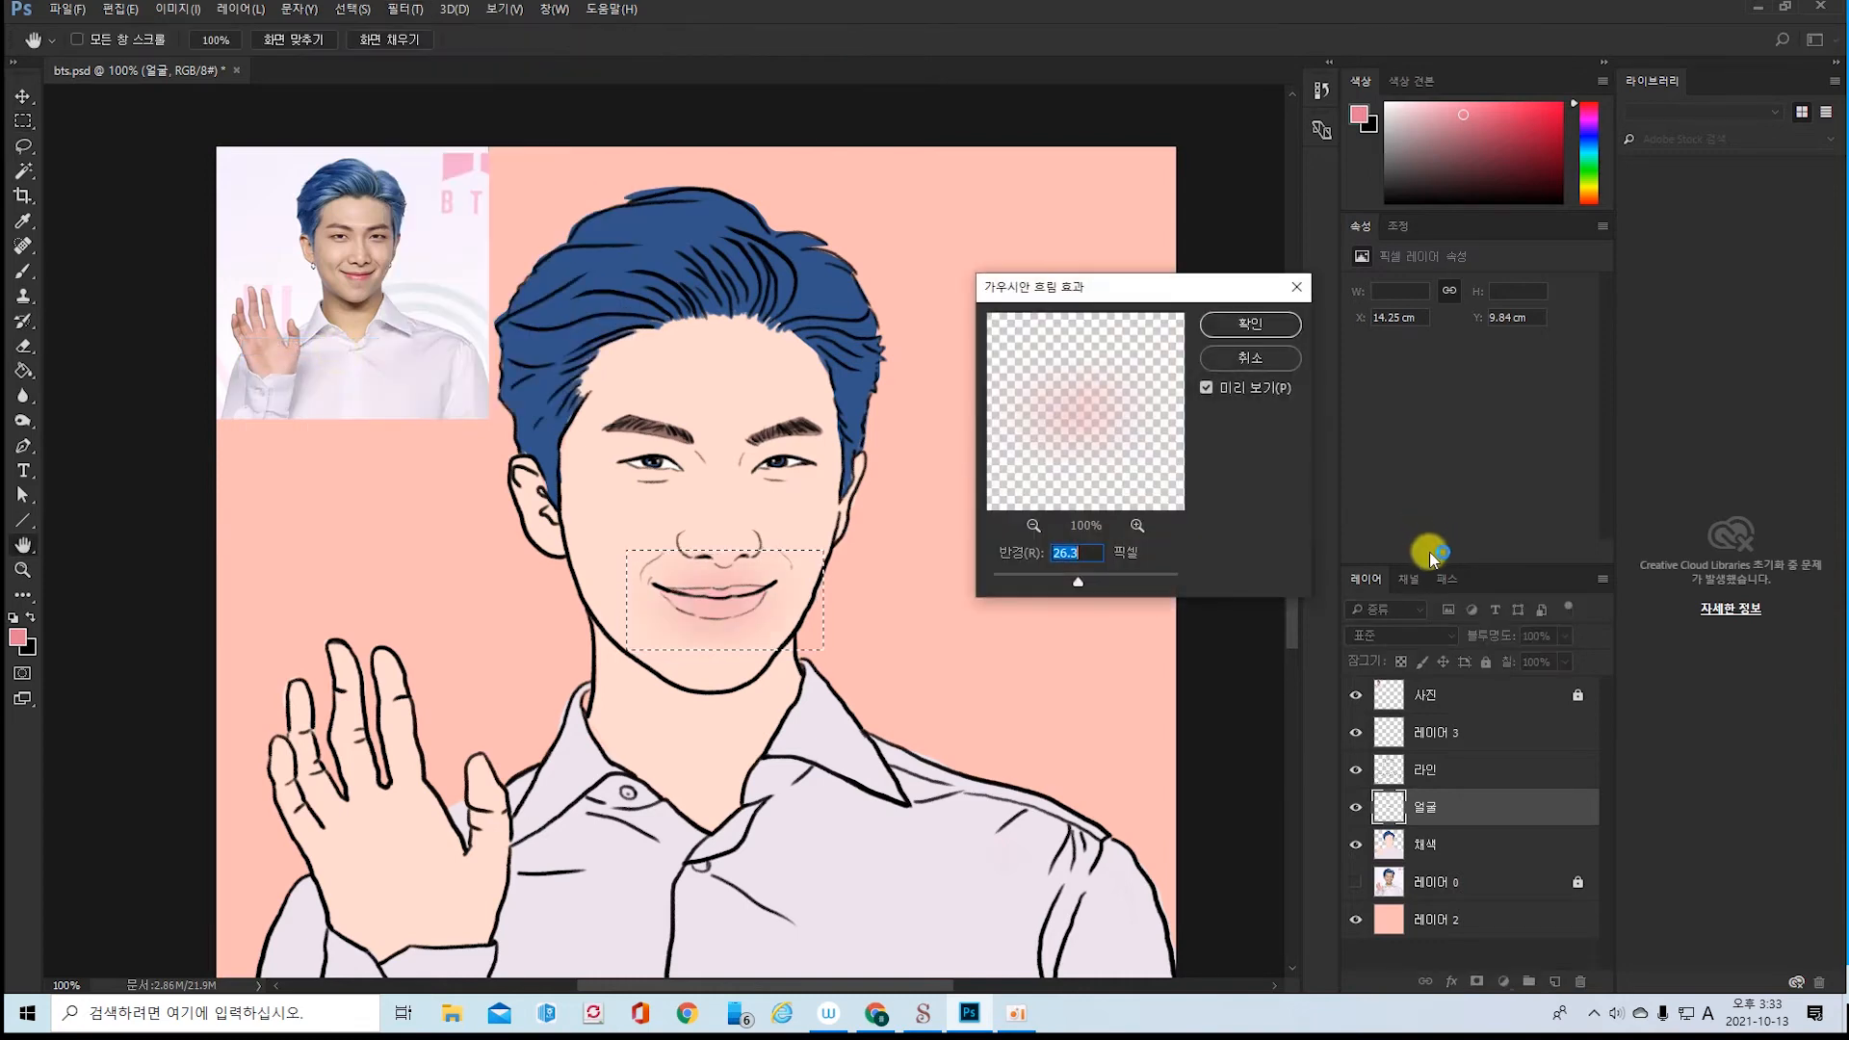
left_click_drag(1171, 574, 1042, 579)
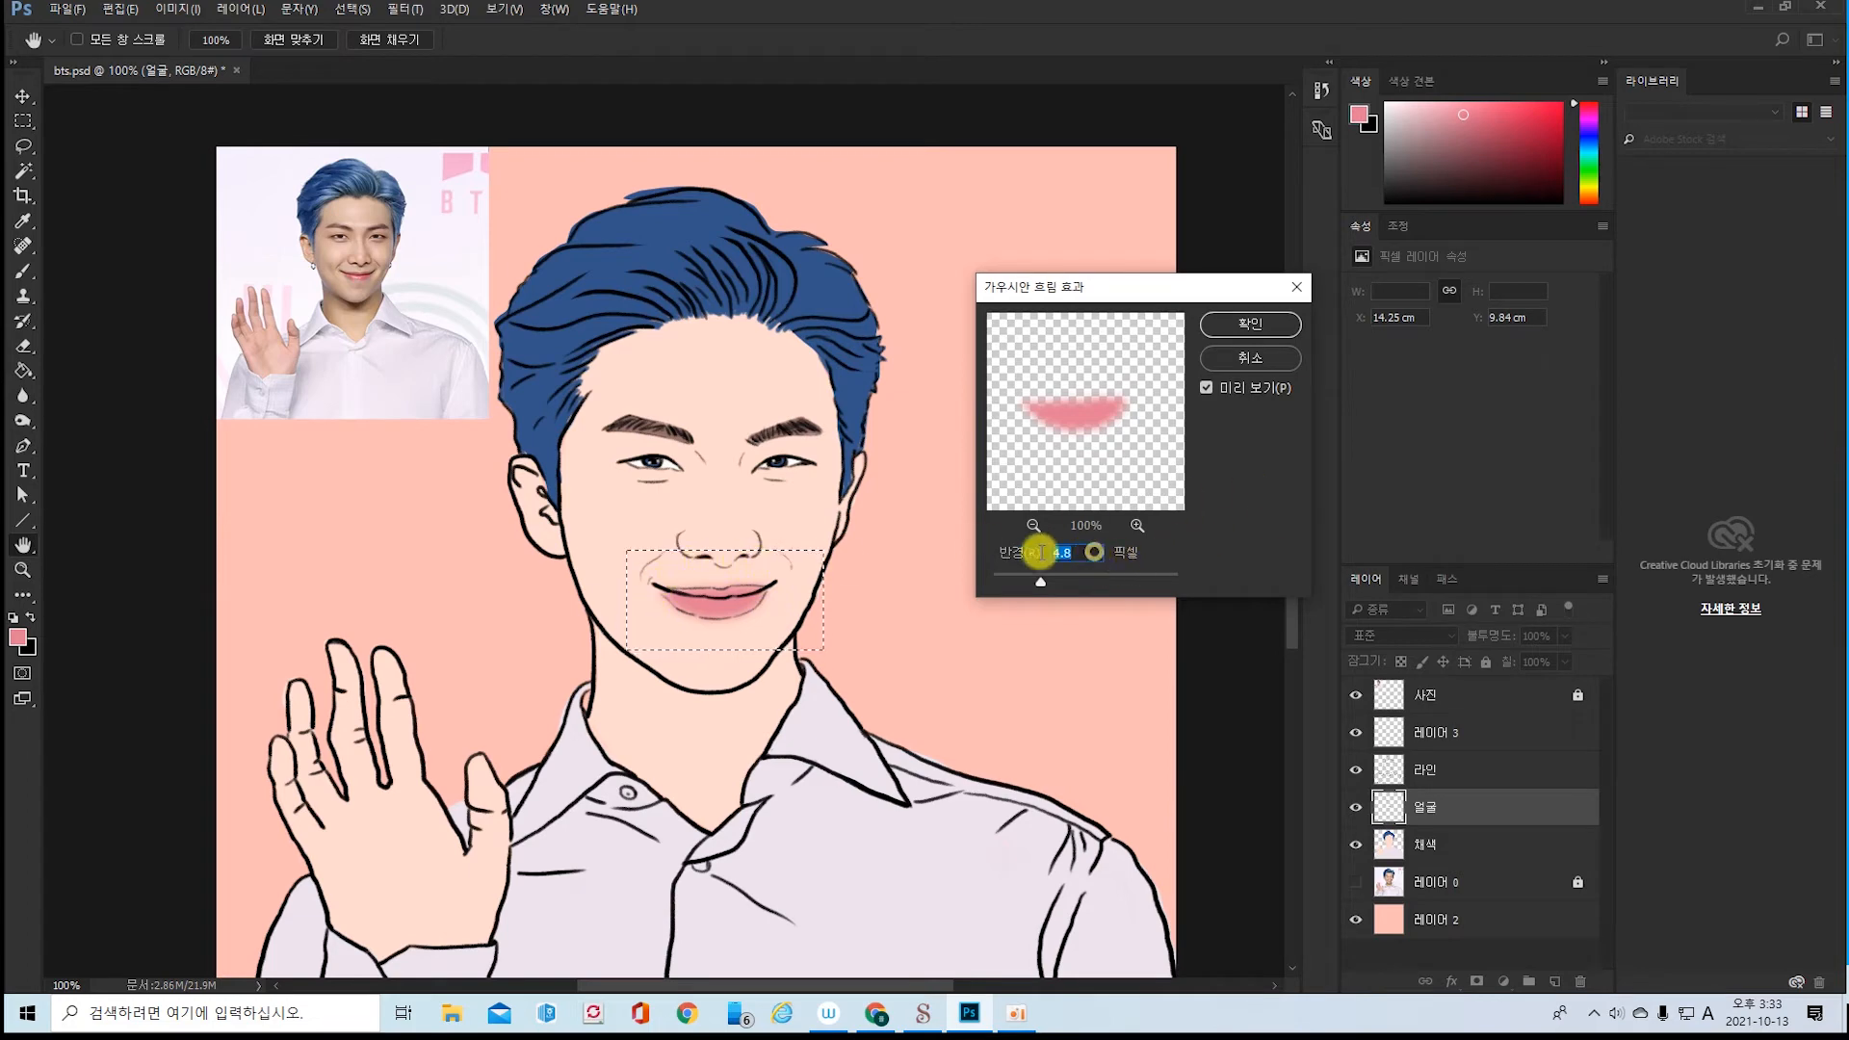
type("6")
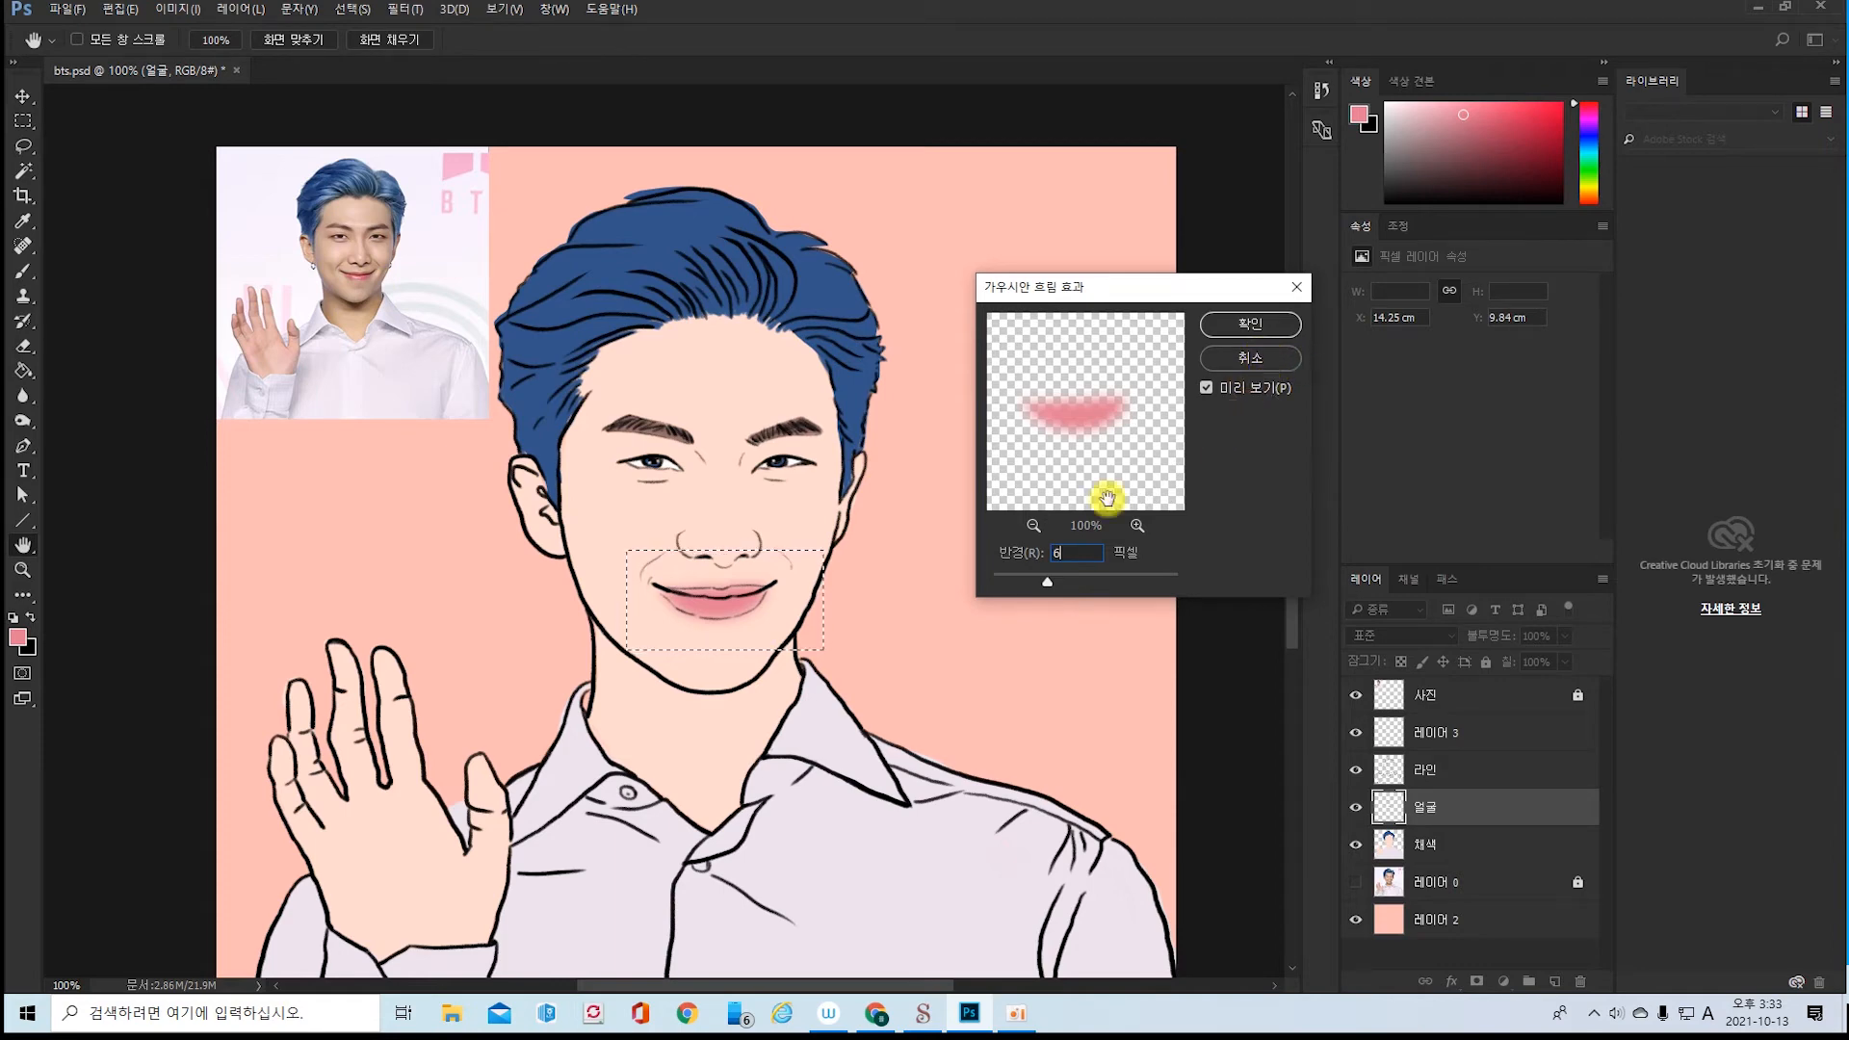
left_click_drag(1074, 551, 1029, 554)
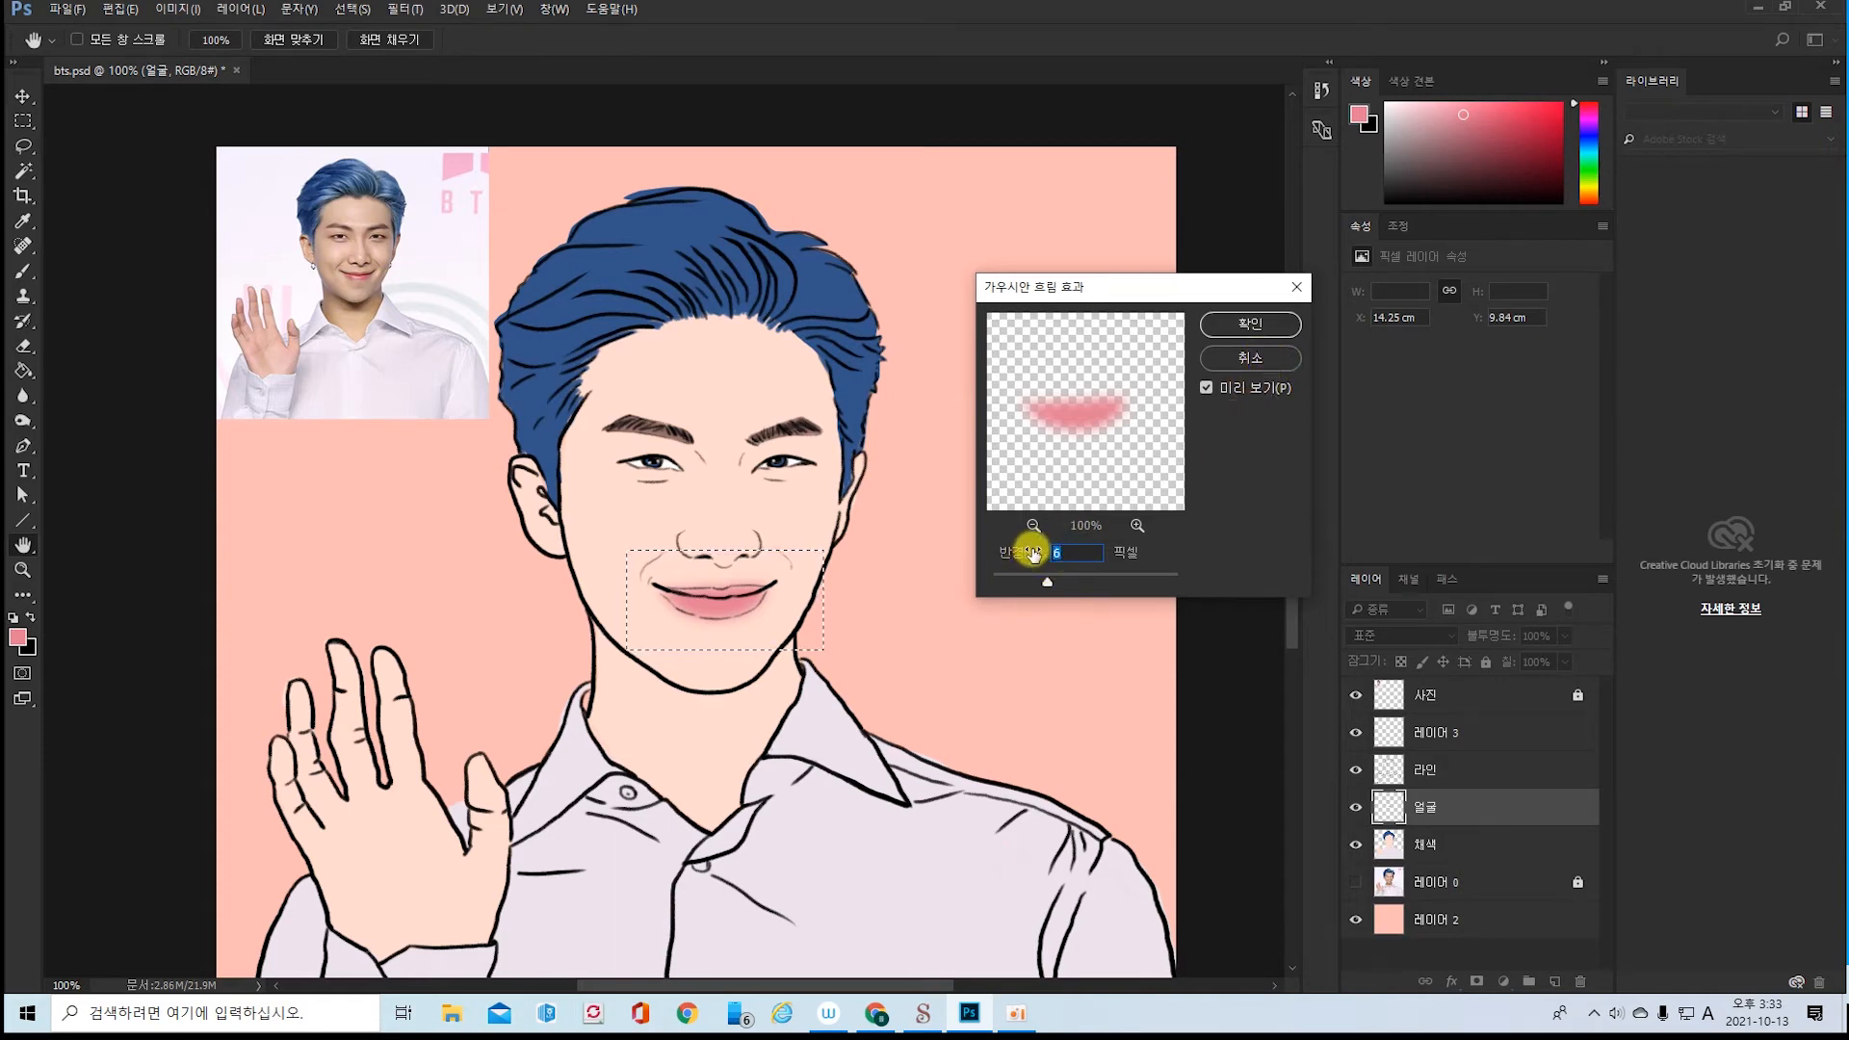
type("1")
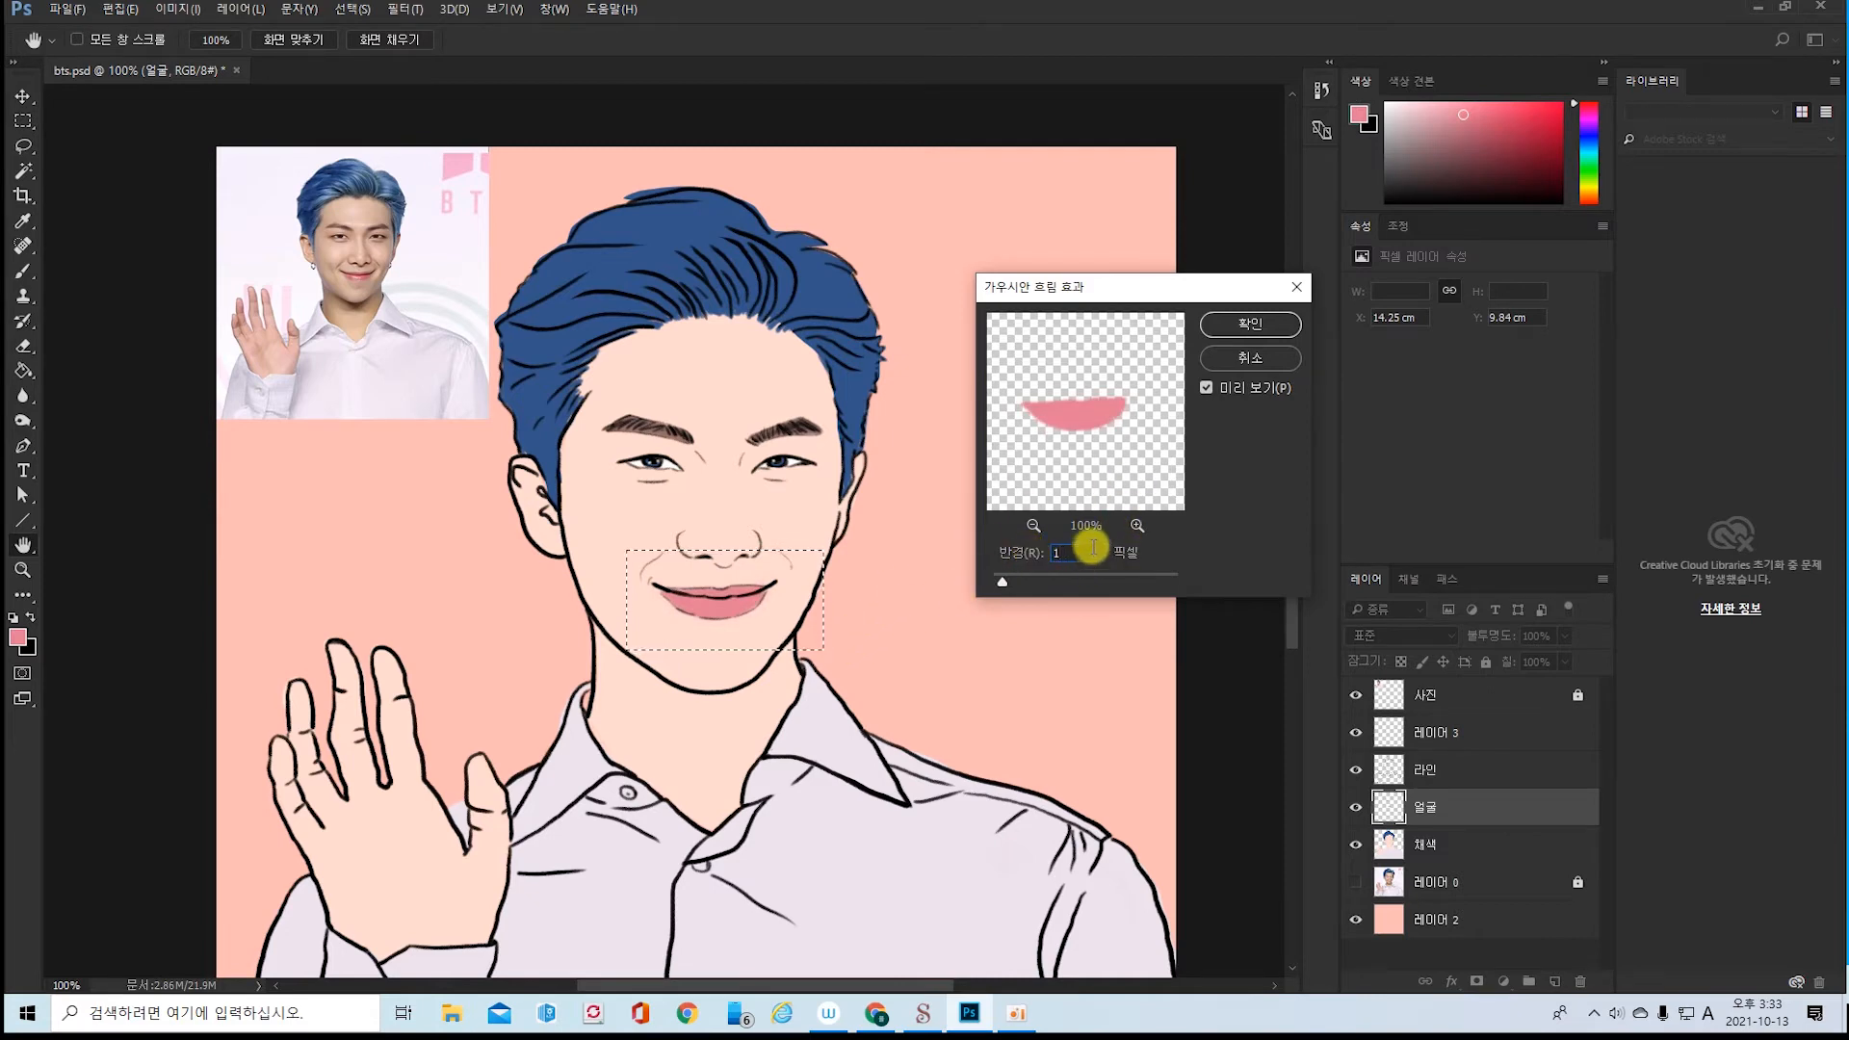
left_click_drag(1094, 546, 1027, 555)
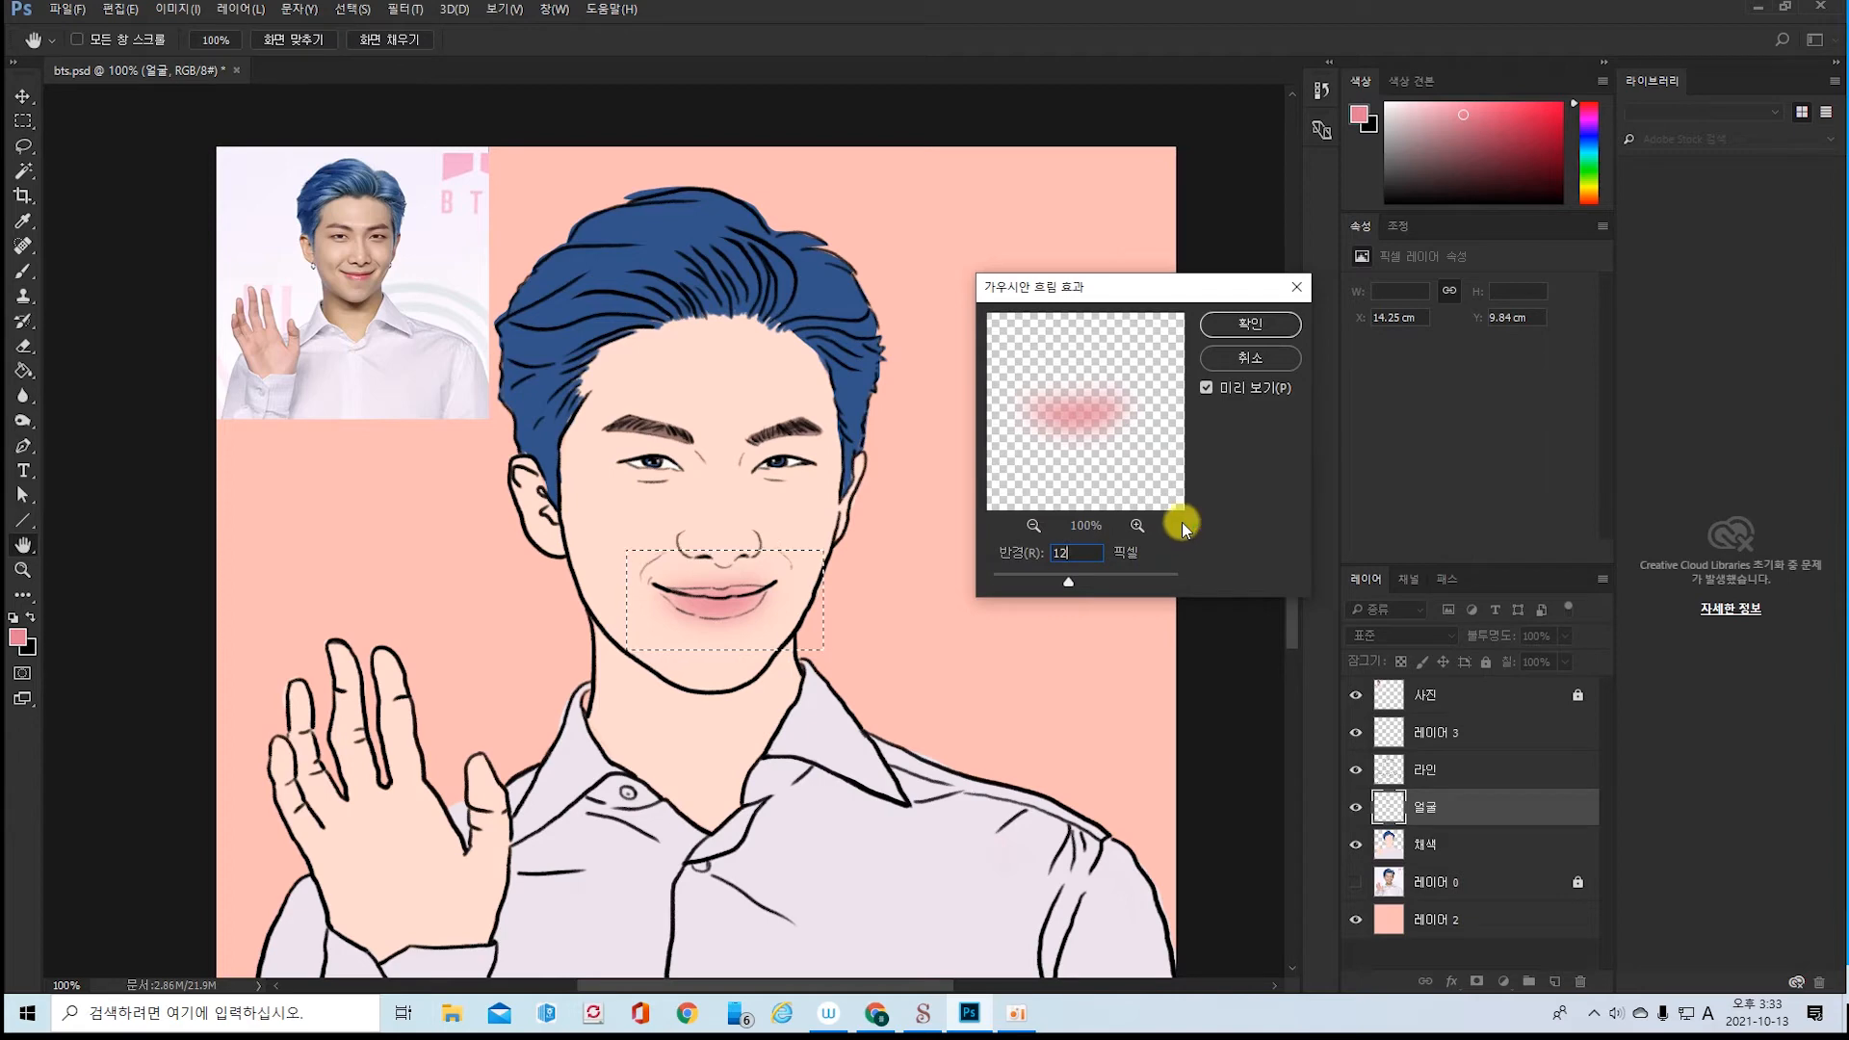
key("BackSpace")
key("BackSpace")
type("2")
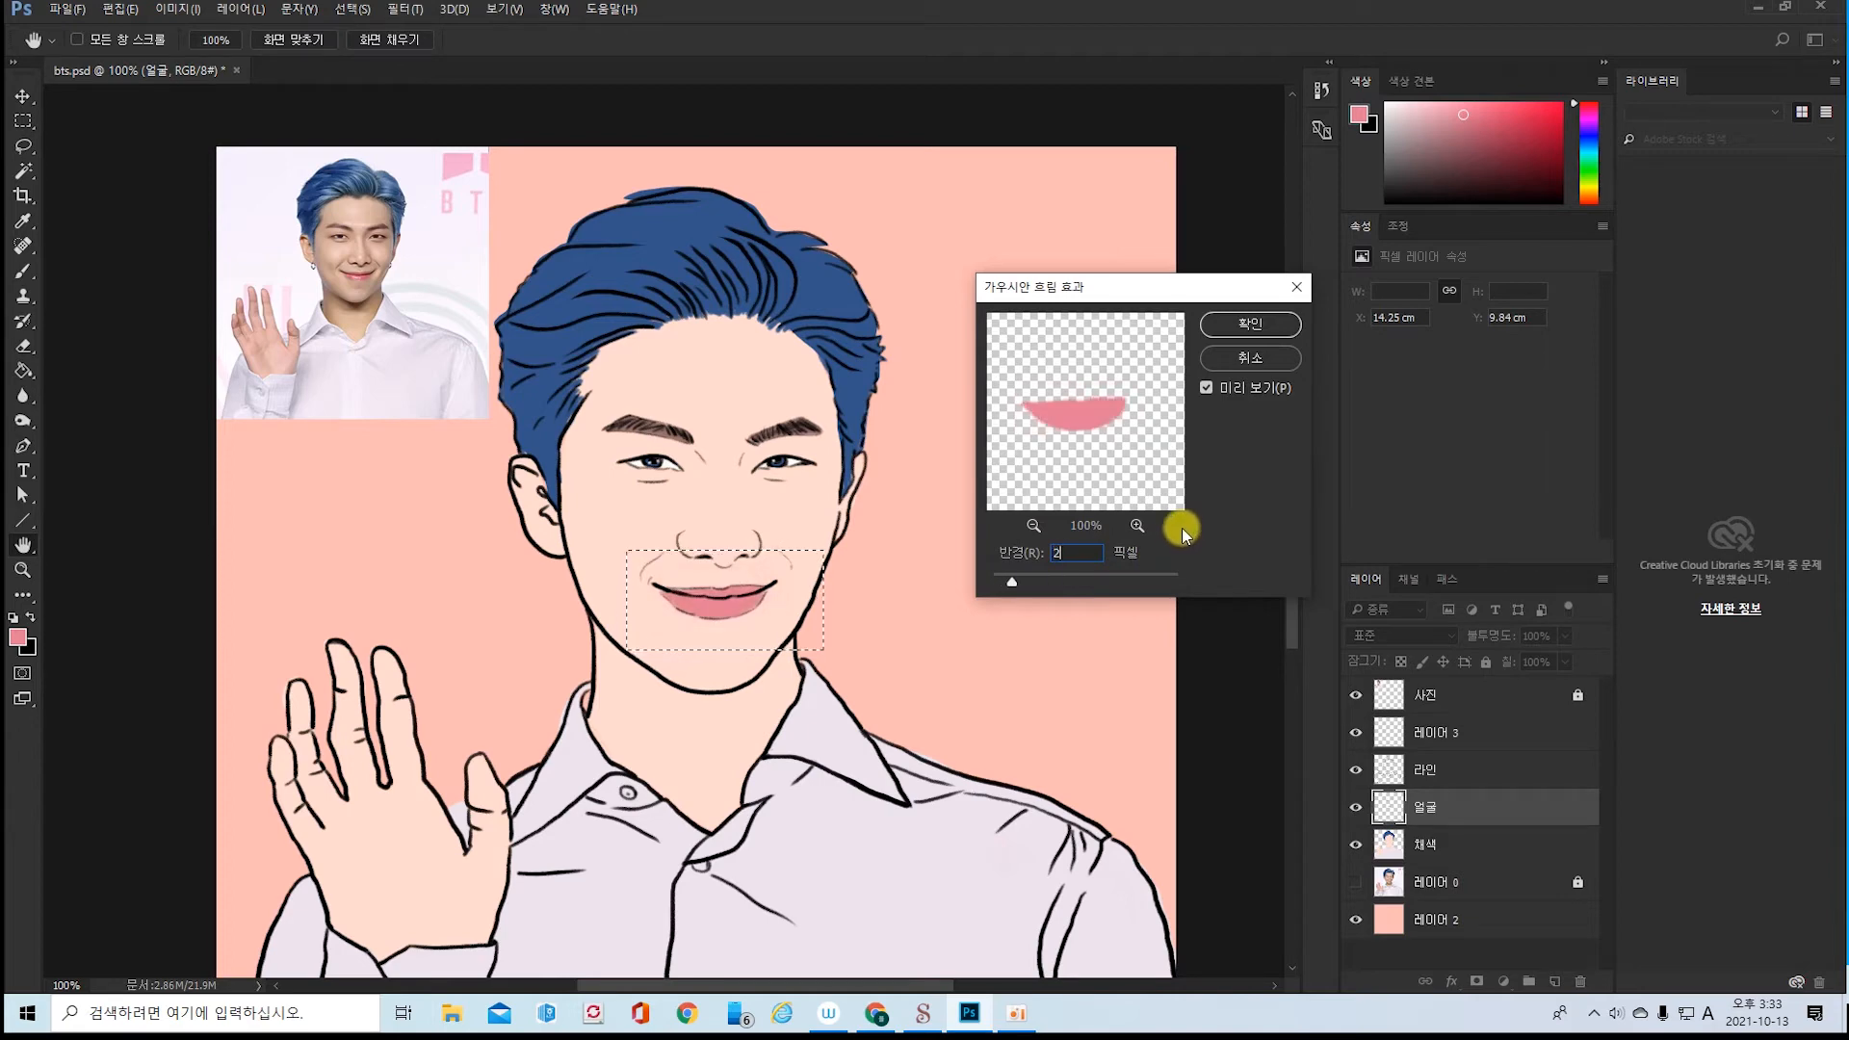
left_click(1262, 321)
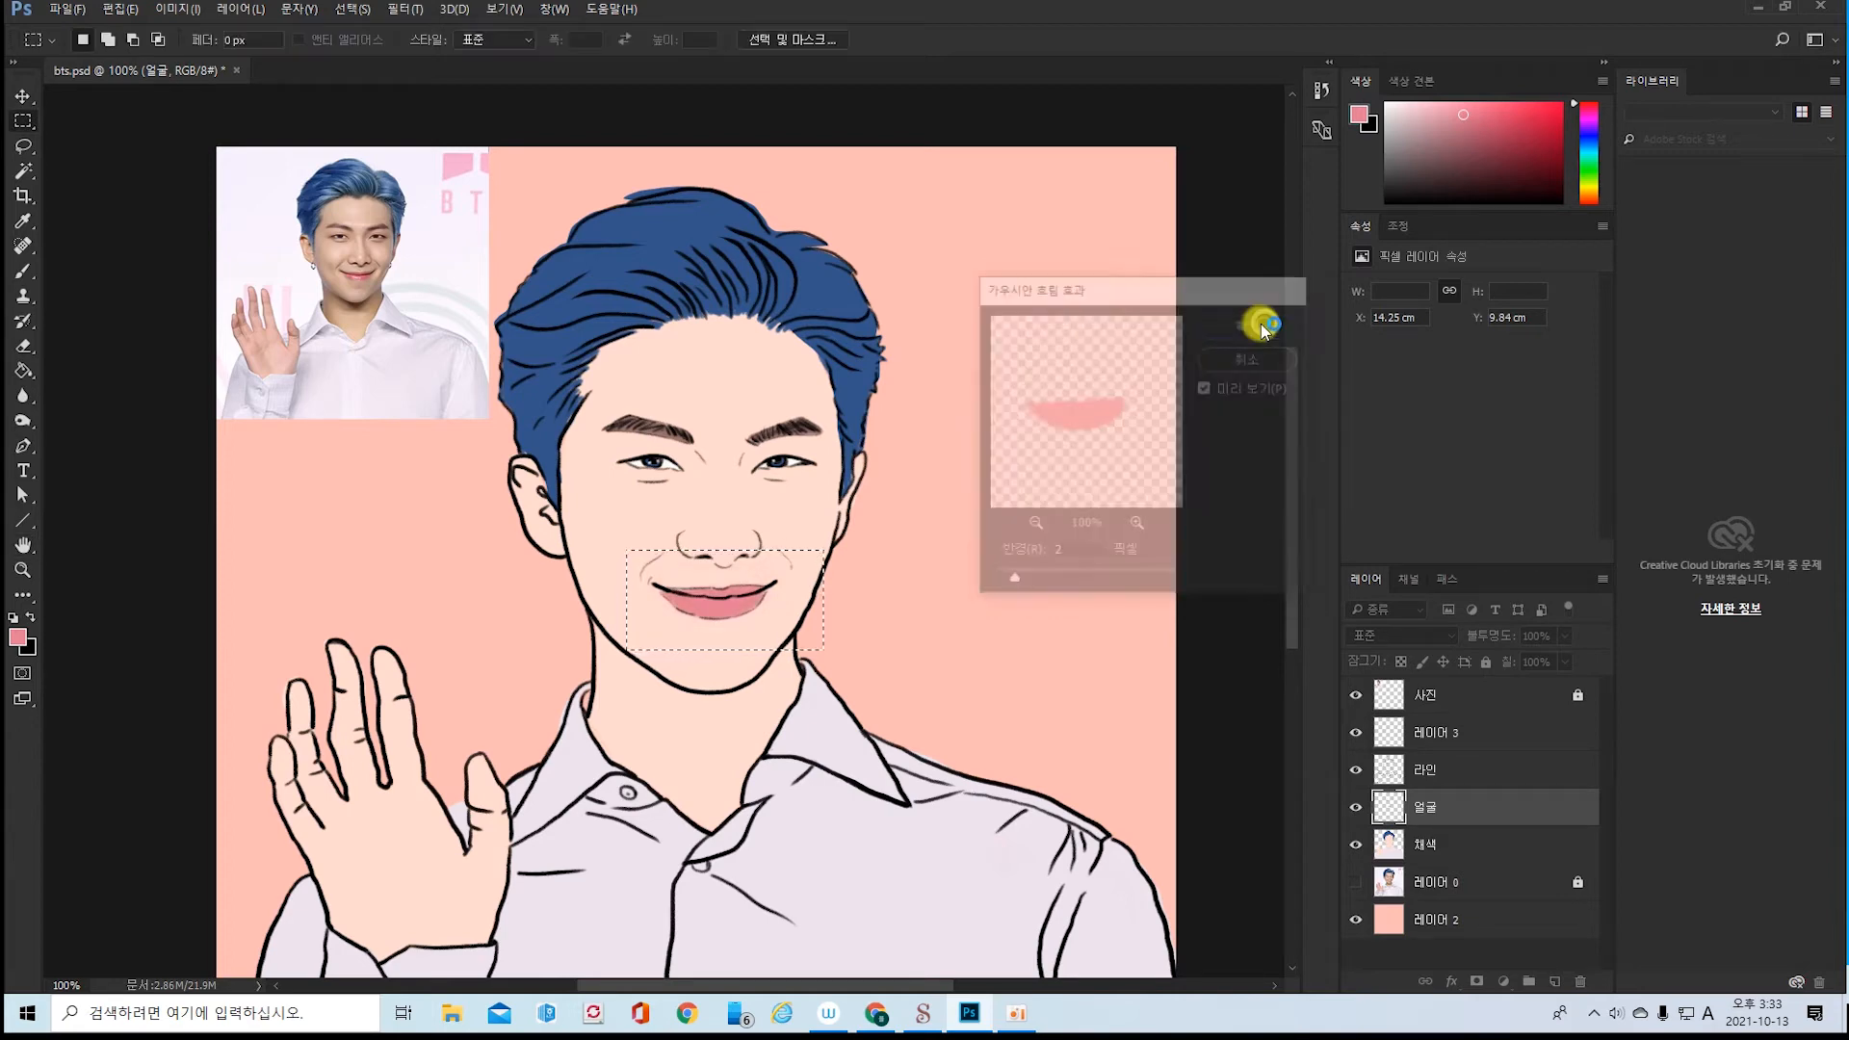
left_click(1130, 559)
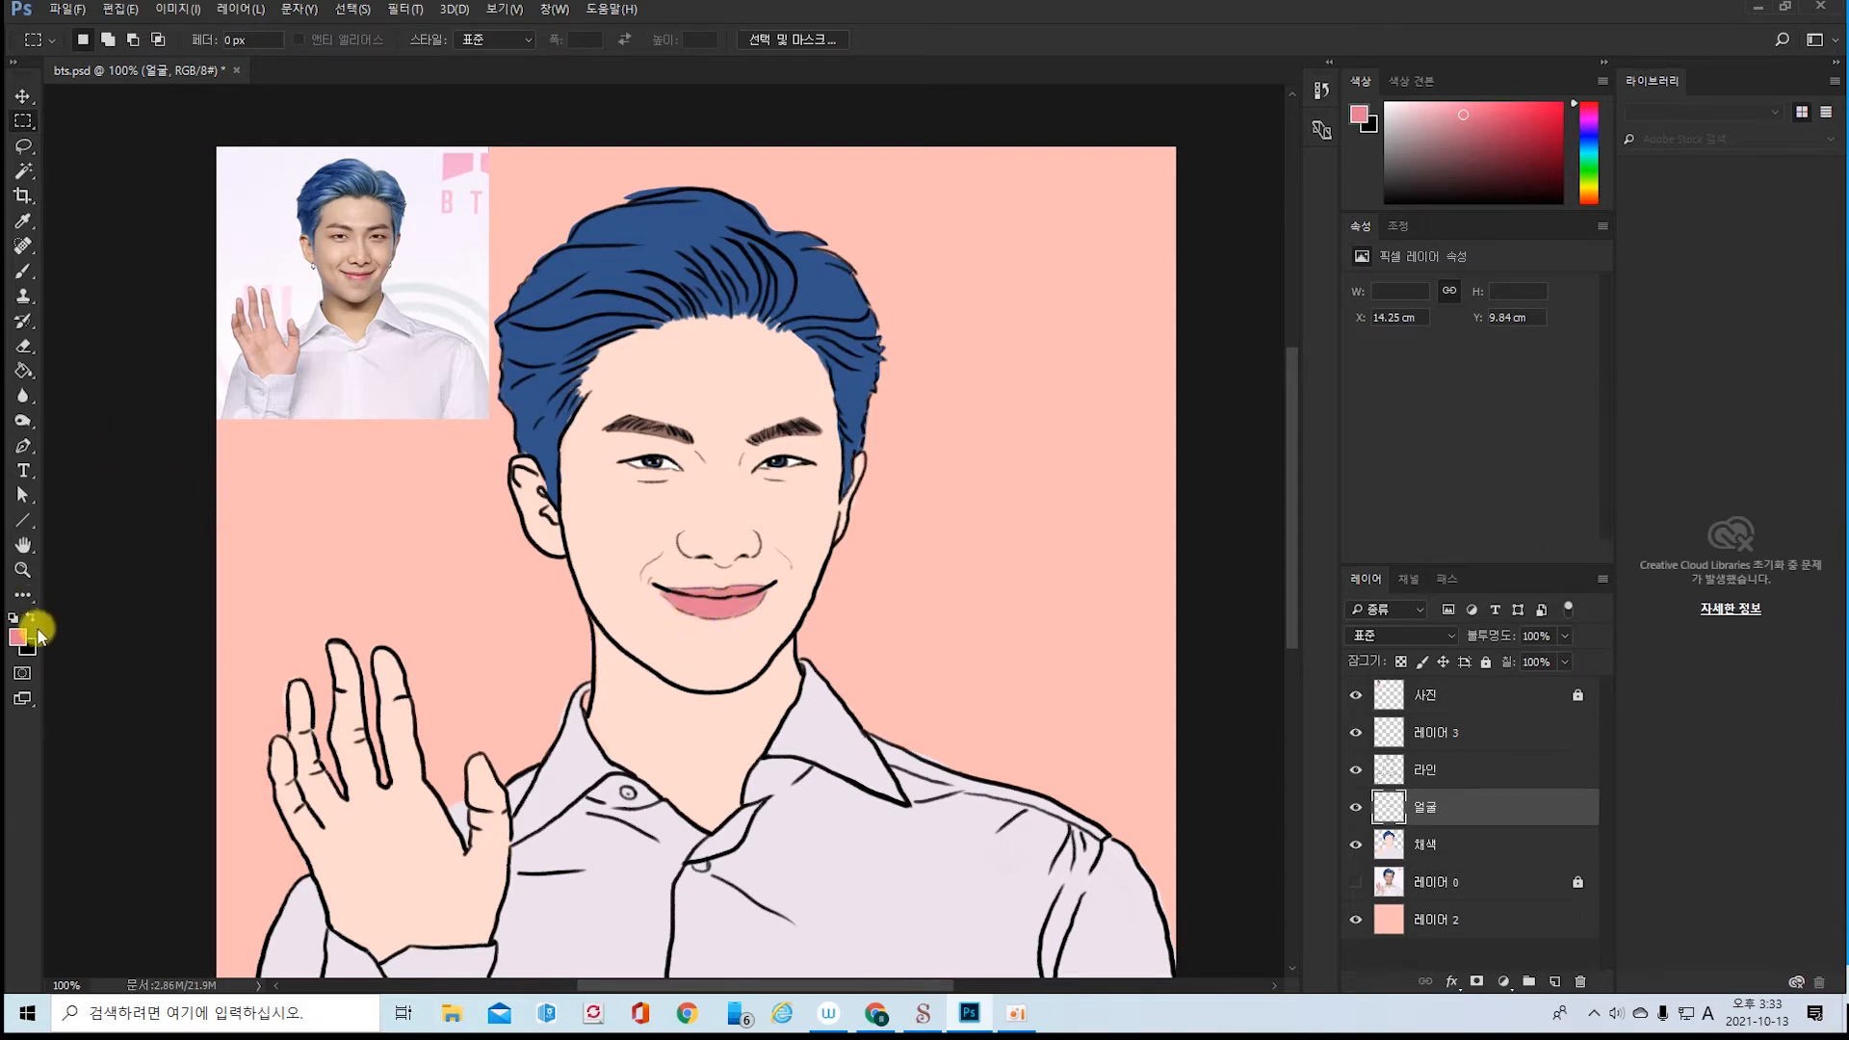
- Set the foreground colour to white and the background to black, and make 레이어 3 the active layer
left_click(14, 618)
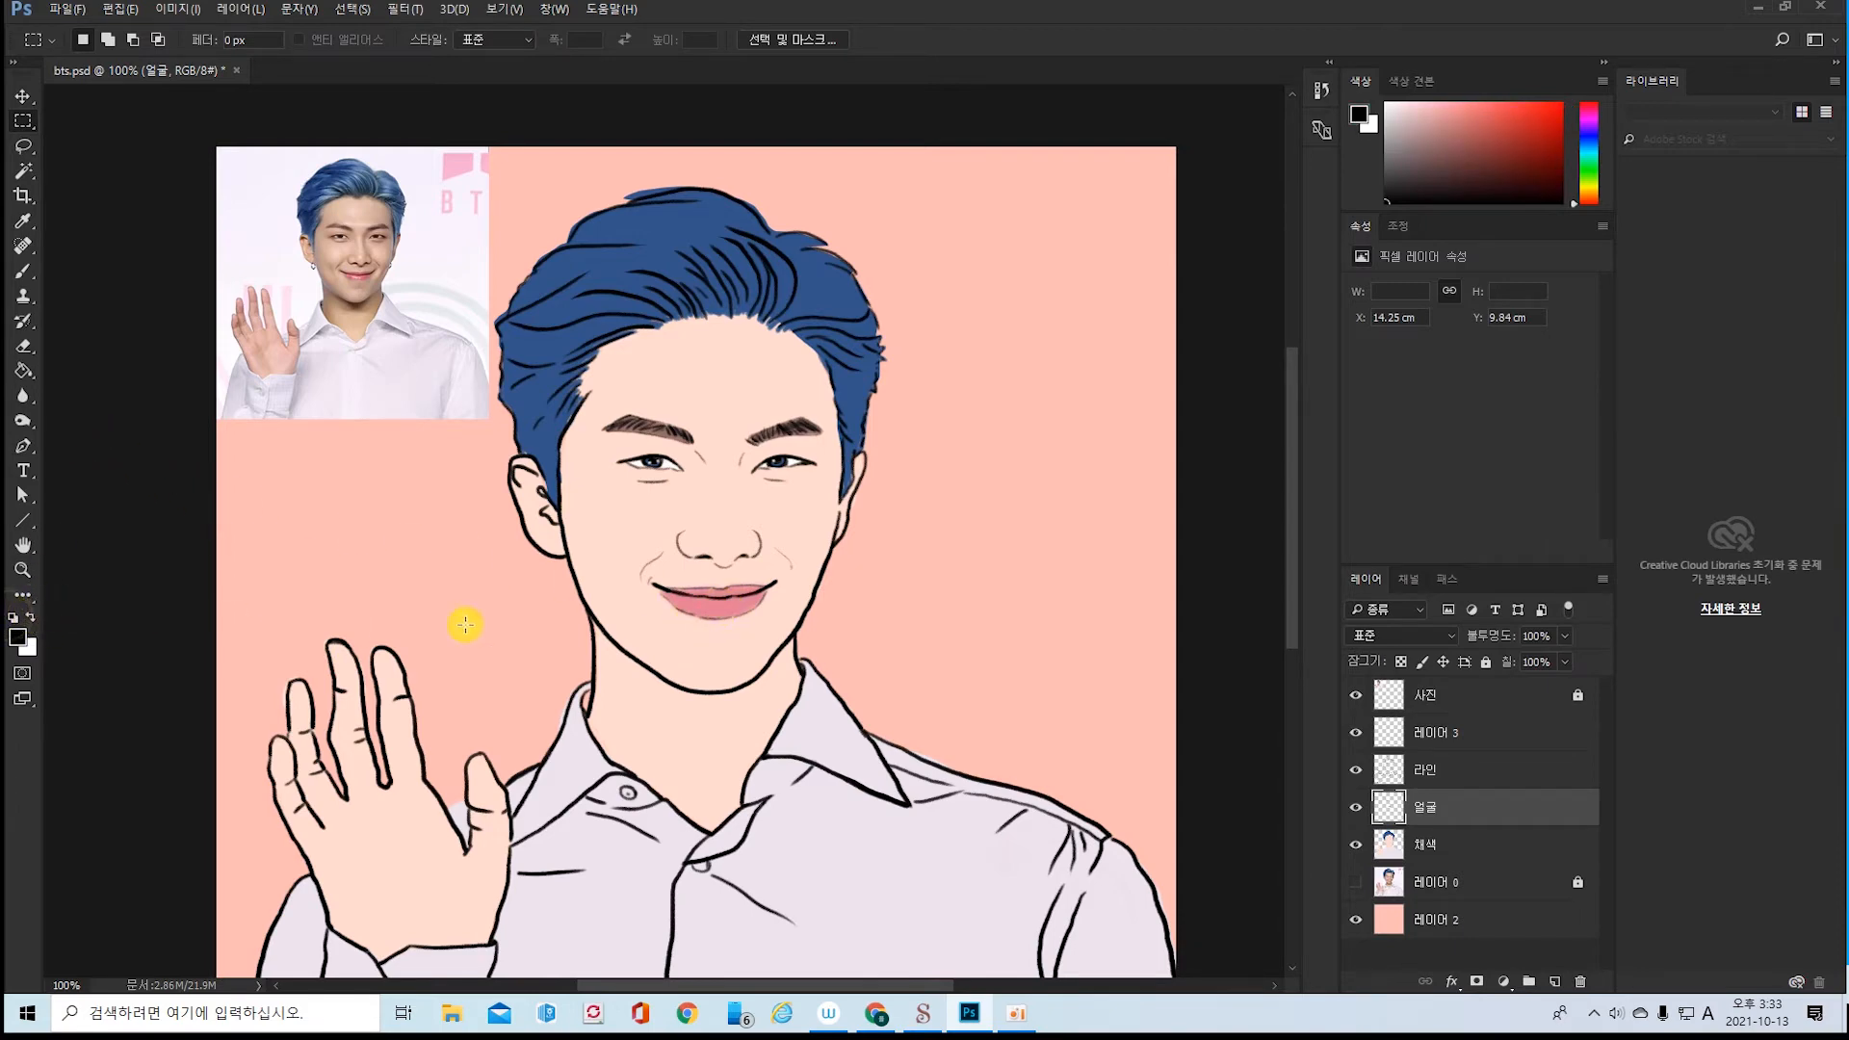
left_click(30, 616)
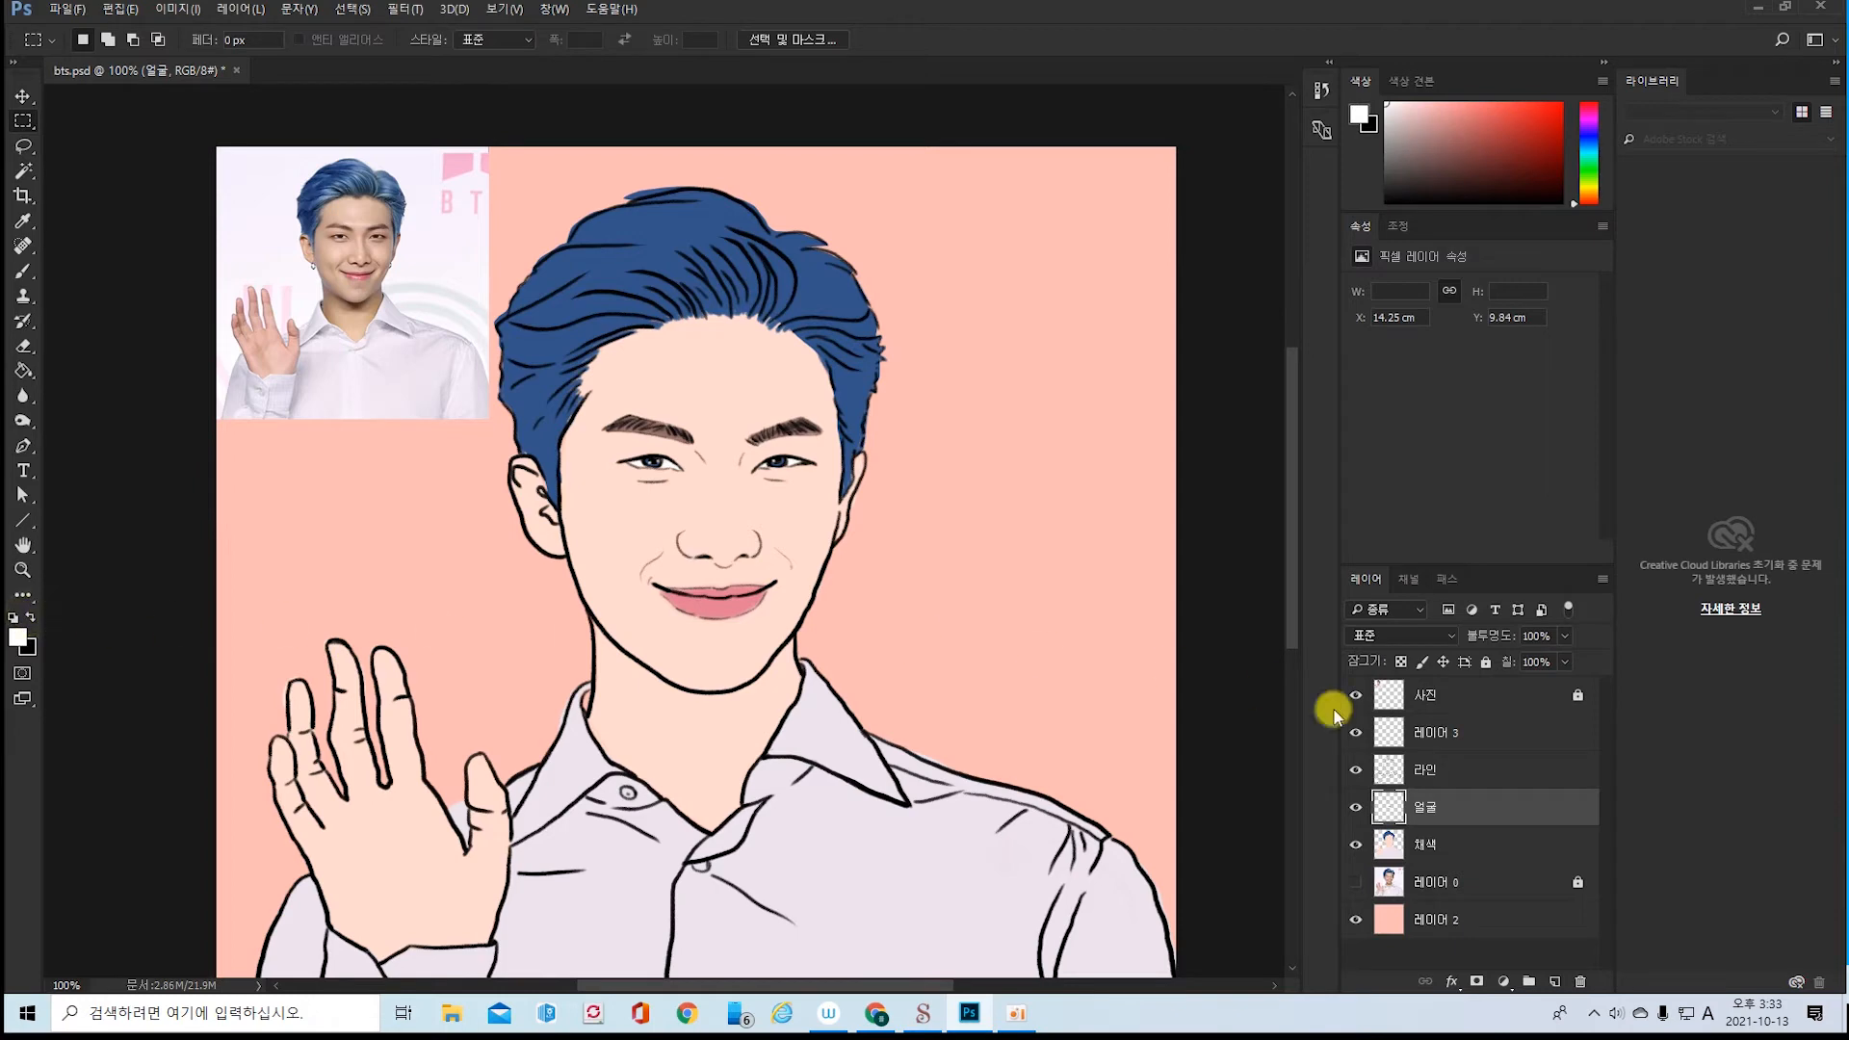
left_click(1460, 732)
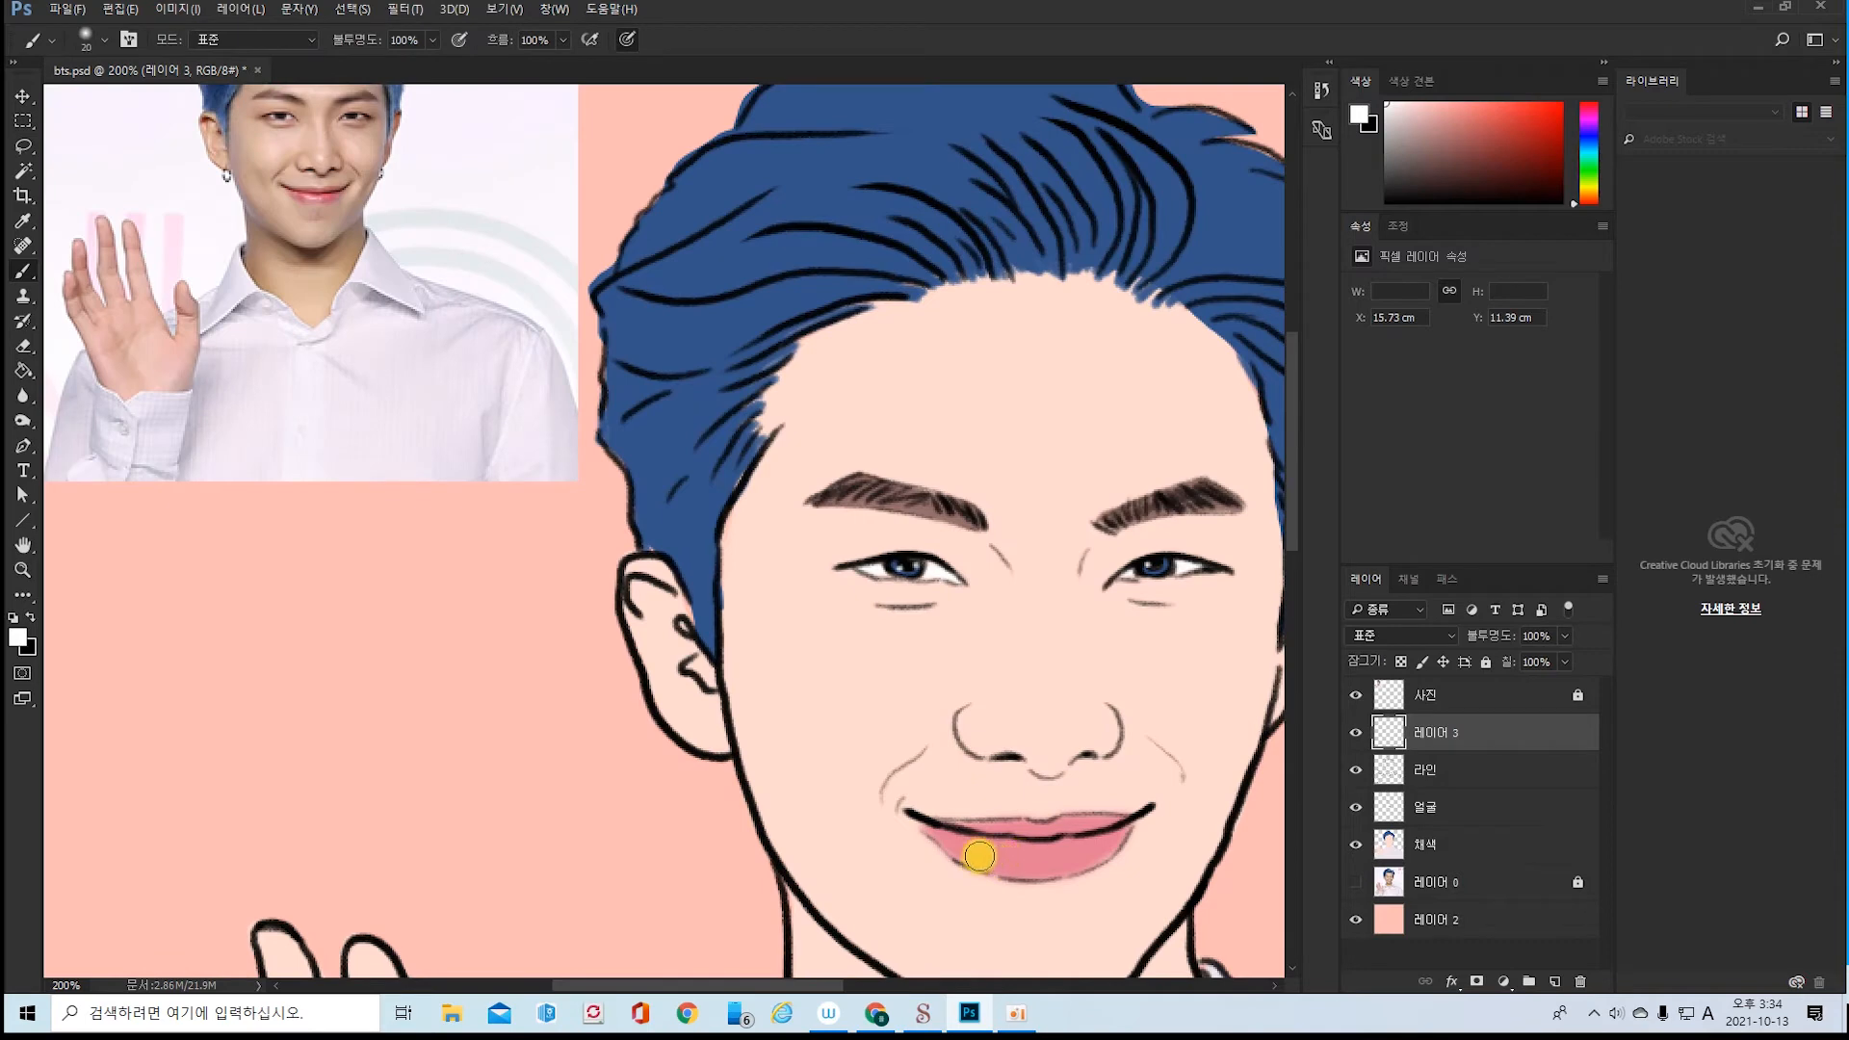
- Try painting a soft white highlight across the lower lip with the 20 px Brush, then undo it
mouse_move(979, 856)
left_mouse_down()
mouse_move(1098, 857)
mouse_move(1048, 858)
mouse_move(1082, 859)
left_mouse_up()
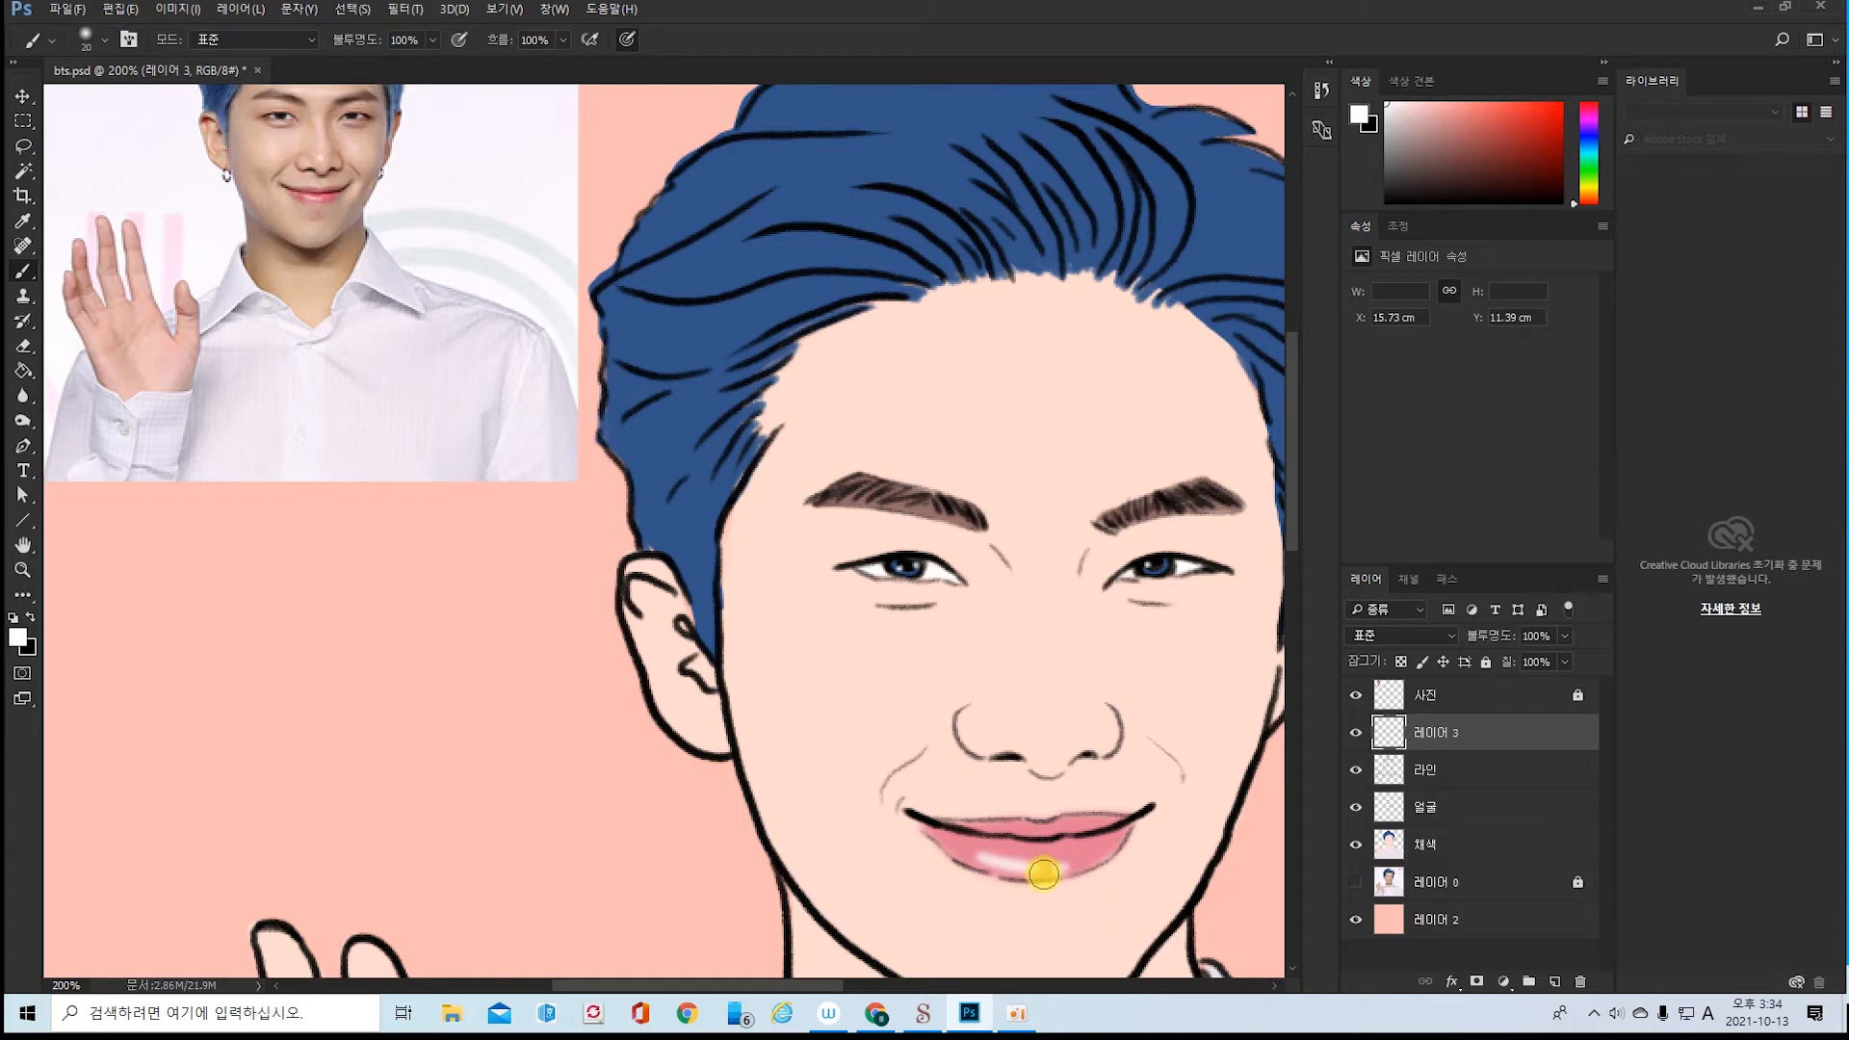
key("ctrl")
key("ctrl+alt+z")
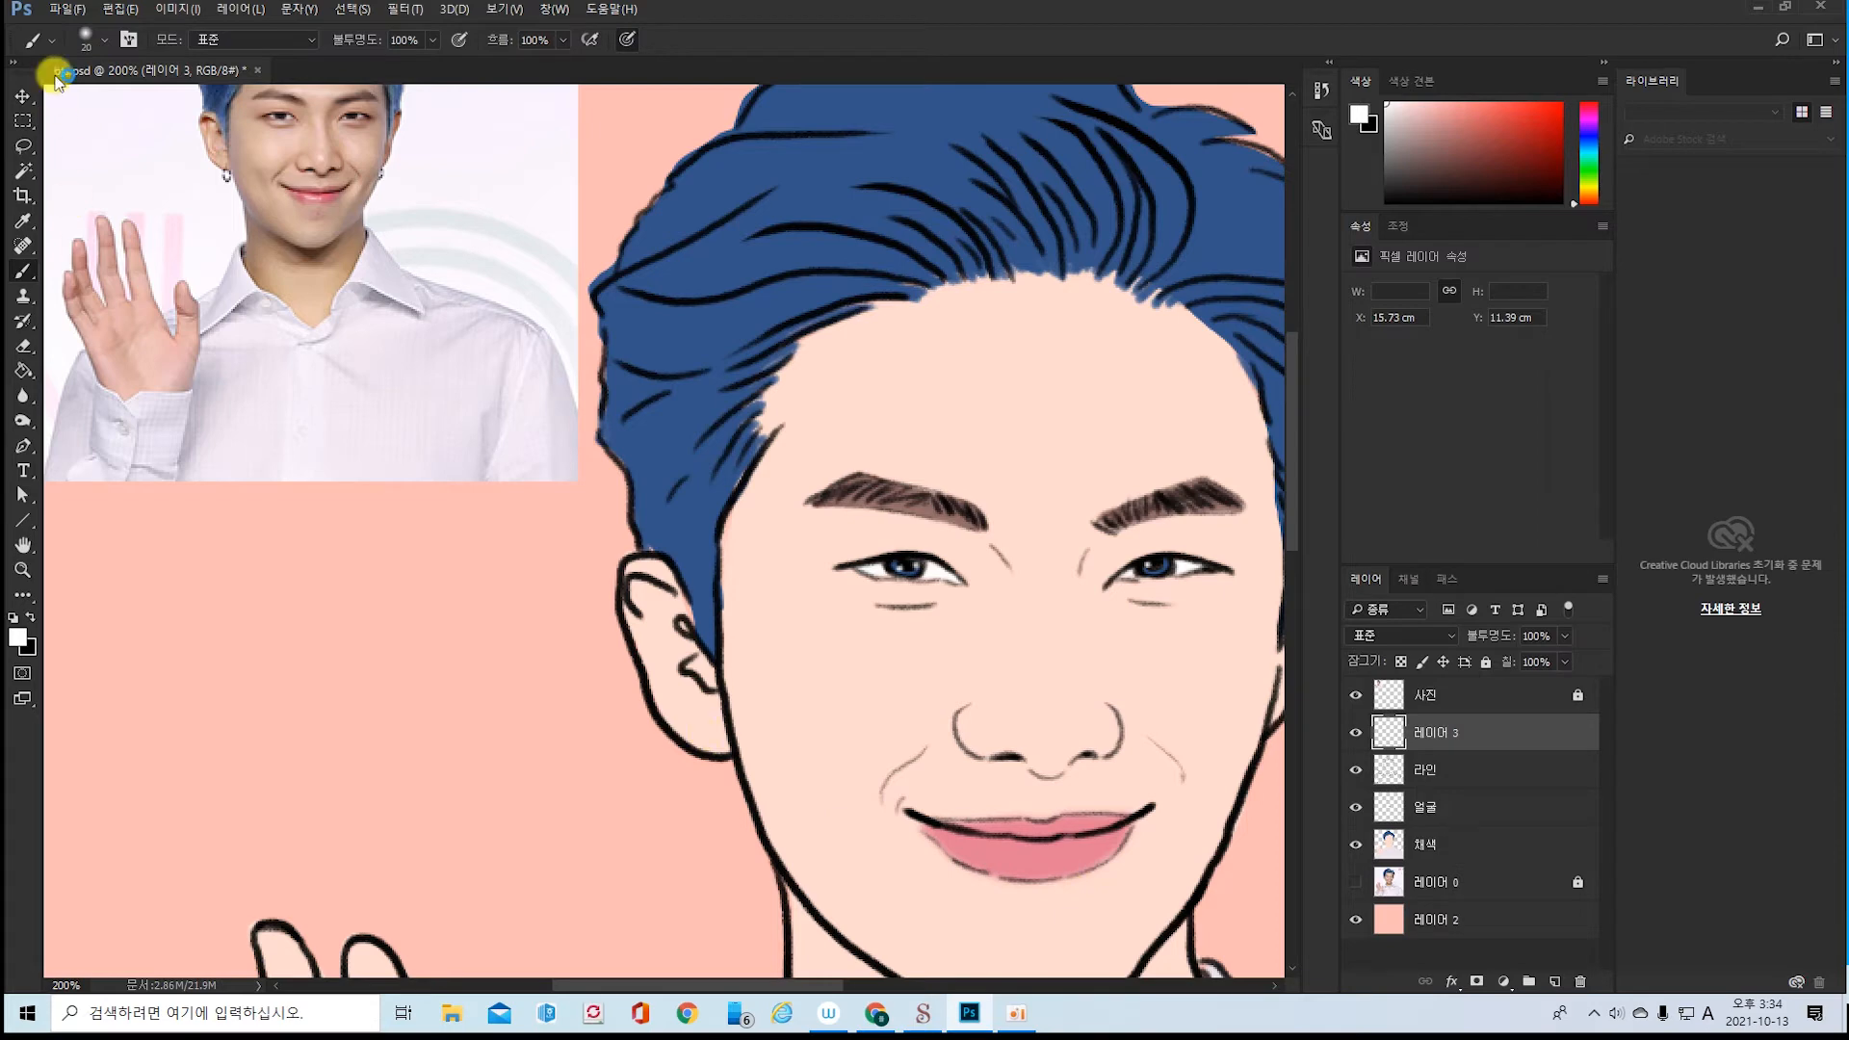
- Paint a crisp white highlight and a small dot on the lower lip using a hard round brush reduced below 20 px
left_click(106, 42)
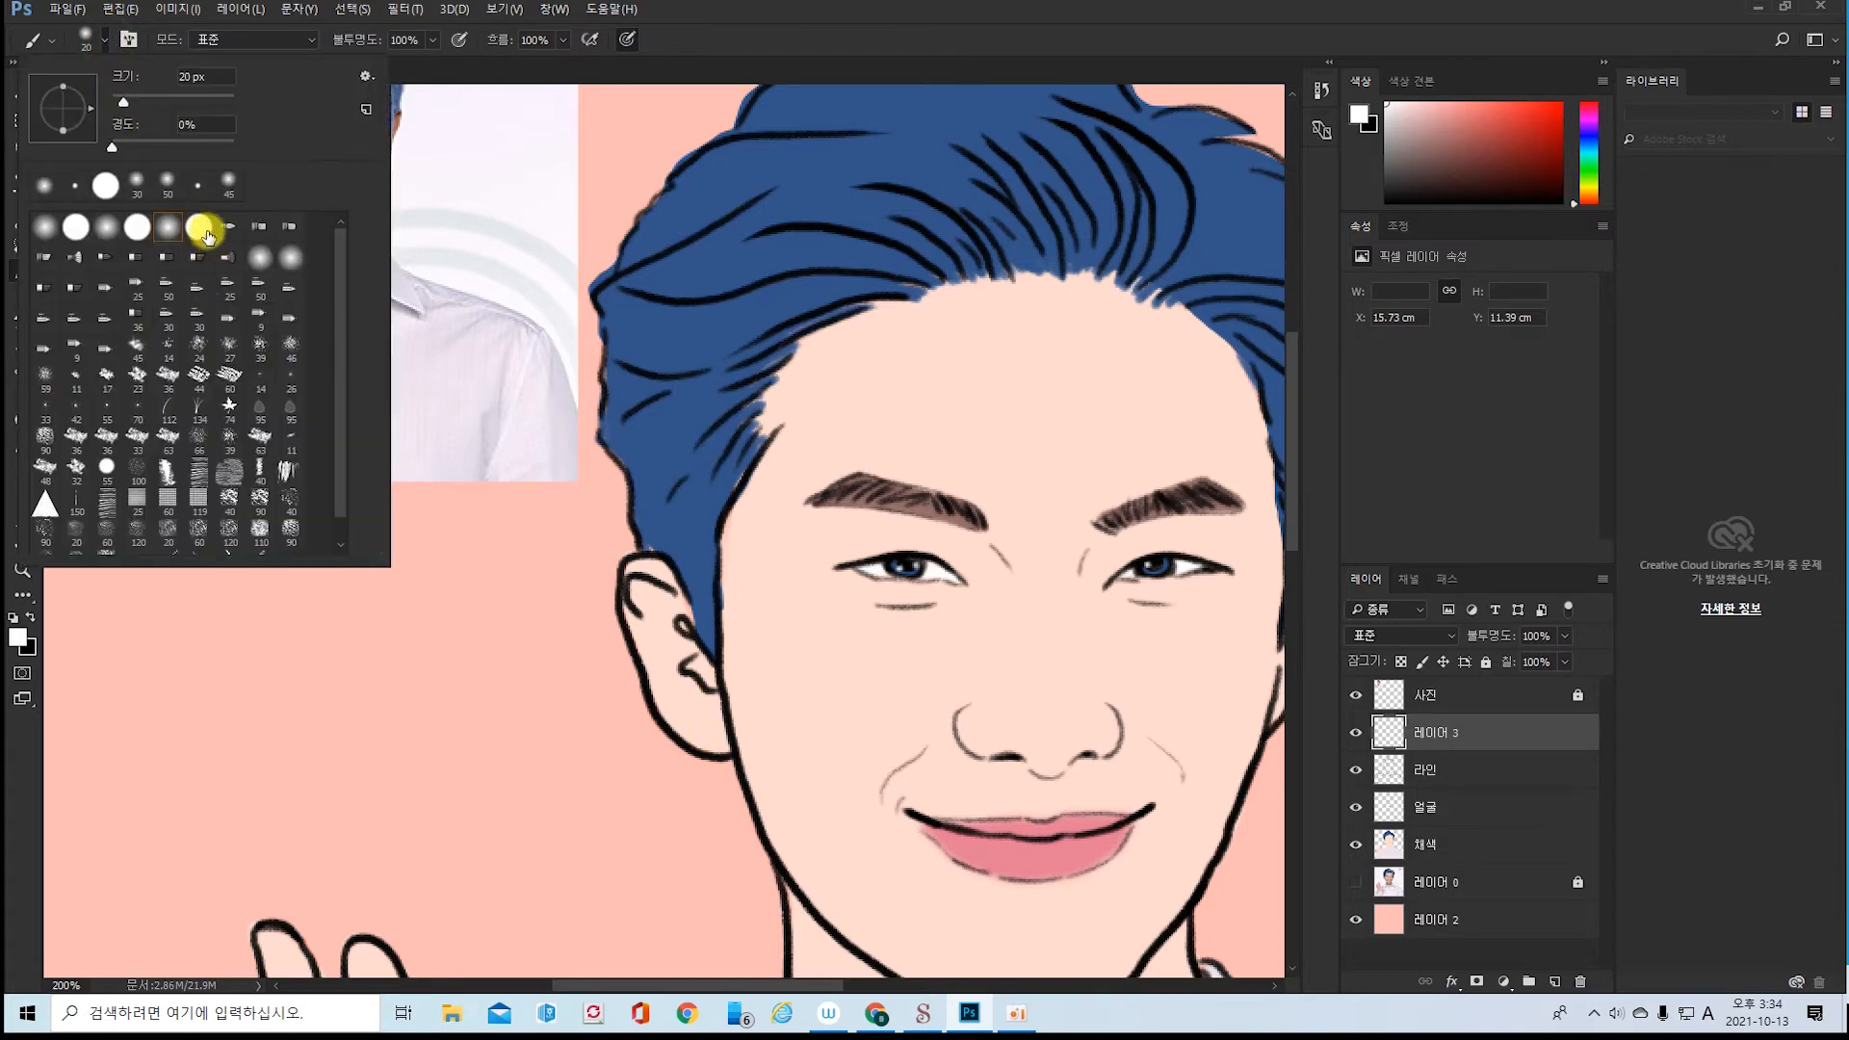
left_click(682, 72)
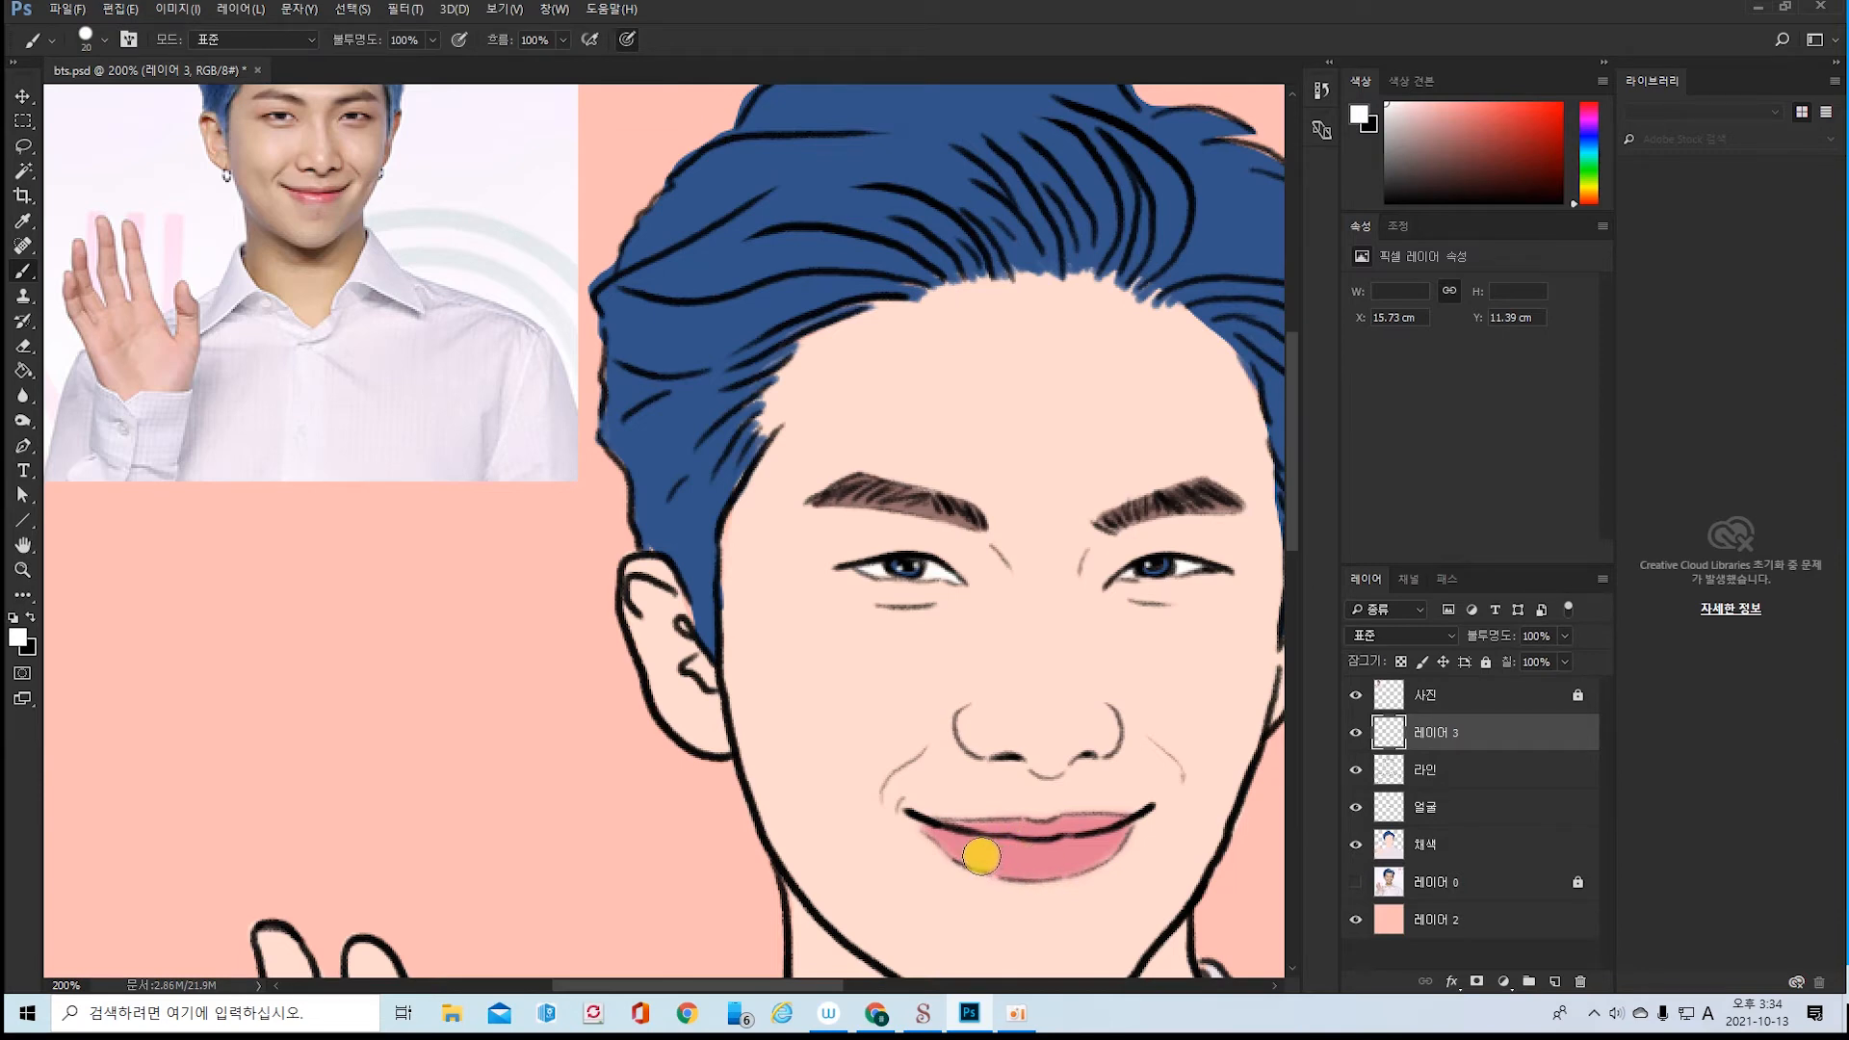
left_click_drag(978, 854, 1049, 862)
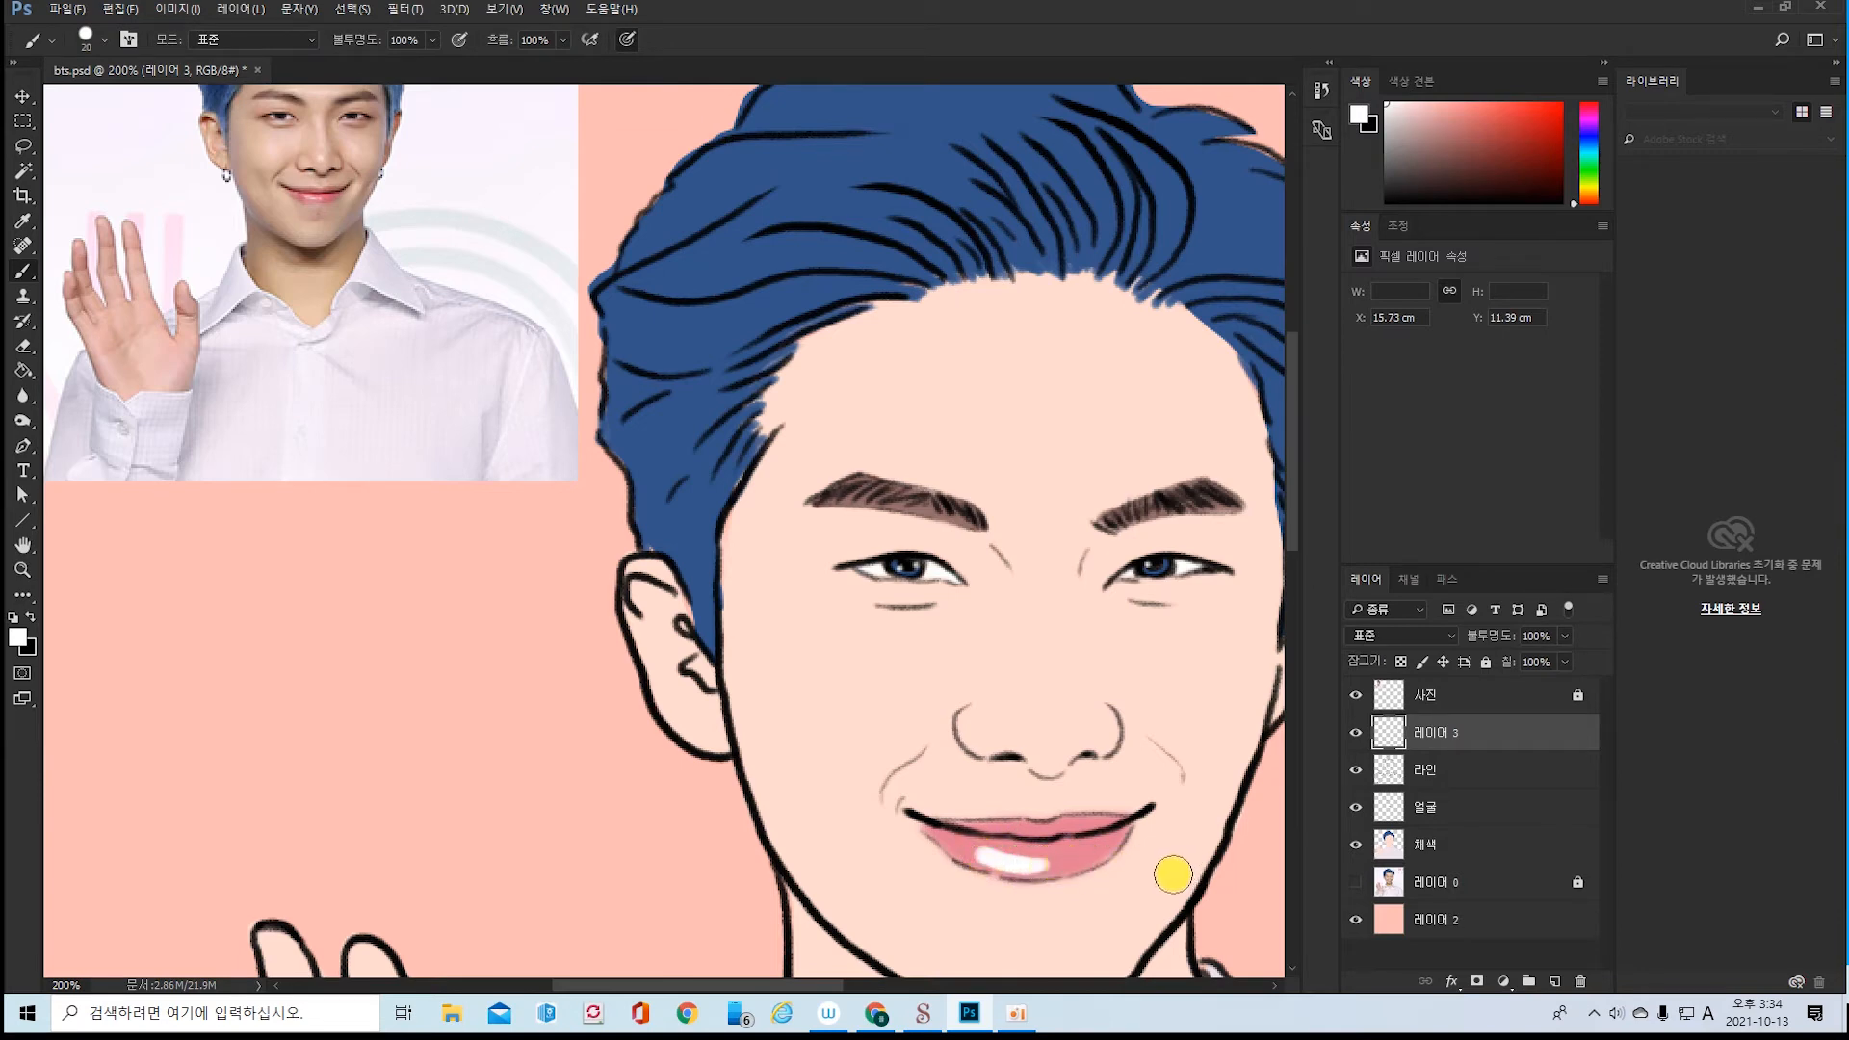
key("ctrl+z")
key("bracketleft")
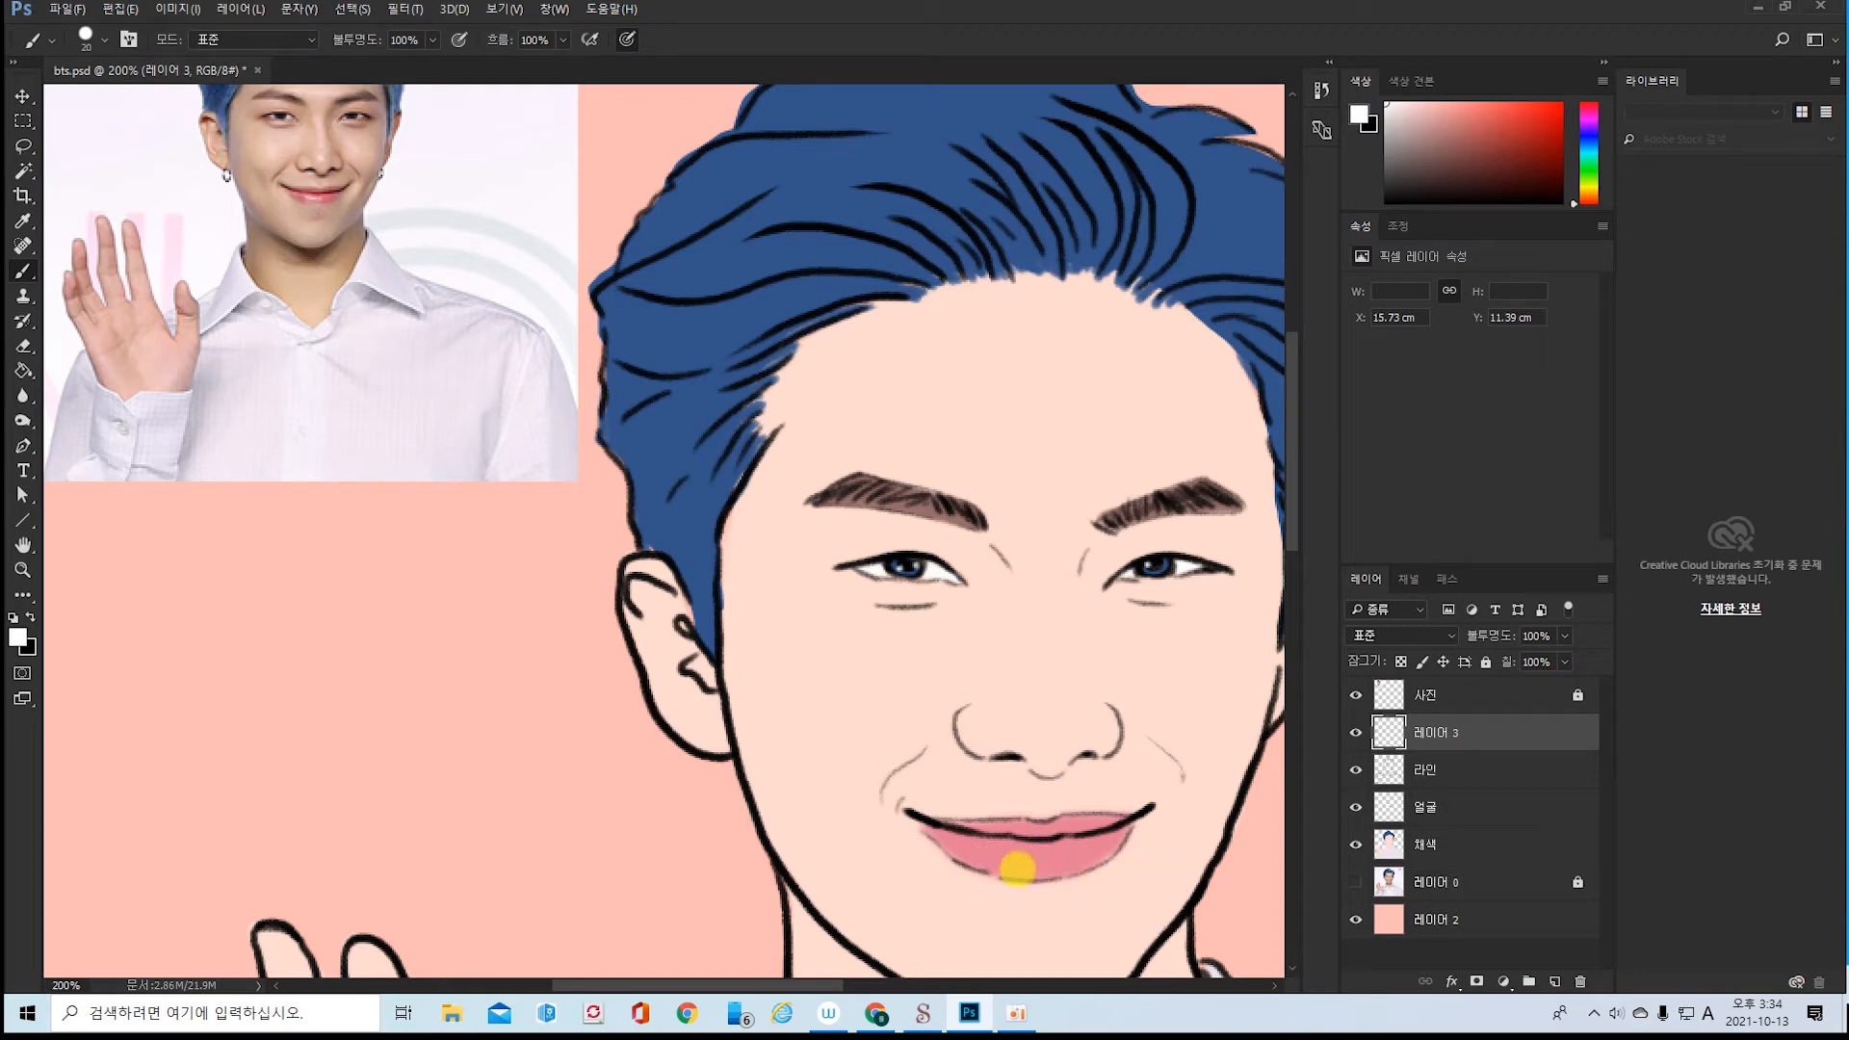
key("bracketleft")
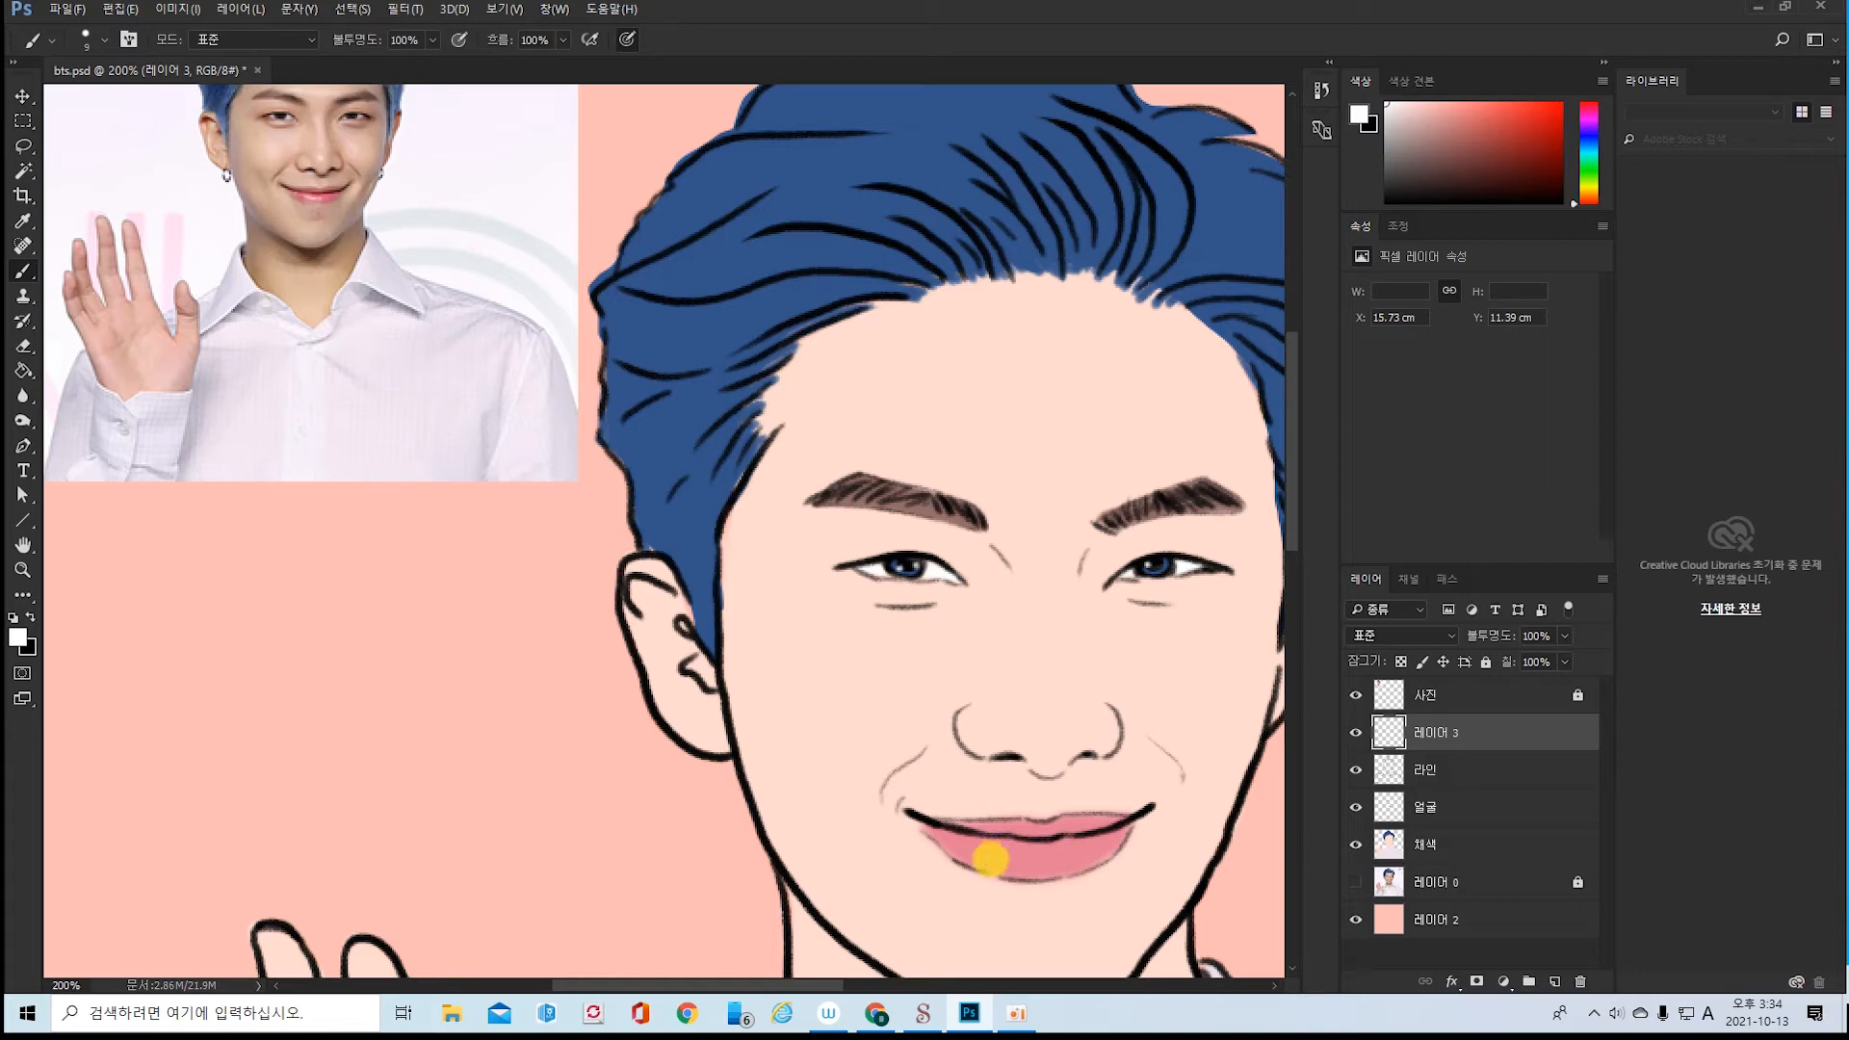
left_click_drag(975, 856, 1056, 860)
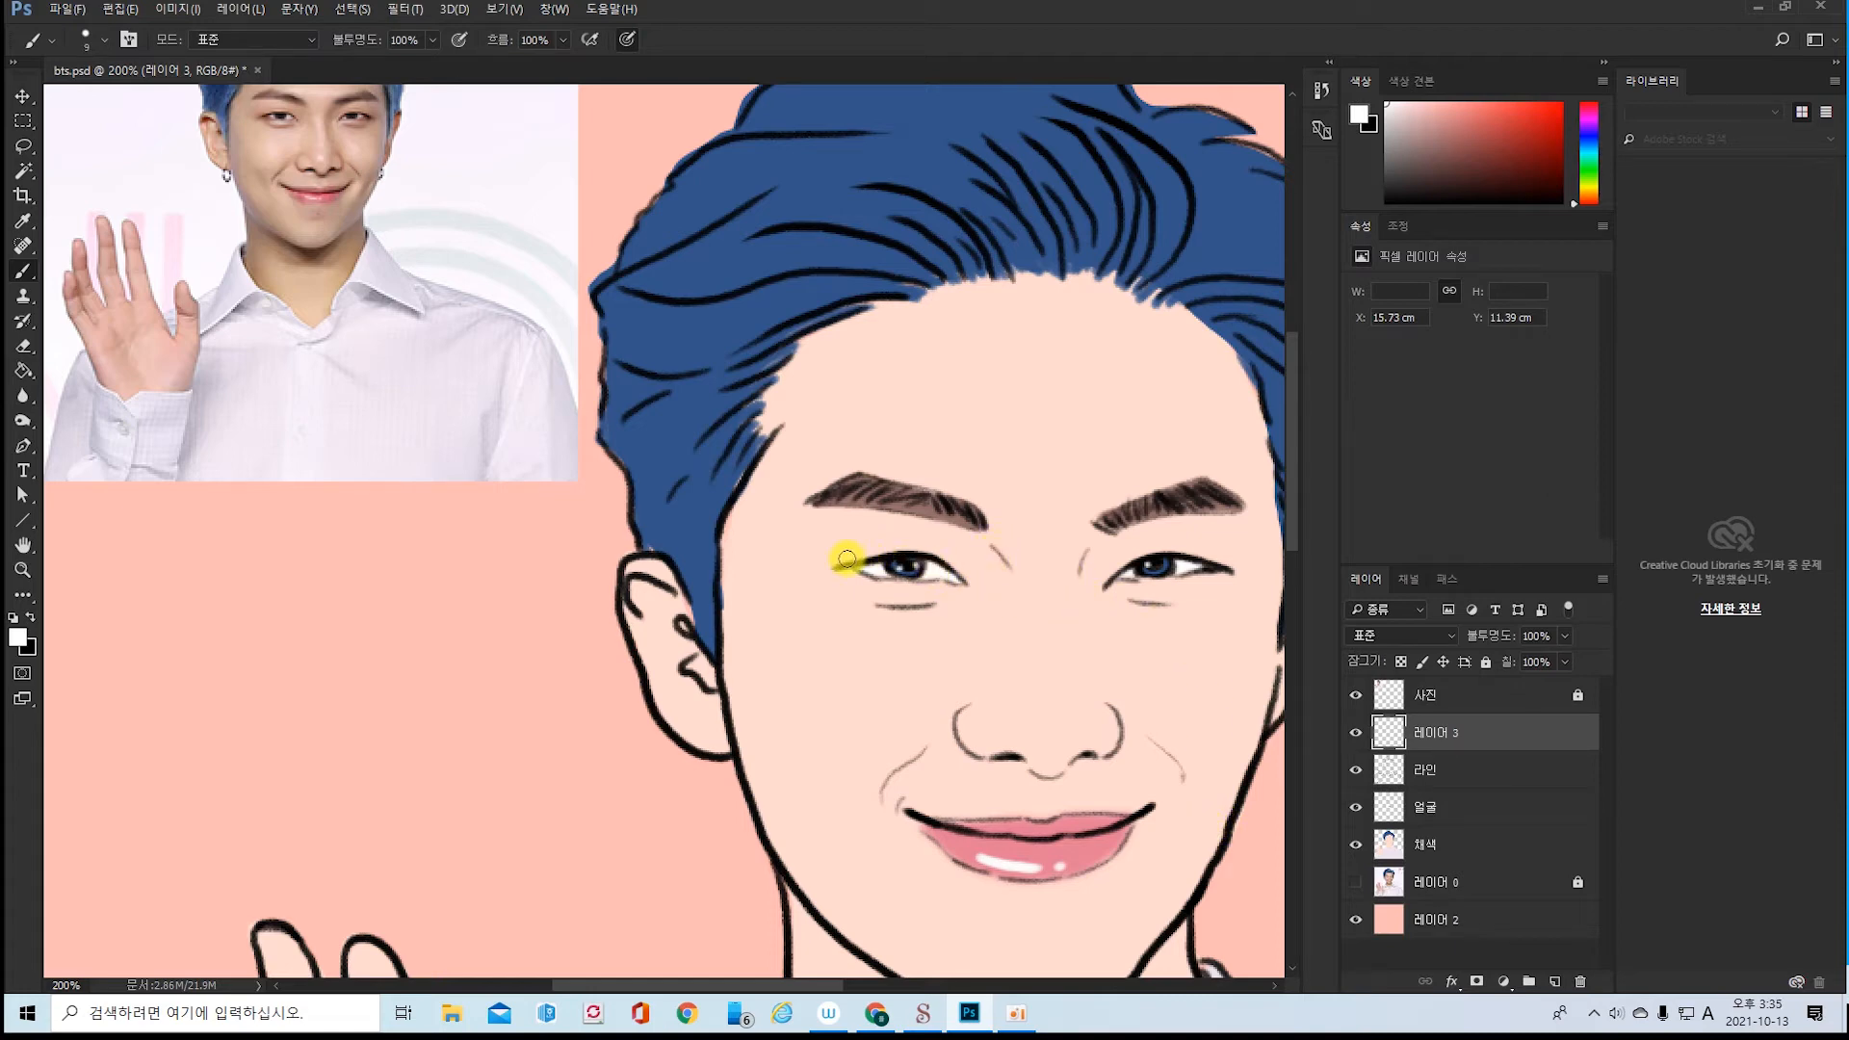
- Paint thin white highlights along both upper eyelids and a short one on the tip of the nose
left_click_drag(847, 559, 945, 552)
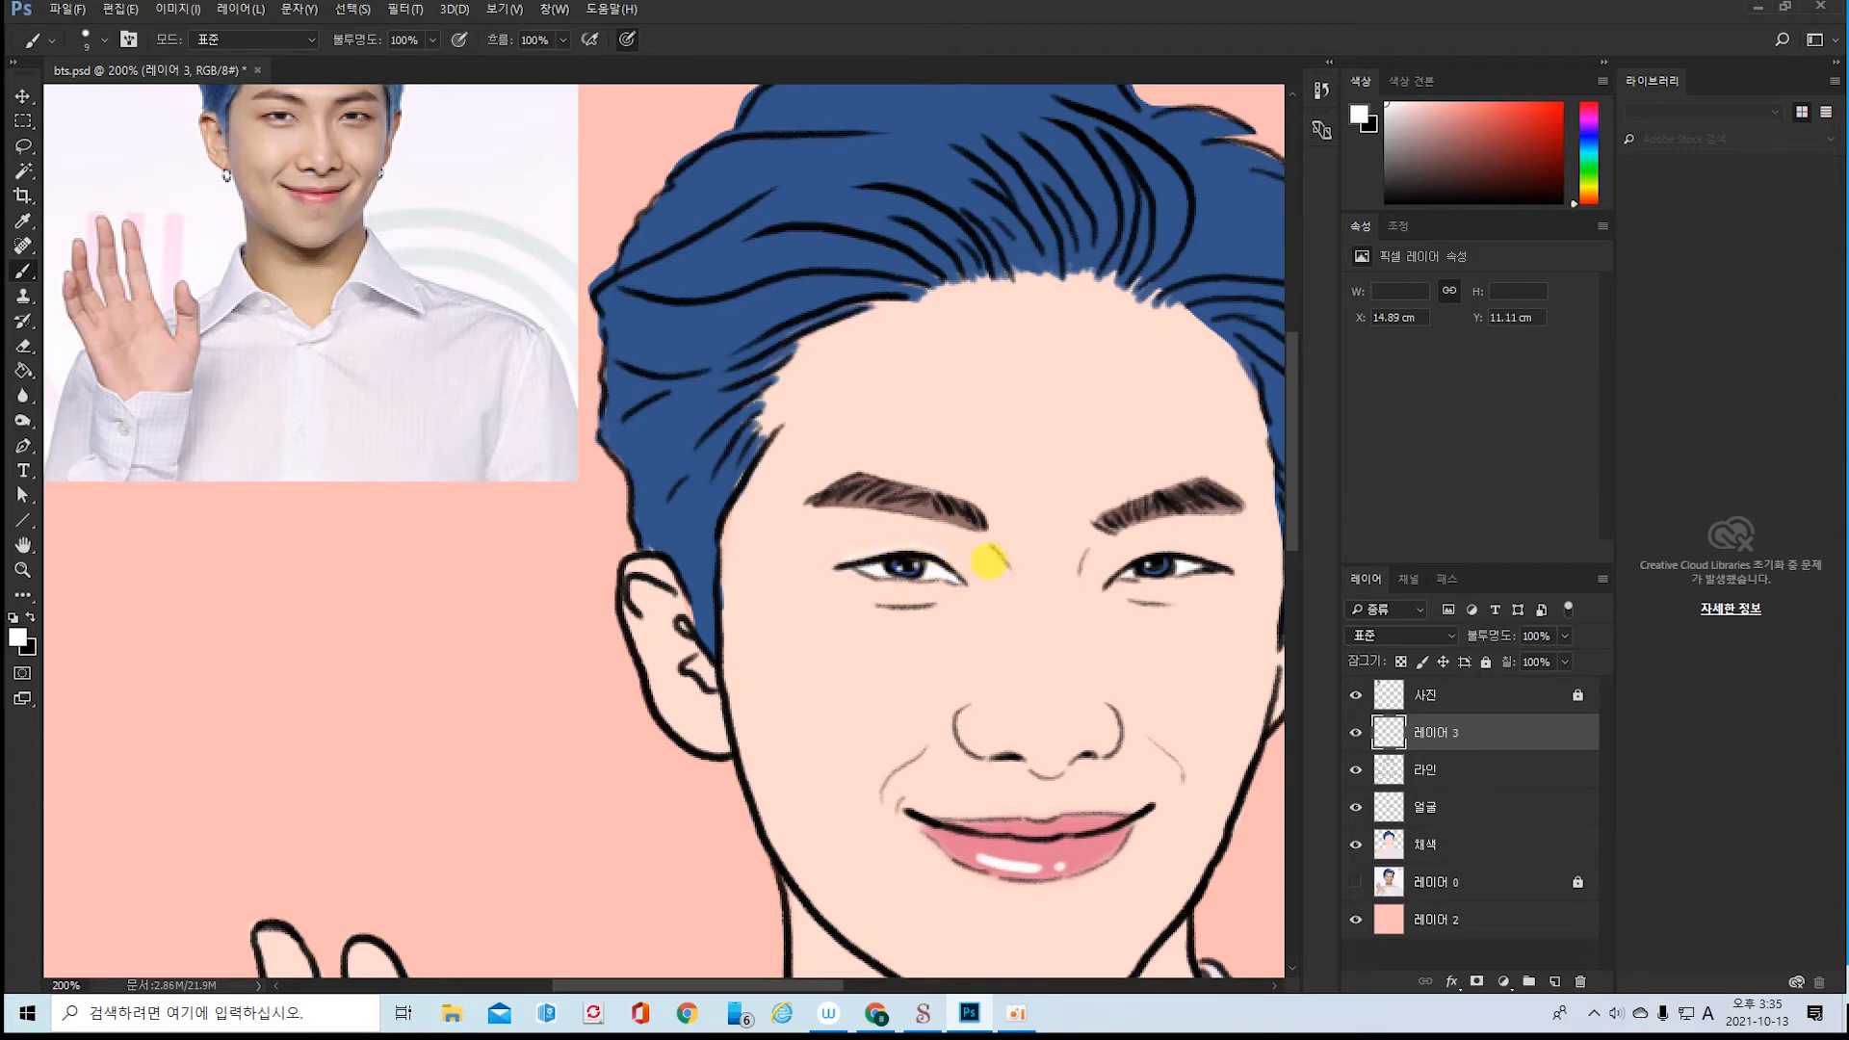
left_click_drag(1117, 568, 1158, 548)
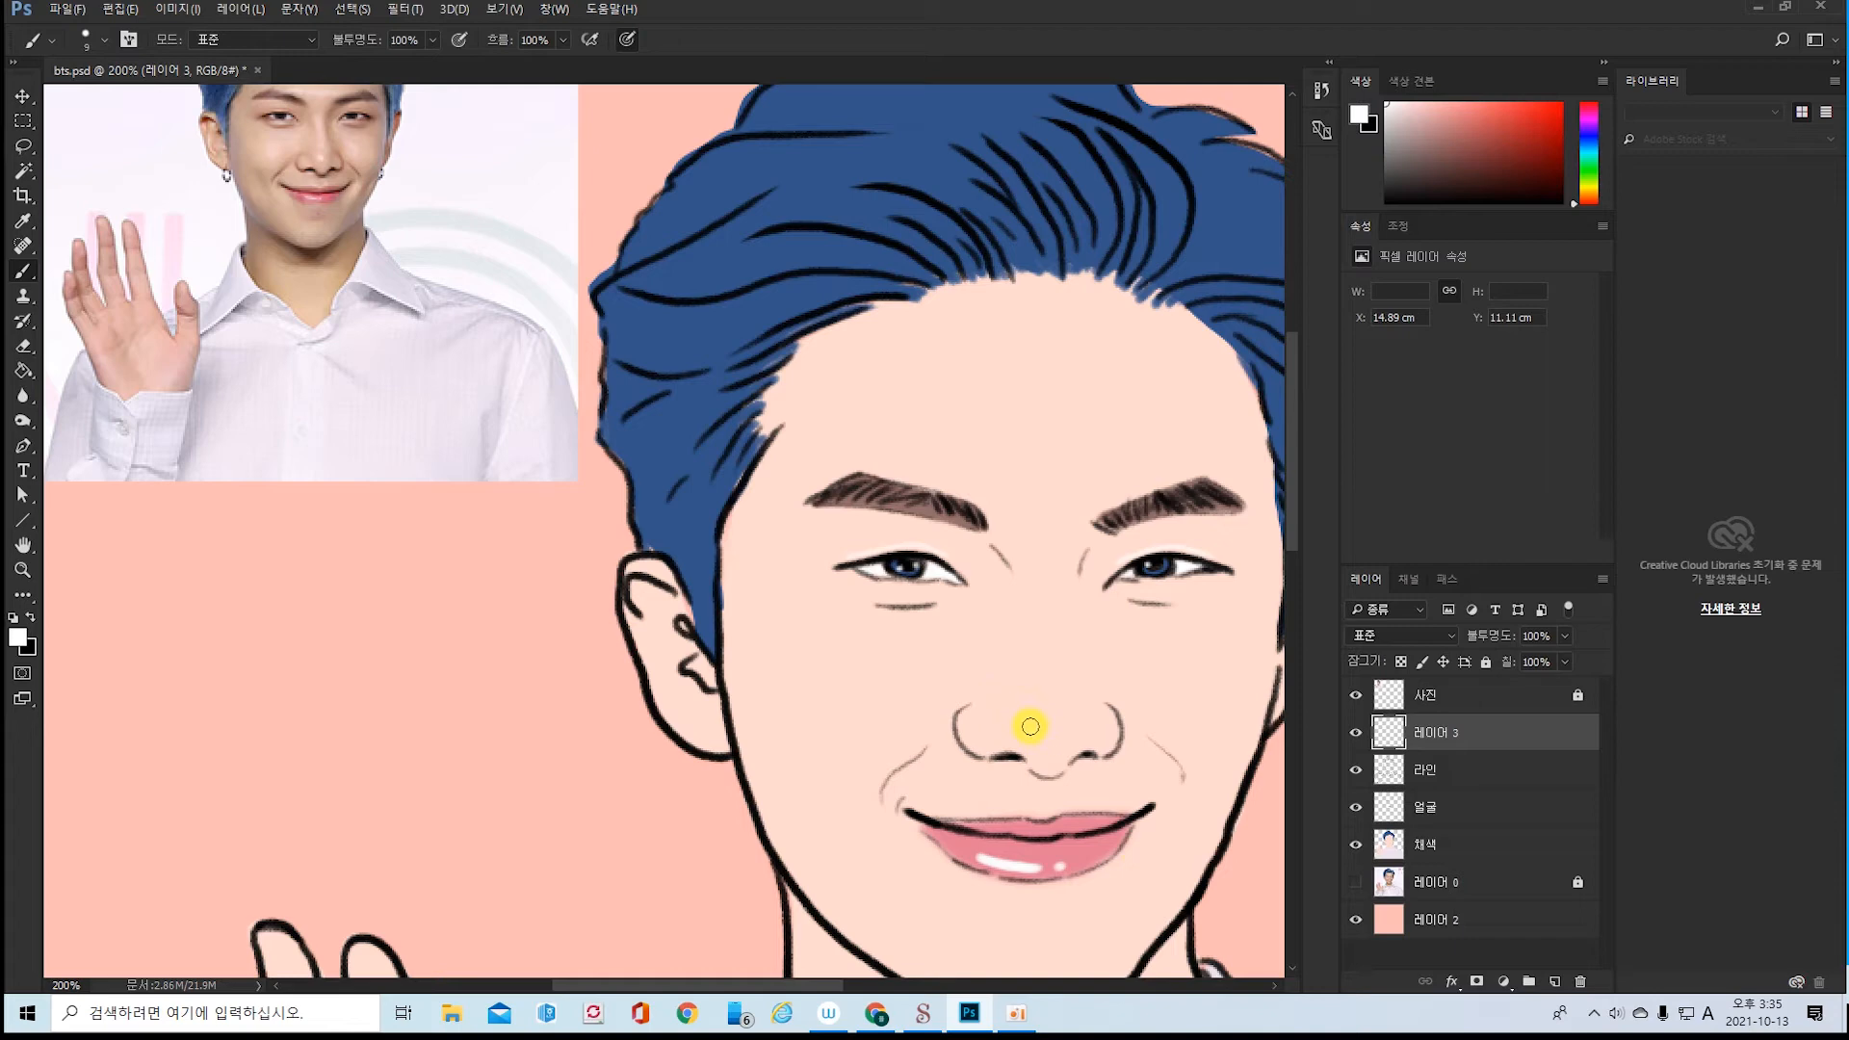
left_click_drag(1023, 712, 1040, 731)
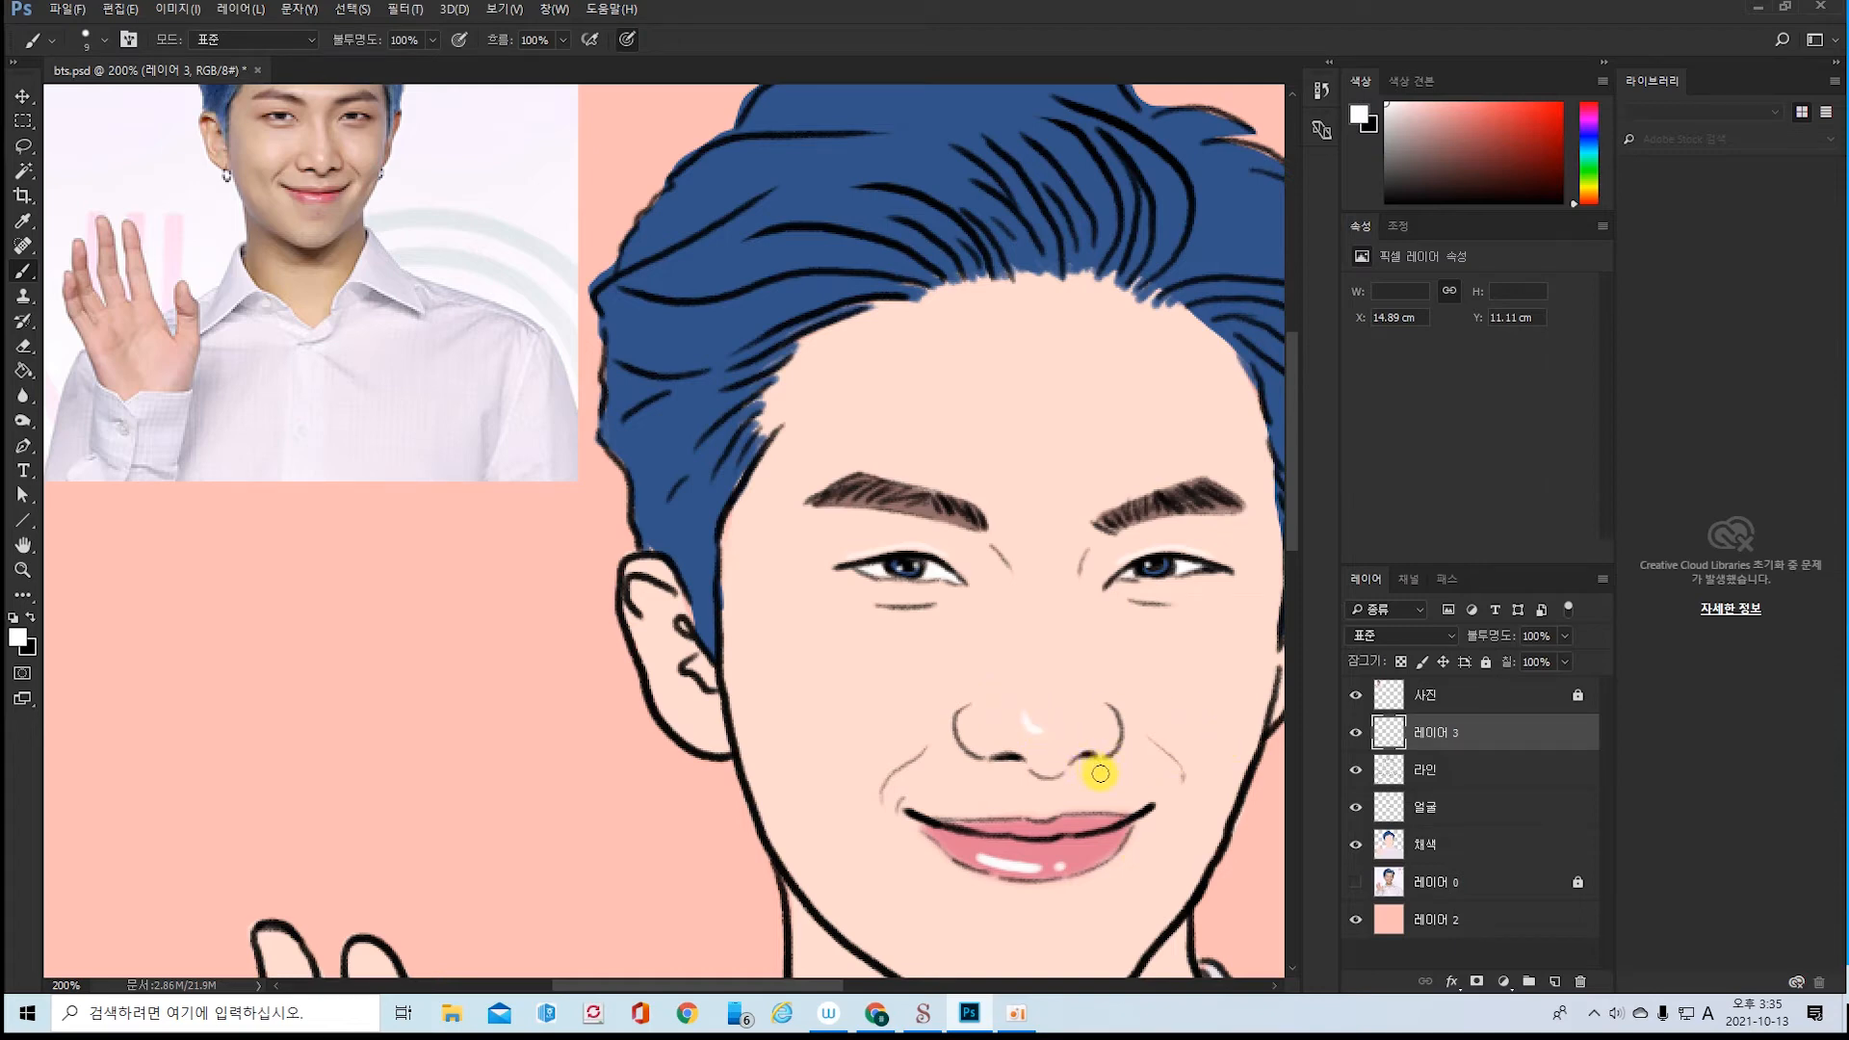
key("ctrl+minus")
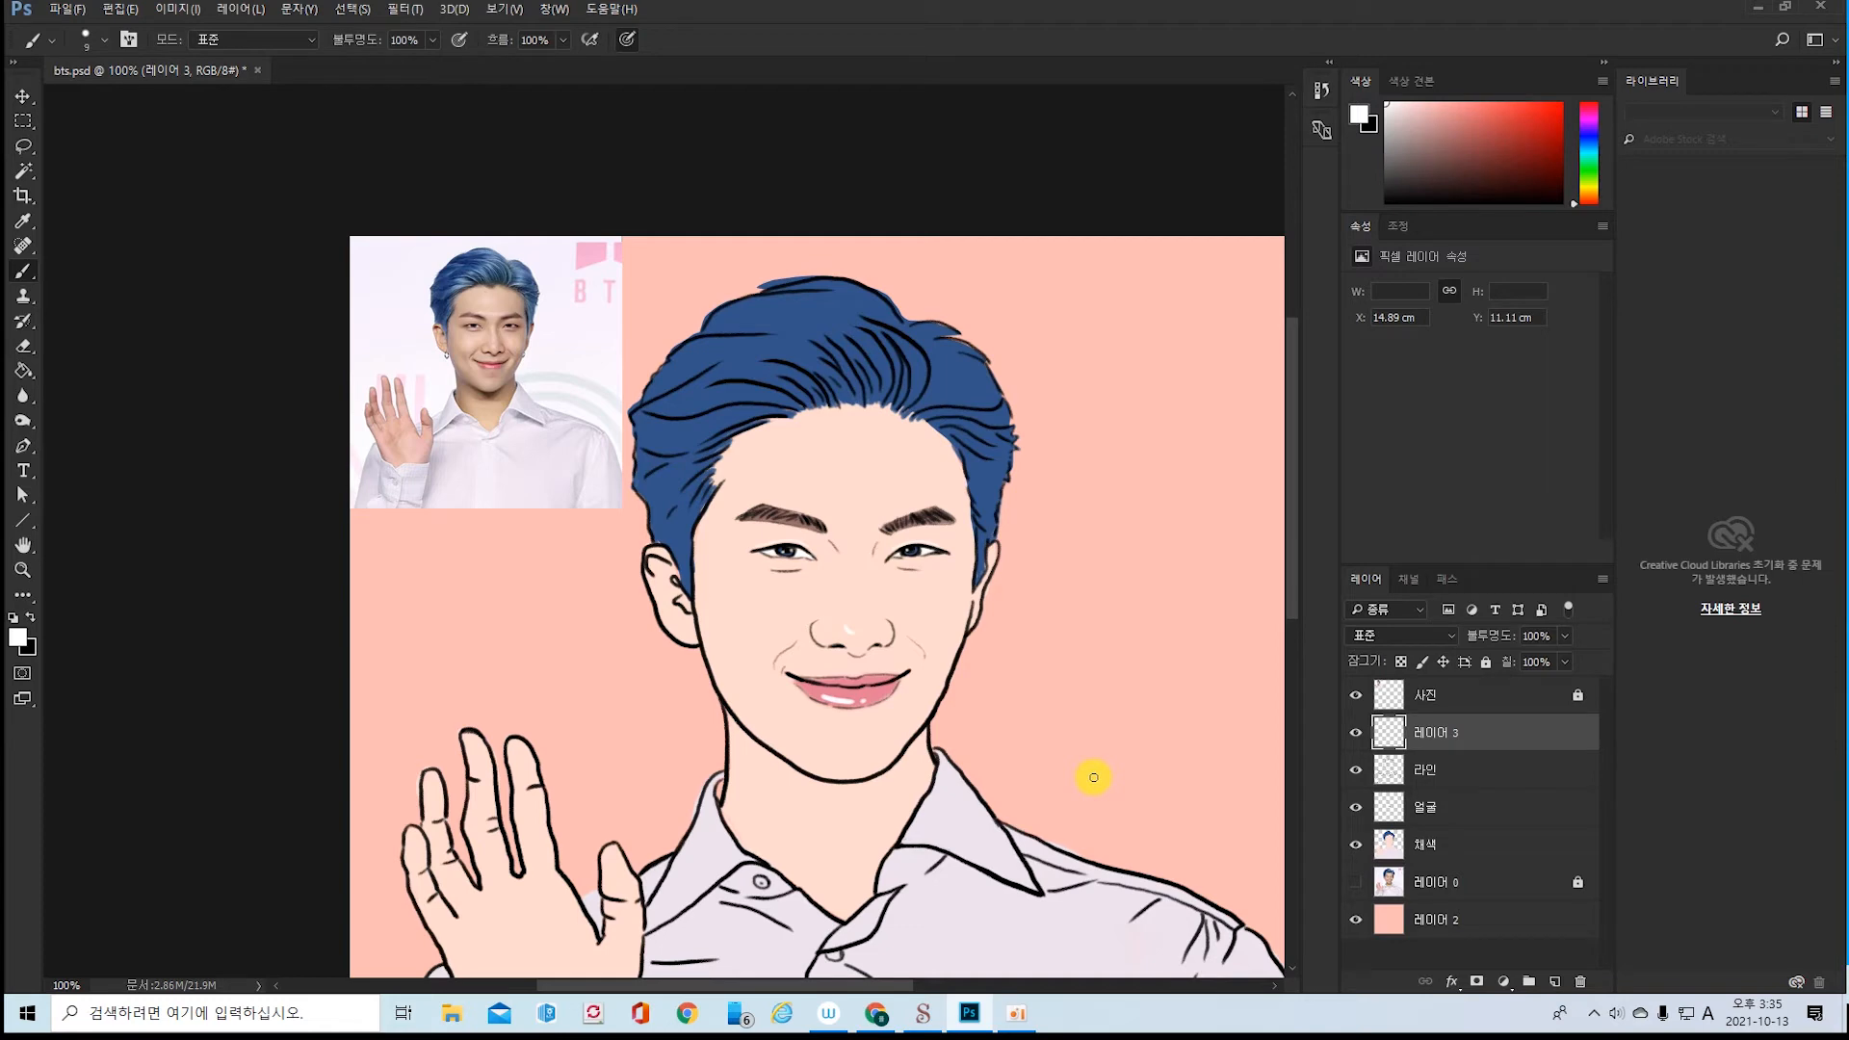
left_click_drag(1151, 846, 1025, 708)
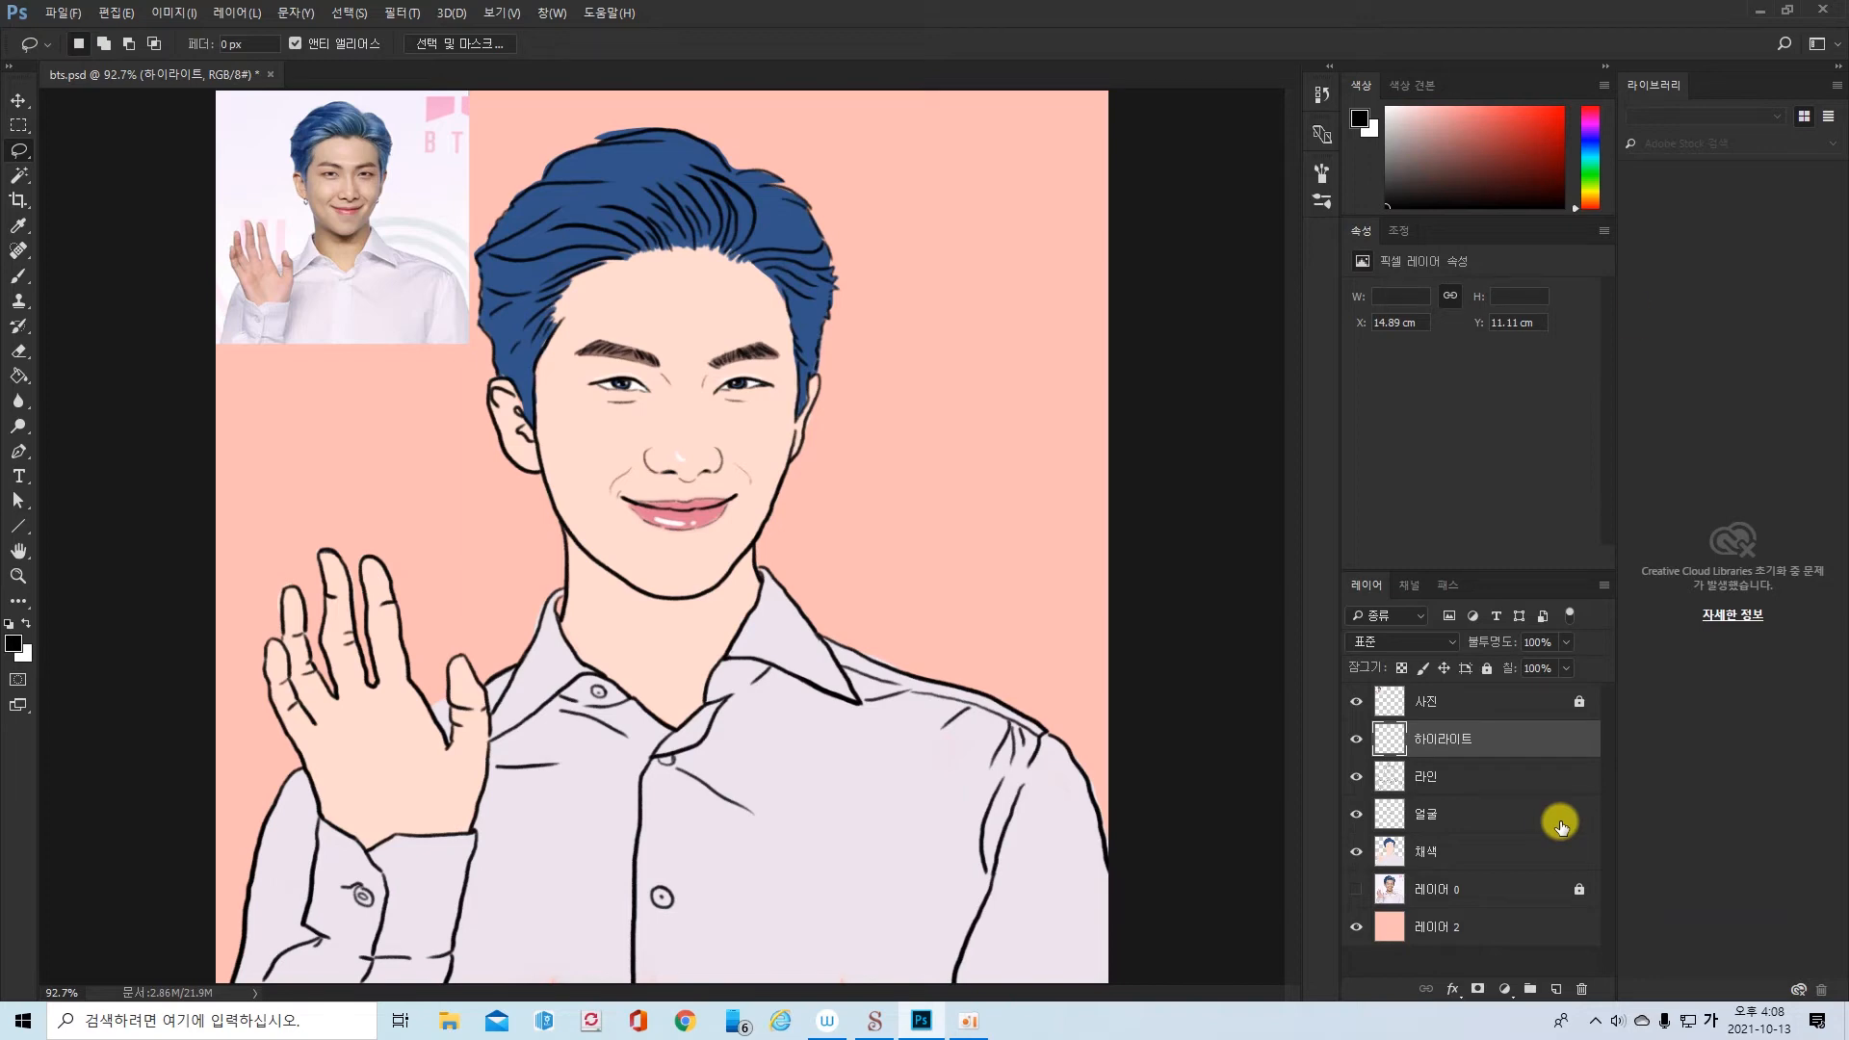
- Add a new layer named 명암 above the 하이라이트 layer and set its opacity to 10%
left_click(1557, 988)
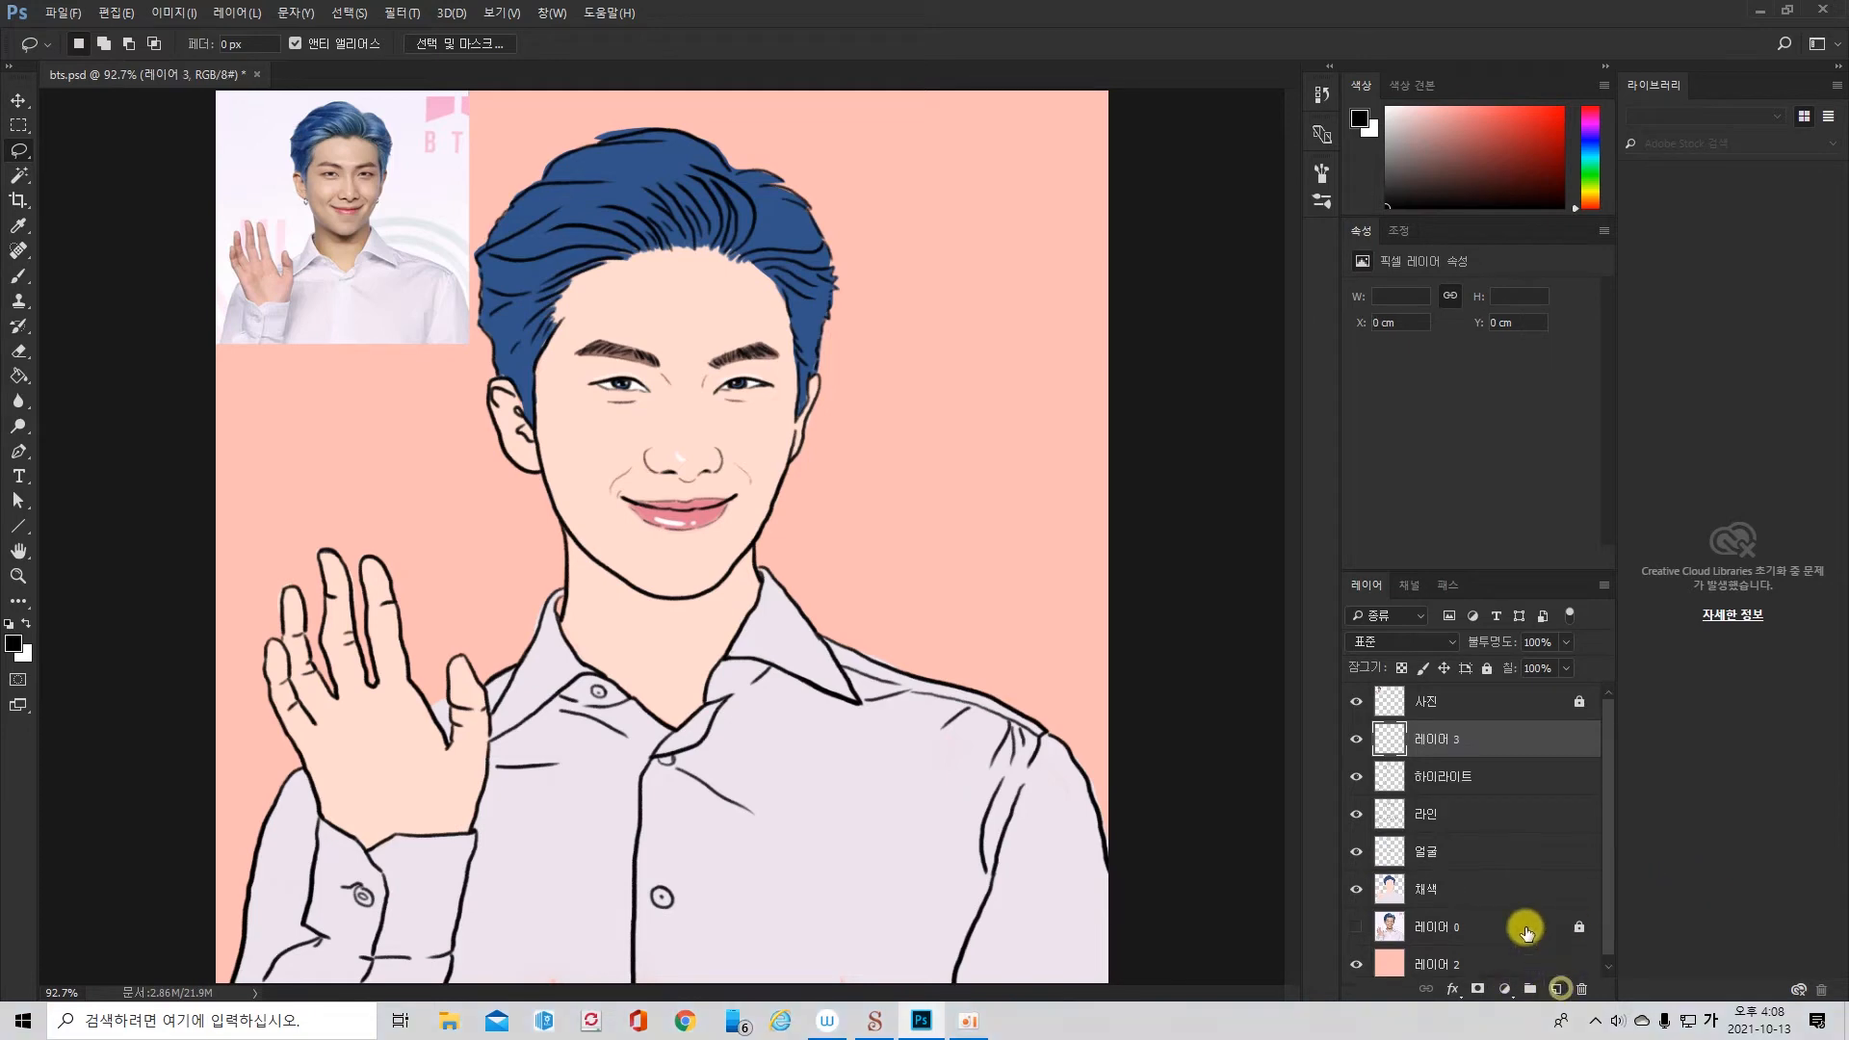
double_click(1418, 736)
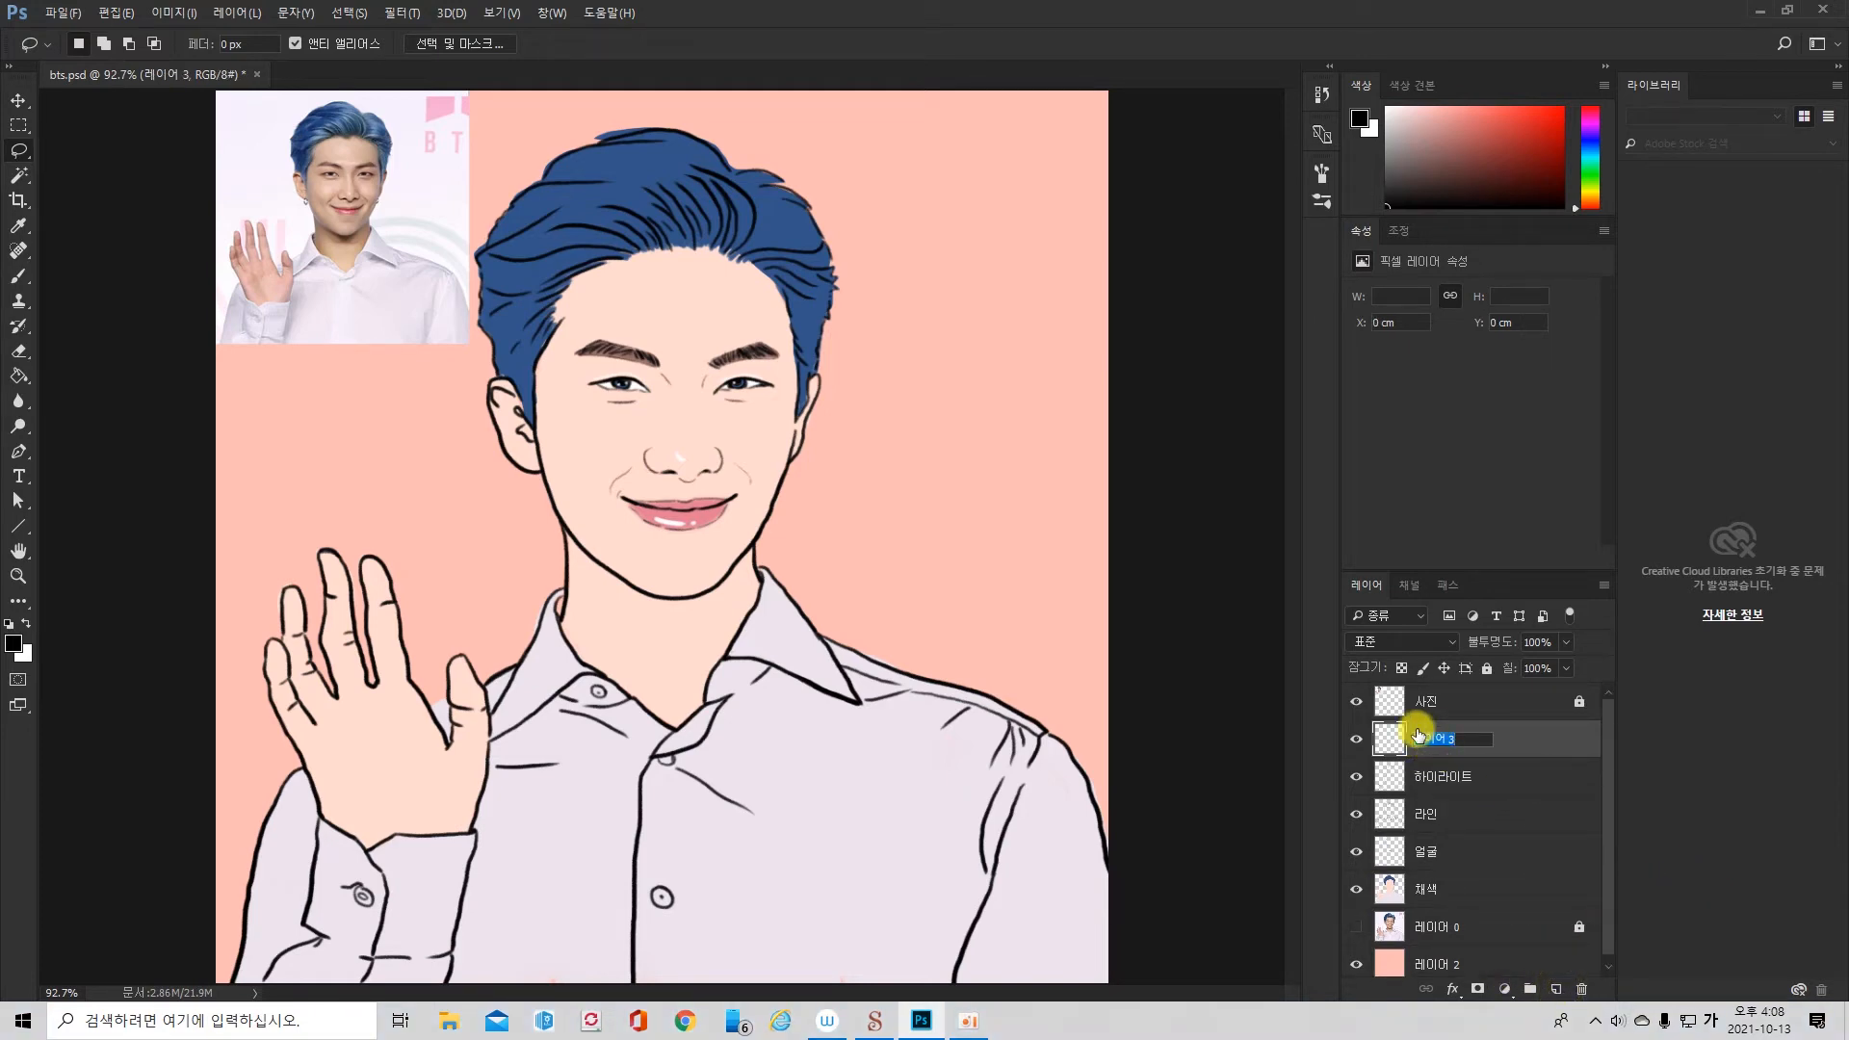
type("명암")
key("Return")
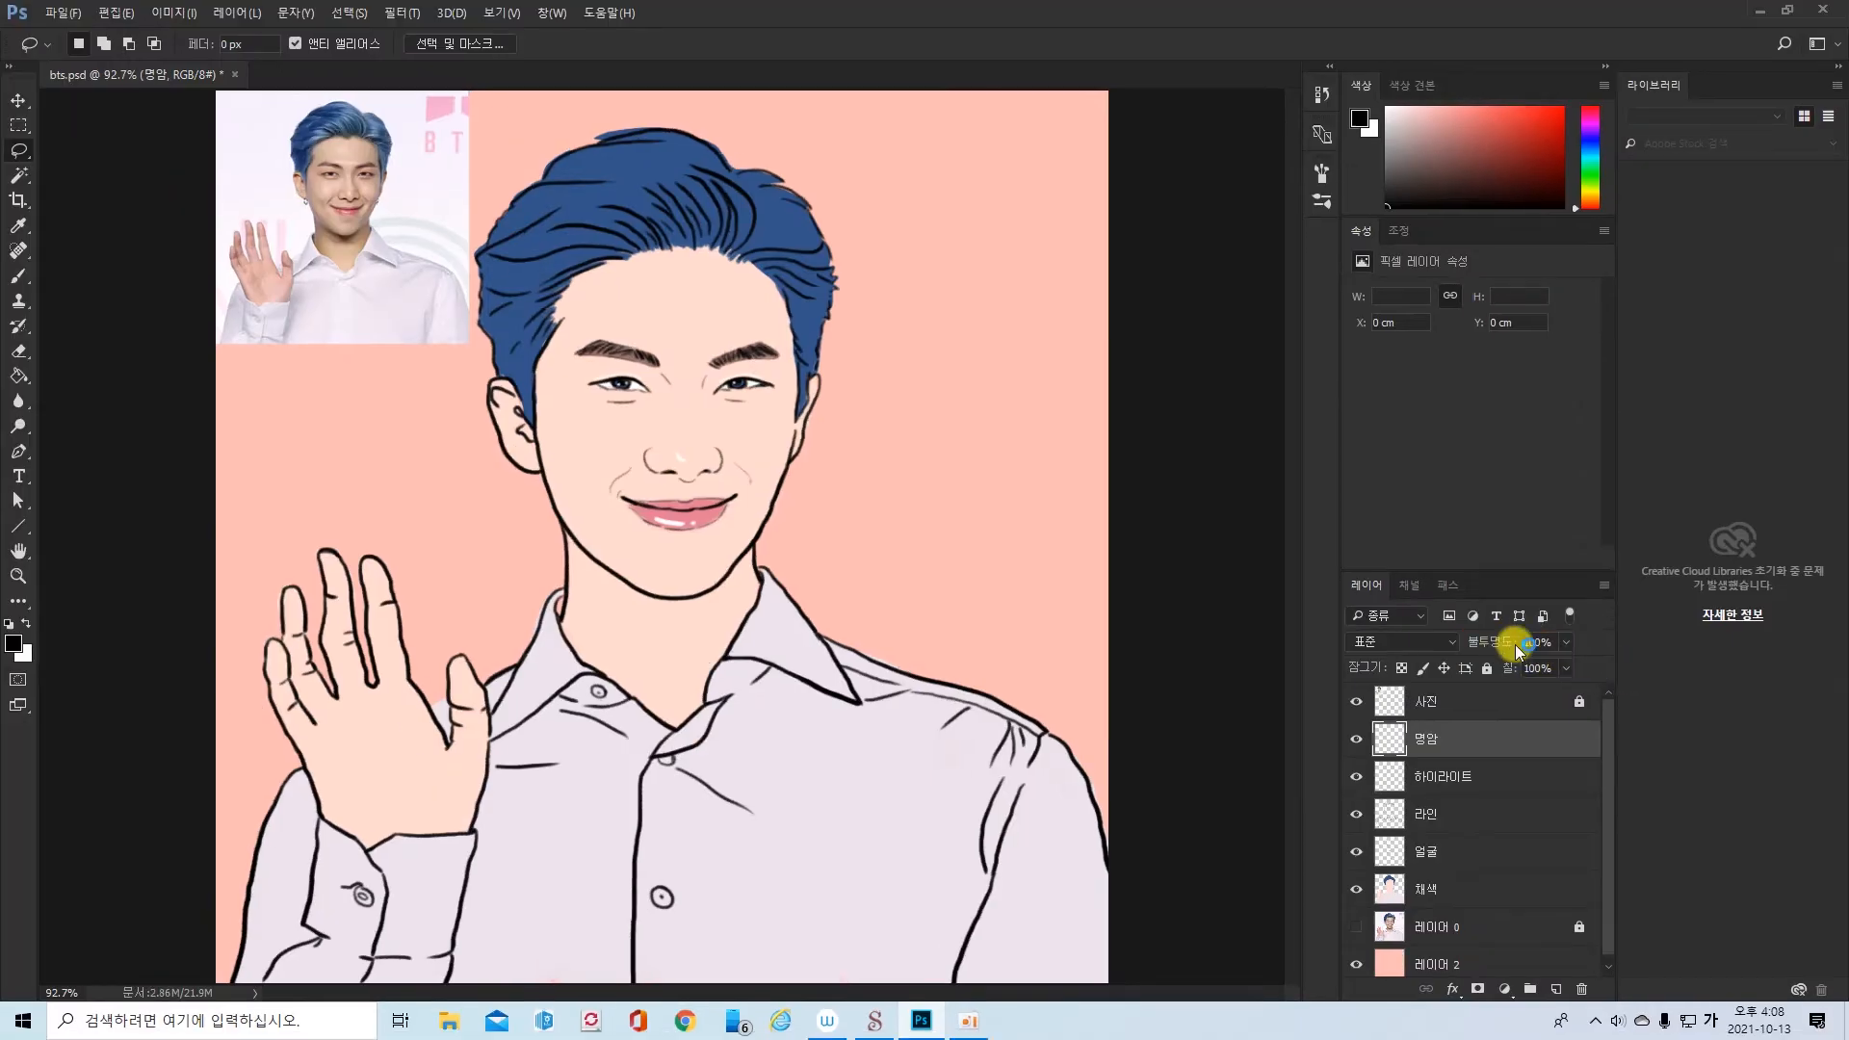
left_click(1398, 618)
- Lasso a narrow shadow area under the shirt collar beside the raised hand on 명암, fill it with black and deselect
right_click(492, 741)
left_click(496, 745)
mouse_move(606, 708)
left_mouse_down()
mouse_move(581, 700)
mouse_move(482, 743)
mouse_move(570, 693)
mouse_move(572, 718)
left_mouse_up()
key("alt+Delete")
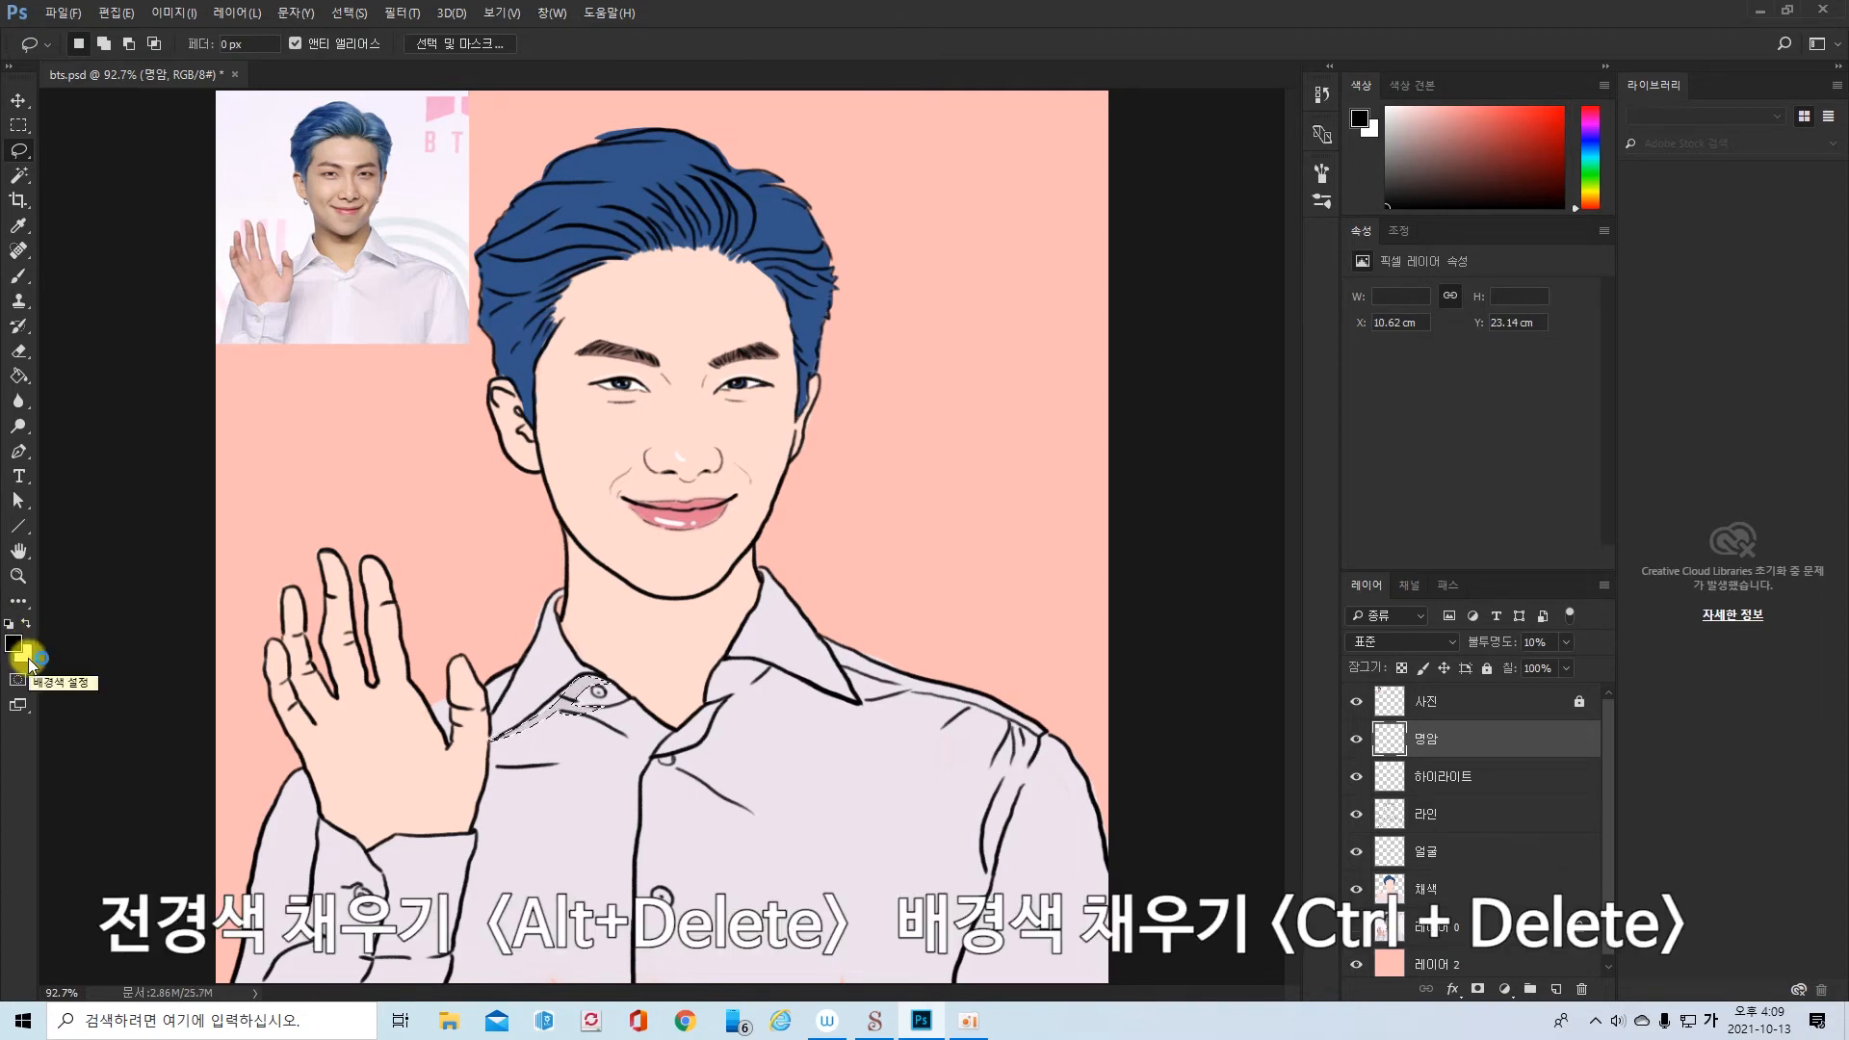
key("ctrl+d")
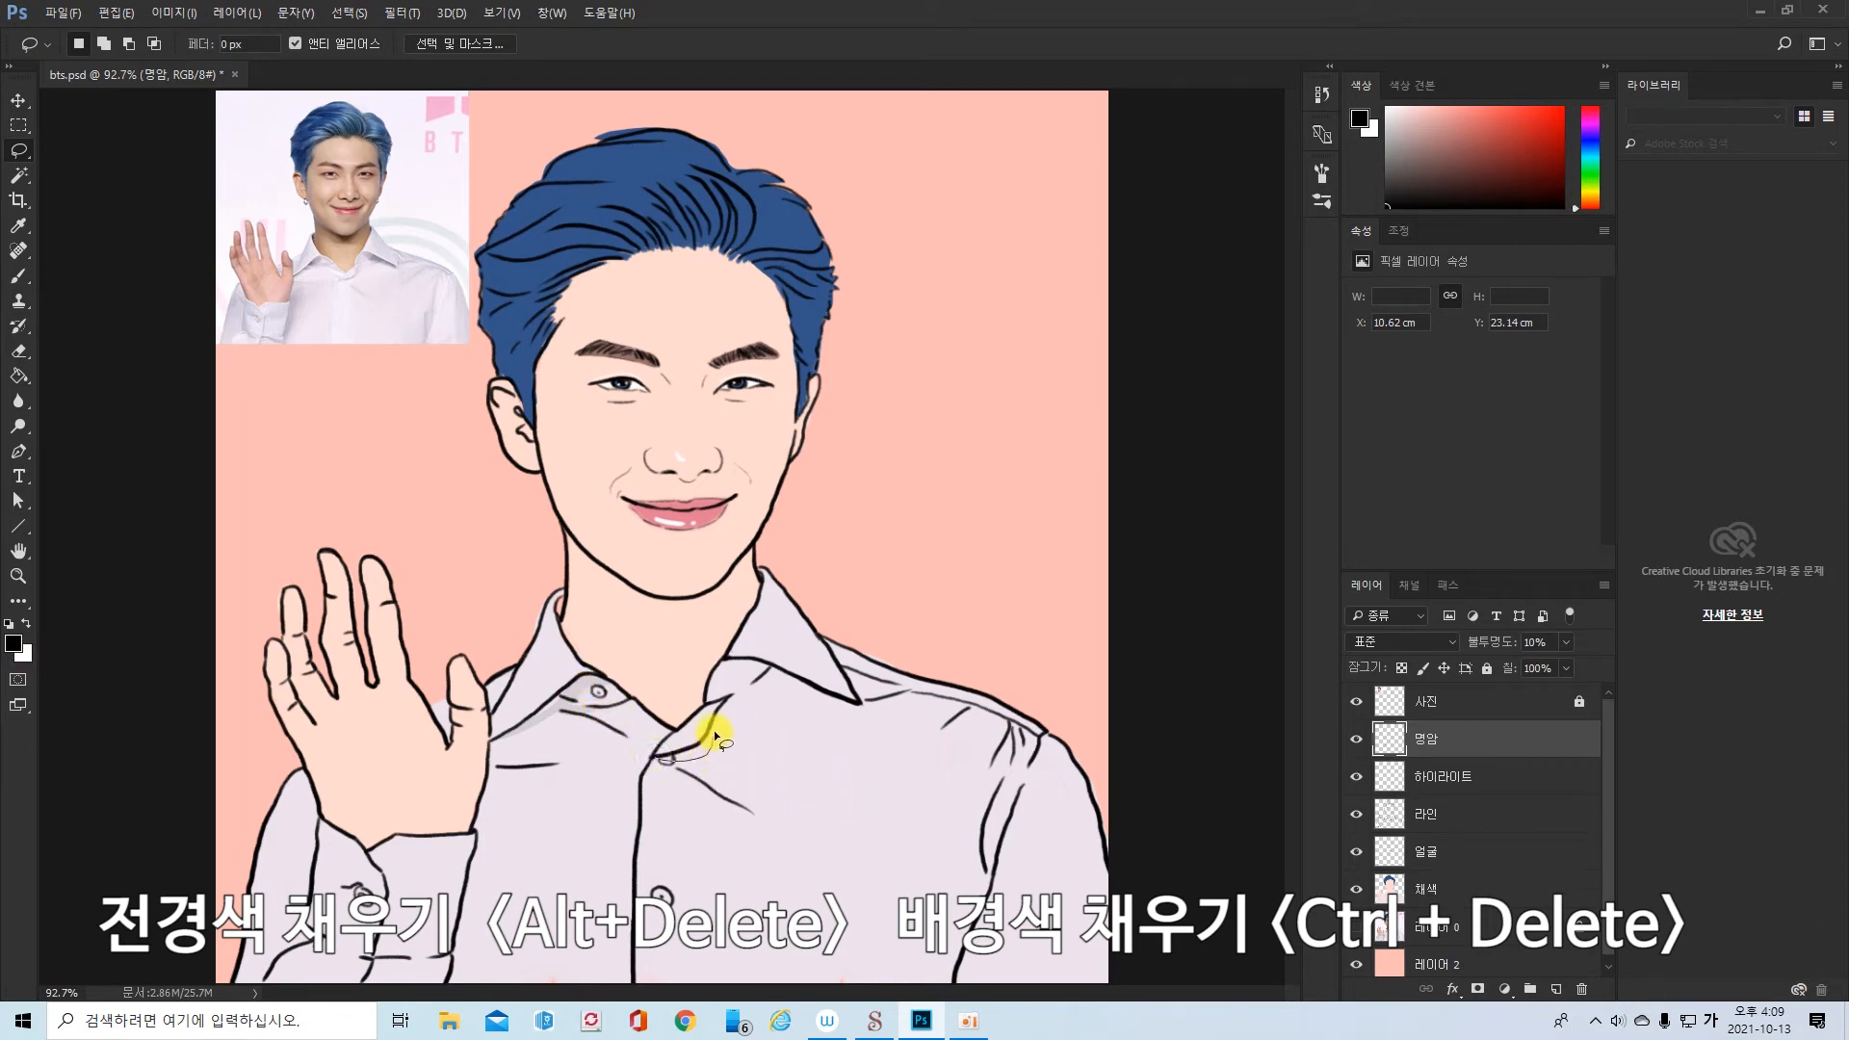
- Lasso the shadows beneath the shirt's neck opening and under the collar farther from the raised hand, filling each with black on 명암
left_click_drag(715, 736, 734, 700)
left_click_drag(697, 742, 657, 754)
key("alt+Delete")
key("ctrl+d")
left_click_drag(729, 661, 751, 668)
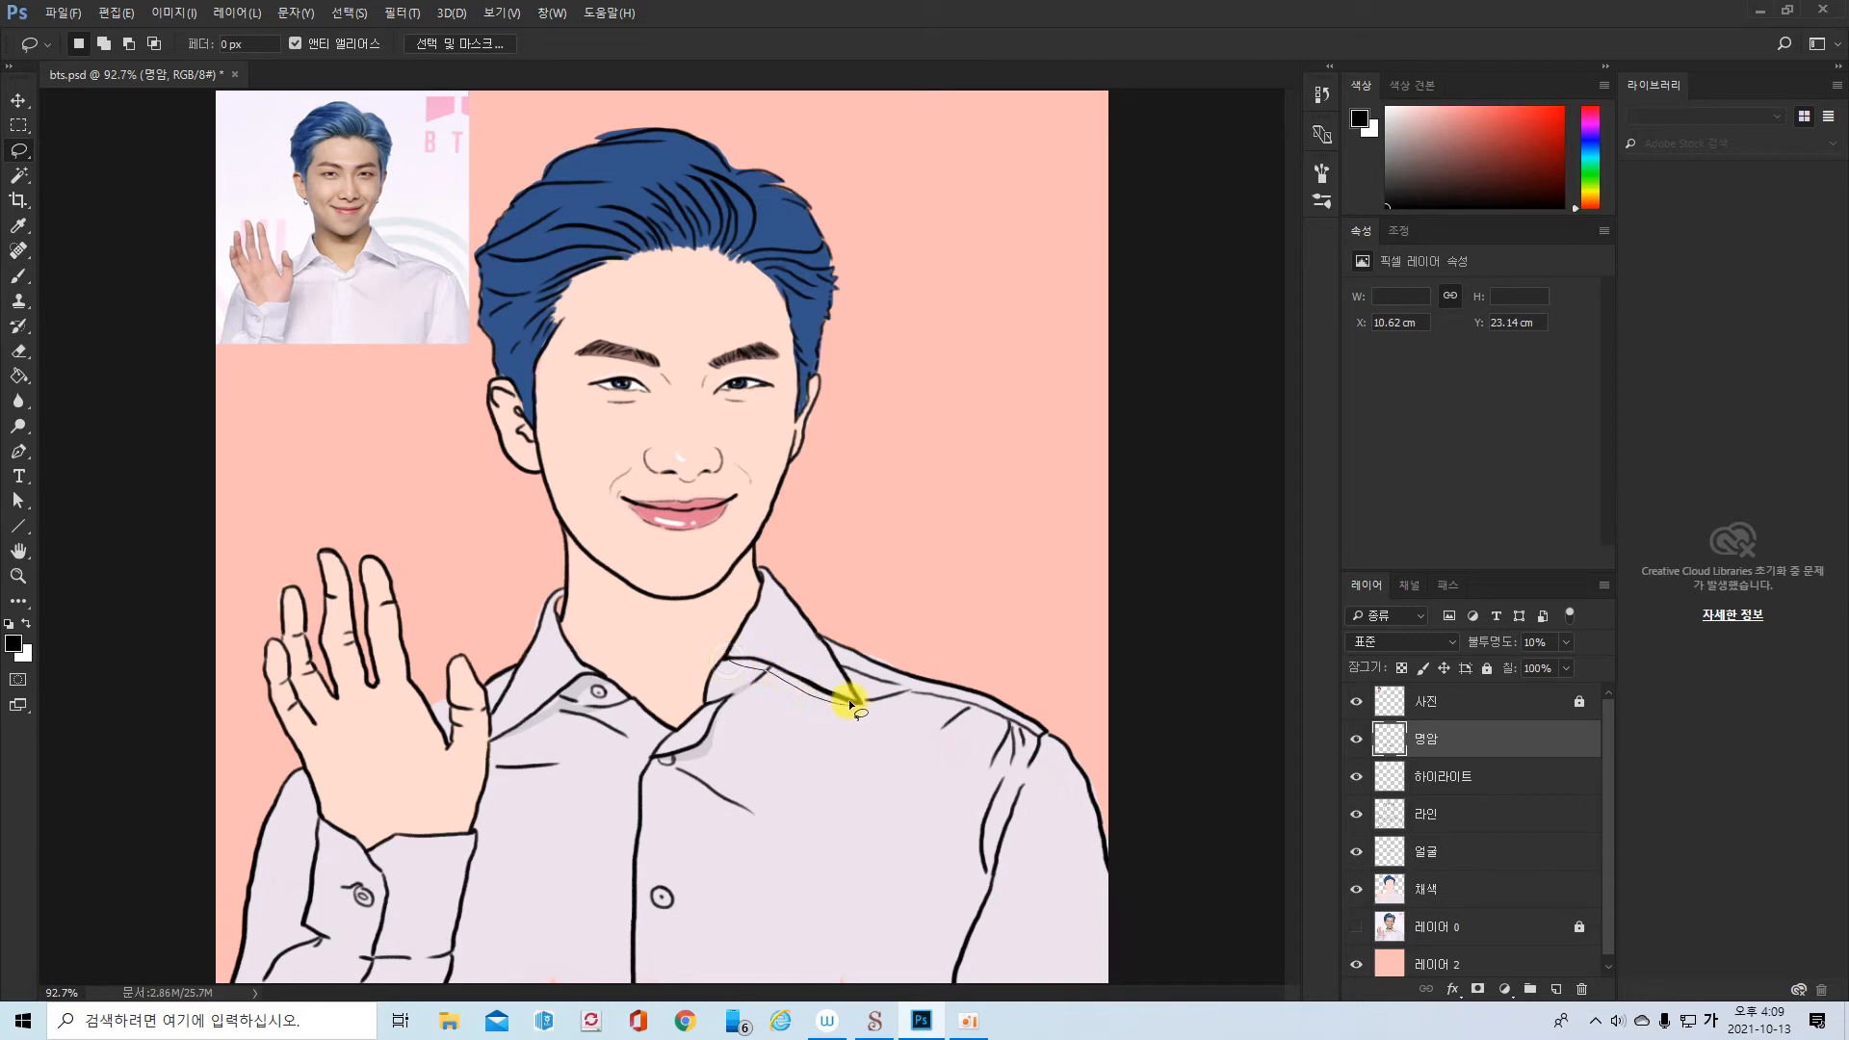
left_click_drag(852, 705, 714, 636)
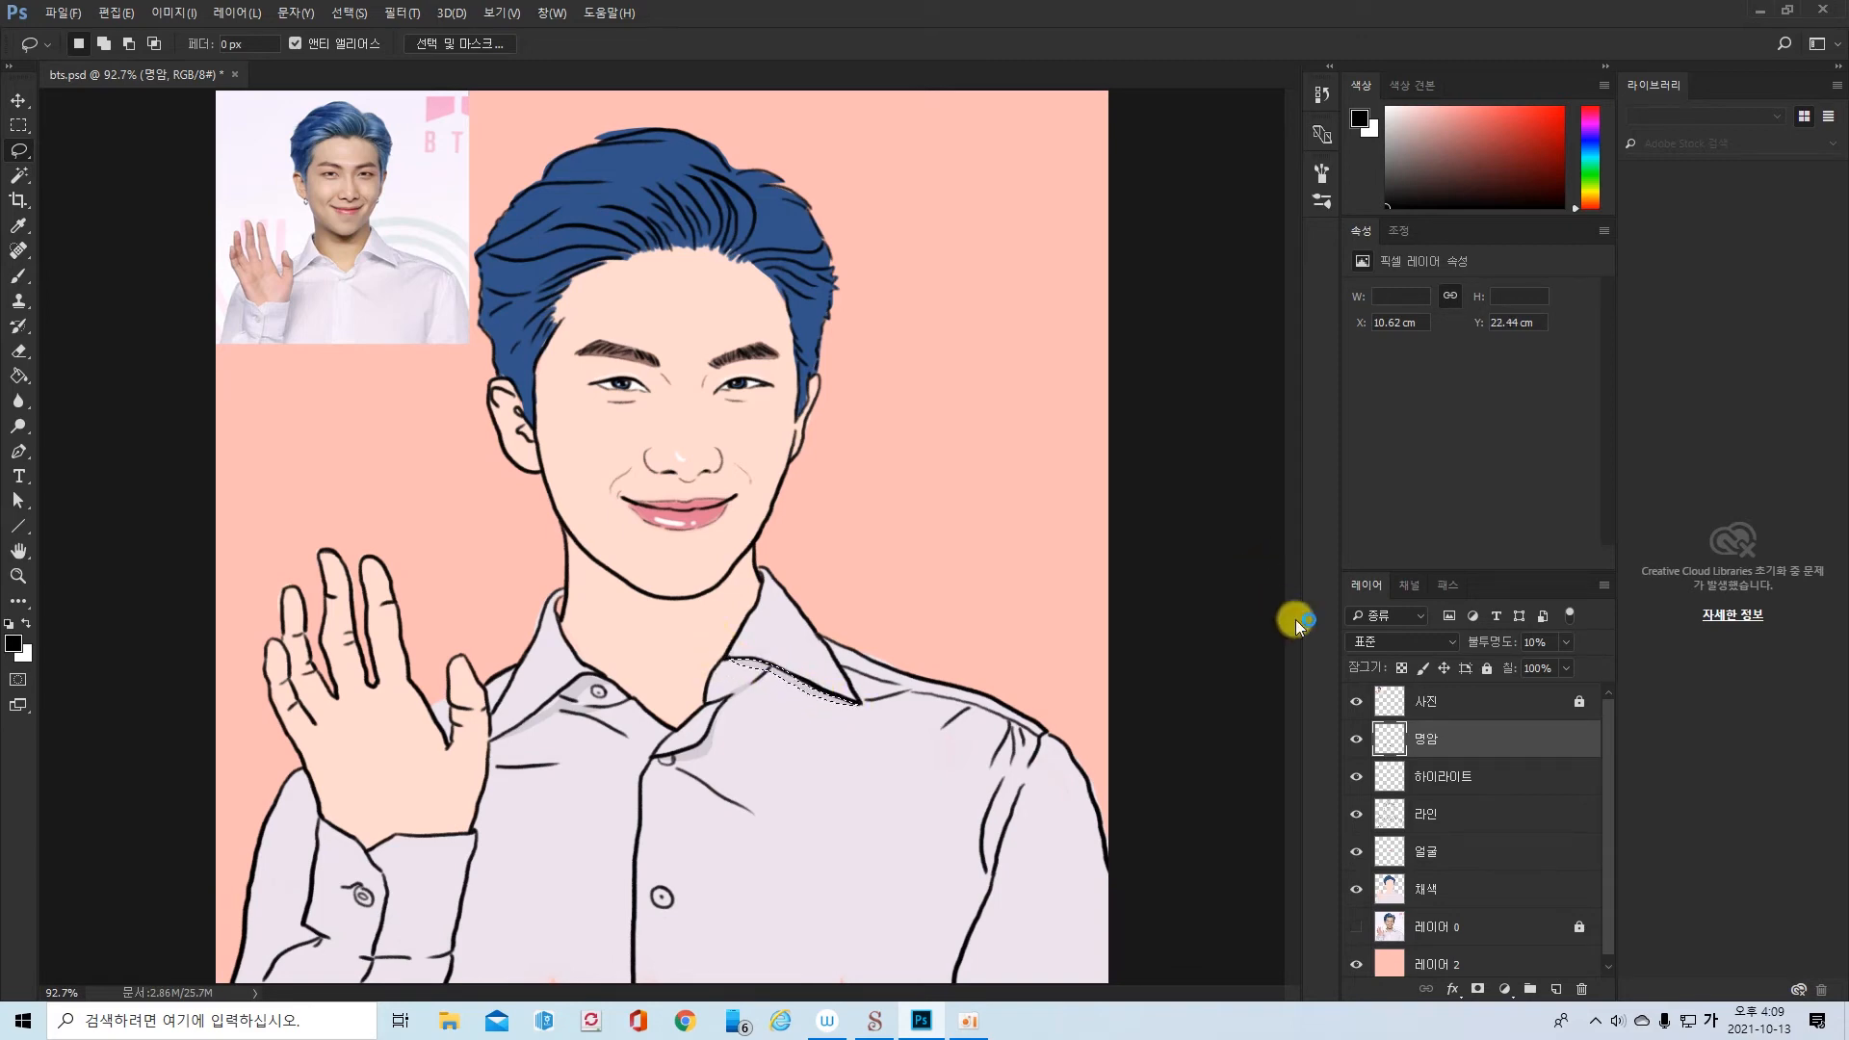
key("ctrl+d")
- Lasso thin shadows along the edge of the button placket and the diagonal crease beside the top button, filling each with black
mouse_move(695, 788)
left_mouse_down()
mouse_move(701, 983)
mouse_move(683, 771)
left_mouse_up()
key("alt+Delete")
key("ctrl+d")
mouse_move(674, 766)
left_mouse_down()
mouse_move(756, 823)
mouse_move(663, 747)
left_mouse_up()
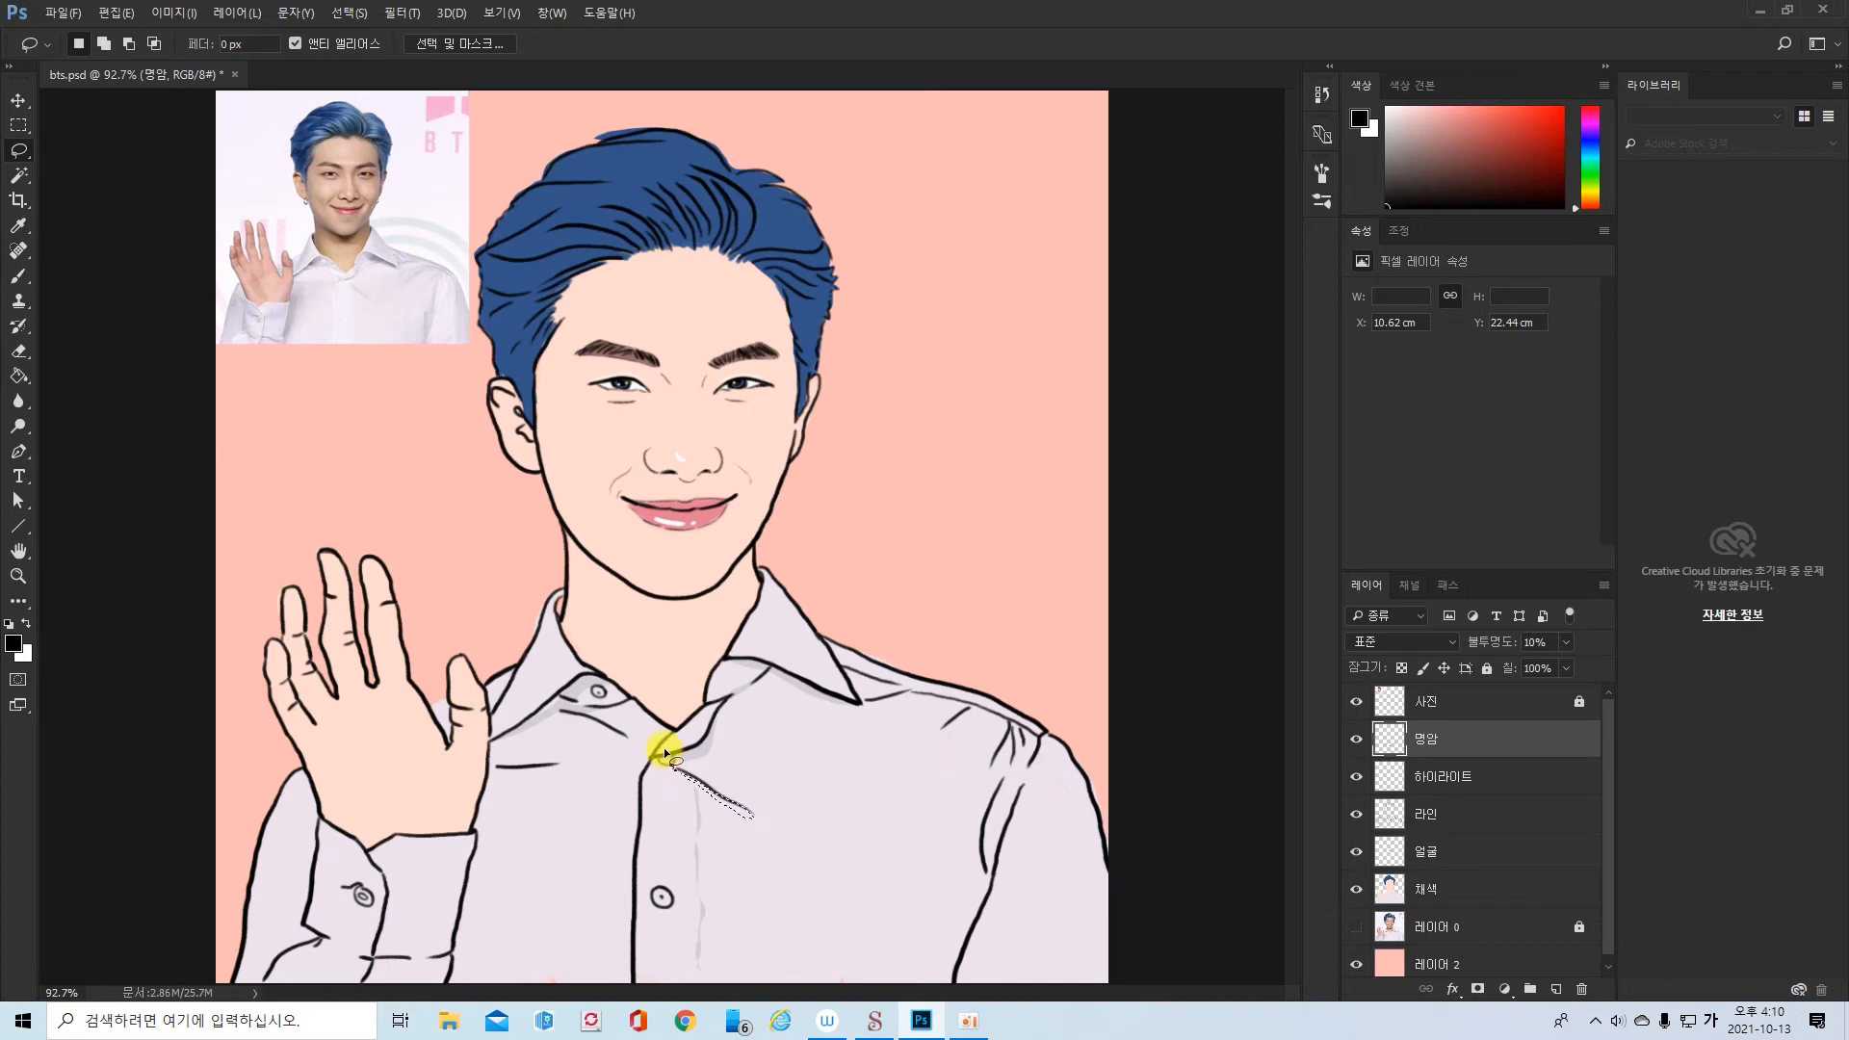
key("alt+Delete")
key("ctrl+d")
- Fill black shadows along the shoulder seam and down the sleeve of the lowered arm on the 명암 layer
mouse_move(862, 700)
left_mouse_down()
mouse_move(1026, 719)
mouse_move(830, 644)
left_mouse_up()
key("alt+Delete")
key("ctrl+d")
mouse_move(1052, 737)
left_mouse_down()
mouse_move(1065, 745)
mouse_move(1052, 738)
left_mouse_up()
key("alt+Delete")
key("ctrl+d")
- Fill black shadows on the raised arm's sleeve and cuff and on the shirt body beside the raised hand
mouse_move(302, 769)
left_mouse_down()
mouse_move(310, 913)
mouse_move(294, 773)
left_mouse_up()
key("alt+Delete")
key("ctrl+d")
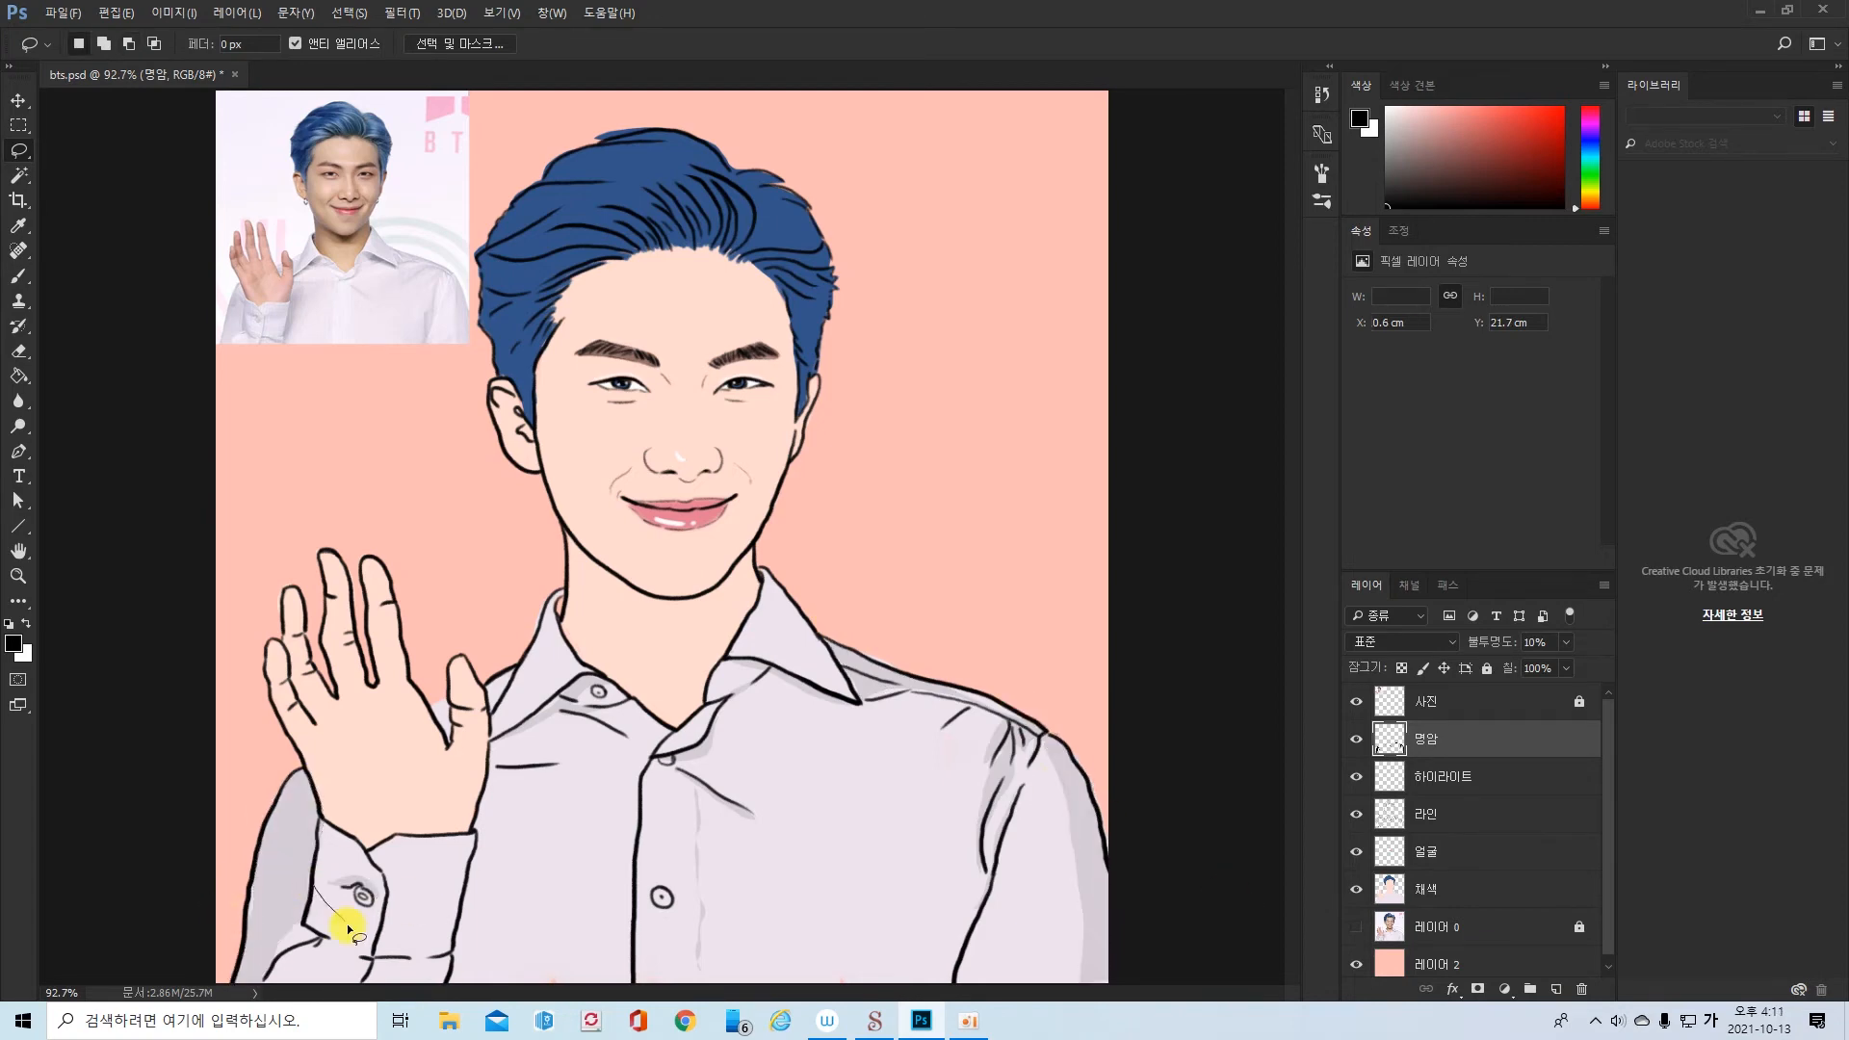
left_click_drag(348, 929, 314, 888)
key("alt+Delete")
key("ctrl+d")
mouse_move(497, 772)
left_mouse_down()
mouse_move(479, 913)
mouse_move(499, 773)
left_mouse_up()
key("alt+Delete")
key("ctrl+d")
- Shade the raised hand by lassoing and filling black shadows on the thumb, the palm creases and the fingers
left_click_drag(478, 703, 478, 703)
key("alt+Delete")
key("ctrl+d")
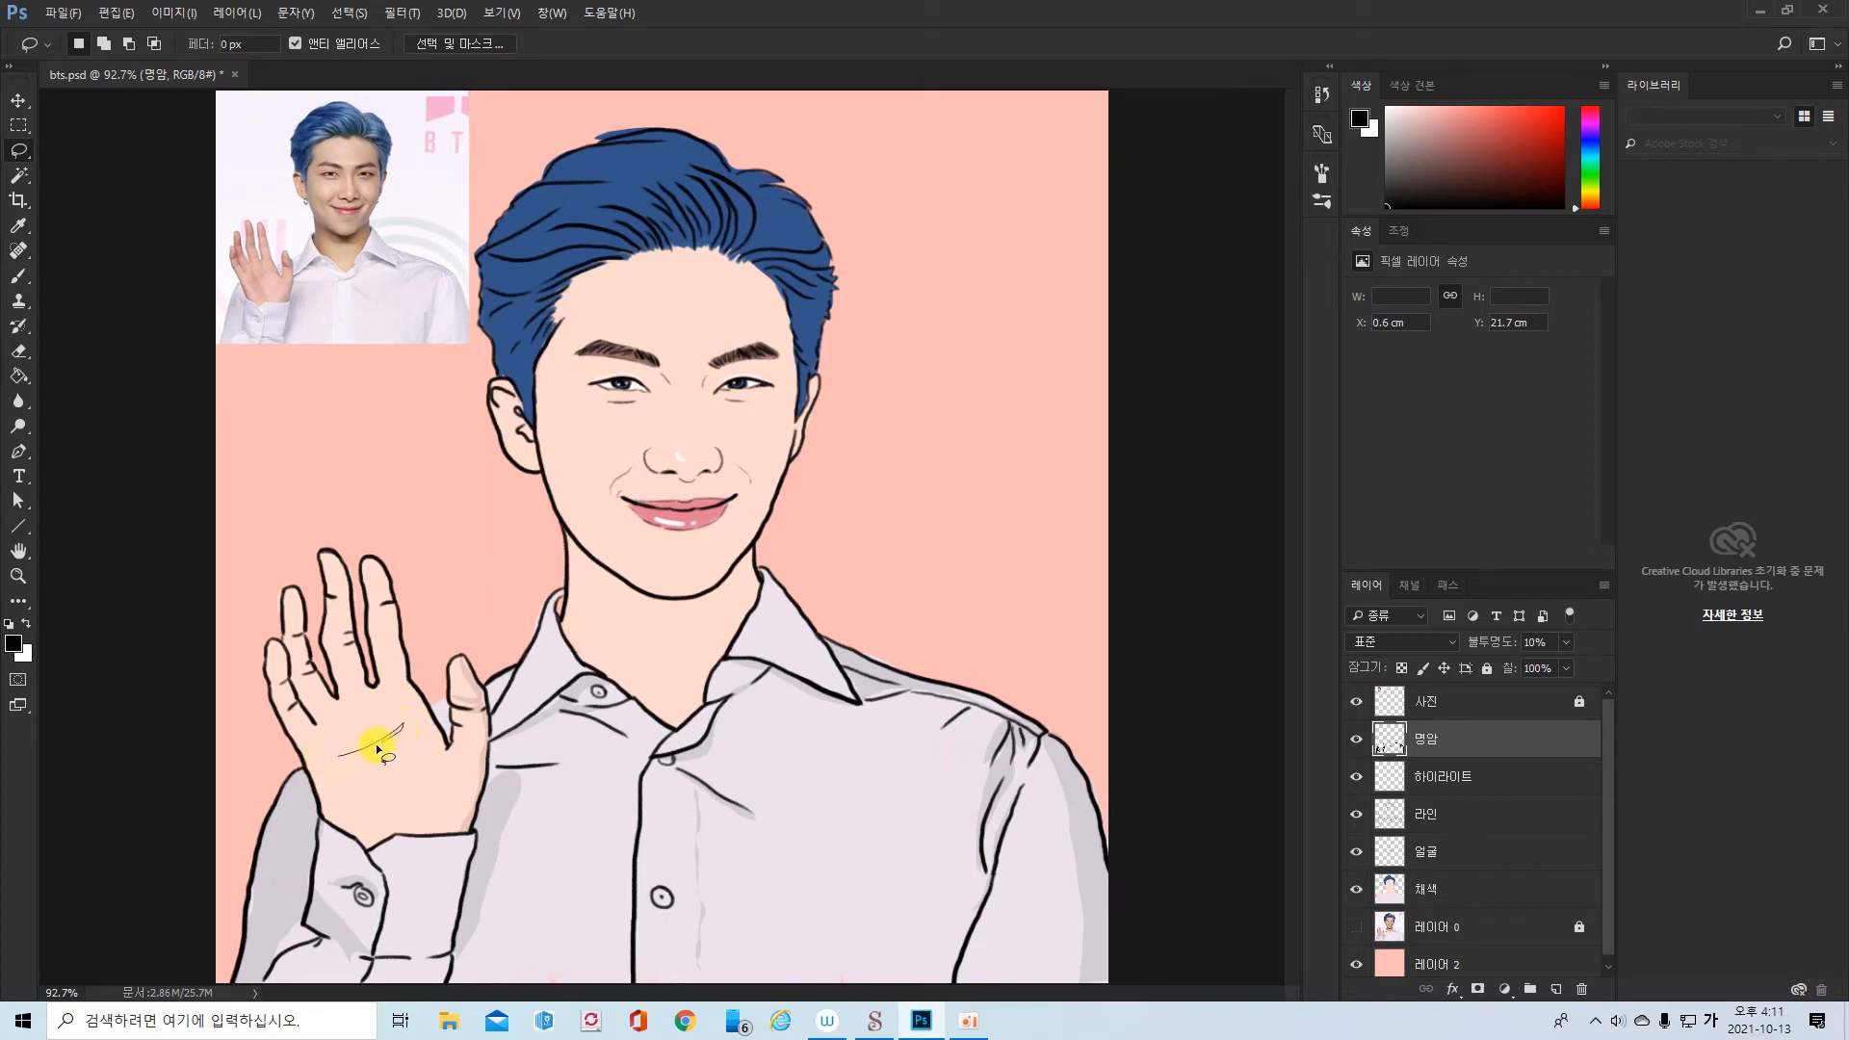
left_click_drag(331, 753, 329, 750)
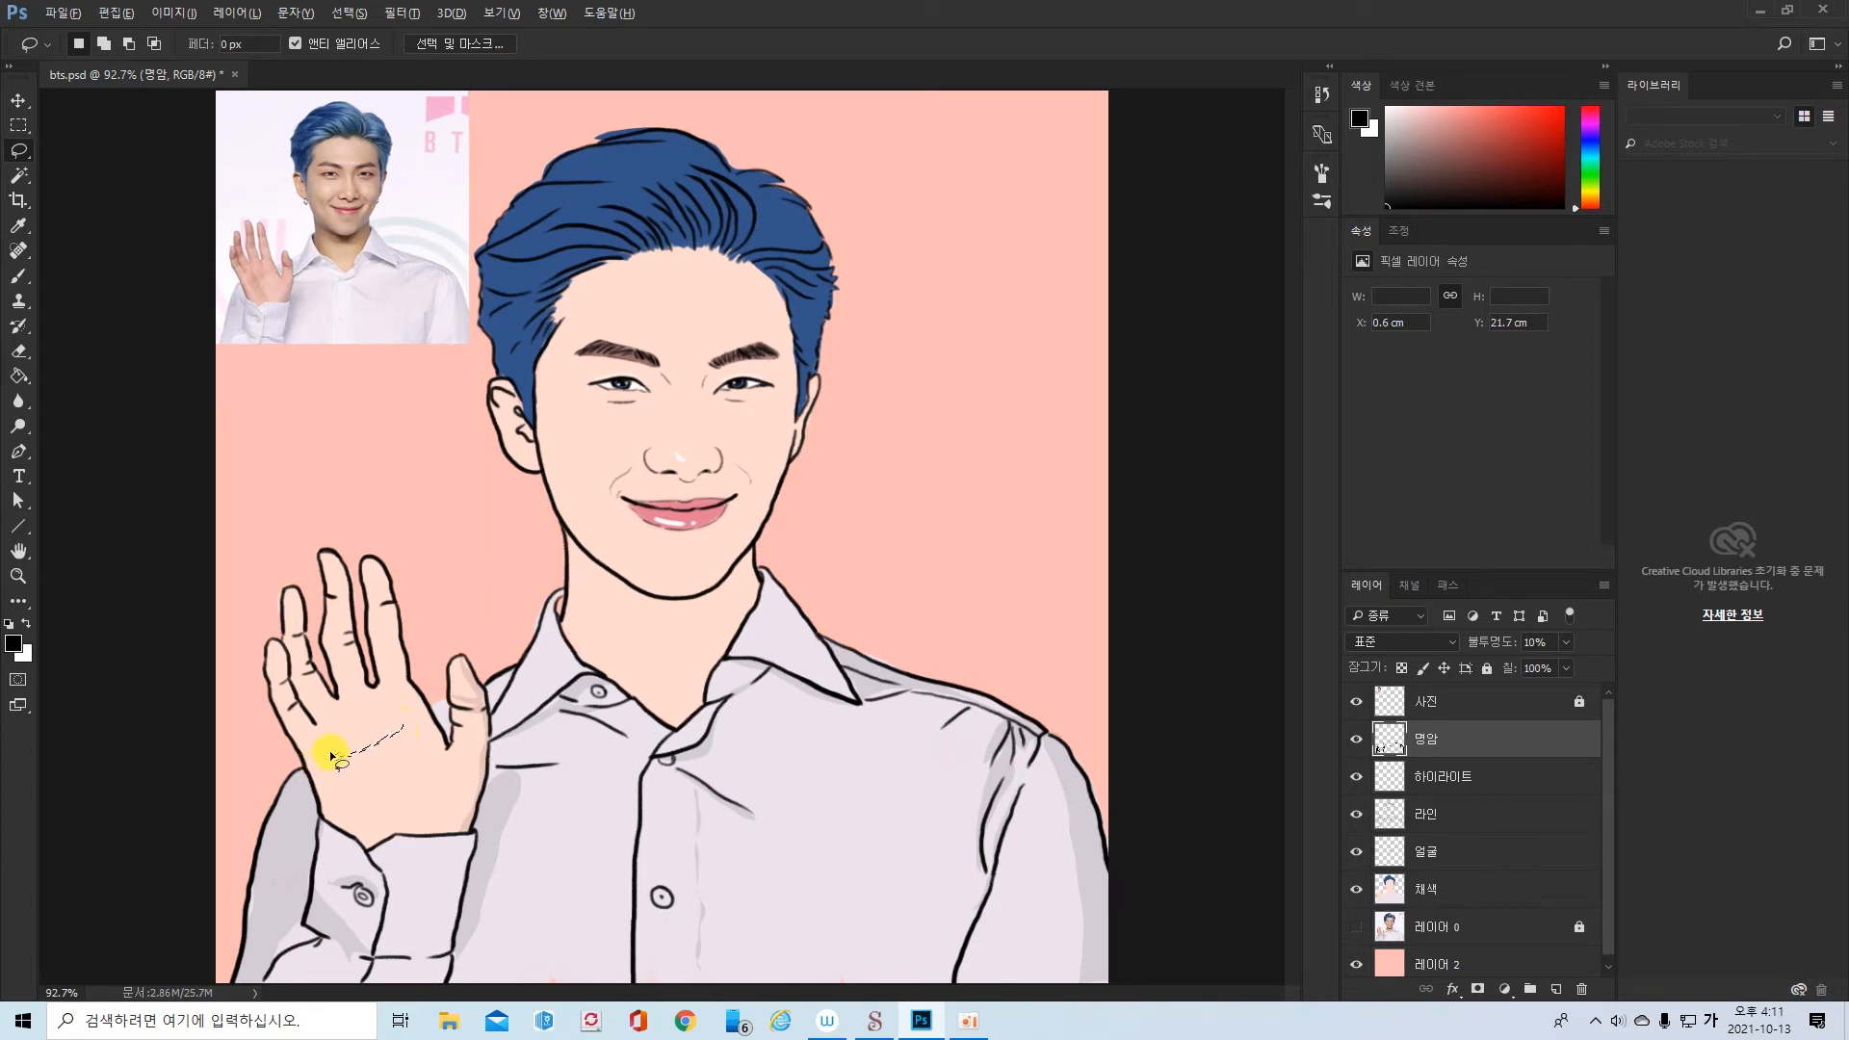
key("alt+Delete")
key("ctrl+d")
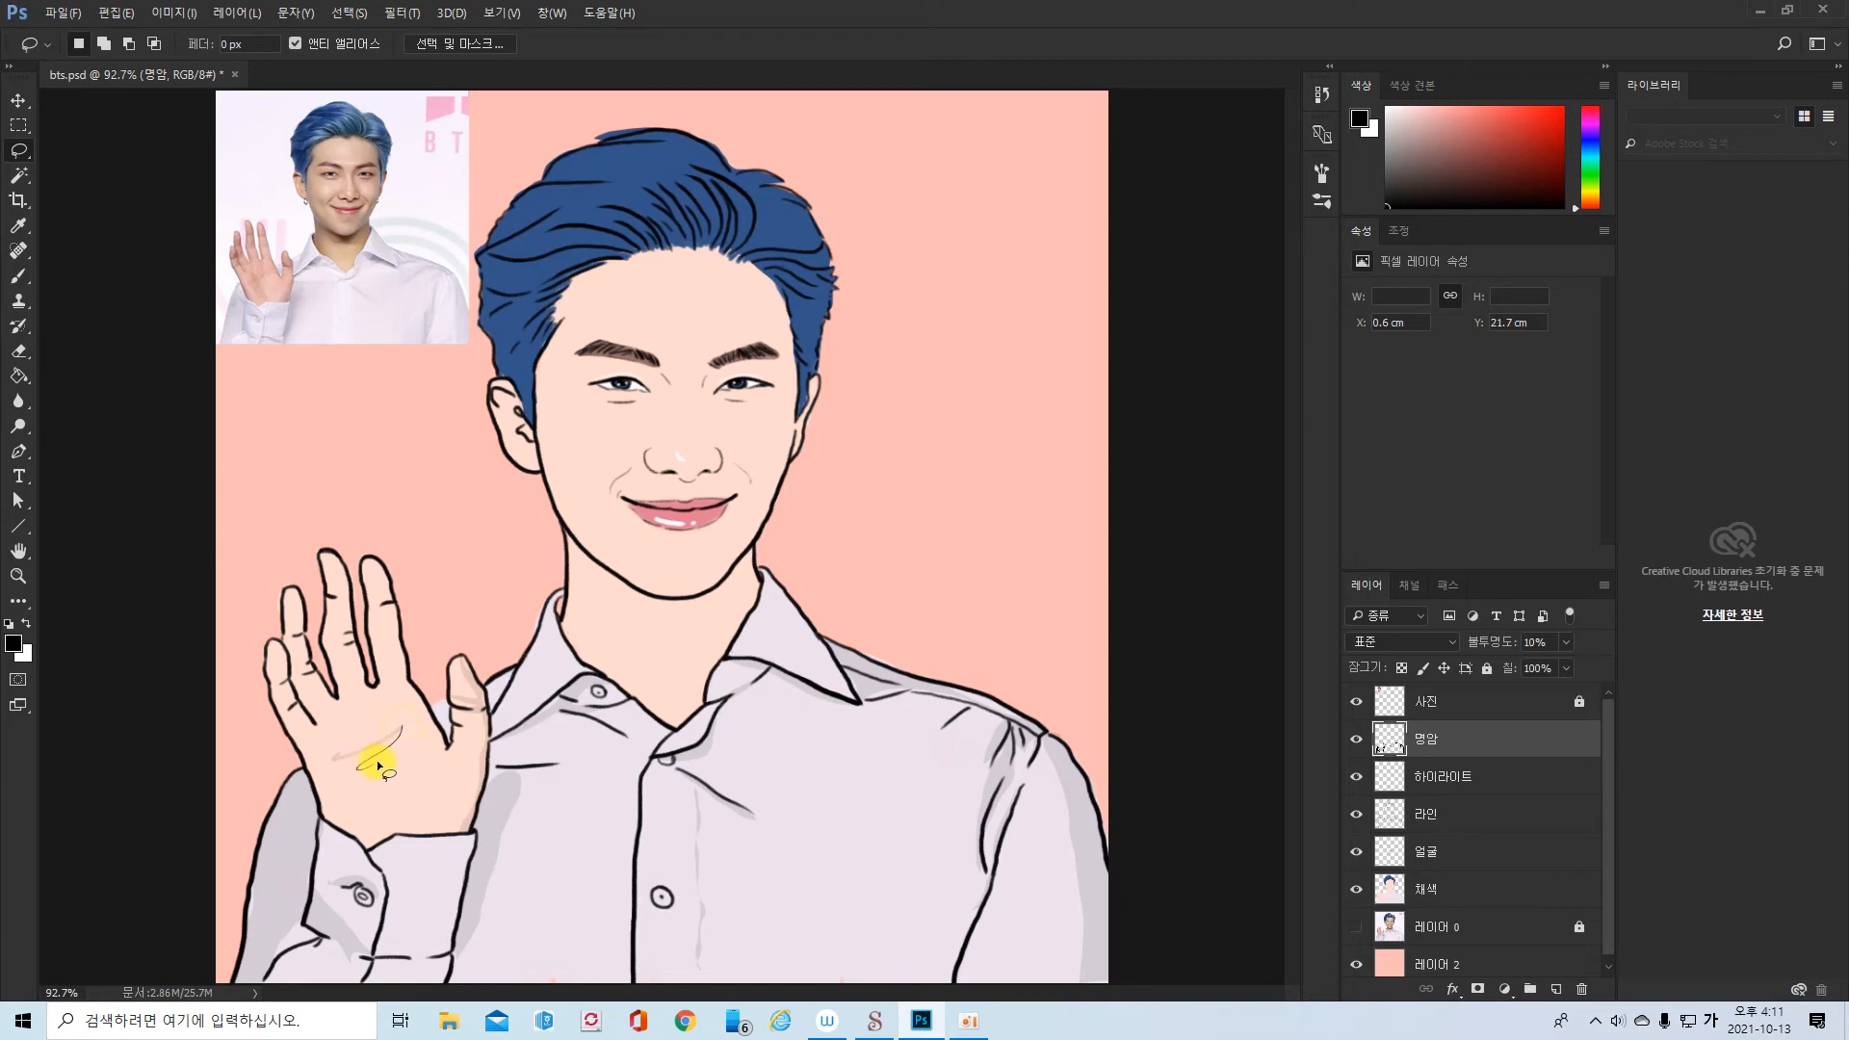
left_click_drag(378, 766, 393, 725)
left_click_drag(289, 639, 308, 711)
key("alt+Delete")
key("ctrl+d")
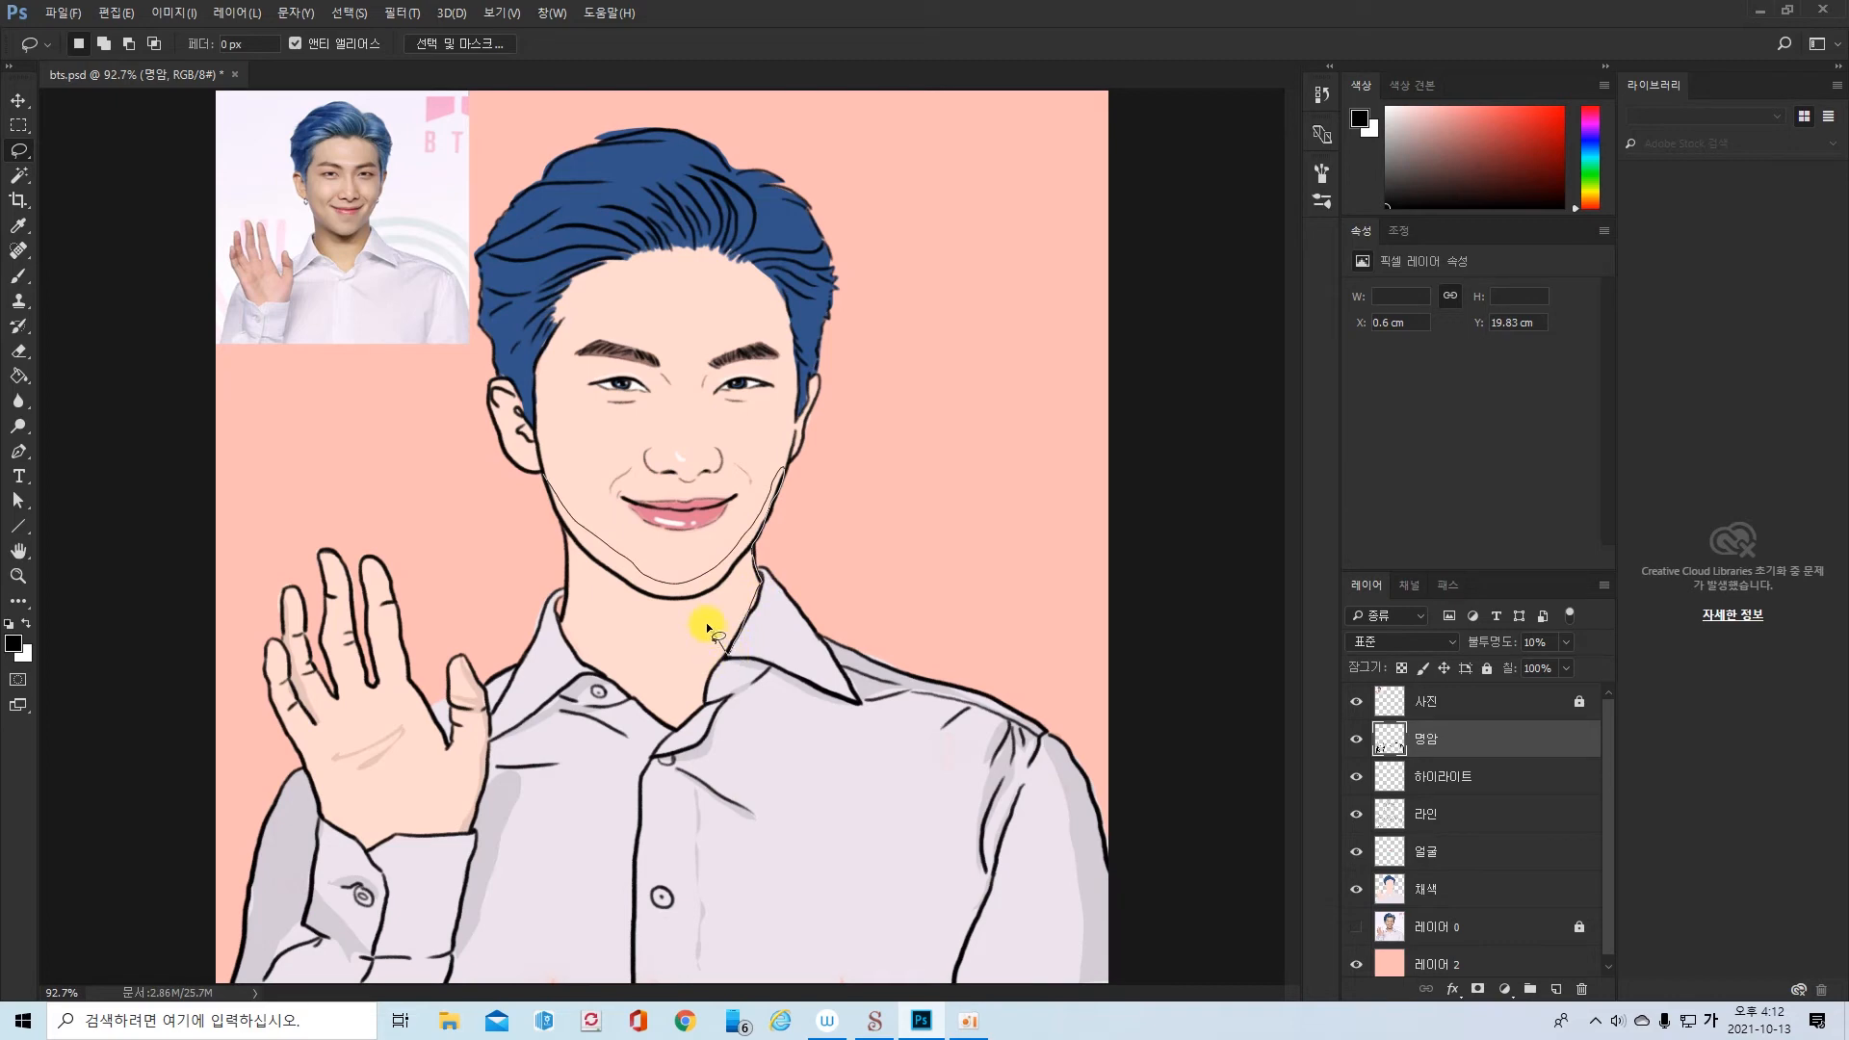
- Lasso a shadow following the jawline and the neck beneath the chin, fill it with black and deselect
left_click_drag(628, 605, 604, 602)
left_click_drag(545, 483, 543, 471)
left_click_drag(565, 539, 558, 502)
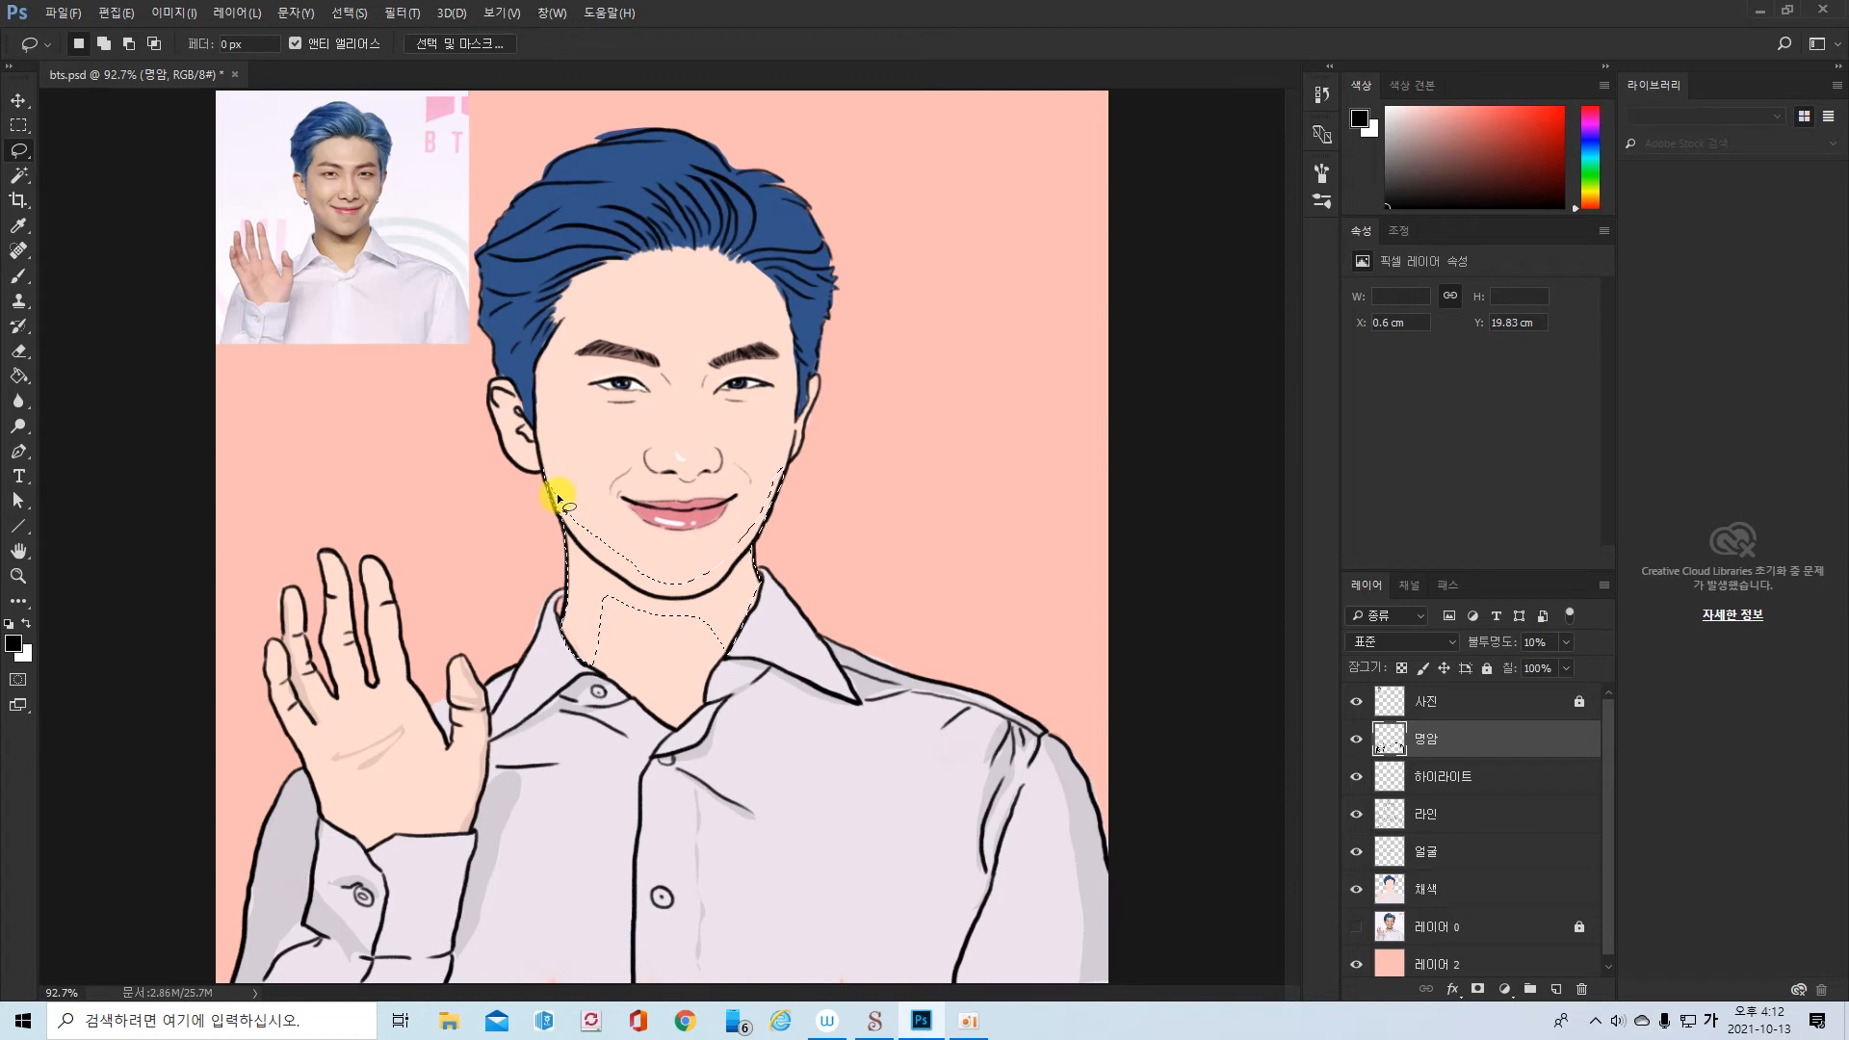
key("alt+Delete")
key("ctrl+d")
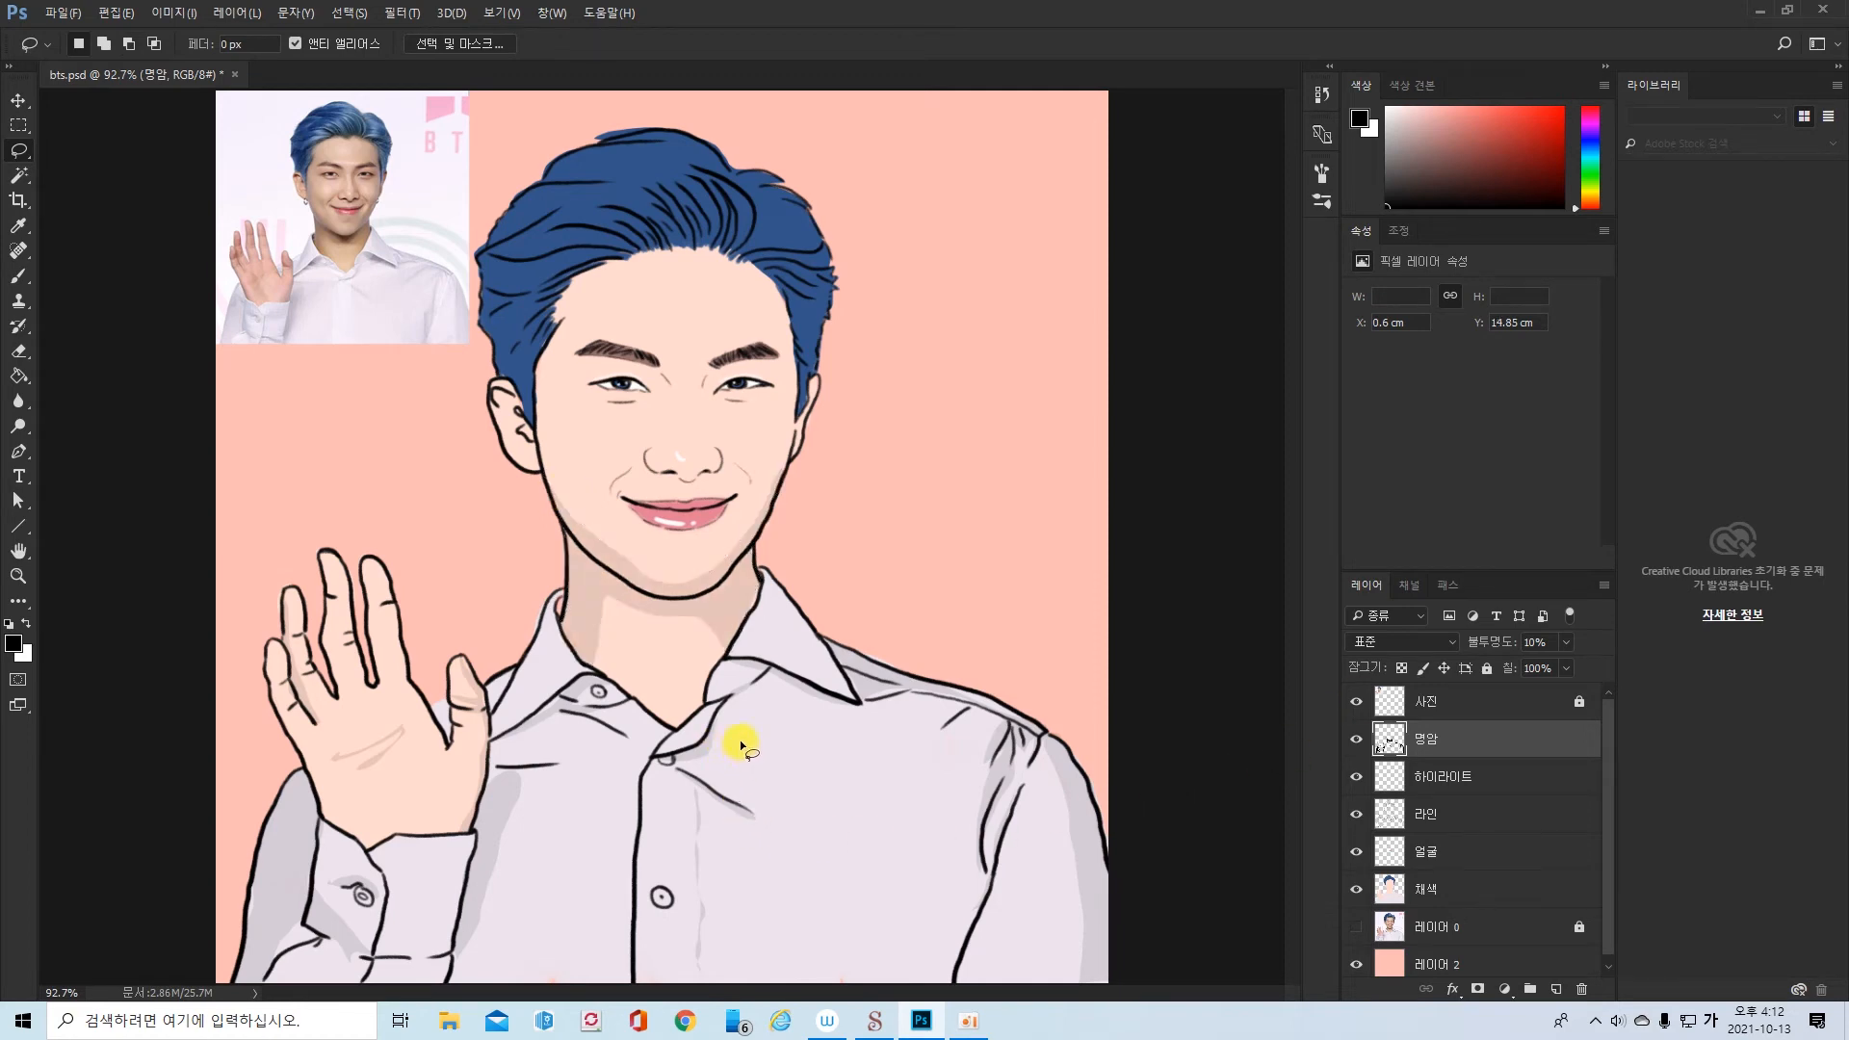
- Fill black shadows inside the visible ear and in a narrow band along the forehead hairline
mouse_move(520, 393)
left_mouse_down()
mouse_move(528, 412)
mouse_move(496, 371)
mouse_move(532, 438)
mouse_move(498, 389)
mouse_move(532, 433)
mouse_move(521, 399)
left_mouse_up()
key("alt+BackSpace")
key("ctrl+d")
left_click_drag(599, 275, 741, 264)
left_click_drag(794, 325, 738, 252)
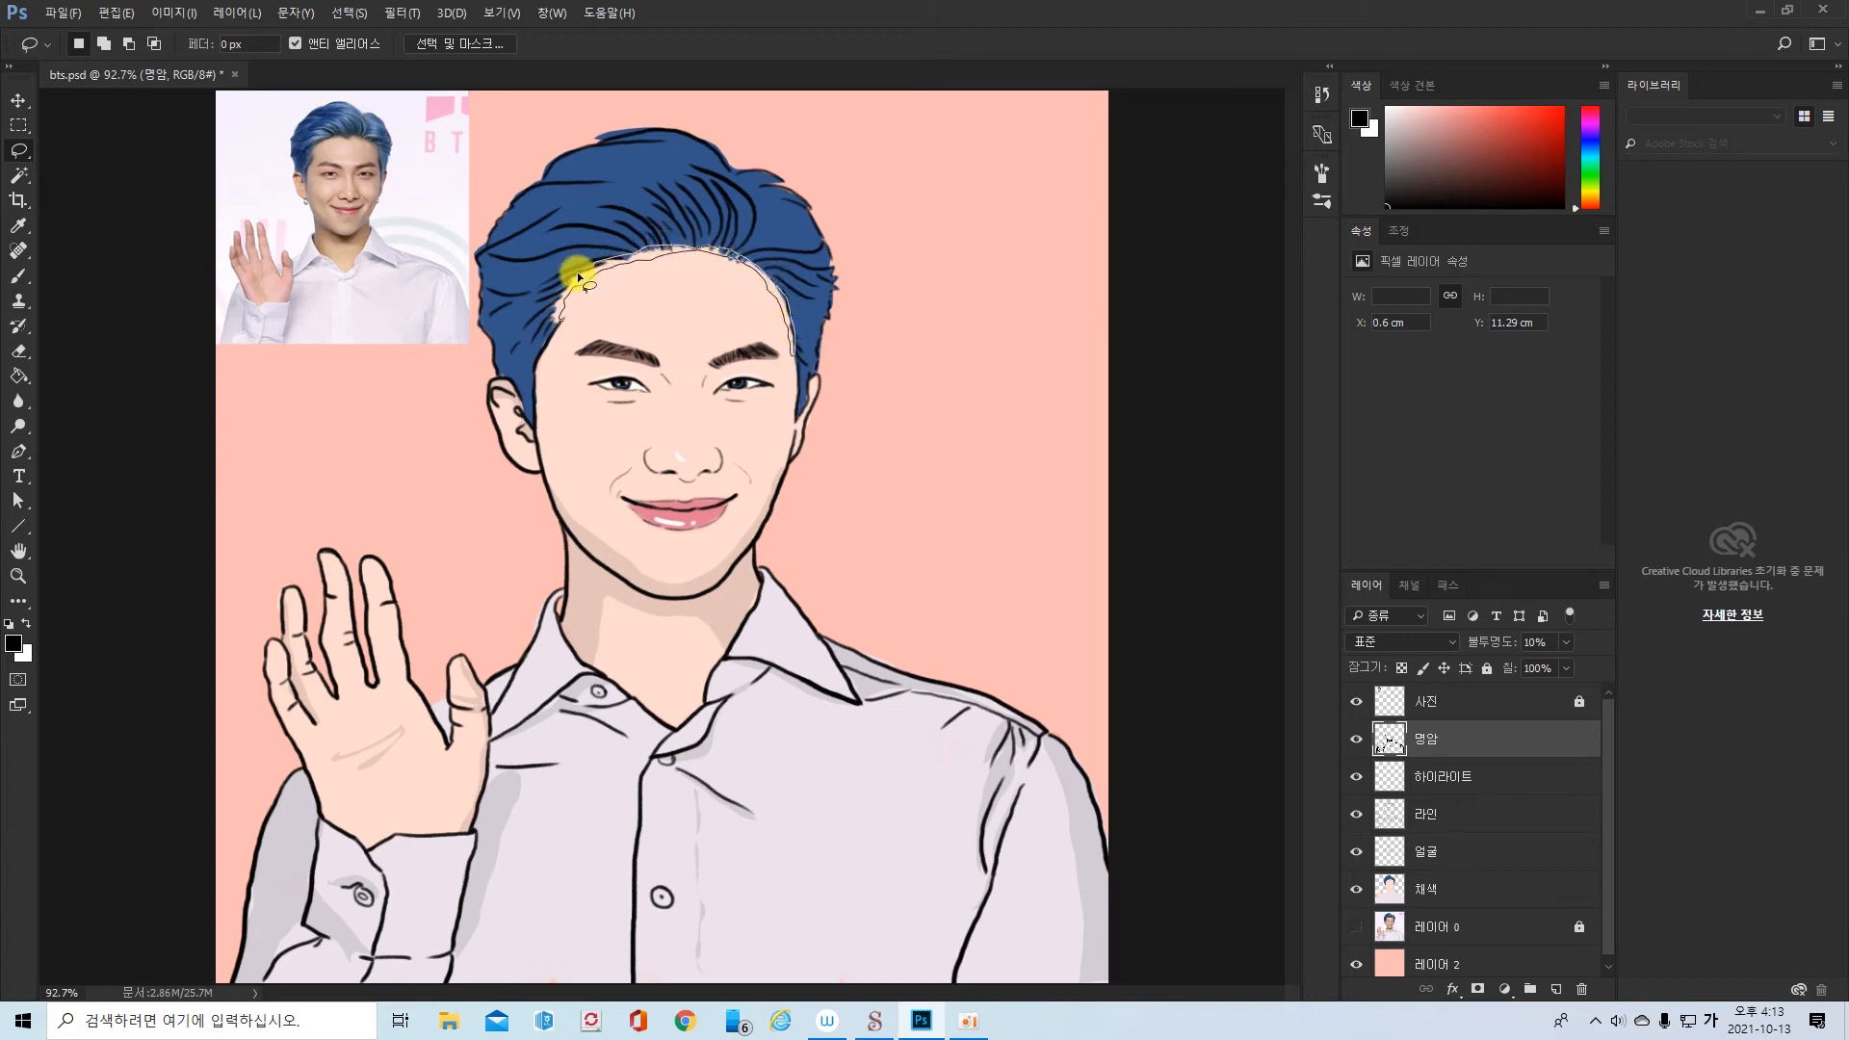
left_click_drag(559, 322, 552, 321)
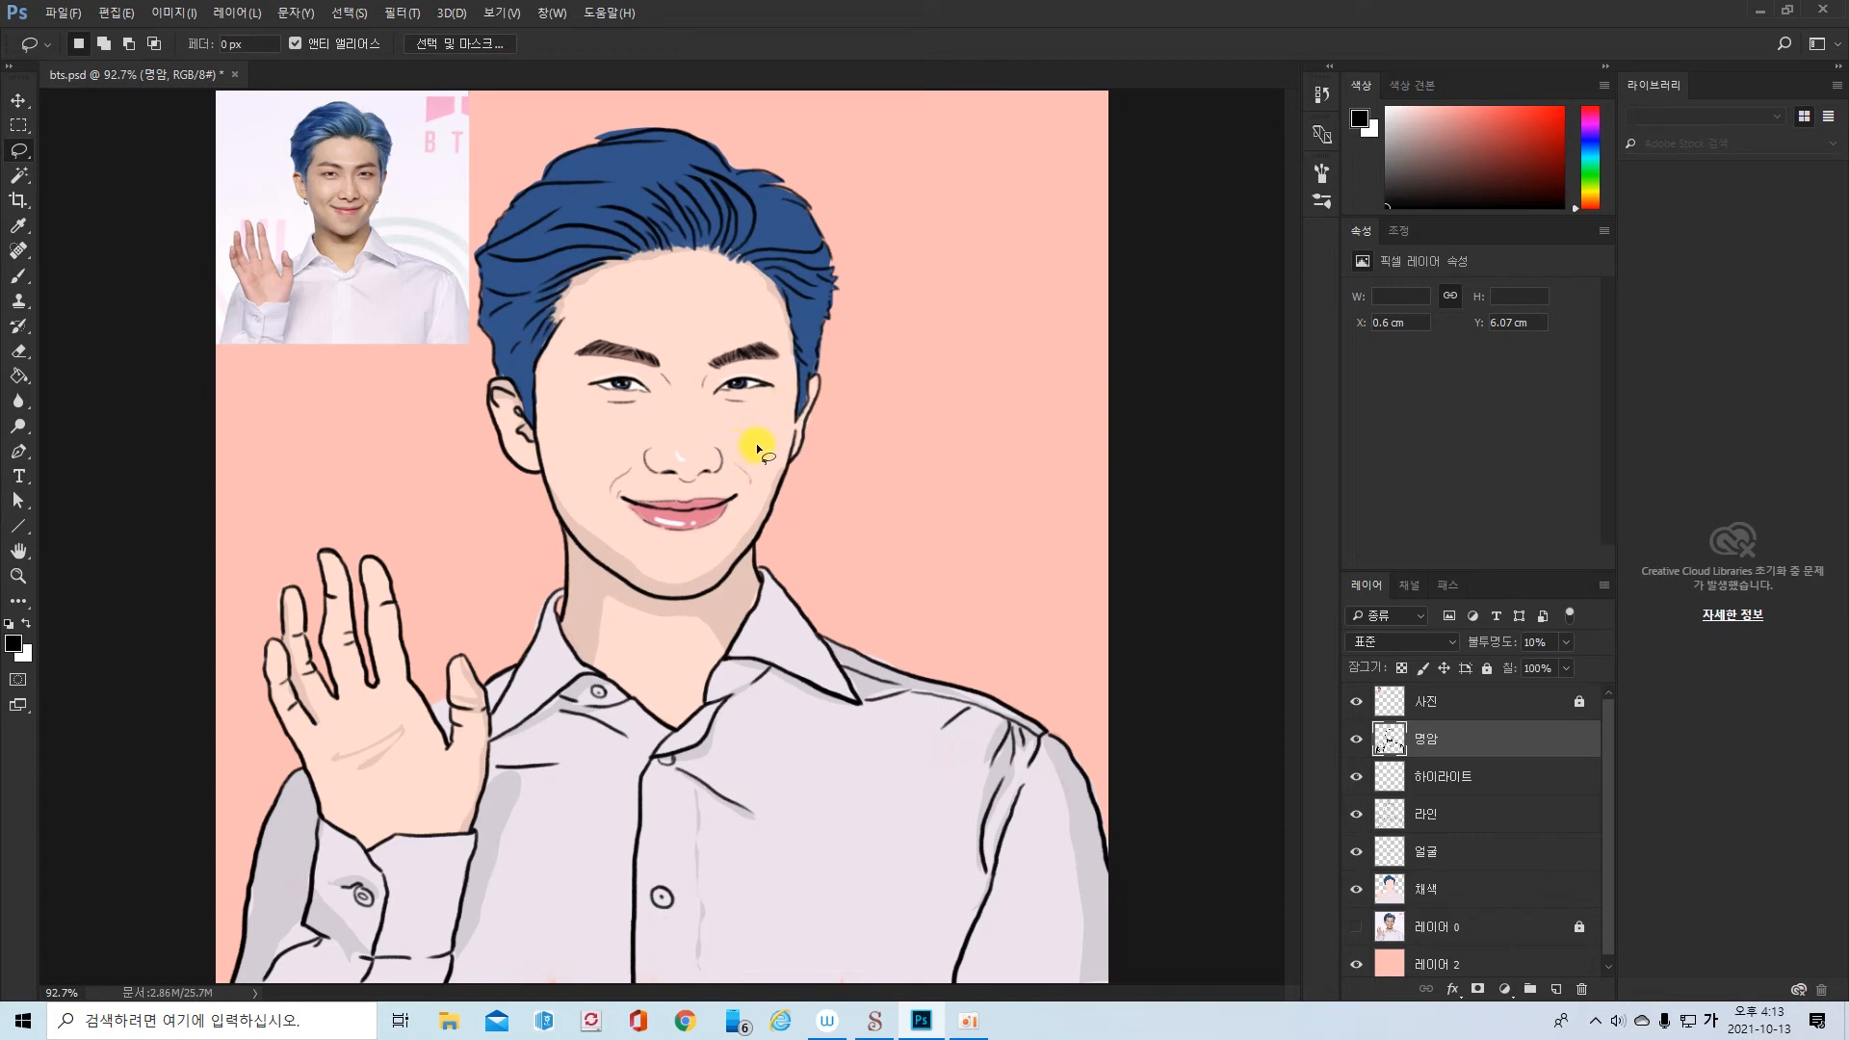
- Lasso a narrow shadow from the inner eyebrow down the side of the nose bridge, fill it with black and deselect
key("ctrl+plus")
key("ctrl+plus")
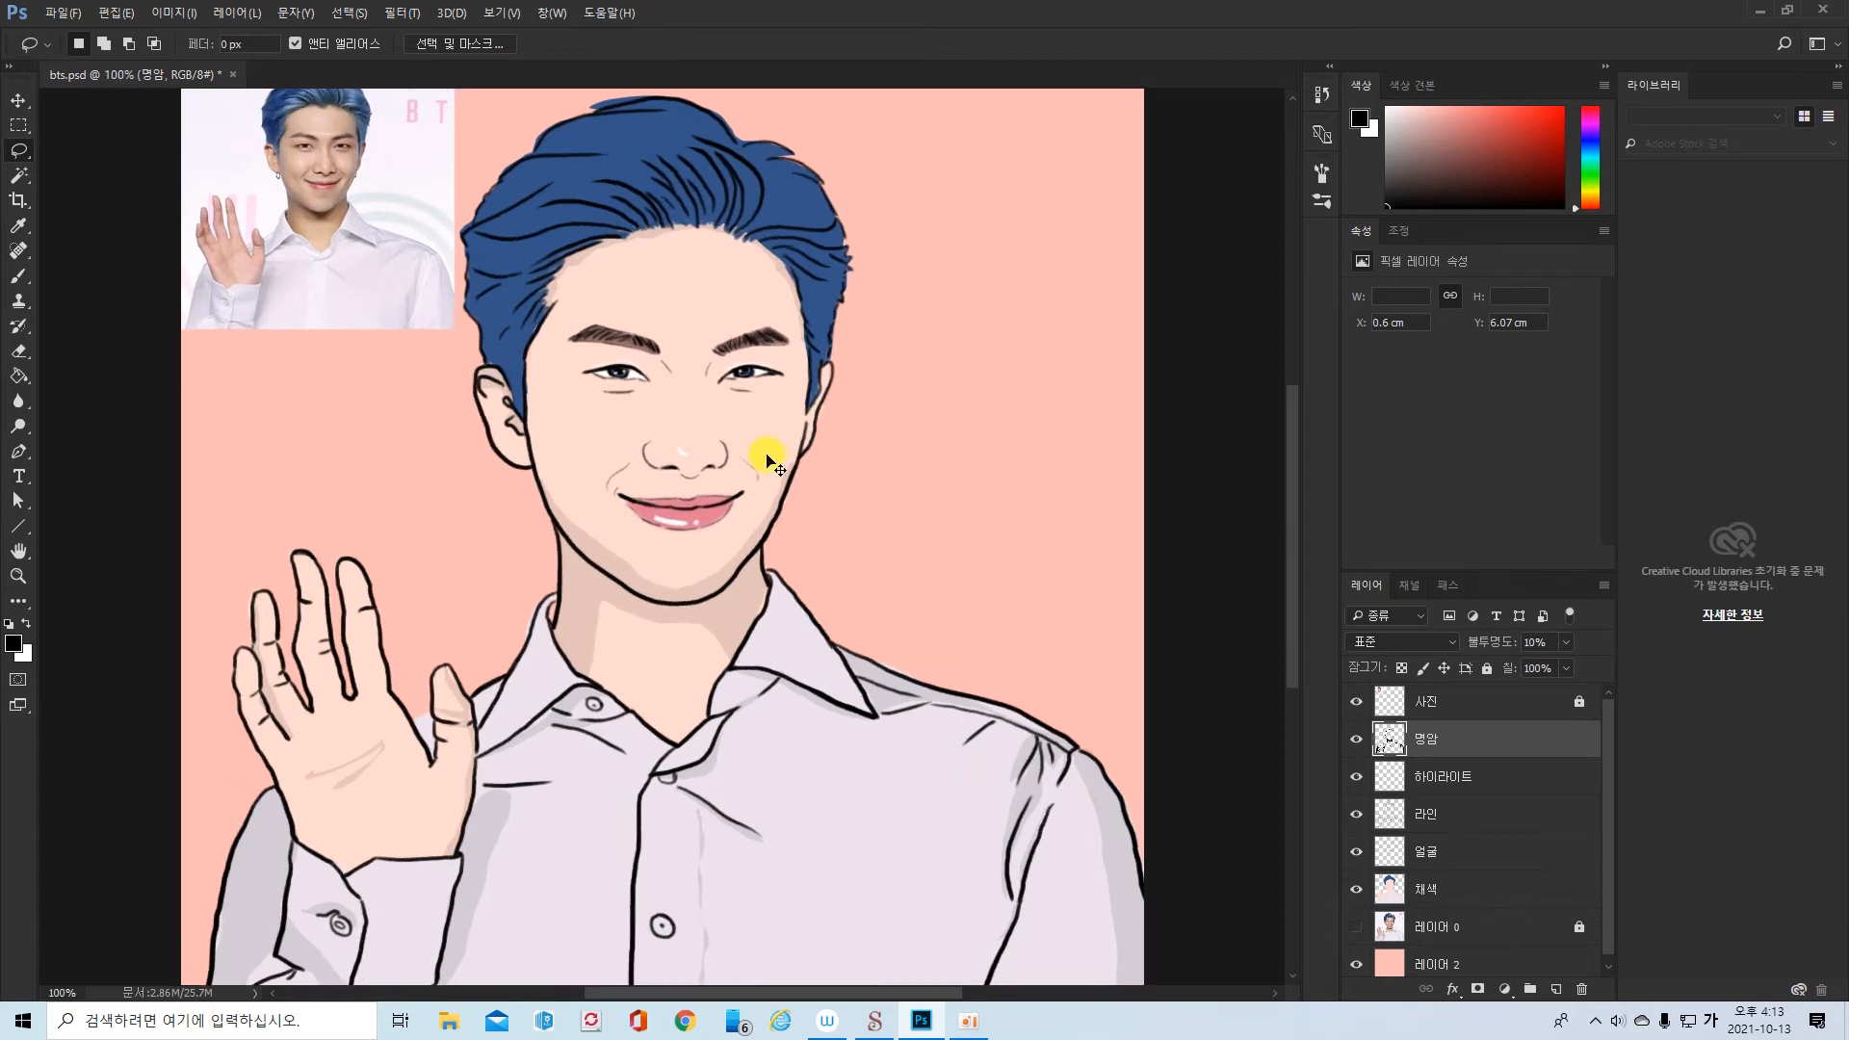
scroll(674, 477, "up", 6)
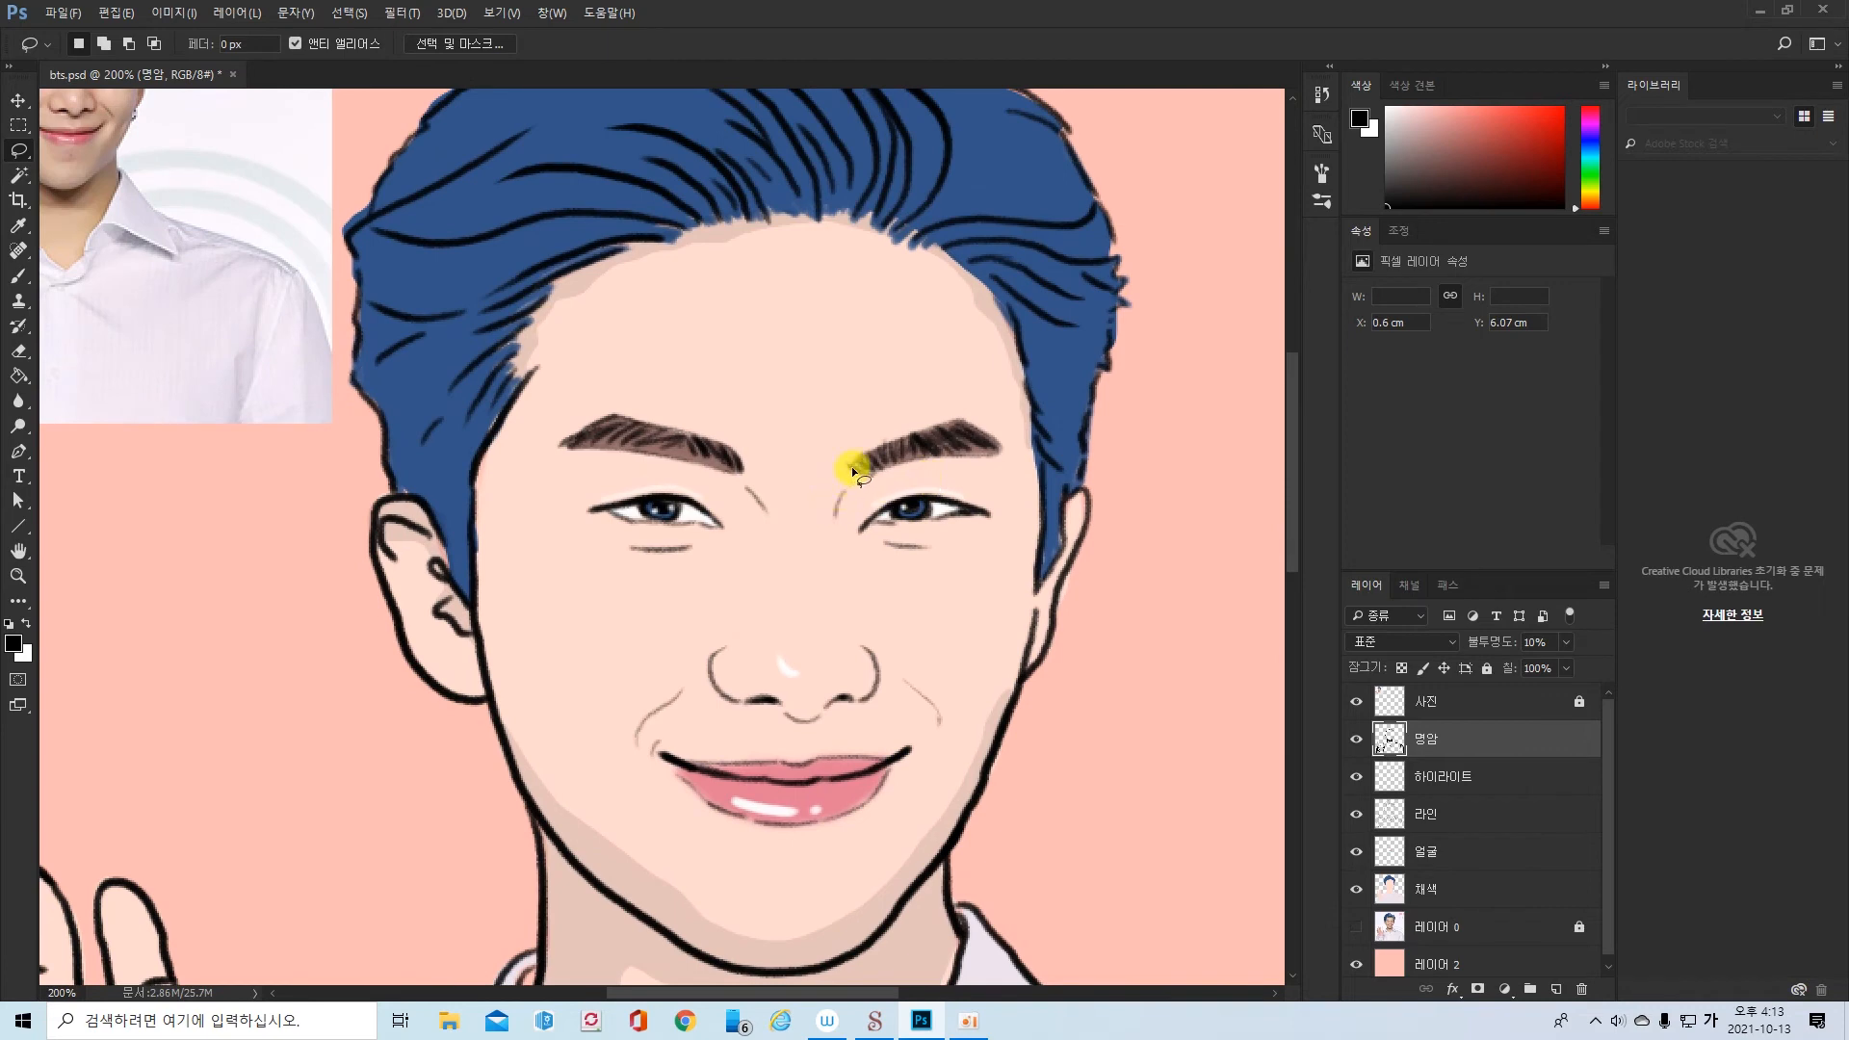
mouse_move(831, 586)
left_mouse_down()
mouse_move(869, 476)
mouse_move(834, 454)
left_mouse_up()
key("alt+BackSpace")
key("ctrl+d")
key("ctrl+minus")
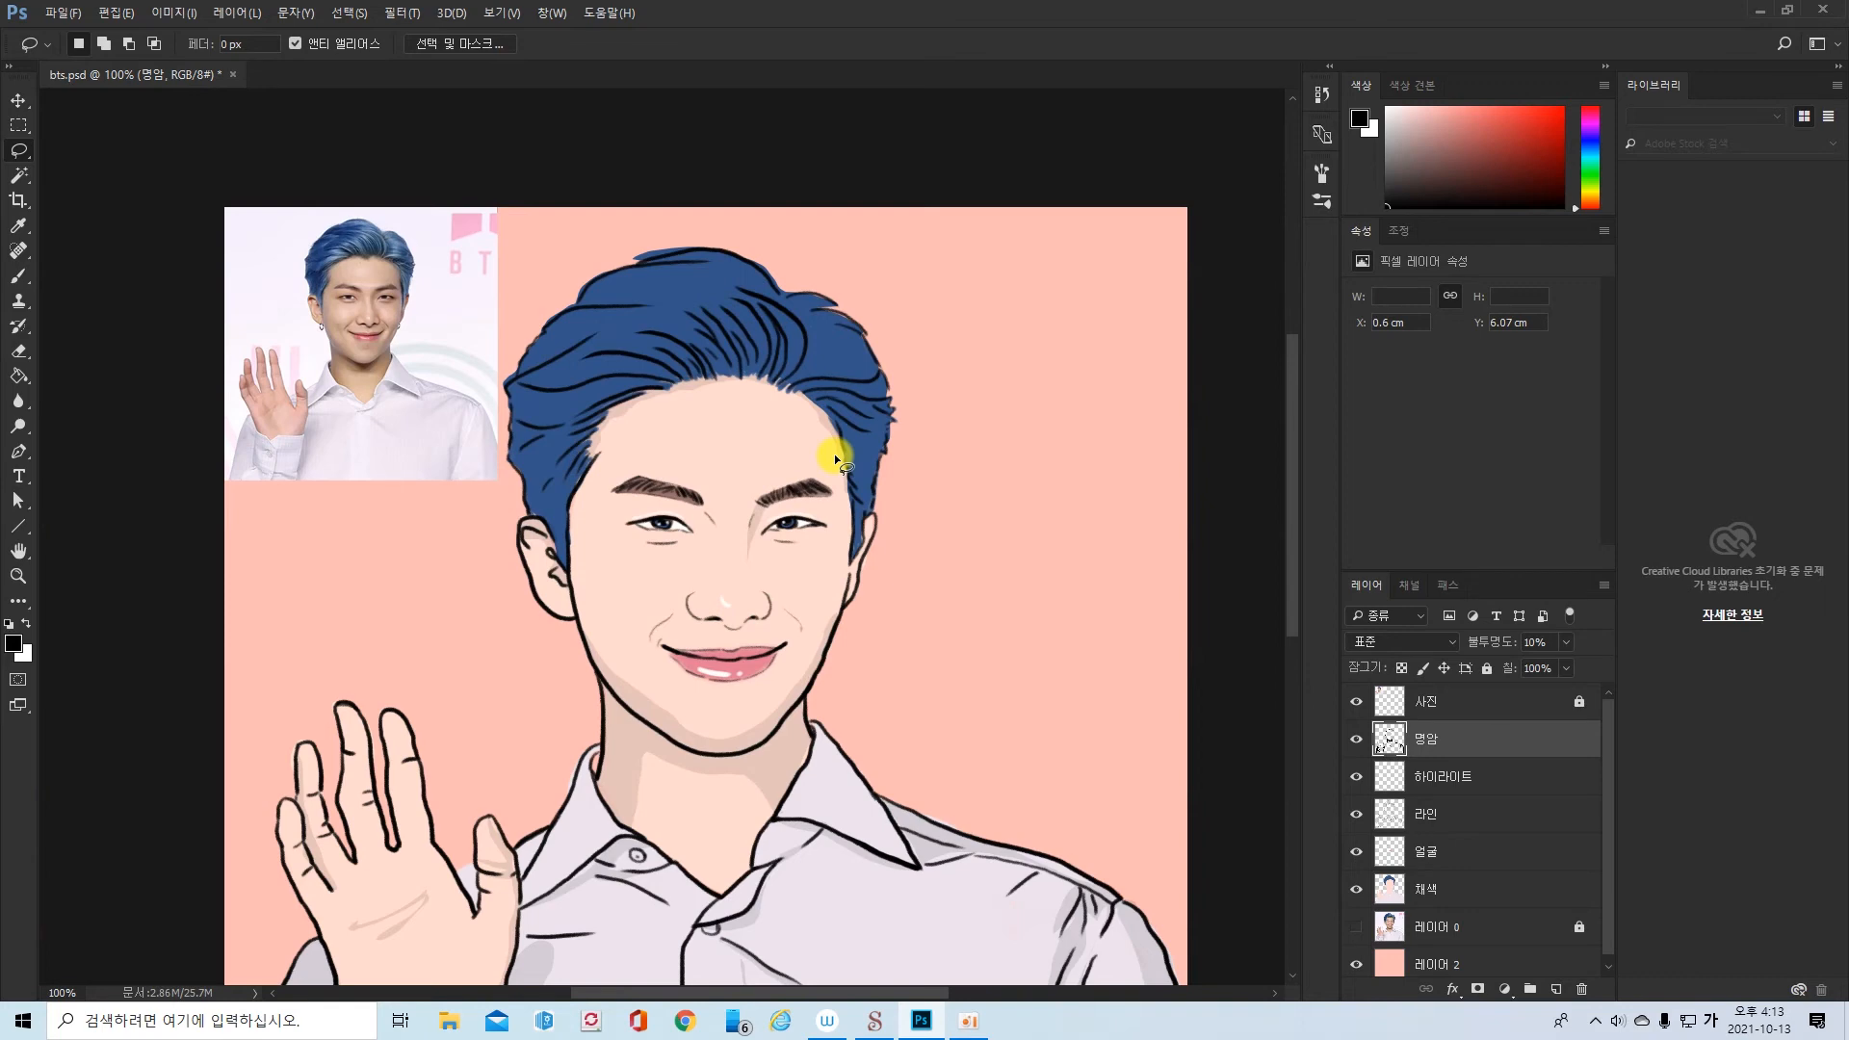
- Shade thin strips beneath the lower eyelids of both eyes on the 명암 layer
key("ctrl+plus")
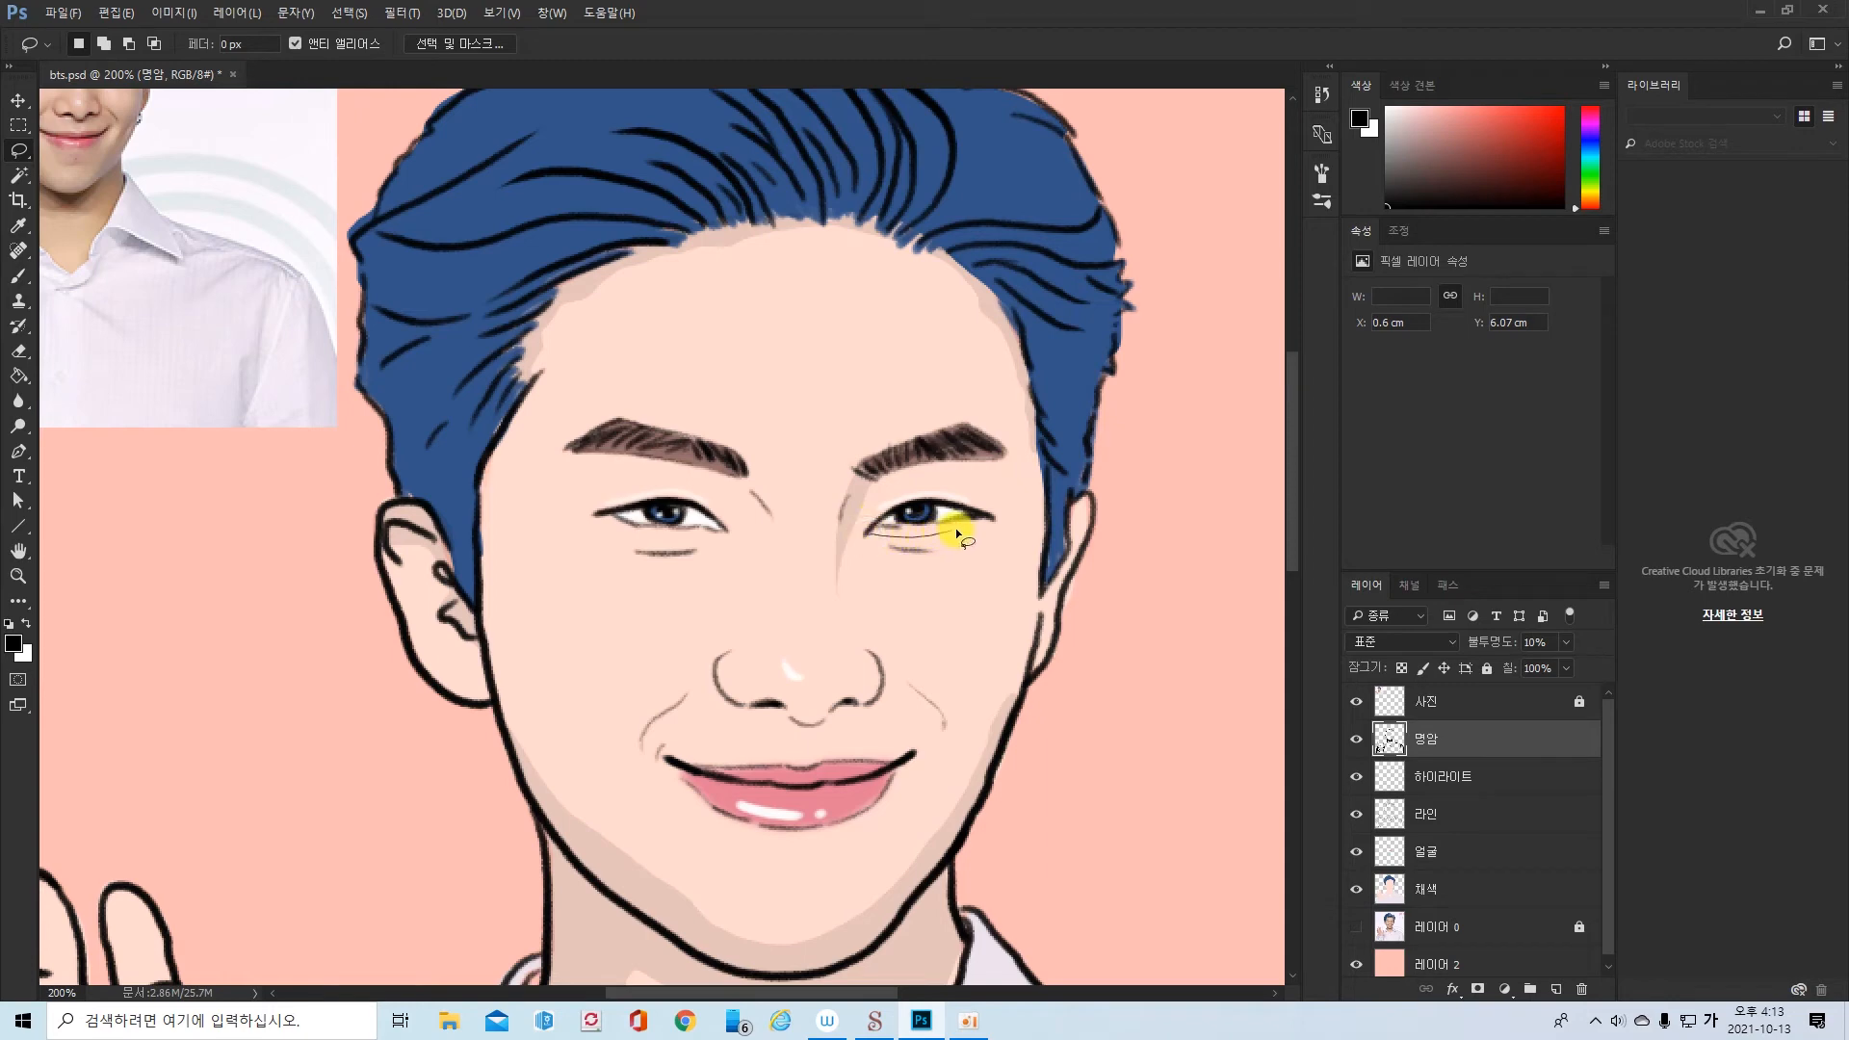
left_click_drag(957, 531, 994, 522)
left_click_drag(882, 530, 883, 532)
key("ctrl+d")
mouse_move(975, 531)
left_mouse_down()
mouse_move(998, 518)
mouse_move(975, 510)
left_mouse_up()
key("ctrl+d")
scroll(963, 545, "up", 1)
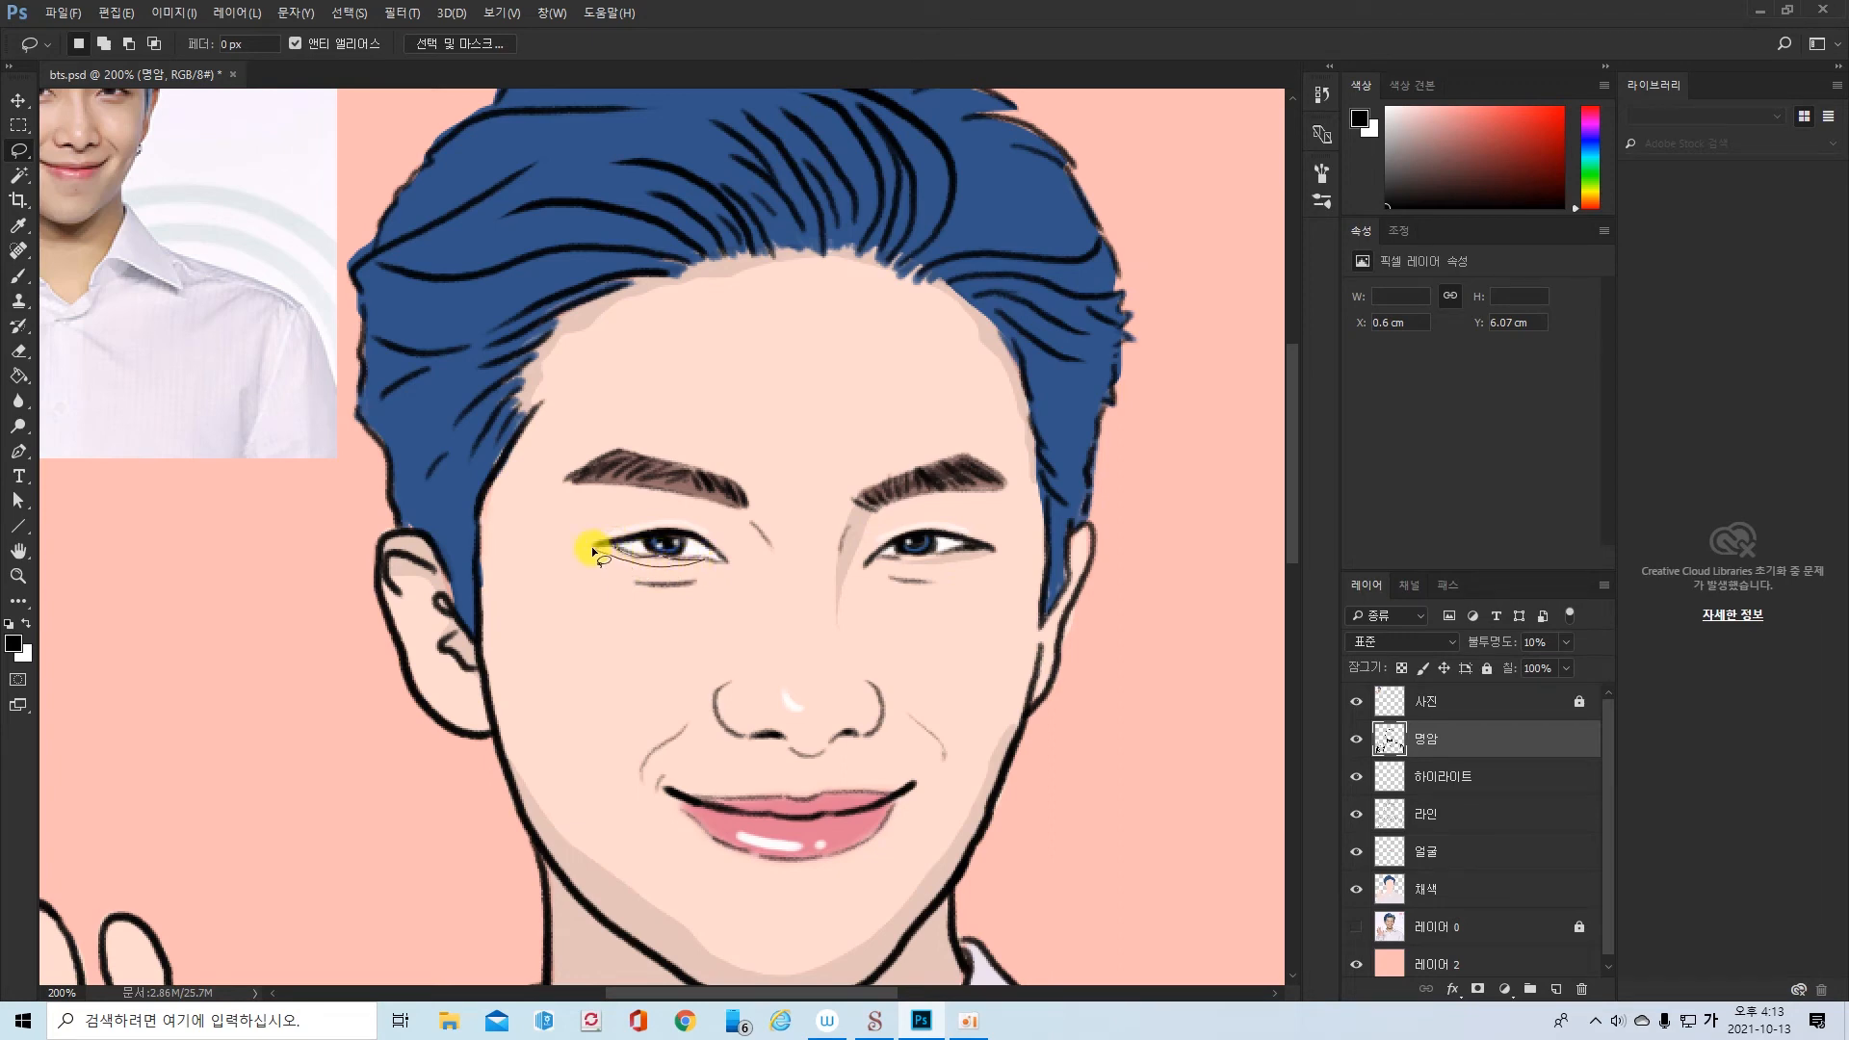
left_click_drag(612, 545, 610, 533)
key("ctrl+d")
- Lasso a shadow down the side of the face between the temple and the ear, fill it with black and deselect
key("ctrl+minus")
key("ctrl+minus")
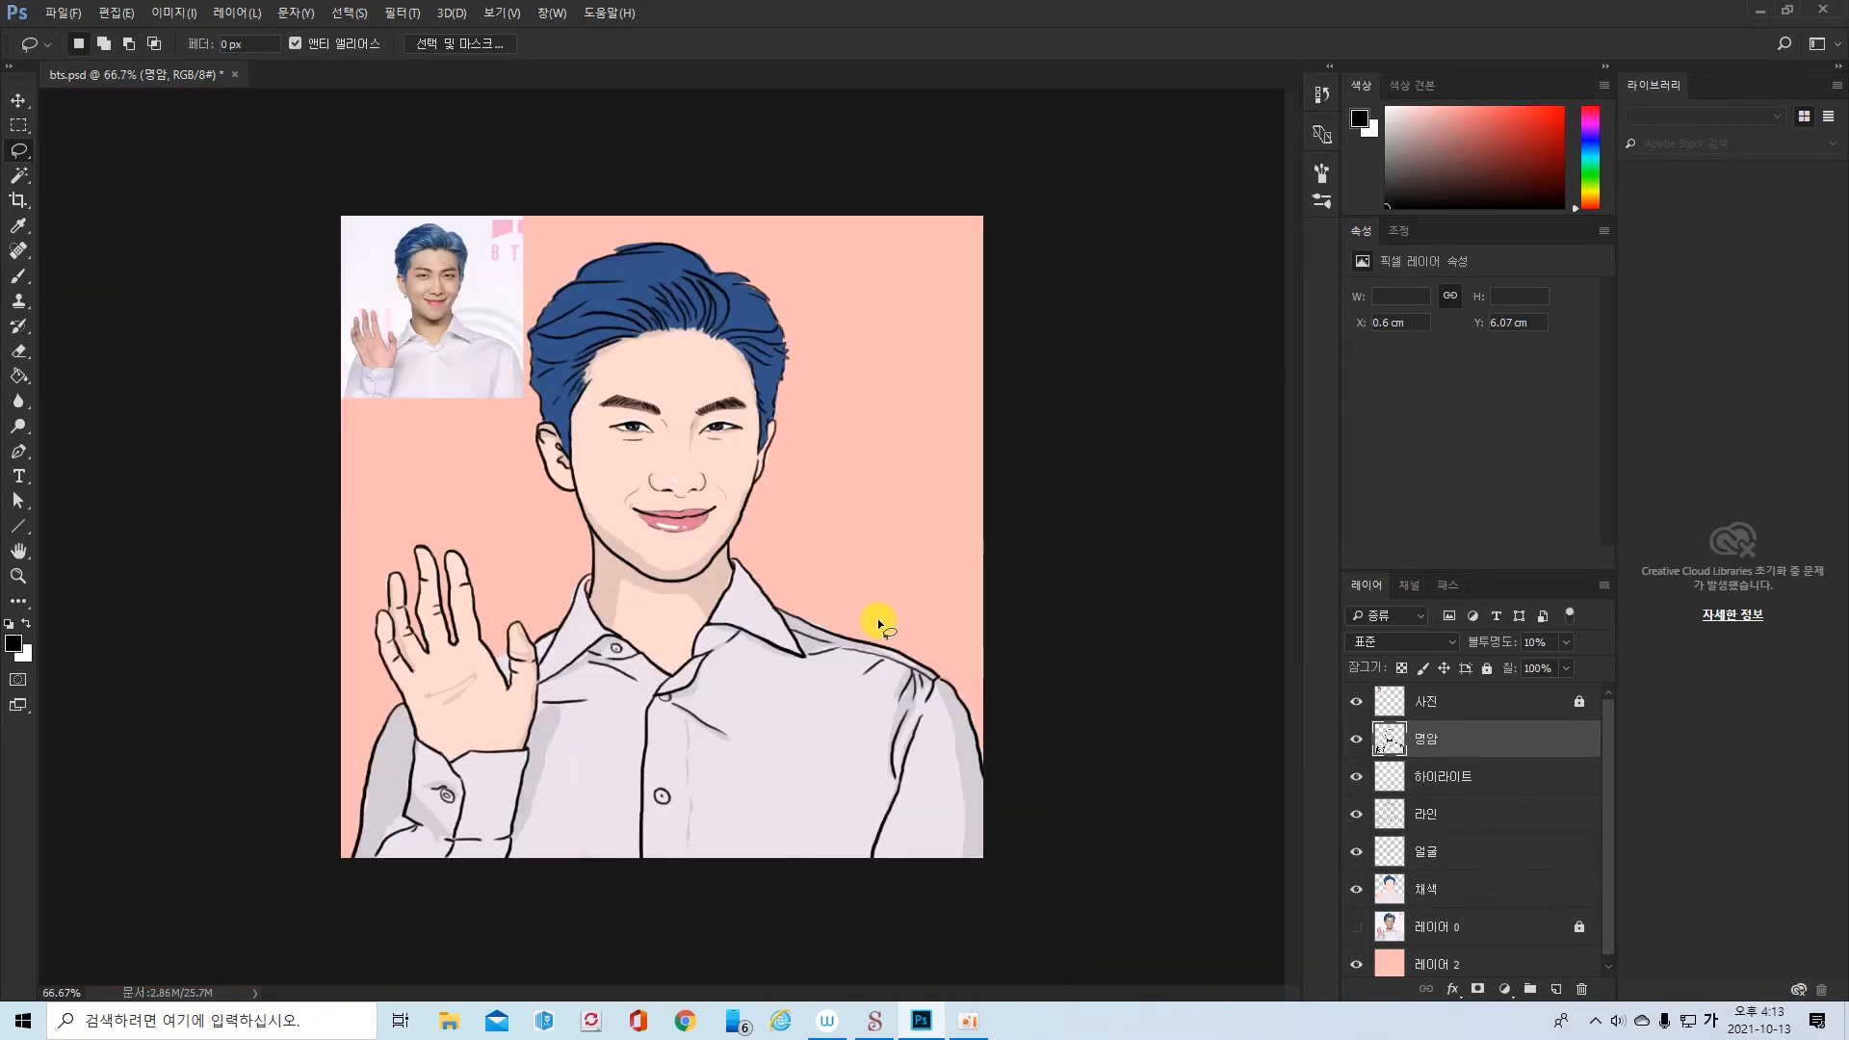
key("ctrl+plus")
key("ctrl+plus")
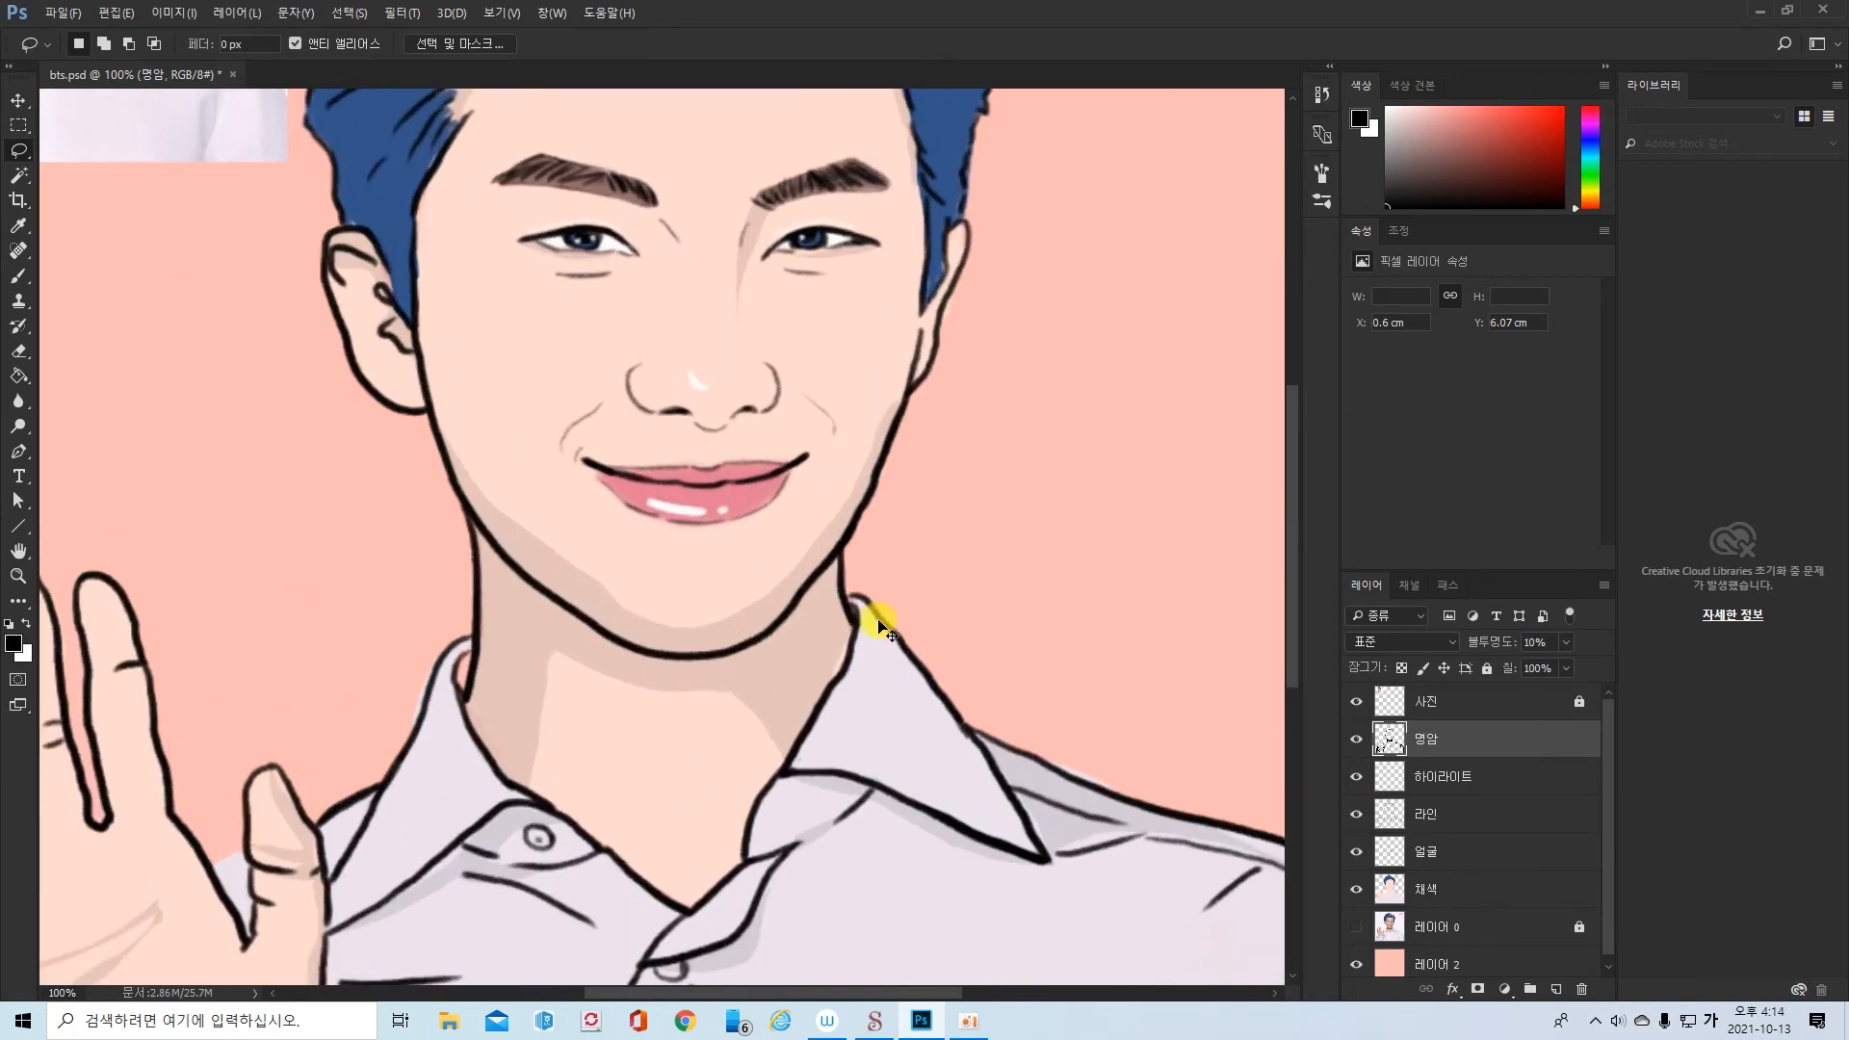
left_click_drag(708, 768, 920, 997)
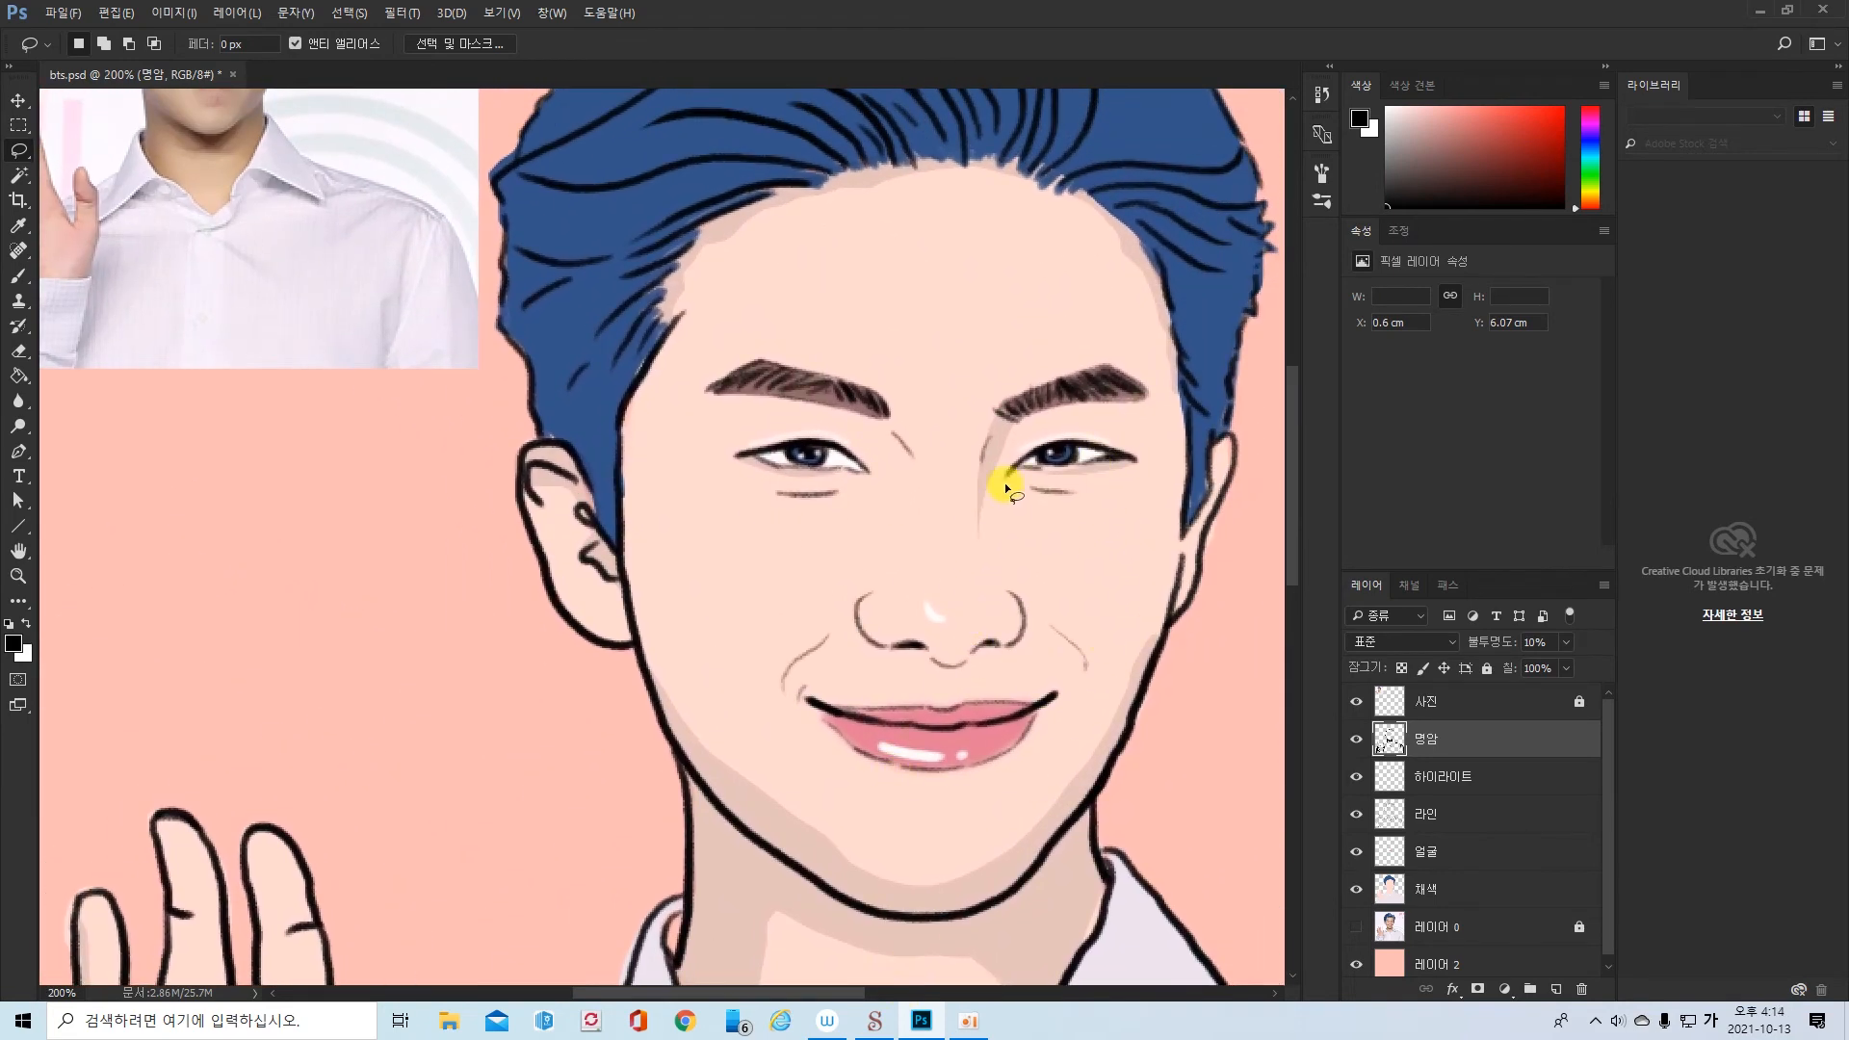
key("ctrl+0")
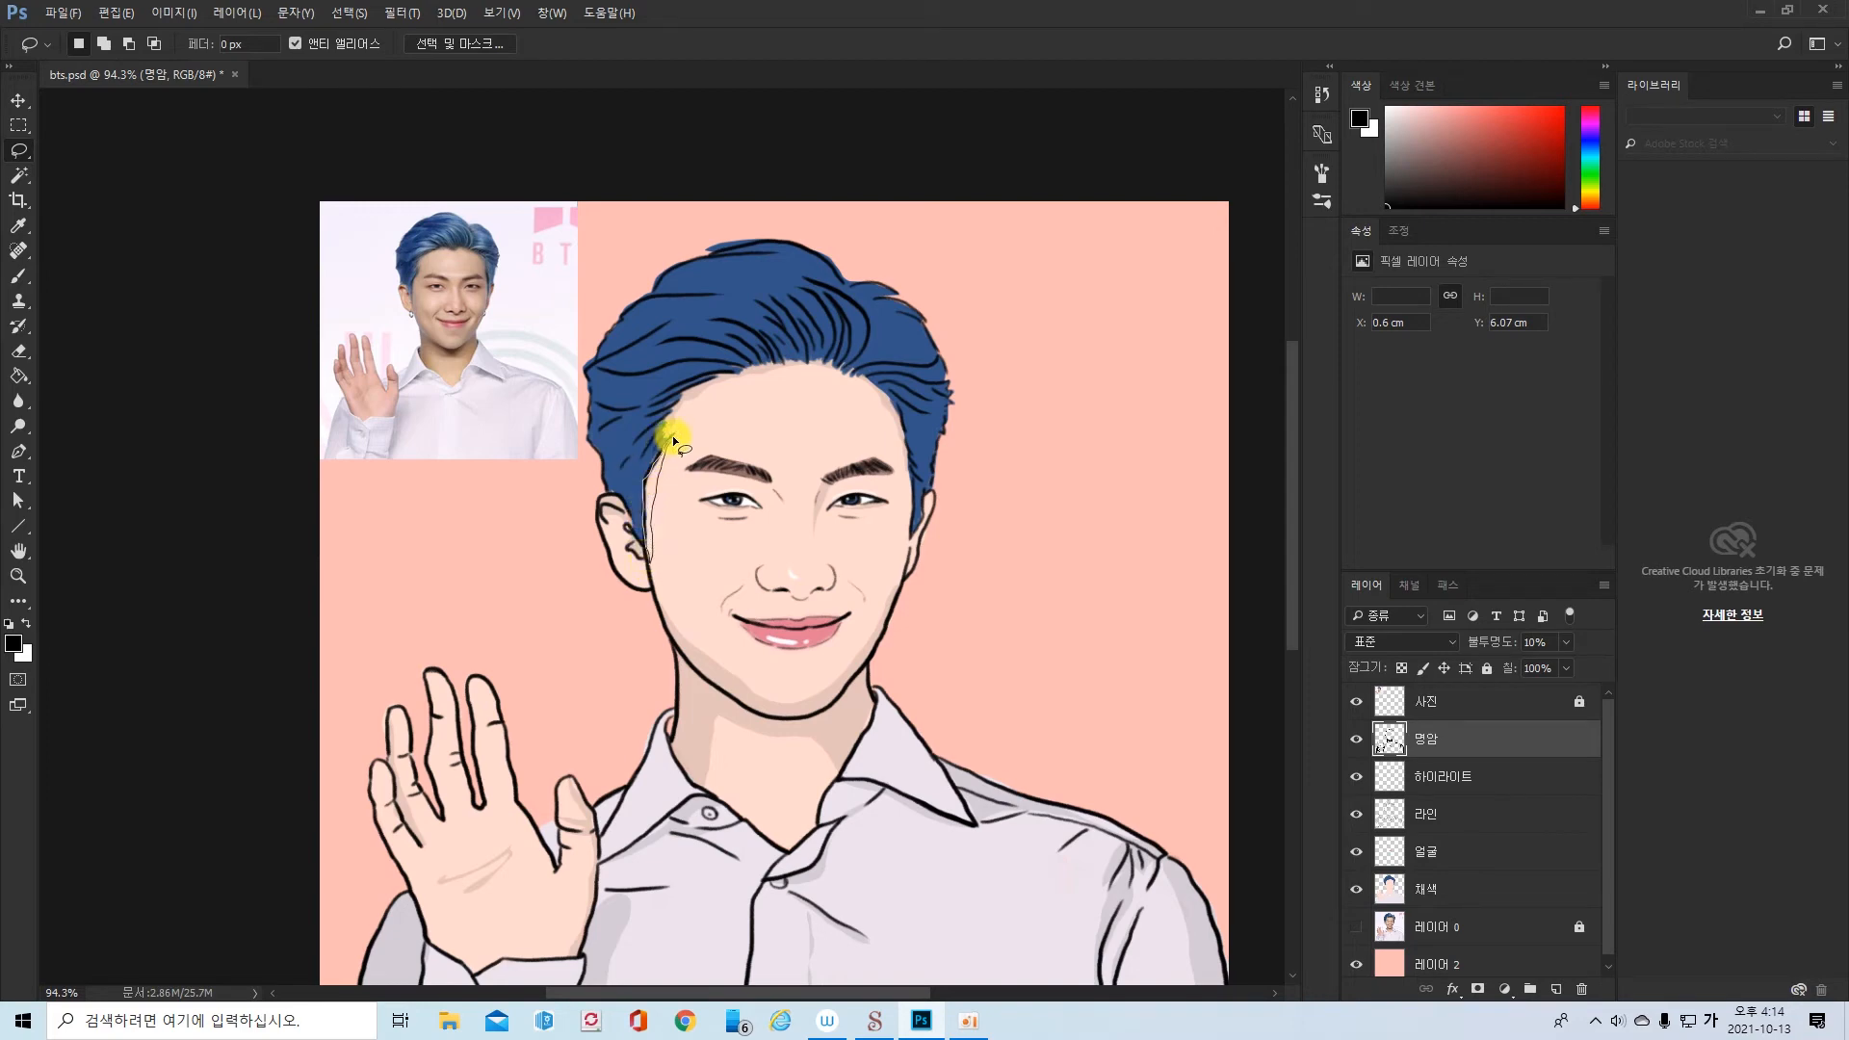
left_click_drag(673, 436, 664, 426)
key("alt+Delete")
key("ctrl+d")
- Shade the hair by lassoing strips along the hair strands from the temple to the crown and filling them with black
left_click_drag(667, 400, 595, 404)
left_click_drag(665, 406, 667, 402)
key("ctrl+d")
left_click_drag(741, 366, 608, 379)
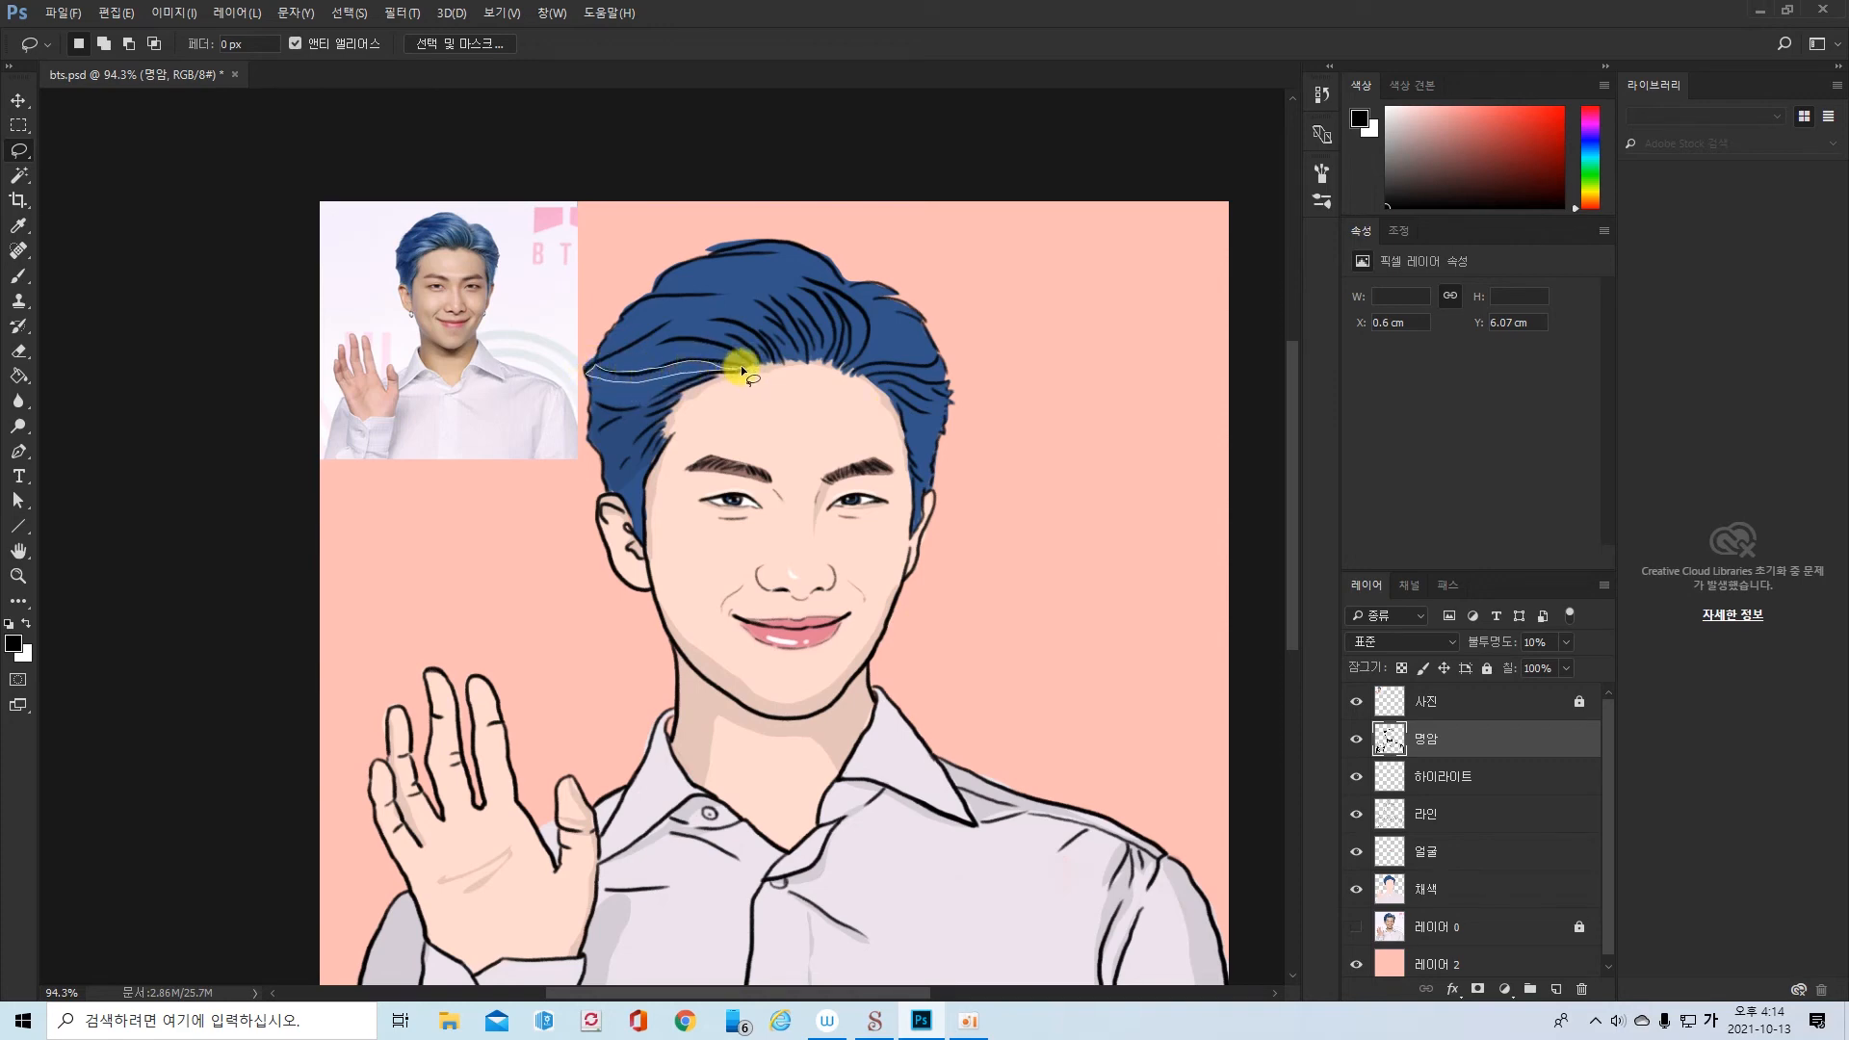
left_click_drag(742, 366, 737, 364)
mouse_move(844, 326)
left_mouse_down()
mouse_move(784, 359)
mouse_move(916, 369)
mouse_move(910, 430)
mouse_move(869, 379)
left_mouse_up()
key("alt+Delete")
key("ctrl+d")
key("alt+Delete")
key("ctrl+d")
left_click_drag(651, 292, 653, 285)
key("alt+Delete")
key("ctrl+d")
key("ctrl+0")
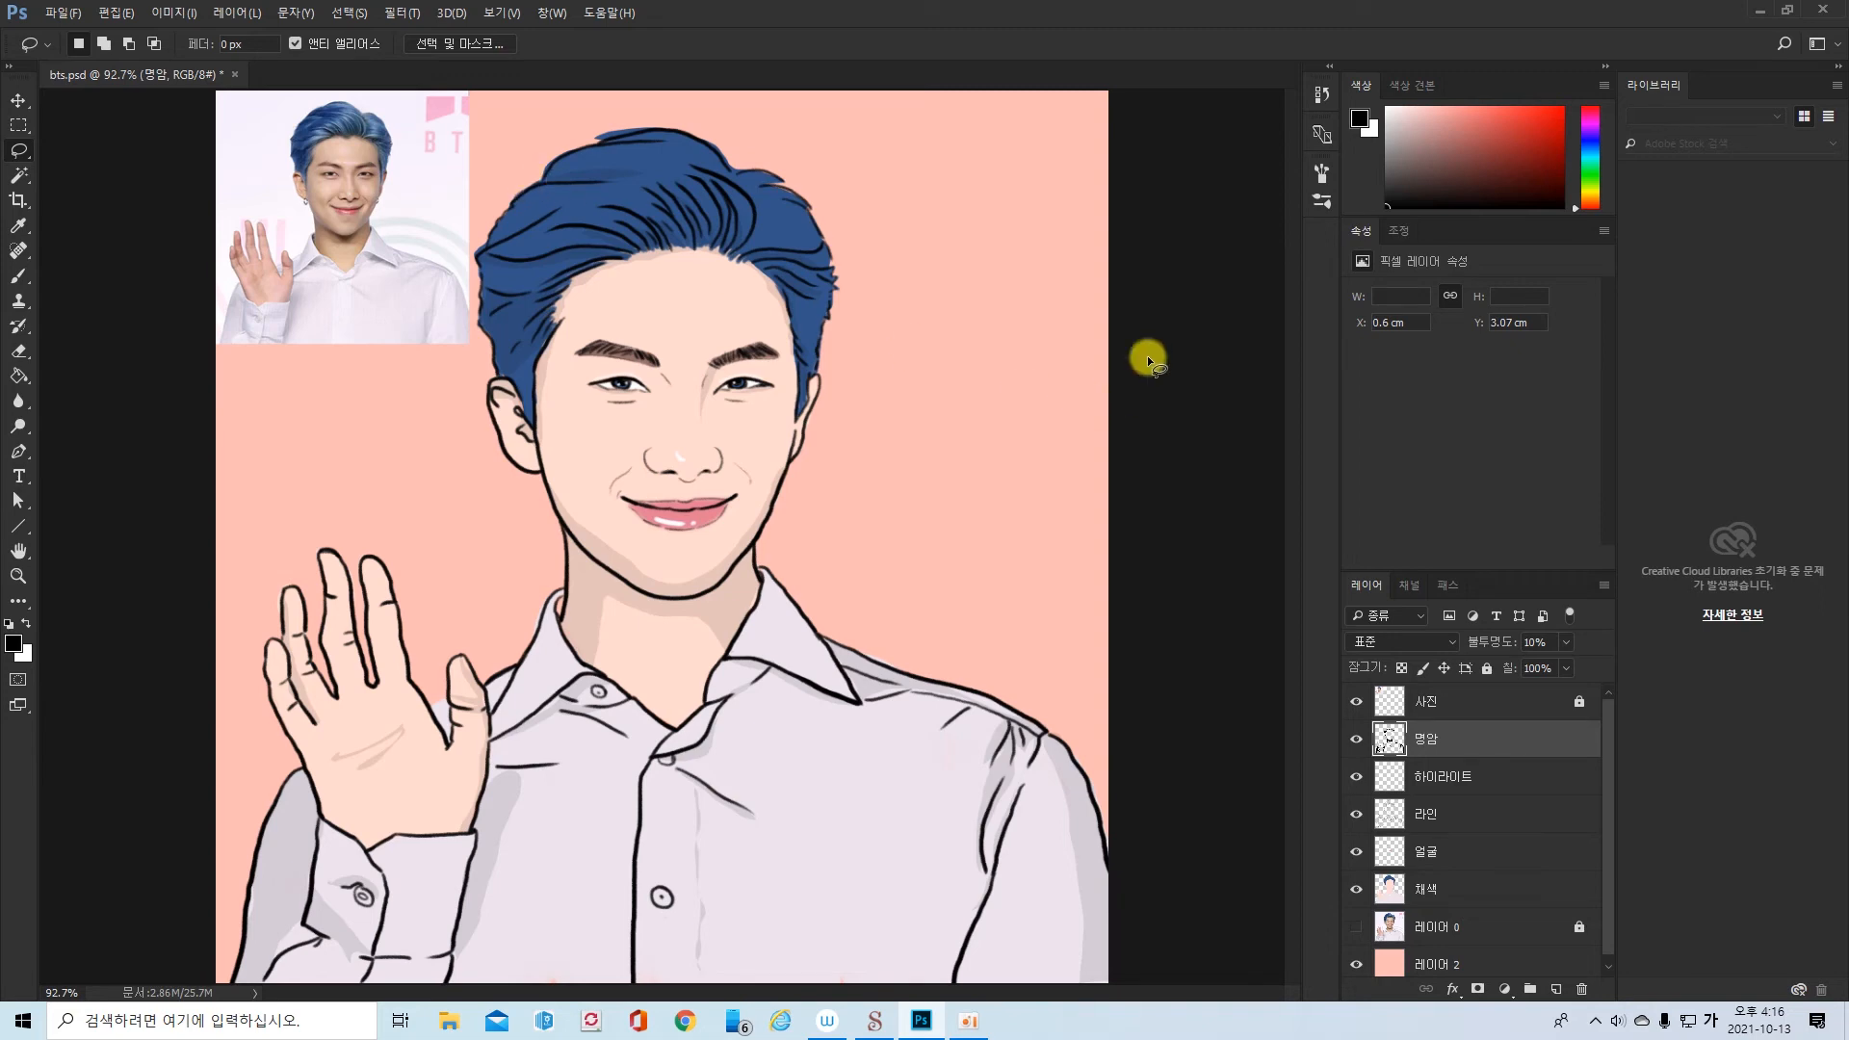
- Check the contents of the 채색 layer by toggling its visibility, and duplicate that layer
left_click(1440, 896)
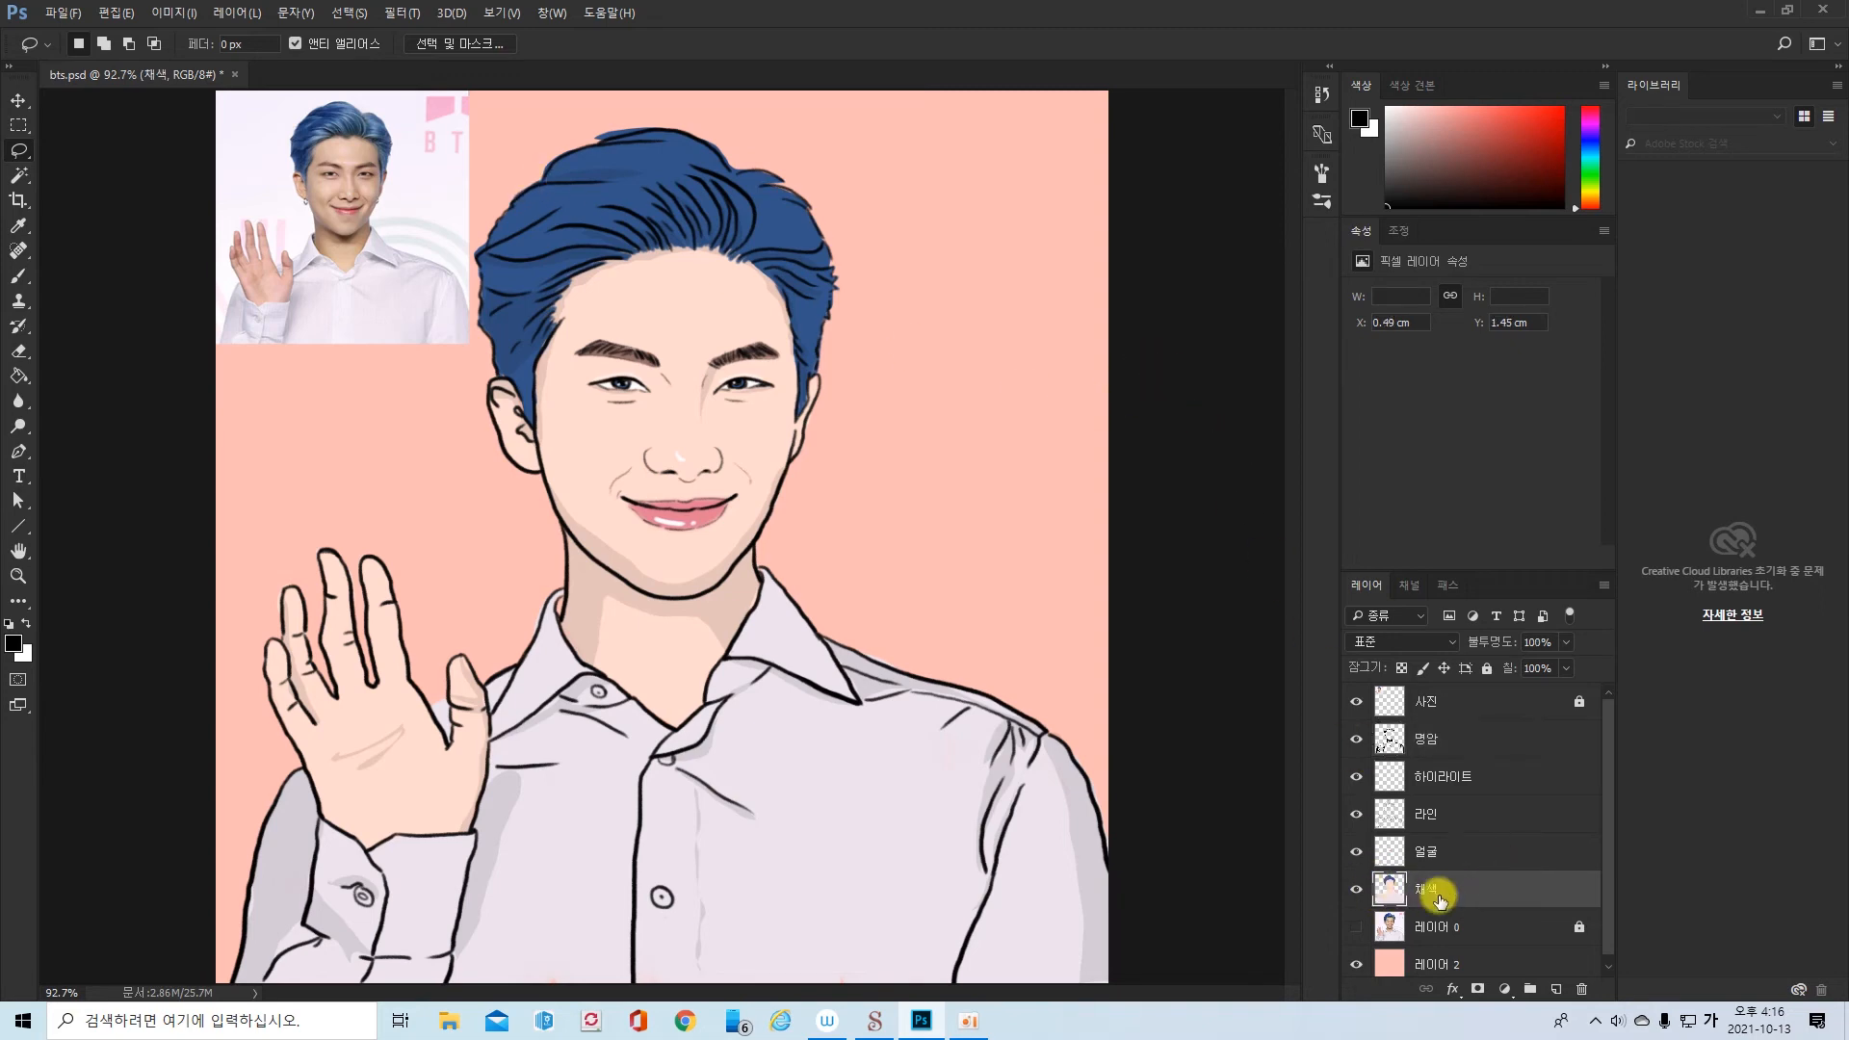
left_click(1357, 890)
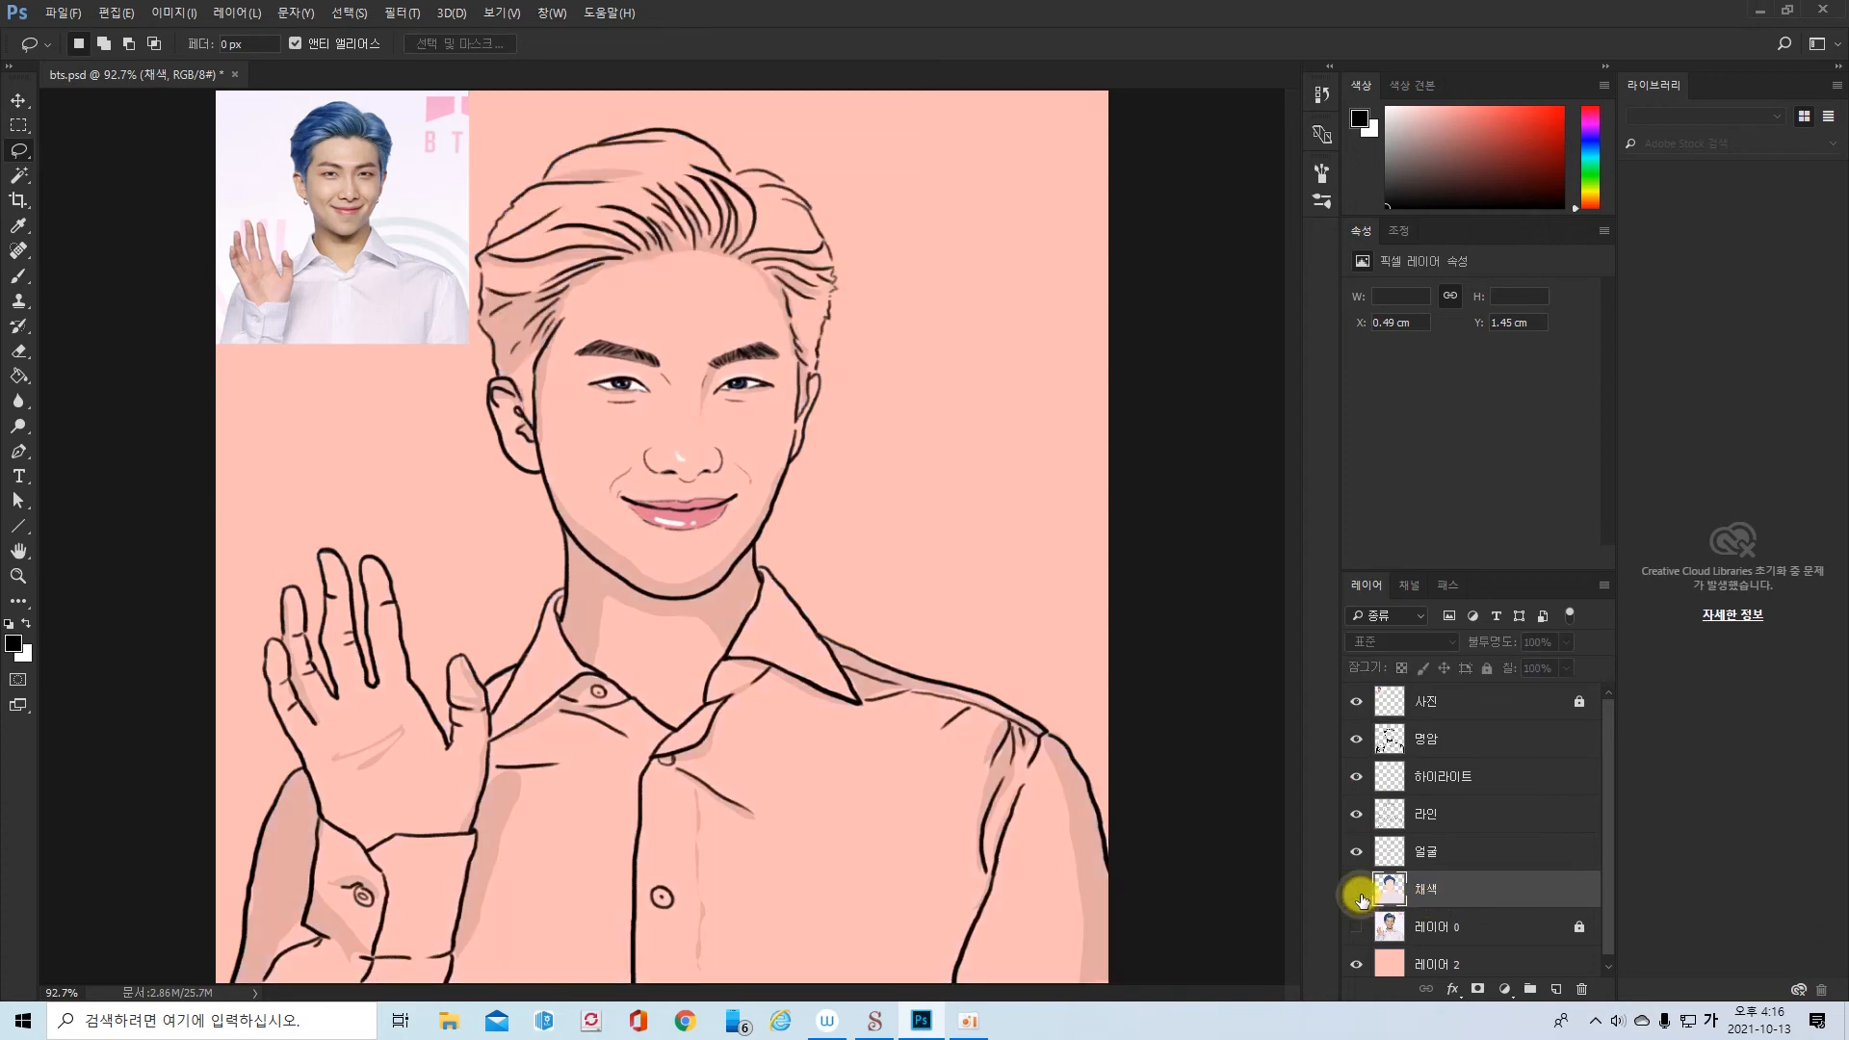
left_click(1358, 892)
left_click(1358, 892)
left_click(1358, 892)
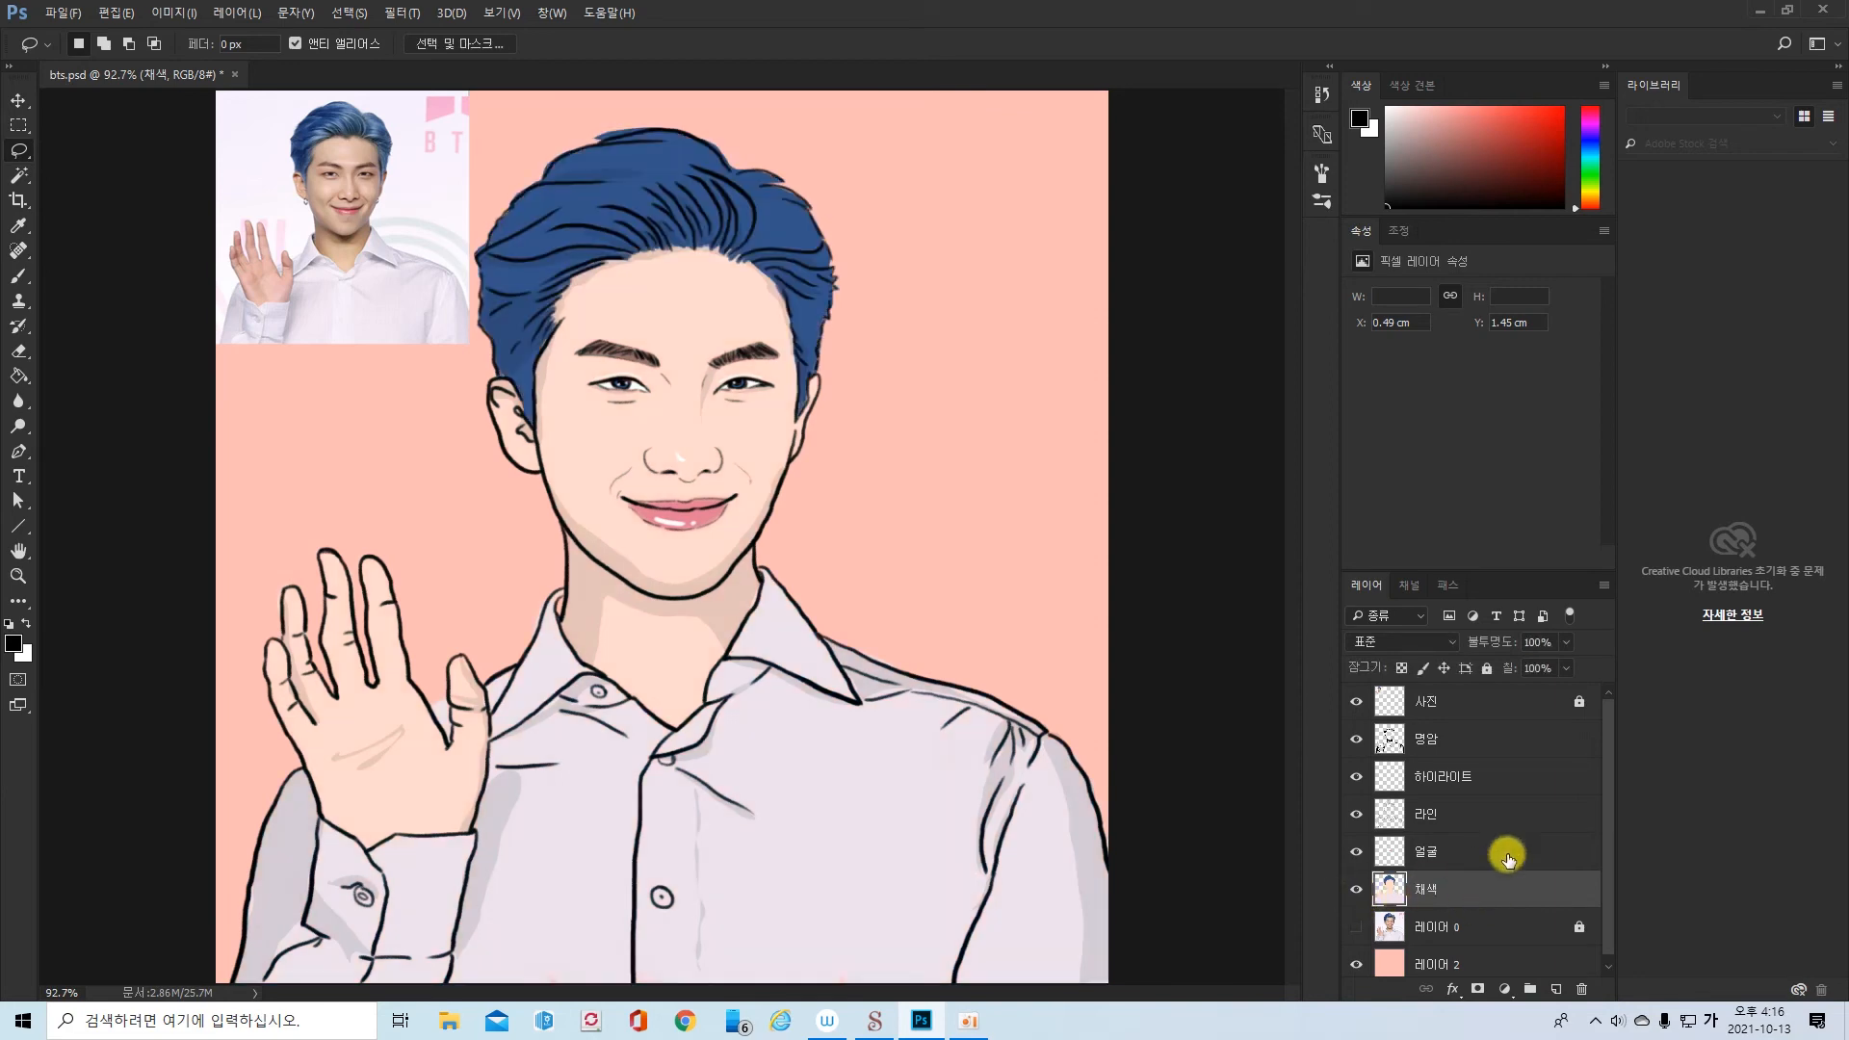
key("ctrl+j")
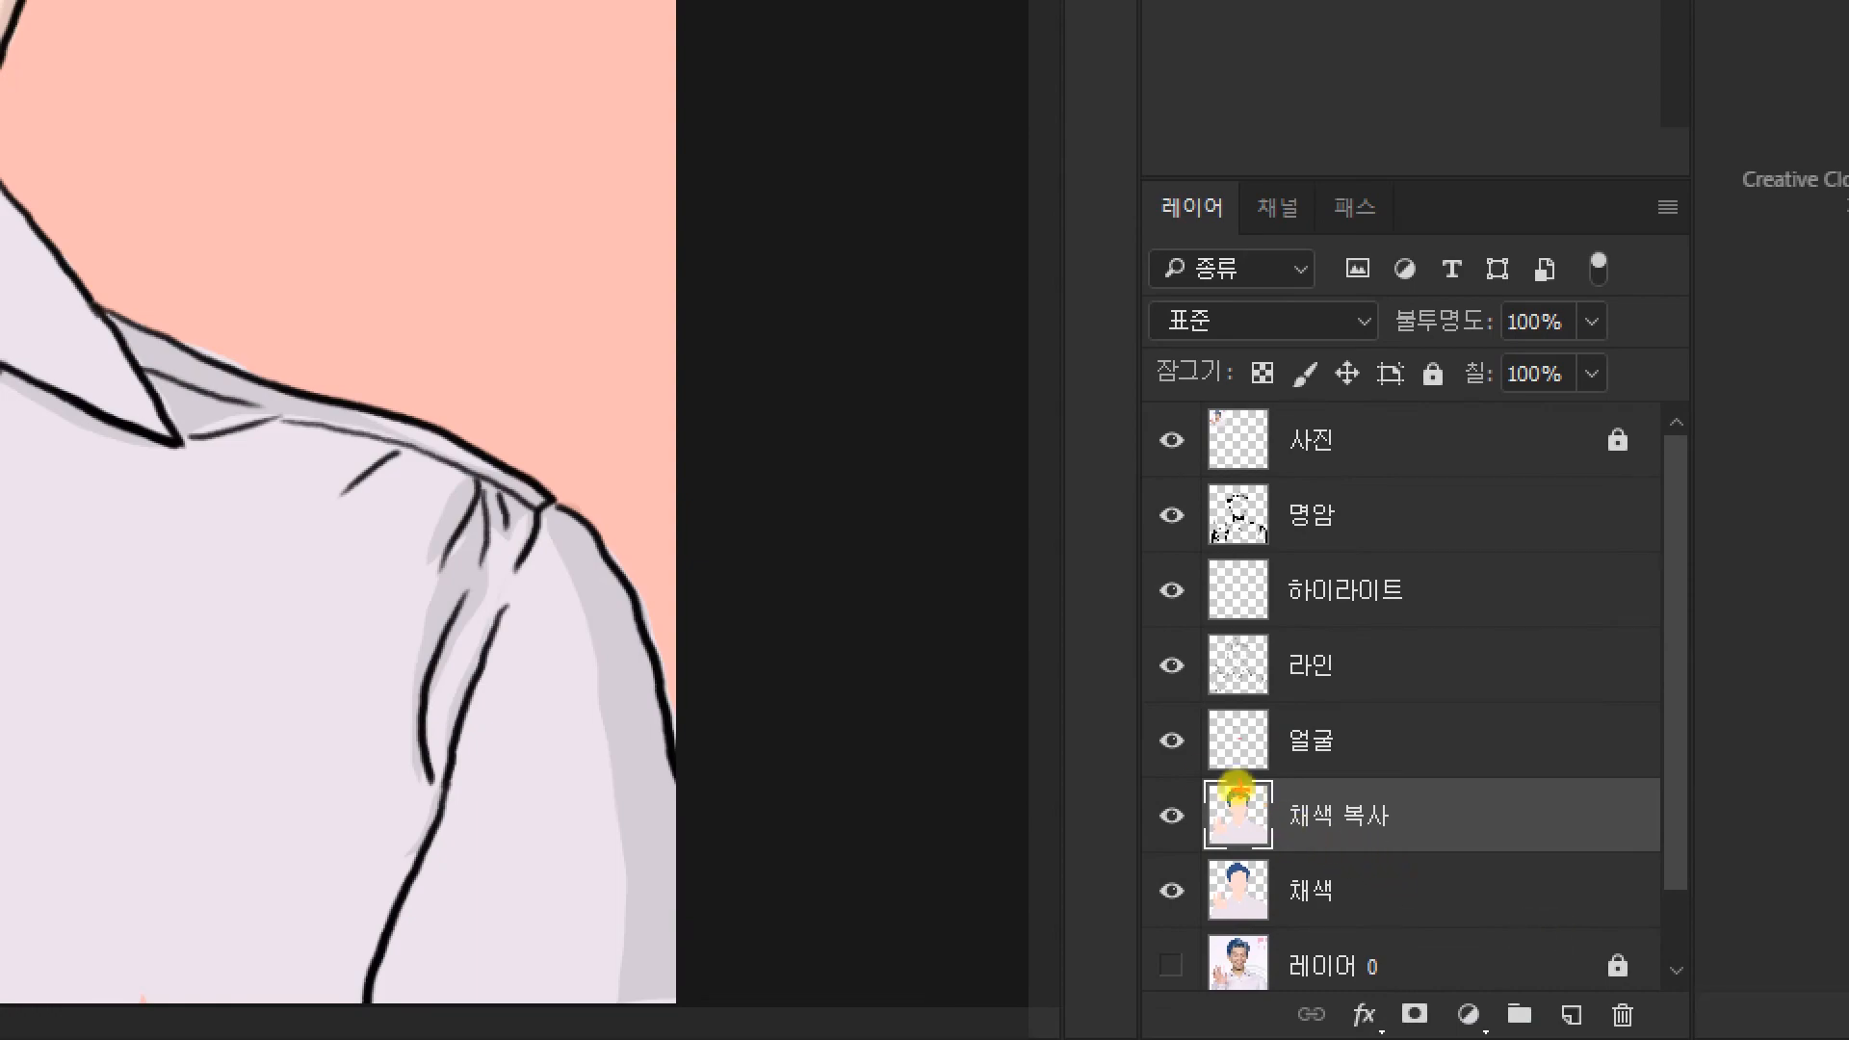
left_click_drag(1194, 771, 1410, 931)
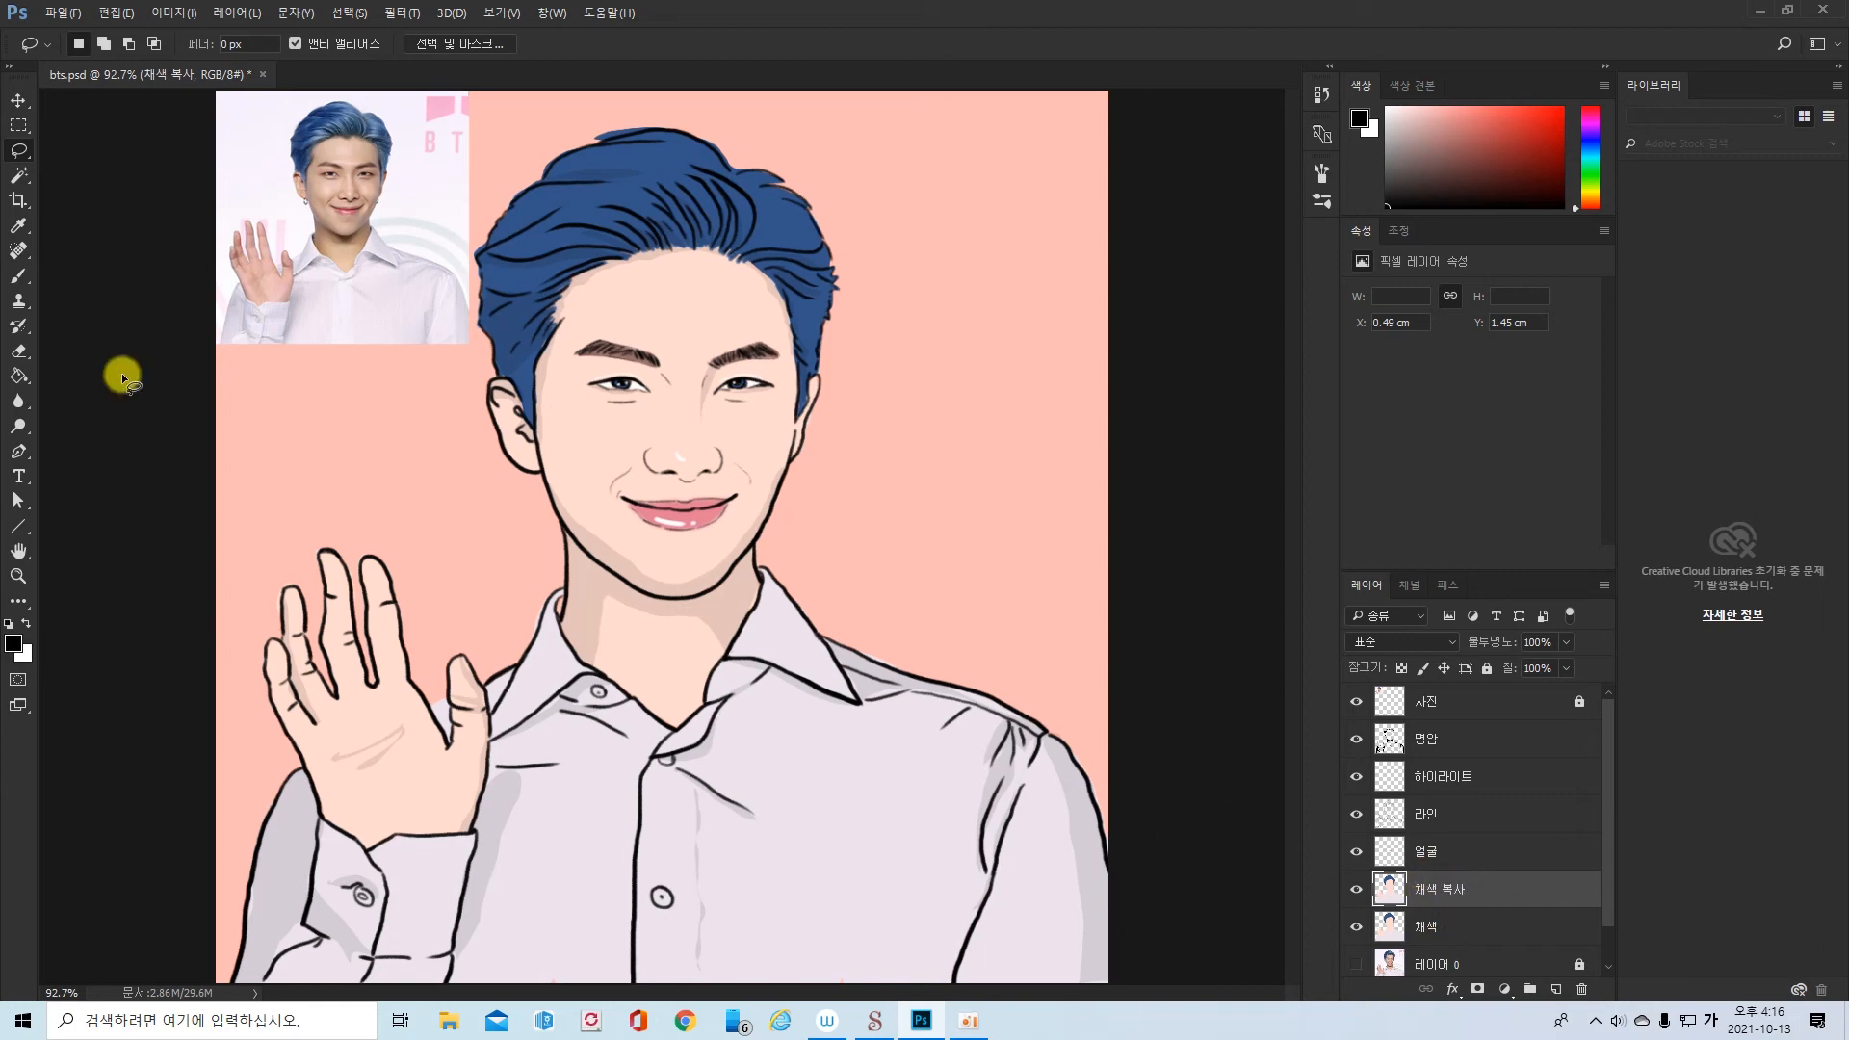
- Activate the Dodge tool and set its exposure to 50%
left_click(20, 430)
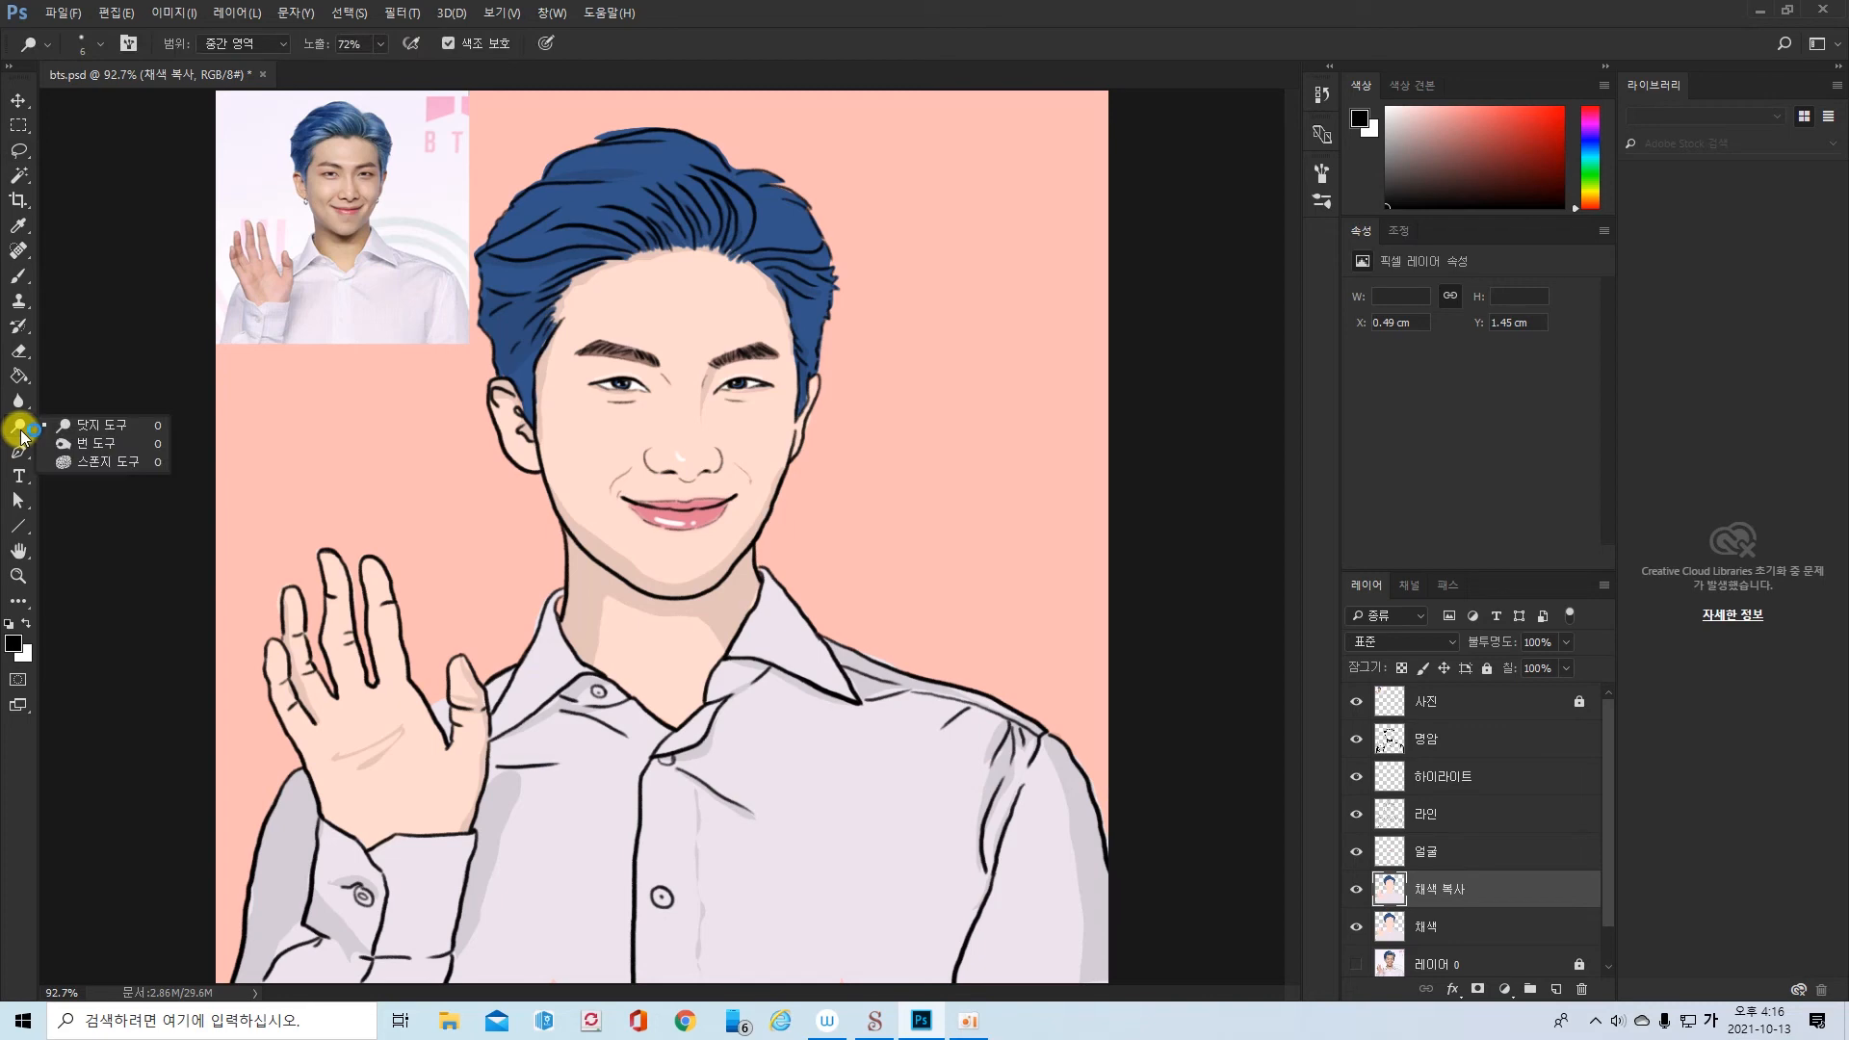
left_click(108, 427)
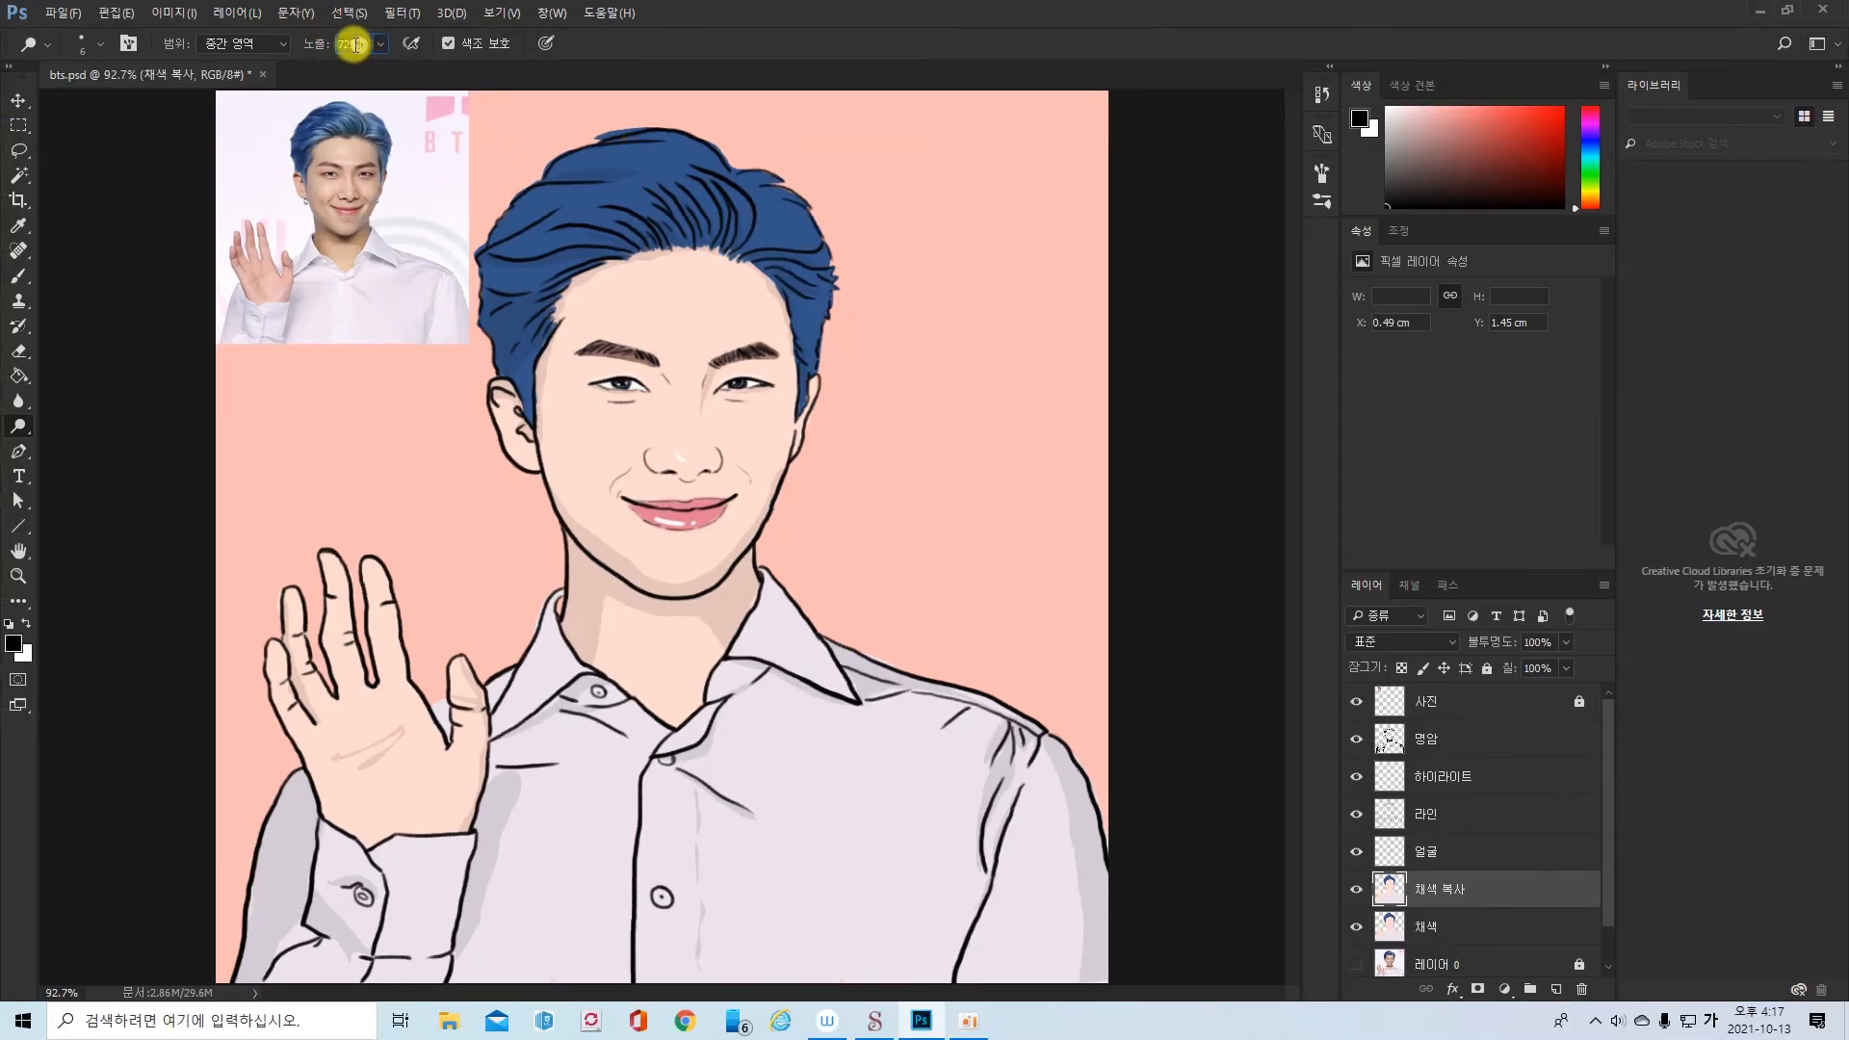
double_click(352, 44)
type("50")
key("Return")
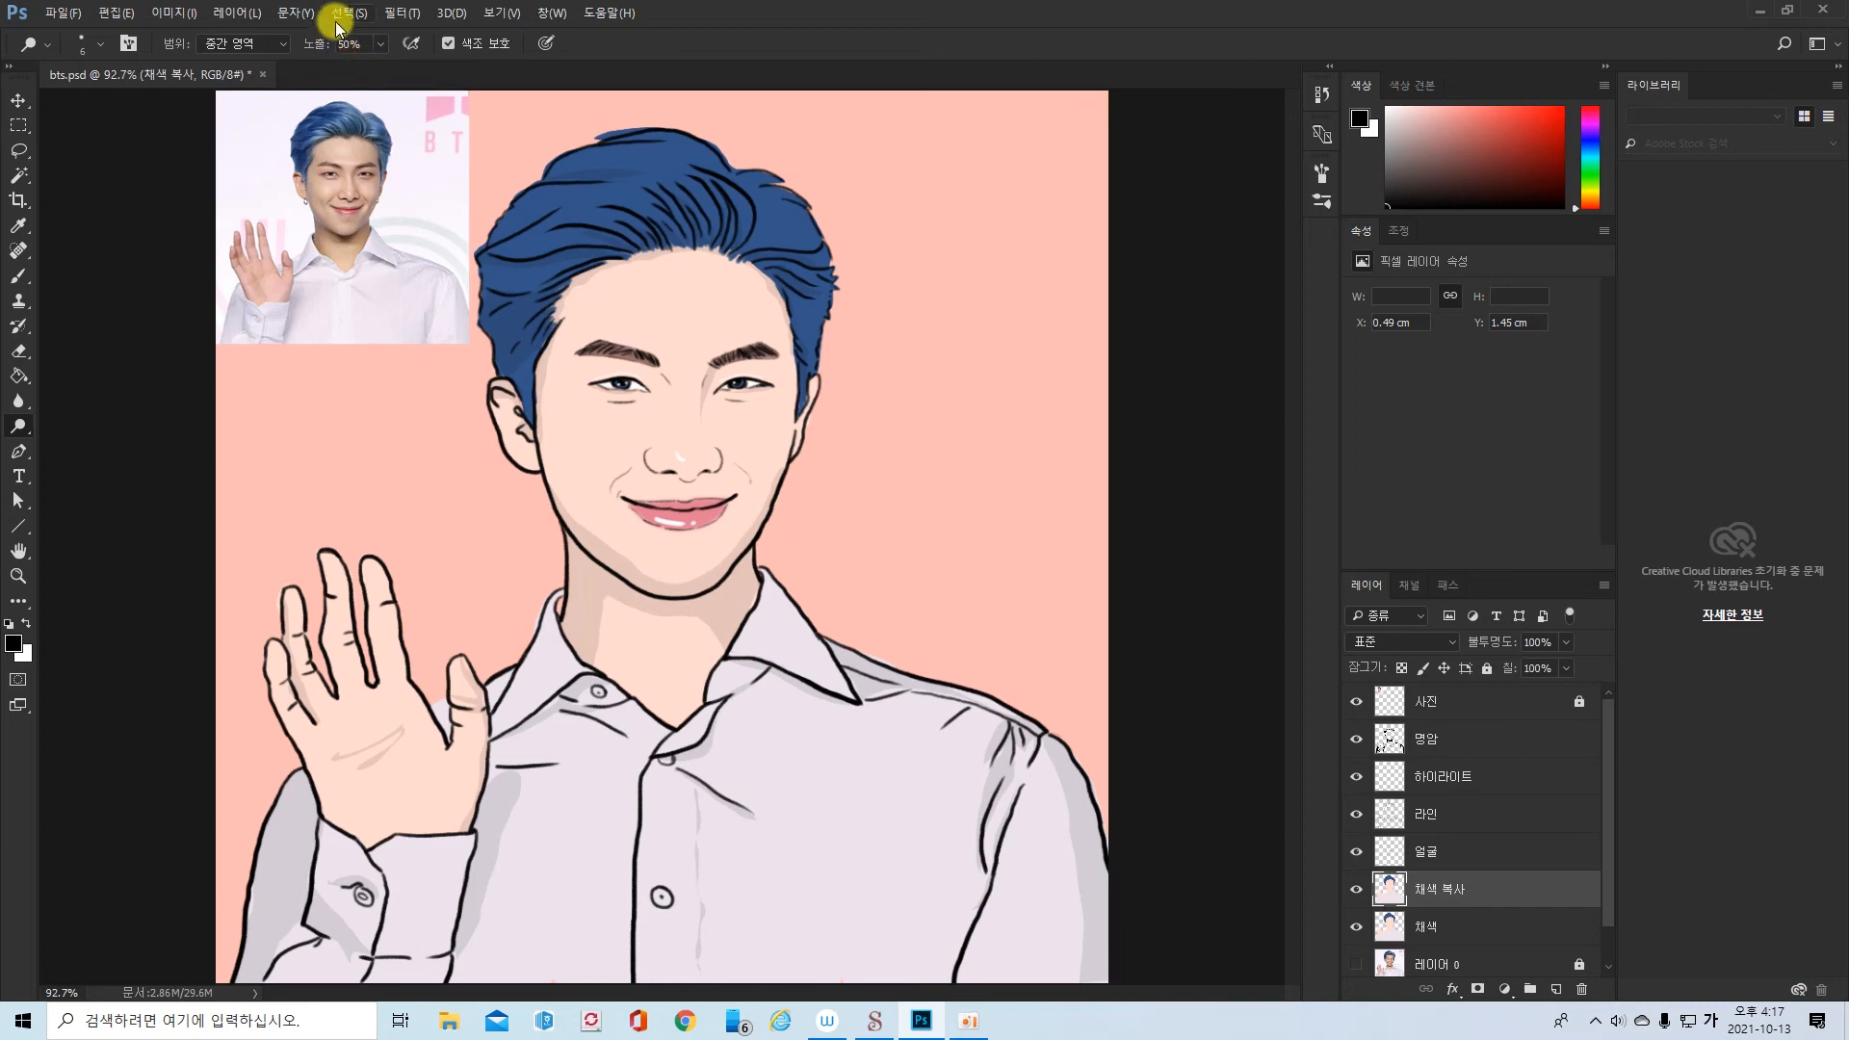
- Give the Dodge tool a soft round brush with 0% hardness and enlarge it to 40 px
left_click(100, 44)
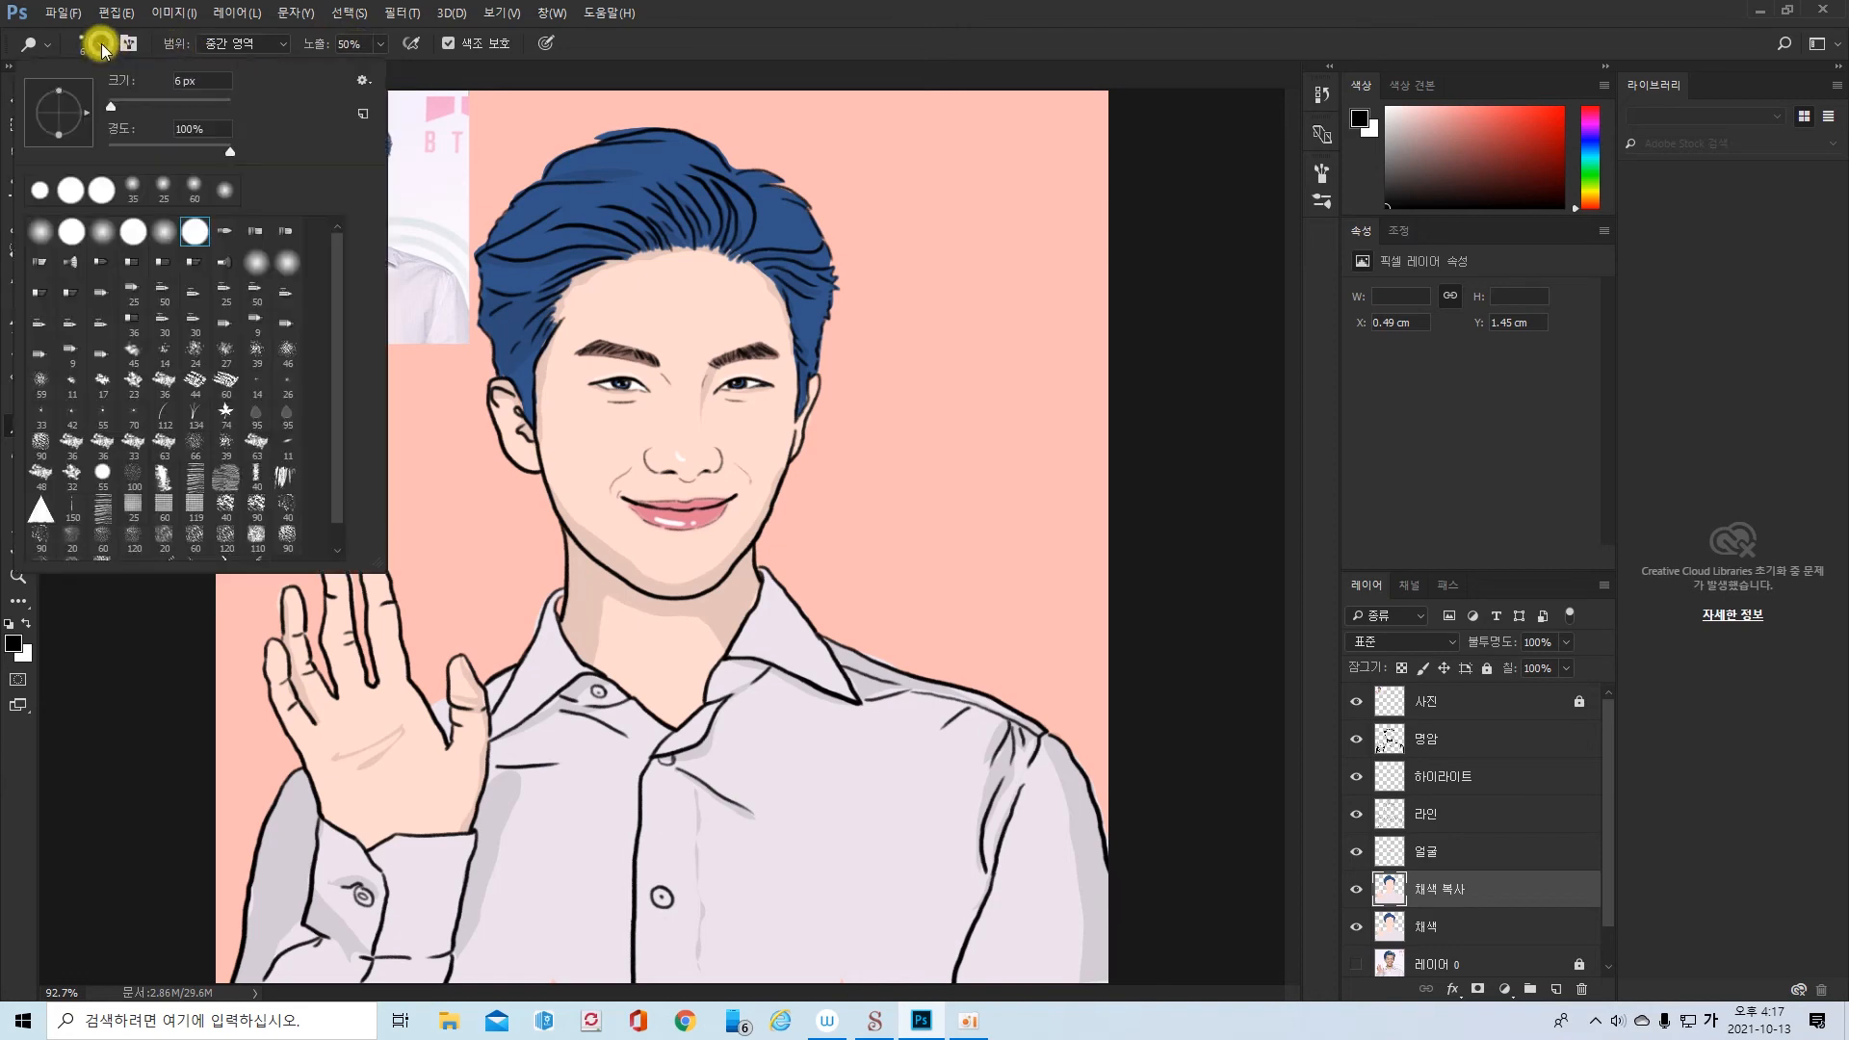
left_click(165, 235)
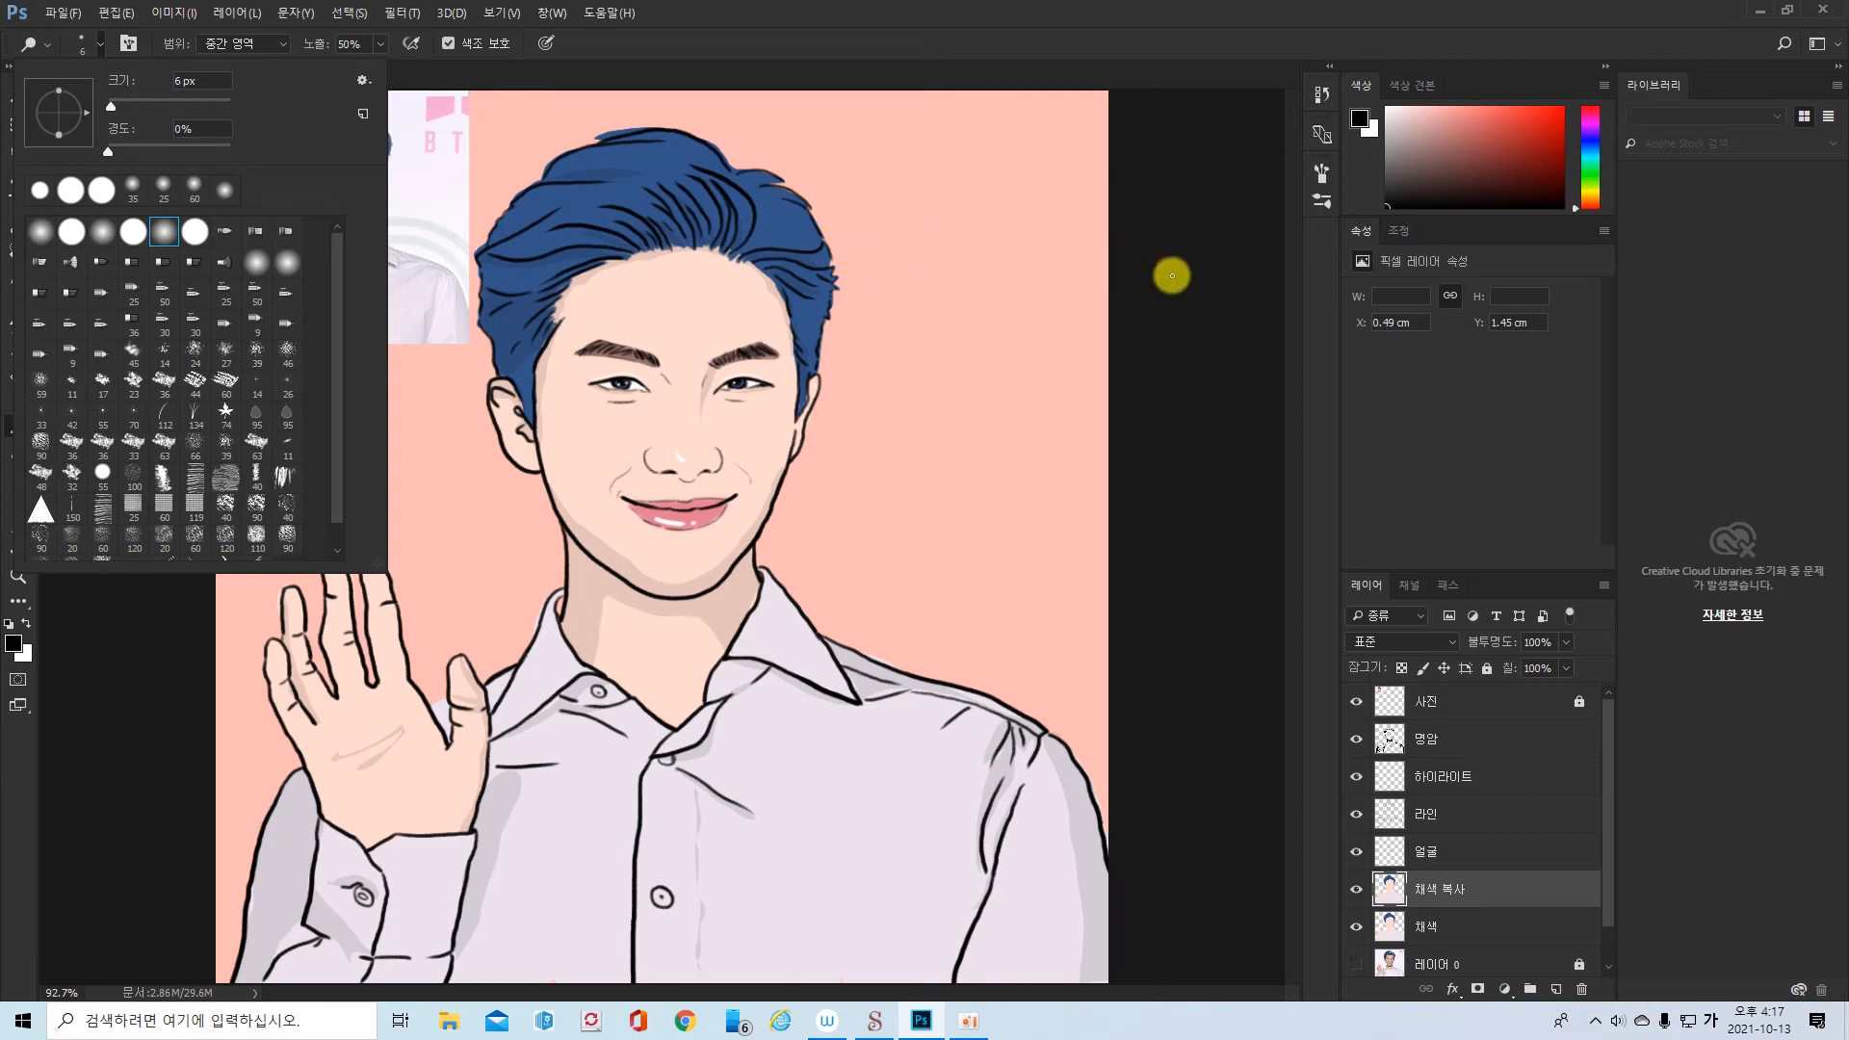
left_click(1173, 277)
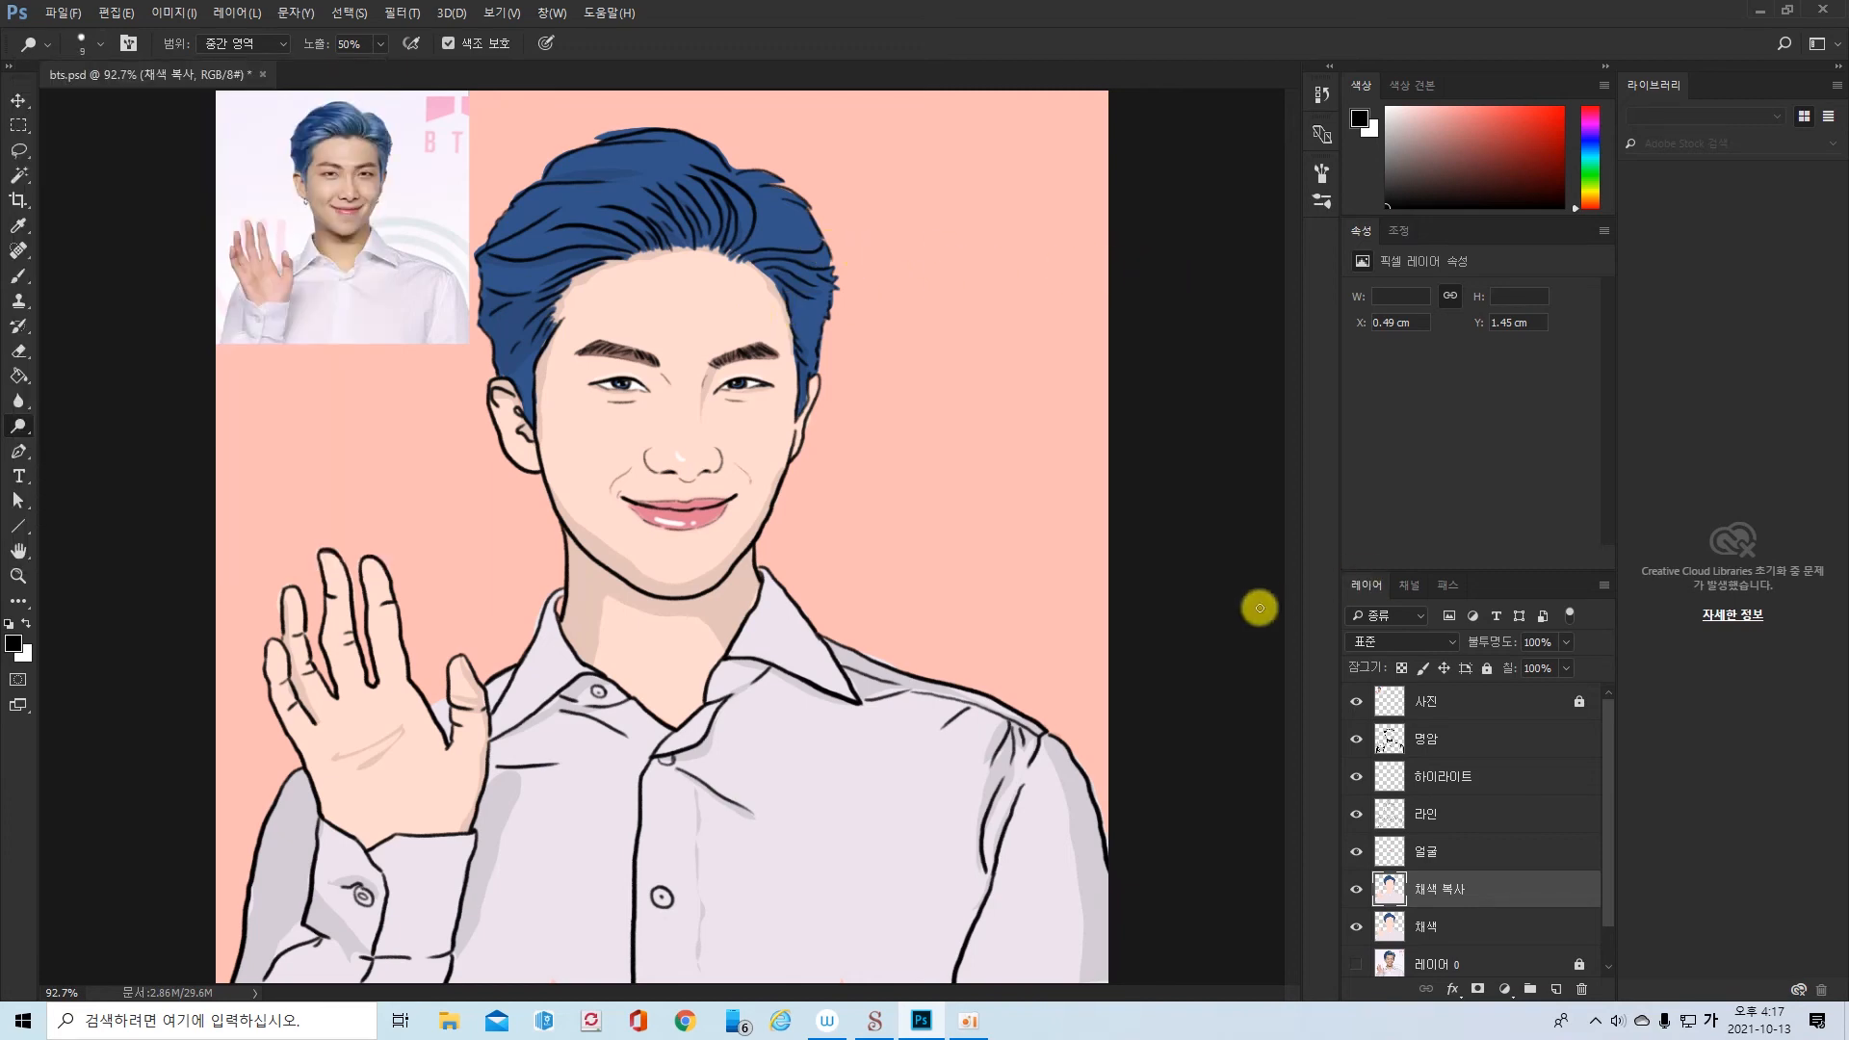
key("]")
key("]")
key("]")
key("]")
key("]")
key("]")
key("]")
key("]")
key("]")
key("]")
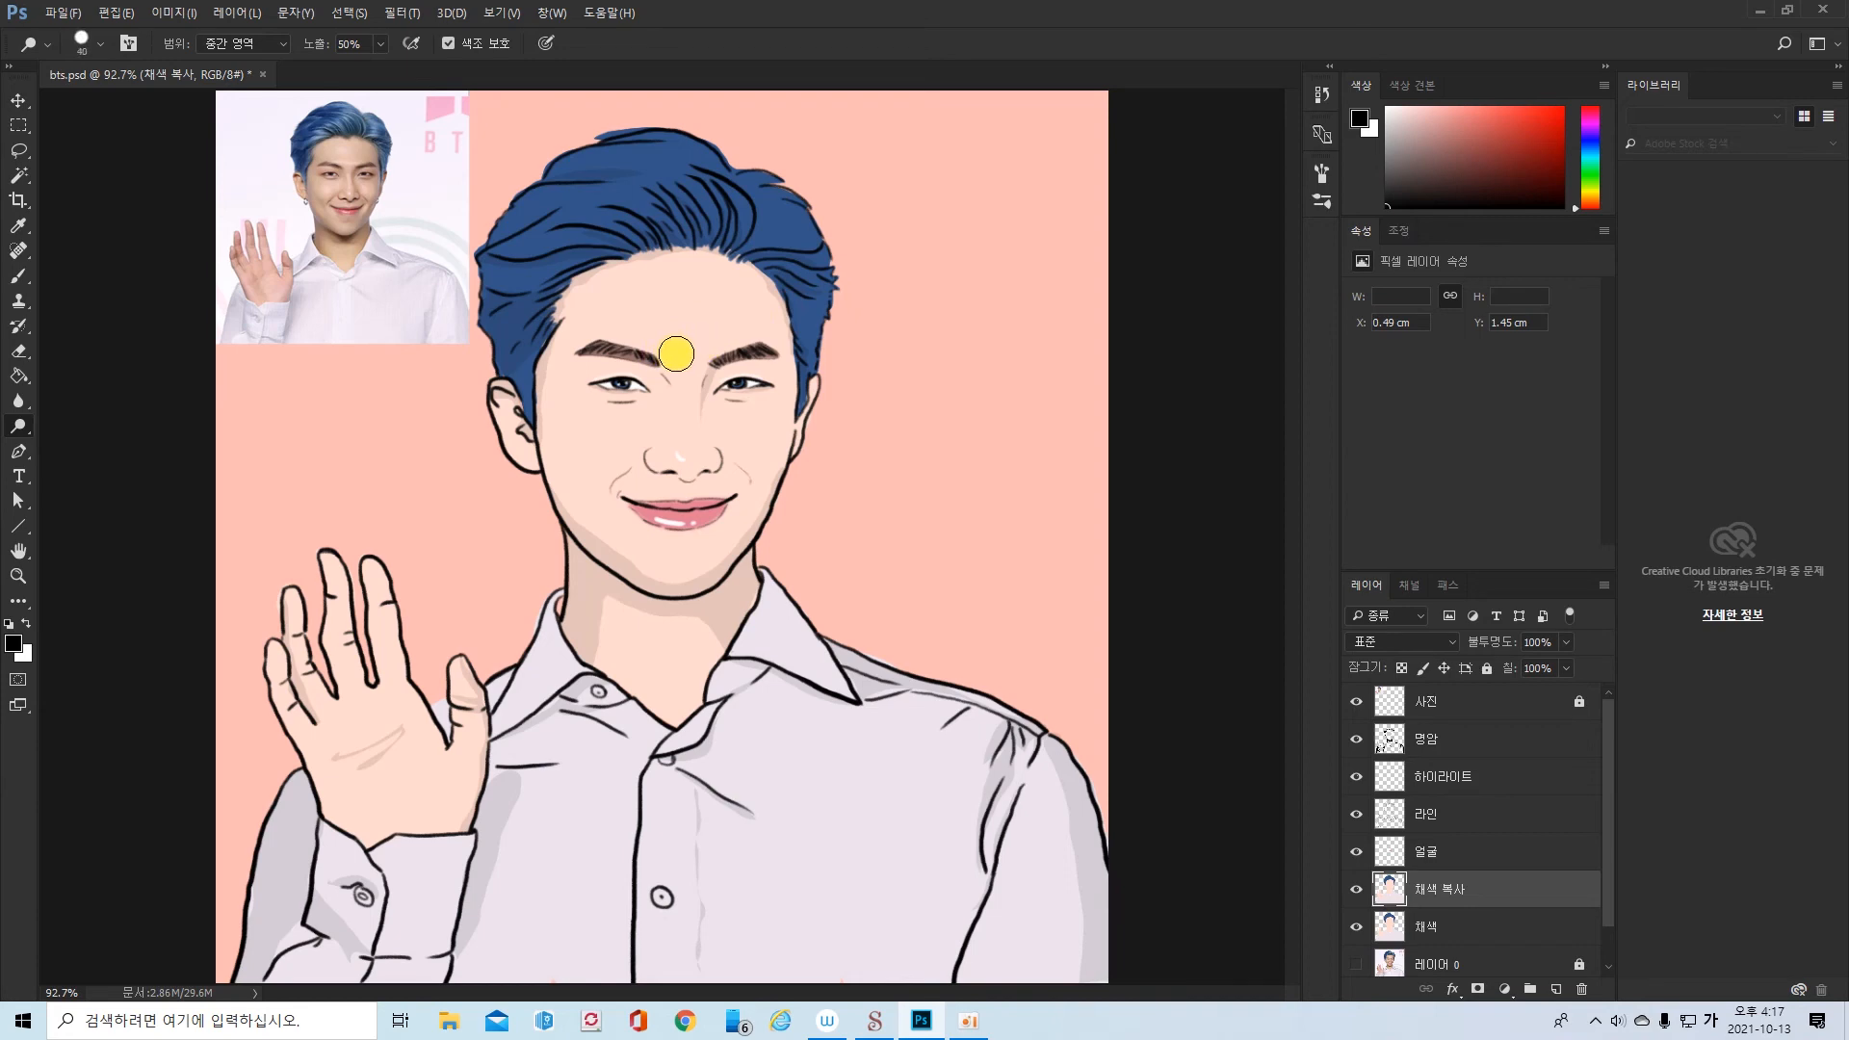
- Set the Dodge tool's exposure to 15% and its brush size to 15 px
left_click(356, 45)
type("20")
key("ctrl+alt")
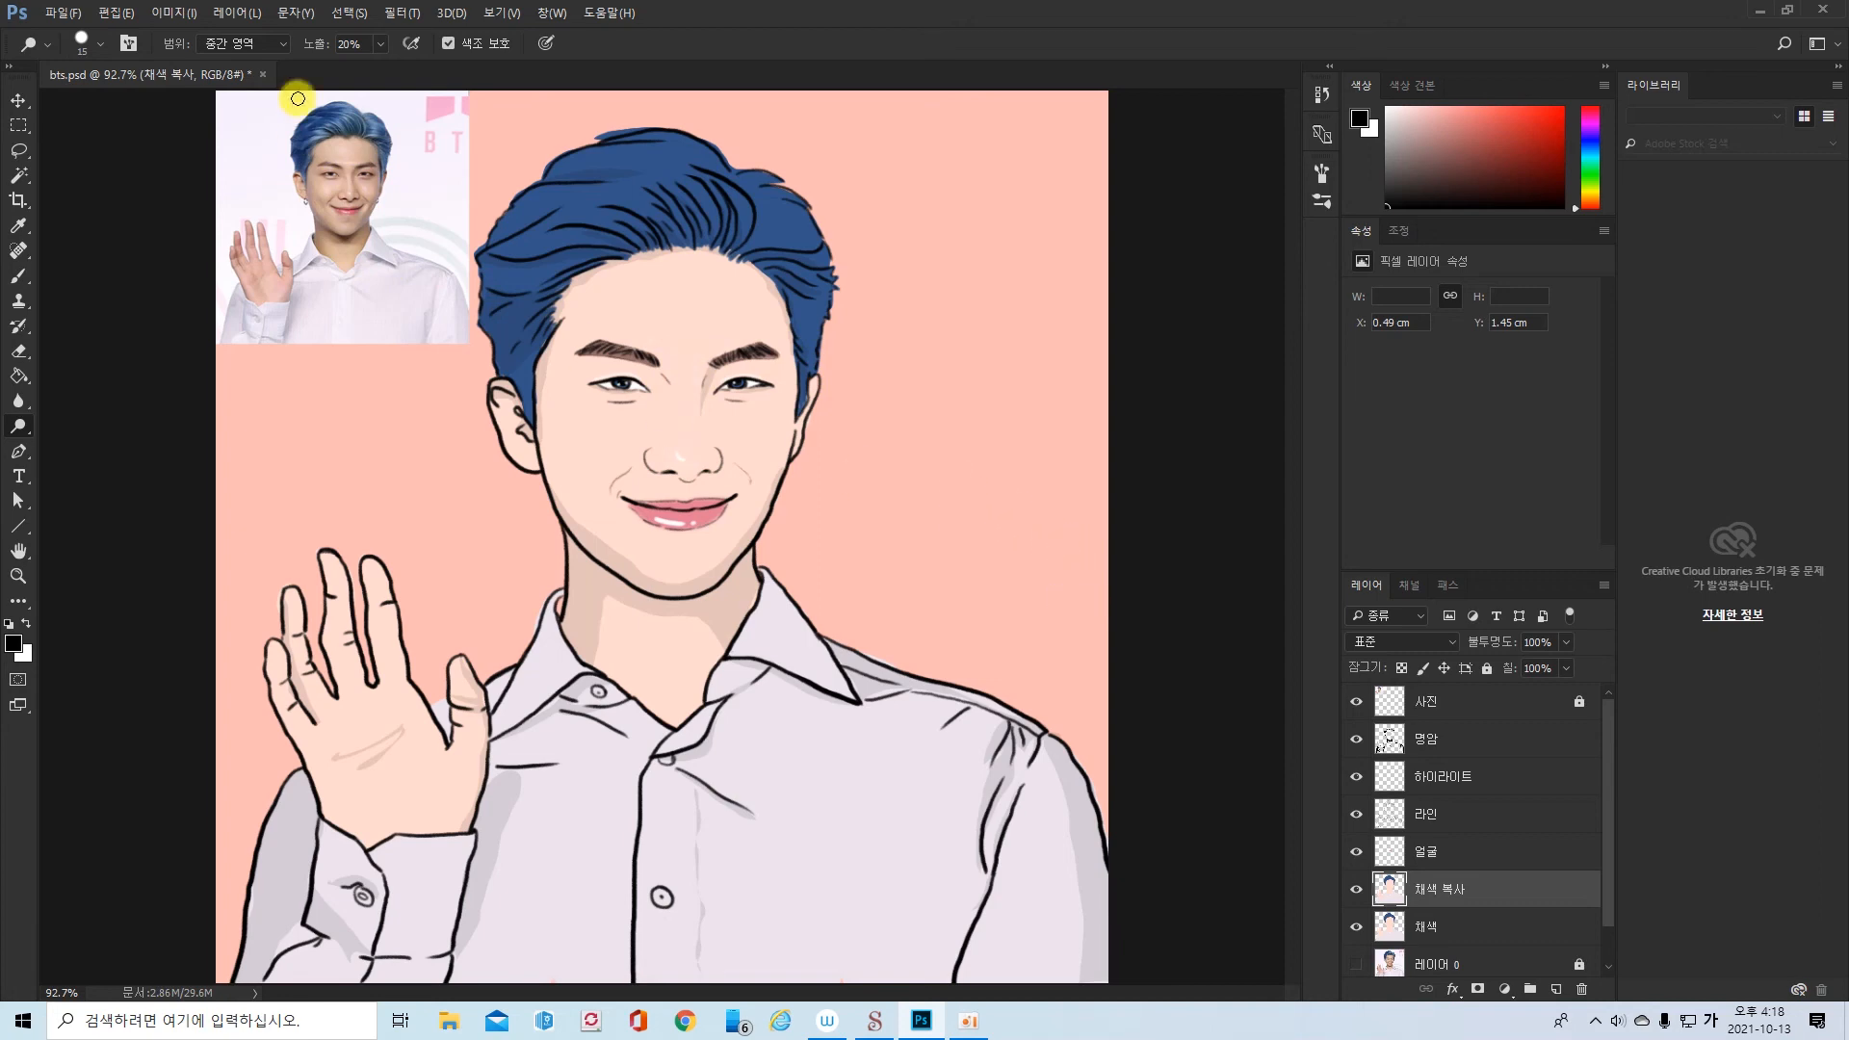
left_click(330, 45)
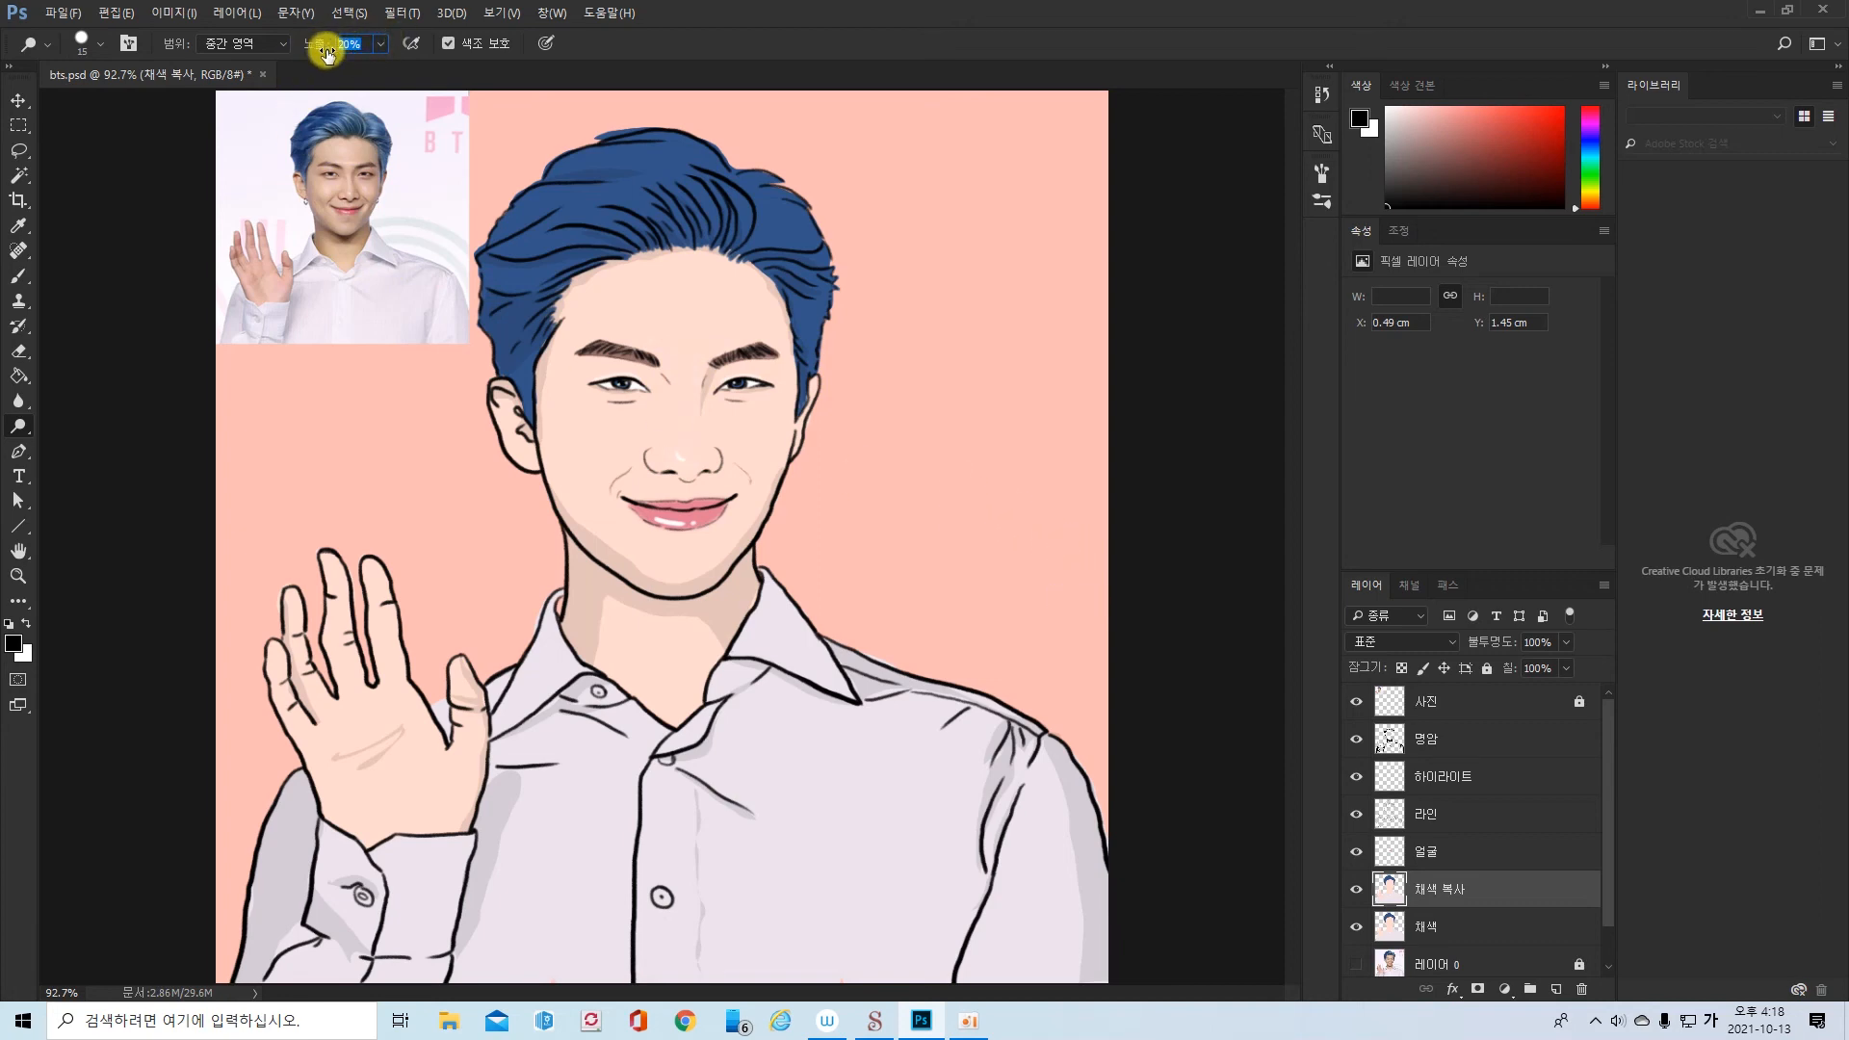
type("15")
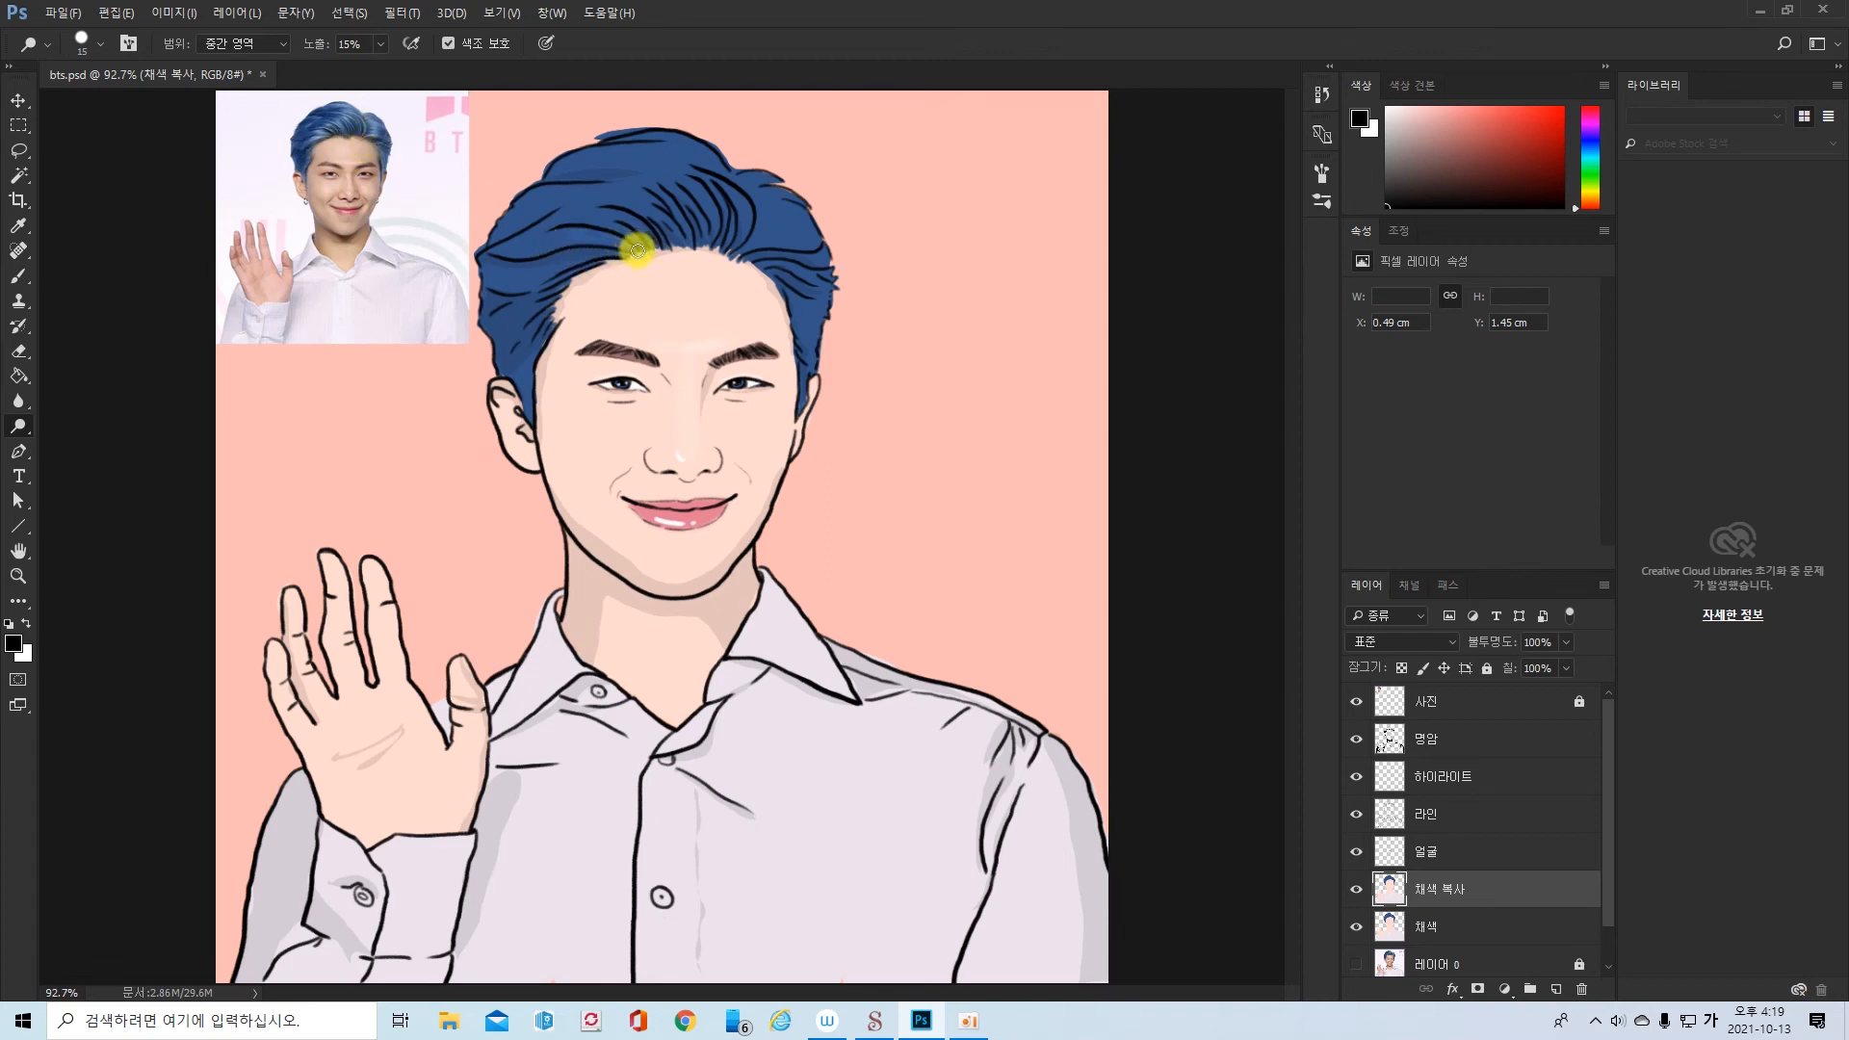
- Lighten the hair along its strands with Dodge strokes, shrinking the brush to 7 px and letting pen pressure control its size
mouse_move(576, 235)
left_mouse_down()
mouse_move(629, 255)
mouse_move(520, 271)
mouse_move(625, 256)
mouse_move(531, 282)
mouse_move(608, 254)
mouse_move(572, 257)
mouse_move(559, 281)
mouse_move(605, 271)
left_mouse_up()
mouse_move(697, 199)
left_mouse_down()
mouse_move(738, 234)
mouse_move(693, 244)
mouse_move(680, 219)
mouse_move(689, 250)
mouse_move(663, 195)
mouse_move(681, 250)
mouse_move(642, 193)
mouse_move(687, 239)
mouse_move(658, 211)
mouse_move(529, 206)
mouse_move(839, 255)
mouse_move(735, 254)
mouse_move(798, 242)
mouse_move(748, 231)
mouse_move(792, 234)
mouse_move(749, 200)
mouse_move(791, 210)
mouse_move(745, 189)
mouse_move(793, 200)
mouse_move(737, 179)
mouse_move(733, 197)
mouse_move(708, 139)
mouse_move(720, 170)
mouse_move(675, 138)
mouse_move(663, 152)
mouse_move(715, 164)
mouse_move(617, 145)
mouse_move(718, 153)
mouse_move(634, 135)
mouse_move(724, 153)
mouse_move(688, 139)
mouse_move(572, 154)
mouse_move(688, 156)
mouse_move(553, 168)
mouse_move(712, 157)
mouse_move(596, 185)
mouse_move(702, 157)
mouse_move(559, 224)
mouse_move(544, 281)
mouse_move(610, 235)
mouse_move(494, 238)
mouse_move(529, 197)
mouse_move(512, 206)
mouse_move(563, 200)
mouse_move(529, 331)
mouse_move(557, 333)
mouse_move(531, 337)
mouse_move(524, 380)
mouse_move(537, 335)
mouse_move(508, 334)
mouse_move(829, 305)
mouse_move(789, 309)
mouse_move(814, 309)
mouse_move(798, 403)
mouse_move(771, 287)
mouse_move(782, 216)
mouse_move(756, 236)
mouse_move(795, 238)
mouse_move(734, 204)
mouse_move(759, 233)
mouse_move(800, 226)
mouse_move(756, 244)
mouse_move(698, 217)
mouse_move(708, 249)
mouse_move(788, 239)
left_mouse_up()
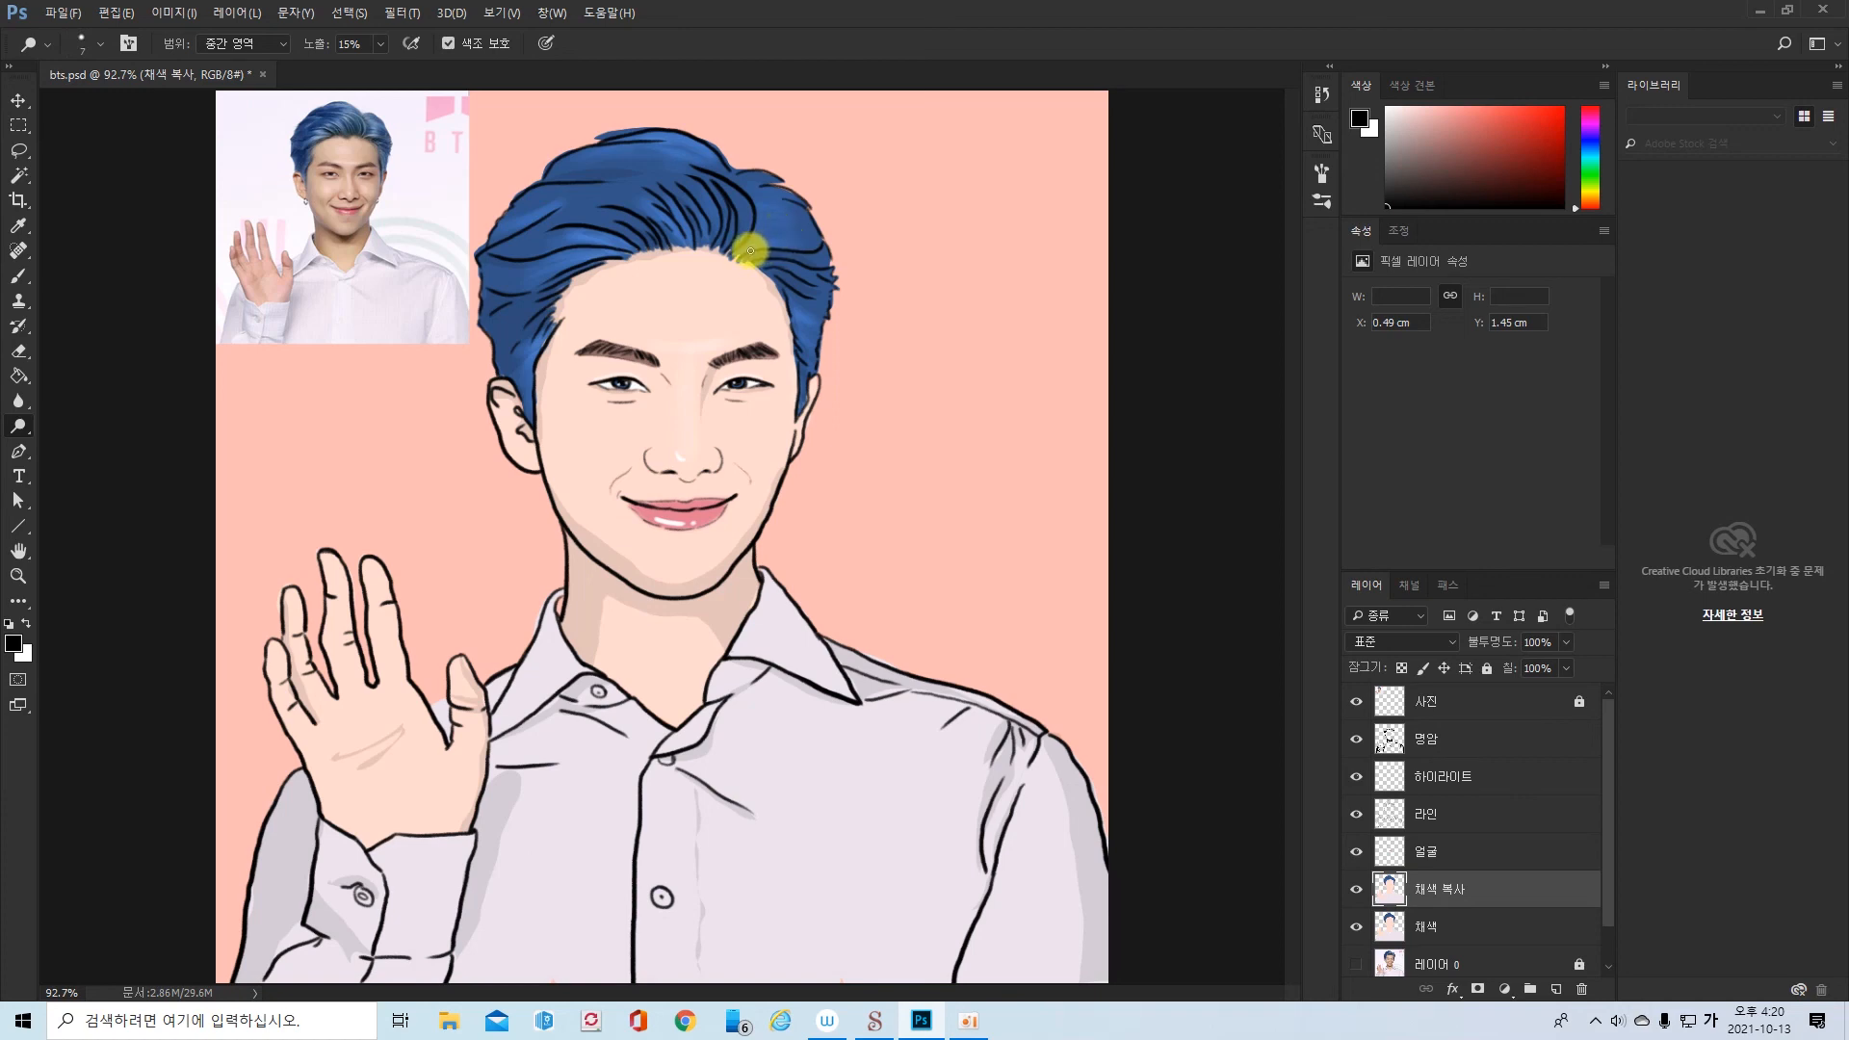
mouse_move(755, 232)
left_mouse_down()
mouse_move(806, 225)
mouse_move(755, 224)
mouse_move(799, 227)
mouse_move(751, 214)
mouse_move(787, 213)
mouse_move(754, 195)
mouse_move(810, 212)
mouse_move(801, 247)
mouse_move(765, 236)
left_mouse_up()
mouse_move(714, 222)
left_mouse_down()
mouse_move(714, 243)
mouse_move(697, 195)
left_mouse_up()
left_click(545, 45)
mouse_move(720, 246)
left_mouse_down()
mouse_move(809, 248)
mouse_move(804, 220)
mouse_move(726, 177)
mouse_move(755, 165)
mouse_move(741, 242)
left_mouse_up()
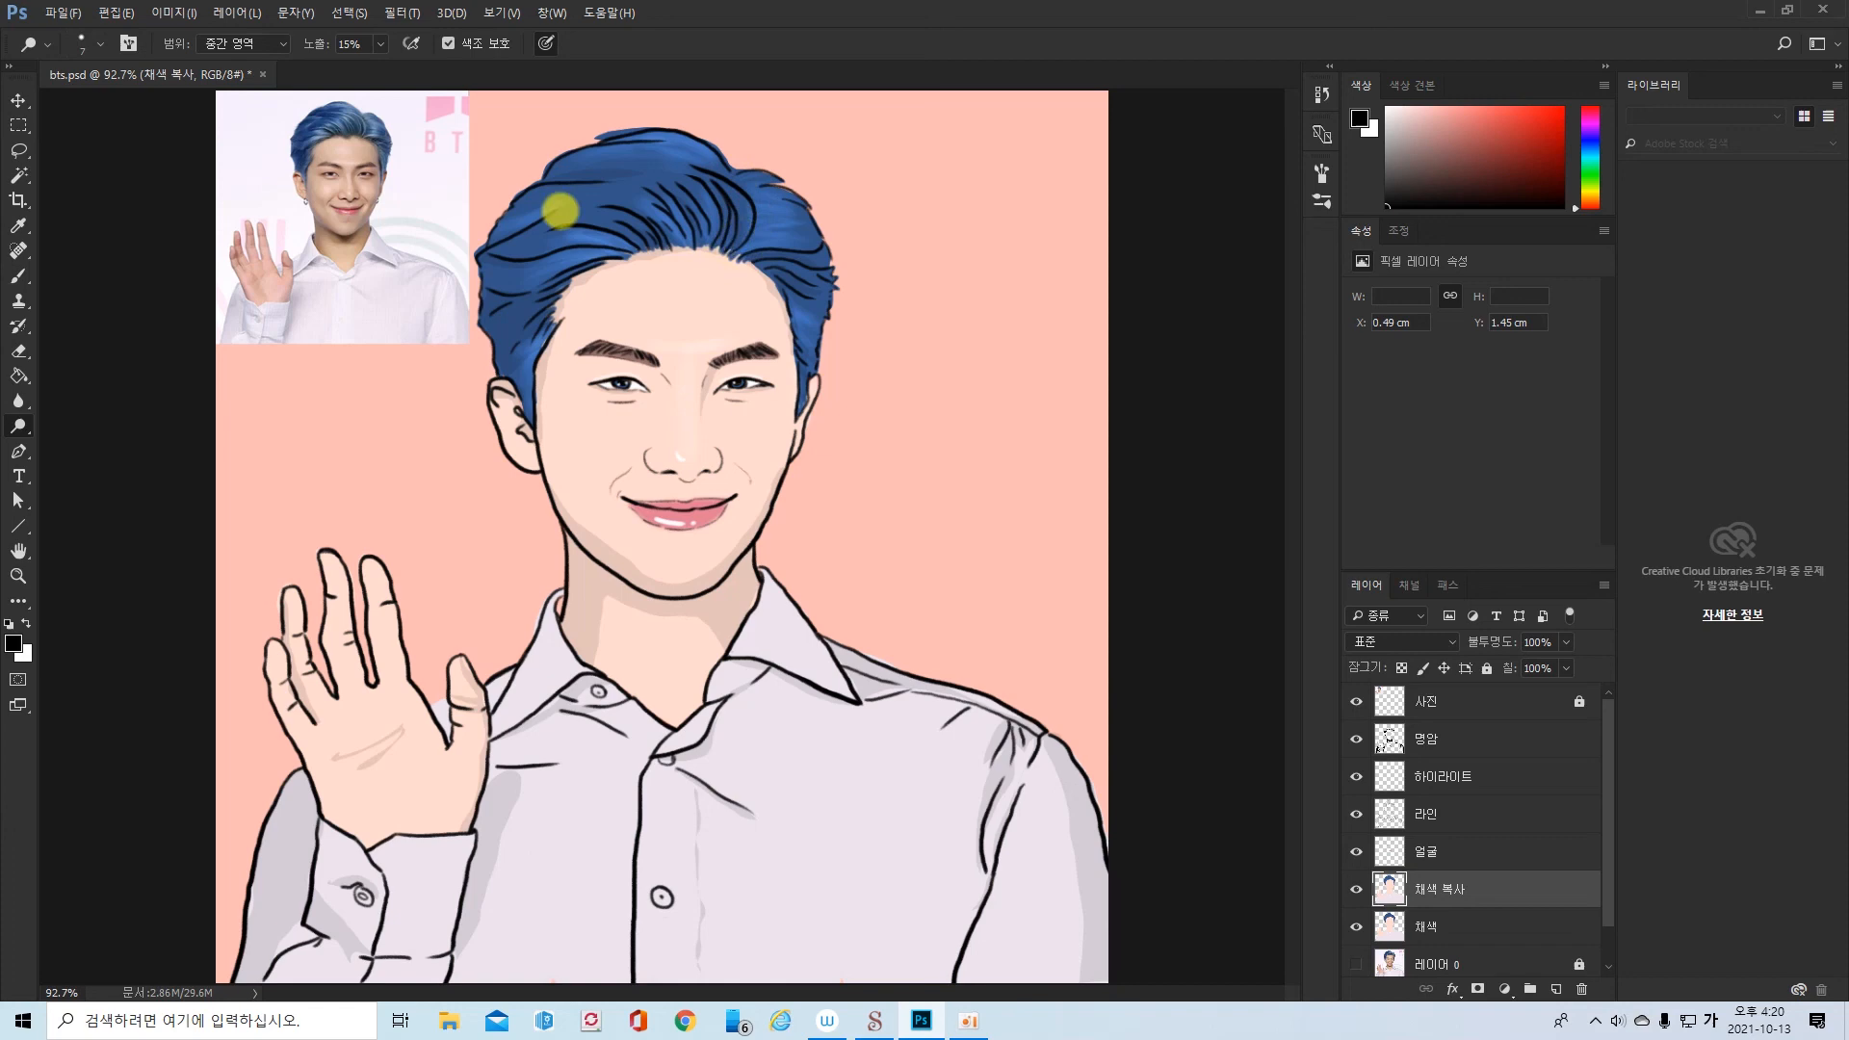
- Make white the foreground colour and add a new layer above the 명암 layer
left_click(27, 624)
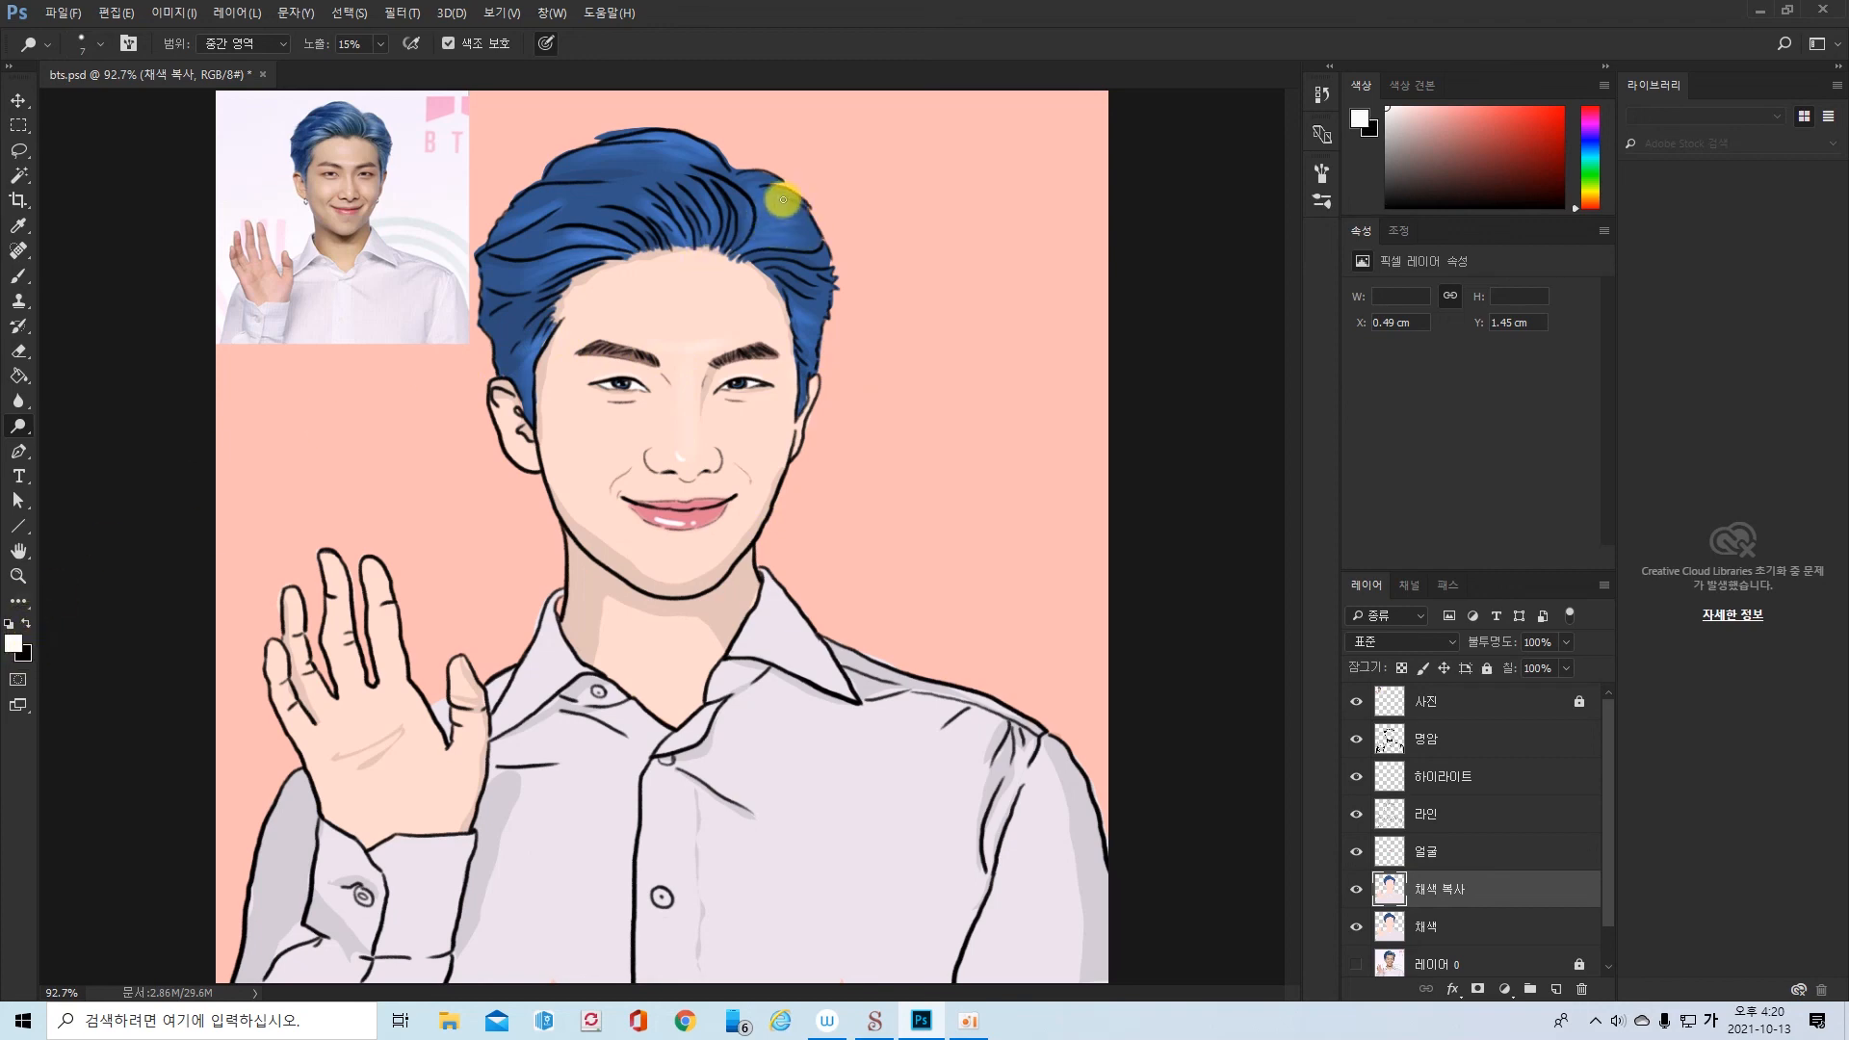
mouse_move(783, 199)
left_mouse_down()
mouse_move(757, 202)
mouse_move(788, 214)
left_mouse_up()
left_click(1501, 743)
left_click(1553, 988)
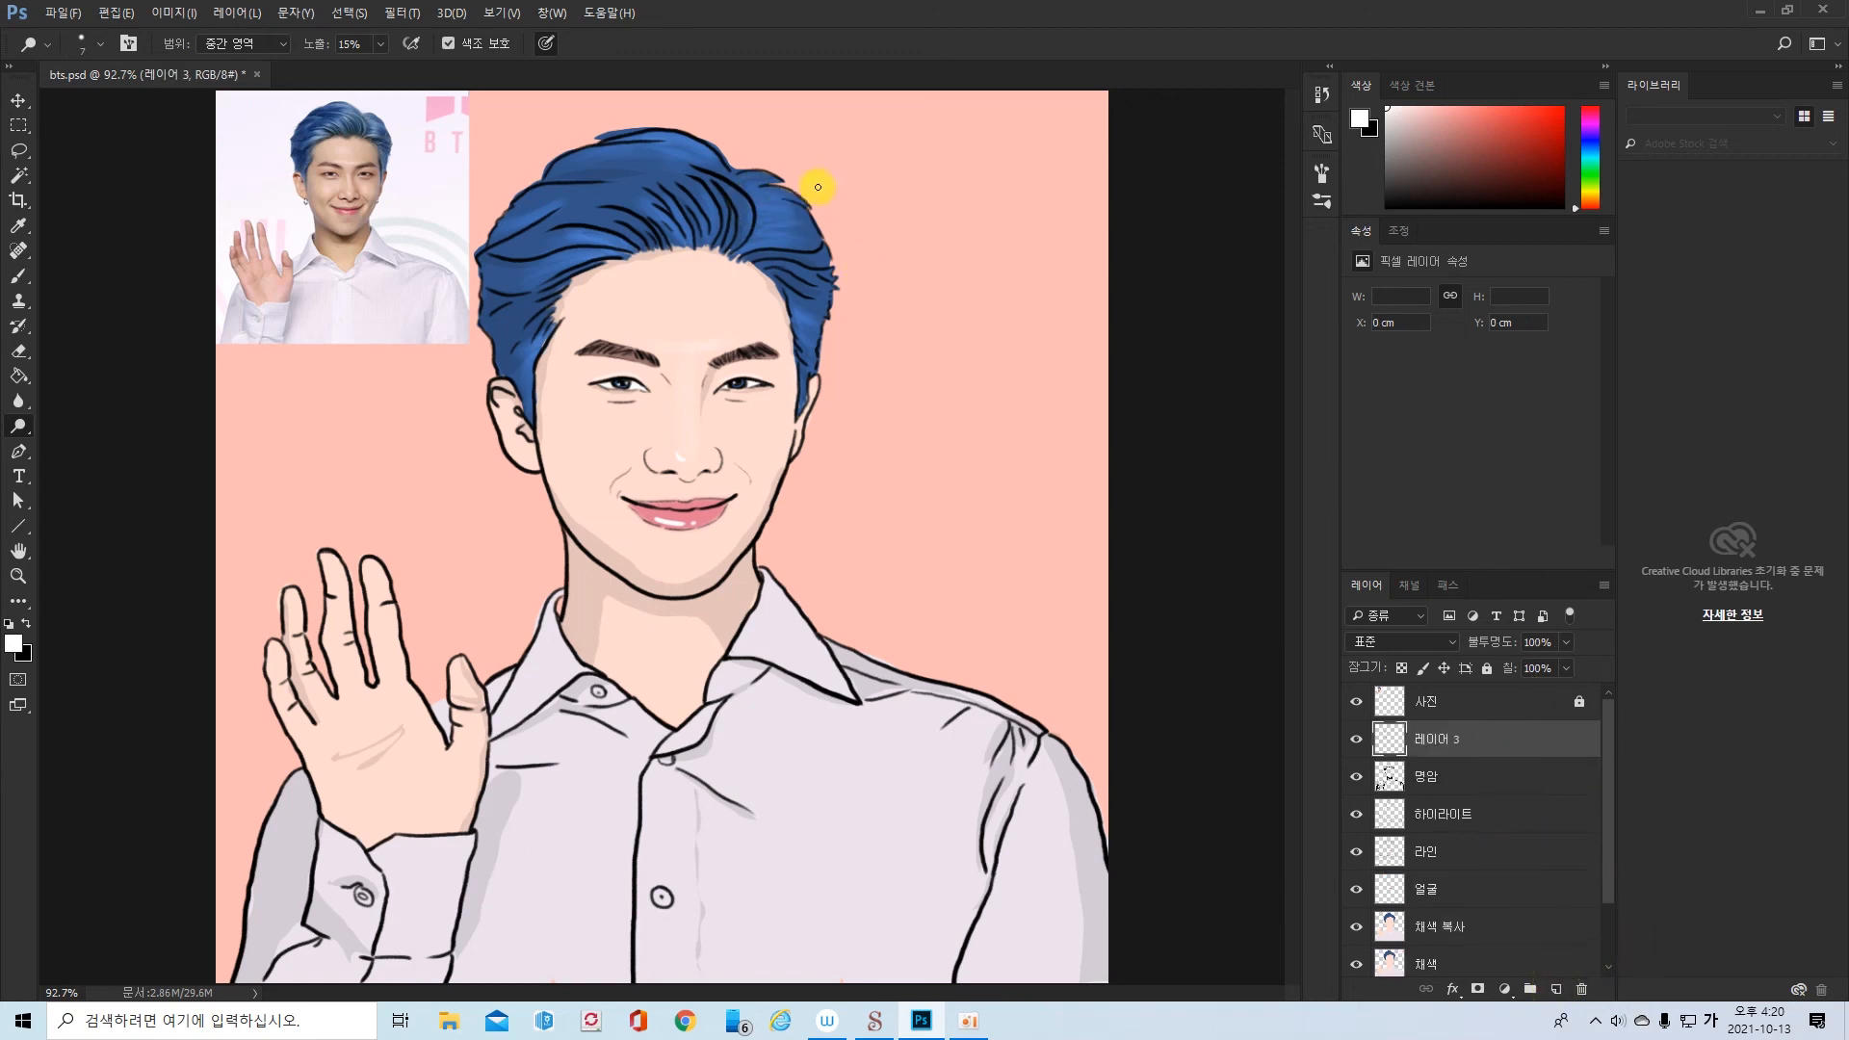
- Paint thin white highlights along the front and crown hair strands with a 7 px brush
left_click_drag(787, 251, 743, 250)
left_click(19, 277)
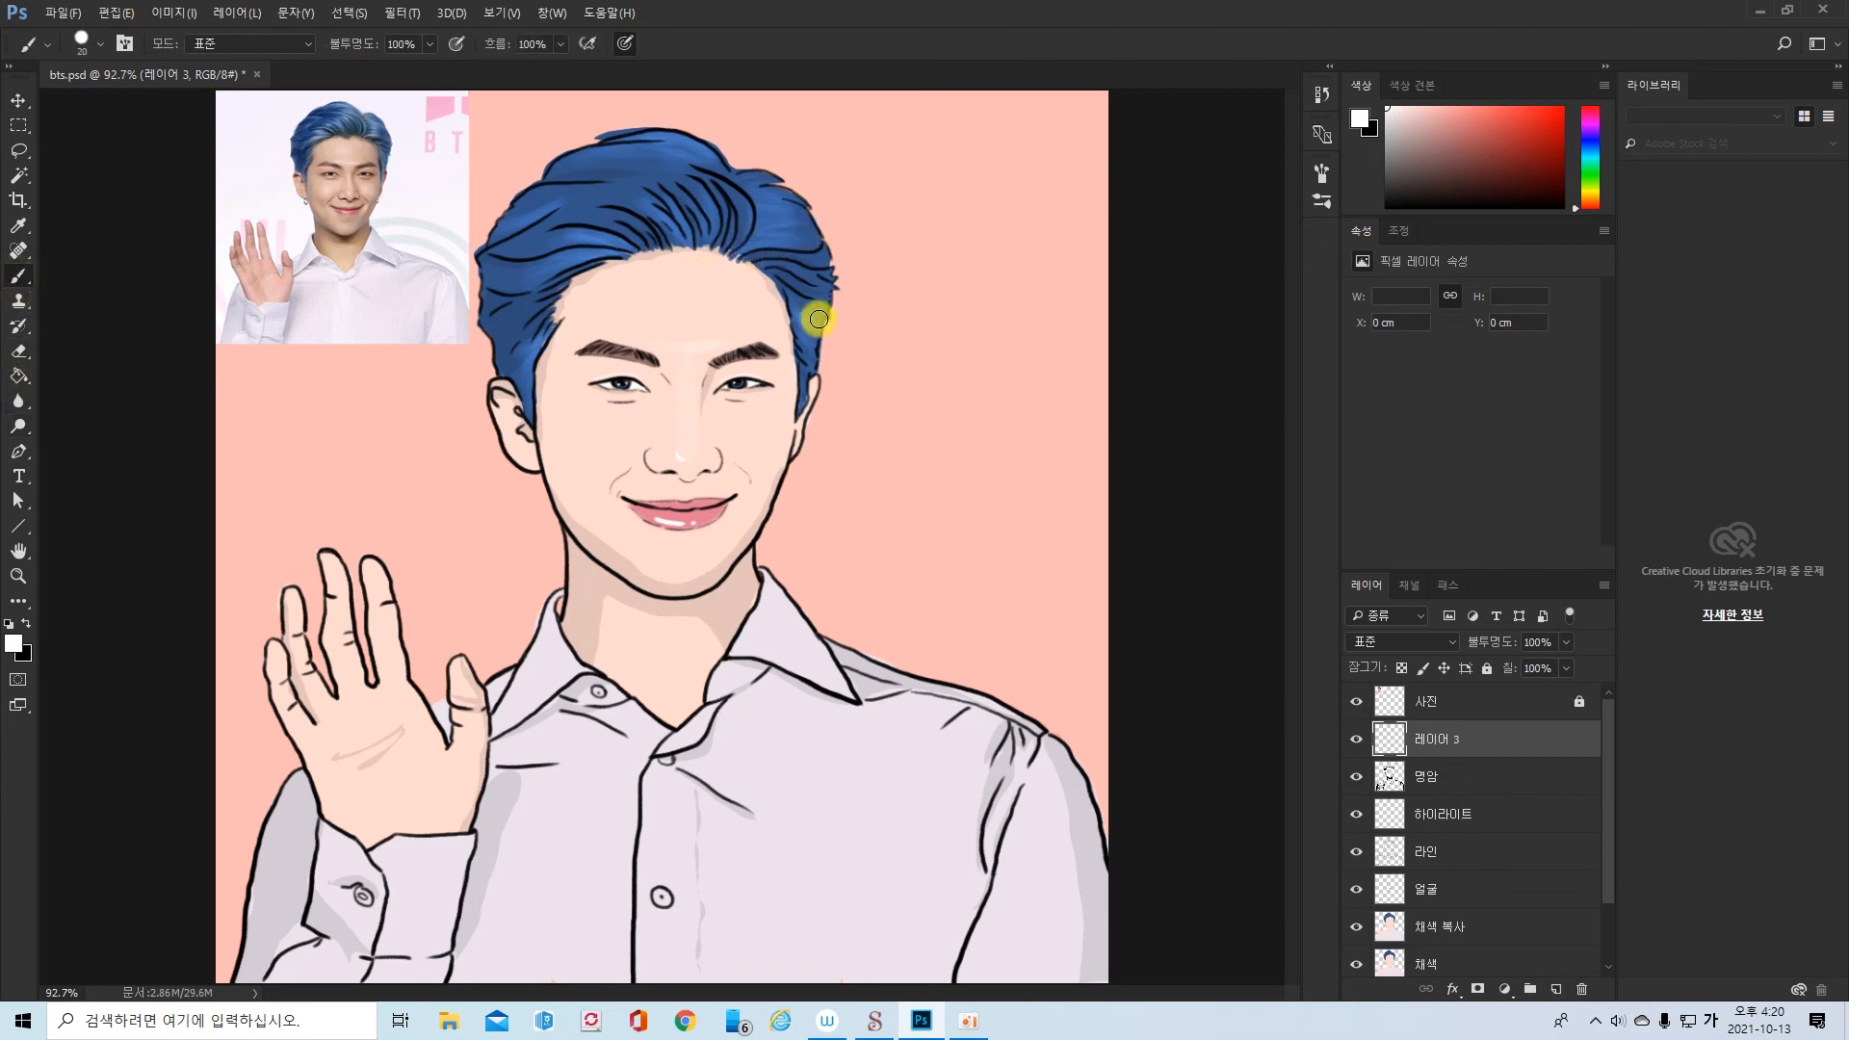
key("bracketleft")
key("bracketleft")
key("bracketleft")
key("bracketleft")
mouse_move(741, 257)
left_mouse_down()
mouse_move(824, 254)
mouse_move(773, 199)
left_mouse_up()
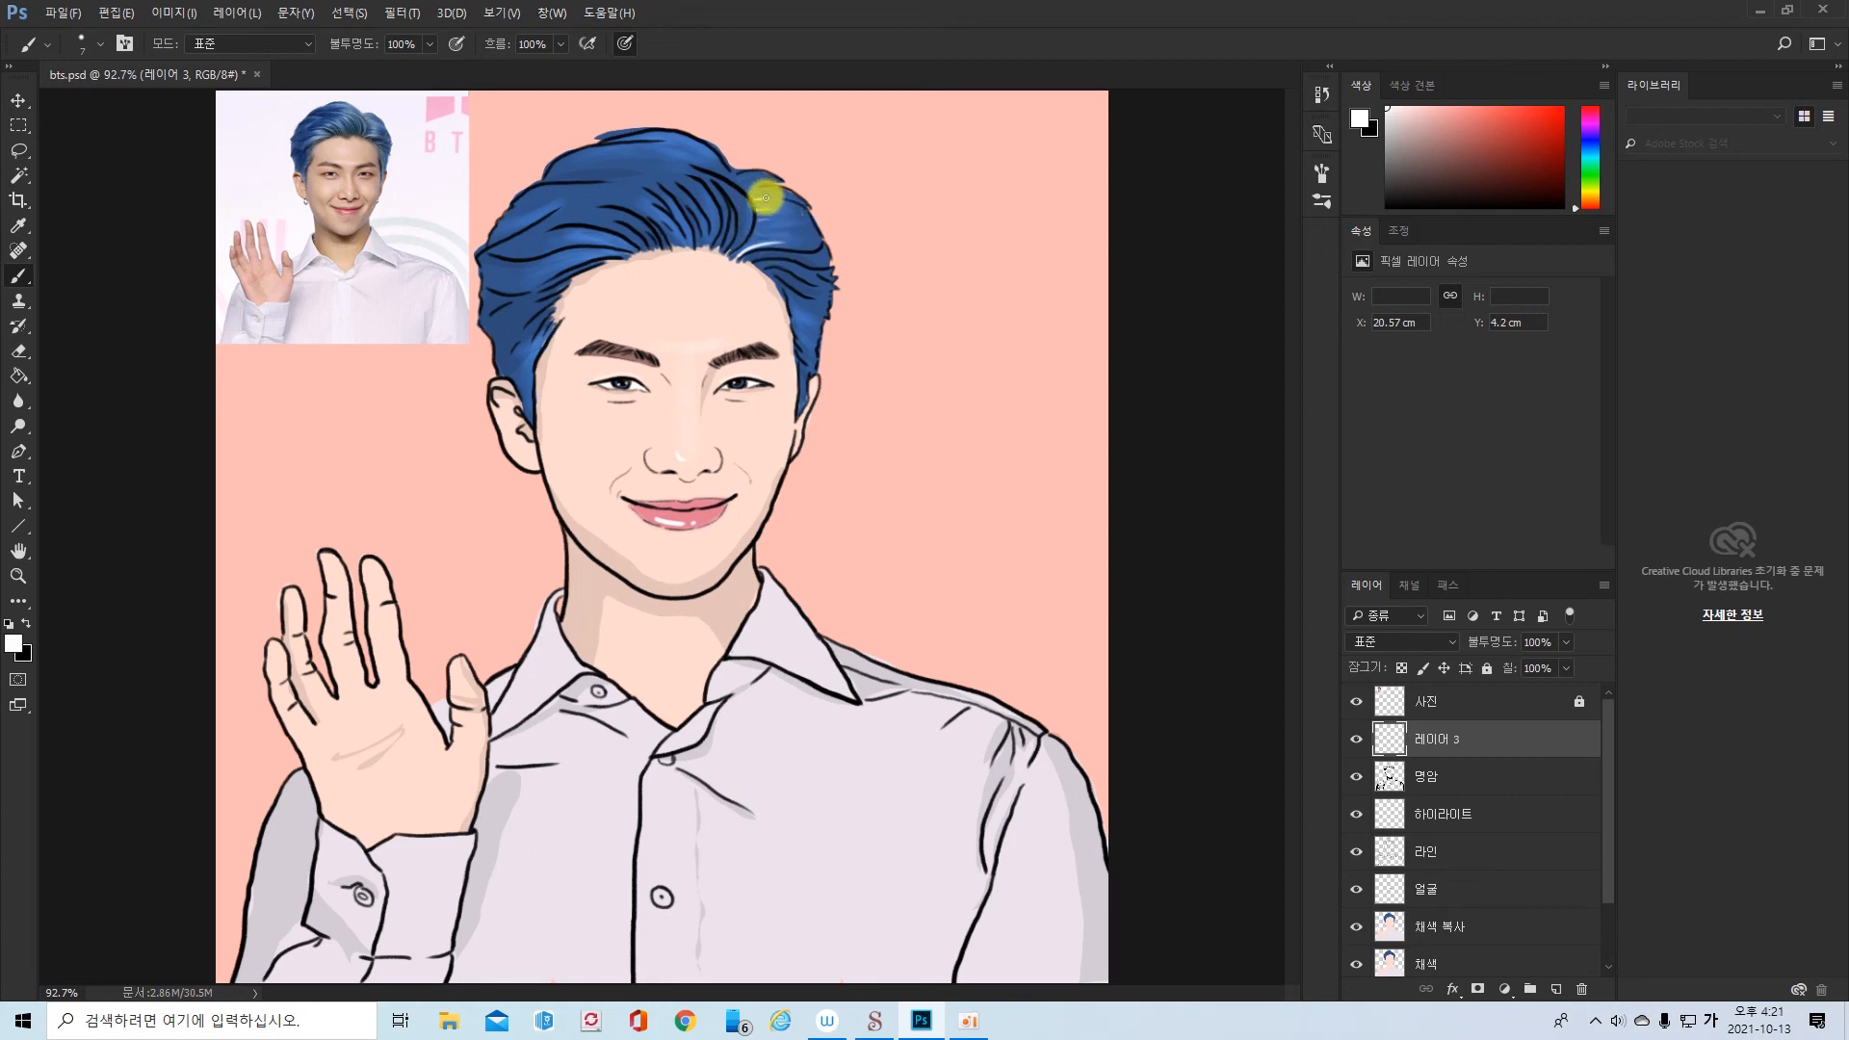
left_click_drag(748, 196, 763, 194)
mouse_move(714, 207)
left_mouse_down()
mouse_move(660, 208)
mouse_move(677, 229)
mouse_move(636, 207)
mouse_move(649, 231)
mouse_move(603, 248)
left_mouse_up()
- Hide the 사진 reference layer and group the layers from 레이어 3 down to 채색
key("ctrl+minus")
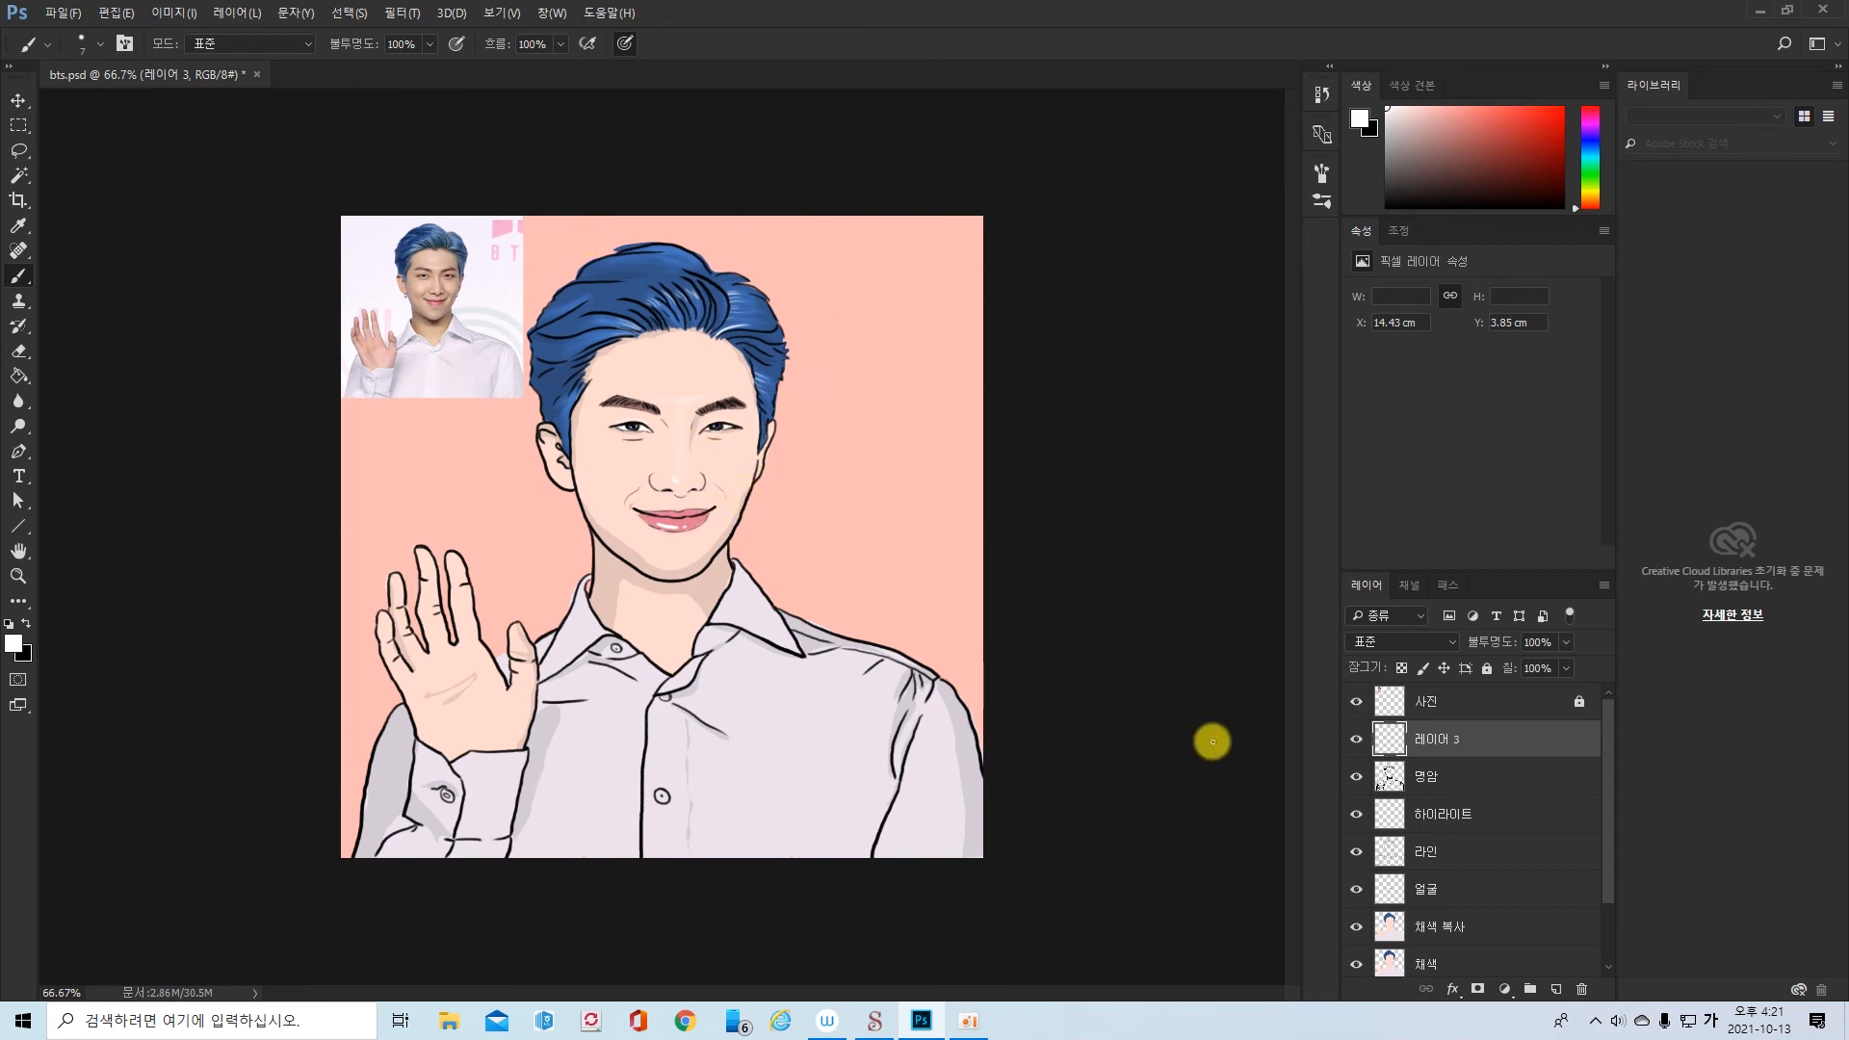
left_click(1356, 701)
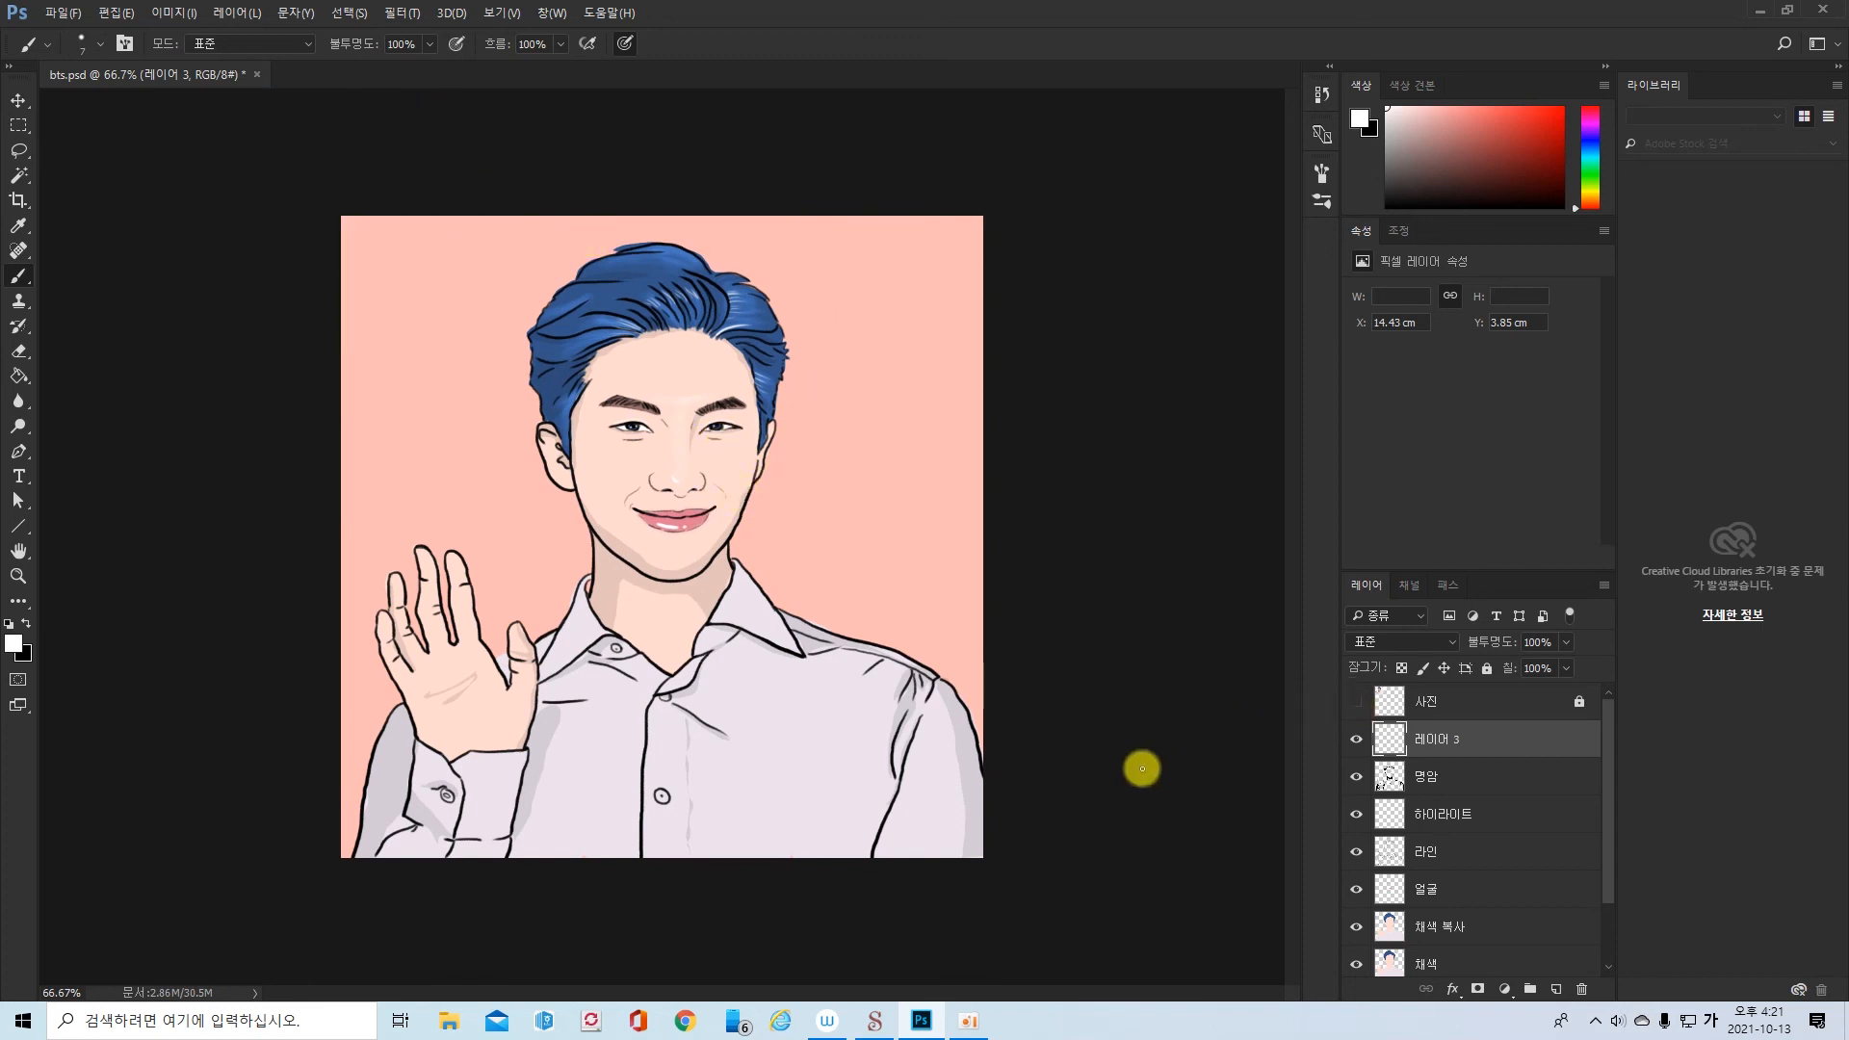
left_click_drag(1608, 807, 1614, 856)
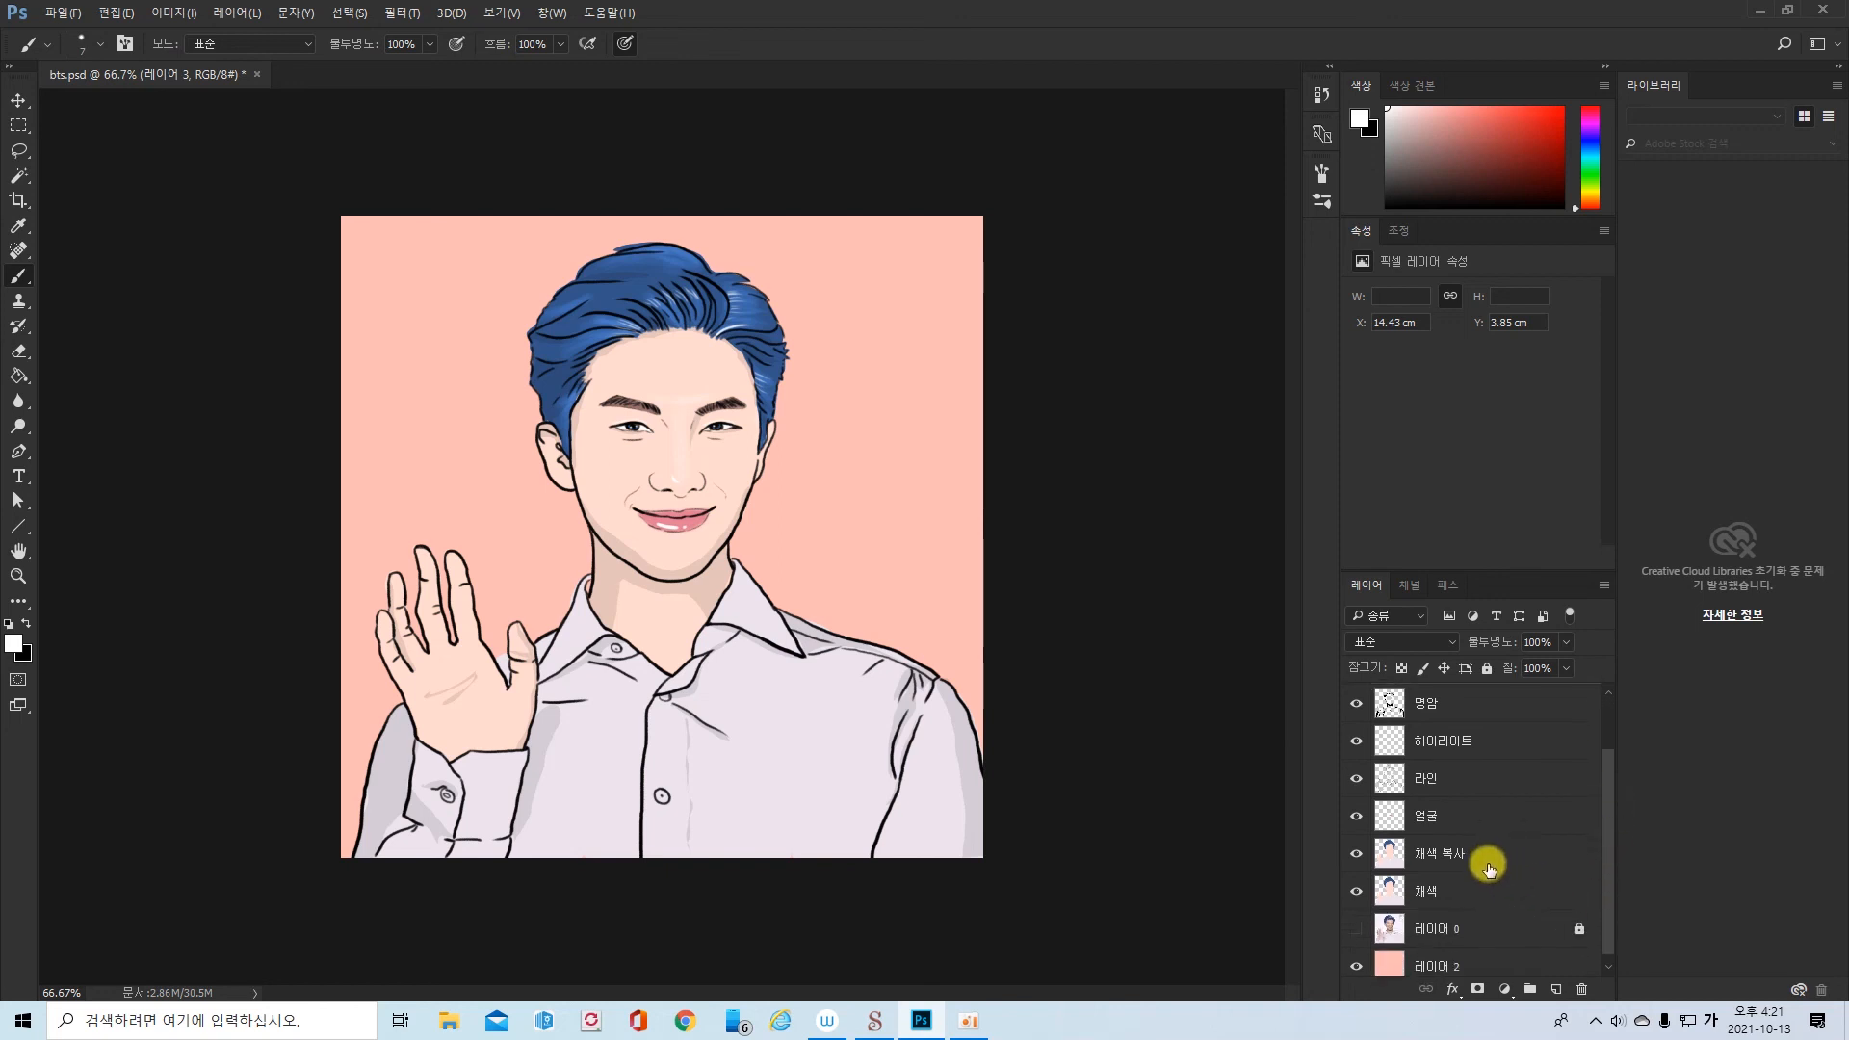
left_click(1464, 891, "shift")
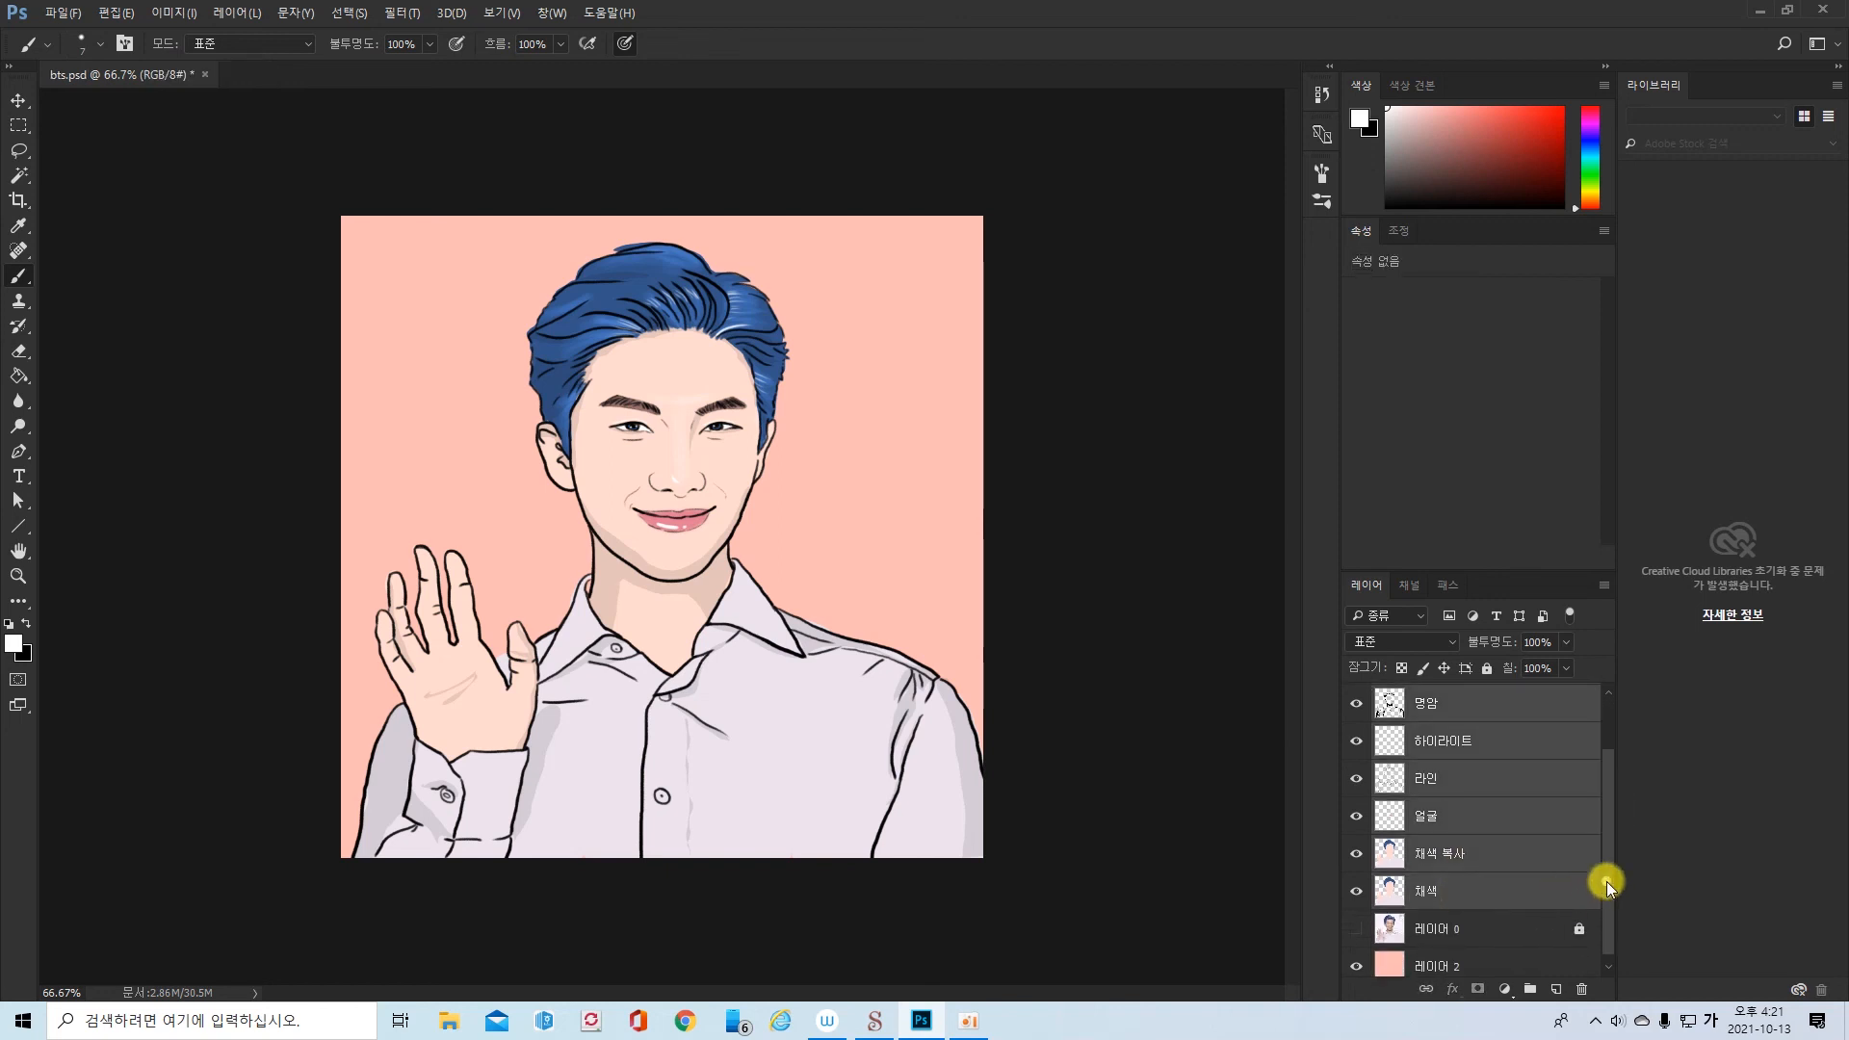
left_click_drag(1607, 881, 1620, 704)
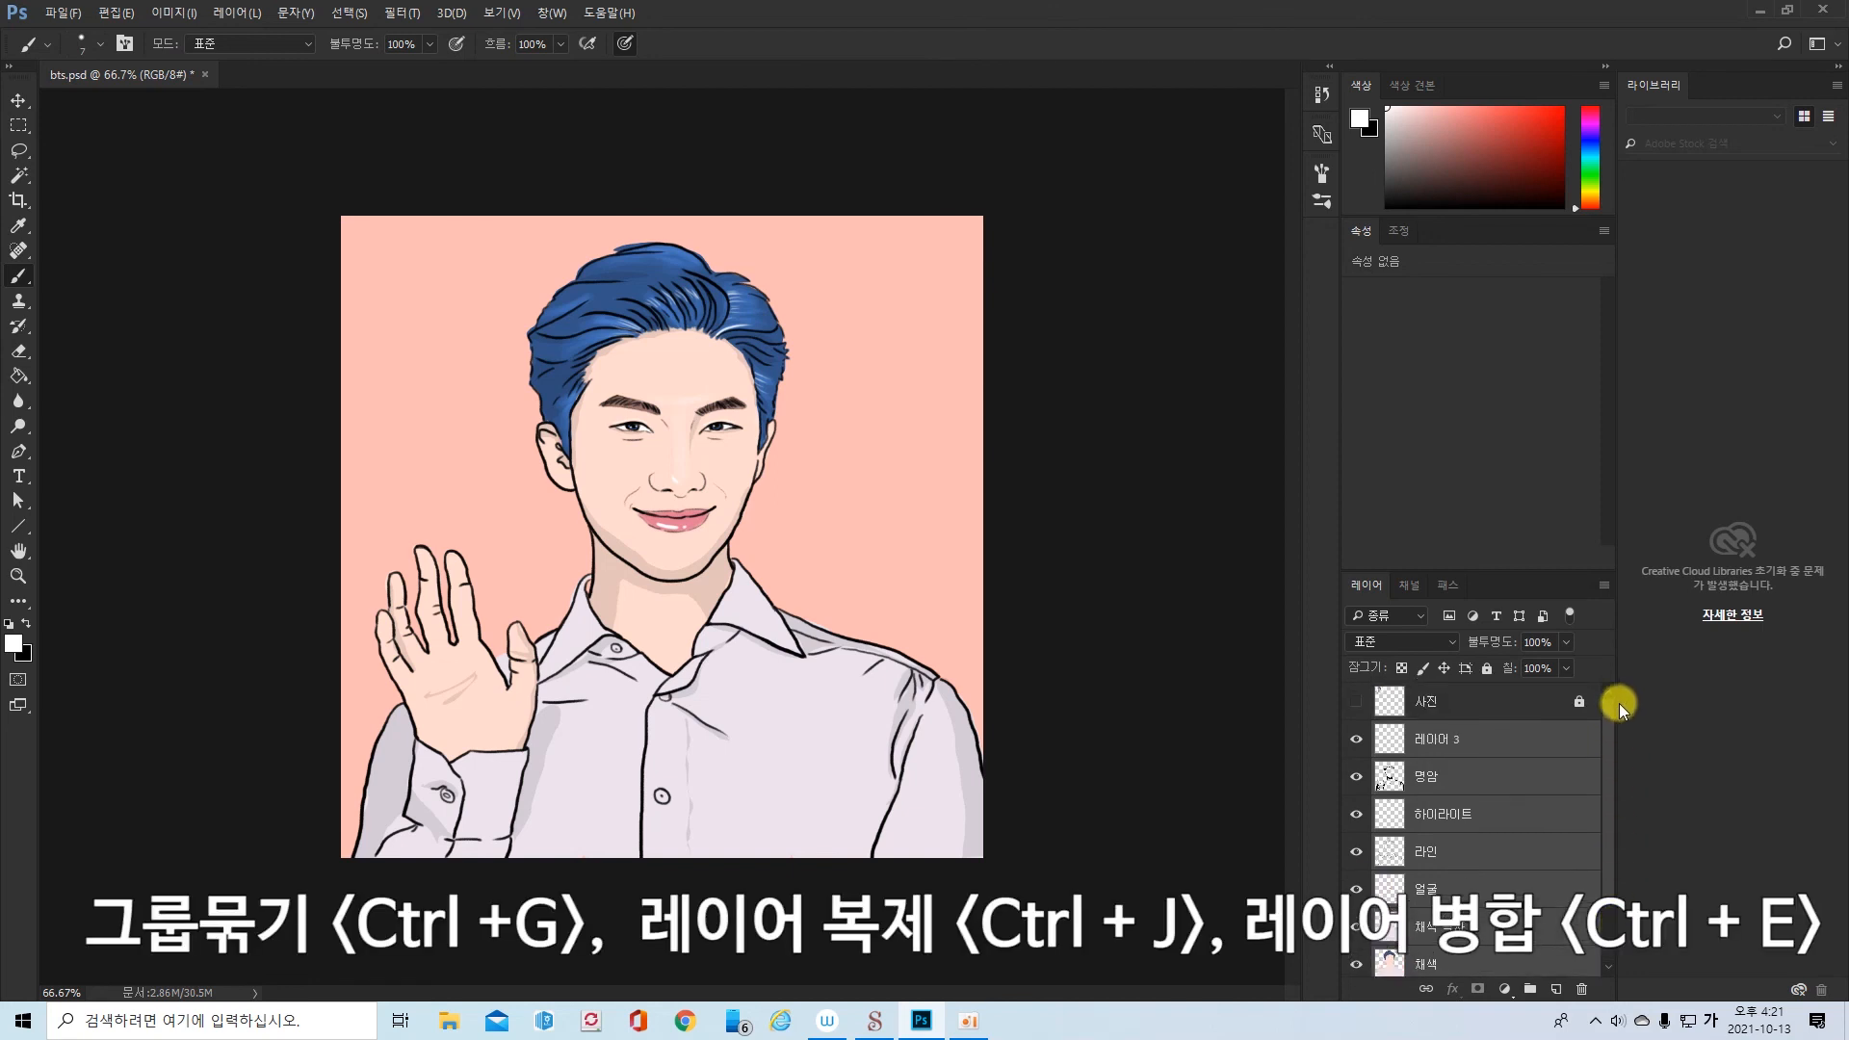
key("ctrl+g")
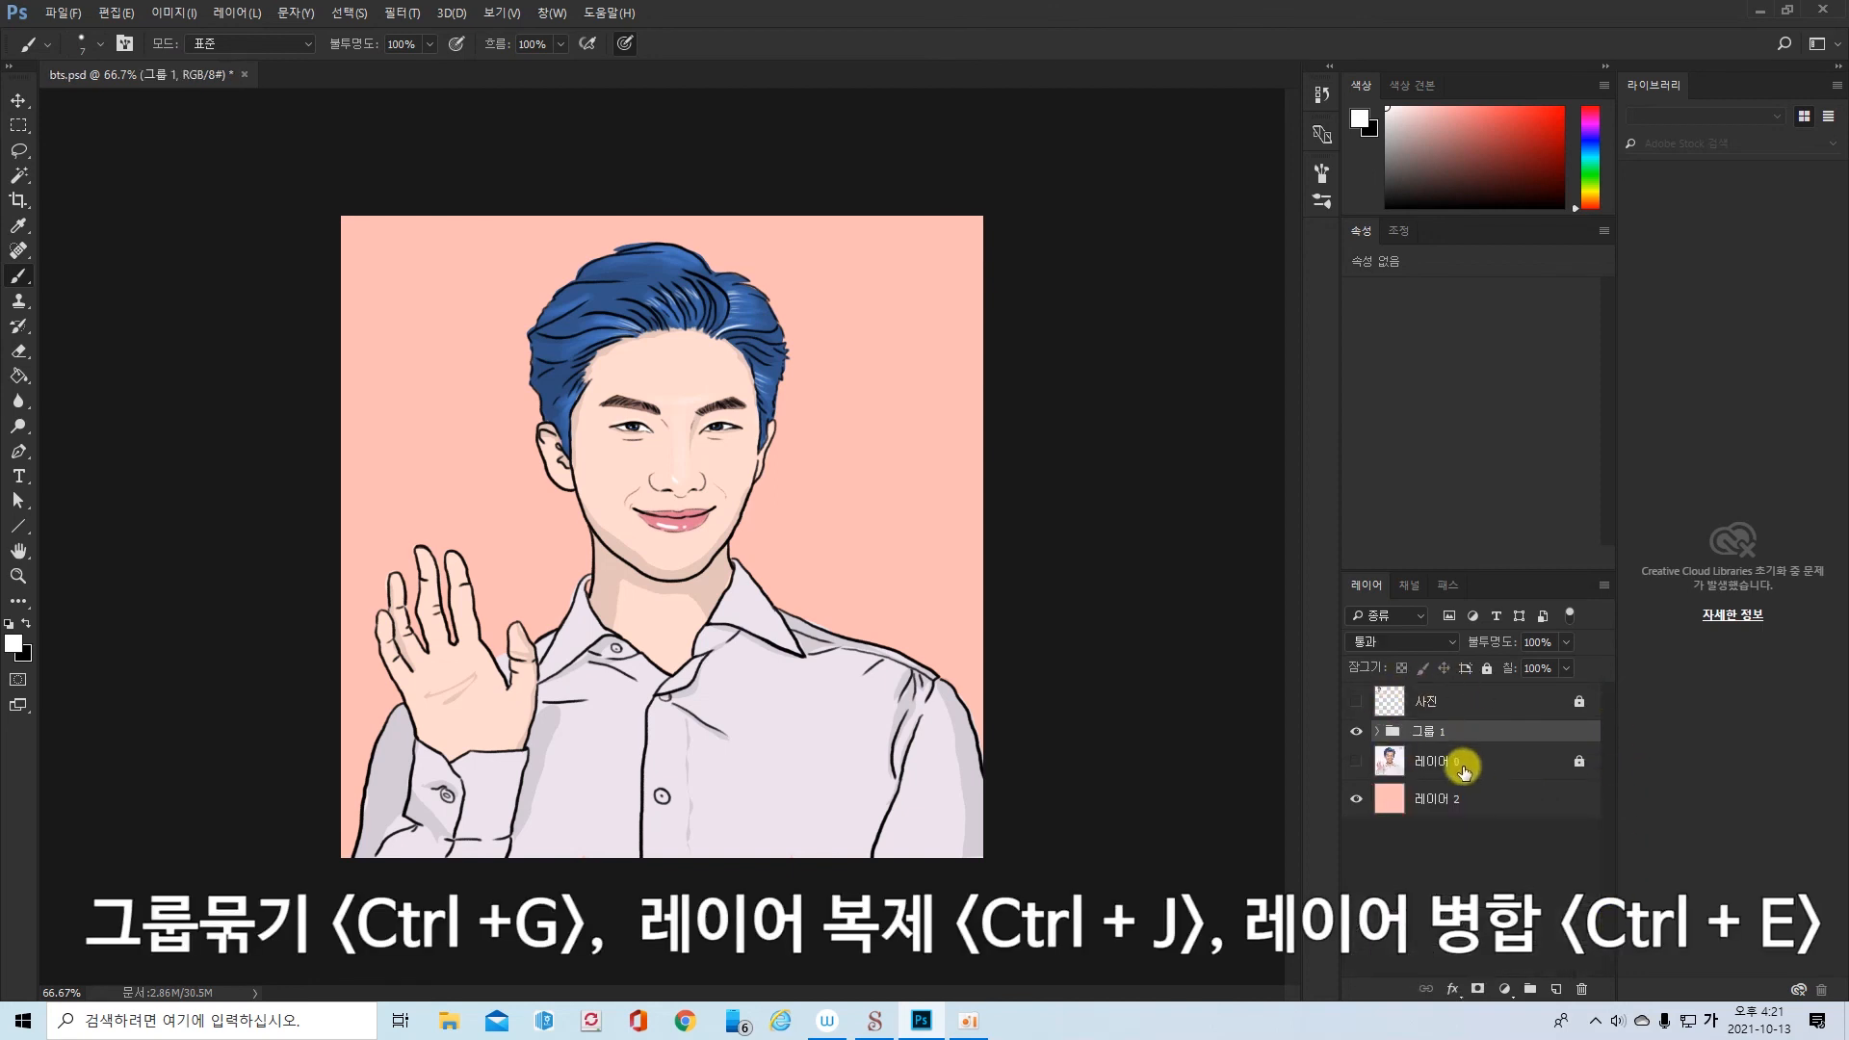
- Duplicate the group, hide the original group and merge the copy into a single layer
key("ctrl+j")
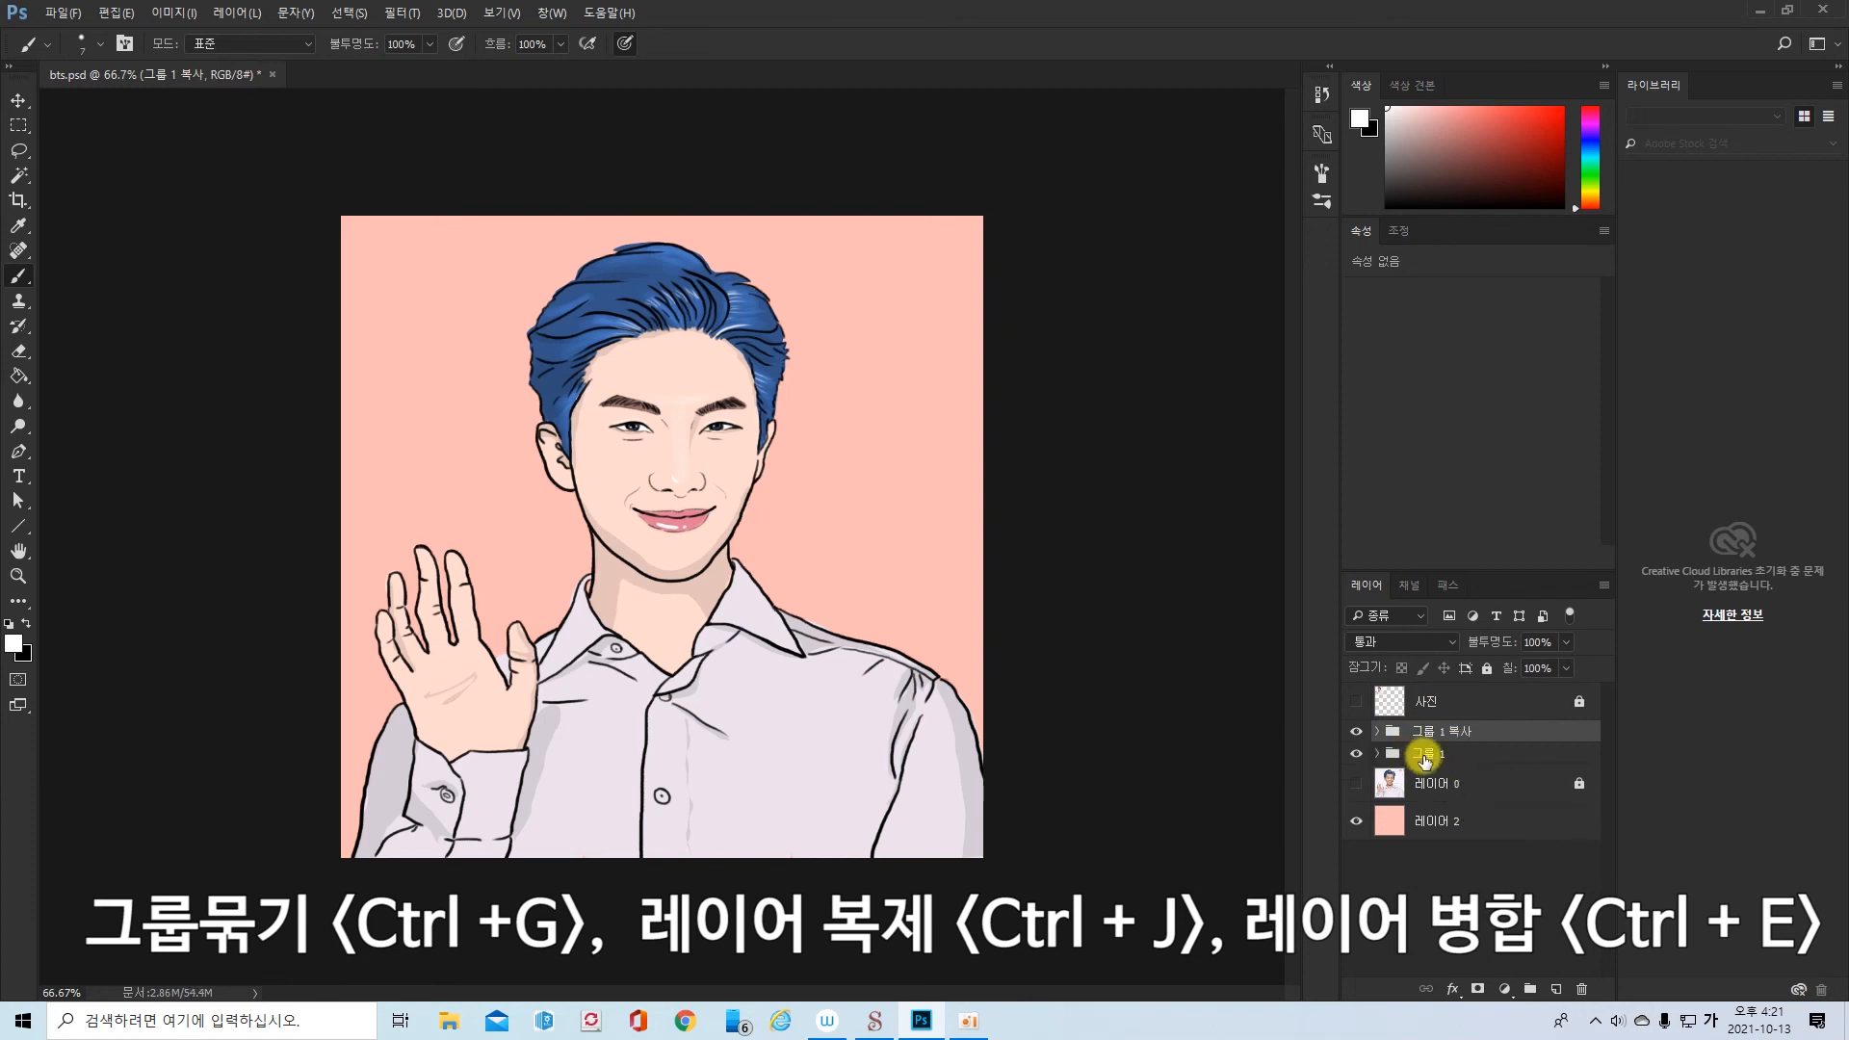
left_click(1356, 759)
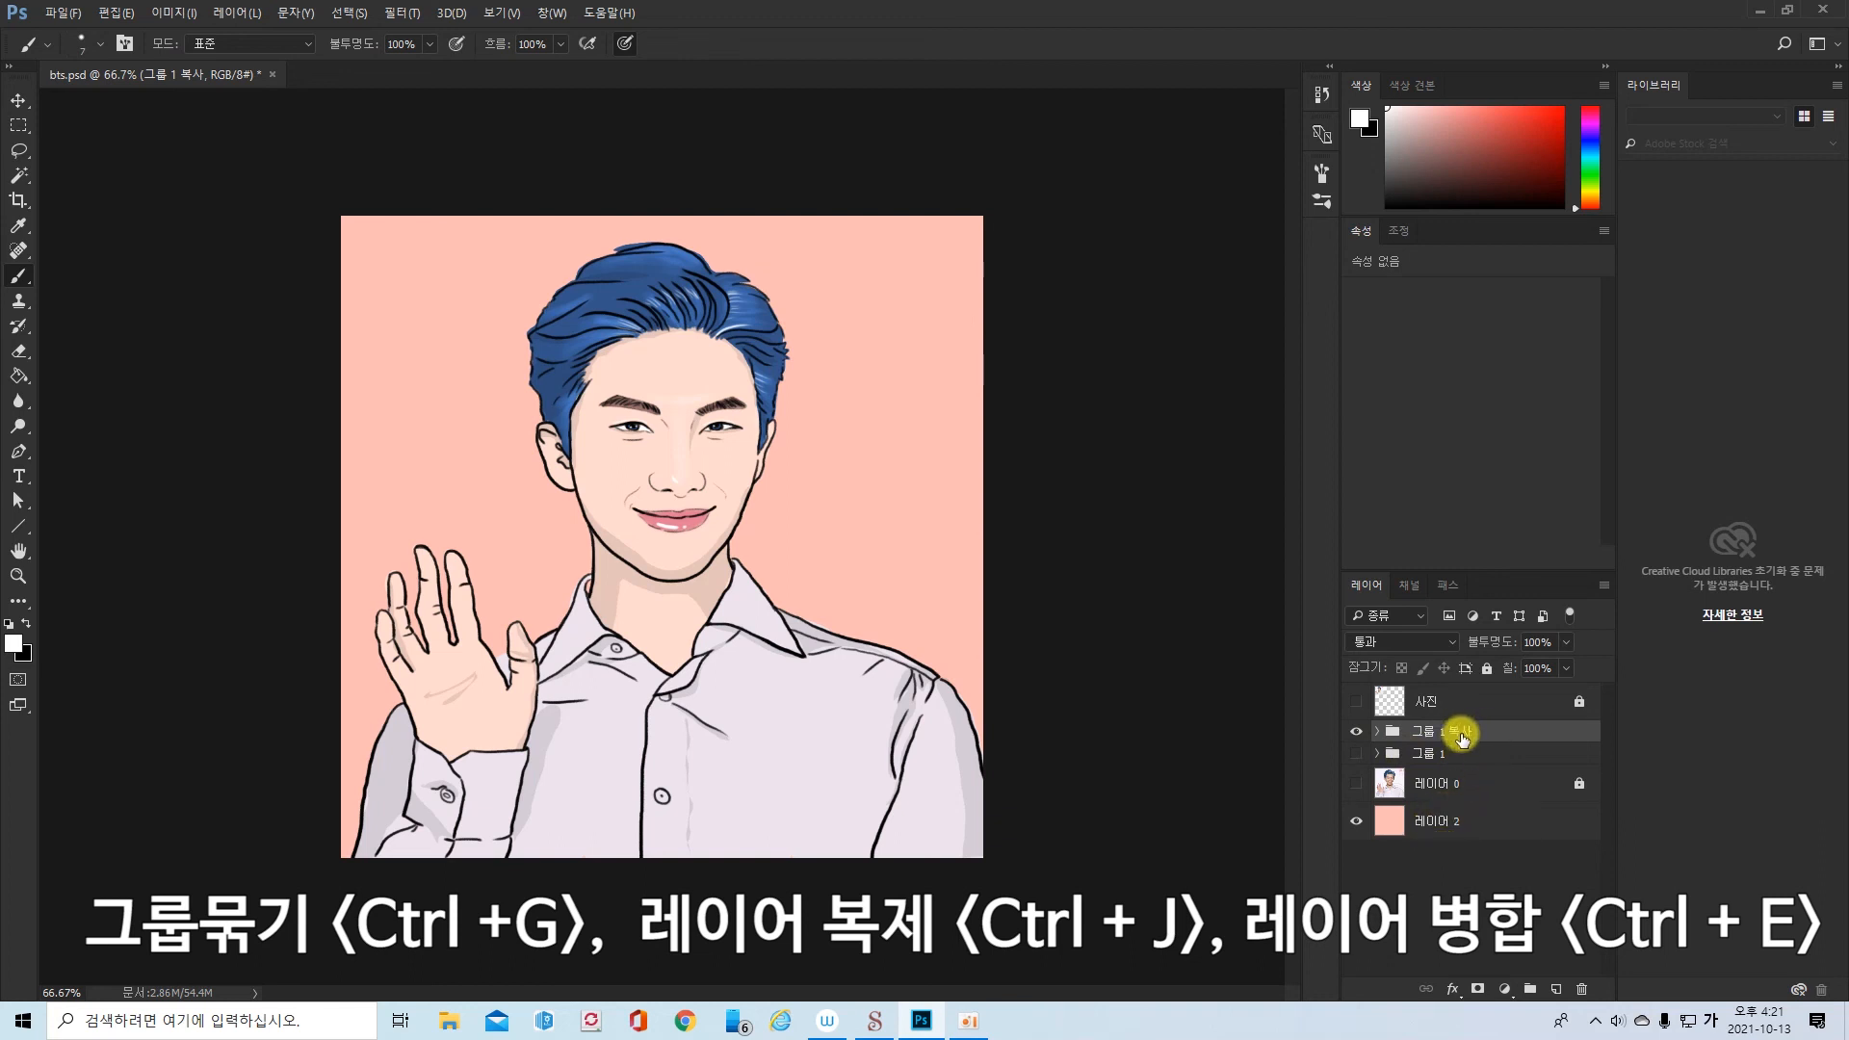
key("ctrl+e")
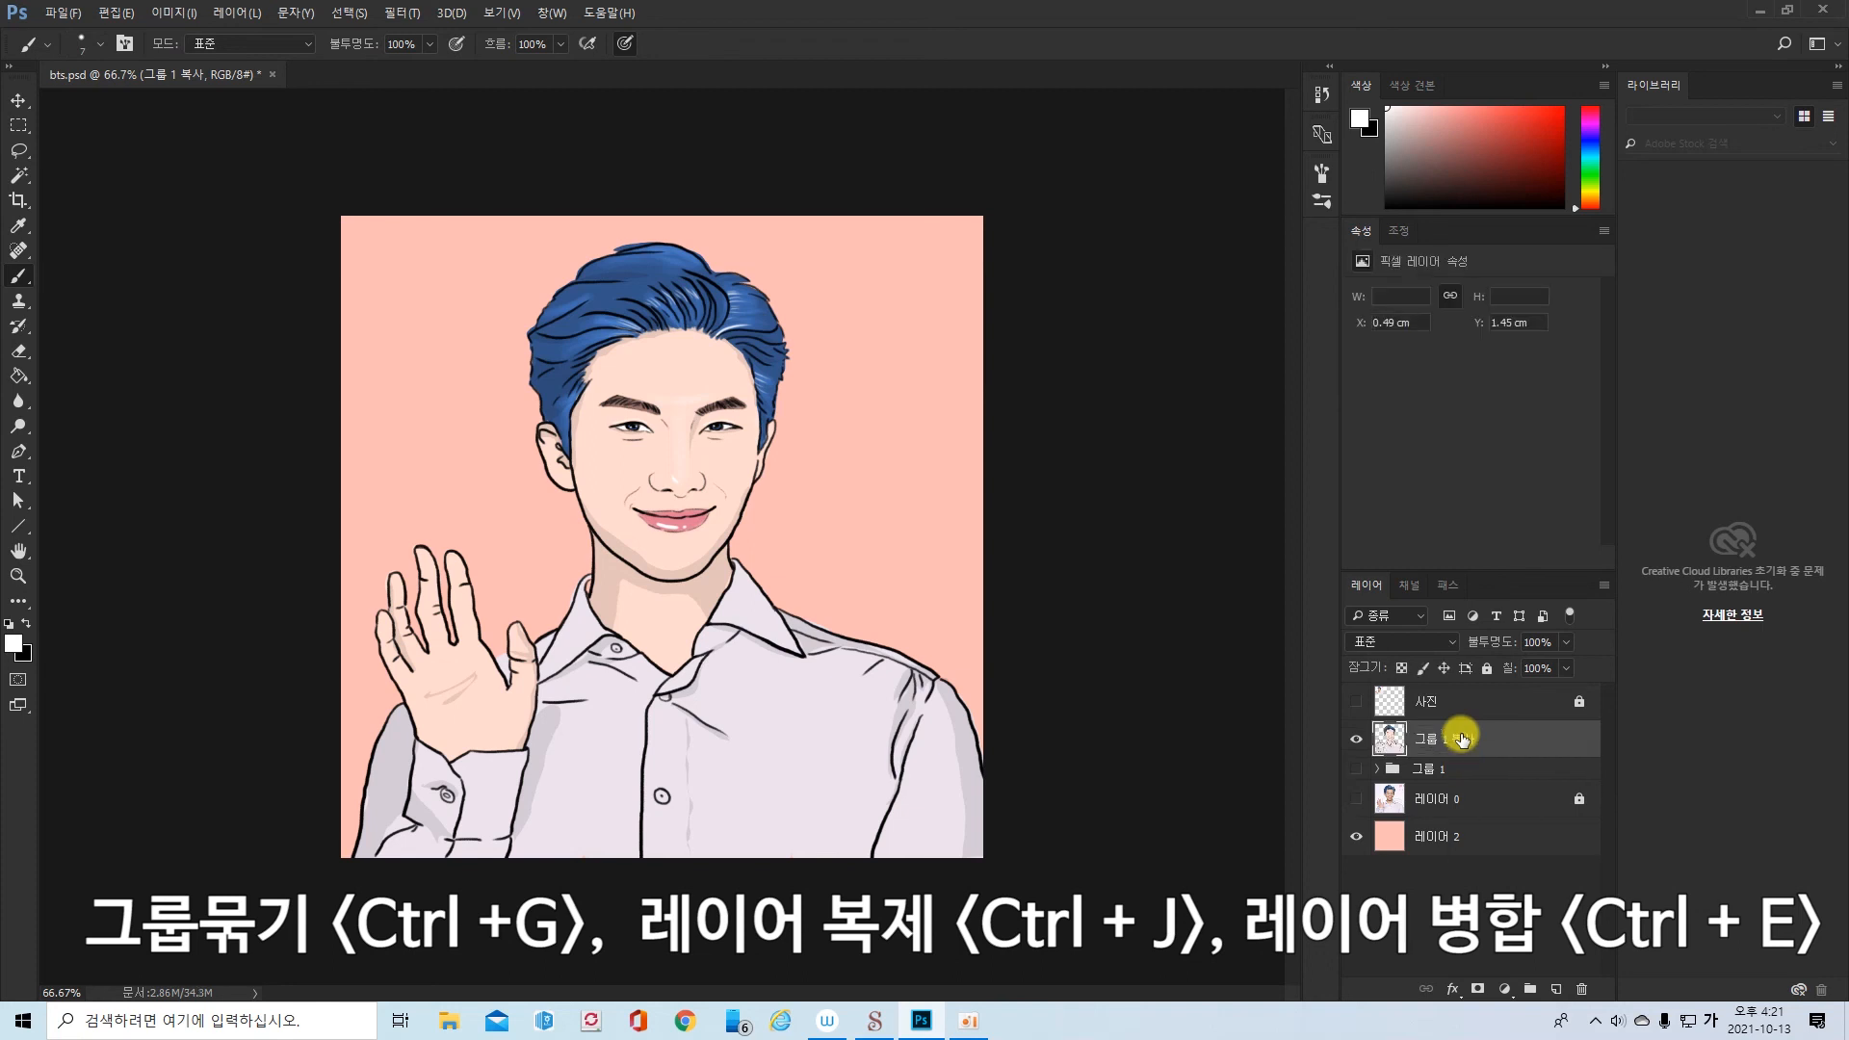
left_click(1356, 742)
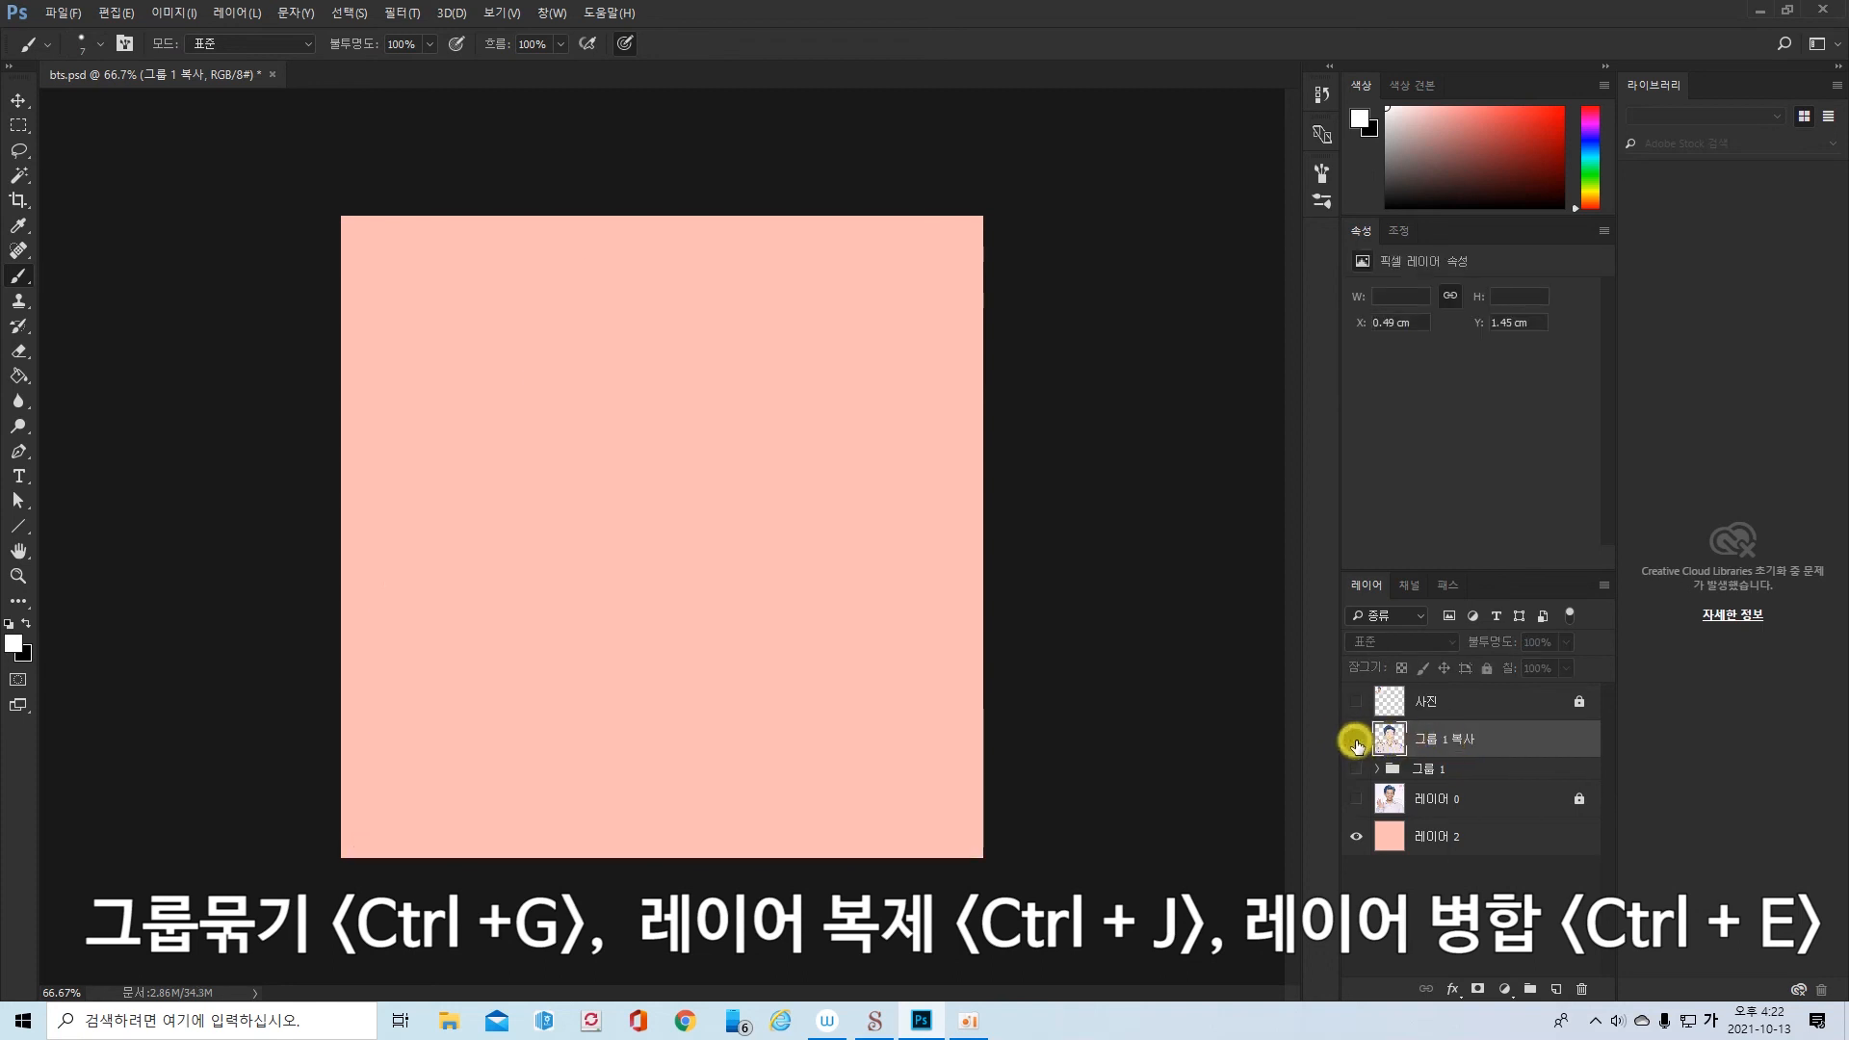
left_click(1356, 741)
left_click(1356, 741)
left_click(1356, 741)
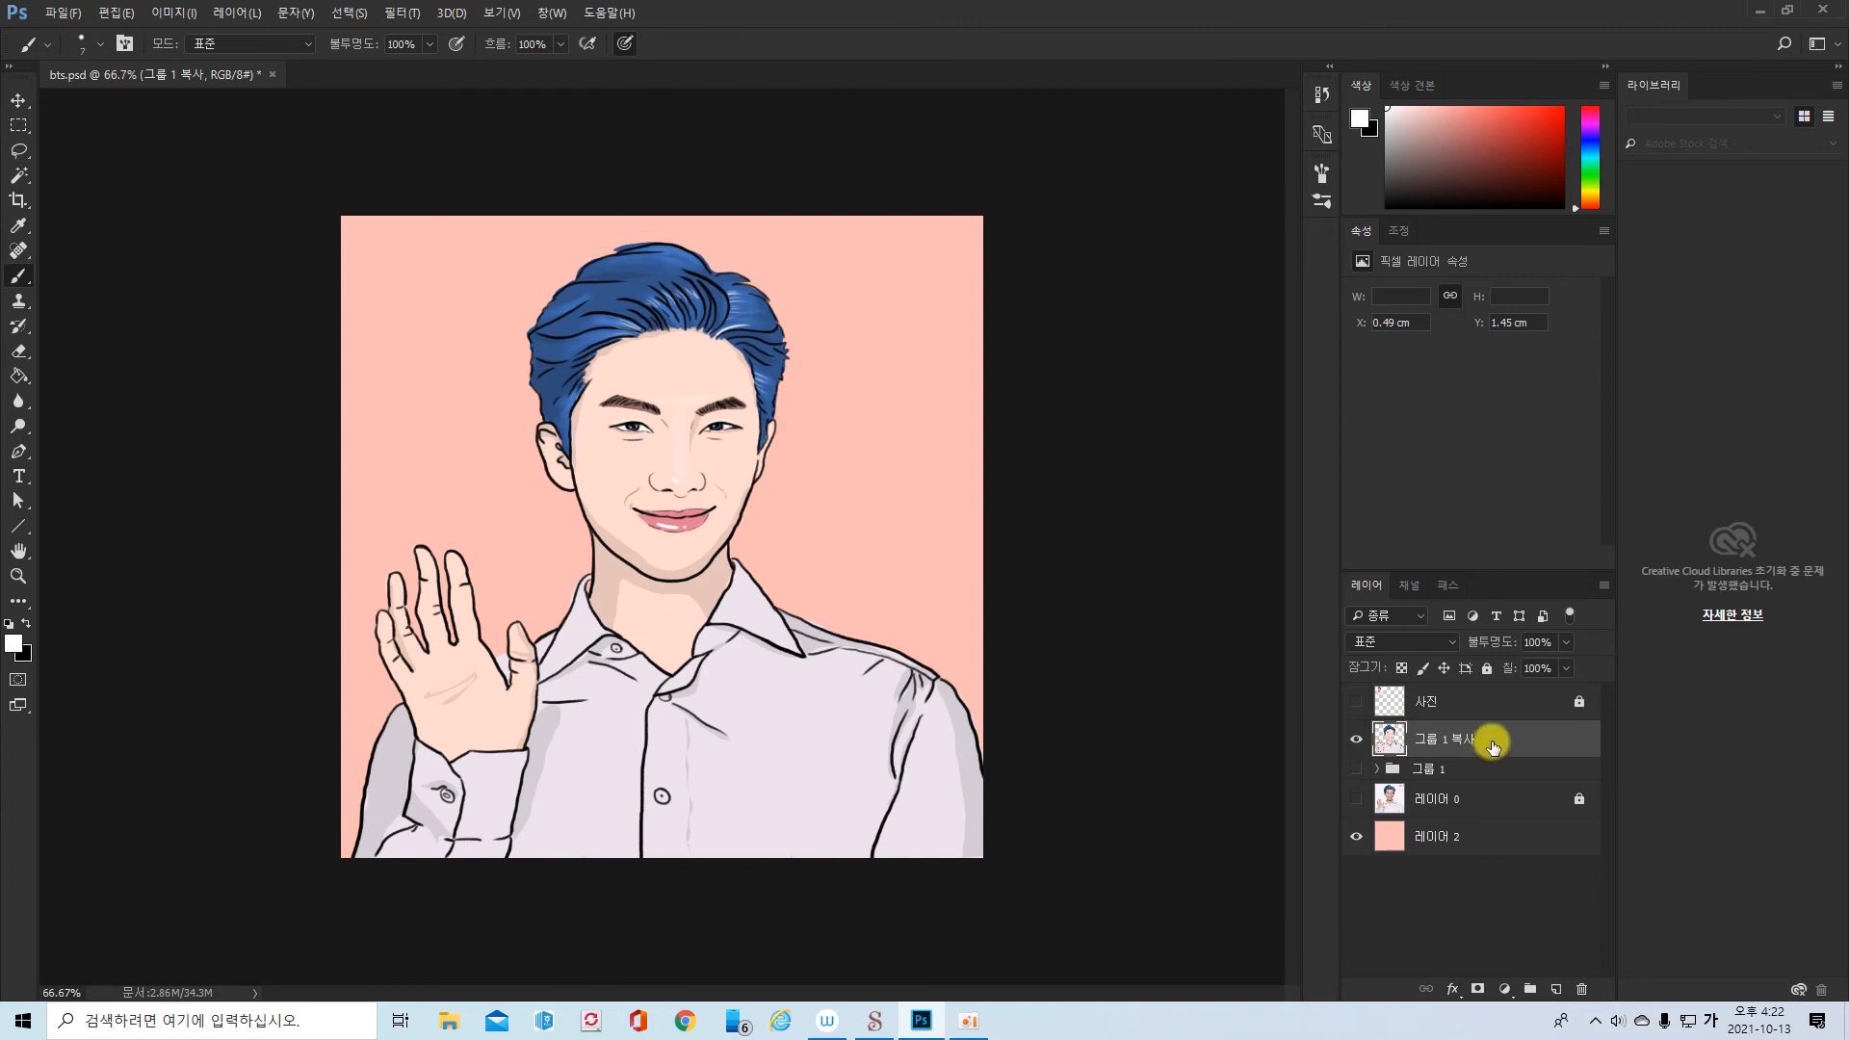
- Add a white 10 px outside stroke to the merged portrait layer and erase the stray dot above the shoulder
left_click(1452, 989)
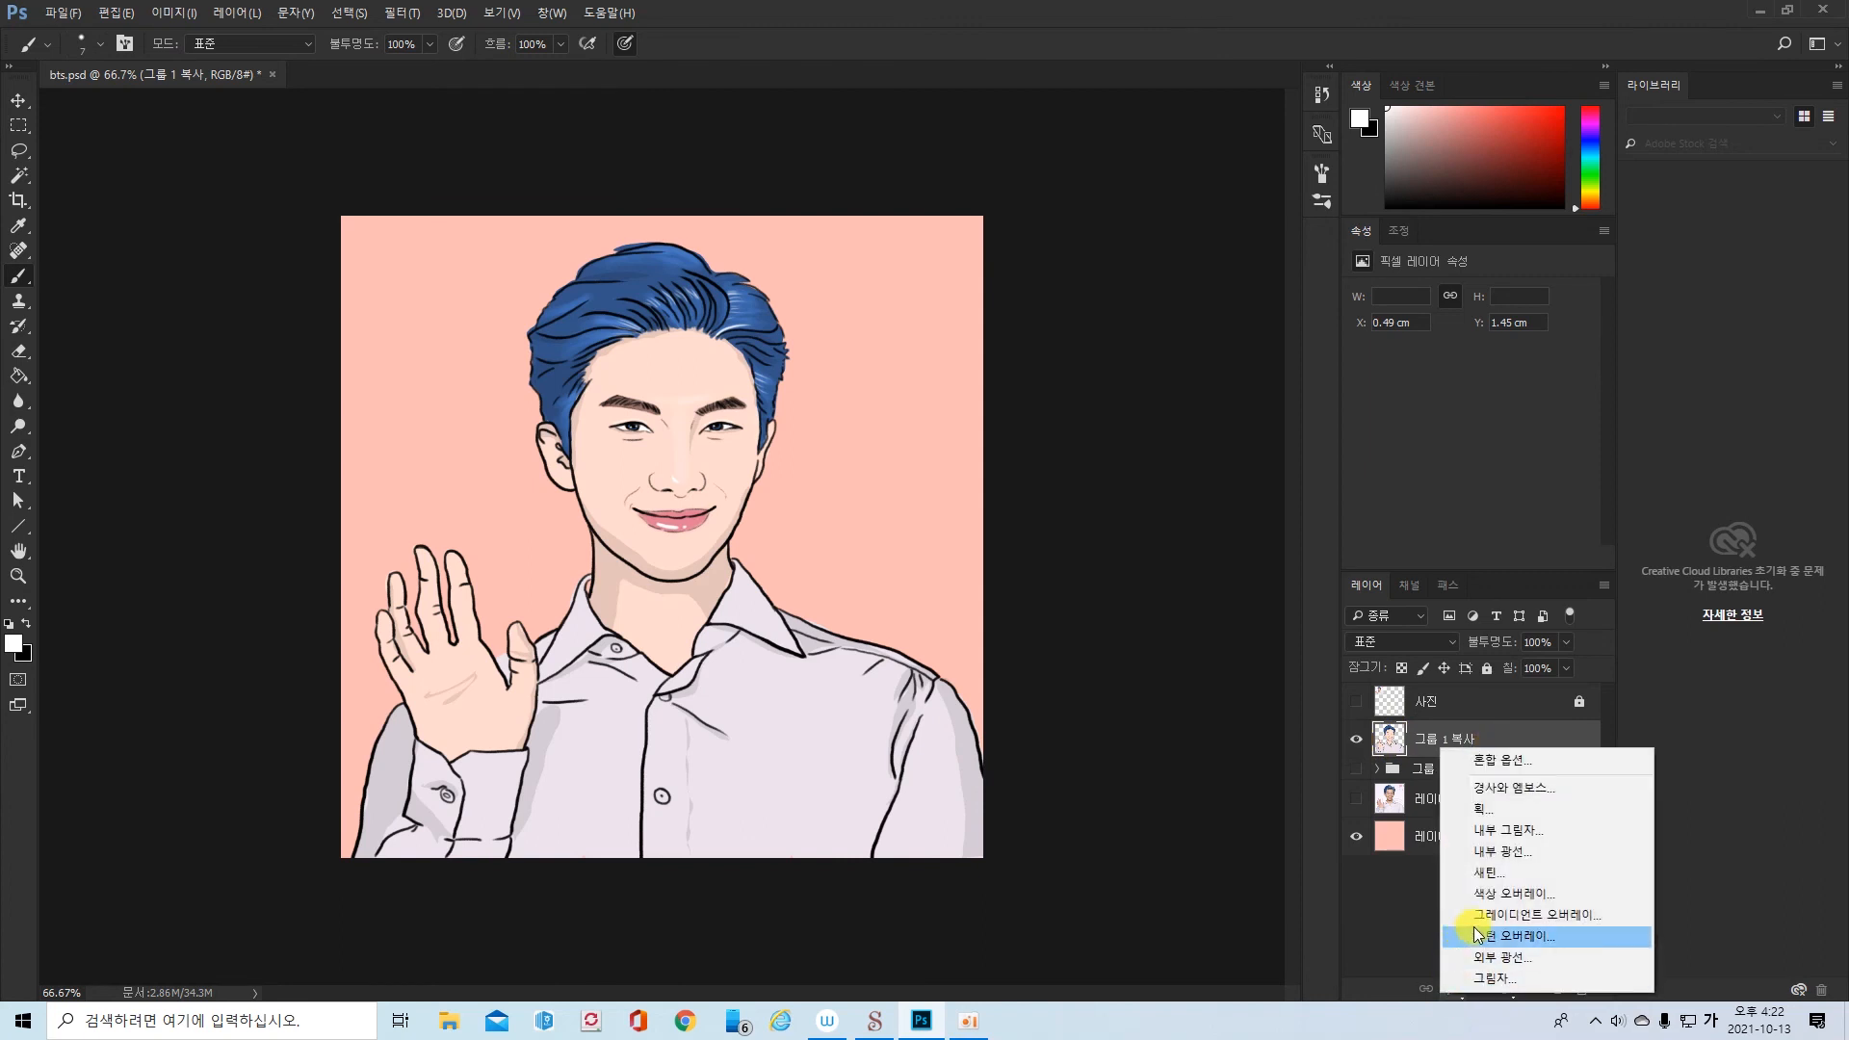
left_click(1483, 809)
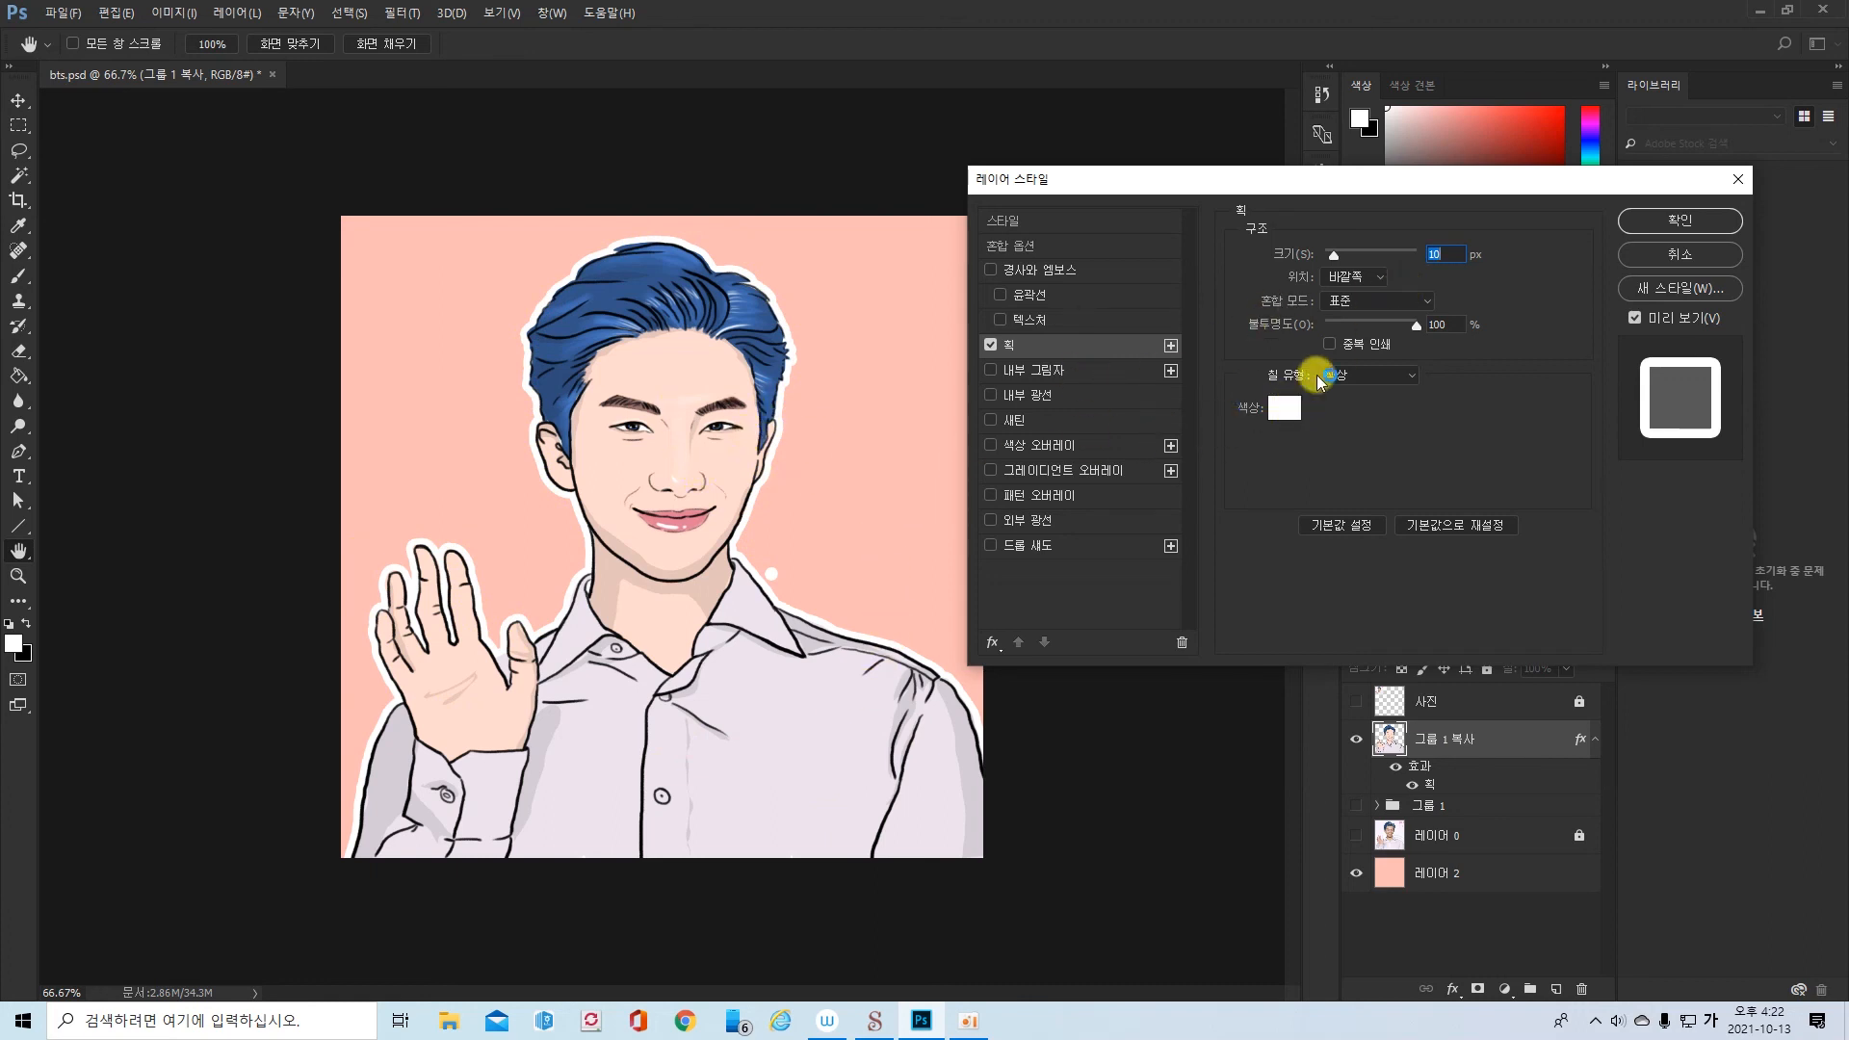
left_click(1645, 225)
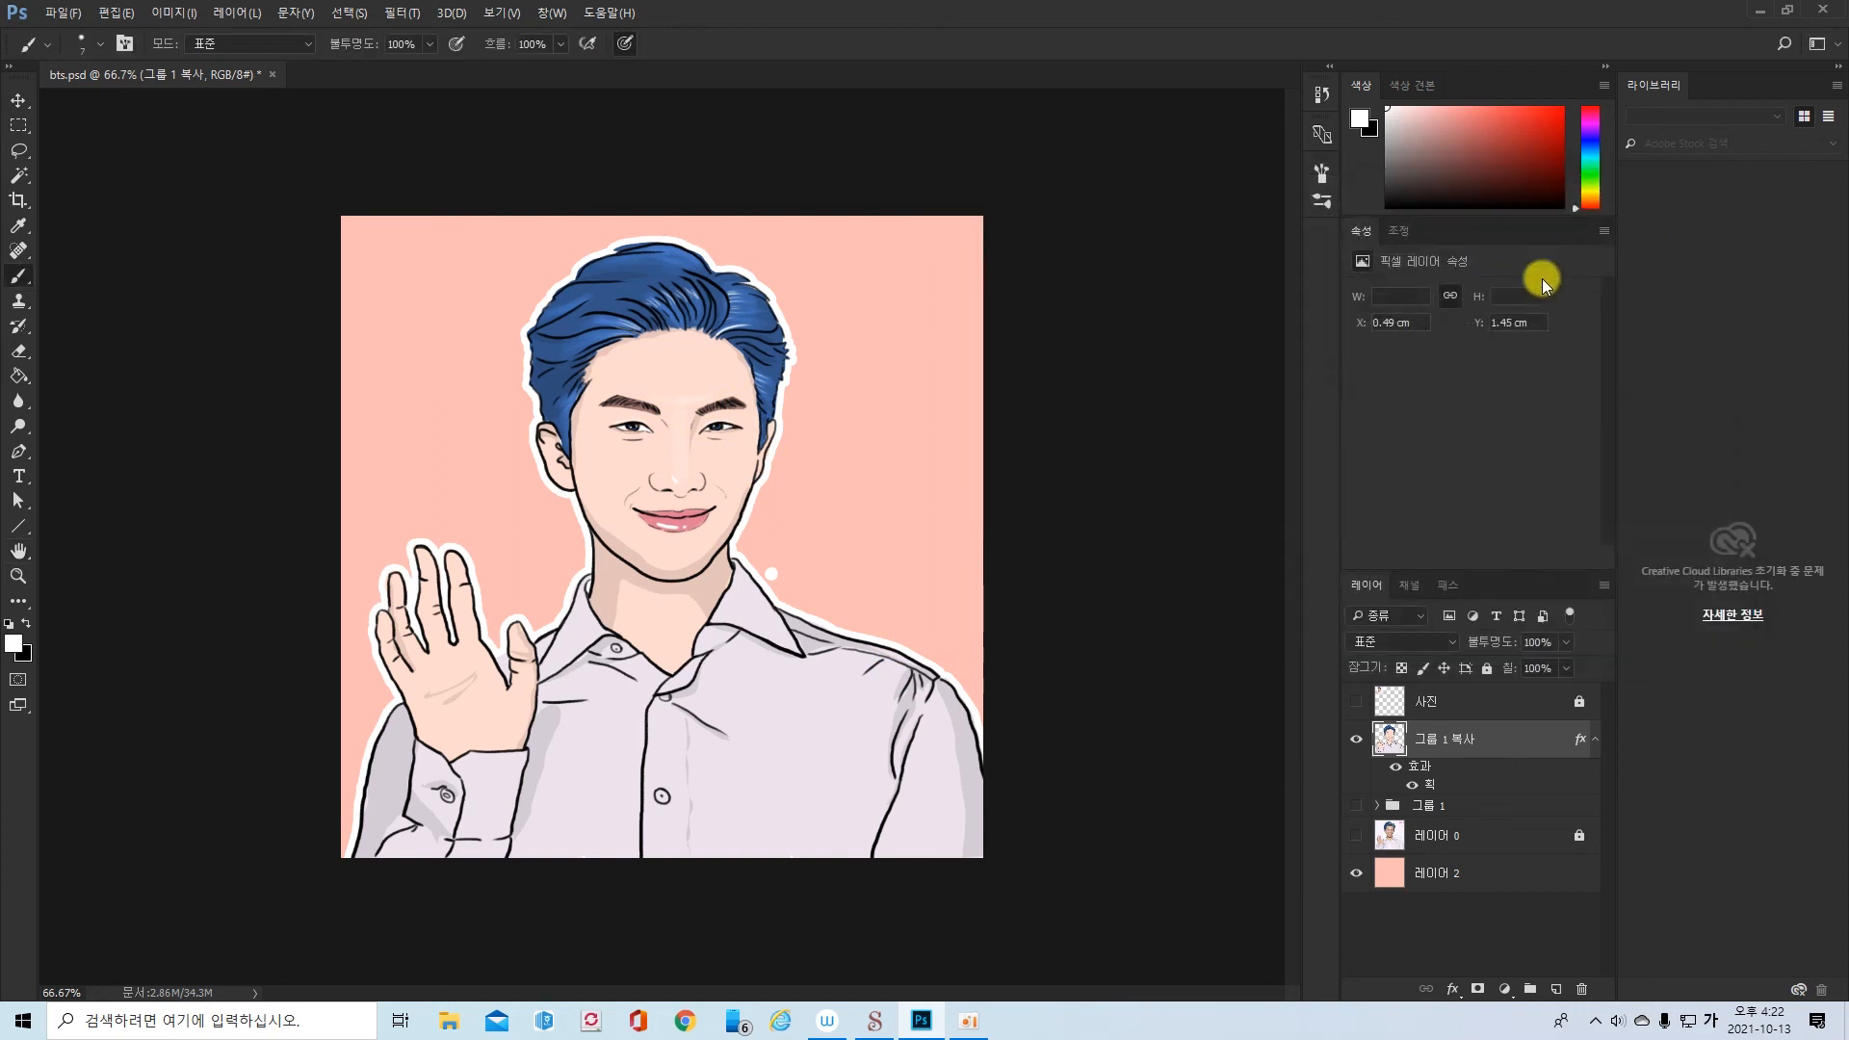
key("b")
left_click(20, 352)
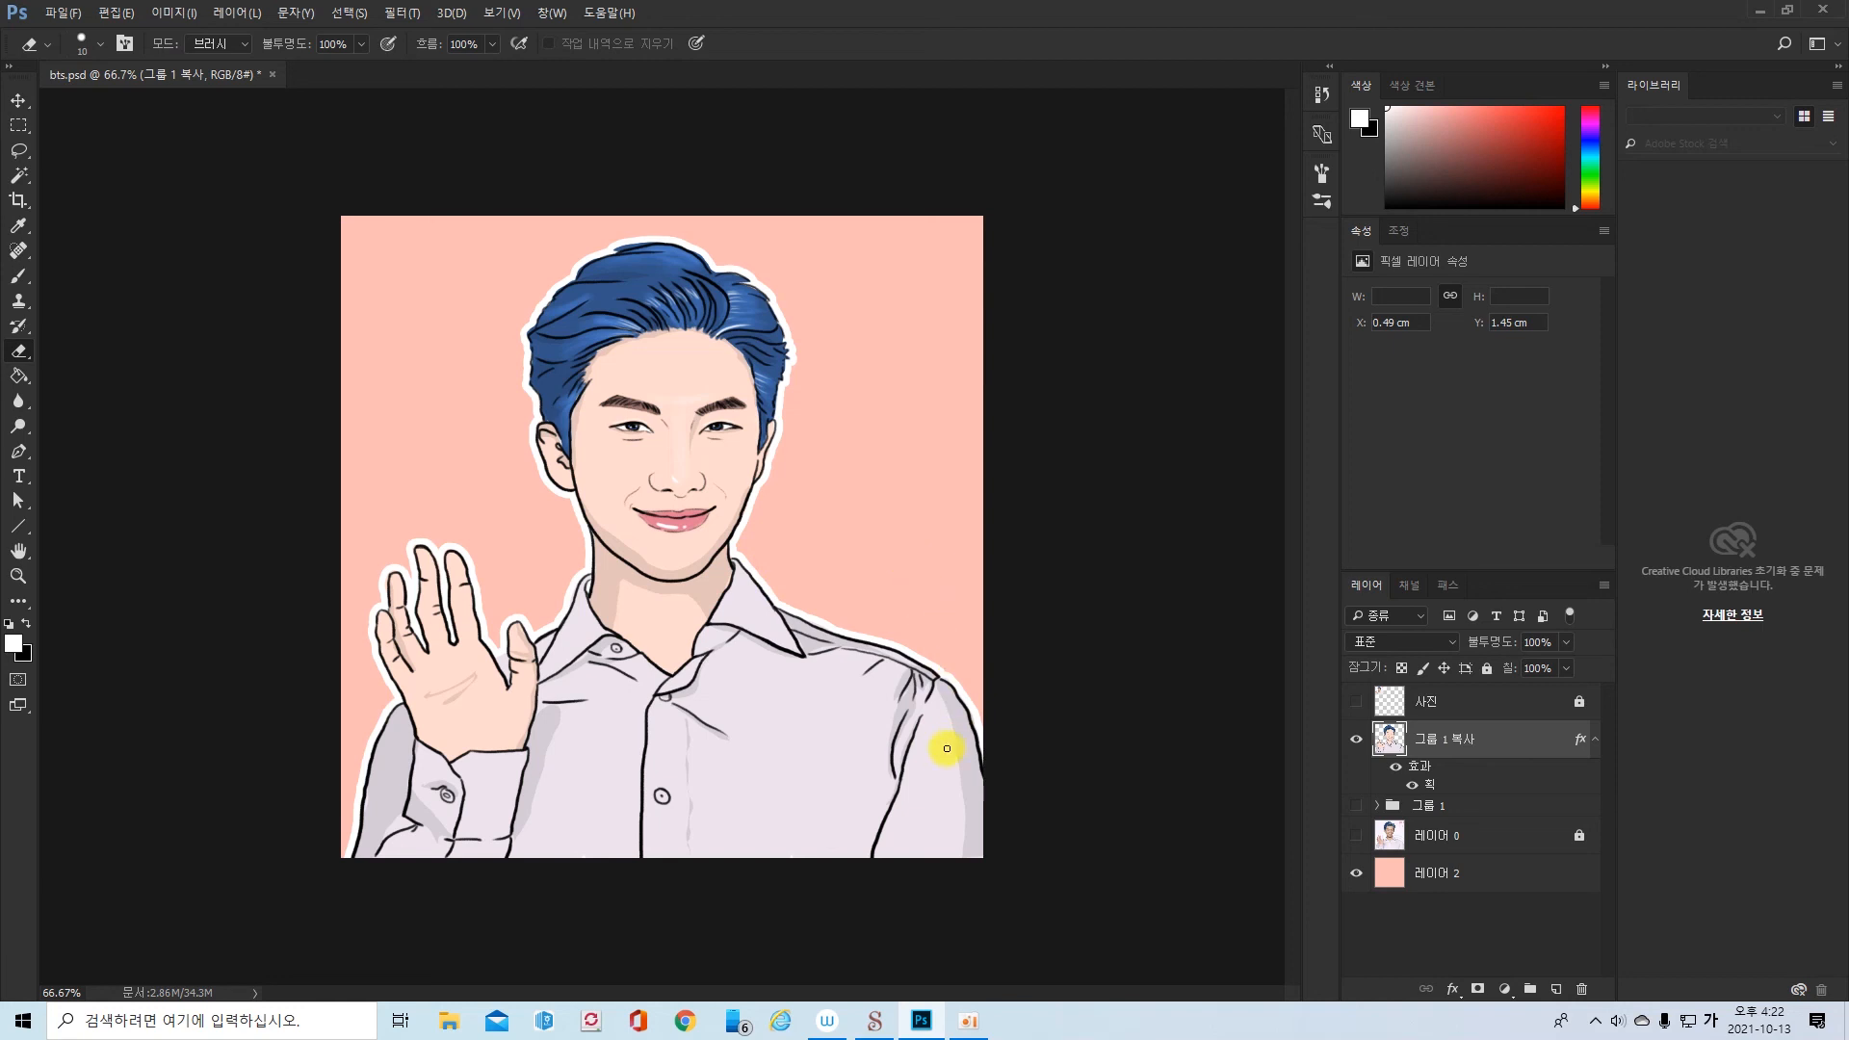
- Handwrite "♡해요 BTS" beside the neck on a new layer with a black 15 px brush
left_click(1556, 990)
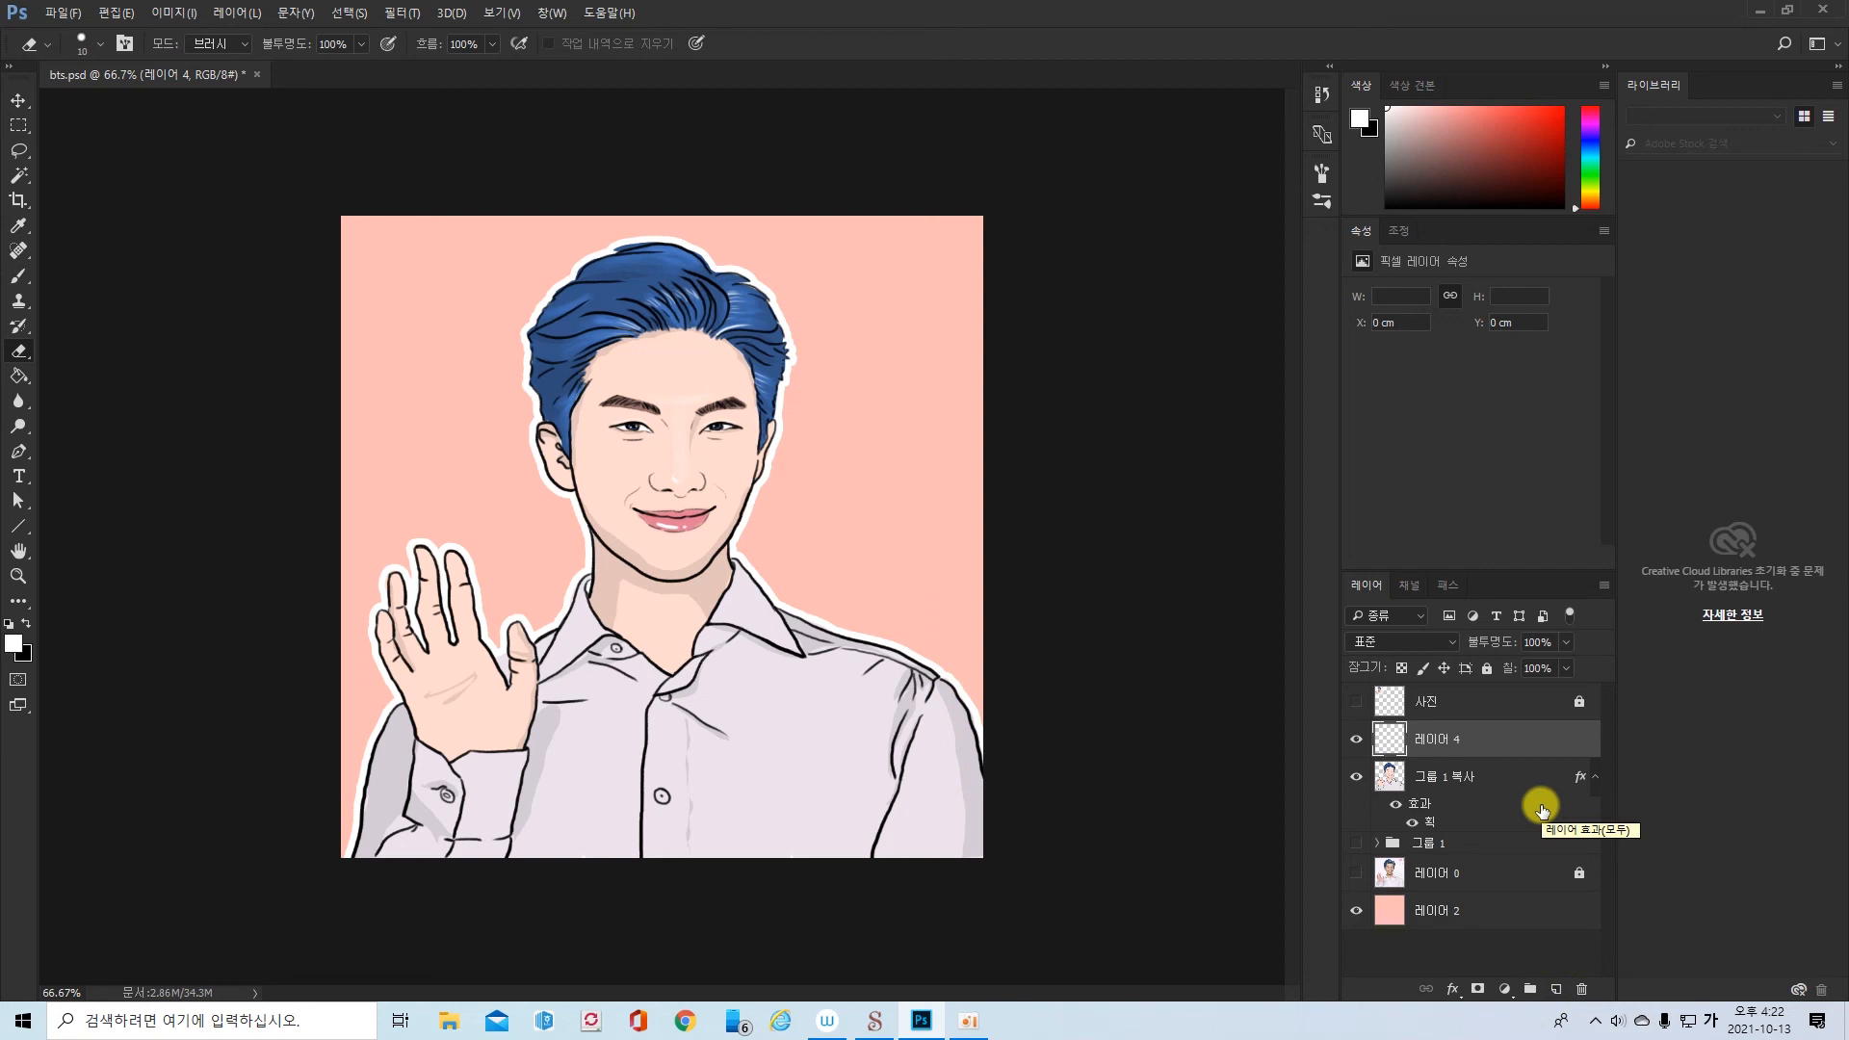
left_click(20, 279)
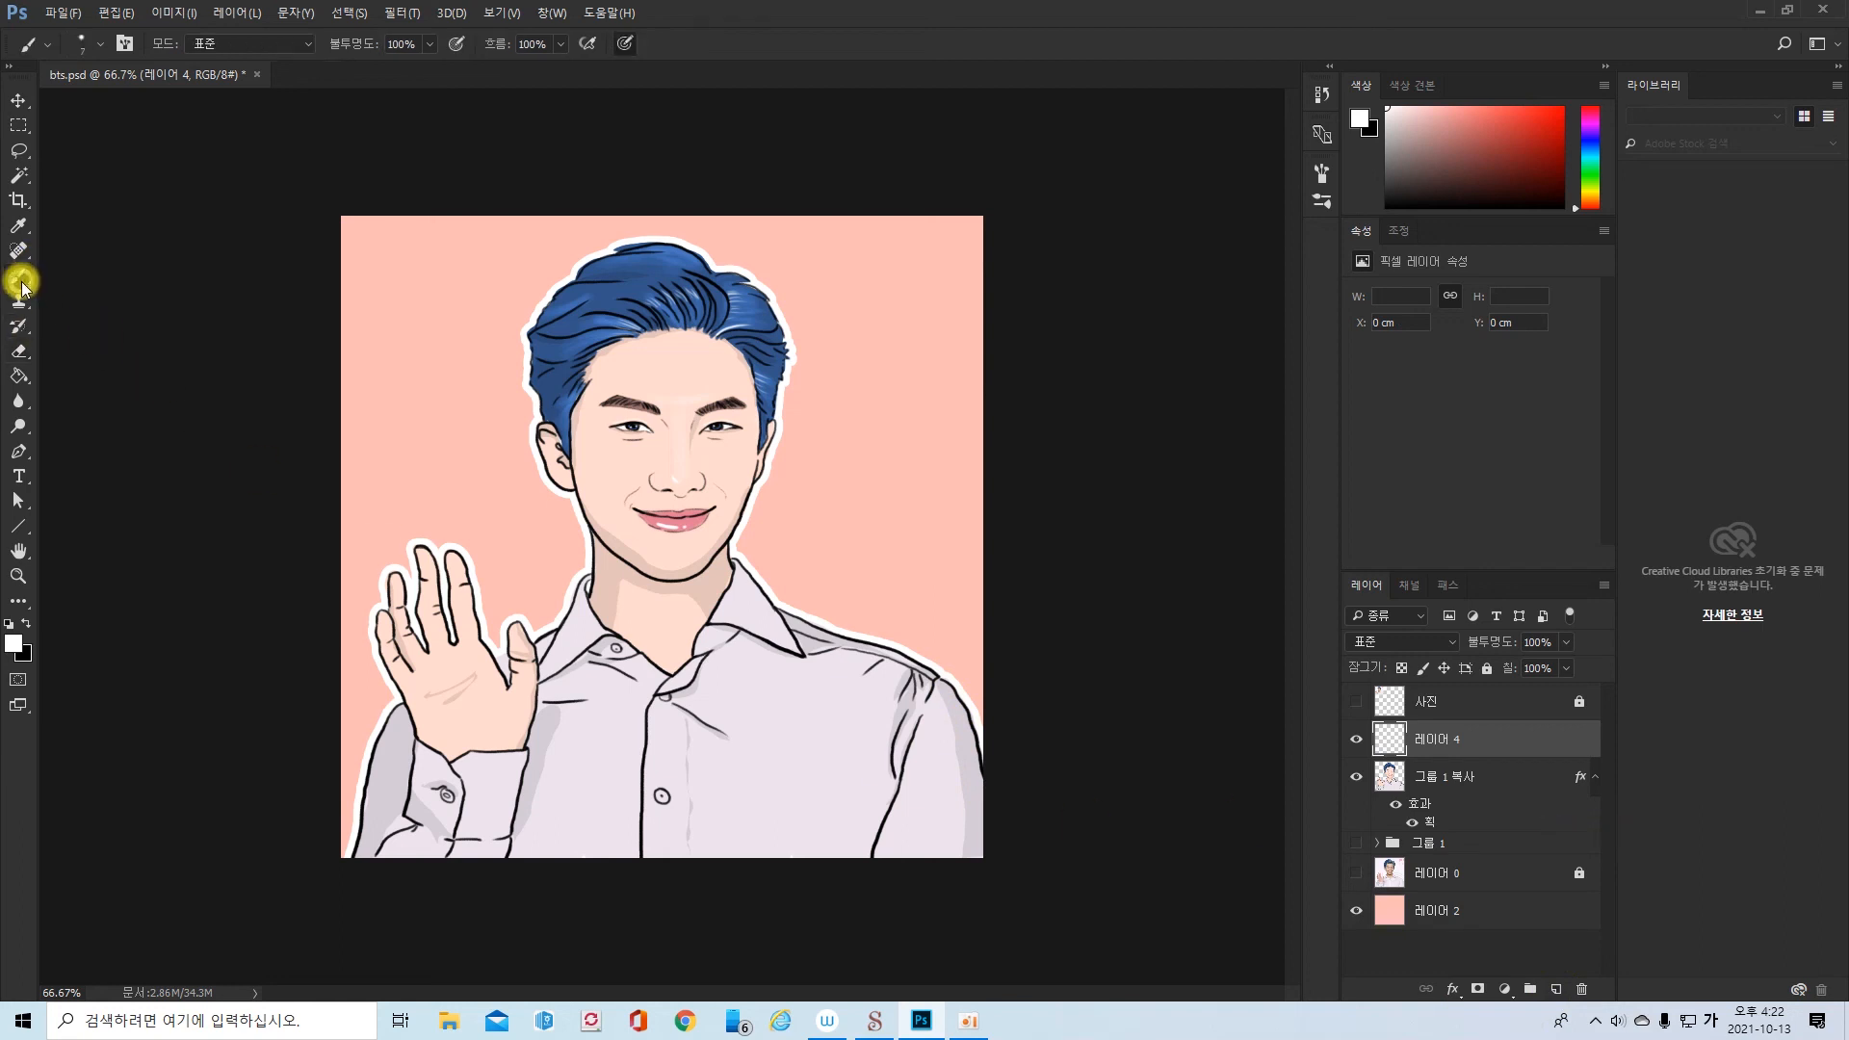
left_click(10, 624)
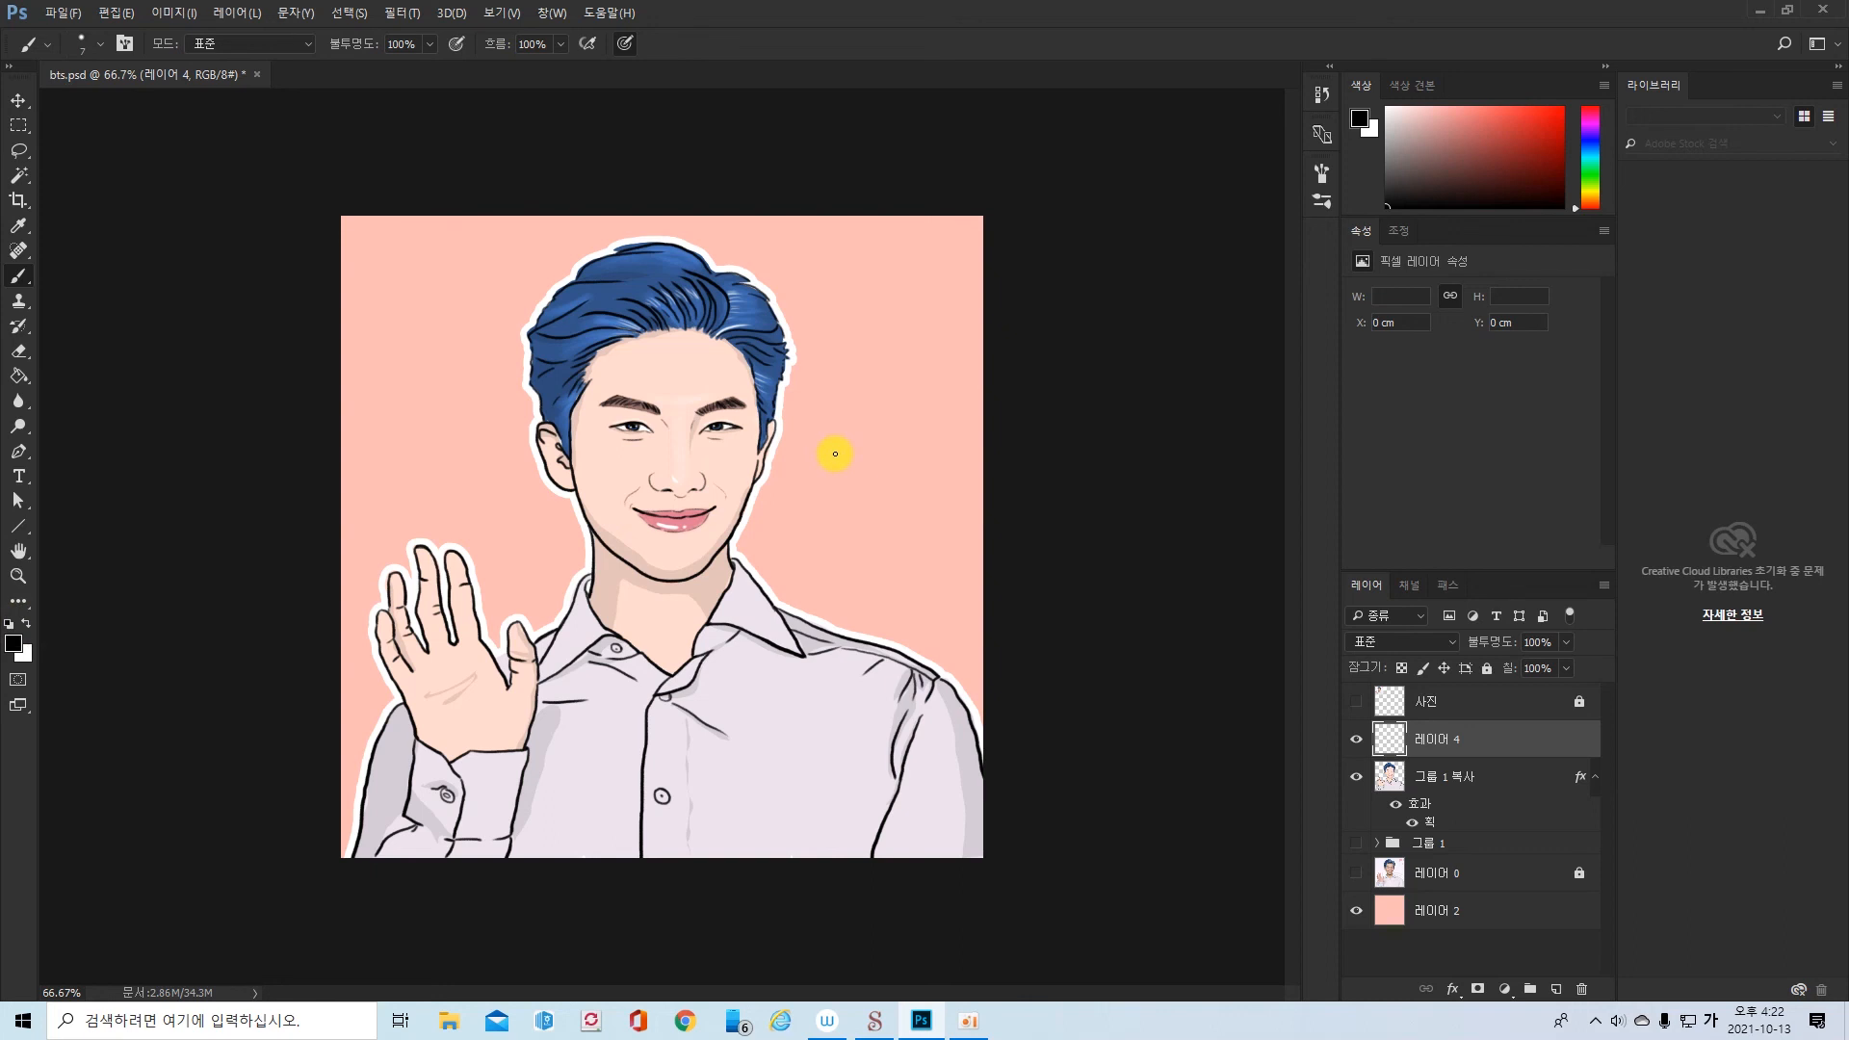
key("]")
key("]")
key("]")
key("]")
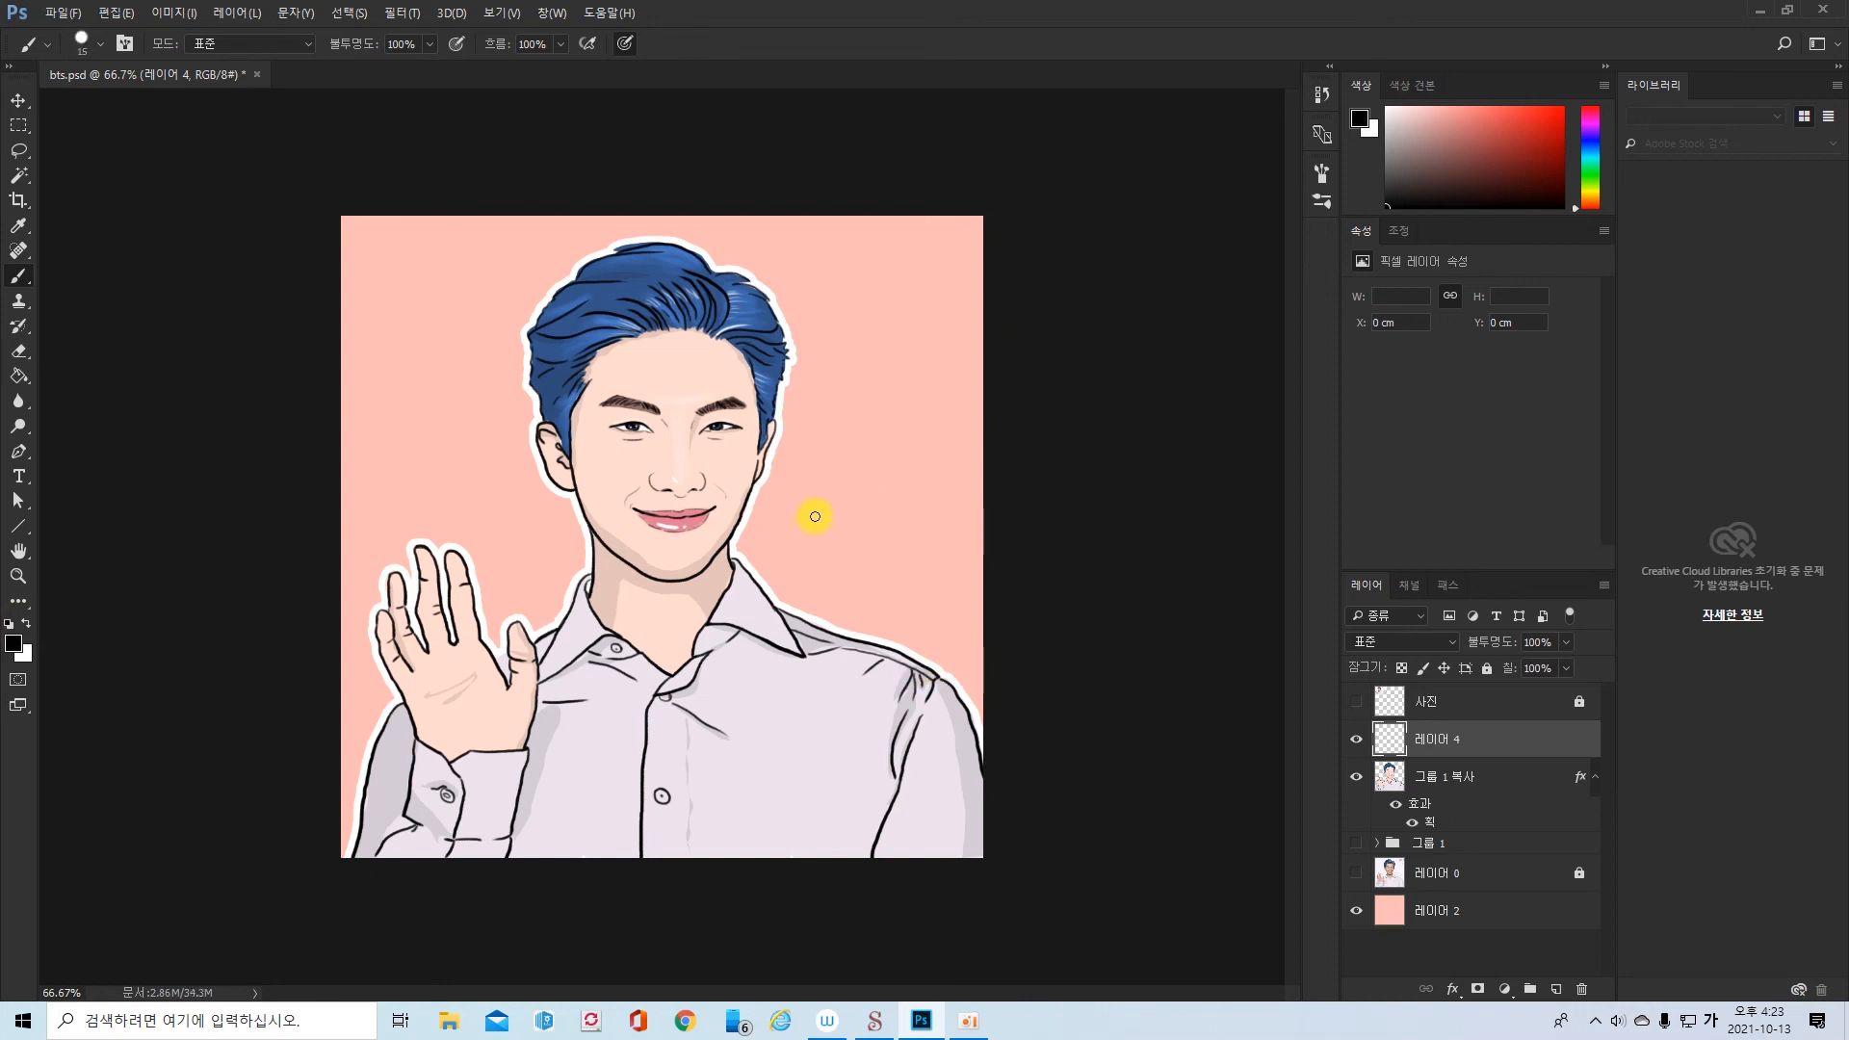
mouse_move(794, 522)
left_mouse_down()
mouse_move(845, 512)
mouse_move(854, 536)
mouse_move(880, 519)
mouse_move(878, 536)
mouse_move(901, 511)
mouse_move(907, 544)
mouse_move(883, 551)
mouse_move(927, 548)
left_mouse_up()
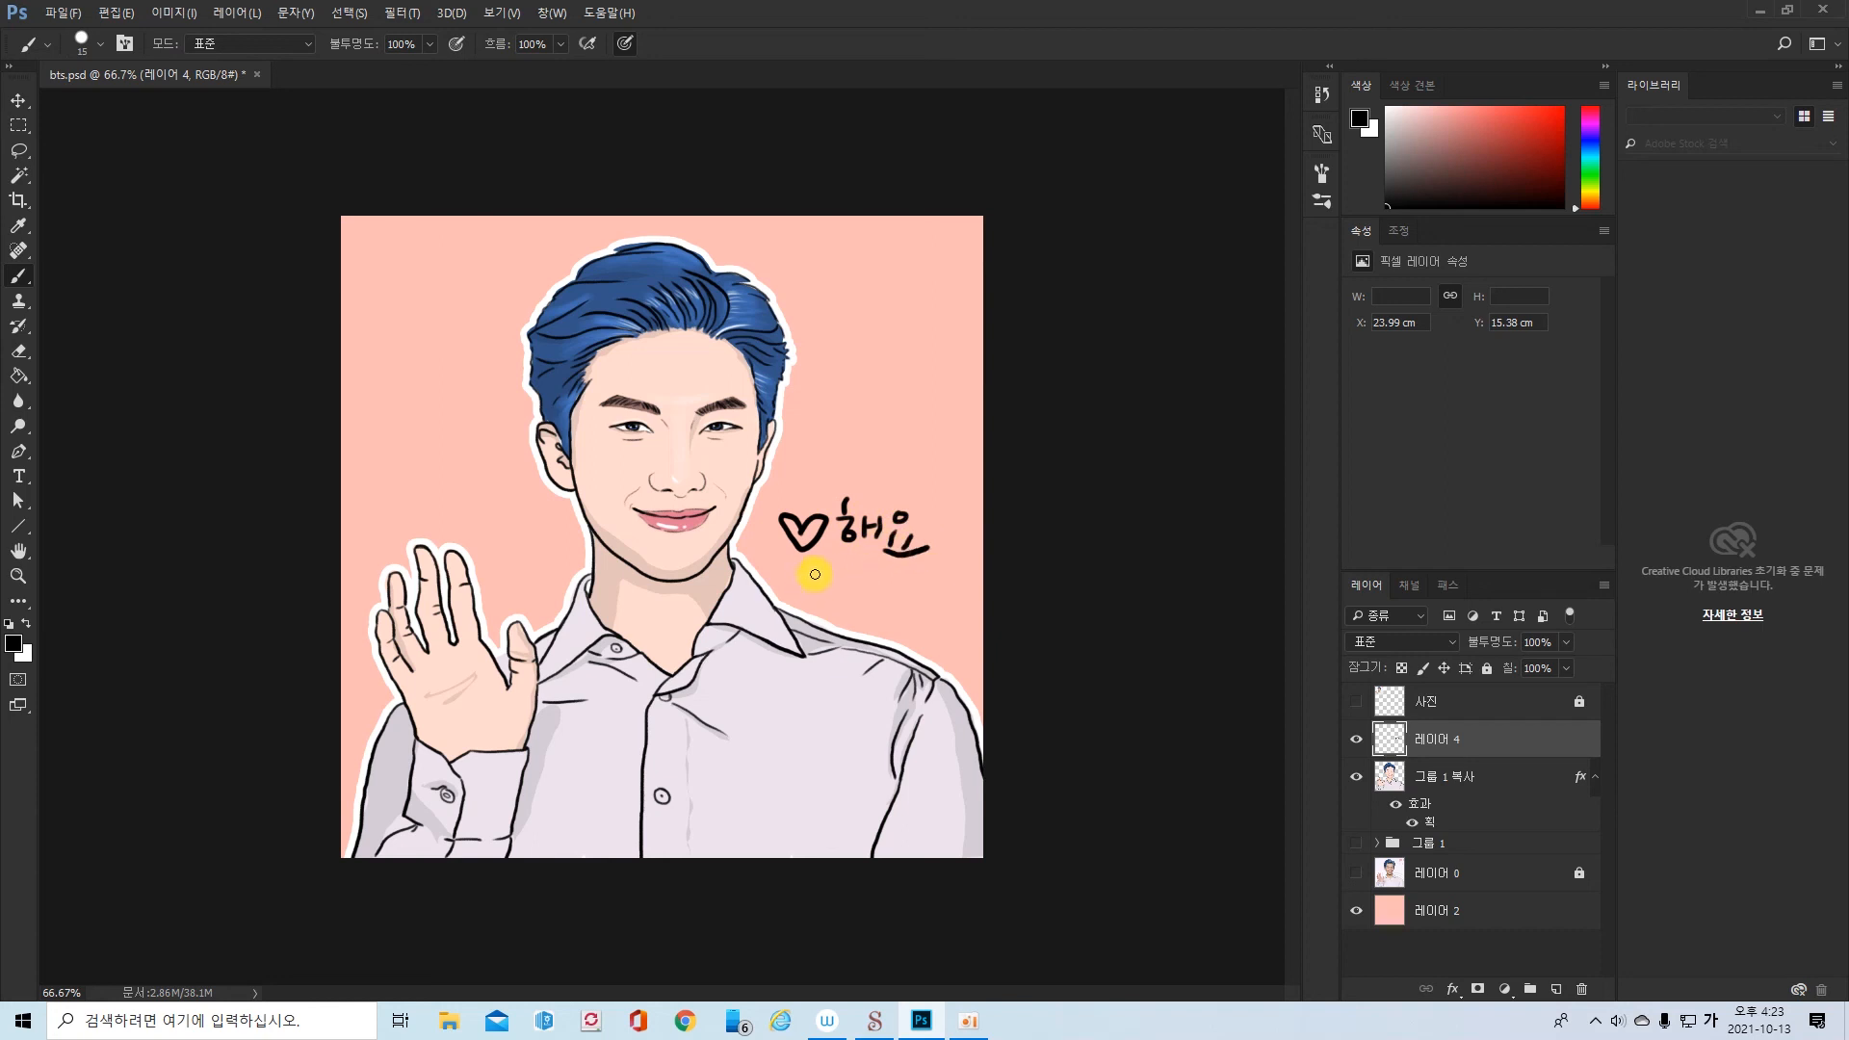
mouse_move(820, 566)
left_mouse_down()
mouse_move(822, 586)
mouse_move(890, 570)
mouse_move(851, 591)
left_mouse_up()
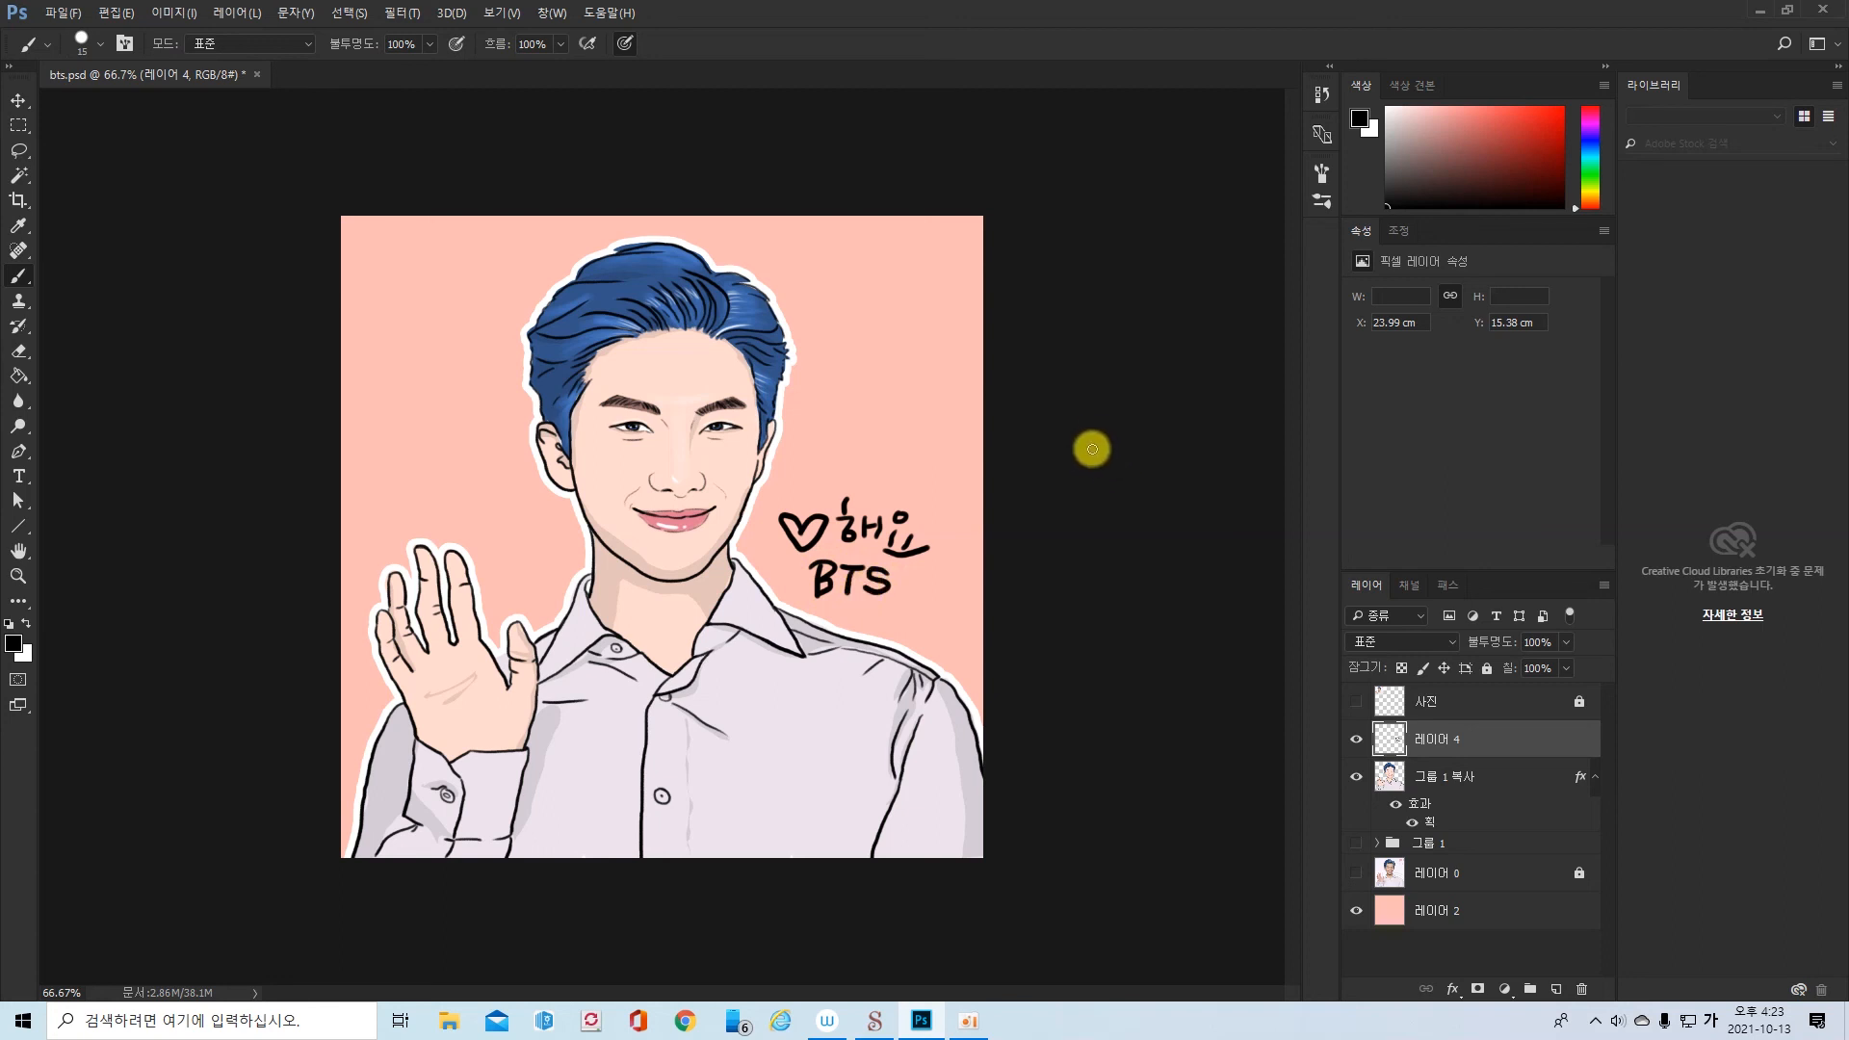
- Rotate the handwritten message about 21.5° clockwise and shift it slightly away from the portrait
key("ctrl+t")
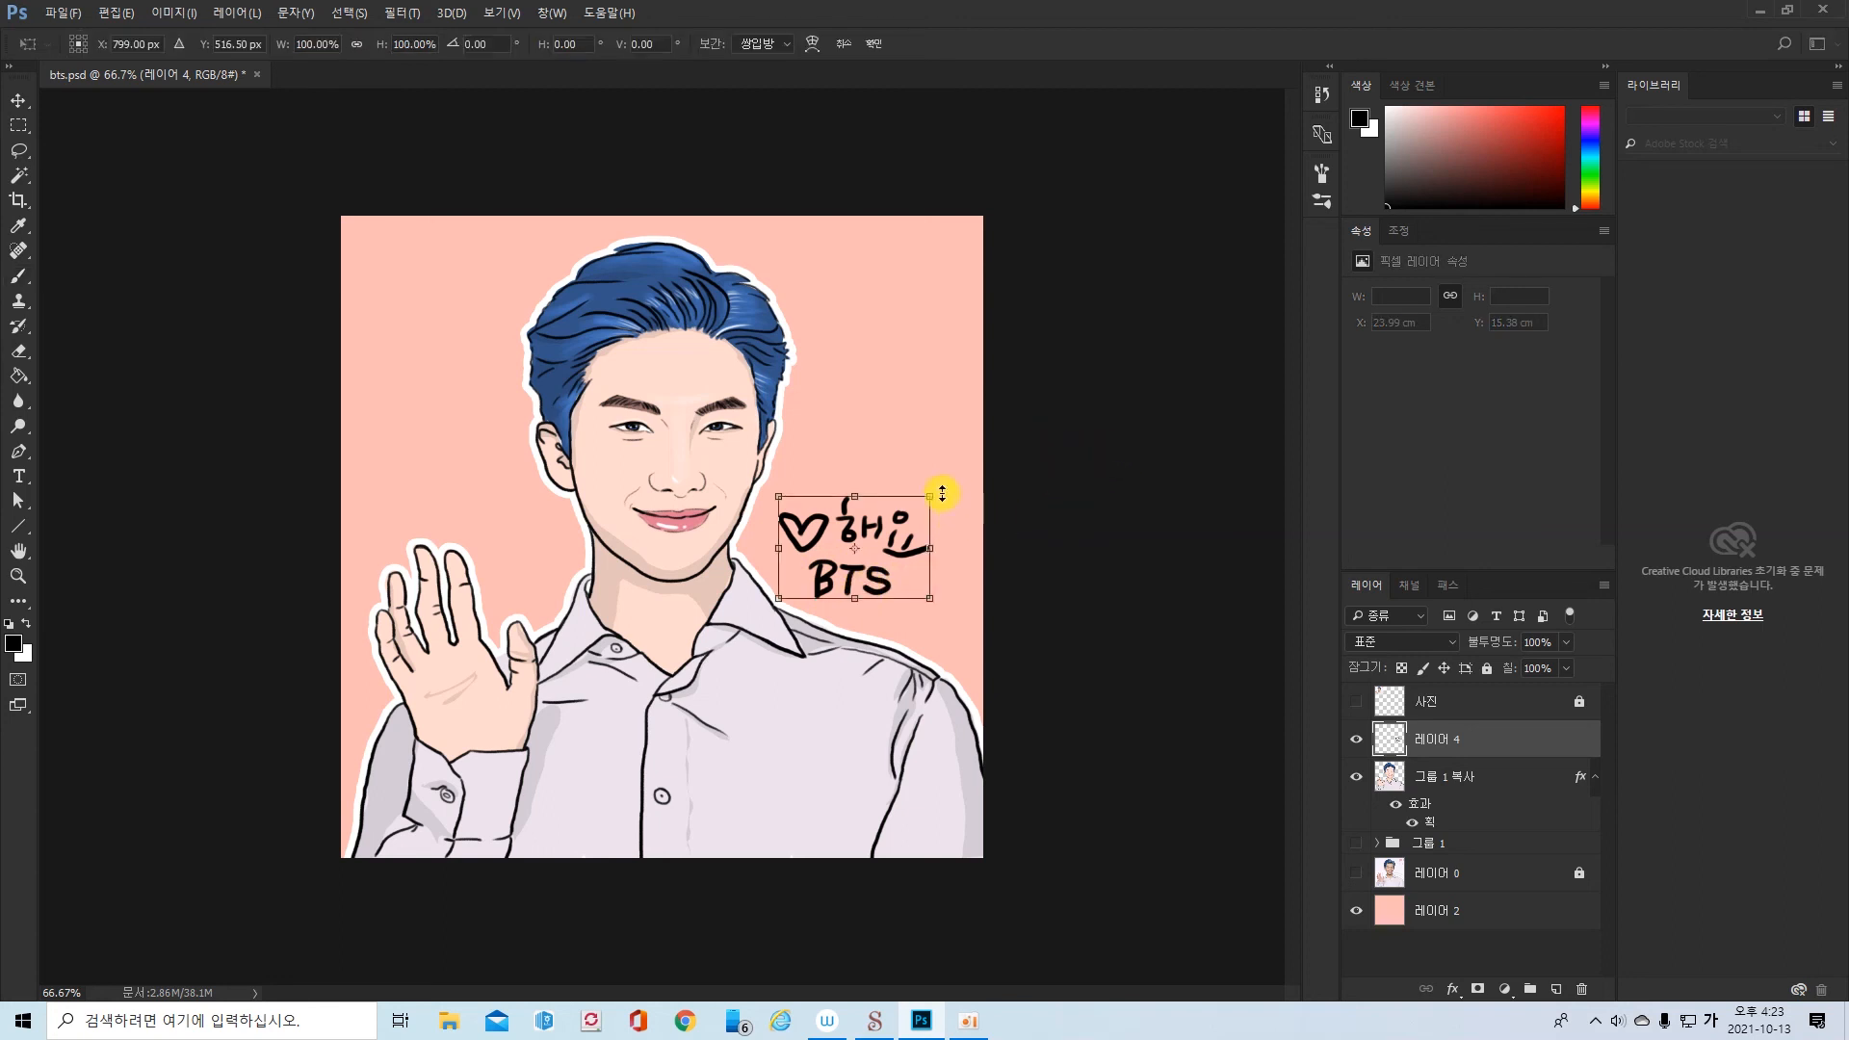
mouse_move(940, 493)
left_mouse_down()
mouse_move(978, 522)
mouse_move(921, 533)
mouse_move(930, 546)
left_mouse_up()
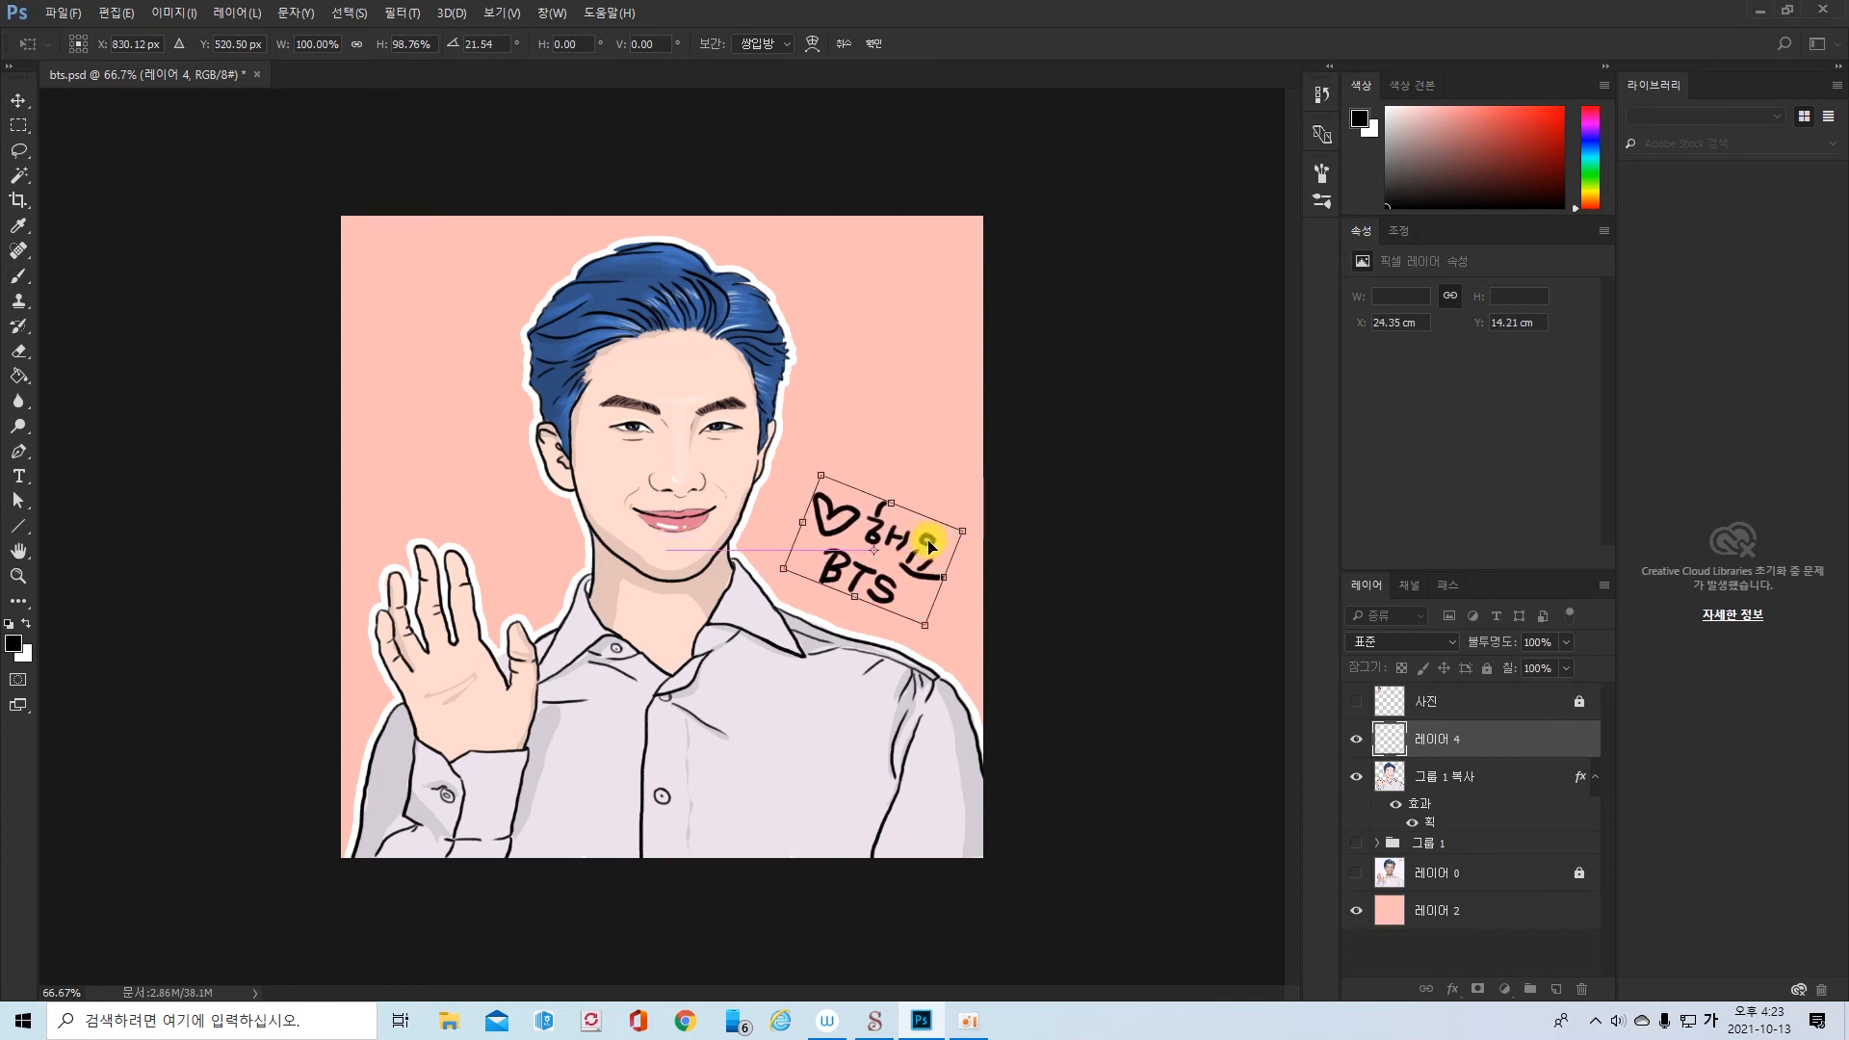
key("Return")
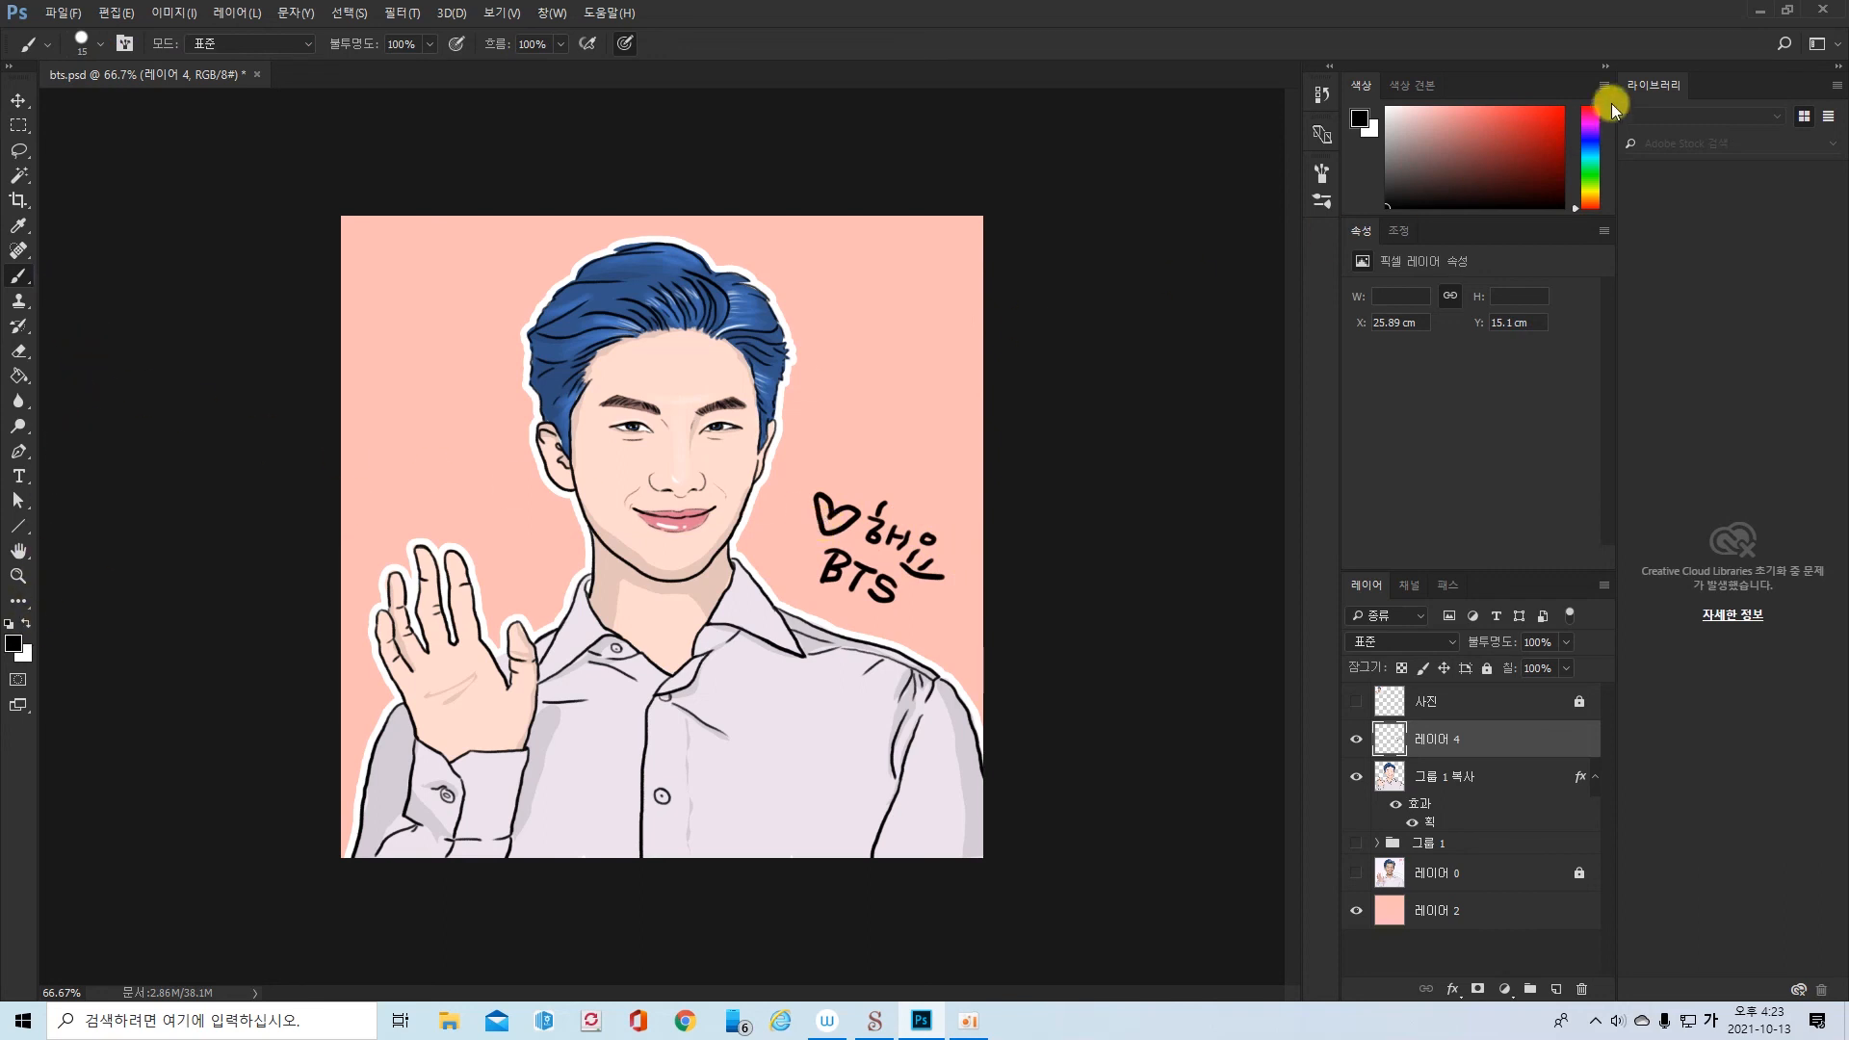
- Pick a bright red foreground colour and fill the inside of the handwritten heart
left_click(1467, 119)
left_click(1522, 109)
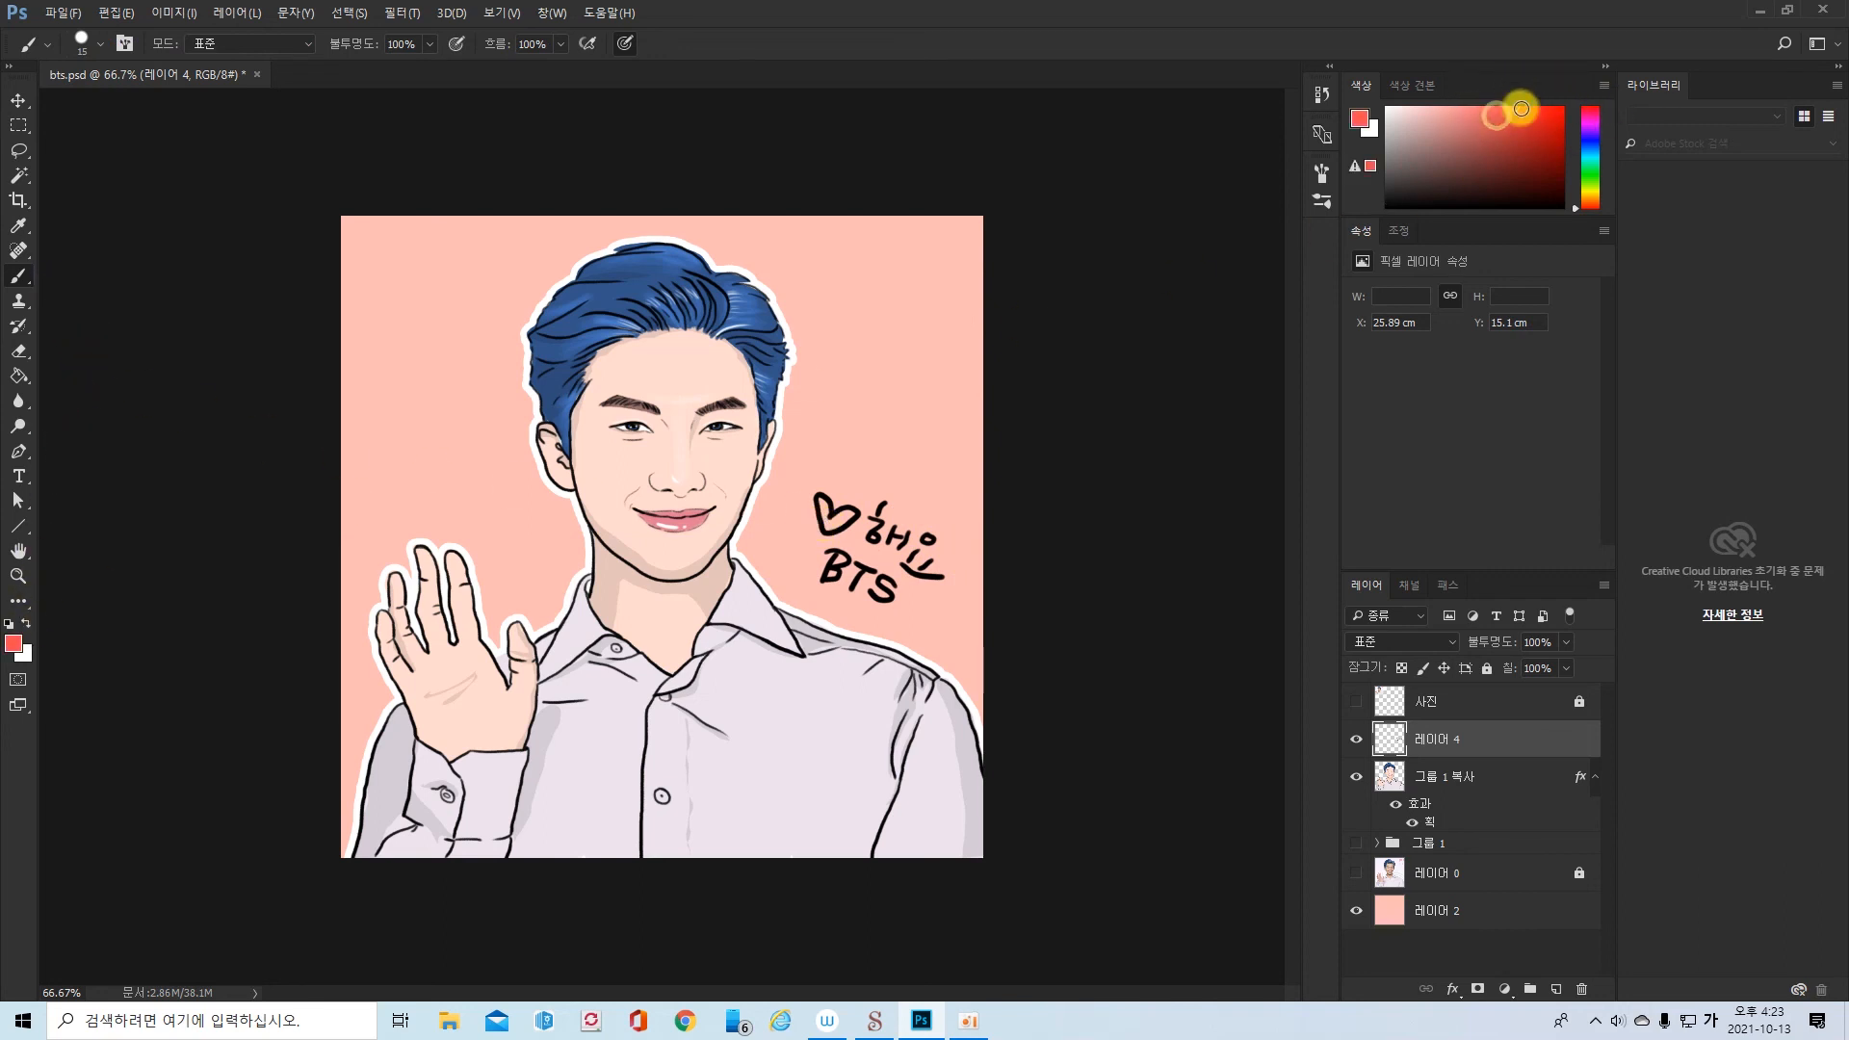
left_click_drag(1551, 106, 1562, 107)
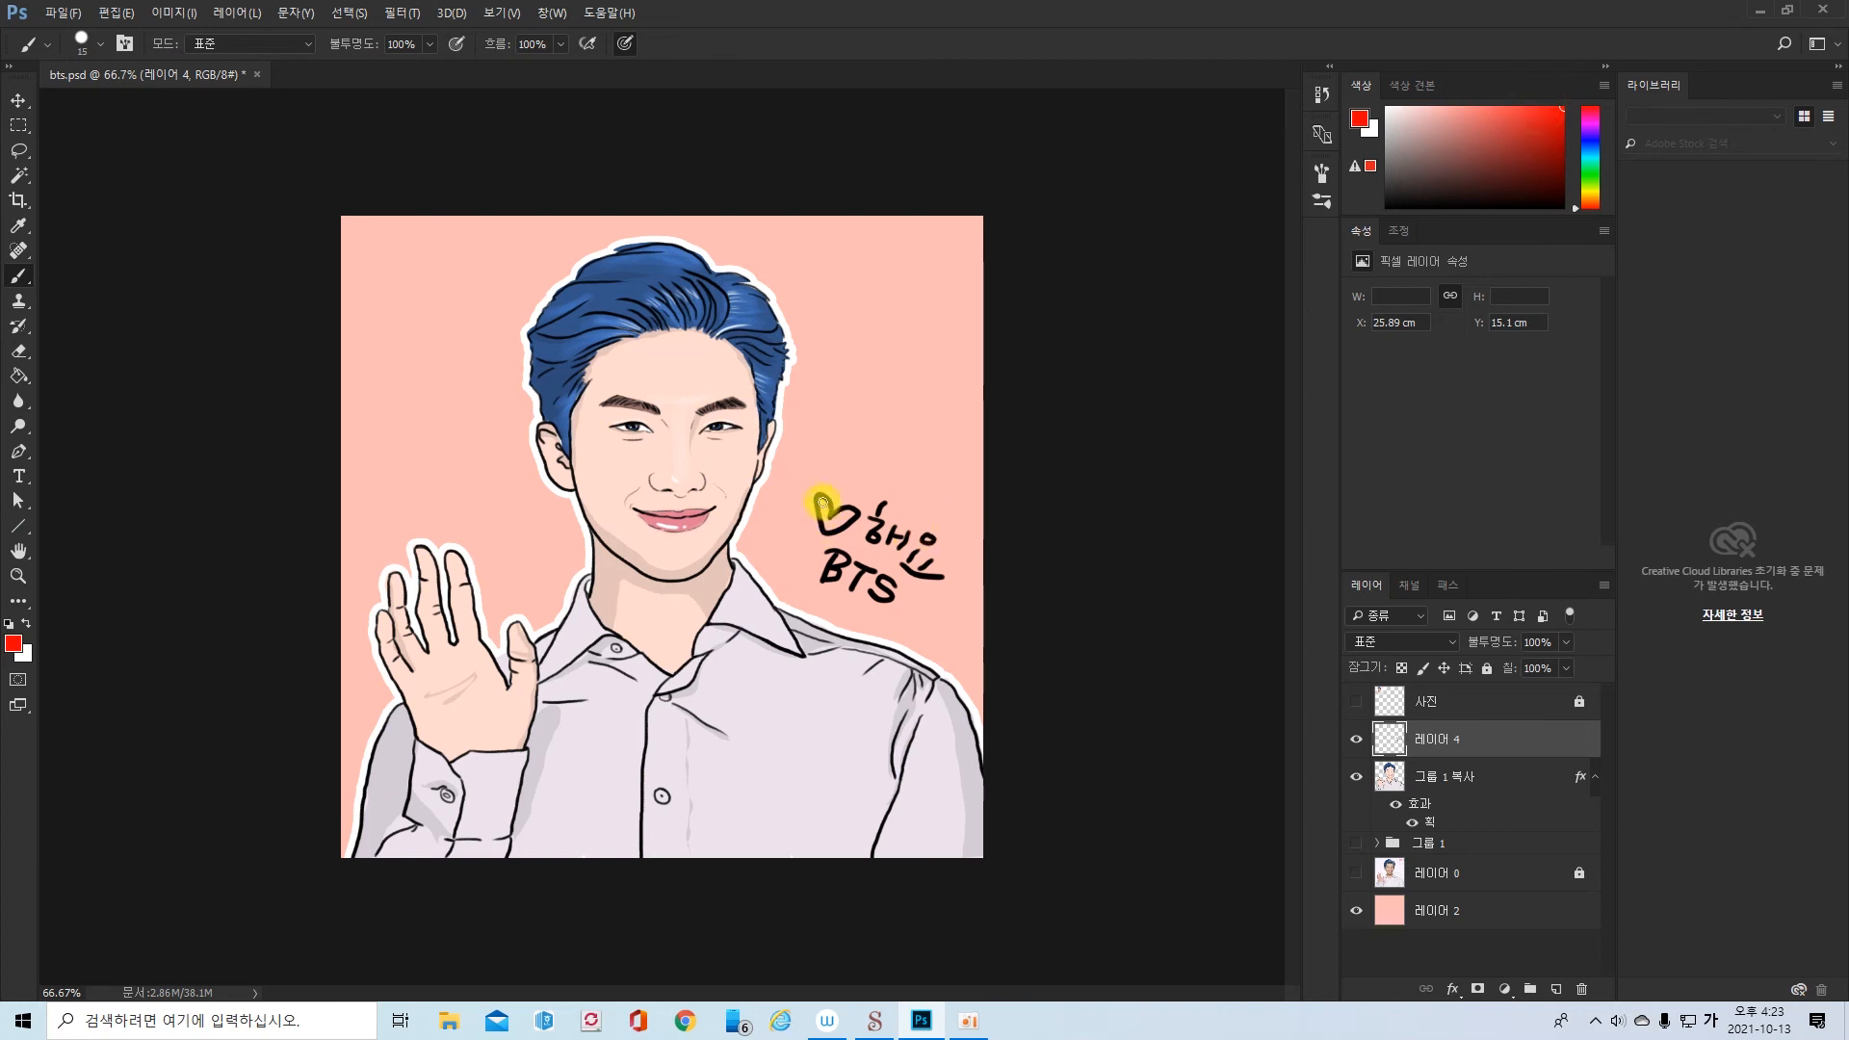
mouse_move(821, 502)
left_mouse_down()
mouse_move(825, 521)
mouse_move(851, 515)
mouse_move(821, 503)
mouse_move(829, 523)
left_mouse_up()
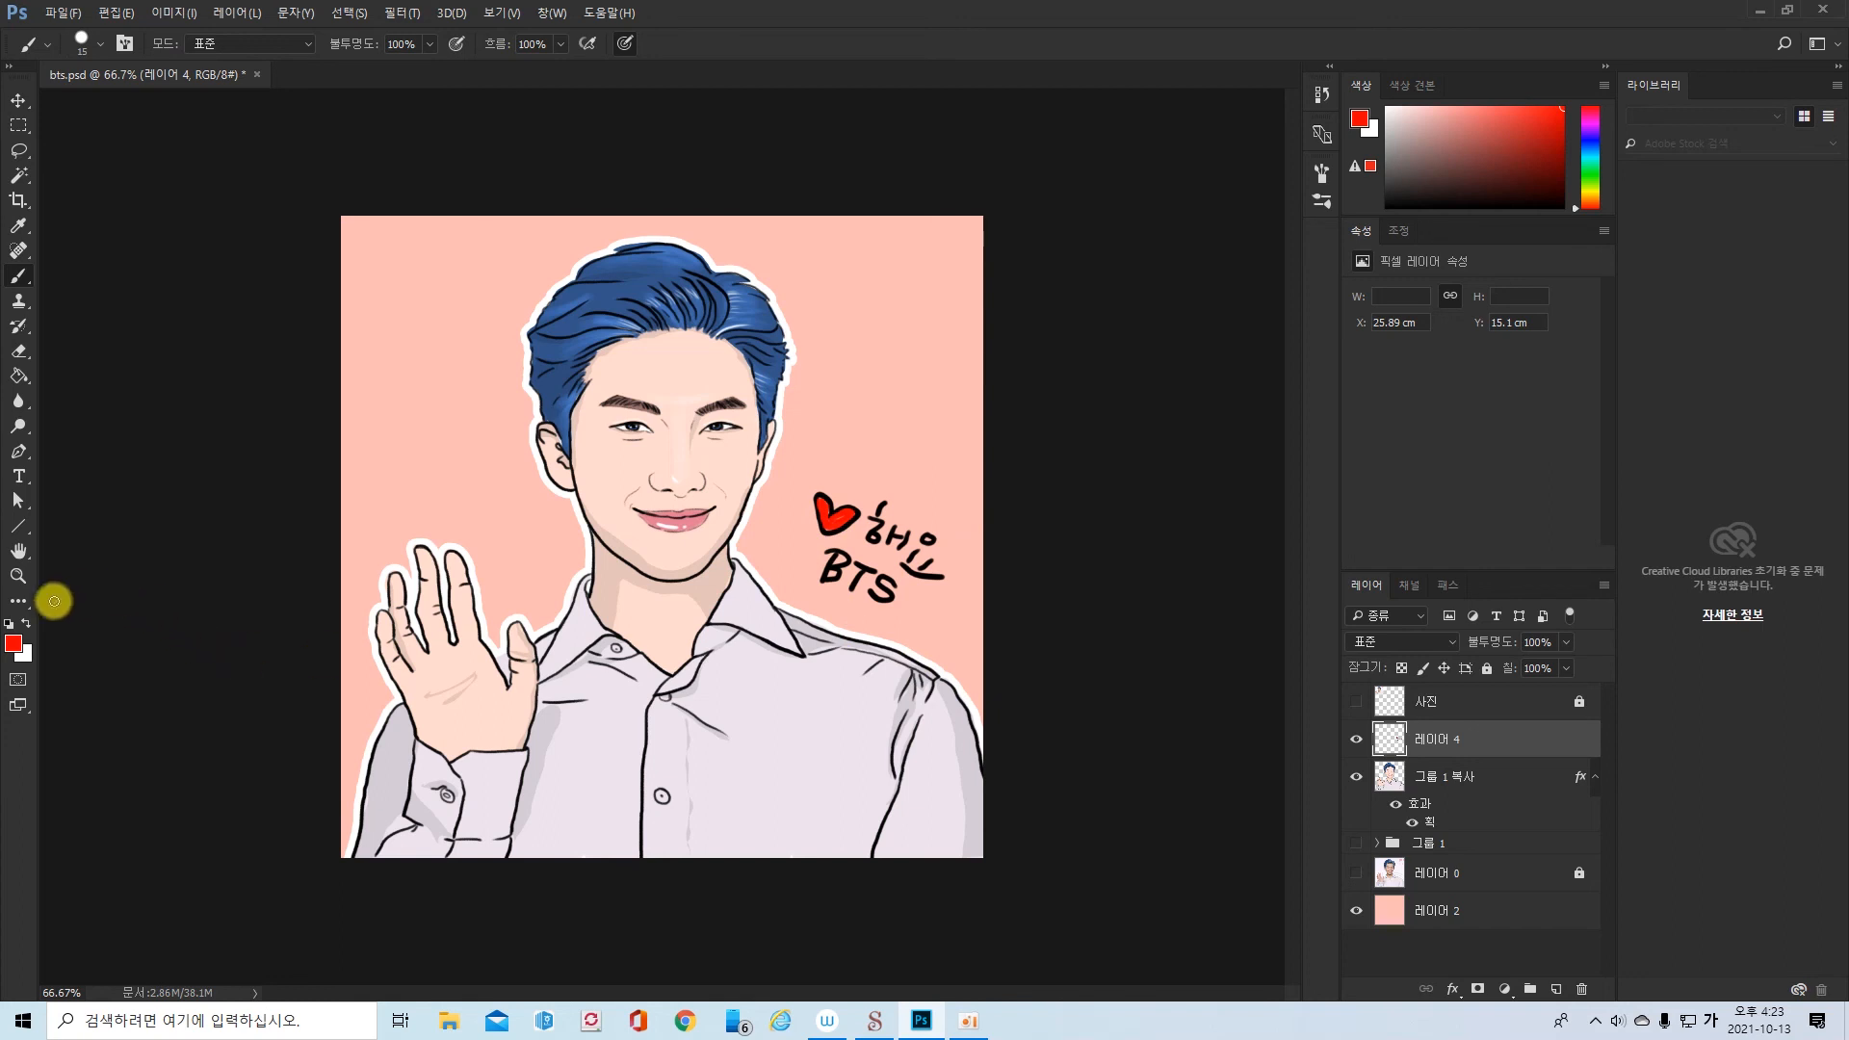
- Restore the default black foreground and sign the artist's name small along the shirt's lower edge
left_click(8, 623)
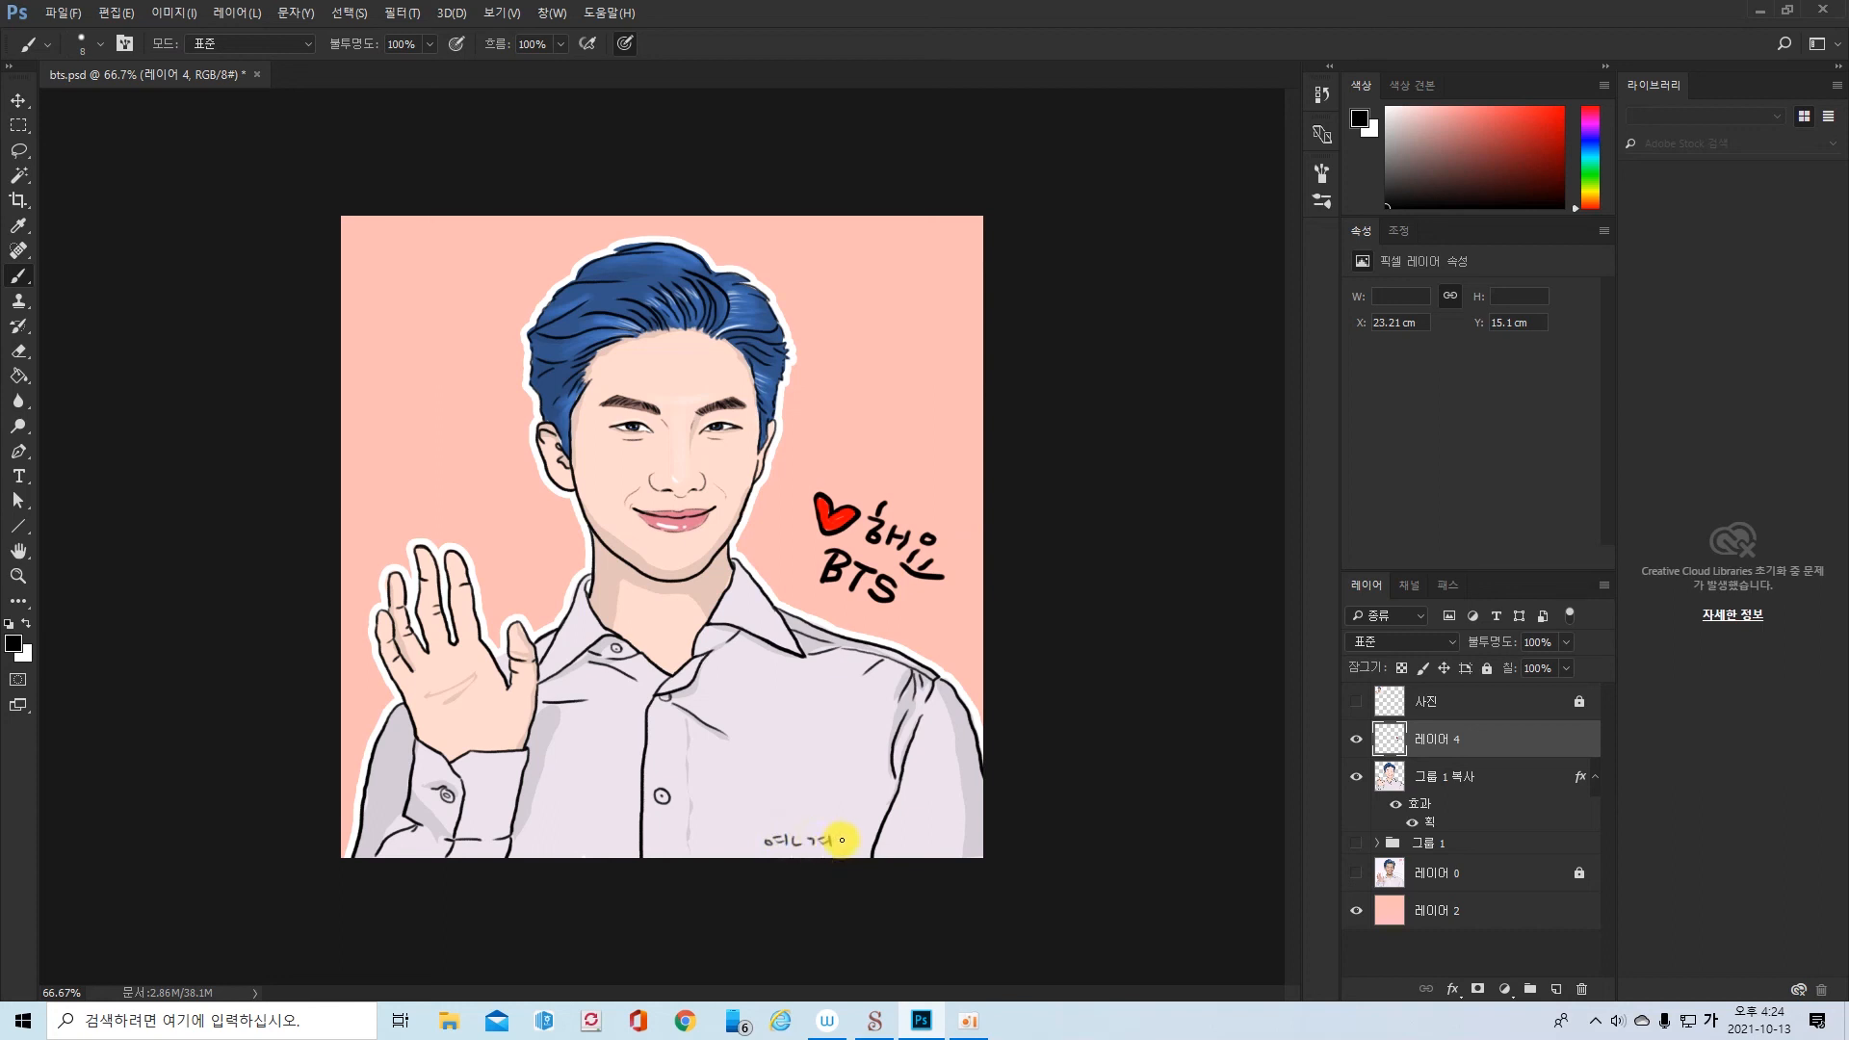
left_click_drag(841, 838, 841, 839)
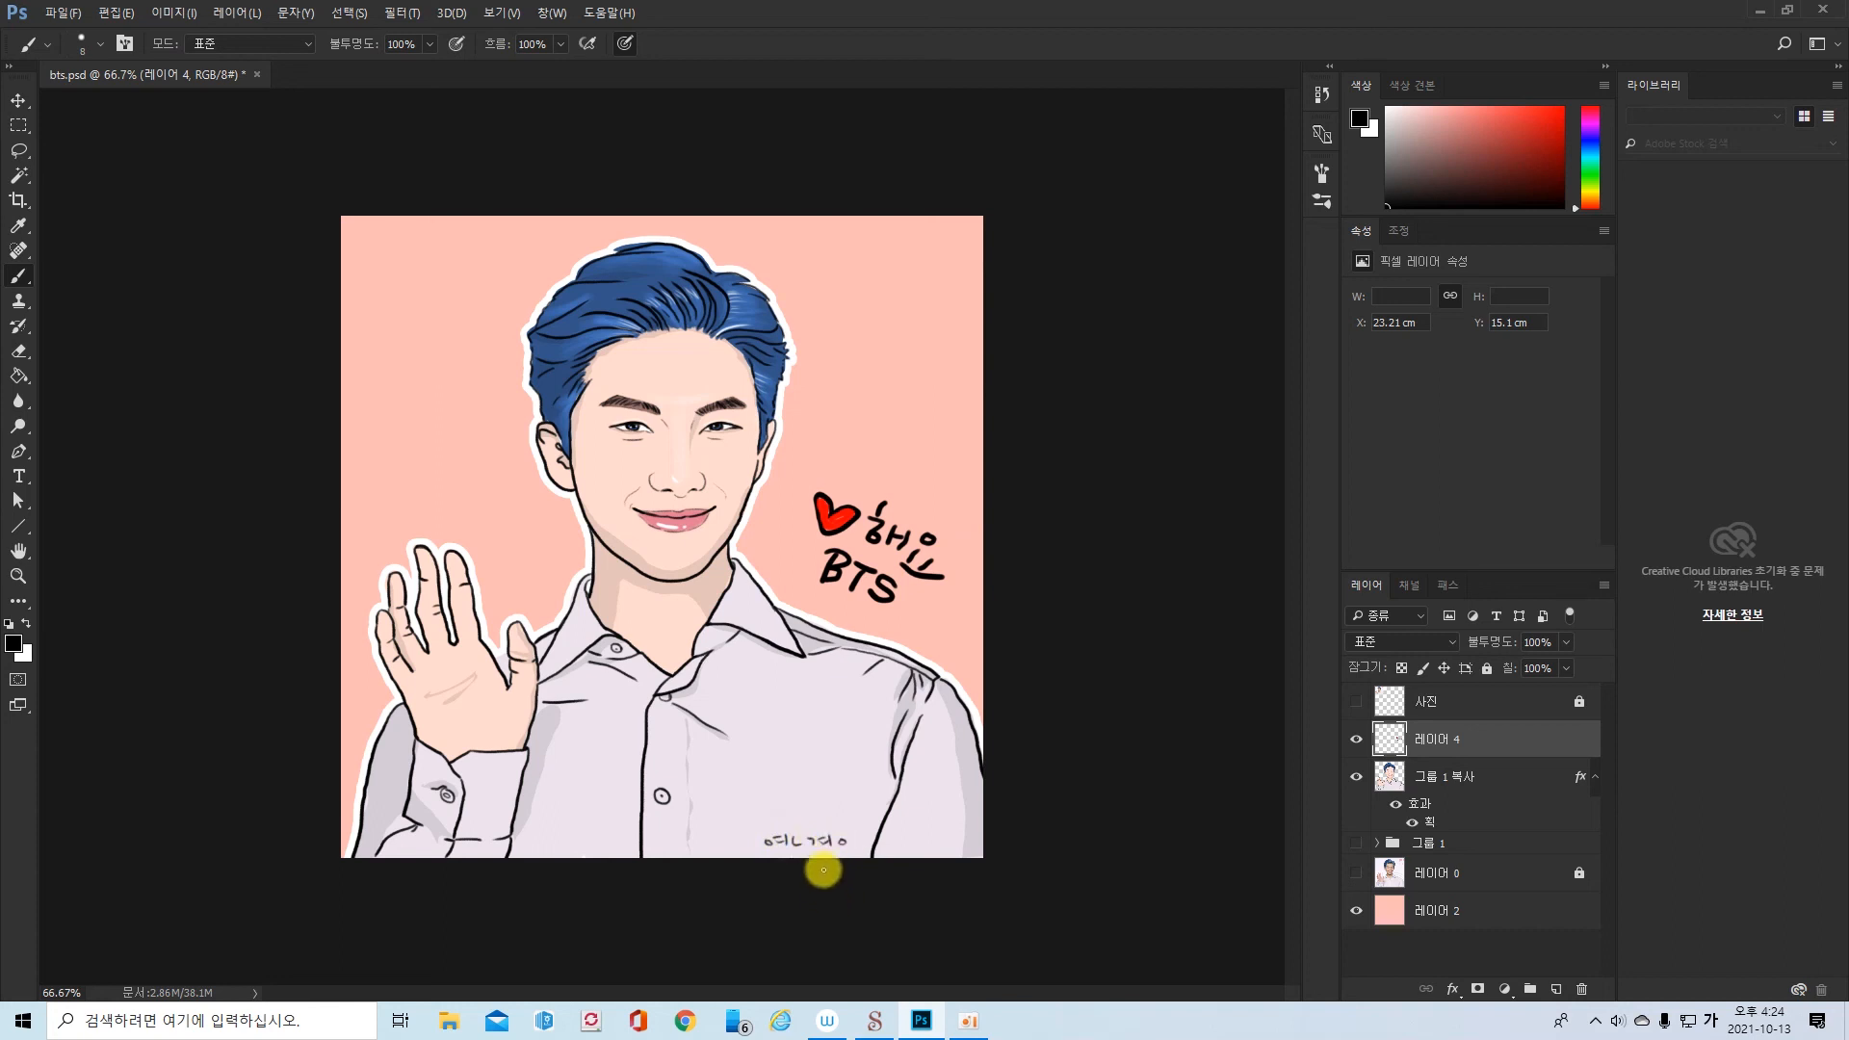